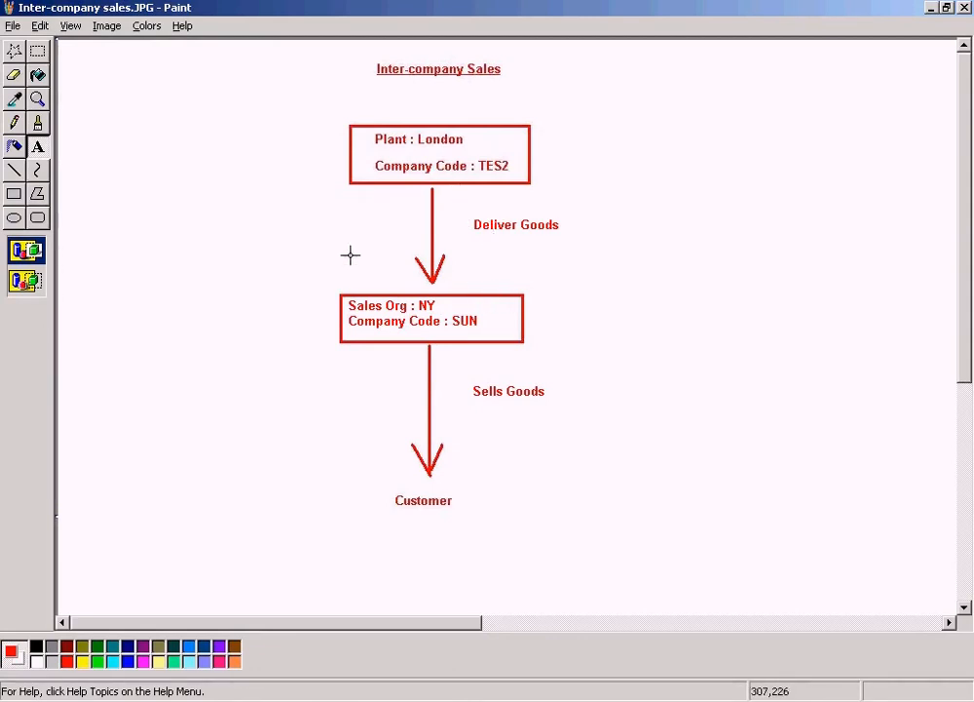
Delete the arrow between the Plant : London box and the Sales Org : NY box
{"action": "left_click", "coordinate": [37, 53]}
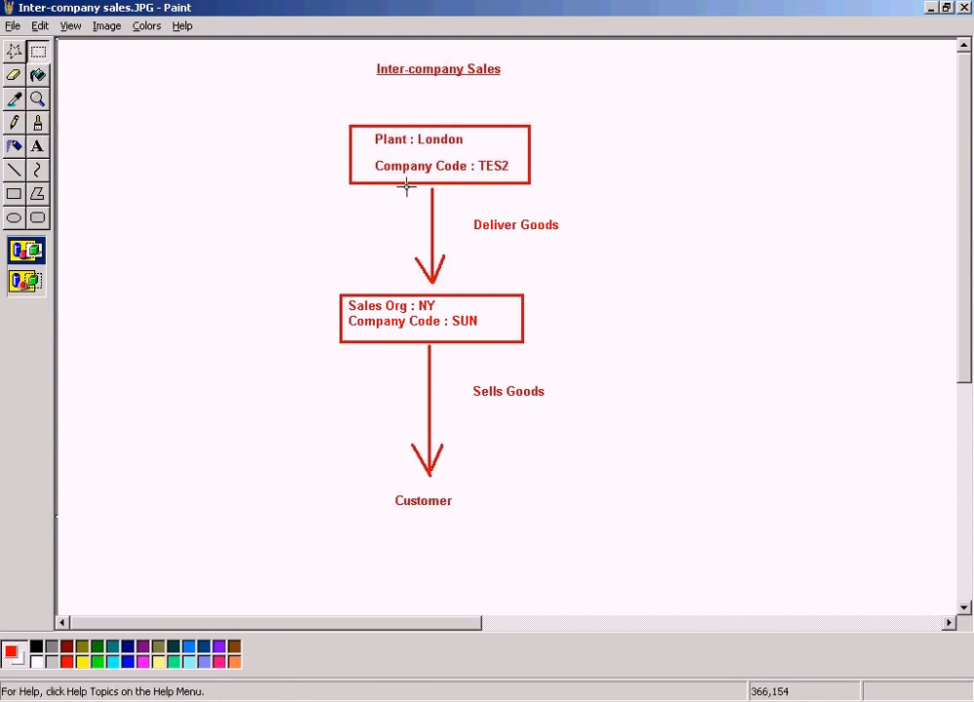
{"action": "left_click_drag", "start_coordinate": [407, 188], "coordinate": [458, 283]}
{"action": "key", "text": "Delete"}
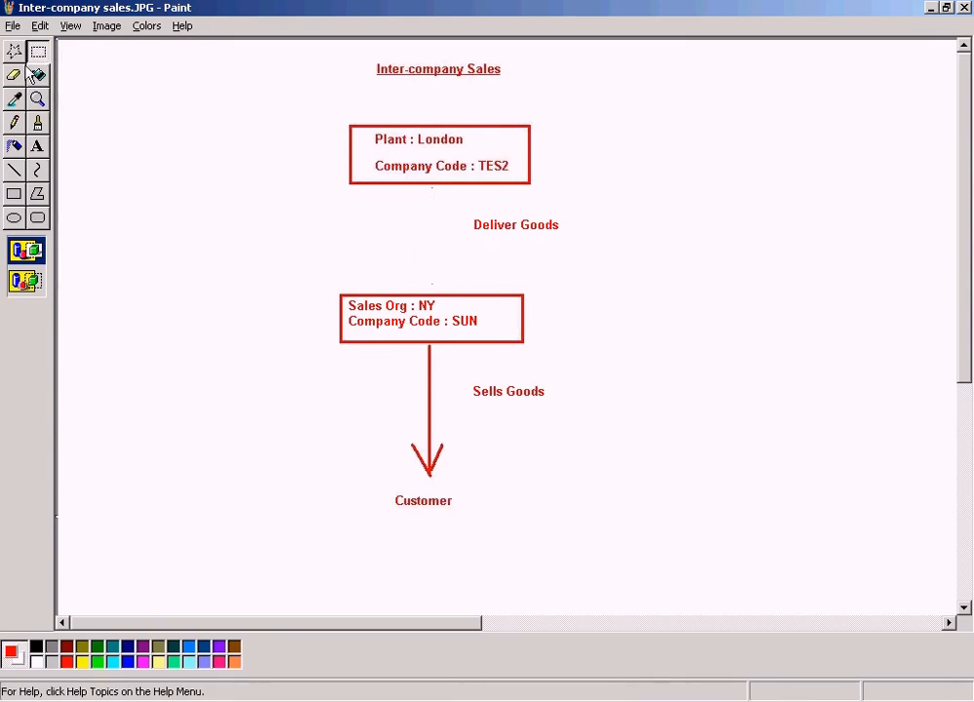
Move the Plant : London box to the lower right of Customer and place the Deliver Goods label between them
{"action": "left_click_drag", "start_coordinate": [464, 211], "coordinate": [576, 240]}
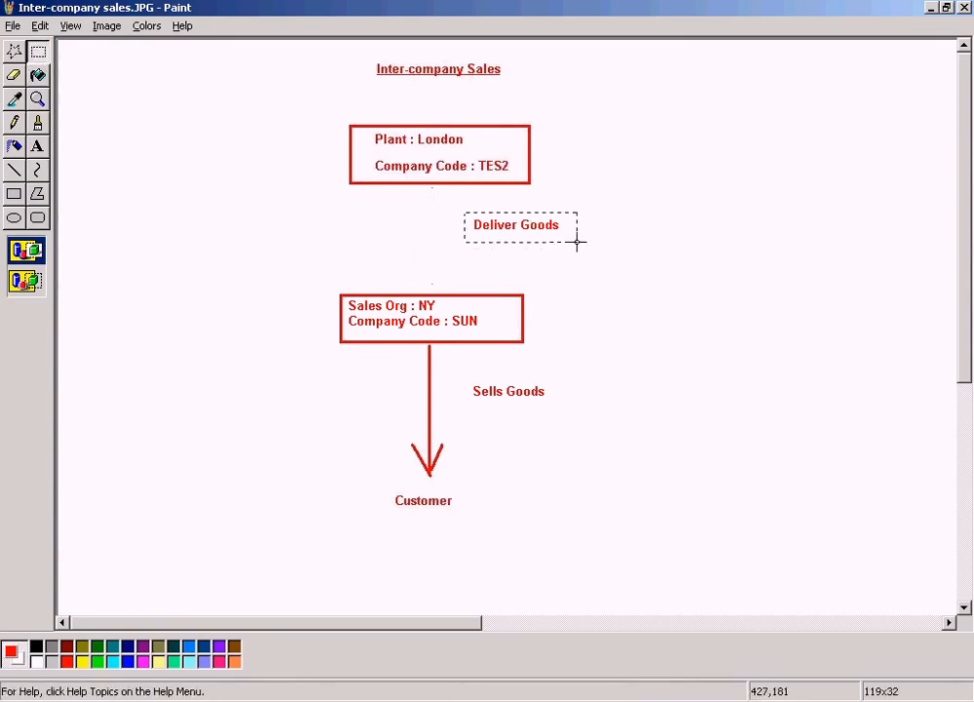
{"action": "left_click", "coordinate": [636, 221]}
{"action": "left_click_drag", "start_coordinate": [328, 117], "coordinate": [570, 185]}
{"action": "left_click_drag", "start_coordinate": [498, 159], "coordinate": [767, 504]}
{"action": "left_click", "coordinate": [696, 367]}
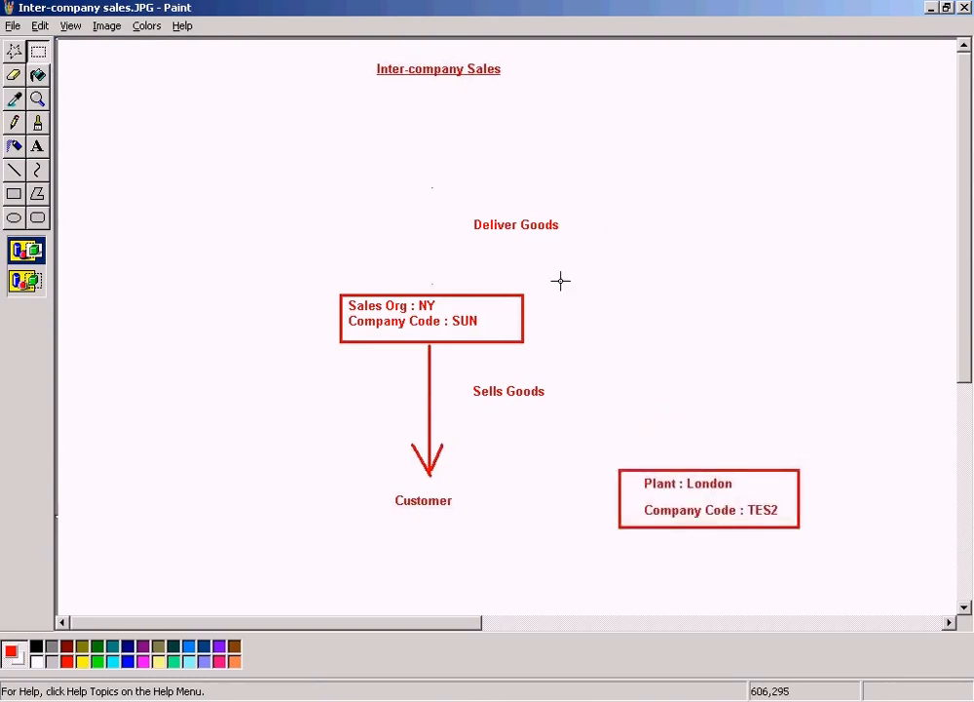
{"action": "left_click_drag", "start_coordinate": [460, 208], "coordinate": [561, 524]}
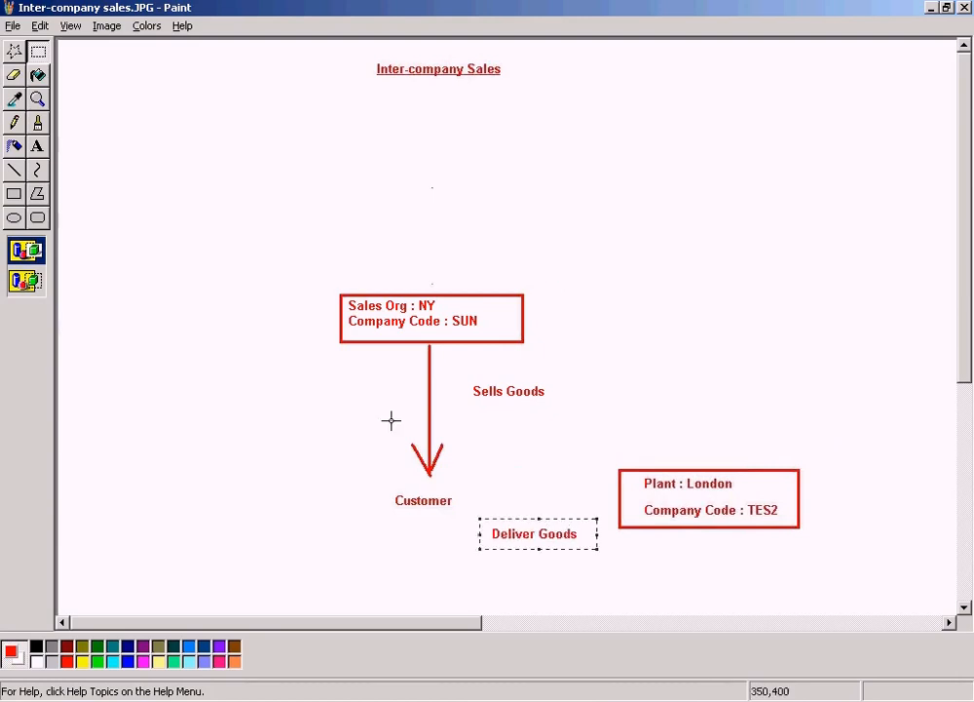
Draw an arrow from the Plant : London box to Customer above Deliver Goods, and nudge the plant group slightly up and right
{"action": "left_click", "coordinate": [13, 169]}
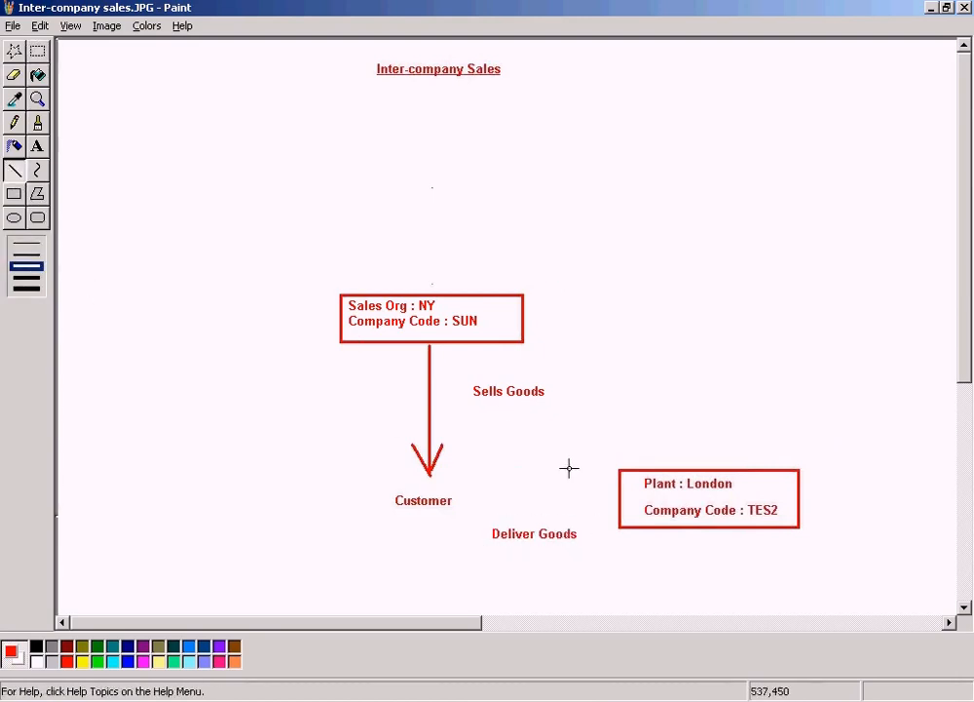
{"action": "left_click_drag", "start_coordinate": [489, 495], "coordinate": [614, 497]}
{"action": "mouse_move", "coordinate": [490, 495]}
{"action": "left_mouse_down"}
{"action": "mouse_move", "coordinate": [508, 517]}
{"action": "mouse_move", "coordinate": [507, 474]}
{"action": "mouse_move", "coordinate": [578, 528]}
{"action": "mouse_move", "coordinate": [813, 565]}
{"action": "mouse_move", "coordinate": [831, 554]}
{"action": "left_mouse_up"}
{"action": "left_click", "coordinate": [14, 50]}
{"action": "mouse_move", "coordinate": [737, 509]}
{"action": "left_mouse_down"}
{"action": "mouse_move", "coordinate": [746, 493]}
{"action": "mouse_move", "coordinate": [741, 499]}
{"action": "left_mouse_up"}
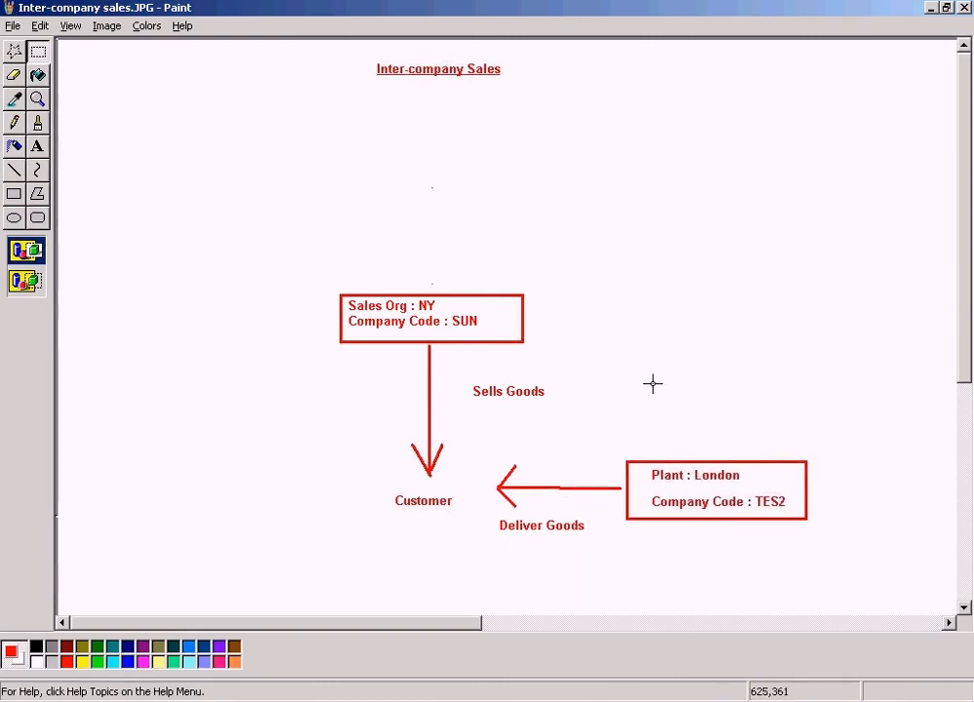
Move the entire diagram below the title up and to the left
{"action": "left_click", "coordinate": [39, 53]}
{"action": "left_click_drag", "start_coordinate": [304, 265], "coordinate": [850, 587]}
{"action": "left_click_drag", "start_coordinate": [780, 522], "coordinate": [681, 378]}
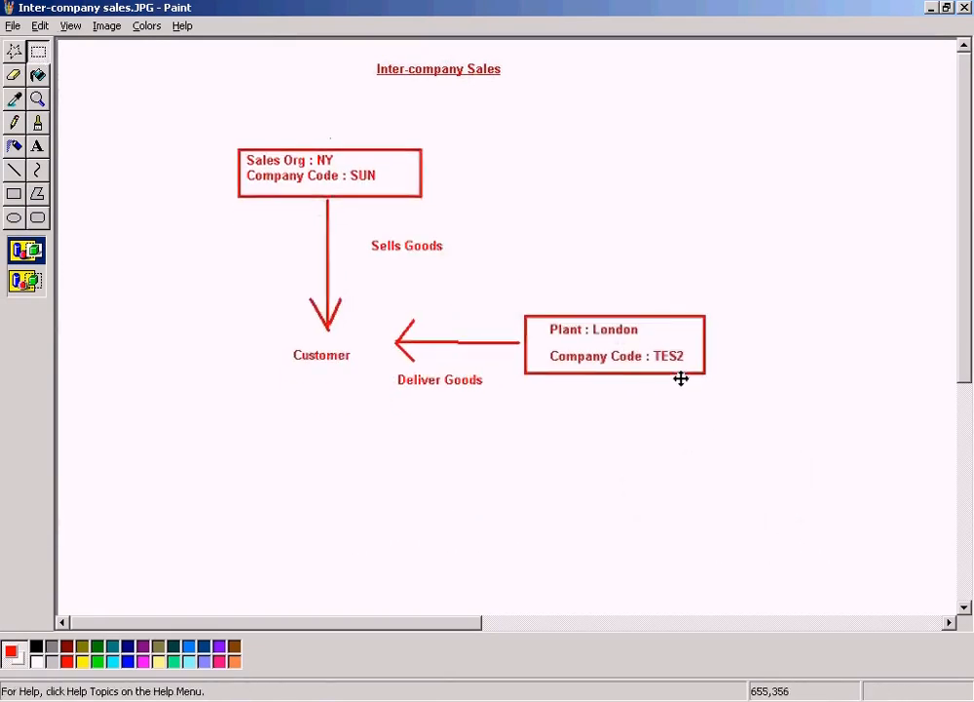
{"action": "left_click", "coordinate": [787, 284]}
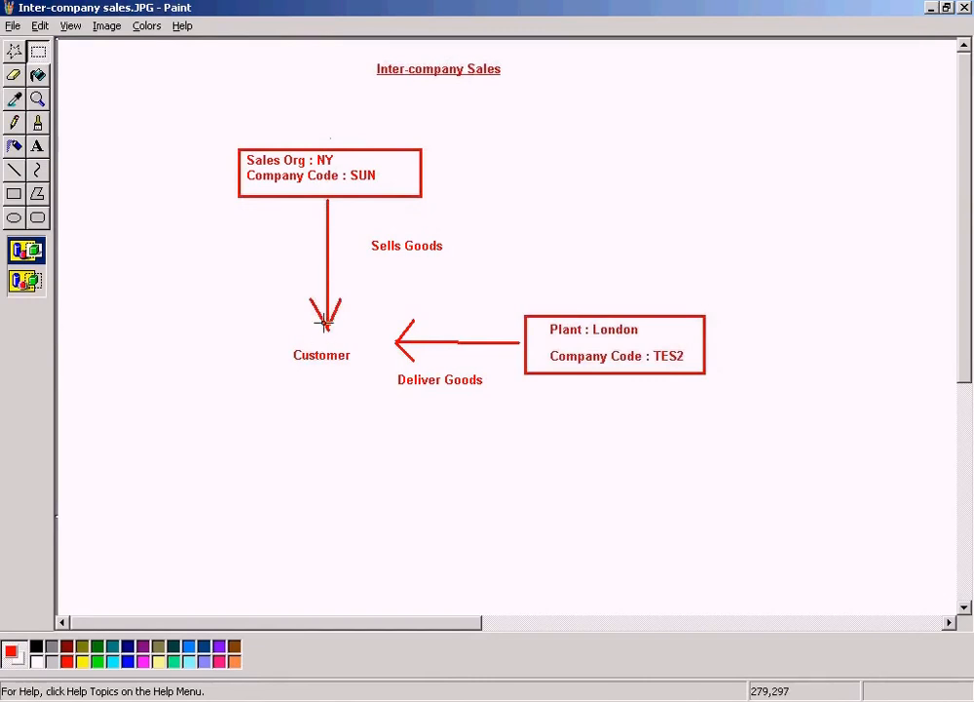
Mark out the company codes SUN and TES2 in the Sales Org and Plant boxes to compare them
{"action": "left_click_drag", "start_coordinate": [344, 163], "coordinate": [391, 185]}
{"action": "left_click_drag", "start_coordinate": [653, 343], "coordinate": [688, 368]}
{"action": "left_click", "coordinate": [587, 266]}
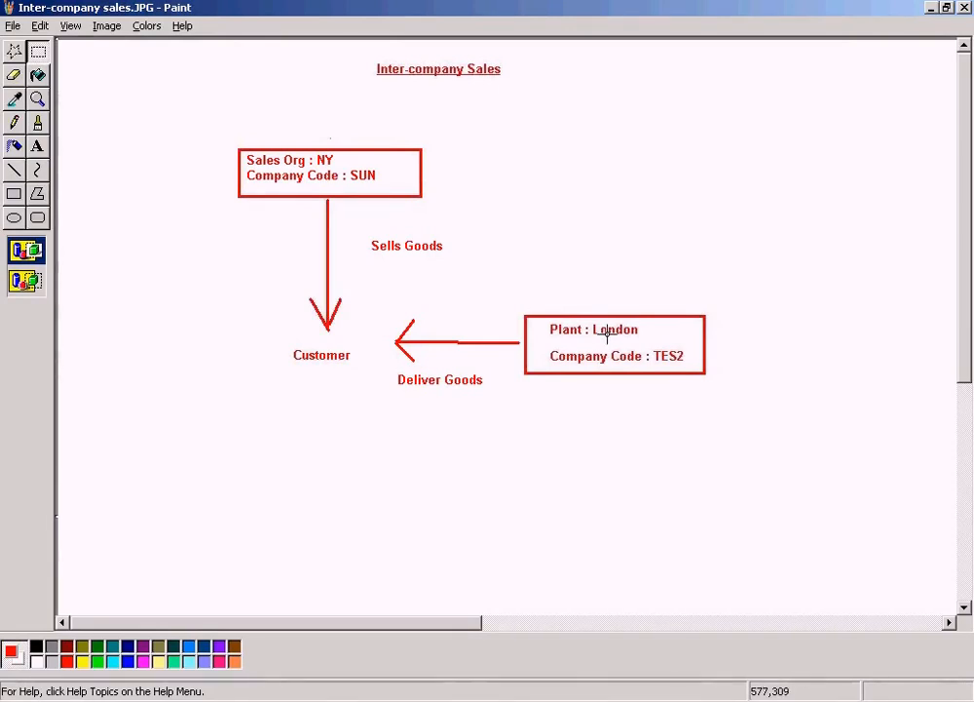
{"action": "left_click_drag", "start_coordinate": [347, 154], "coordinate": [382, 190]}
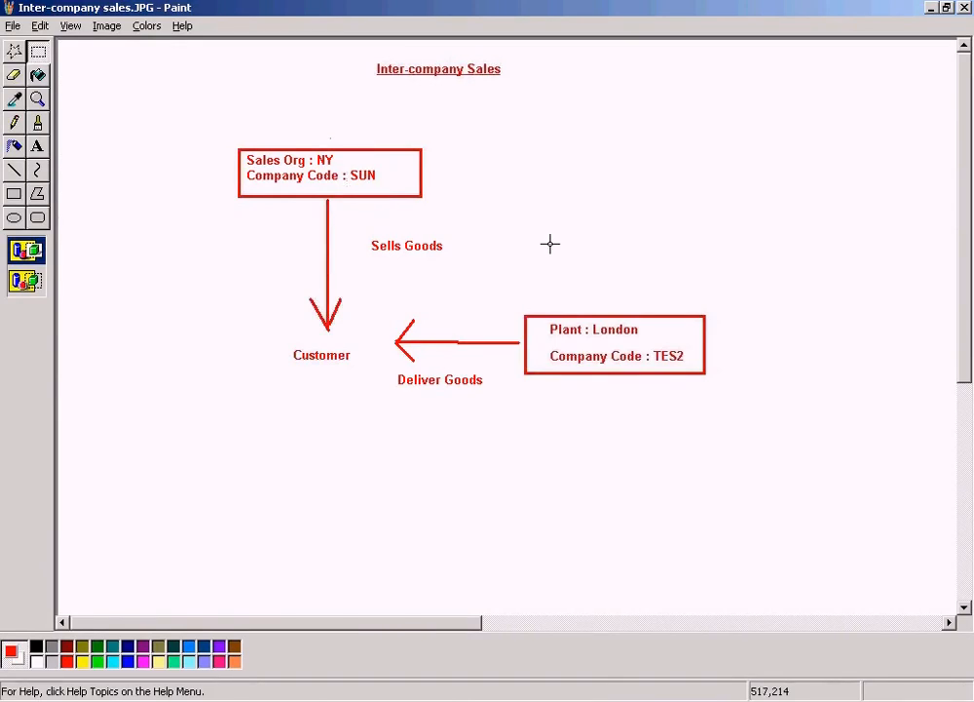
{"action": "left_click_drag", "start_coordinate": [658, 345], "coordinate": [695, 373]}
Switch to SAP and open the Edit, Copy, Delete, Check Company Code activities under Enterprise Structure, Definition, Financial Accounting
{"action": "left_click", "coordinate": [272, 694]}
{"action": "left_click", "coordinate": [283, 673]}
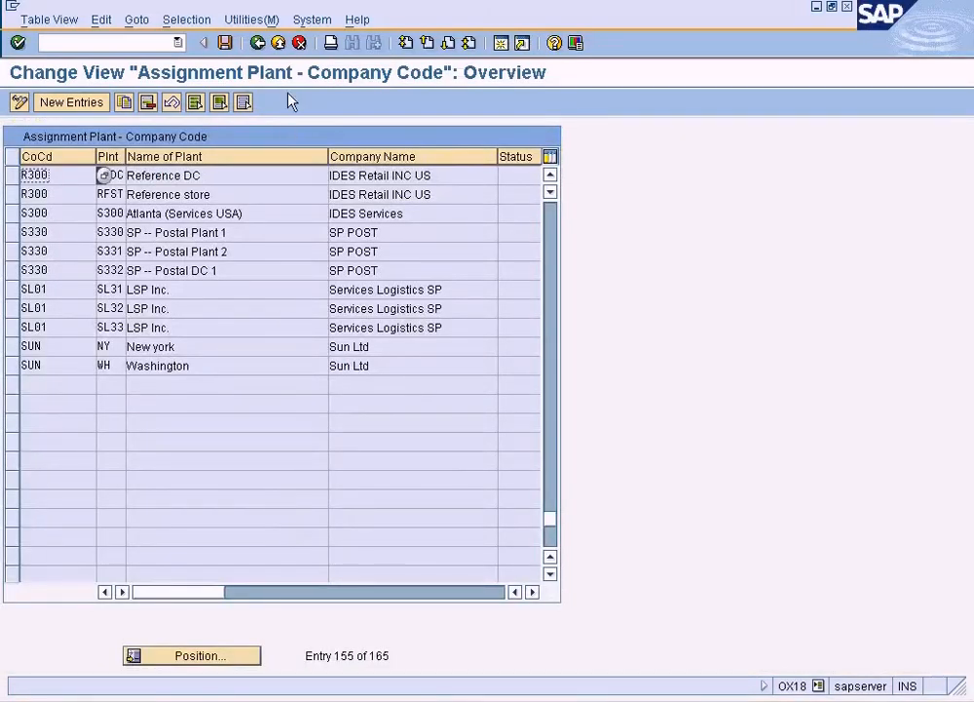
{"action": "left_click", "coordinate": [260, 44]}
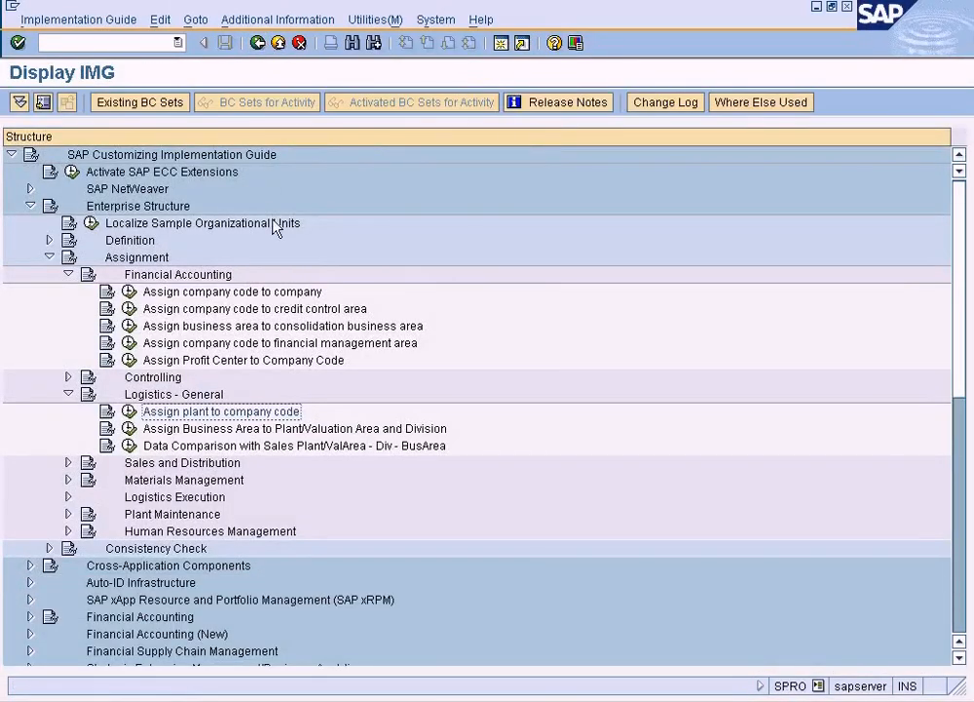
{"action": "left_click", "coordinate": [50, 241]}
{"action": "left_click", "coordinate": [68, 258]}
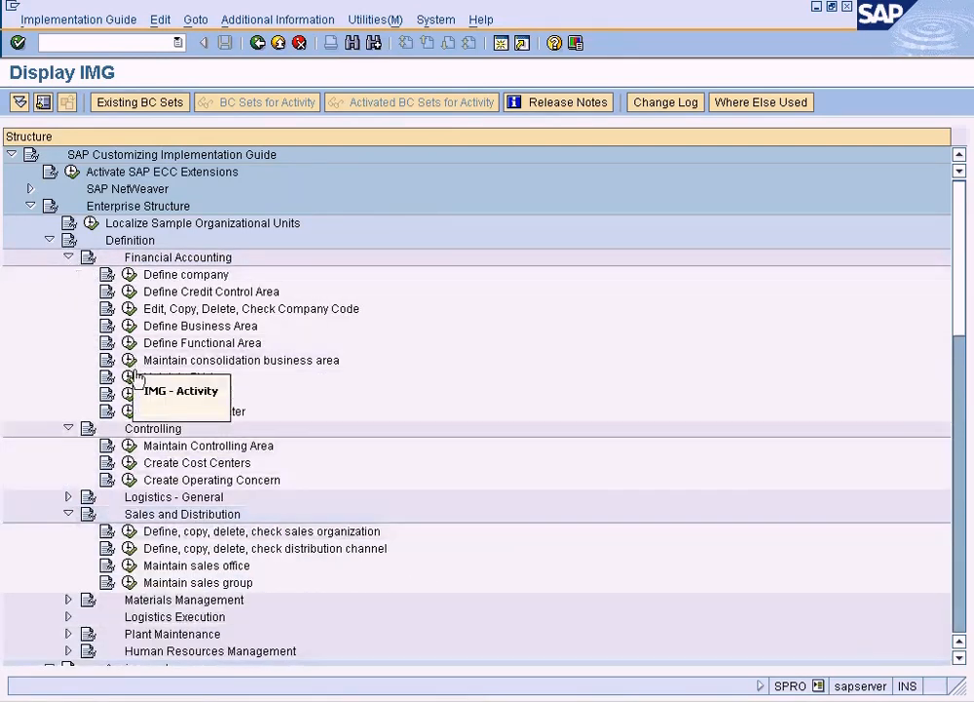
{"action": "left_click", "coordinate": [130, 308]}
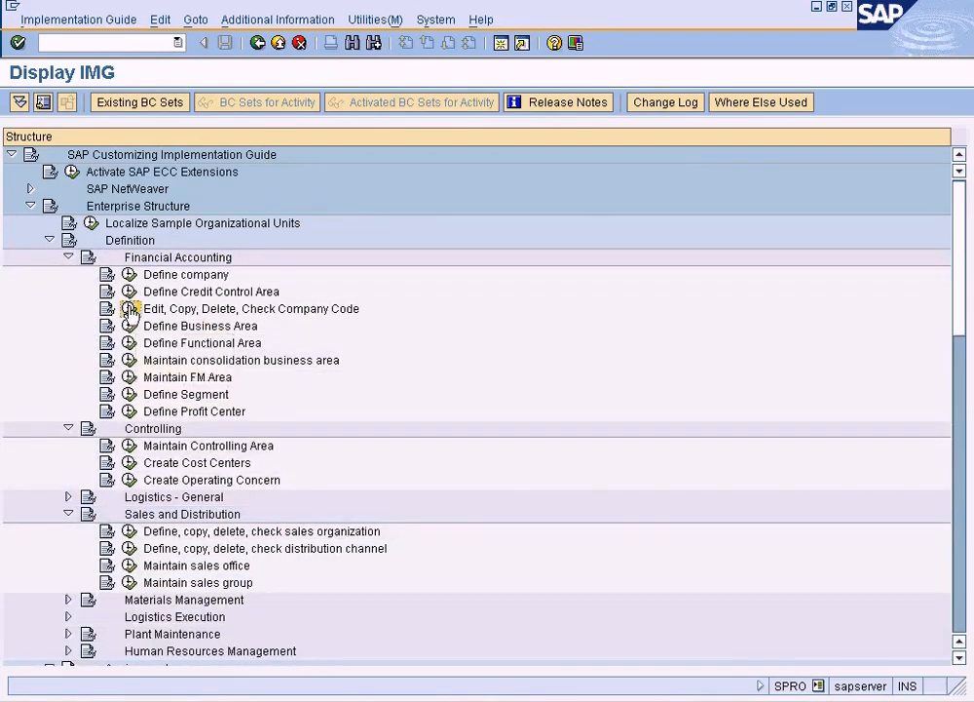
Open Edit Company Code Data and position the list at company code TES2
{"action": "double_click", "coordinate": [205, 201]}
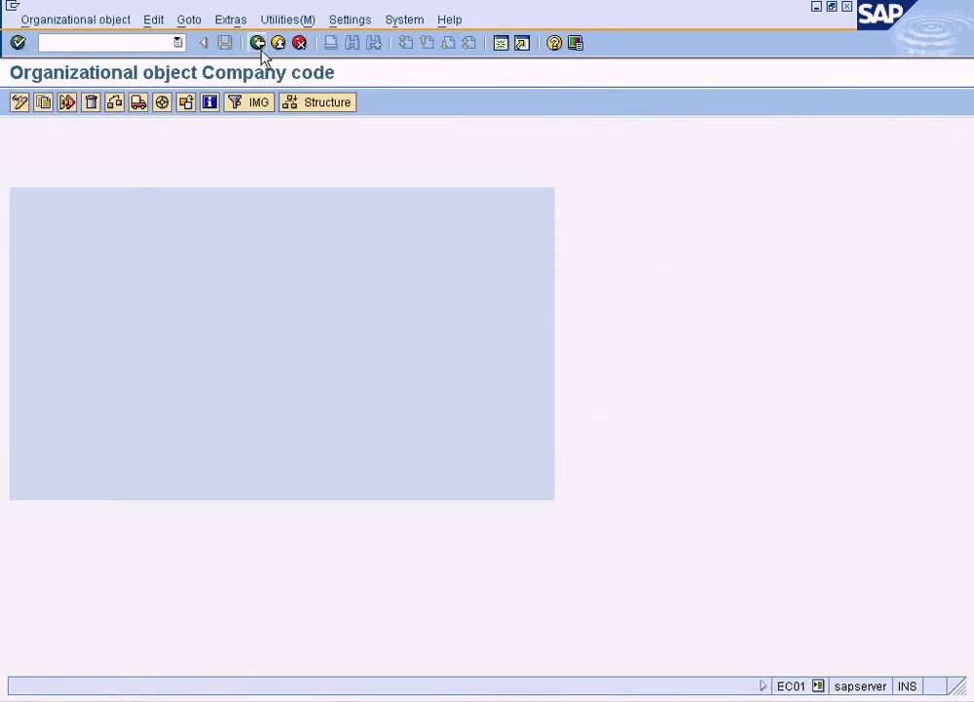
{"action": "left_click", "coordinate": [257, 42]}
{"action": "double_click", "coordinate": [112, 220]}
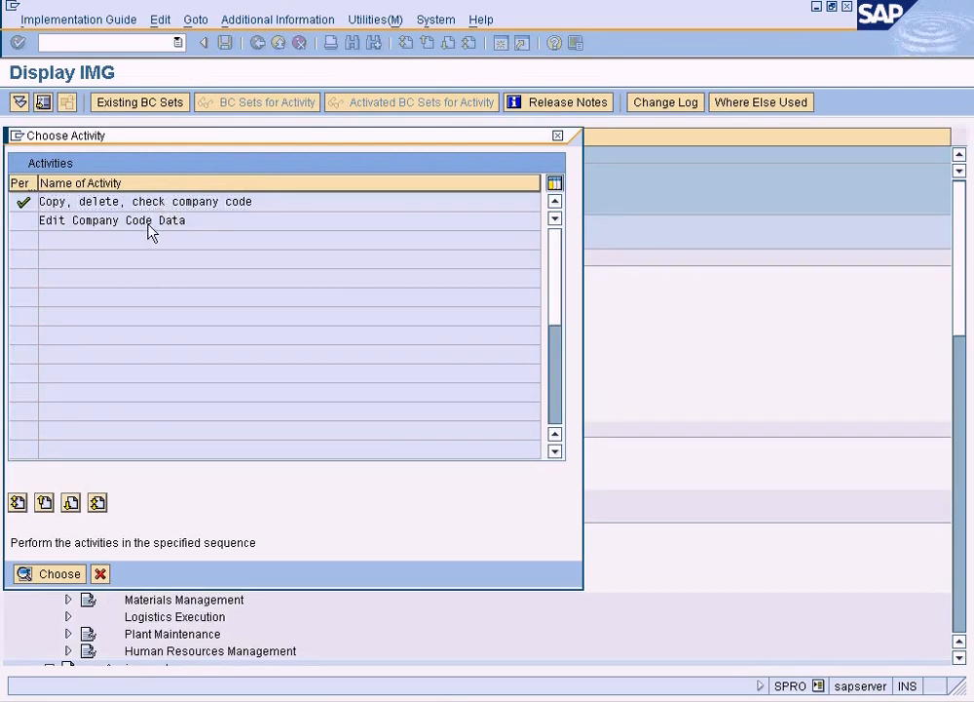
{"action": "left_click", "coordinate": [220, 519]}
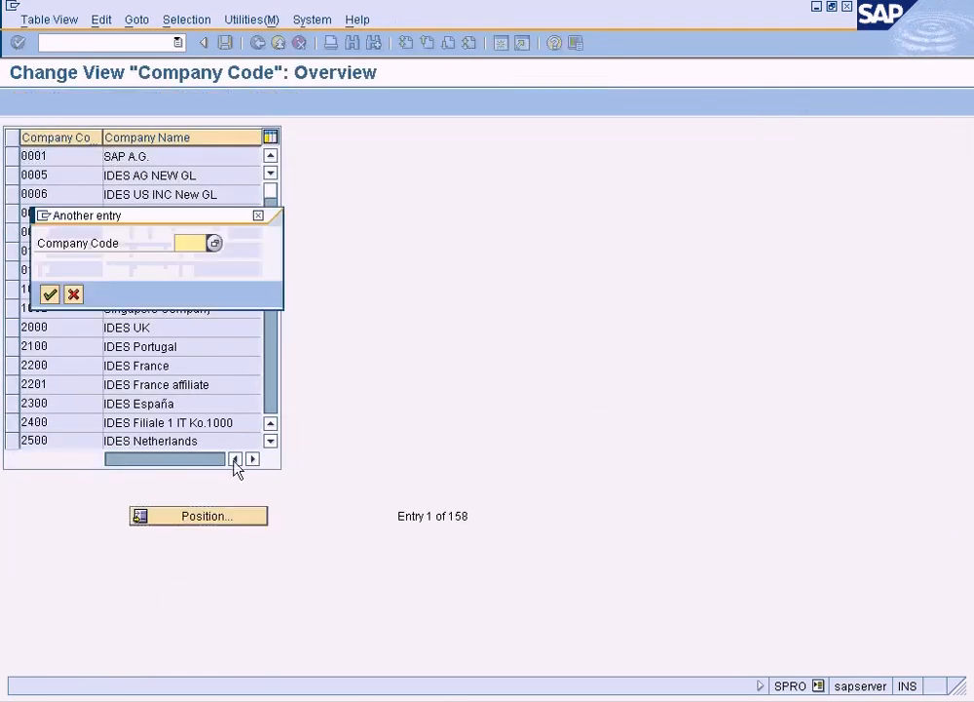
{"action": "type", "text": "tes2"}
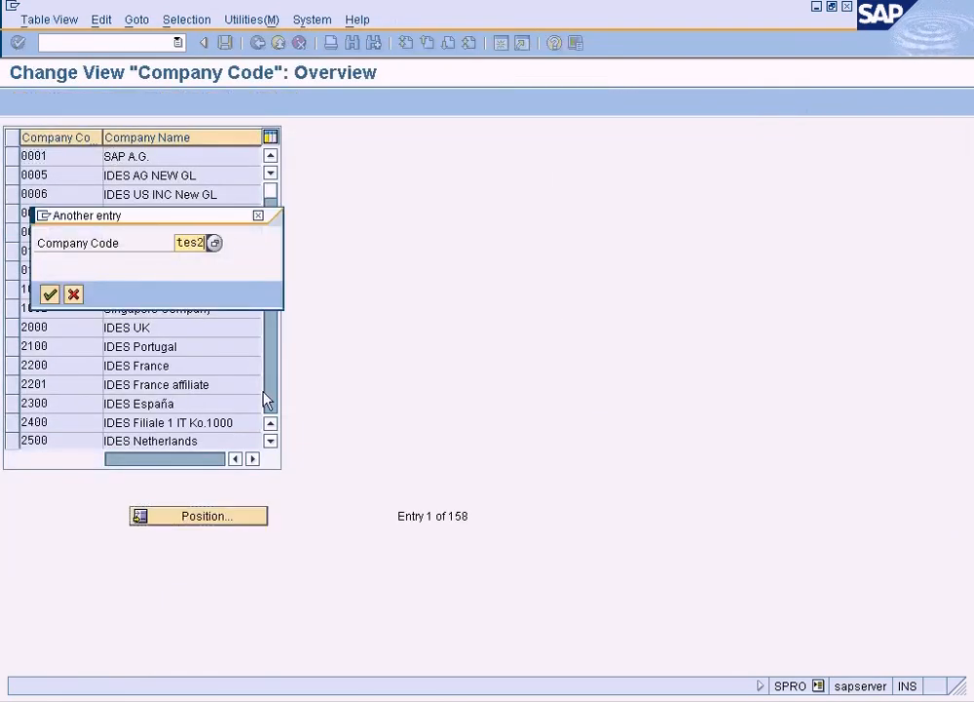
{"action": "key", "text": "Return"}
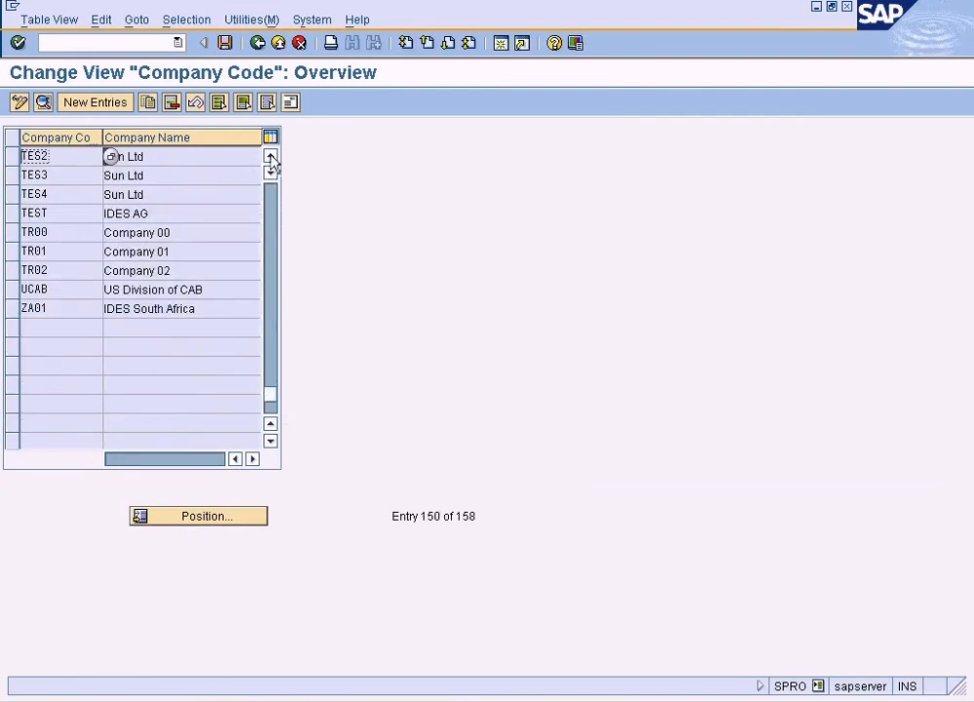
Inspect the details of company code TES2 and return to the implementation guide
{"action": "left_click", "coordinate": [270, 155]}
{"action": "double_click", "coordinate": [159, 176]}
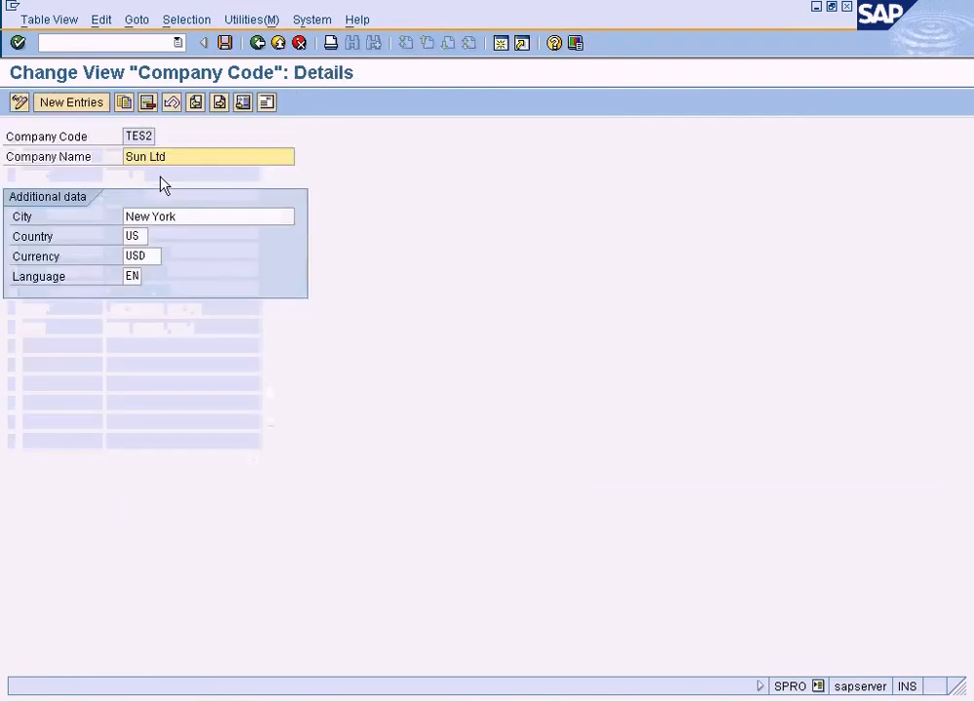
{"action": "left_click", "coordinate": [259, 45]}
{"action": "left_click", "coordinate": [260, 46]}
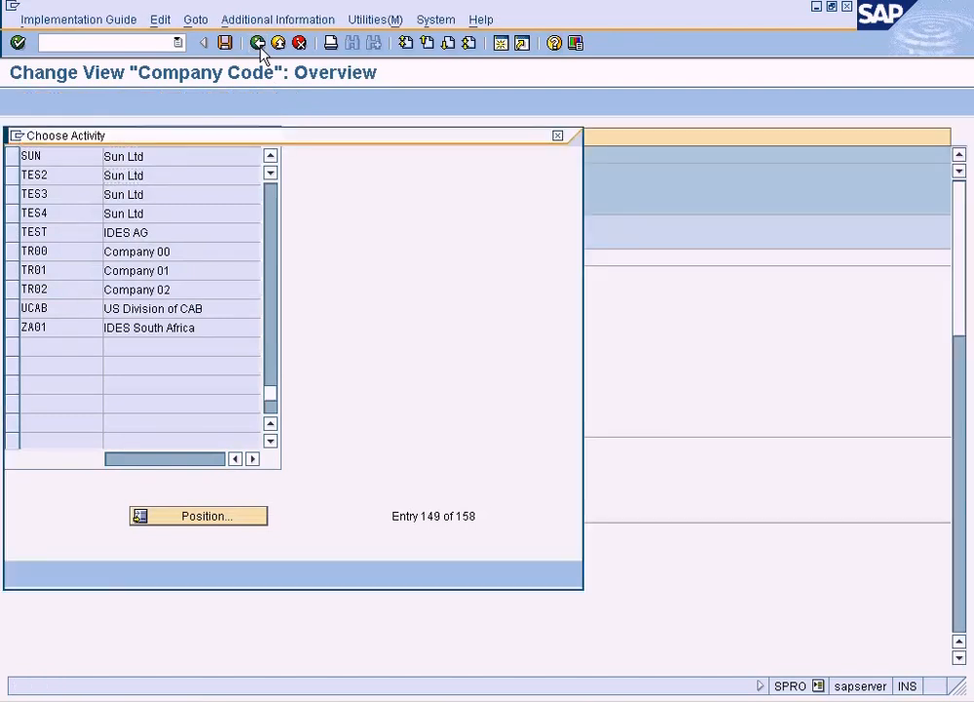
{"action": "left_click", "coordinate": [100, 573]}
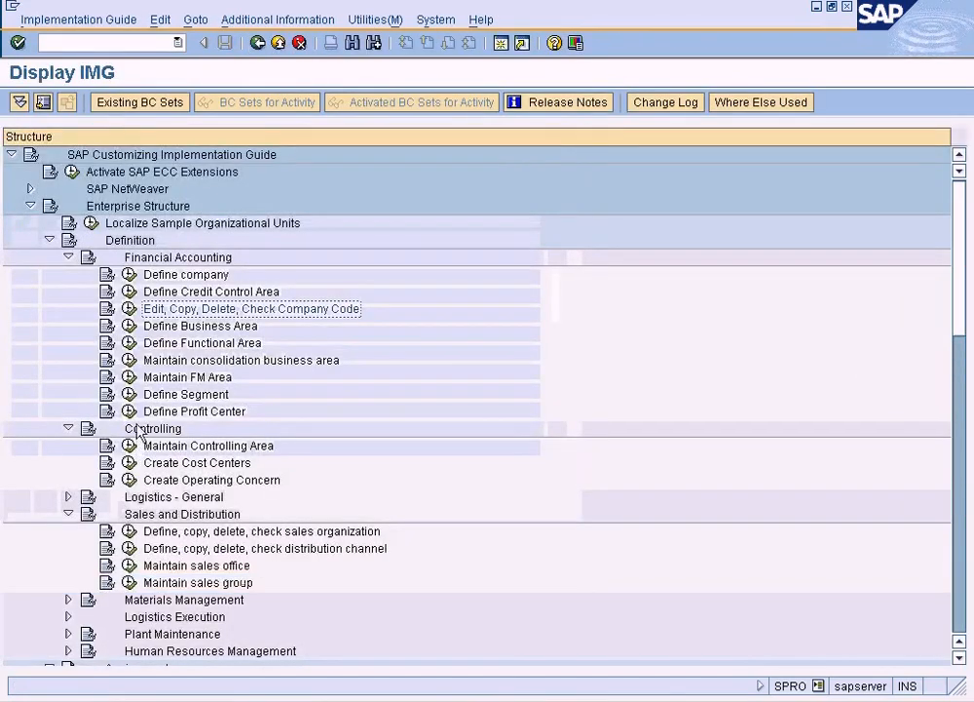
Open Assign company code to company under Assignment, Financial Accounting, and position the list at company code SUN
{"action": "left_click", "coordinate": [69, 257]}
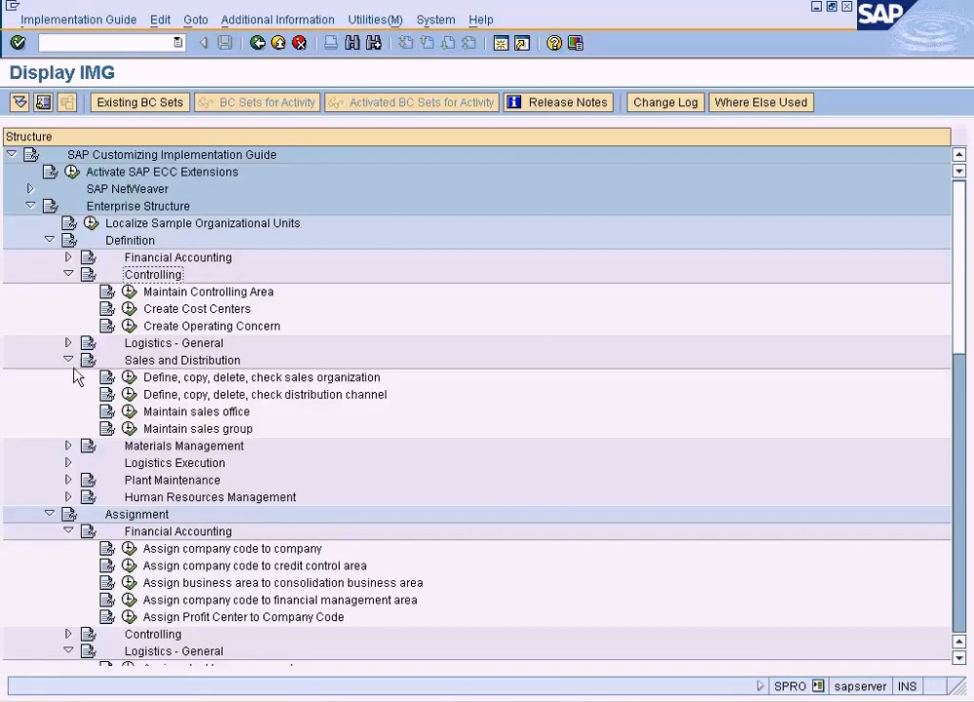
{"action": "left_click", "coordinate": [132, 550]}
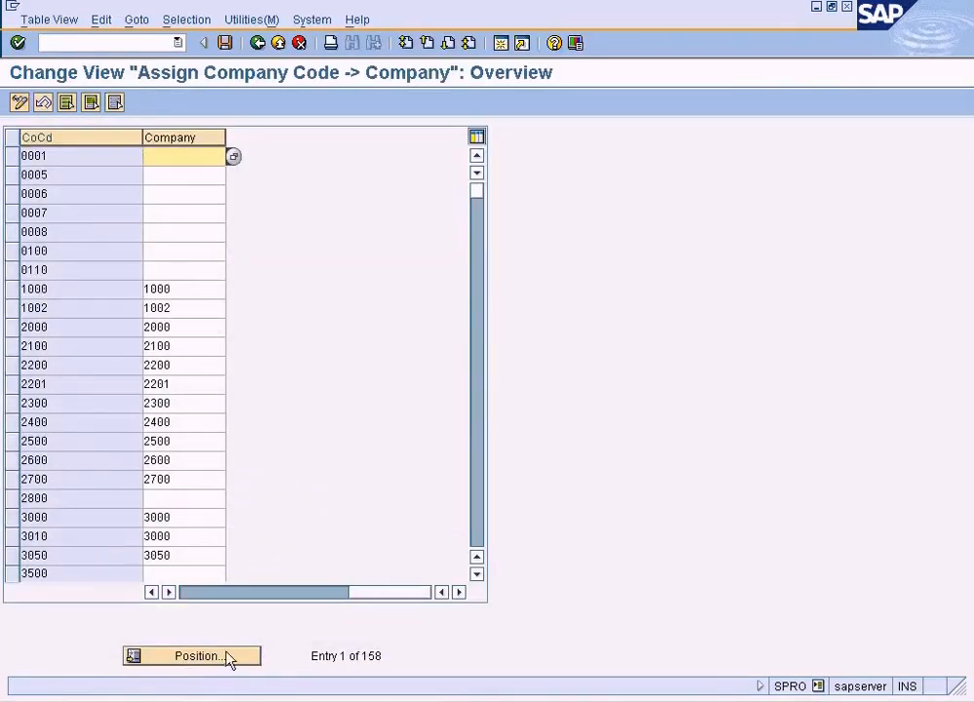
{"action": "left_click", "coordinate": [229, 657]}
{"action": "type", "text": "sun"}
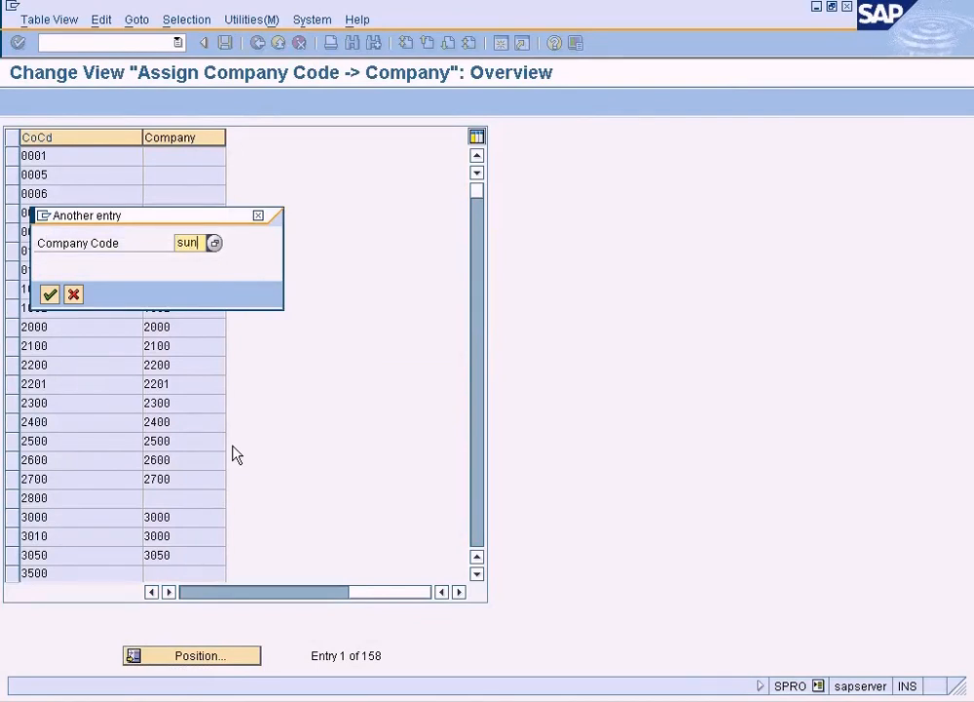
{"action": "key", "text": "Return"}
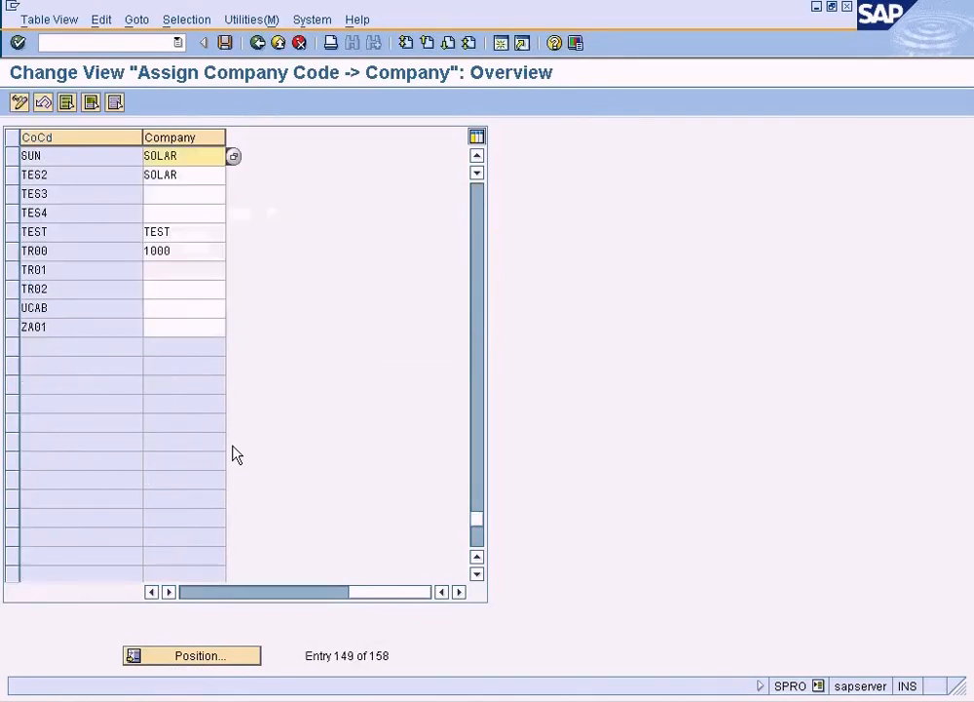
Examine which company is assigned to company codes SUN and TES2
{"action": "left_click", "coordinate": [50, 159]}
{"action": "left_click", "coordinate": [50, 175]}
{"action": "left_click", "coordinate": [50, 159]}
{"action": "left_click", "coordinate": [48, 174]}
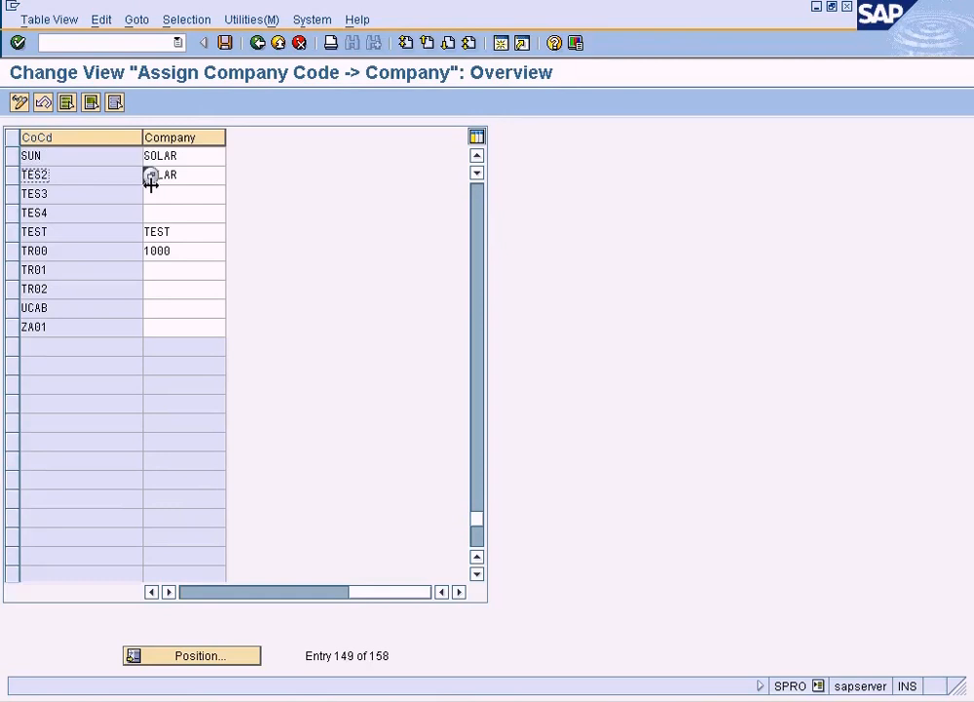
{"action": "left_click", "coordinate": [191, 160]}
{"action": "left_click", "coordinate": [191, 173]}
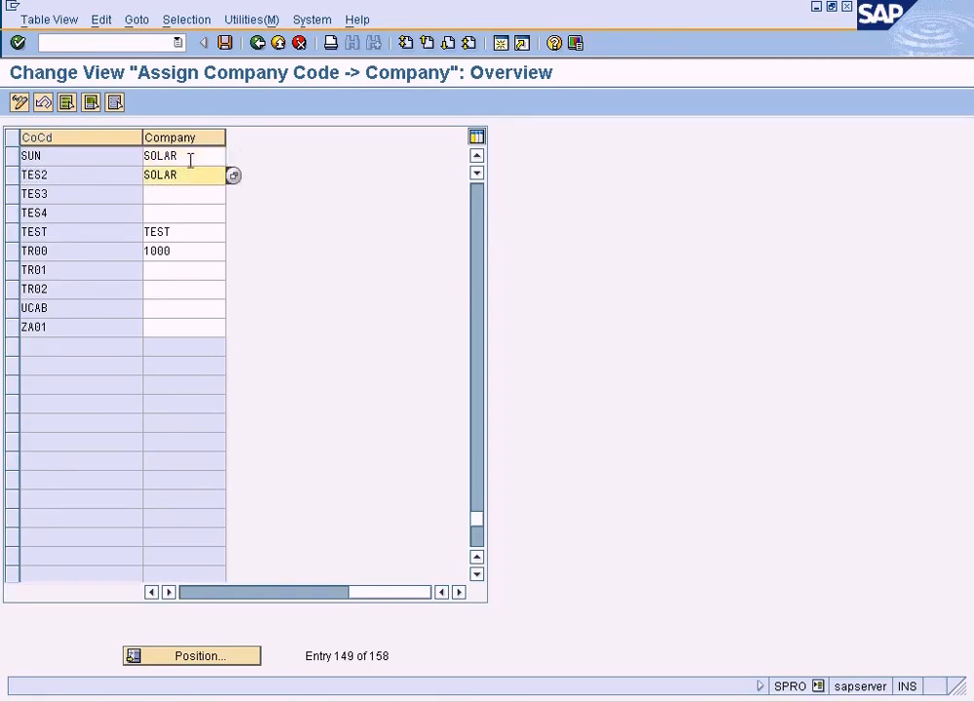
{"action": "left_click", "coordinate": [191, 159]}
{"action": "left_click", "coordinate": [191, 173]}
{"action": "left_click", "coordinate": [476, 157]}
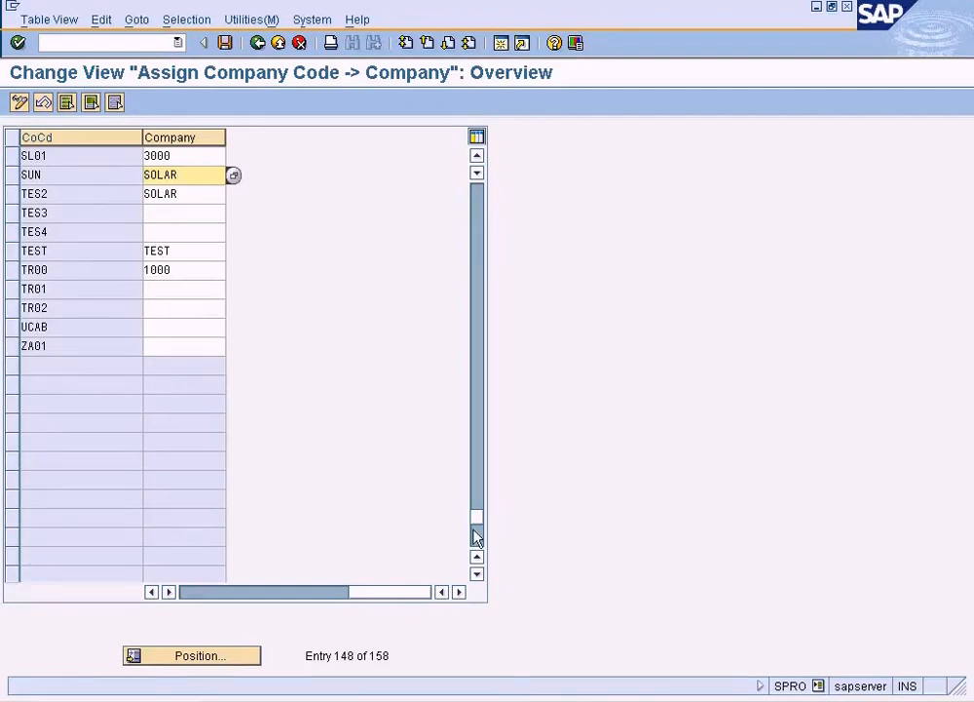
Switch back to the Inter-company sales diagram in Paint and activate the Line tool
{"action": "left_click", "coordinate": [545, 700]}
{"action": "left_click", "coordinate": [646, 443]}
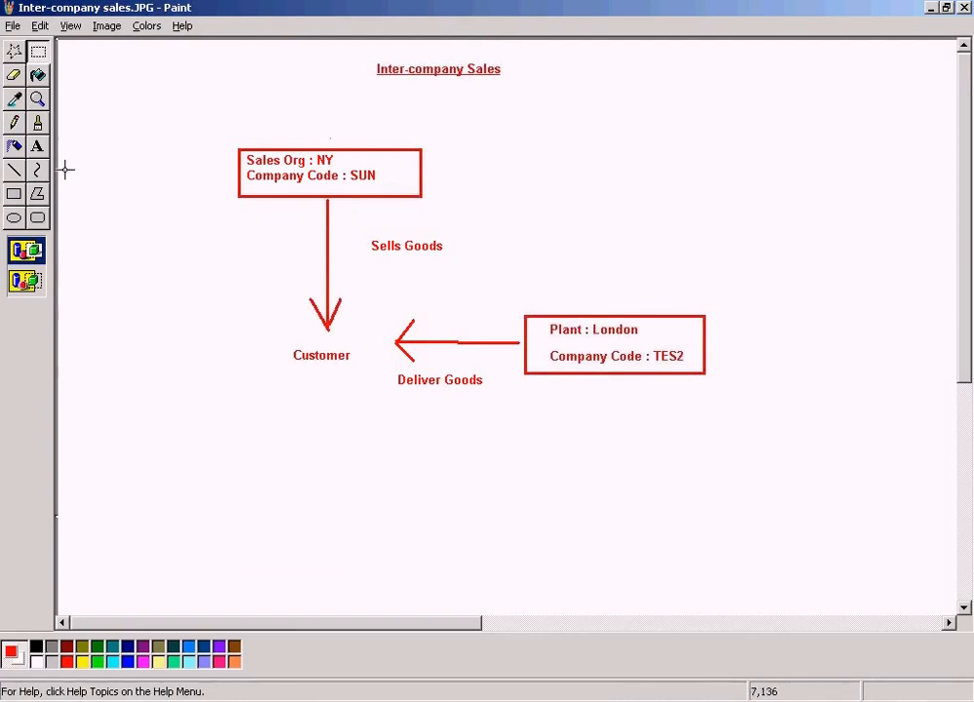
{"action": "left_click", "coordinate": [14, 170]}
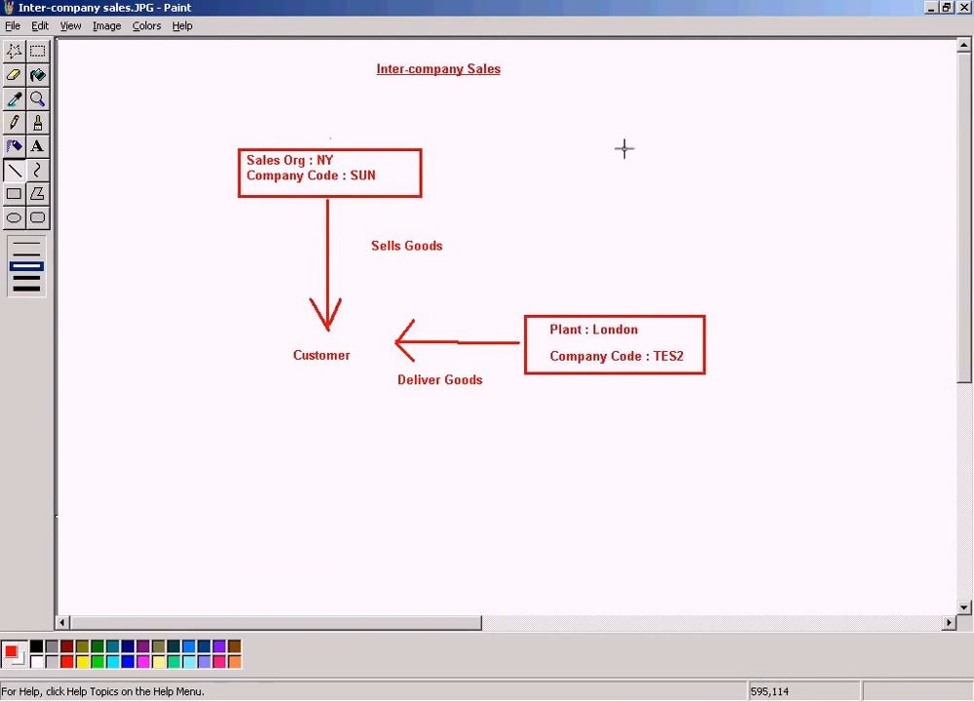
{"action": "left_click_drag", "start_coordinate": [464, 161], "coordinate": [679, 162]}
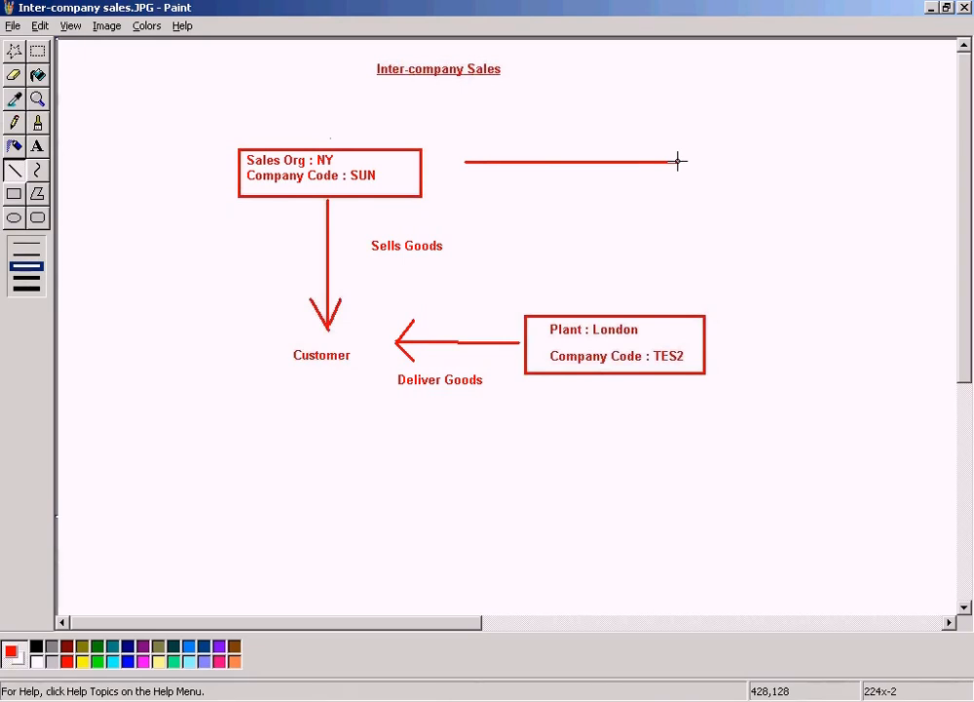
{"action": "left_click_drag", "start_coordinate": [683, 162], "coordinate": [751, 152]}
{"action": "key", "text": "ctrl+z"}
Draw lines from the Sales Org and Plant boxes toward the diagram's upper right, with an empty rectangle where they meet
{"action": "left_click_drag", "start_coordinate": [467, 162], "coordinate": [724, 131]}
{"action": "left_click_drag", "start_coordinate": [668, 305], "coordinate": [736, 178]}
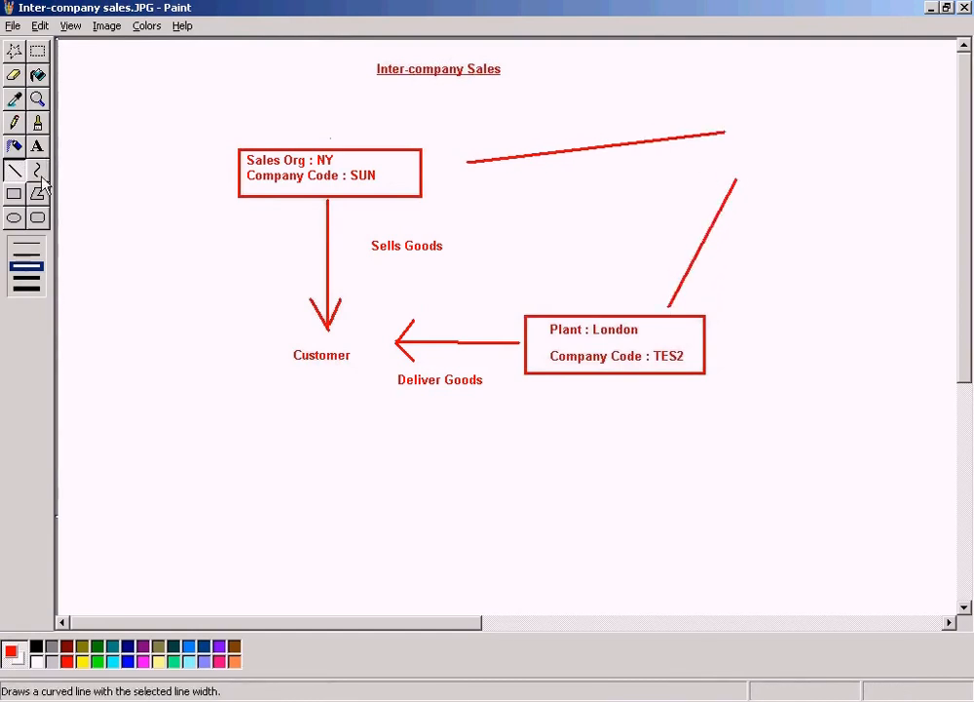
{"action": "left_click", "coordinate": [13, 193]}
{"action": "left_click_drag", "start_coordinate": [724, 120], "coordinate": [906, 176]}
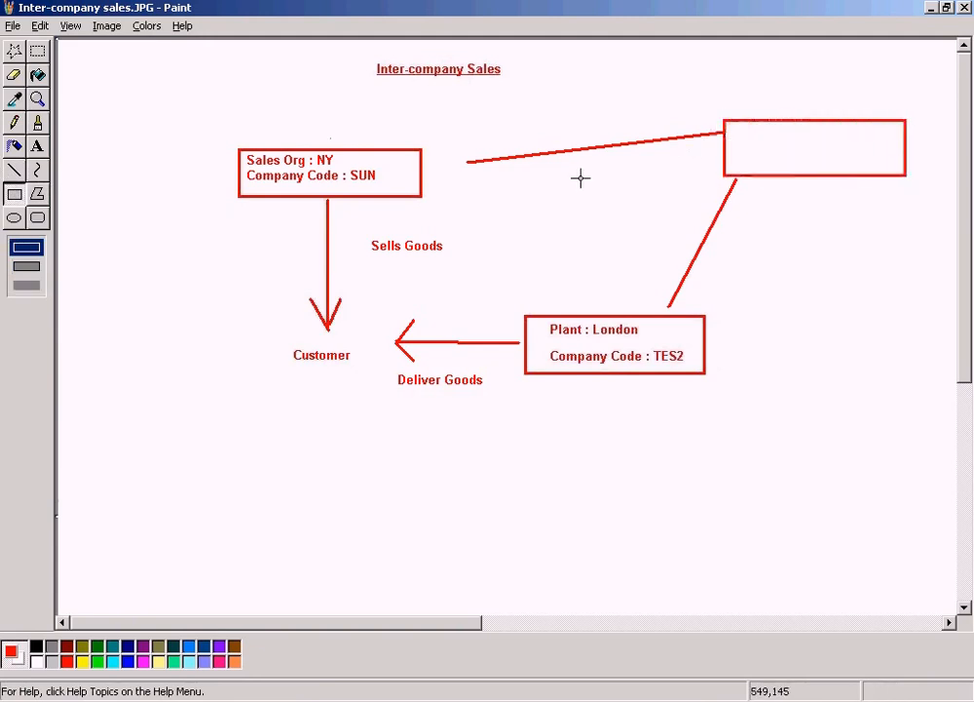
Try to place the text "SUN and TES2 are linked to SOLAR group company" inside the empty rectangle
{"action": "left_click", "coordinate": [37, 146]}
{"action": "left_click_drag", "start_coordinate": [740, 132], "coordinate": [891, 158]}
{"action": "type", "text": "SUN and"}
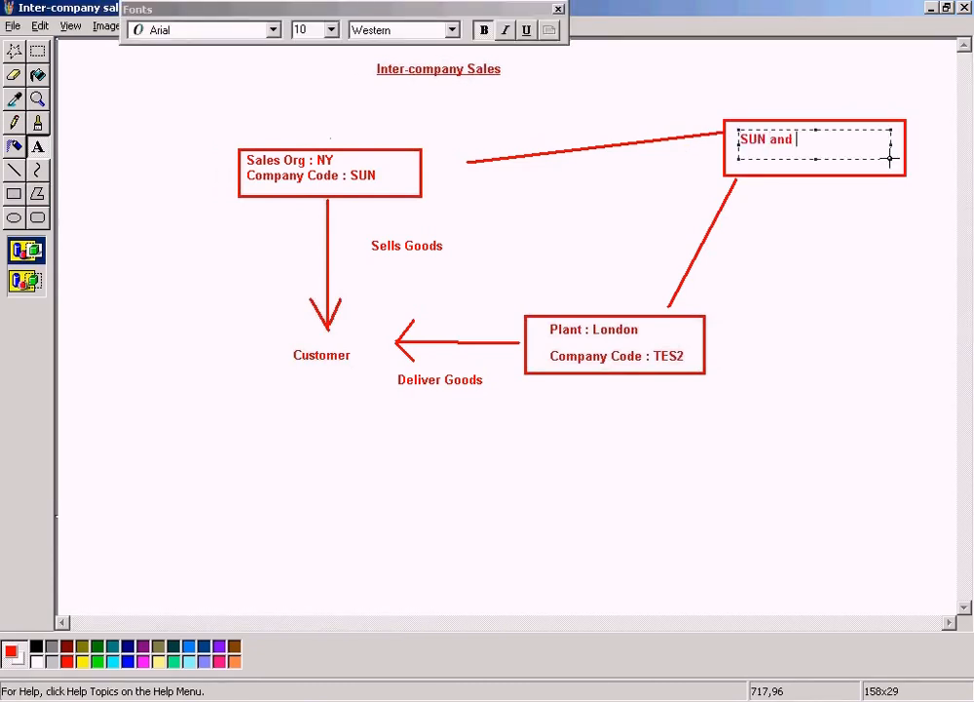
{"action": "type", "text": " TEES"}
{"action": "key", "text": "BackSpace"}
{"action": "type", "text": "2 as"}
{"action": "key", "text": "BackSpace"}
{"action": "type", "text": "re linked to SOLAR"}
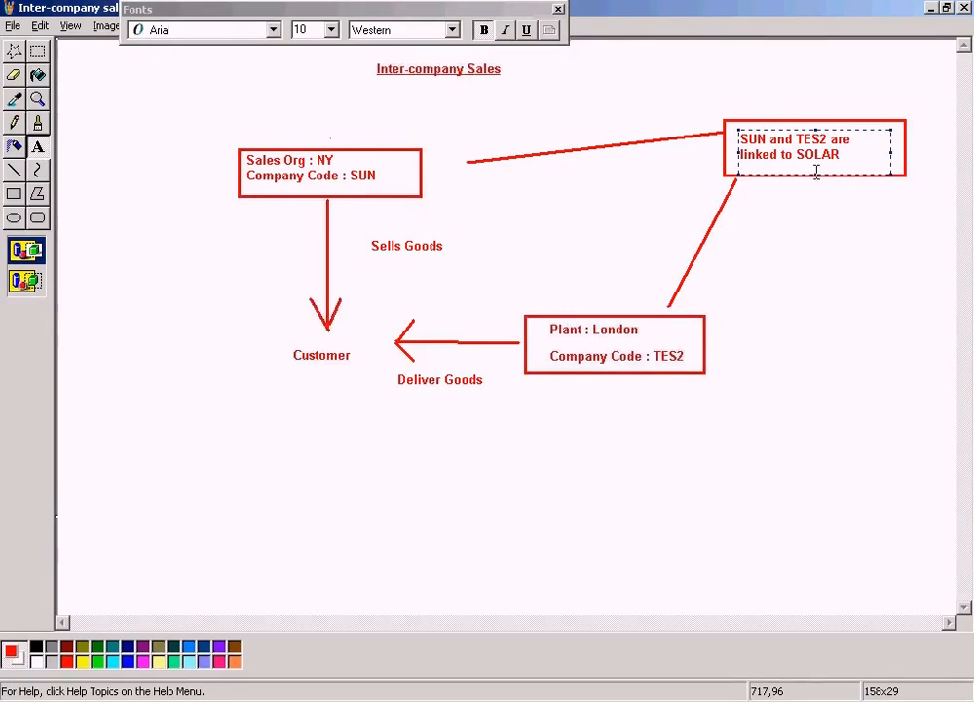
{"action": "left_click_drag", "start_coordinate": [814, 174], "coordinate": [815, 165]}
{"action": "type", "text": "group company"}
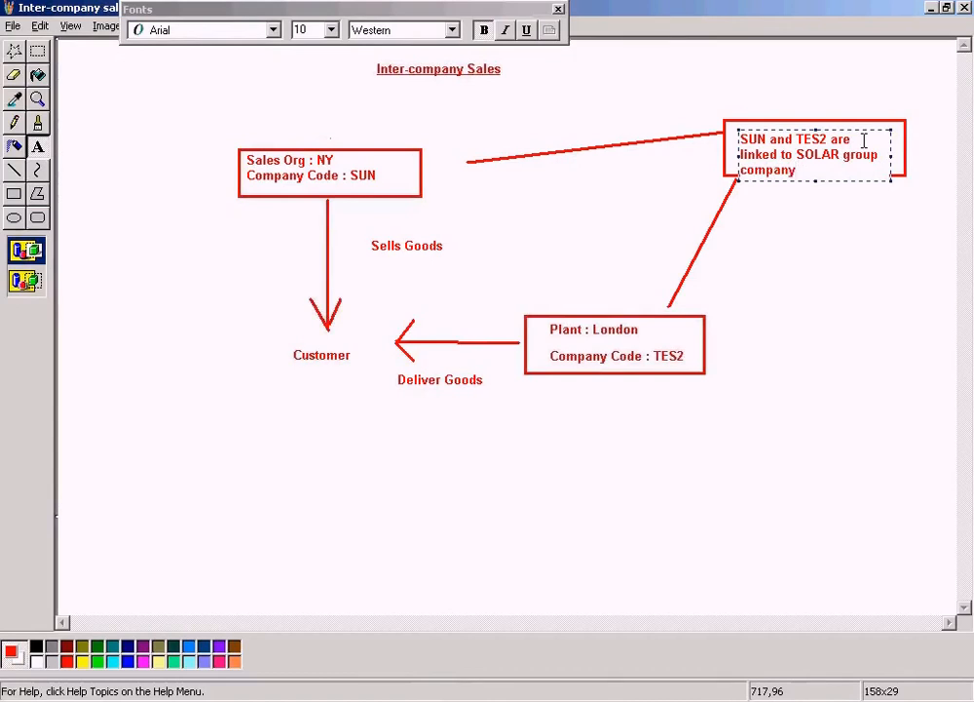
{"action": "left_click", "coordinate": [891, 156]}
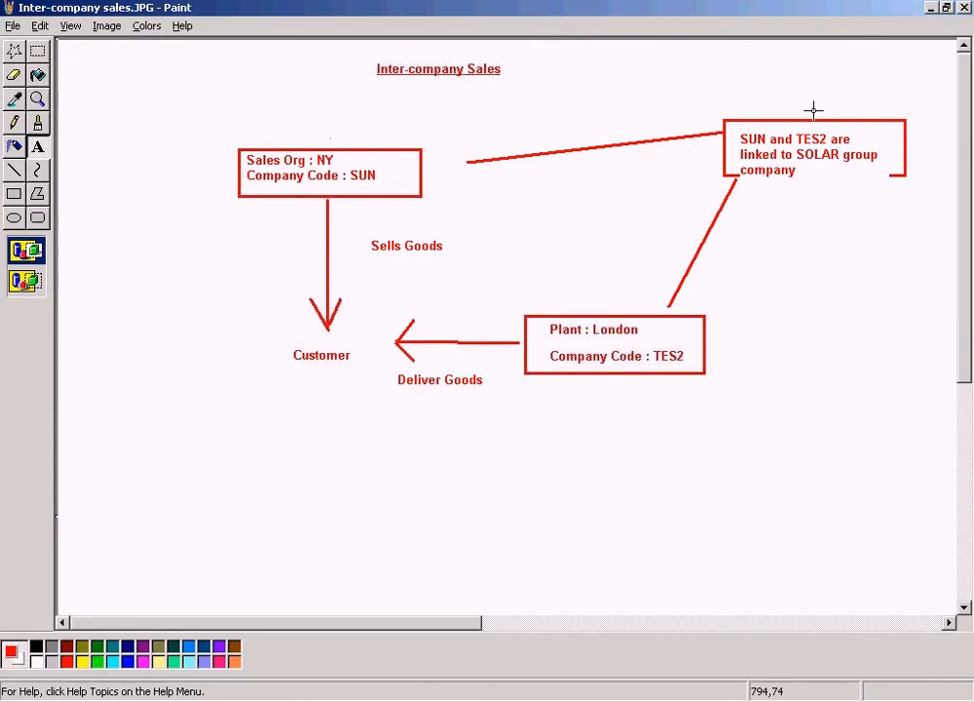
{"action": "key", "text": "ctrl+z"}
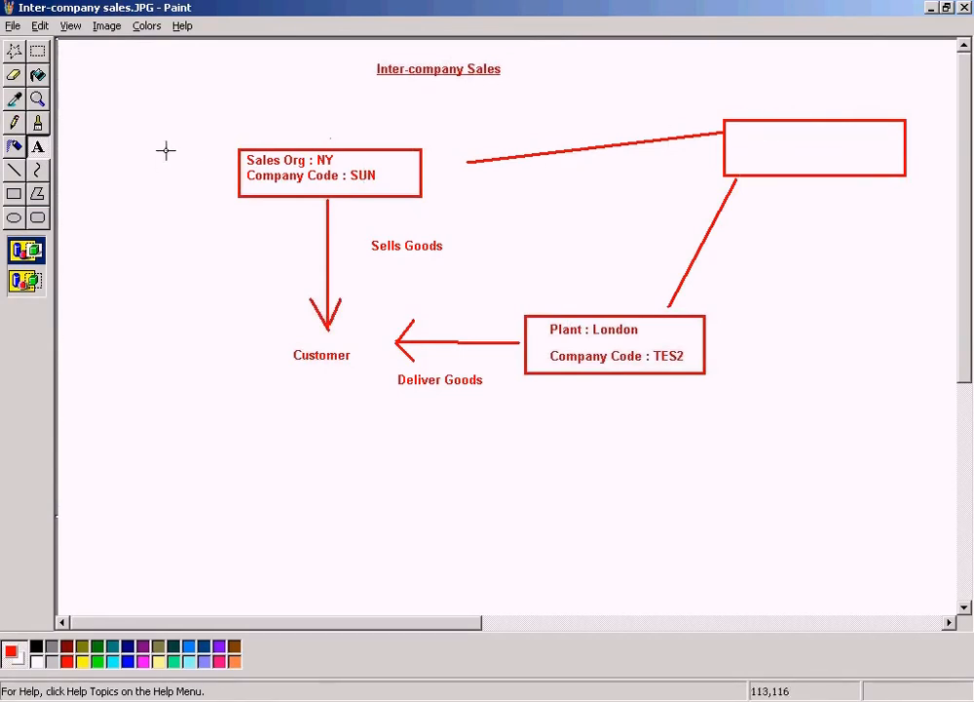
Delete the empty rectangle at the diagram's upper right, keeping the two lines that lead to it
{"action": "left_click", "coordinate": [37, 51]}
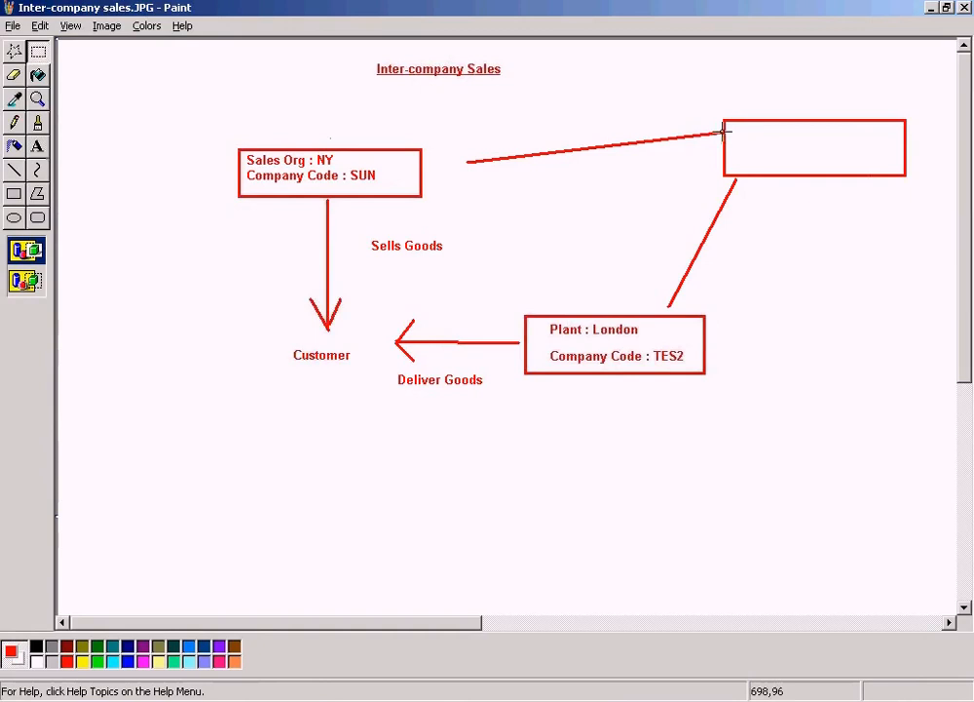
{"action": "left_click_drag", "start_coordinate": [721, 113], "coordinate": [916, 177]}
{"action": "key", "text": "Delete"}
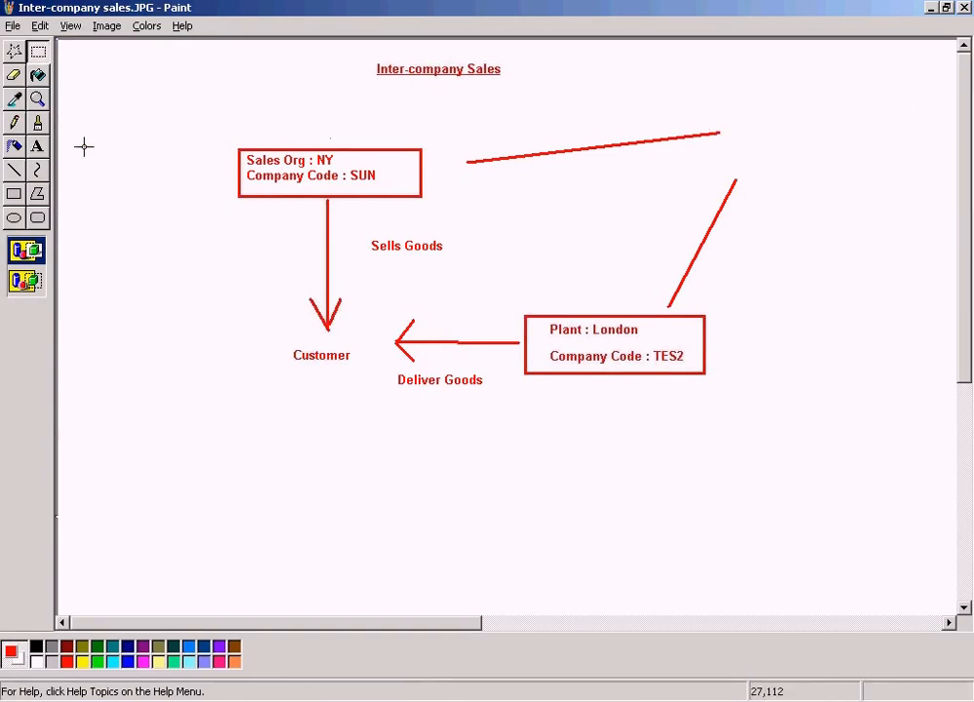
Add the text "SUN and TES2 are linked to group company SOLAR" where the two lines meet
{"action": "left_click", "coordinate": [37, 146]}
{"action": "left_click_drag", "start_coordinate": [749, 128], "coordinate": [918, 186]}
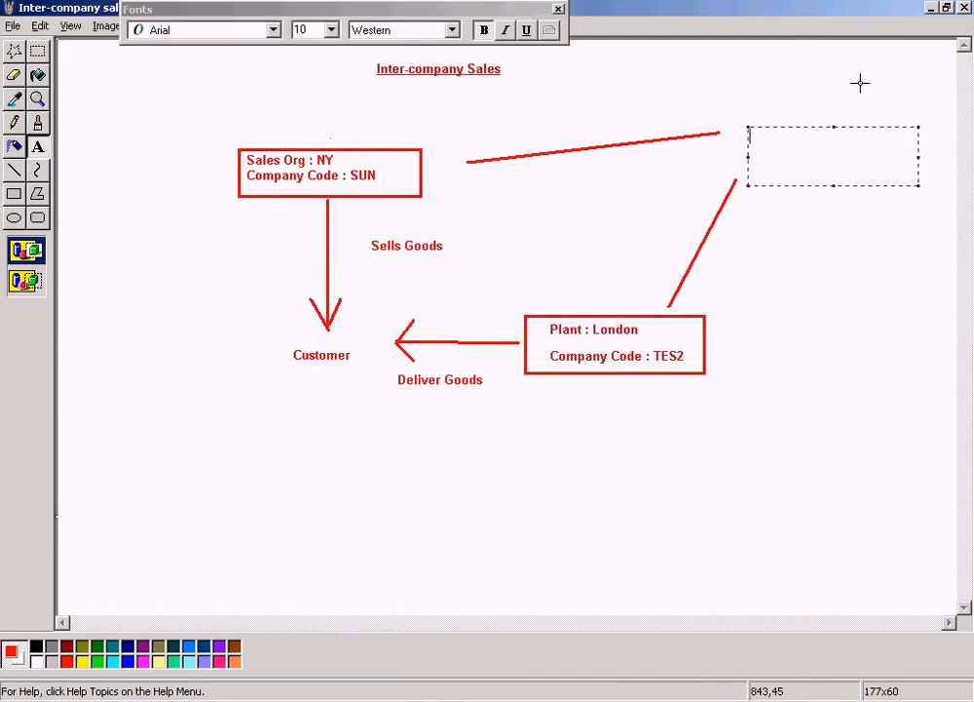
{"action": "type", "text": "SUN and TES2 are linked to grou"}
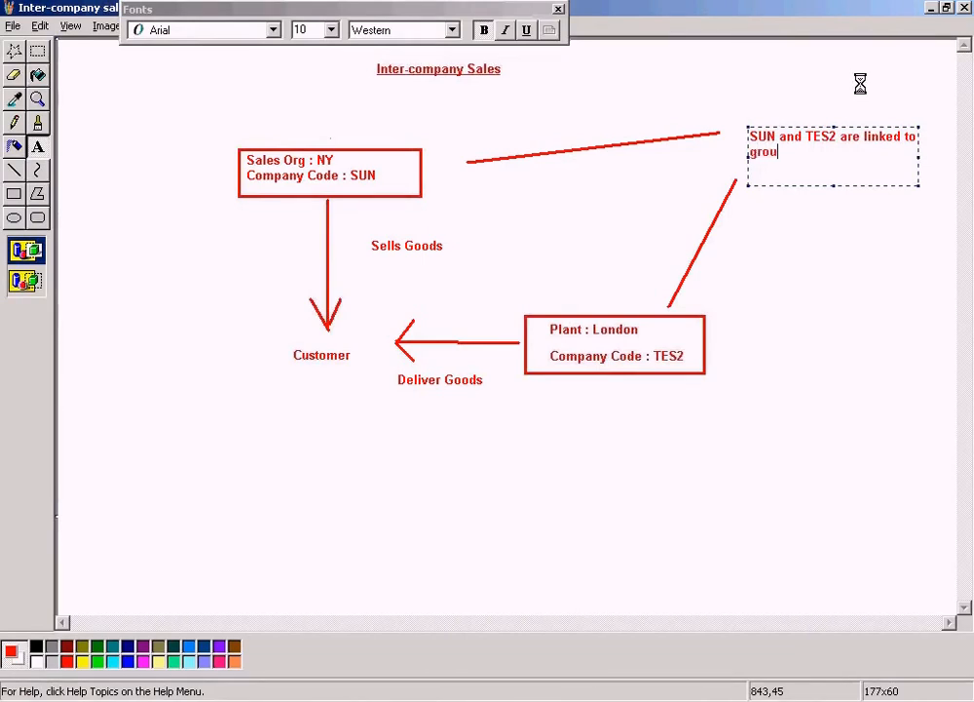
{"action": "type", "text": "p company SOLAR"}
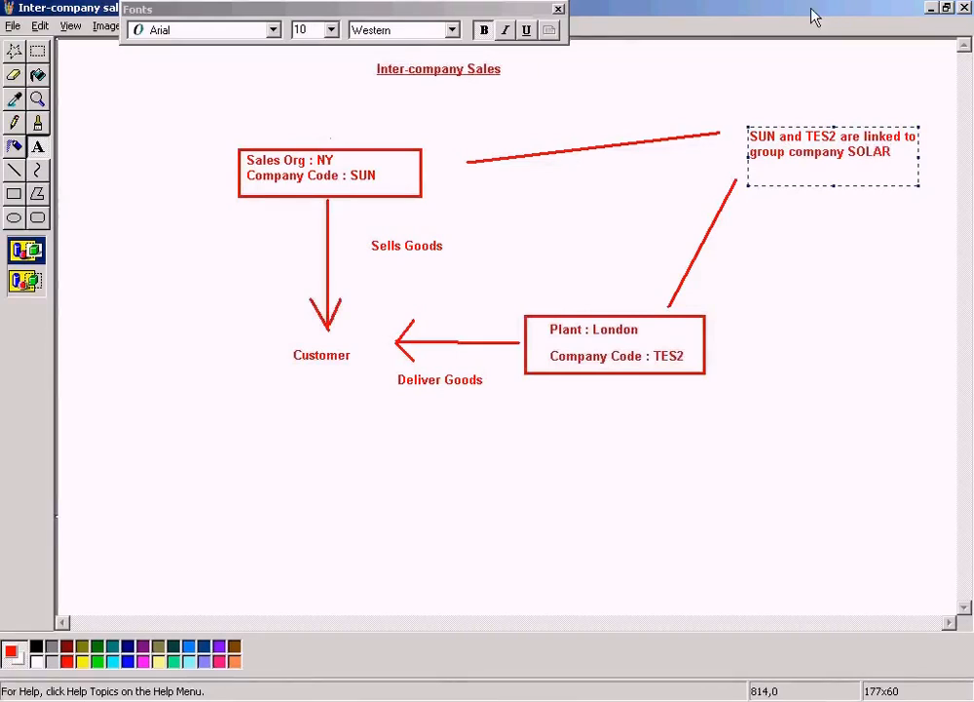
{"action": "left_click", "coordinate": [786, 98]}
Draw a red rectangle around the text about group company SOLAR, undoing any stray shape
{"action": "left_click", "coordinate": [14, 193]}
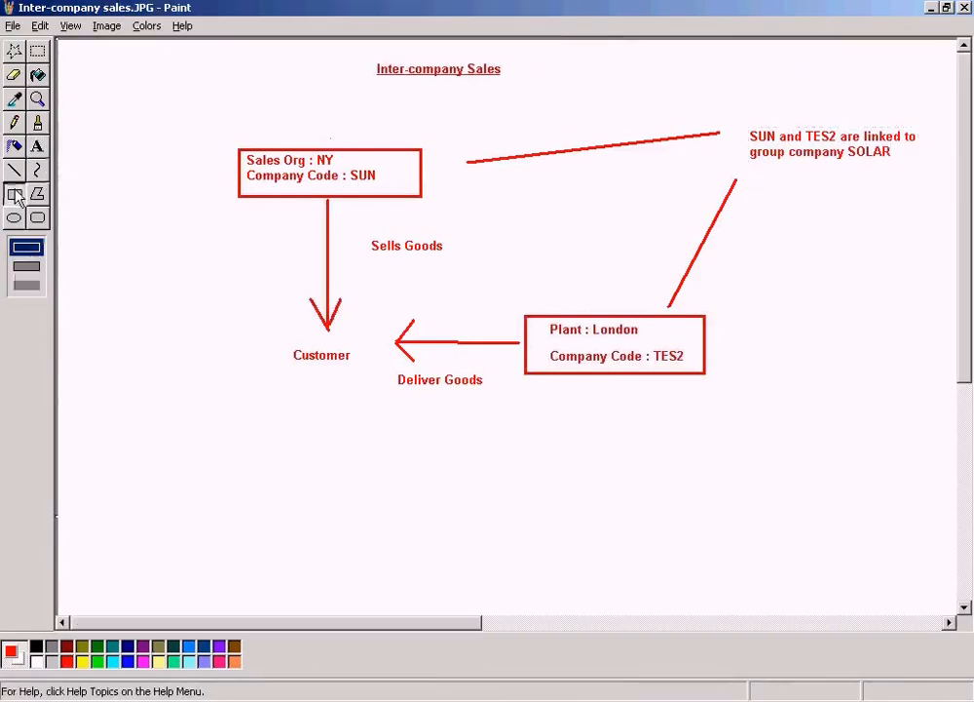
{"action": "left_click", "coordinate": [14, 169]}
{"action": "left_click", "coordinate": [26, 265]}
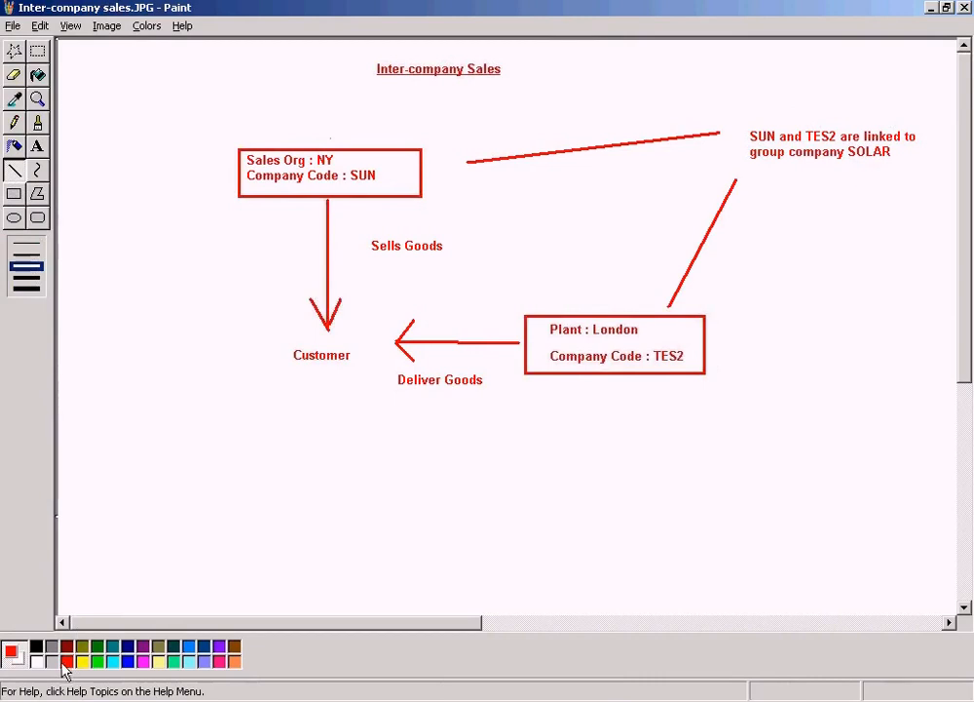
{"action": "left_click", "coordinate": [13, 193]}
{"action": "left_click_drag", "start_coordinate": [733, 108], "coordinate": [930, 177]}
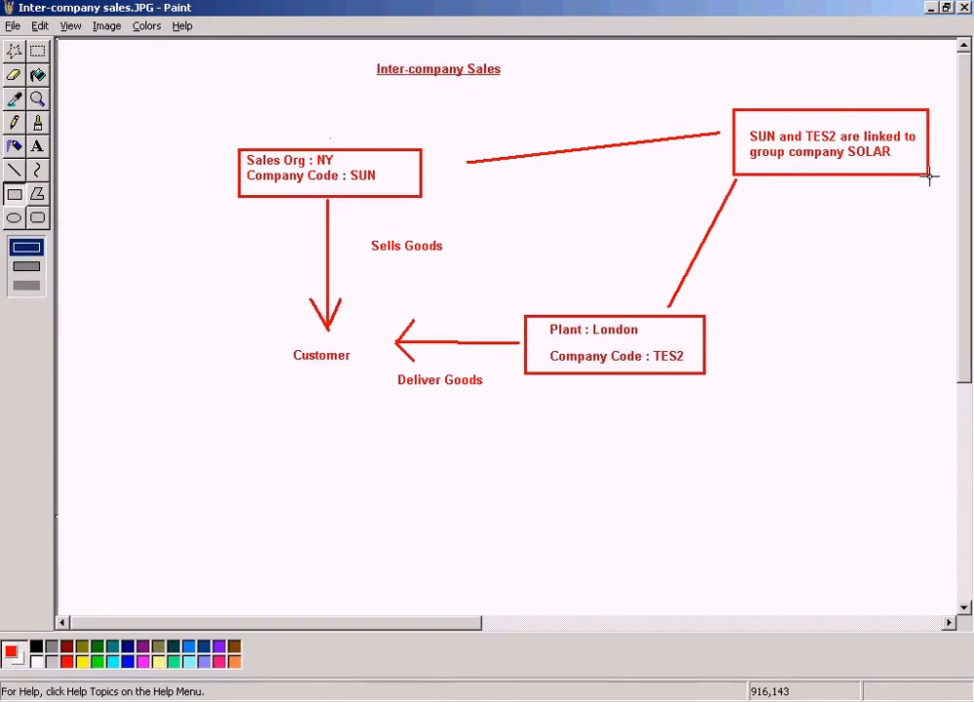
{"action": "left_click_drag", "start_coordinate": [697, 116], "coordinate": [718, 133]}
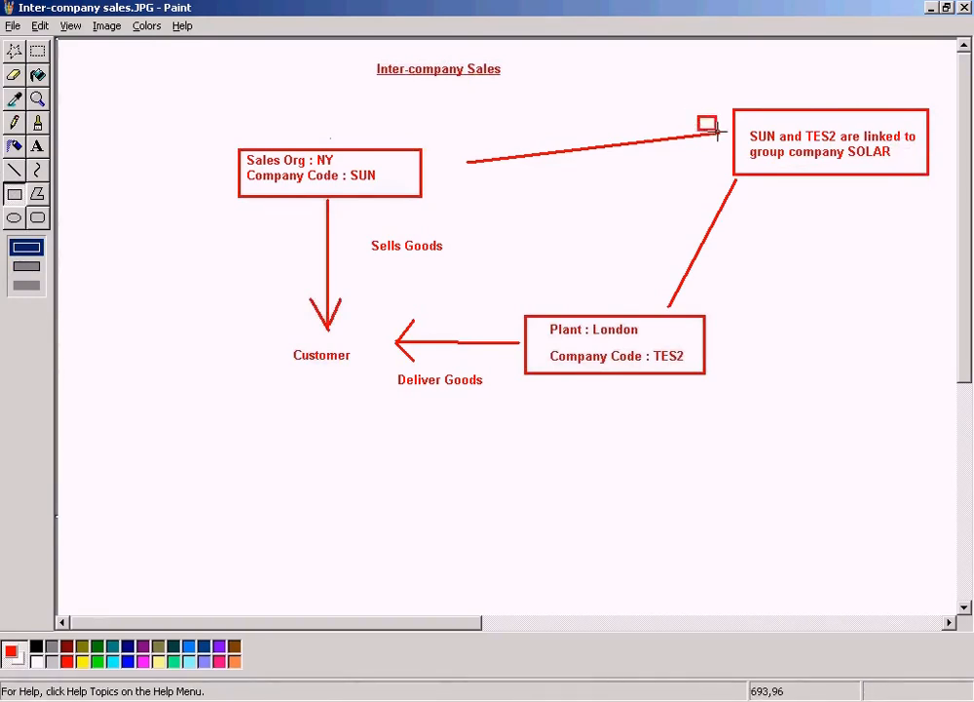
{"action": "key", "text": "ctrl+z"}
Draw arrowheads on the ends of both lines pointing to the SOLAR box and save the picture
{"action": "left_click", "coordinate": [14, 170]}
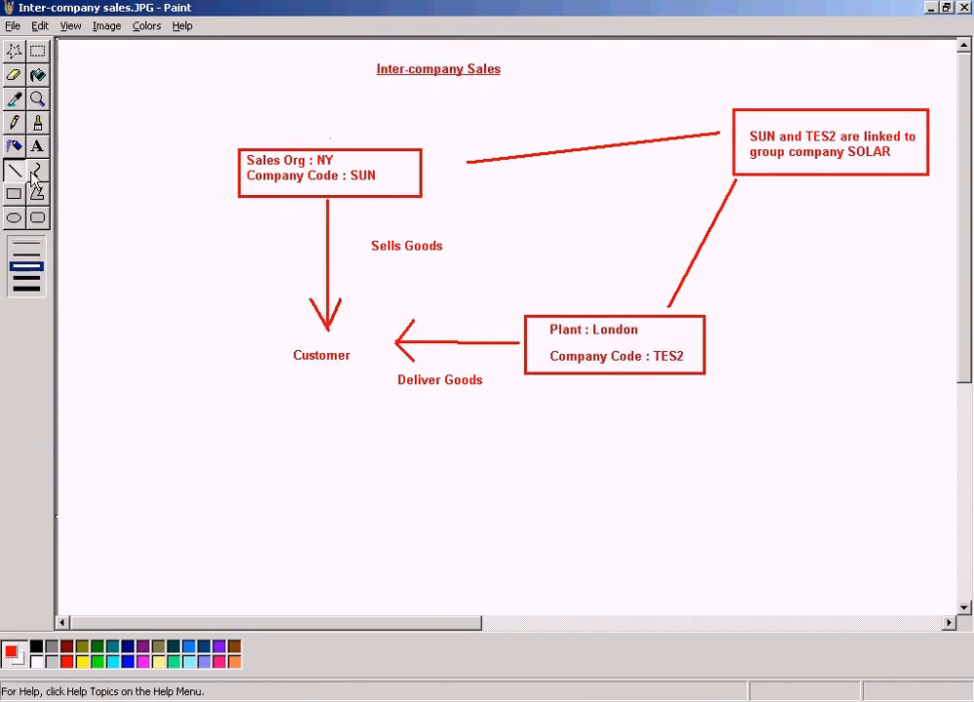
{"action": "mouse_move", "coordinate": [681, 115]}
{"action": "left_mouse_down"}
{"action": "mouse_move", "coordinate": [722, 132]}
{"action": "mouse_move", "coordinate": [698, 158]}
{"action": "mouse_move", "coordinate": [700, 192]}
{"action": "mouse_move", "coordinate": [737, 194]}
{"action": "mouse_move", "coordinate": [741, 217]}
{"action": "left_mouse_up"}
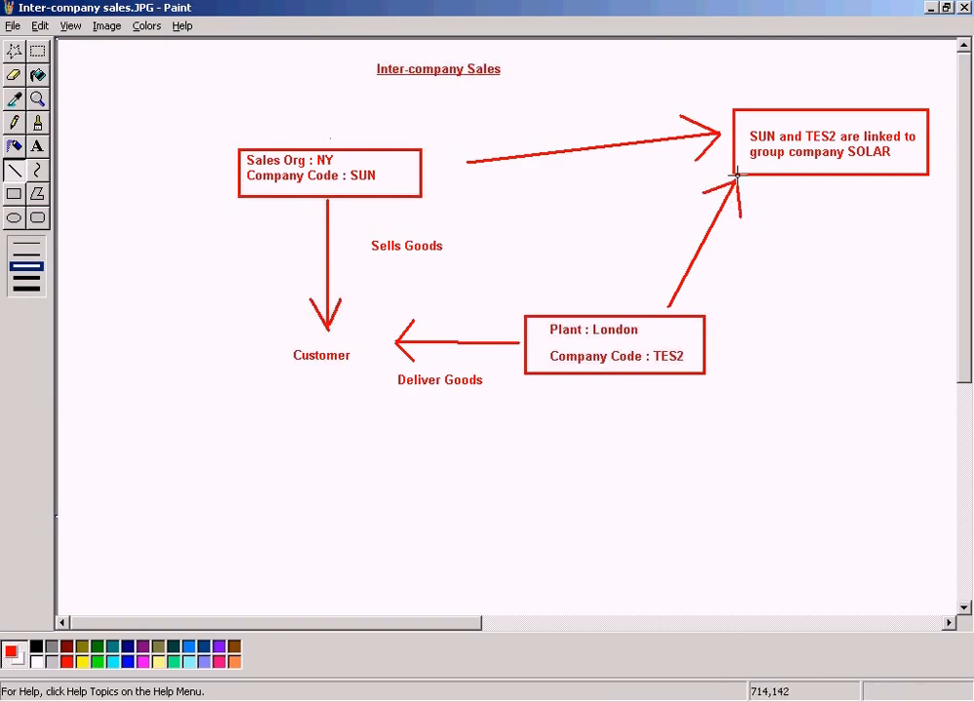
{"action": "left_click", "coordinate": [14, 26]}
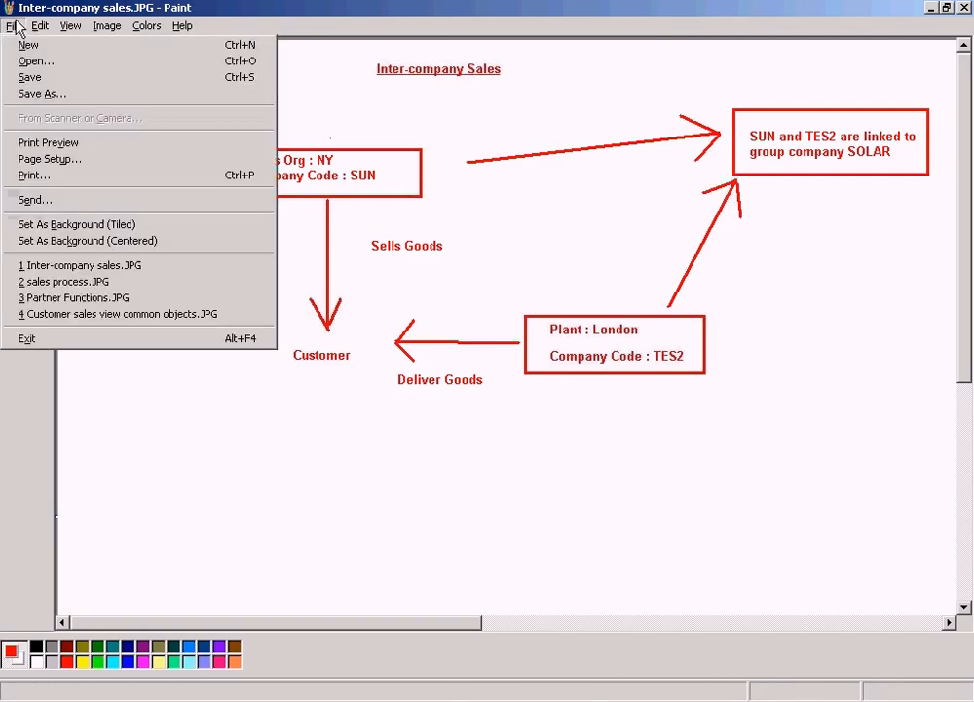
{"action": "left_click", "coordinate": [30, 77]}
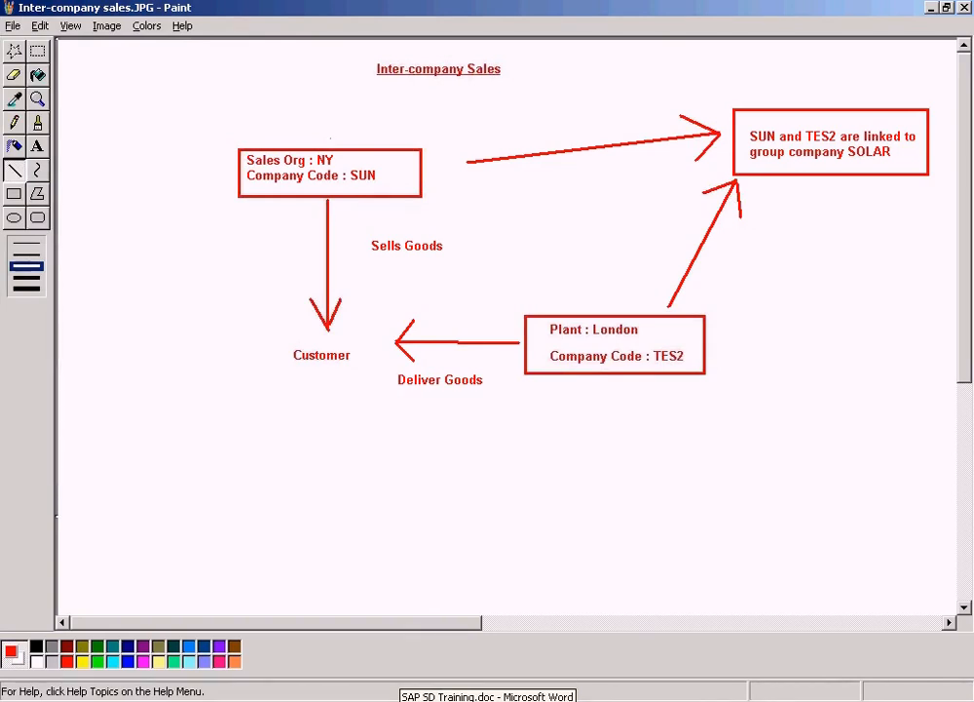
Switch to the SAP Assign Company Code -> Company view and go back to the Display IMG structure
{"action": "left_click", "coordinate": [404, 699]}
{"action": "left_click", "coordinate": [291, 700]}
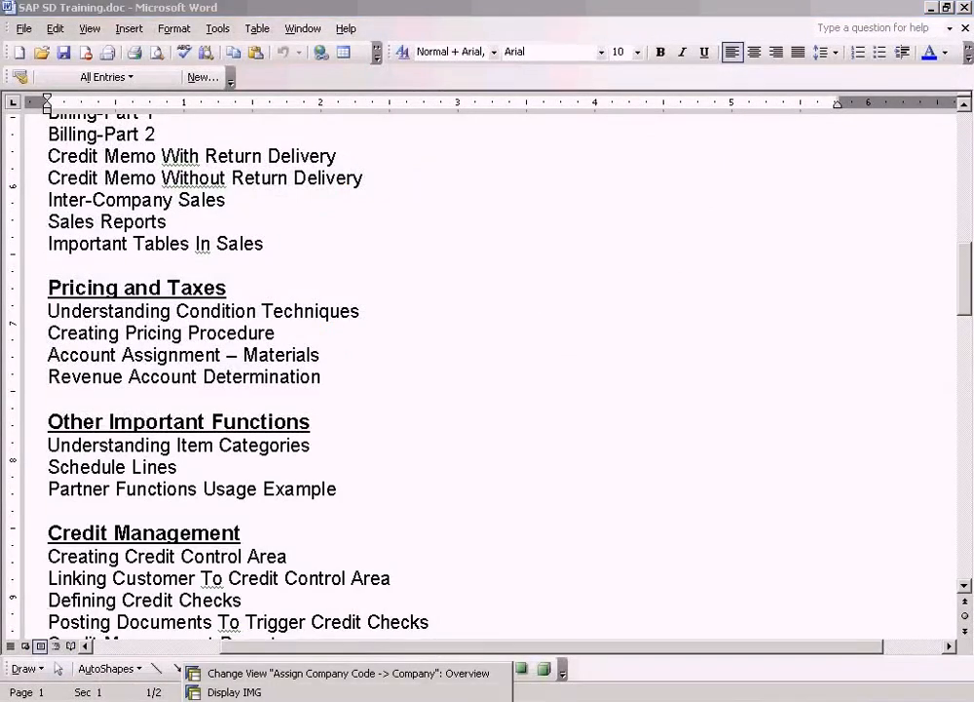
{"action": "left_click", "coordinate": [284, 679]}
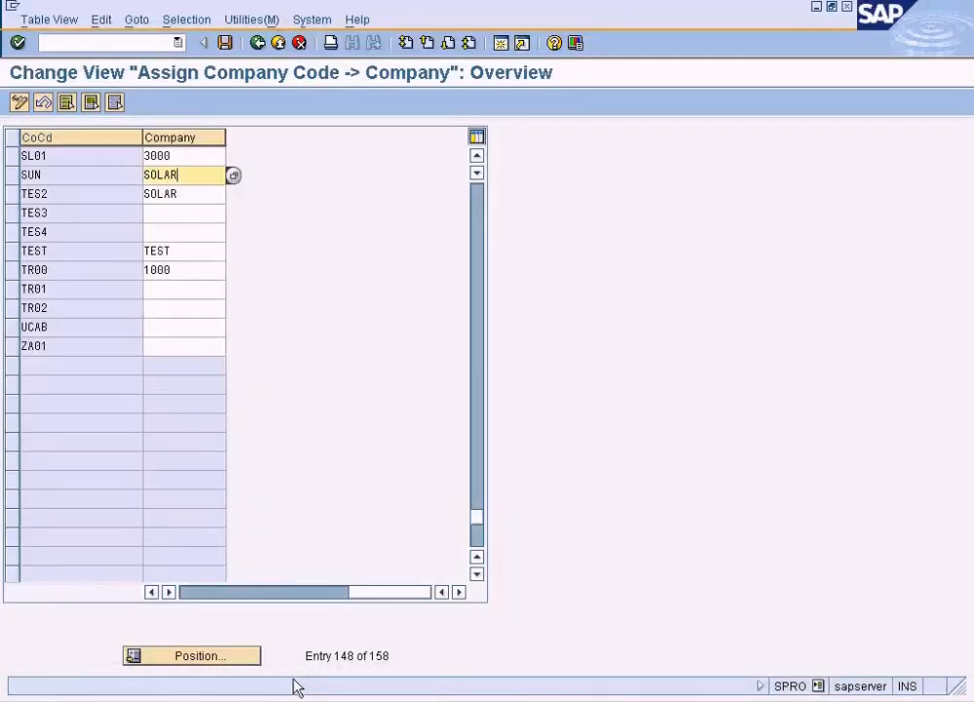
{"action": "left_click", "coordinate": [258, 43]}
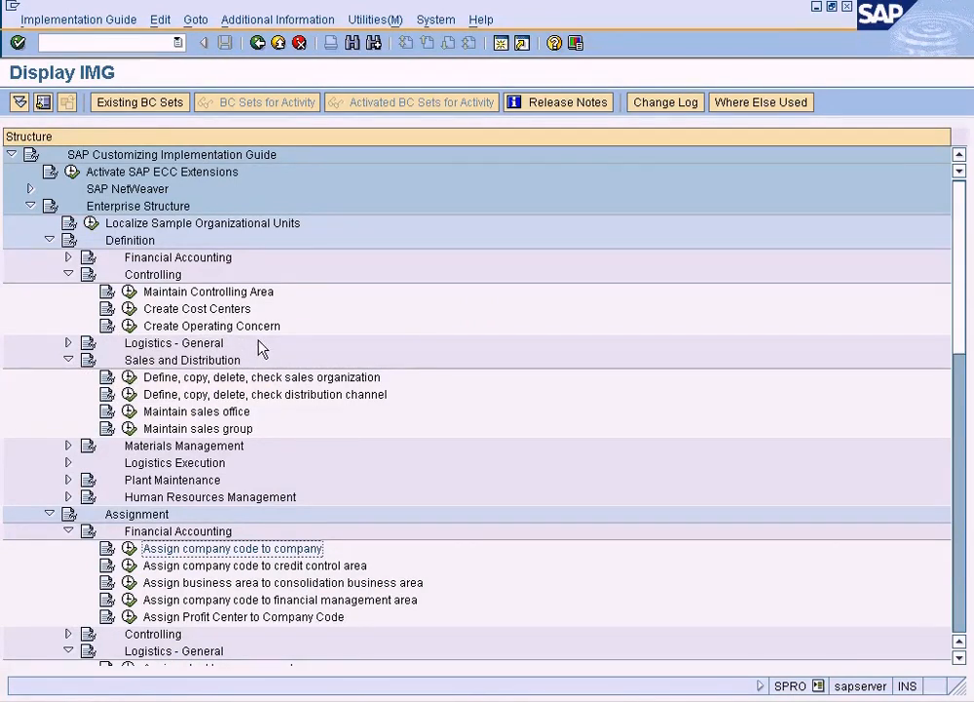
Collapse Assignment and open the Define Plant activity under Definition, Logistics - General
{"action": "left_click", "coordinate": [49, 513]}
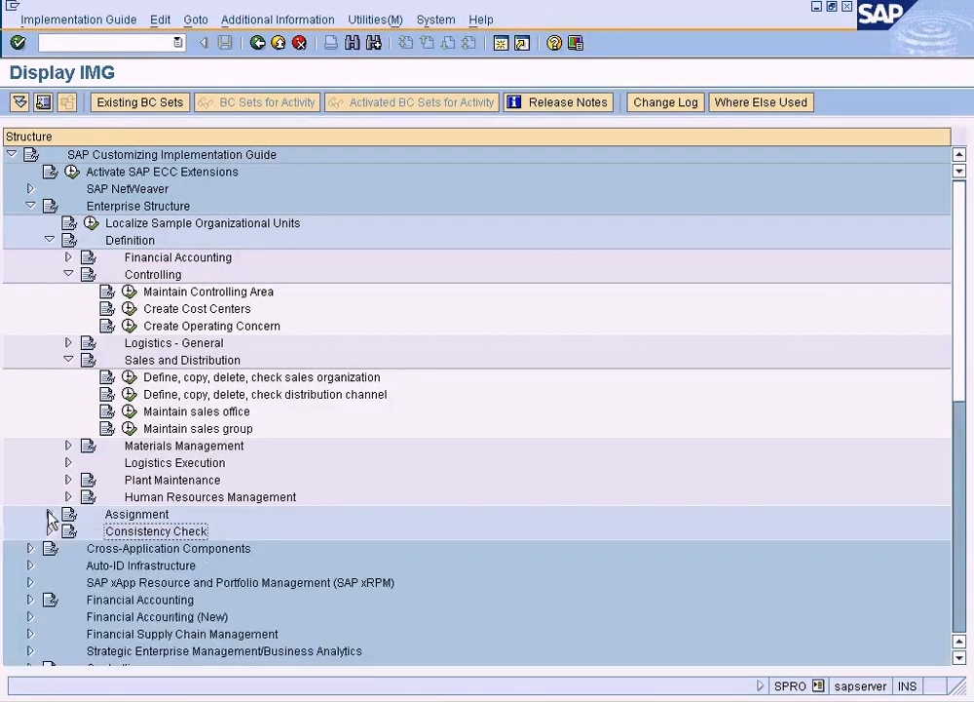
{"action": "left_click", "coordinate": [69, 343]}
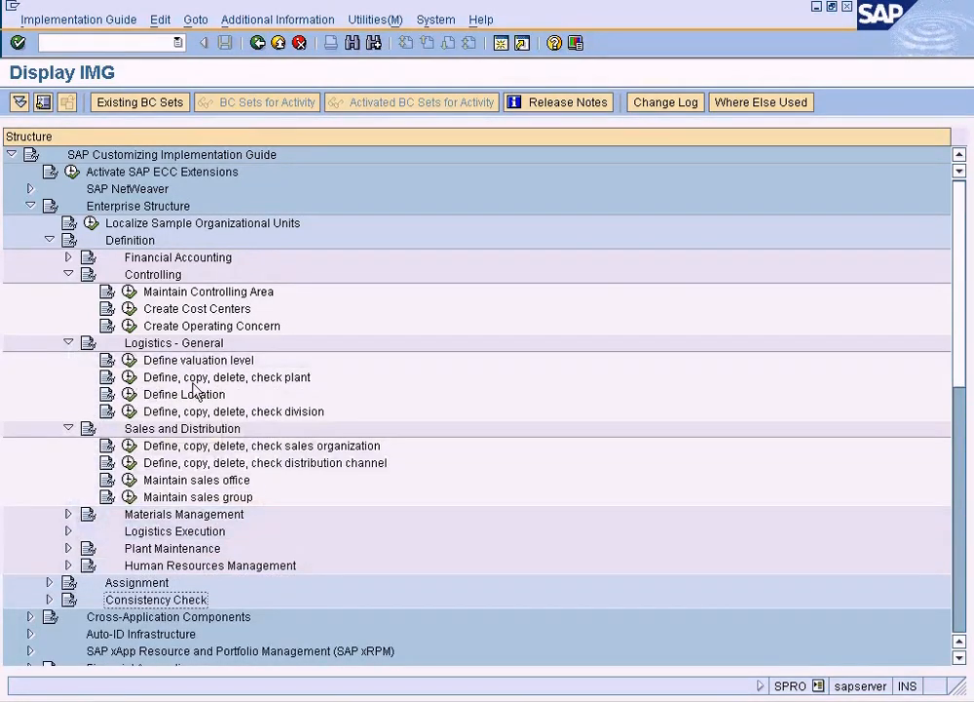
{"action": "left_click", "coordinate": [130, 377]}
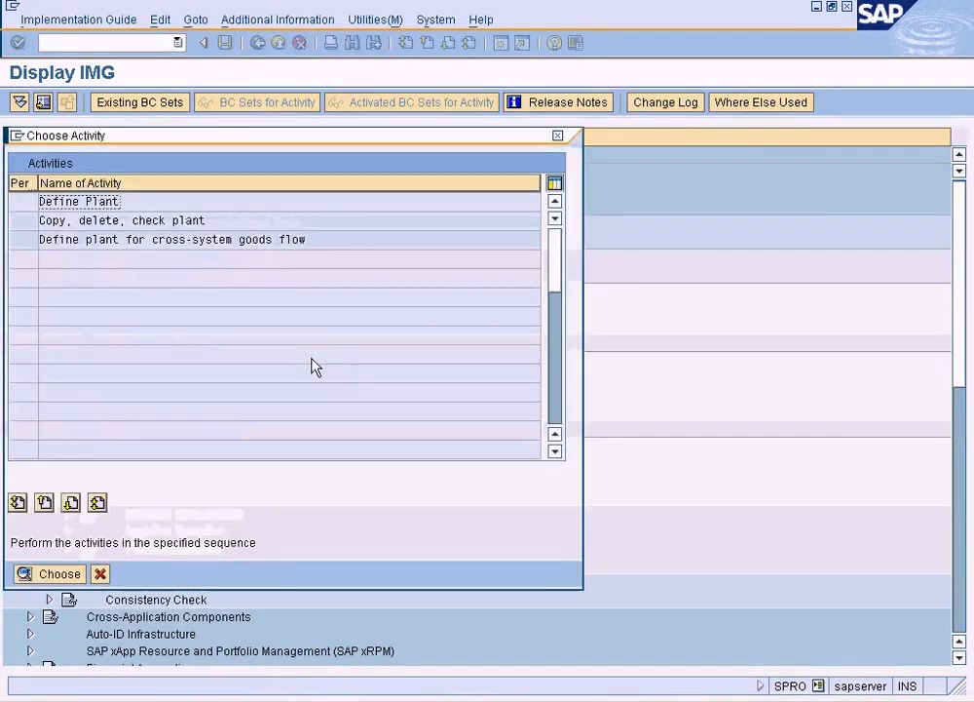
{"action": "double_click", "coordinate": [96, 204]}
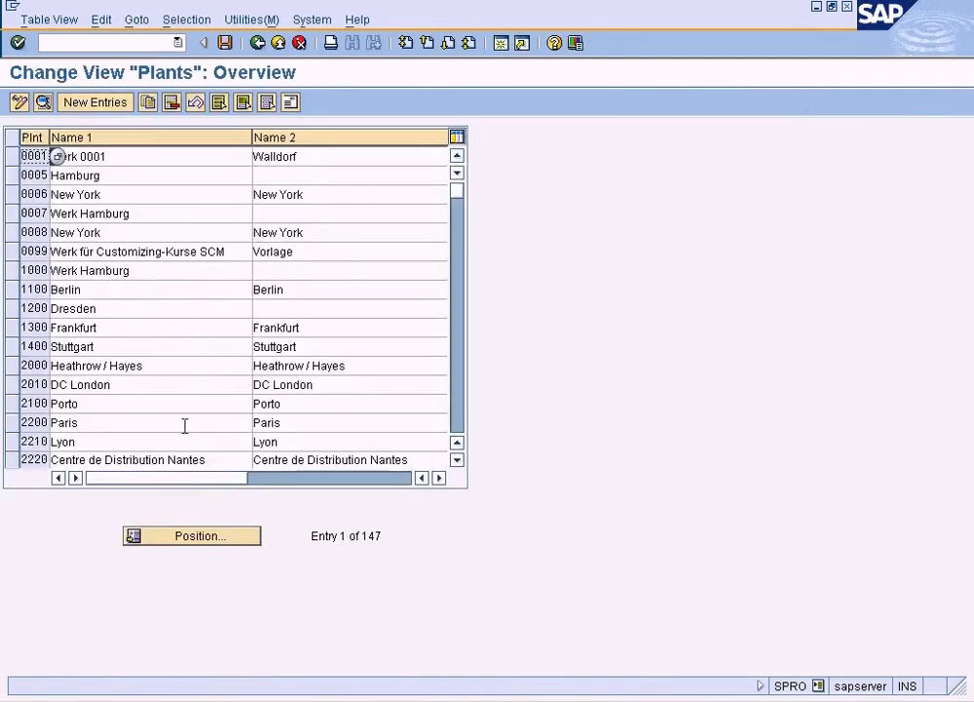
Position the plants list at plant NY
{"action": "left_click", "coordinate": [209, 535]}
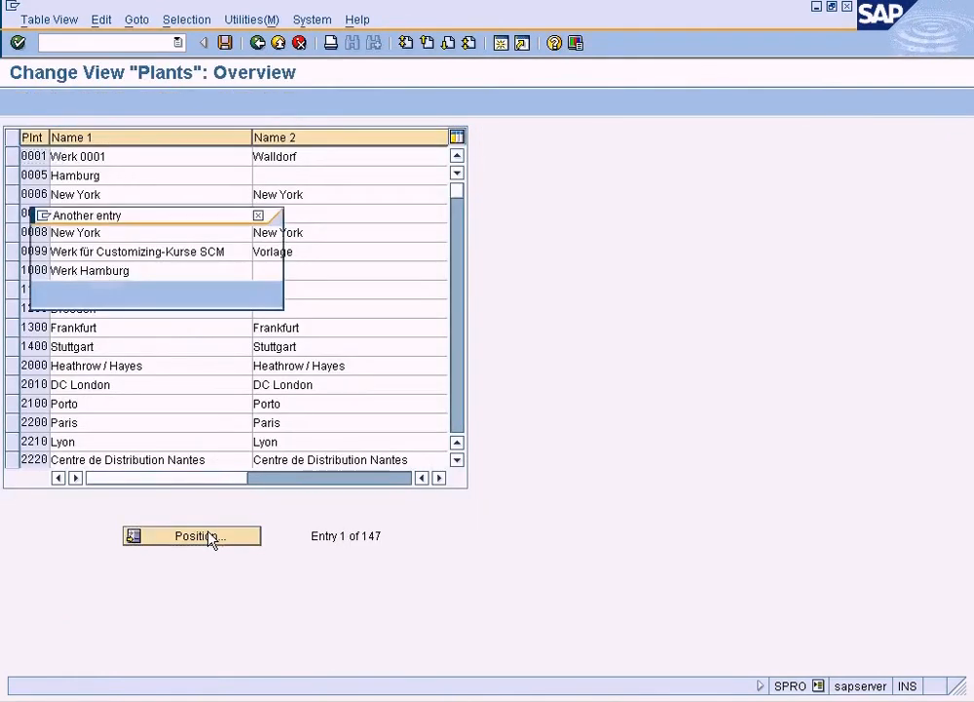
{"action": "type", "text": "ny"}
{"action": "key", "text": "Return"}
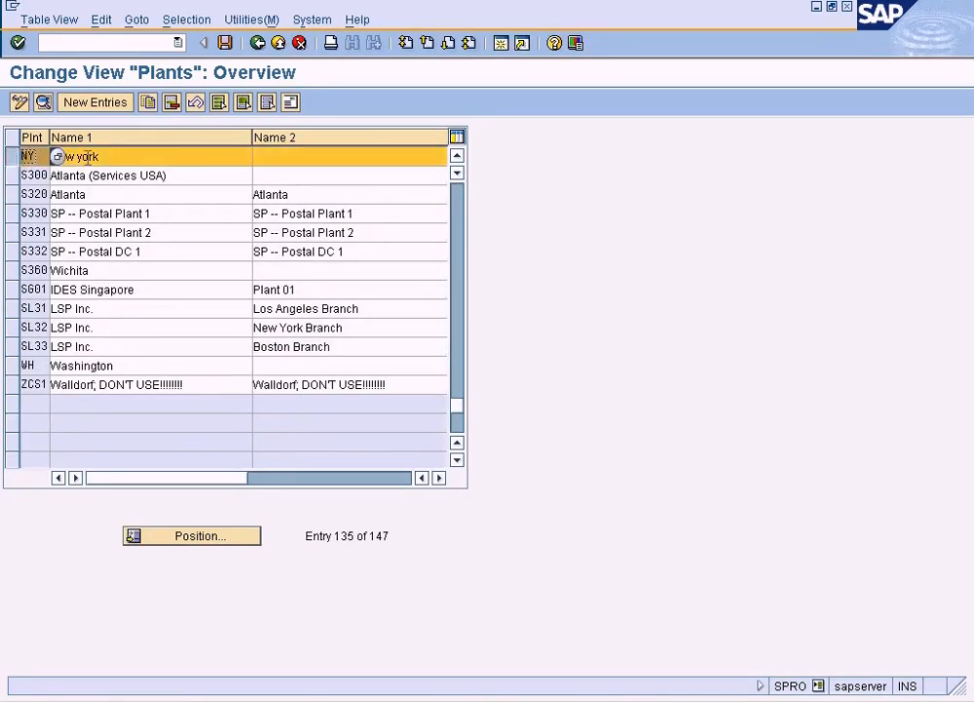
Copy plant NY as a new plant with code LOND and Name 1 London
{"action": "left_click", "coordinate": [152, 103]}
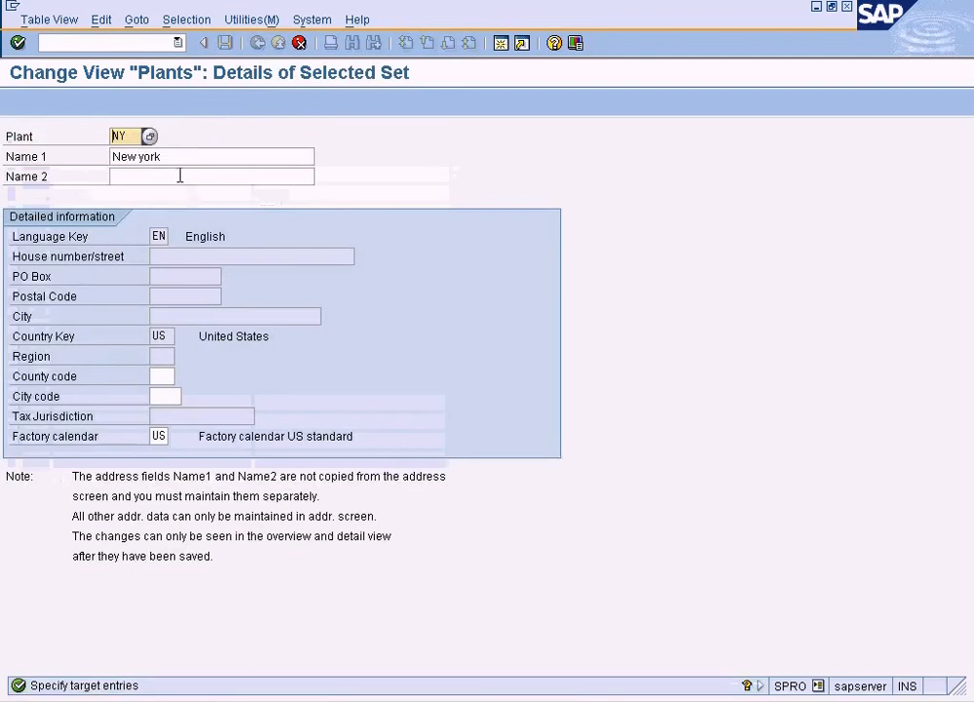
{"action": "left_click_drag", "start_coordinate": [133, 142], "coordinate": [104, 134]}
{"action": "type", "text": "LOND"}
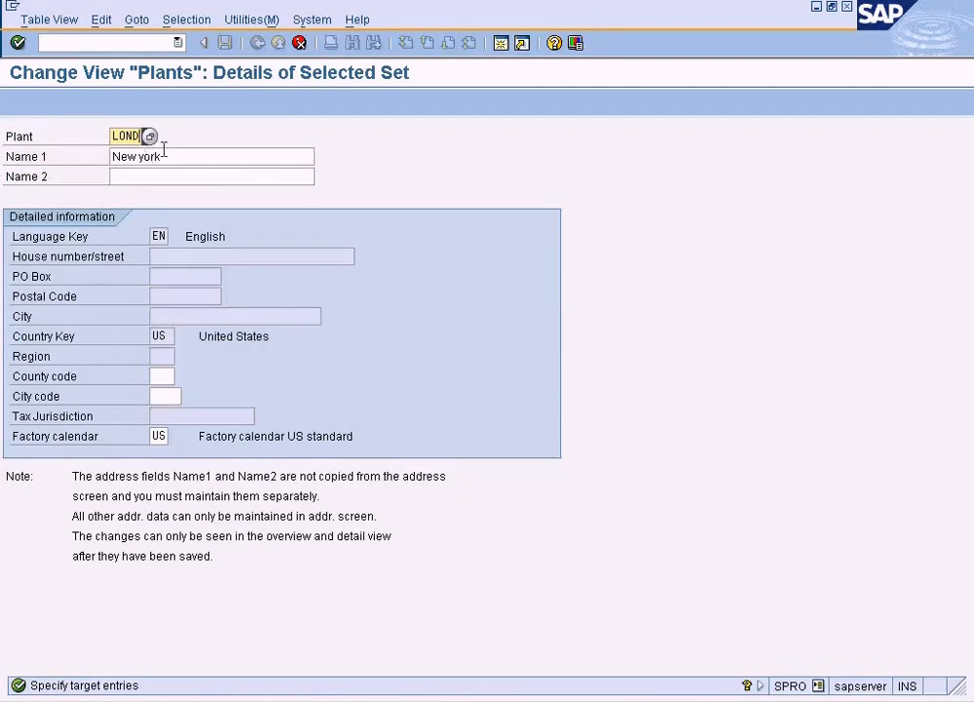
{"action": "left_click_drag", "start_coordinate": [163, 156], "coordinate": [78, 163]}
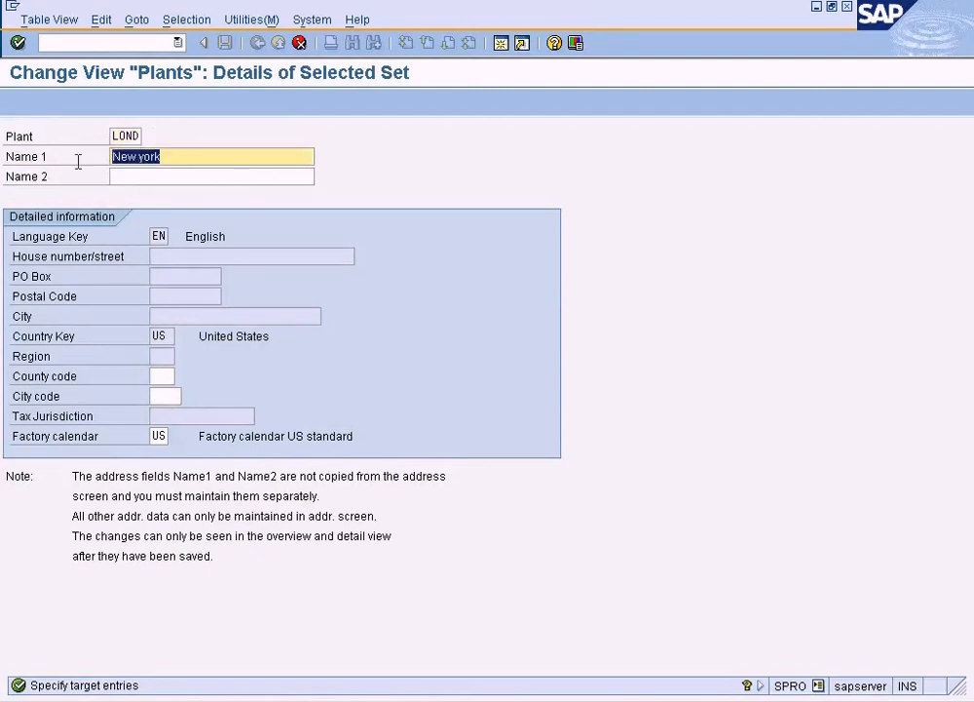
{"action": "type", "text": "London"}
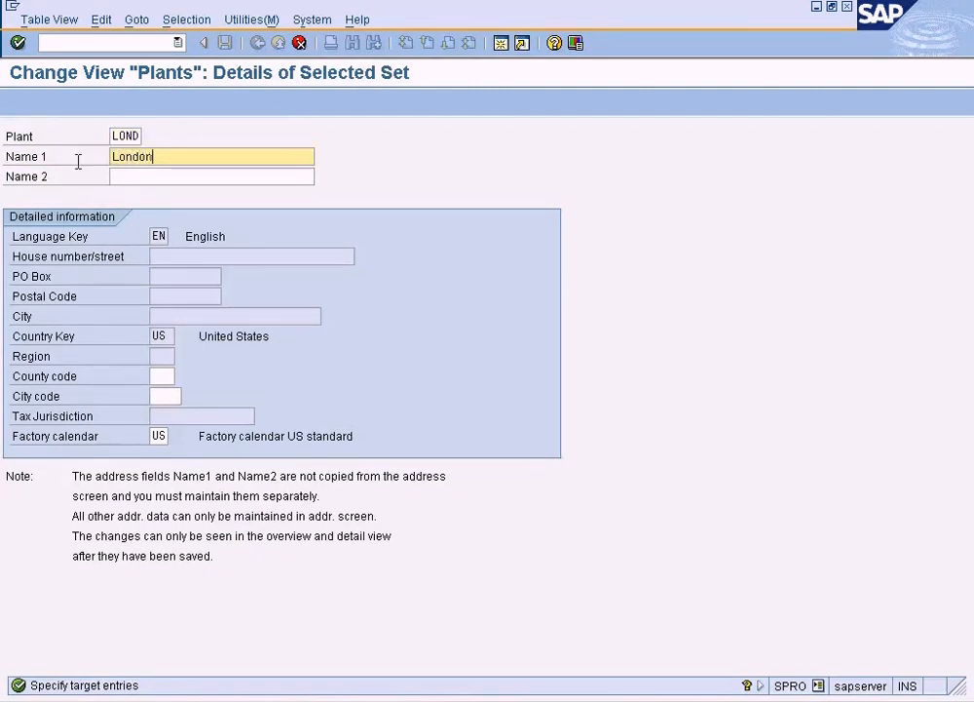
Examine the available factory calendar keys for the new plant, leaving the list without choosing one
{"action": "double_click", "coordinate": [156, 436]}
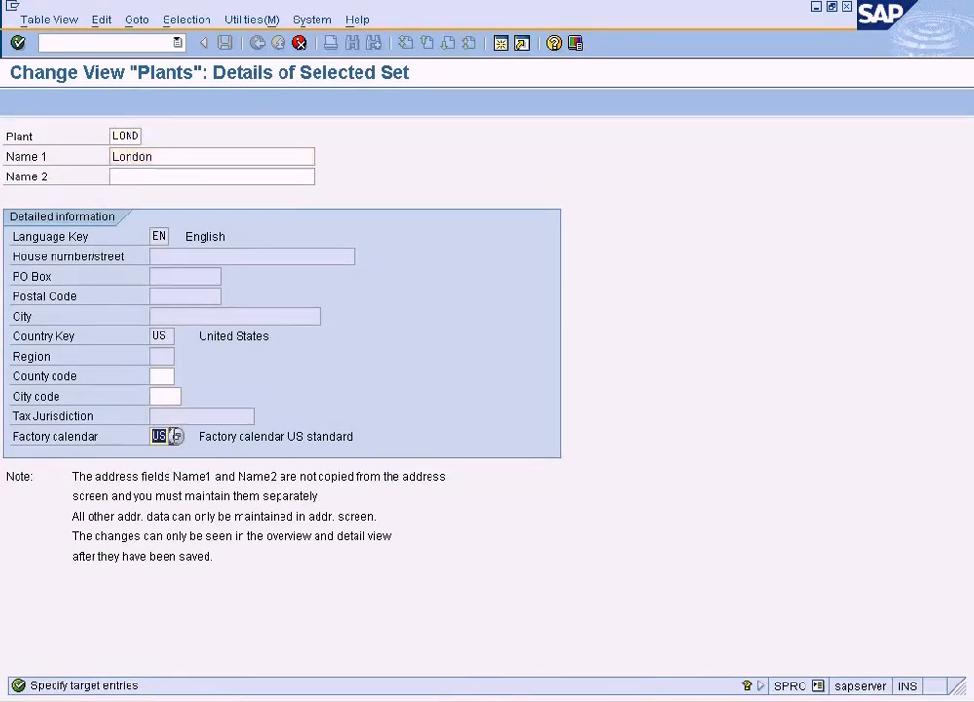
{"action": "left_click", "coordinate": [176, 438]}
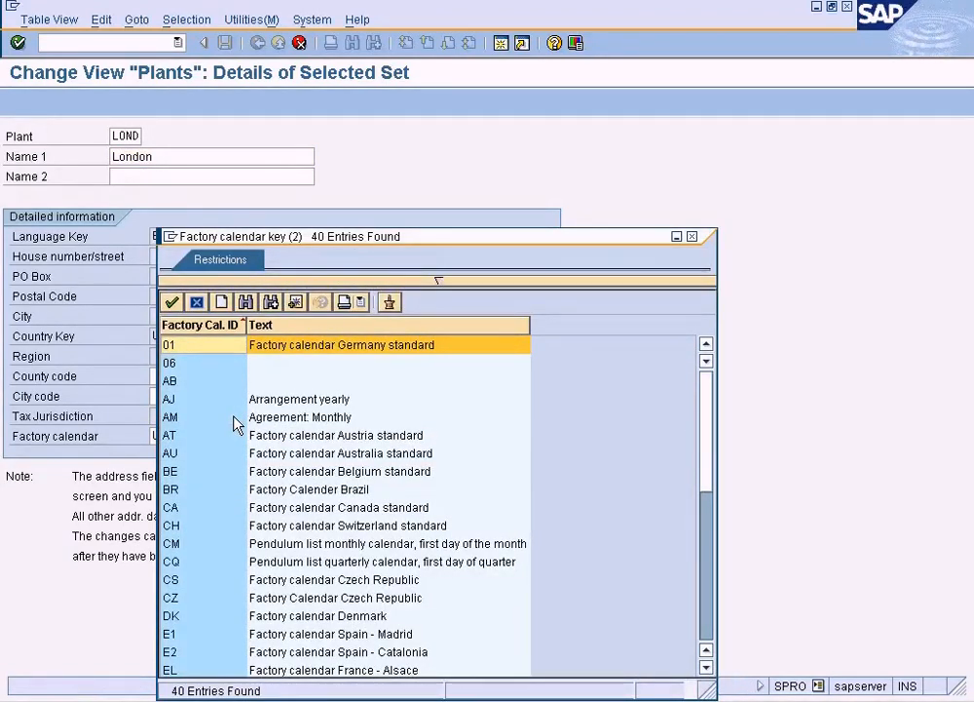
{"action": "left_click", "coordinate": [692, 237]}
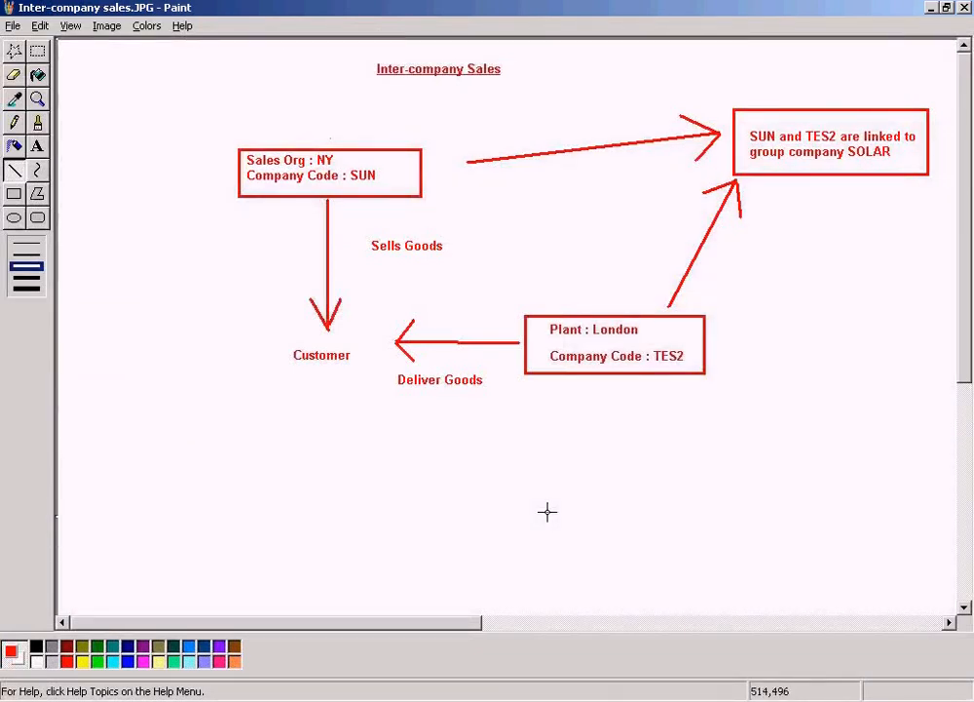
Replace the plant name in the diagram's TES2 box with the text Dallas, fitting the text frame above the company code line
{"action": "left_click", "coordinate": [39, 149]}
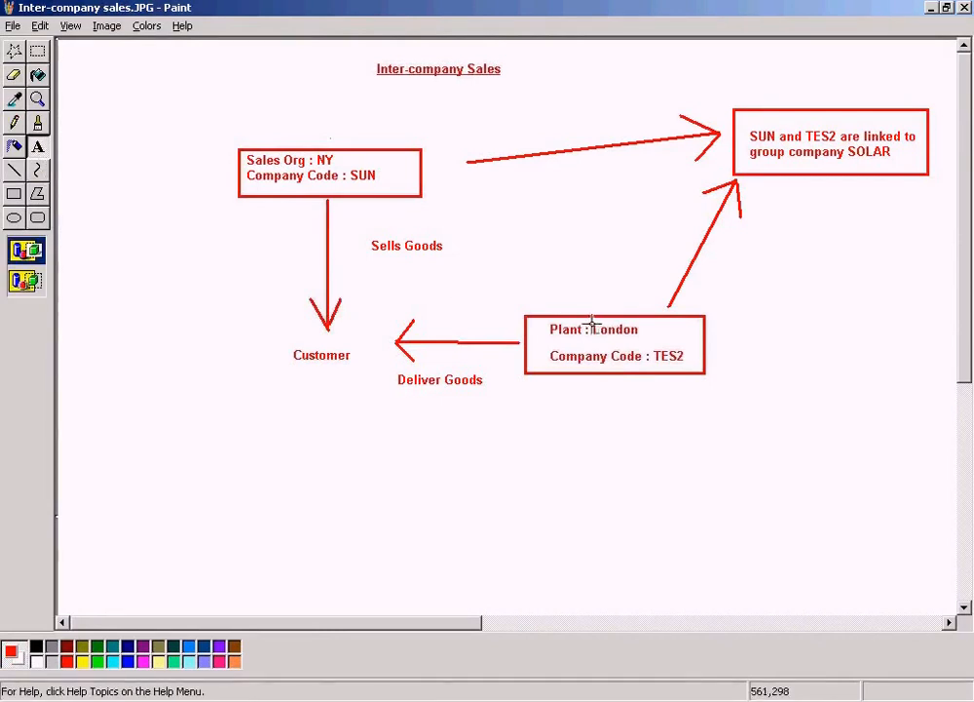
{"action": "left_click_drag", "start_coordinate": [591, 319], "coordinate": [685, 339]}
{"action": "type", "text": "SFO"}
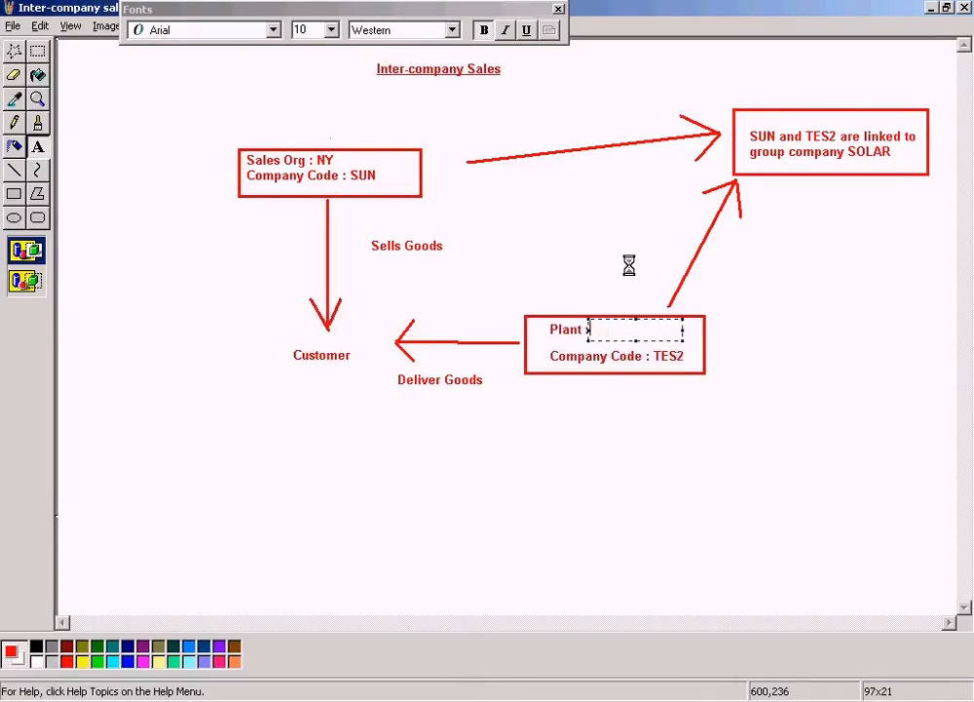
{"action": "type", "text": "Dallas"}
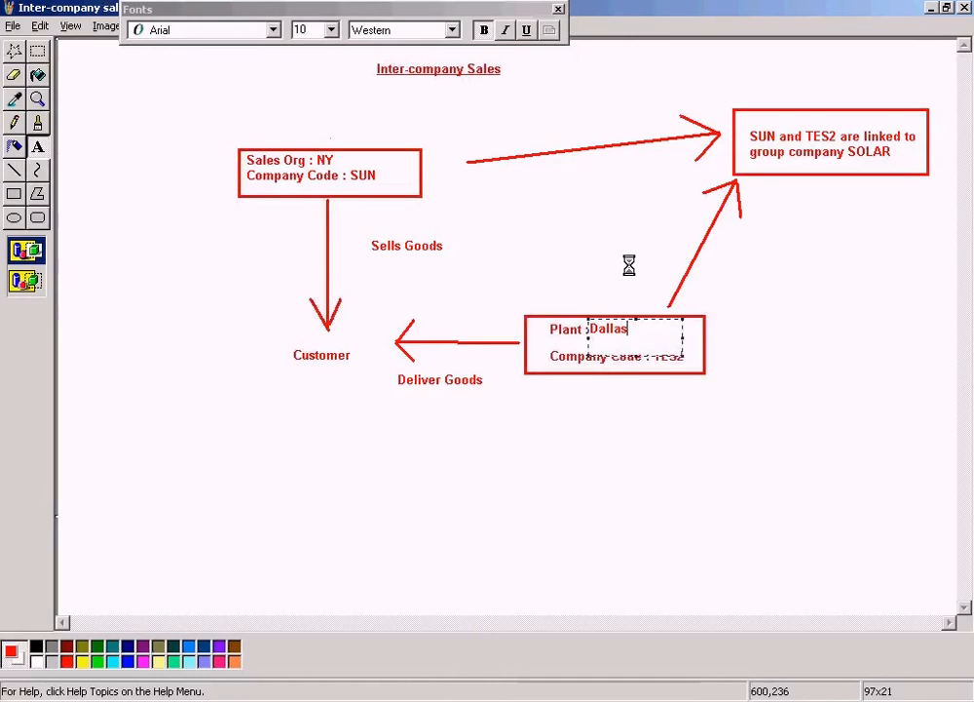
{"action": "left_click_drag", "start_coordinate": [634, 356], "coordinate": [636, 339]}
{"action": "left_click", "coordinate": [599, 291]}
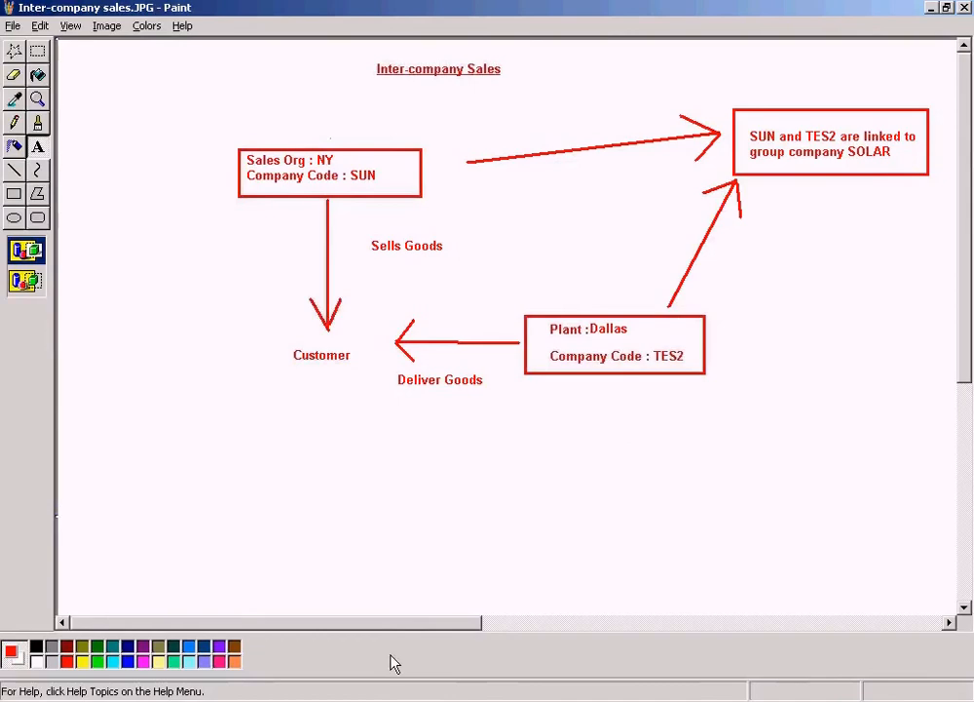
Switch to the SAP plant details and set the new plant's code to DALL and Name 1 to Dallas
{"action": "left_click", "coordinate": [297, 687]}
{"action": "left_click", "coordinate": [295, 674]}
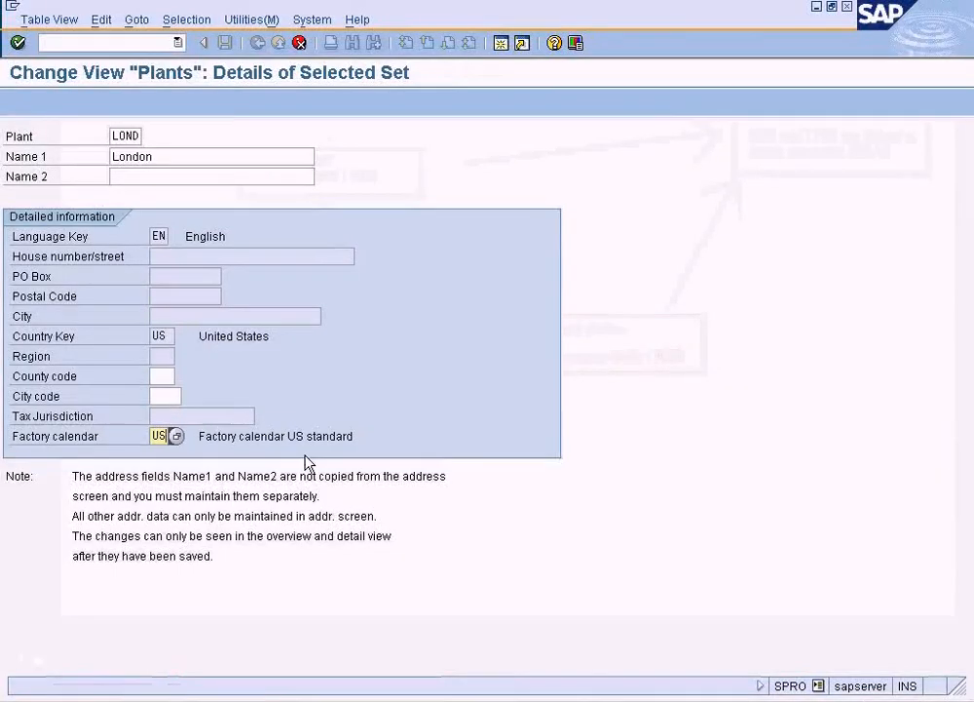
{"action": "left_click", "coordinate": [124, 137]}
{"action": "left_click_drag", "start_coordinate": [113, 135], "coordinate": [179, 137]}
{"action": "type", "text": "DALL"}
{"action": "key", "text": "Tab"}
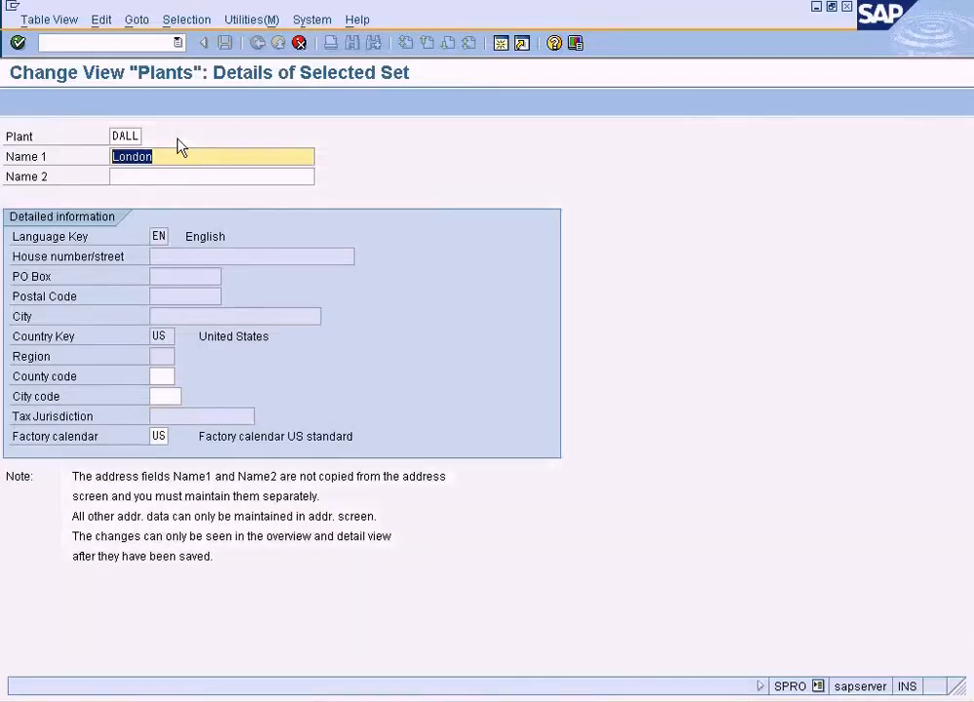
{"action": "type", "text": "Dallas"}
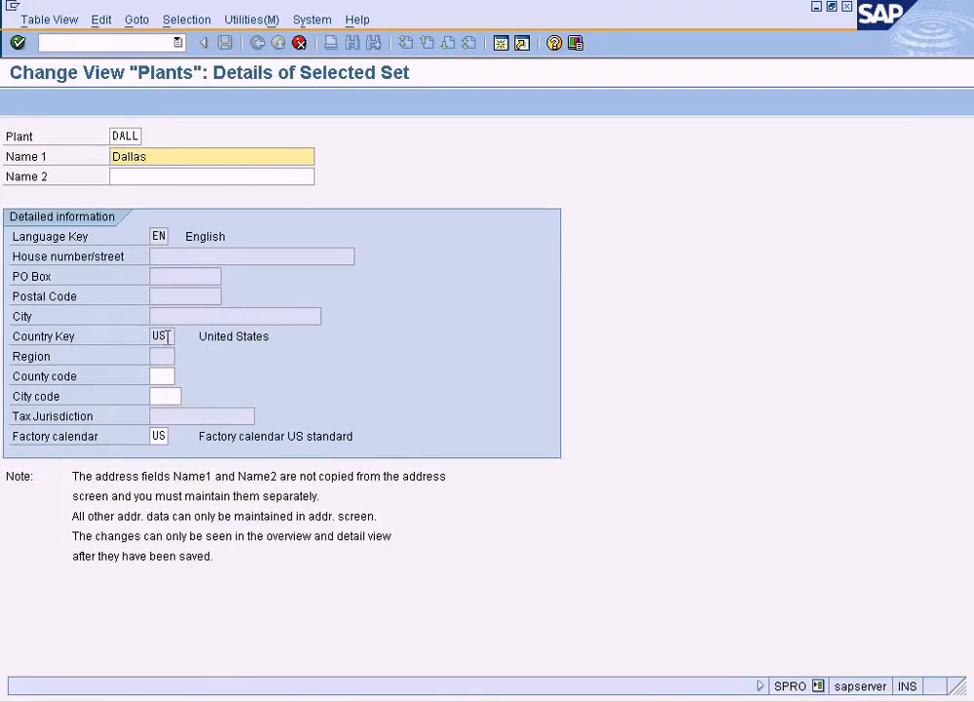
{"action": "left_click", "coordinate": [168, 336]}
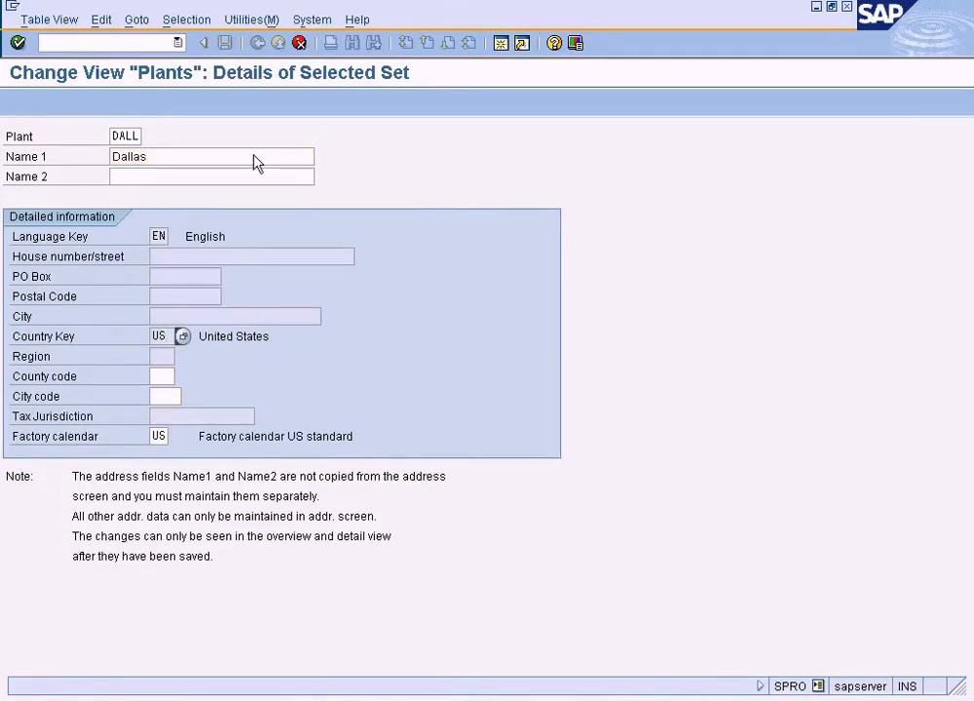
Accept plant DALL with its default address data, save the plants table and return to the Display IMG tree
{"action": "key", "text": "Return"}
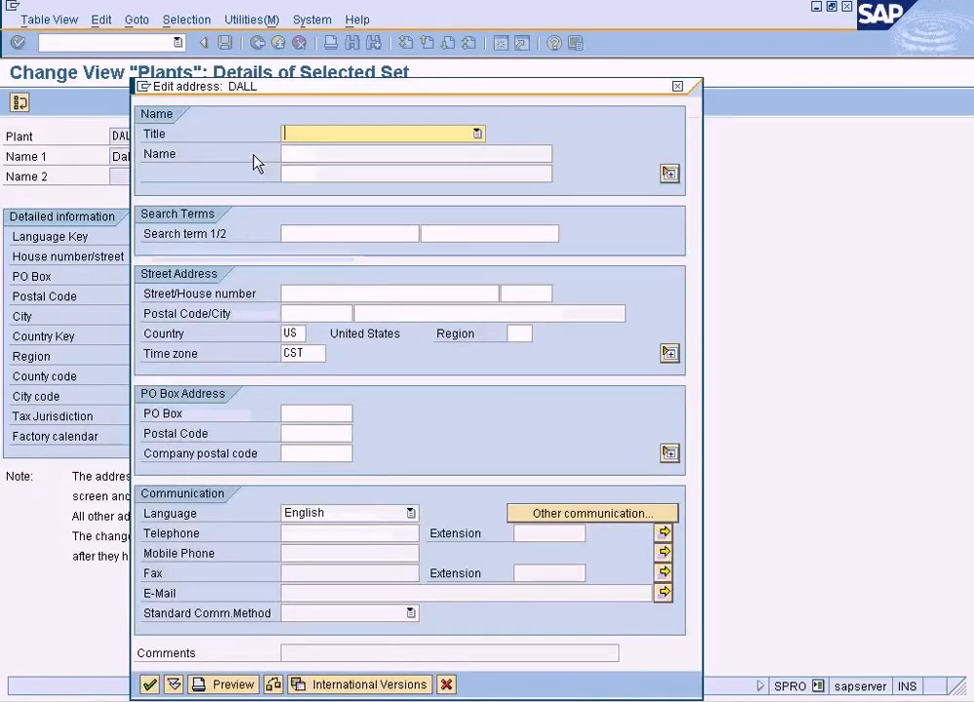
{"action": "left_click", "coordinate": [149, 683]}
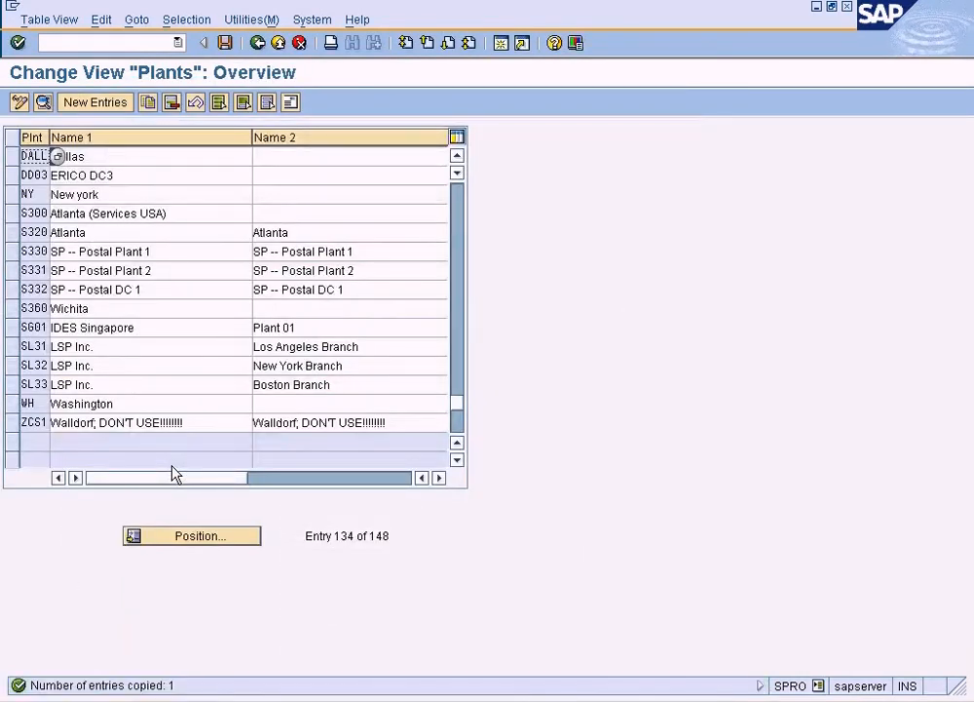
{"action": "left_click", "coordinate": [226, 43]}
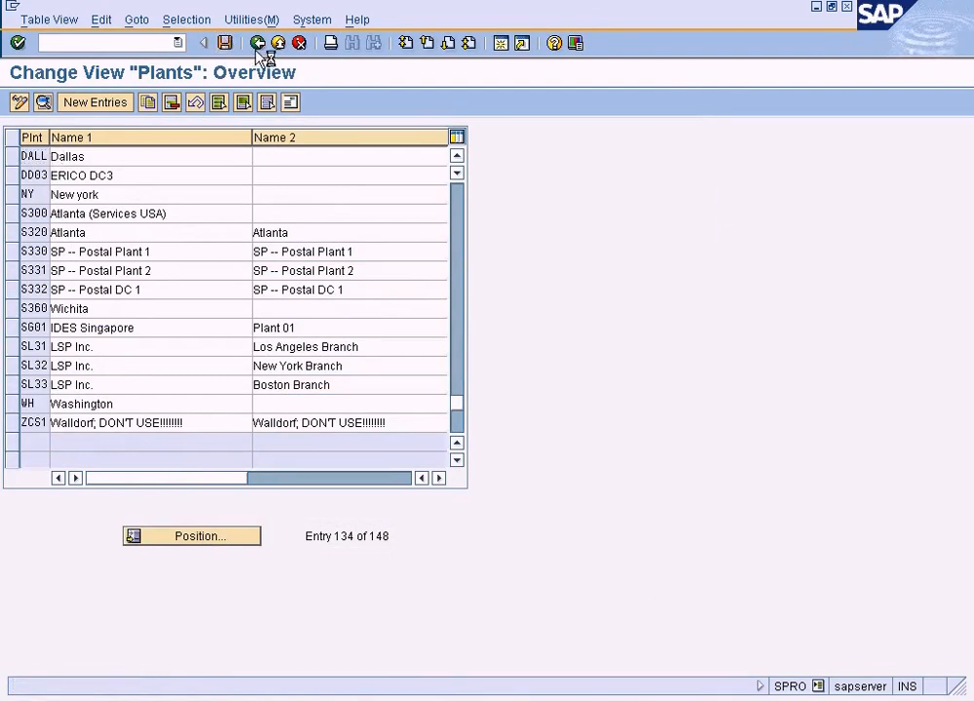
{"action": "left_click", "coordinate": [257, 43]}
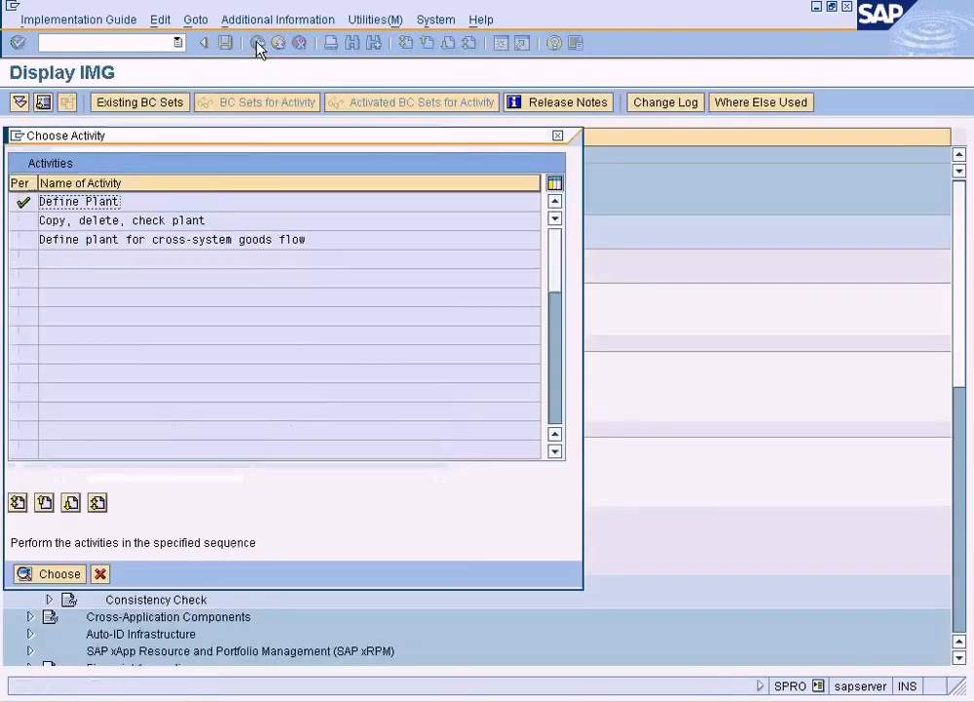
{"action": "left_click", "coordinate": [100, 573]}
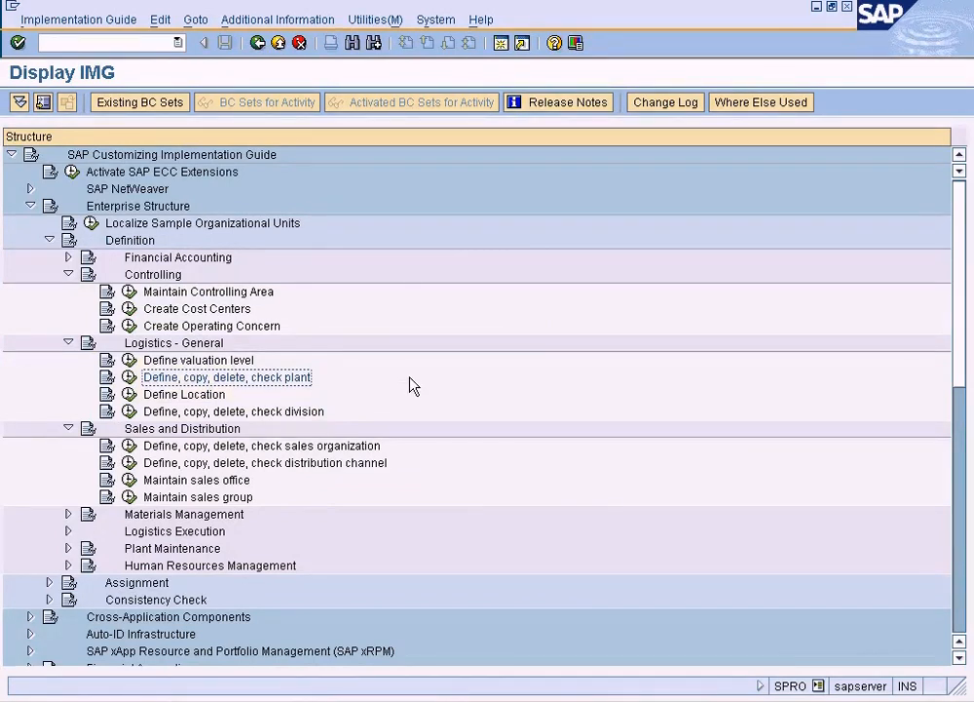
Expand Assignment and open Assign plant to company code under Logistics - General
{"action": "left_click", "coordinate": [50, 582]}
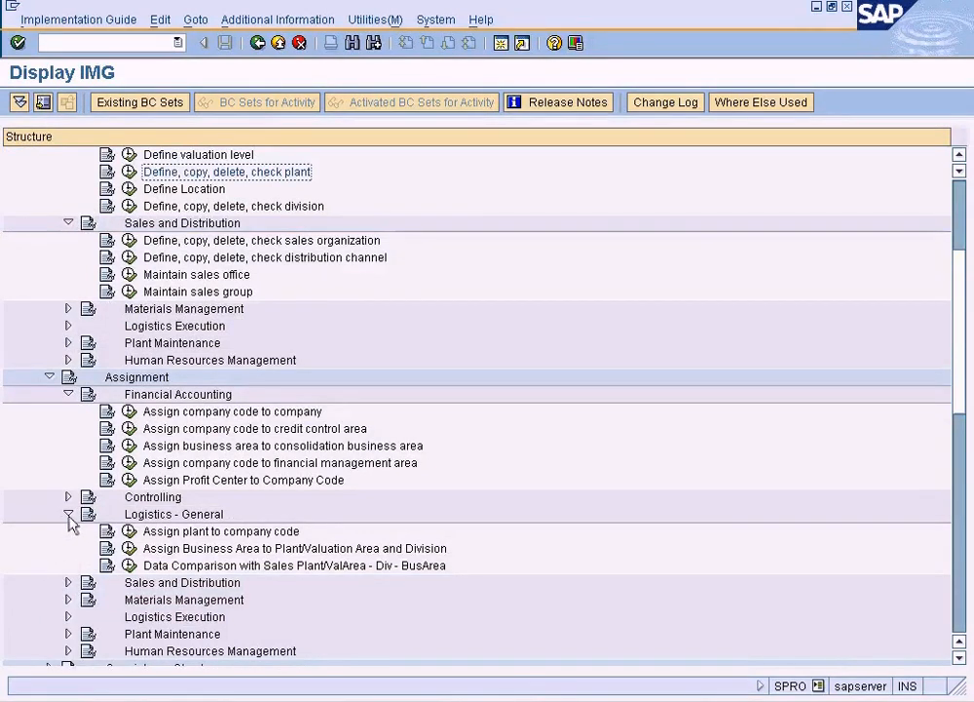
{"action": "left_click", "coordinate": [69, 513]}
{"action": "left_click", "coordinate": [69, 515]}
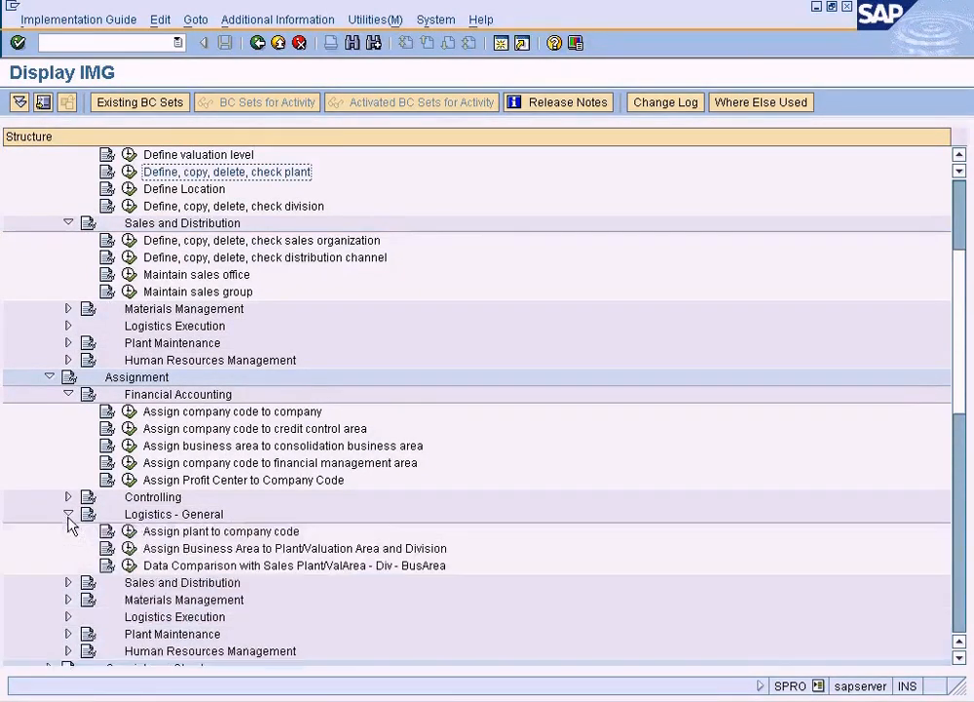
{"action": "left_click", "coordinate": [128, 531]}
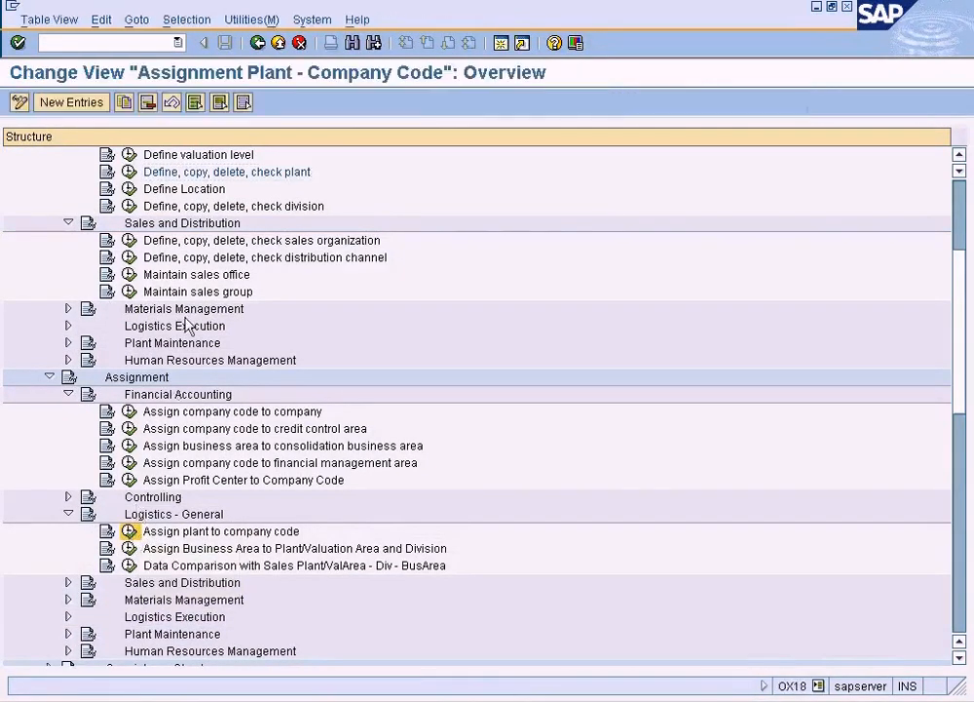
Assign plant DALL to company code TES2 as a new entry, save it and return to the Display IMG tree
{"action": "left_click", "coordinate": [204, 655]}
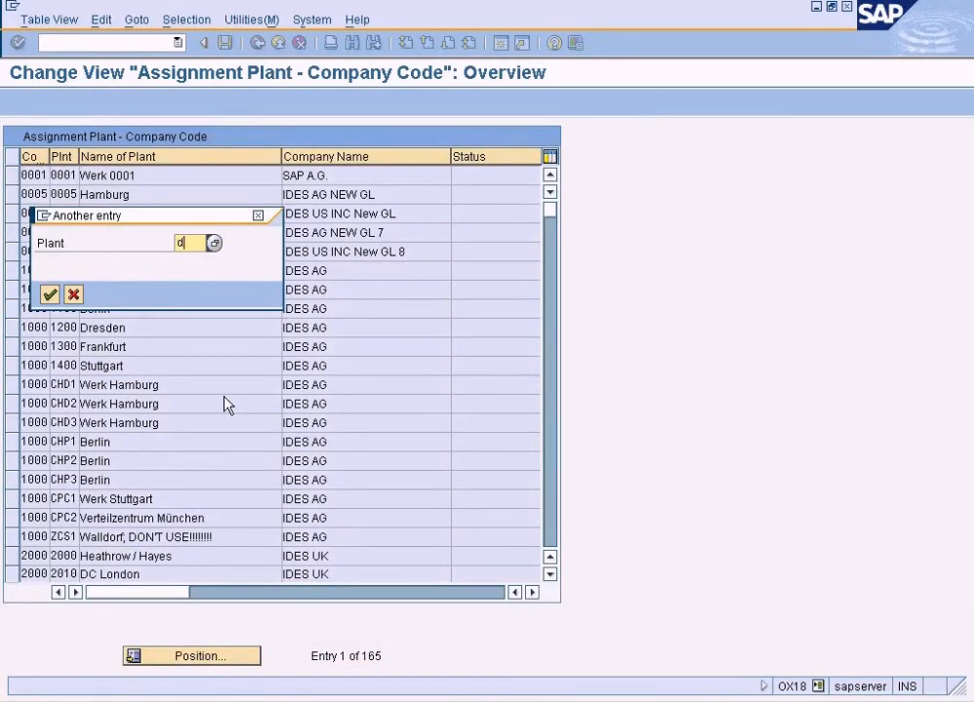
{"action": "key", "text": "Return"}
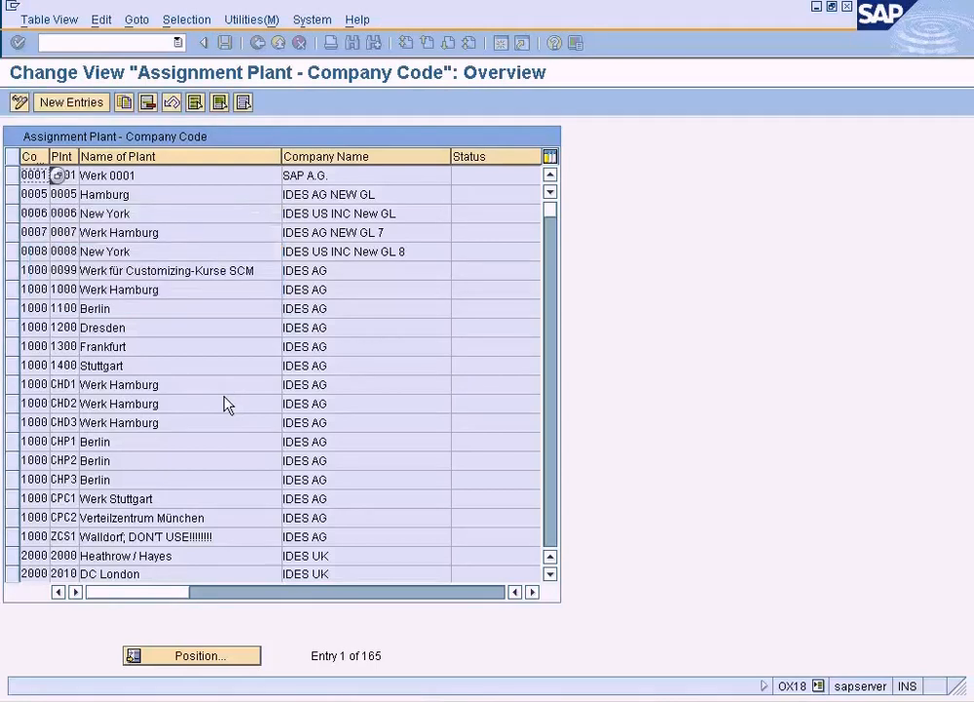
{"action": "left_click", "coordinate": [67, 108]}
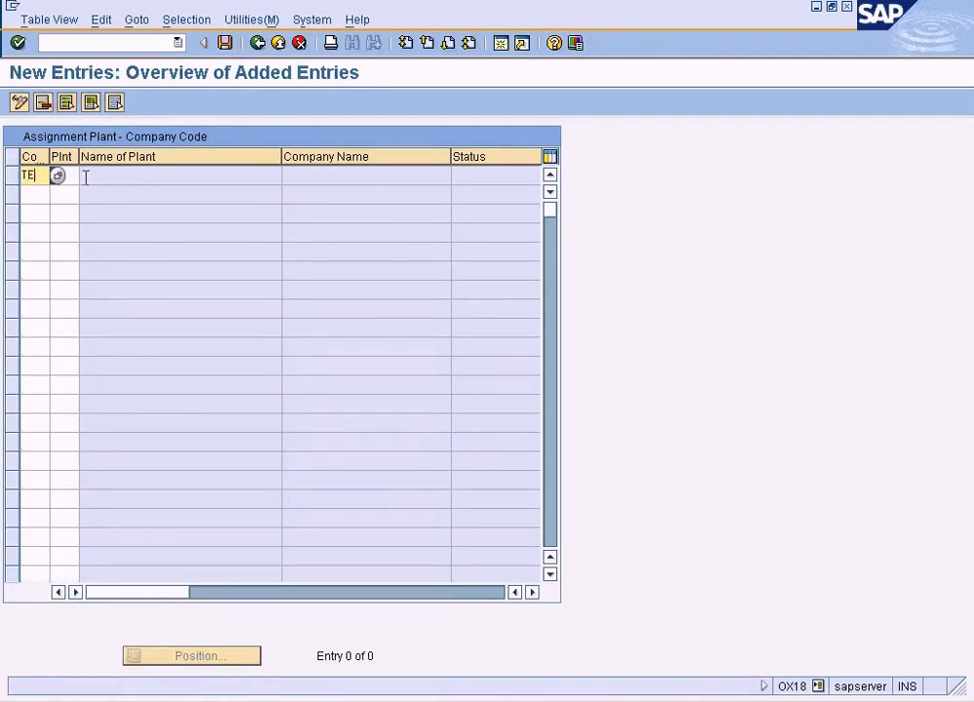
{"action": "key", "text": "Tab"}
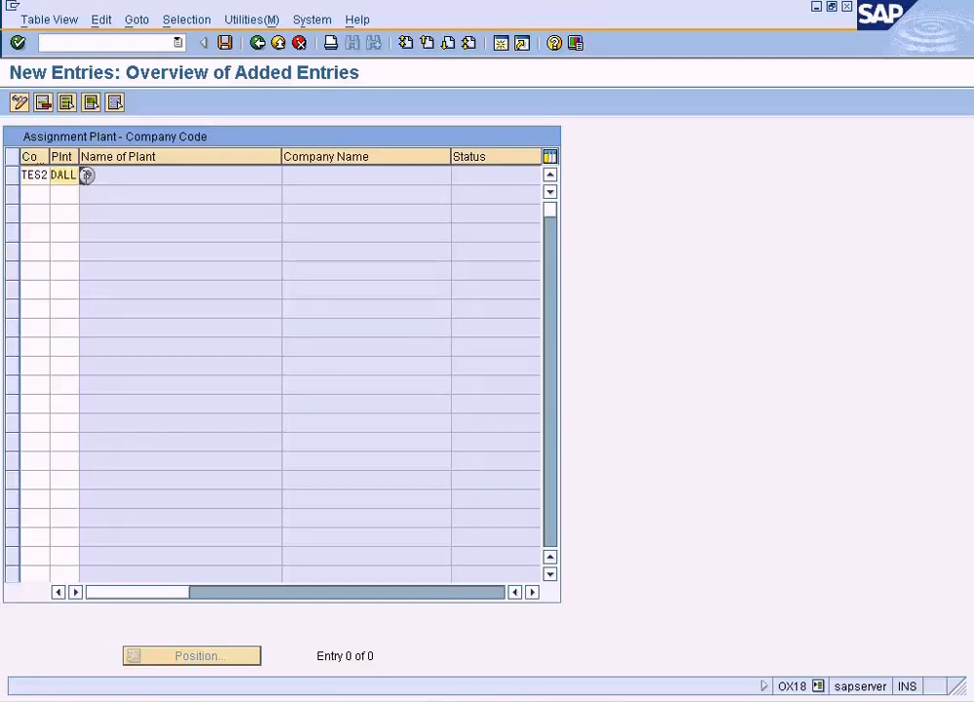
{"action": "left_click", "coordinate": [225, 43]}
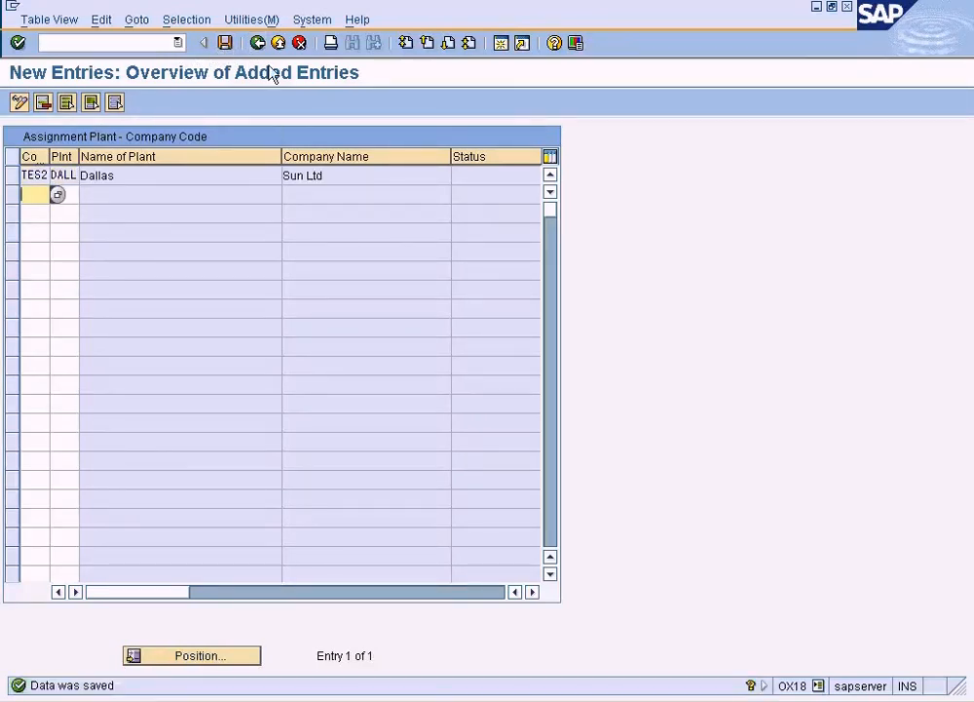
{"action": "left_click", "coordinate": [259, 44]}
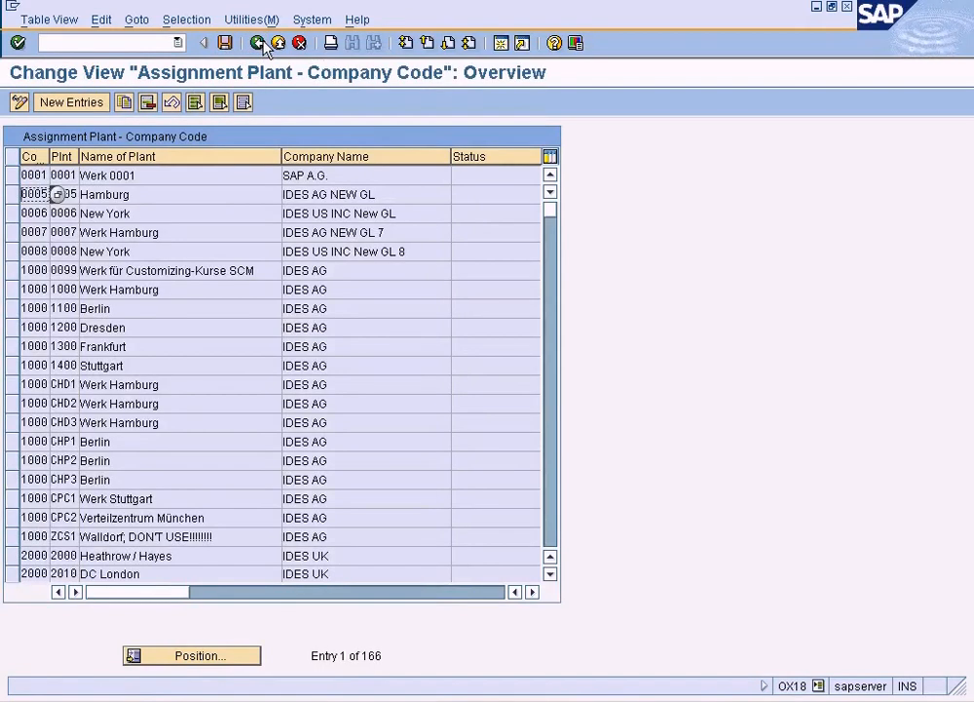
{"action": "left_click", "coordinate": [259, 44]}
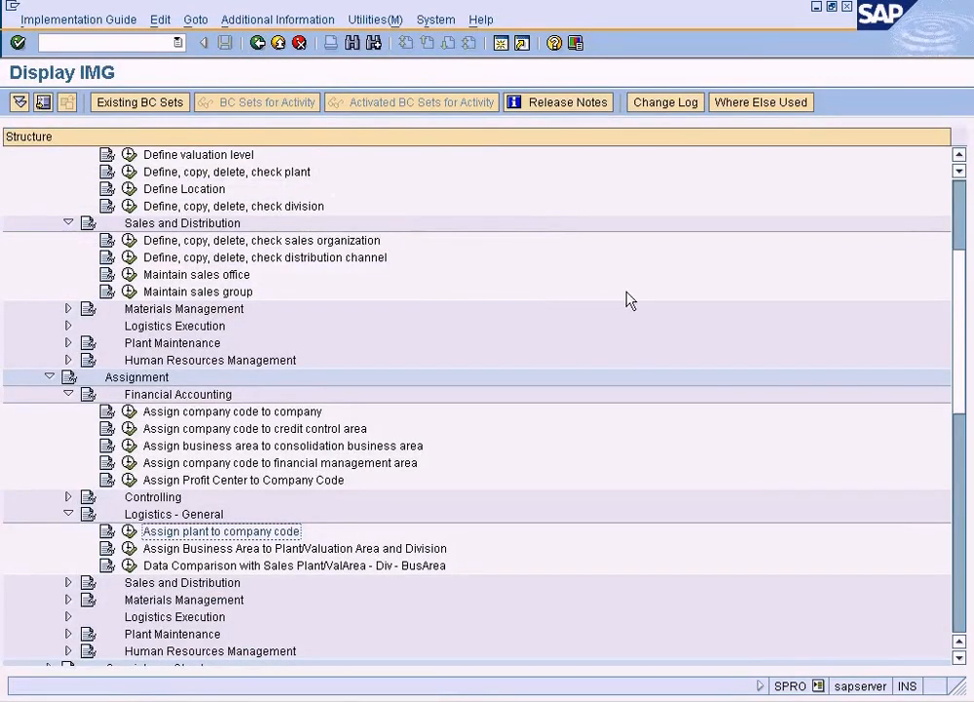
Collapse Assignment and open the activity choices for Define, copy, delete, check sales organization in Display IMG
{"action": "left_click", "coordinate": [960, 158]}
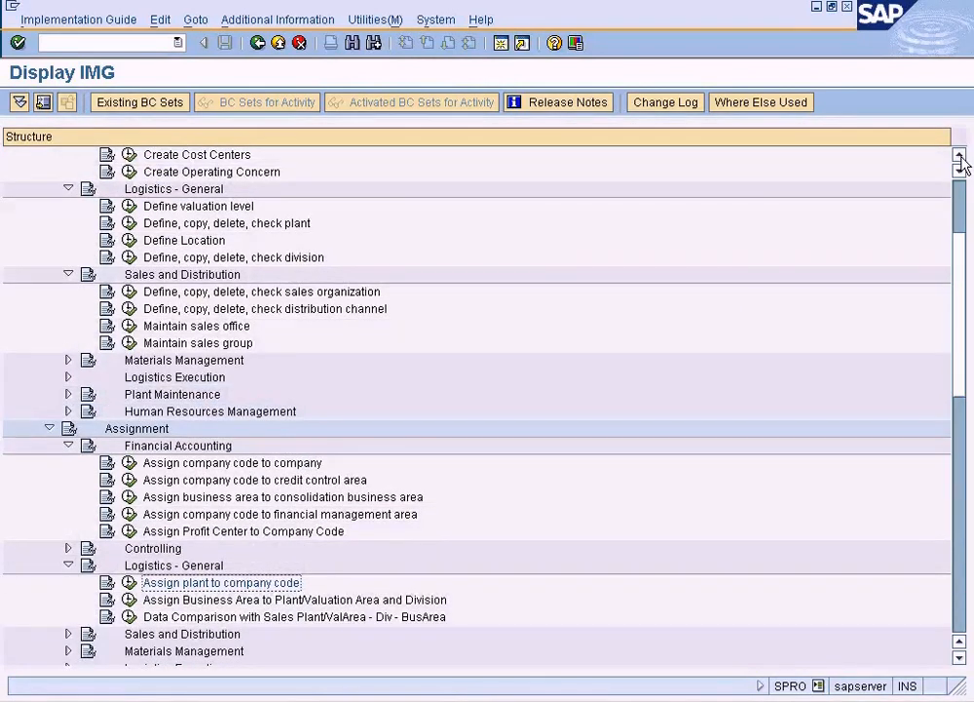
{"action": "left_click", "coordinate": [49, 428]}
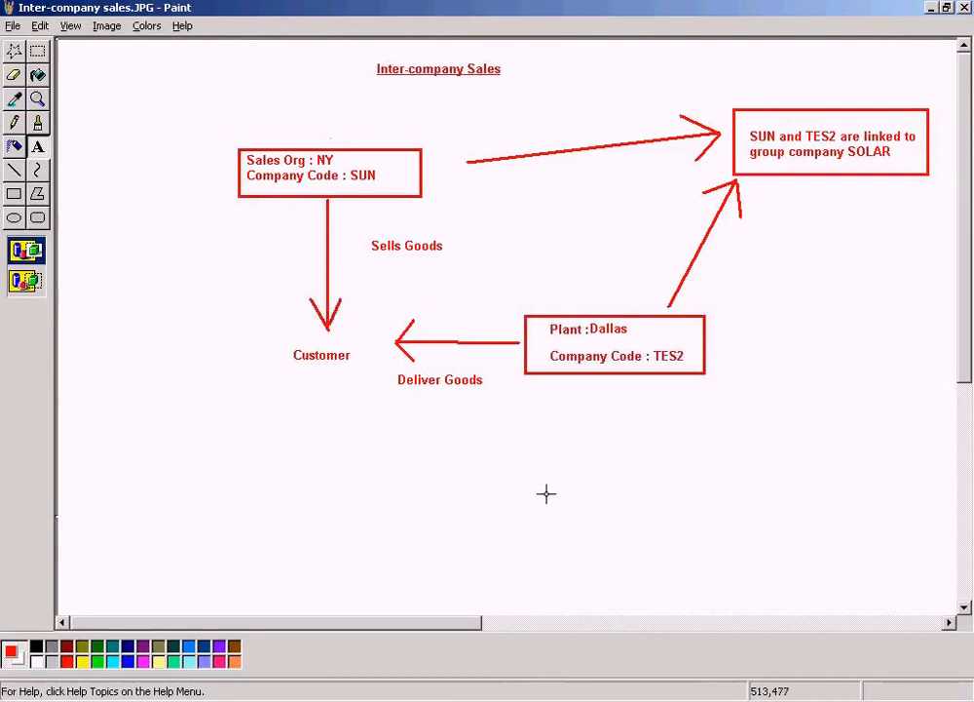
{"action": "left_click", "coordinate": [292, 697]}
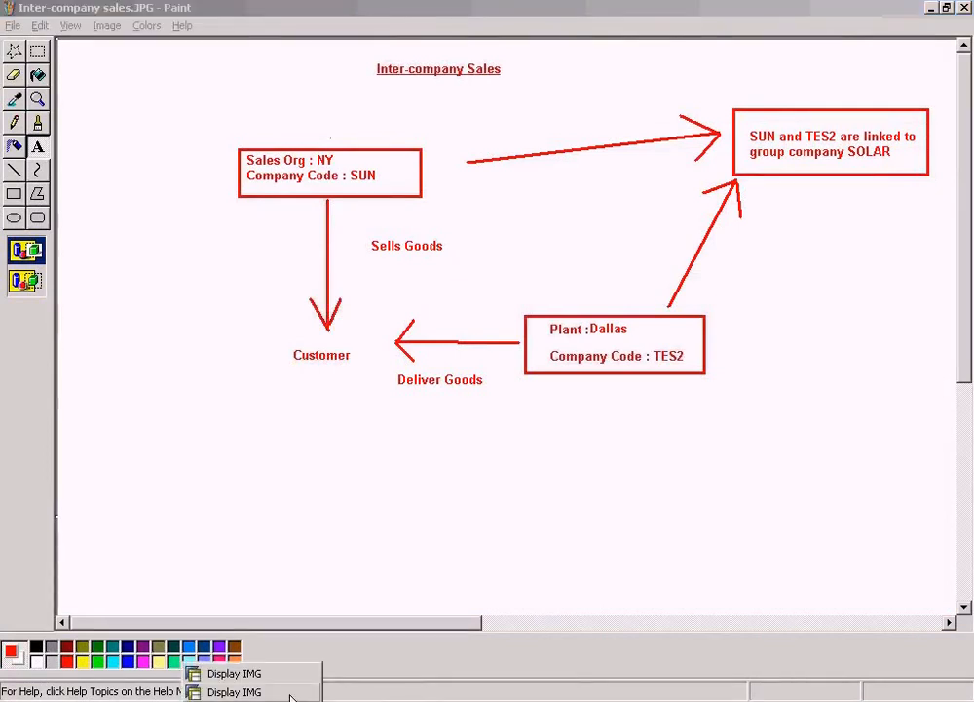
{"action": "left_click", "coordinate": [293, 690]}
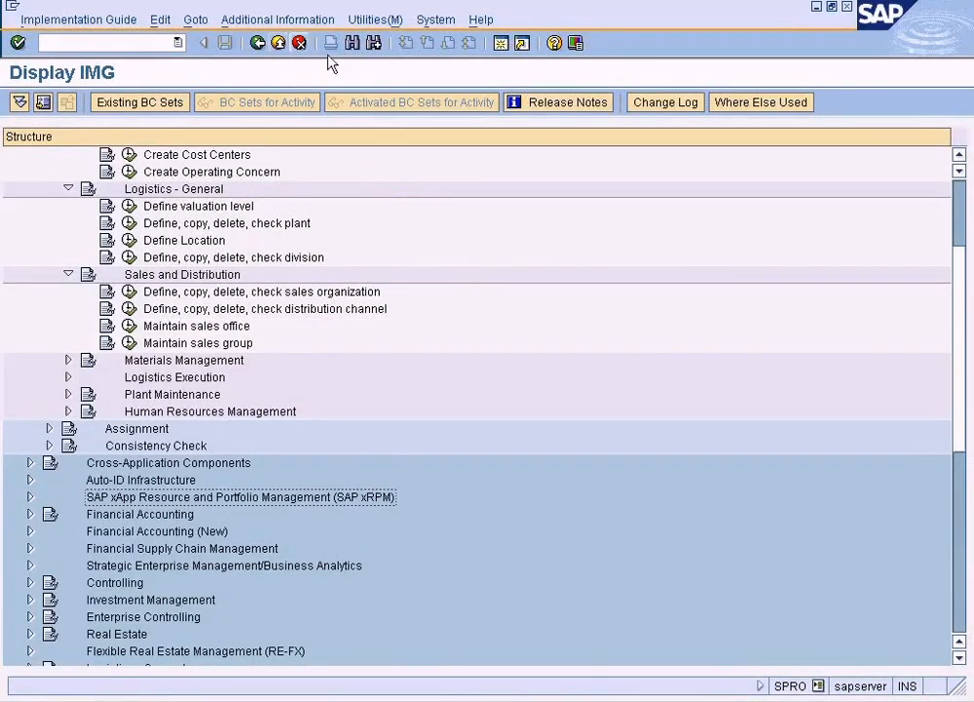
{"action": "left_click", "coordinate": [503, 47]}
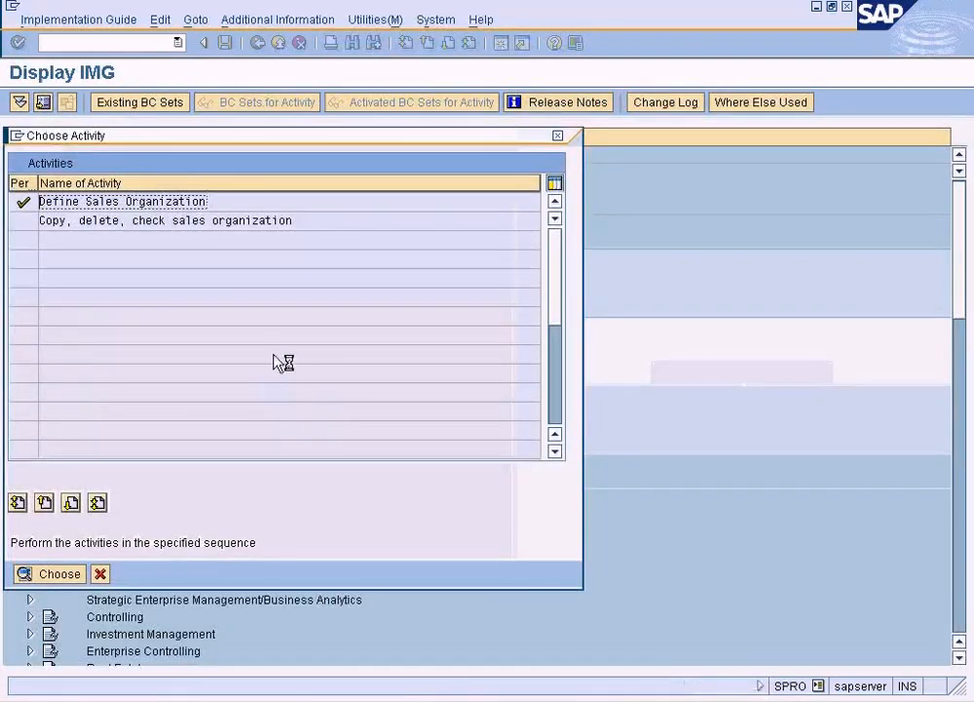
Switch to the Paint diagram and draw an arrow from the Dallas plant box to the NY sales organization box
{"action": "left_click", "coordinate": [458, 700]}
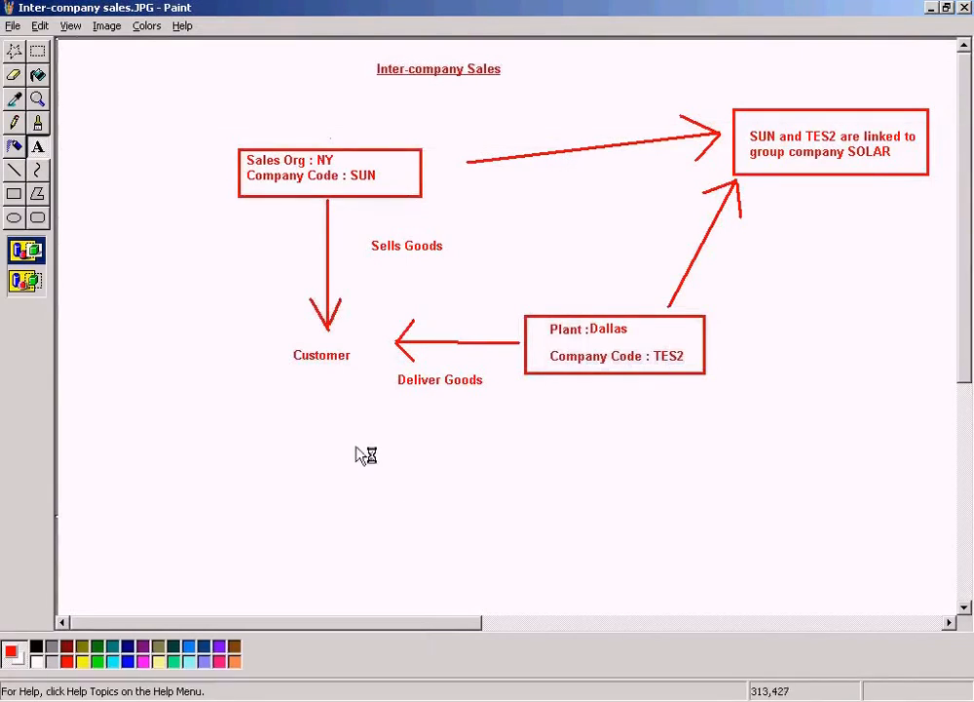
{"action": "left_click", "coordinate": [39, 148]}
{"action": "left_click", "coordinate": [17, 172]}
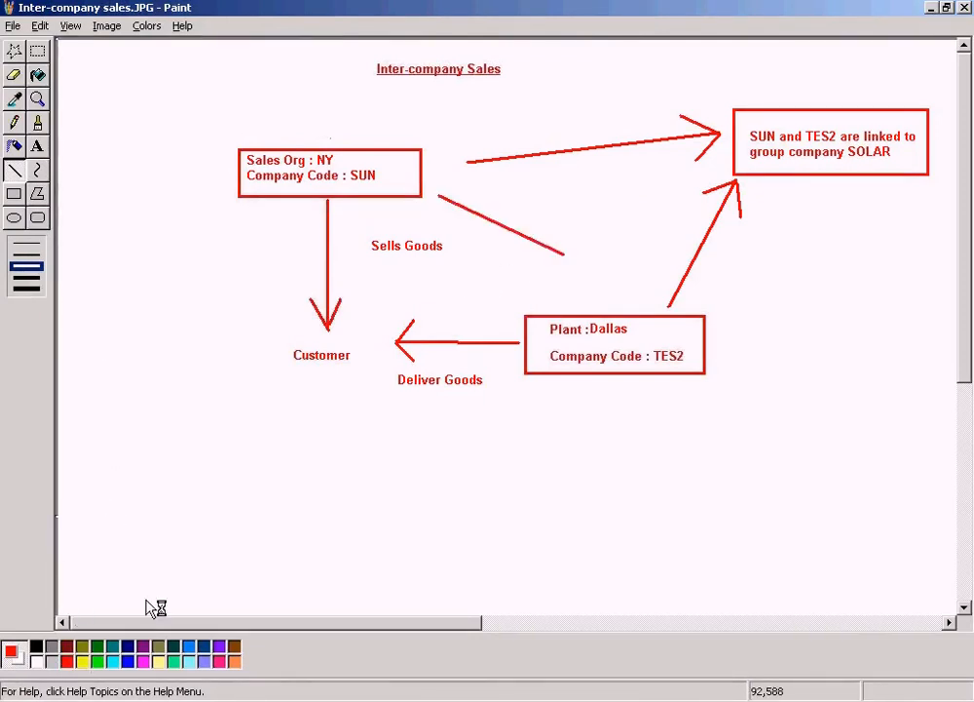
{"action": "key", "text": "ctrl+z"}
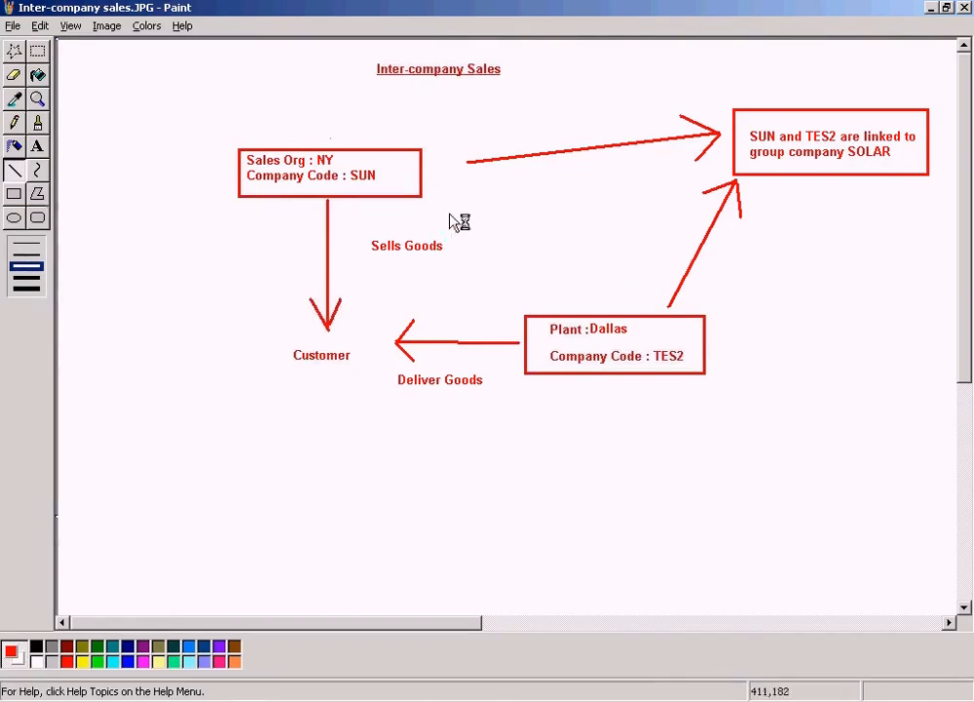
{"action": "left_click_drag", "start_coordinate": [437, 196], "coordinate": [595, 310]}
{"action": "left_click_drag", "start_coordinate": [436, 196], "coordinate": [464, 190]}
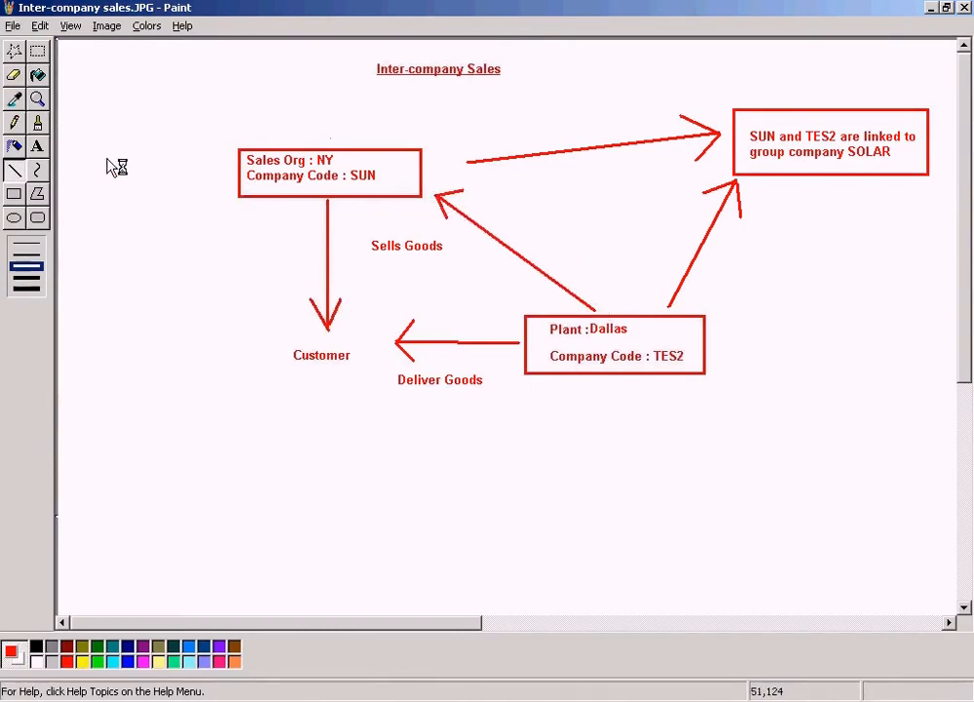
Add the text label "Bills and collect payment from Sun" beside the arrow from the Dallas plant box to the NY sales organization box
{"action": "left_click", "coordinate": [37, 147]}
{"action": "left_click_drag", "start_coordinate": [517, 215], "coordinate": [628, 240]}
{"action": "type", "text": "Bills and co"}
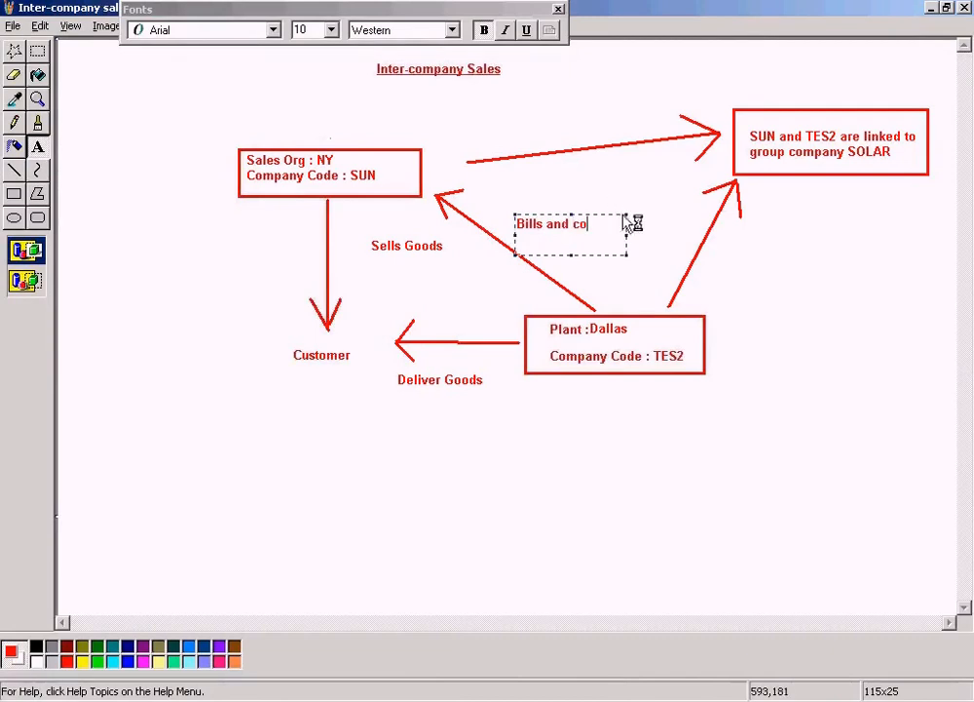
{"action": "left_click_drag", "start_coordinate": [629, 244], "coordinate": [654, 244]}
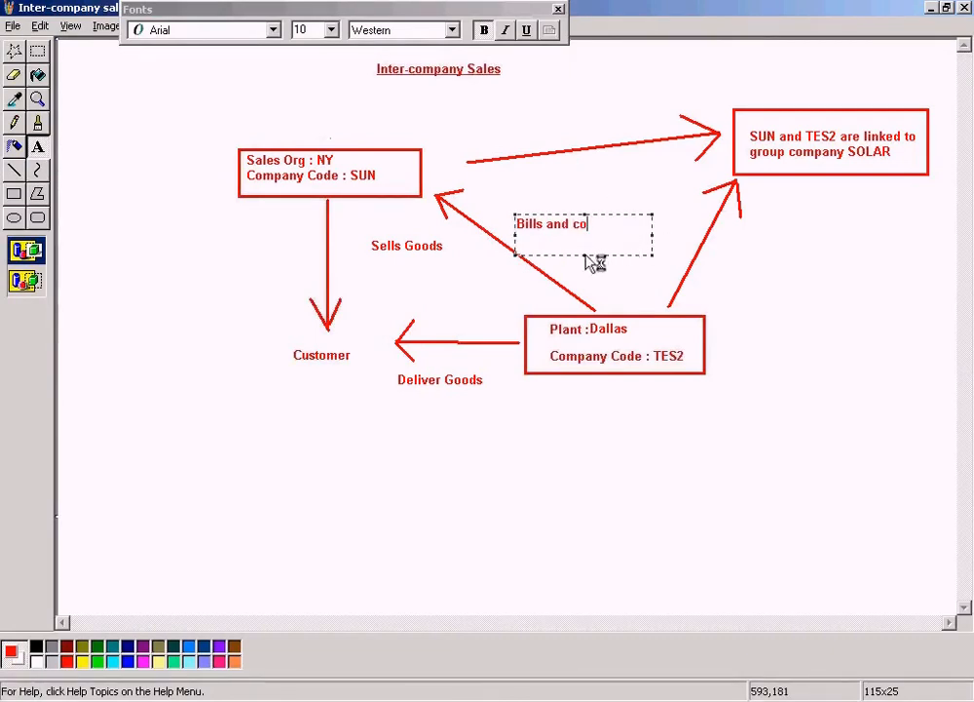
{"action": "left_click_drag", "start_coordinate": [584, 255], "coordinate": [585, 243]}
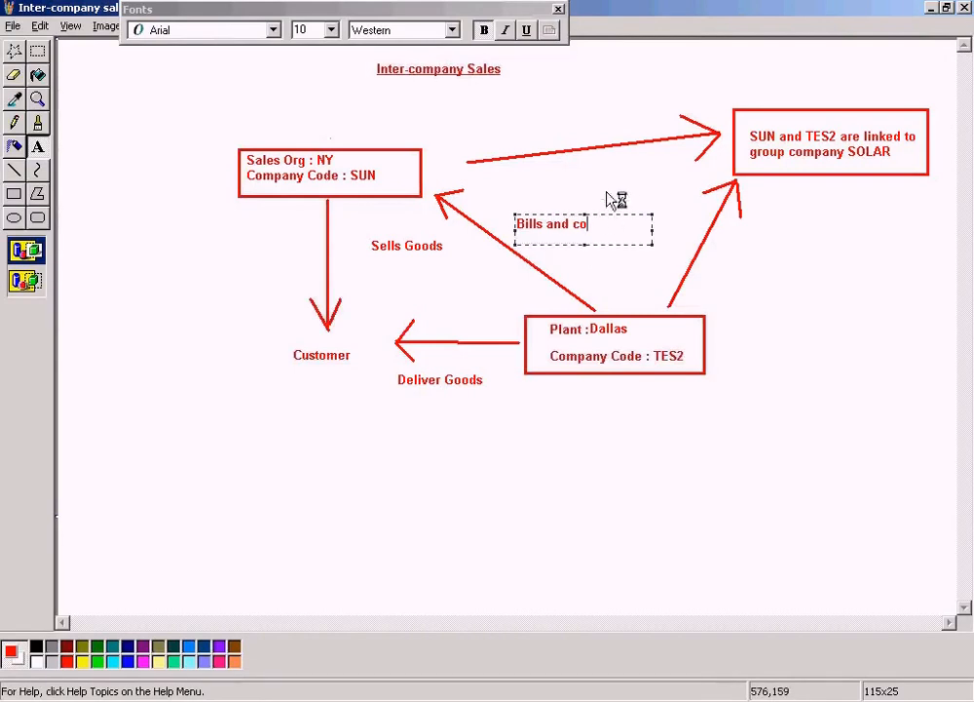
{"action": "type", "text": "llect payment f"}
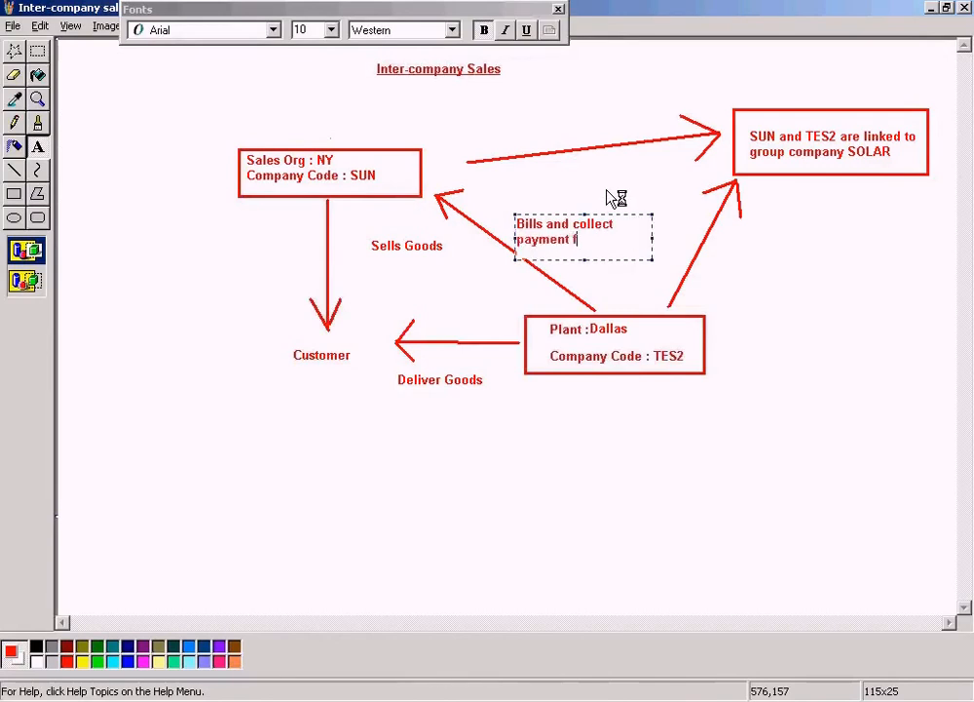
{"action": "type", "text": "rom Sun"}
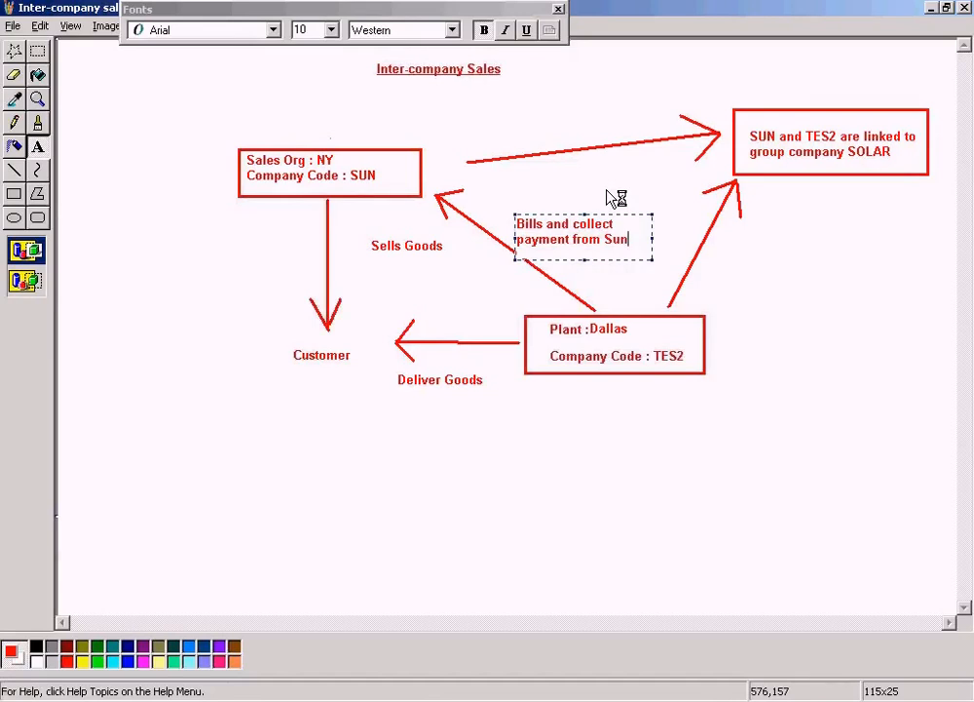
{"action": "left_click", "coordinate": [616, 269]}
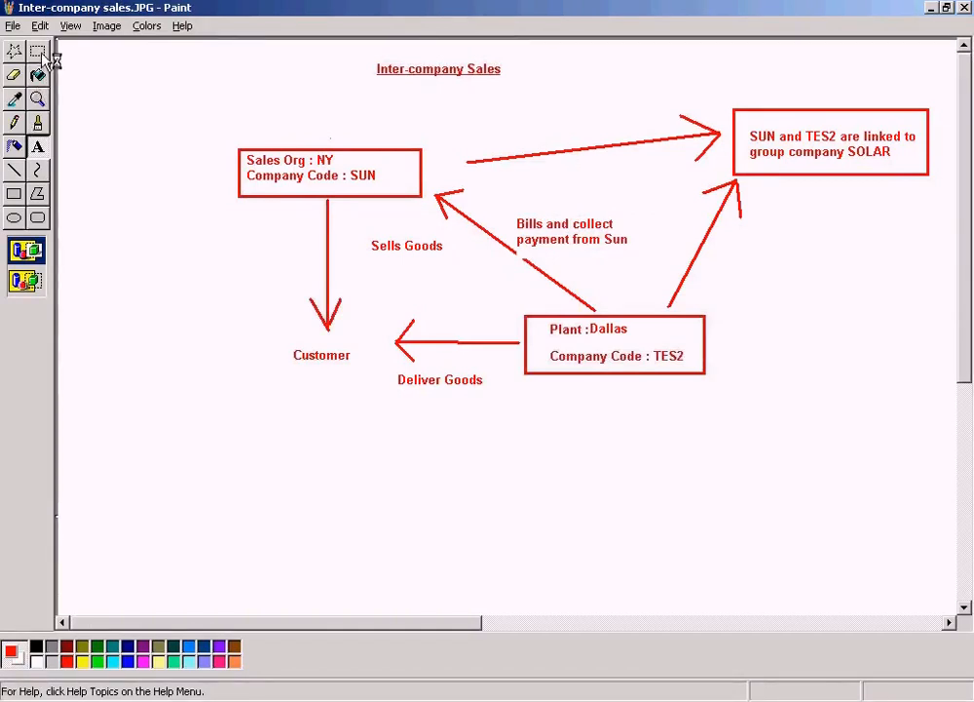
Move the "Sells Goods" label to the other side of the customer arrow, just below the NY sales organization box
{"action": "mouse_move", "coordinate": [368, 240]}
{"action": "left_mouse_down"}
{"action": "mouse_move", "coordinate": [456, 267]}
{"action": "mouse_move", "coordinate": [288, 255]}
{"action": "left_mouse_up"}
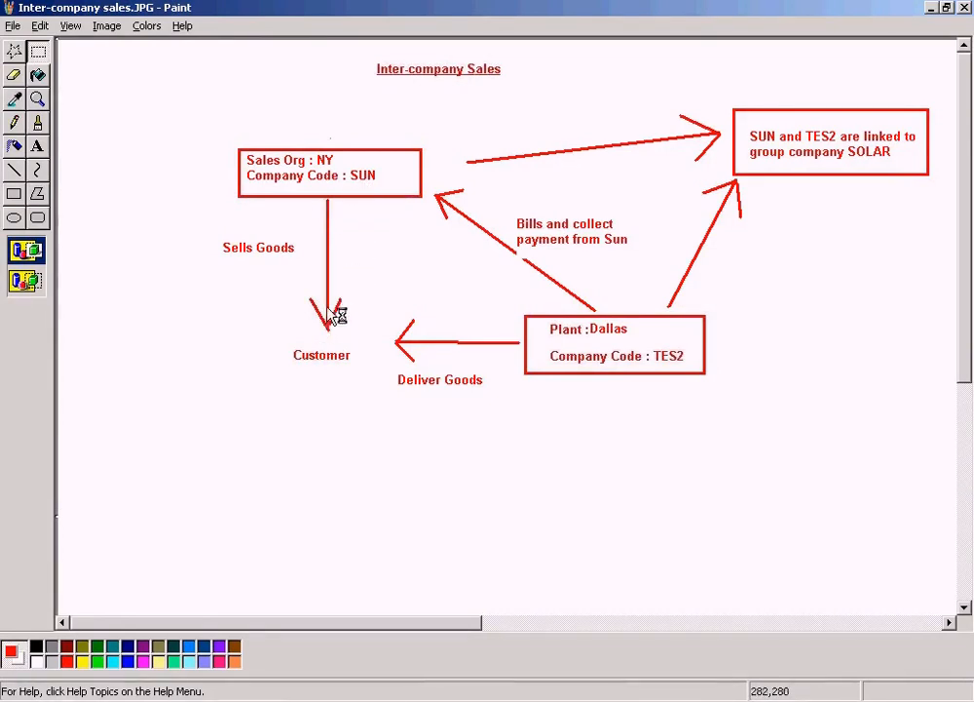
{"action": "left_click", "coordinate": [37, 146]}
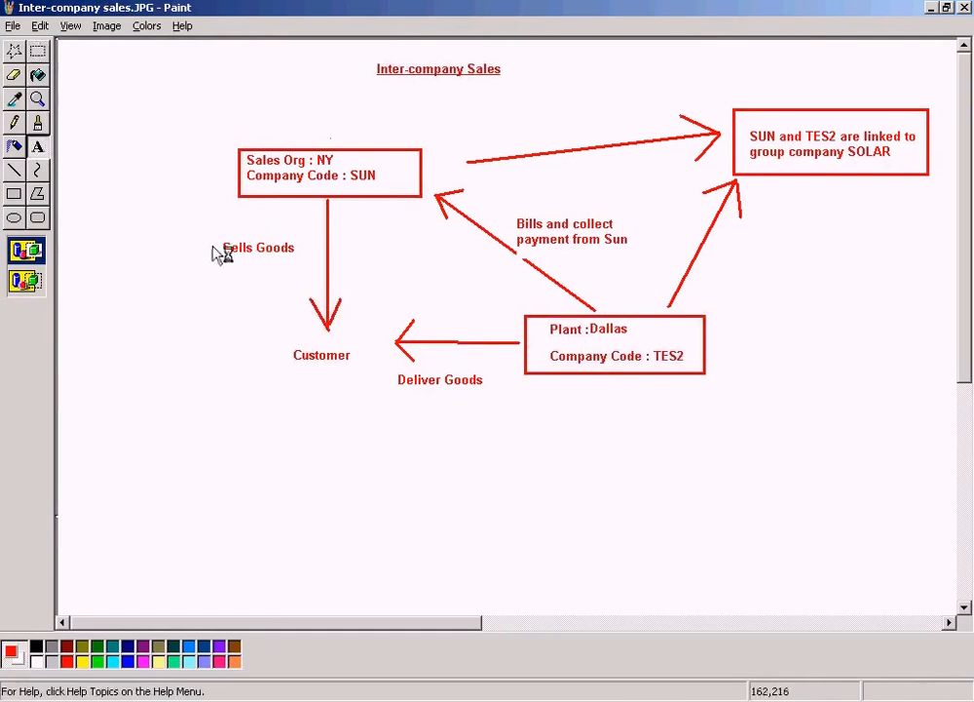
{"action": "left_click_drag", "start_coordinate": [209, 237], "coordinate": [300, 234]}
{"action": "left_click", "coordinate": [43, 56]}
{"action": "left_click", "coordinate": [137, 214]}
Add the text "Bills and collect payment" under the "Sells Goods" label and save the diagram
{"action": "left_click", "coordinate": [37, 146]}
{"action": "left_click_drag", "start_coordinate": [228, 245], "coordinate": [307, 259]}
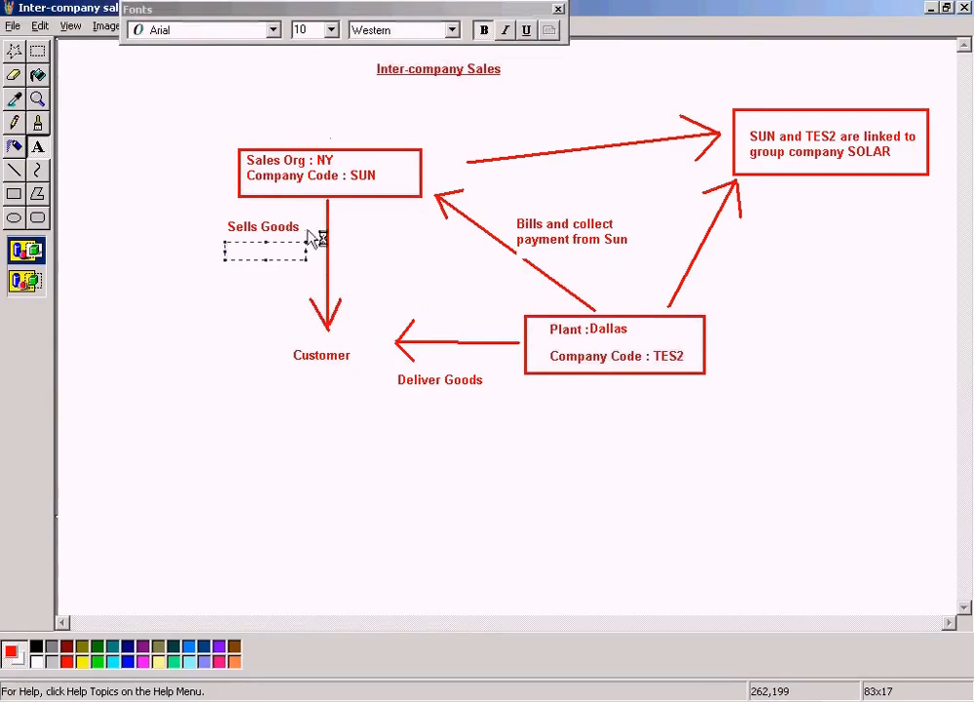
{"action": "type", "text": "Bills "}
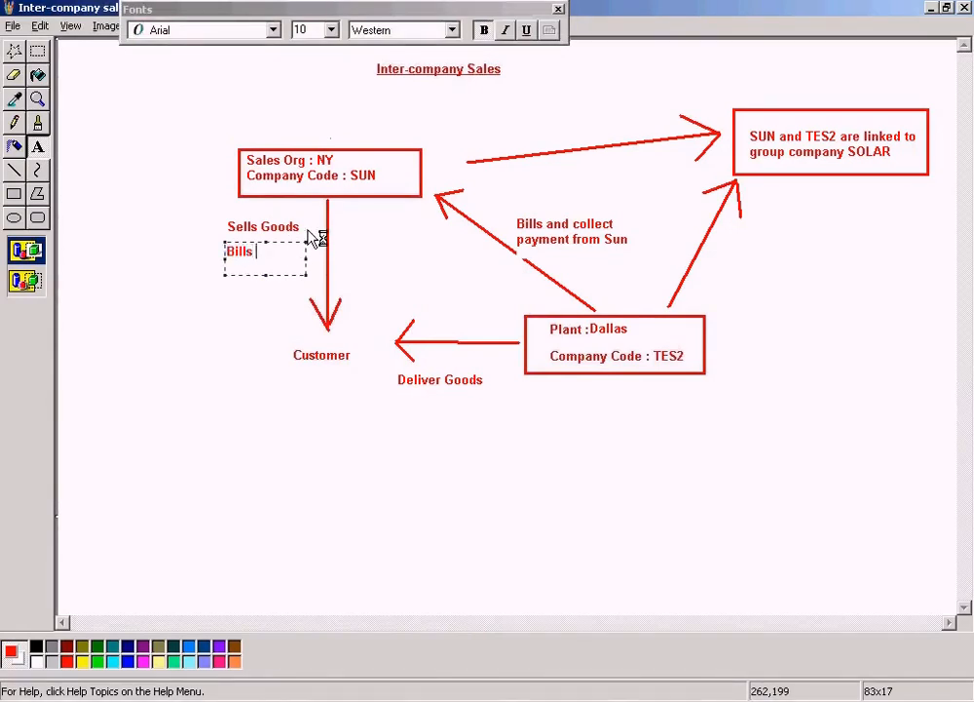
{"action": "type", "text": "and collect "}
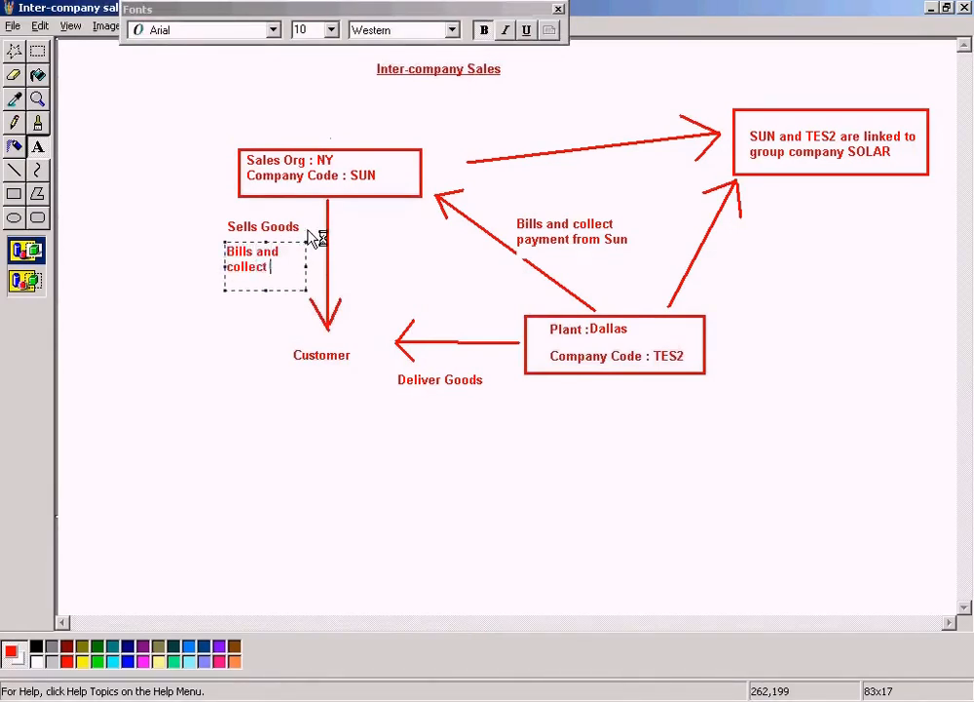
{"action": "type", "text": "payment"}
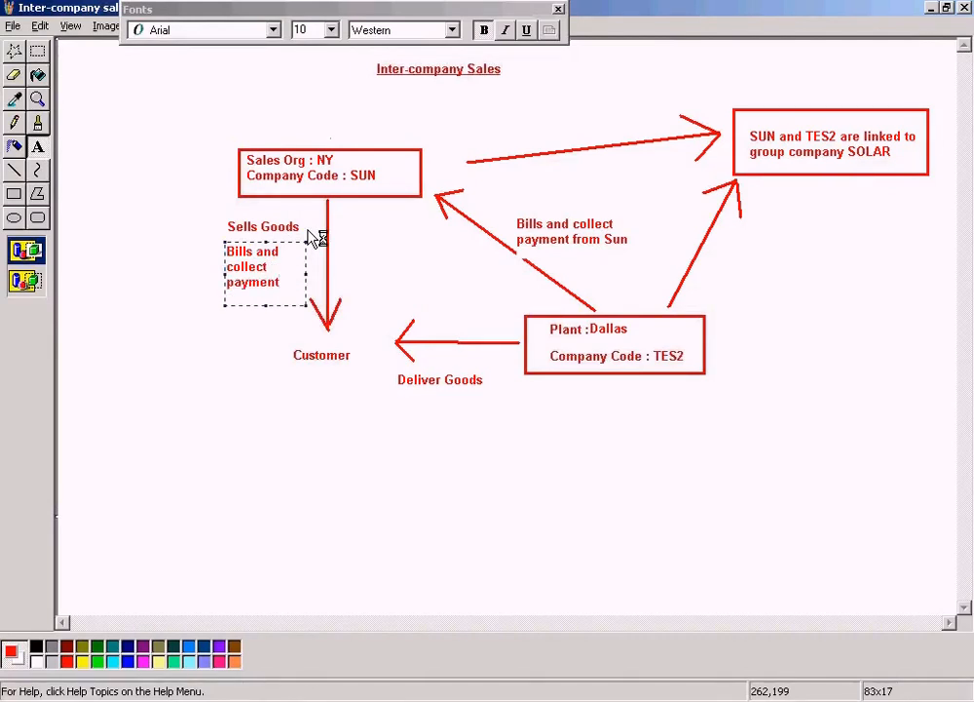
{"action": "left_click", "coordinate": [158, 268]}
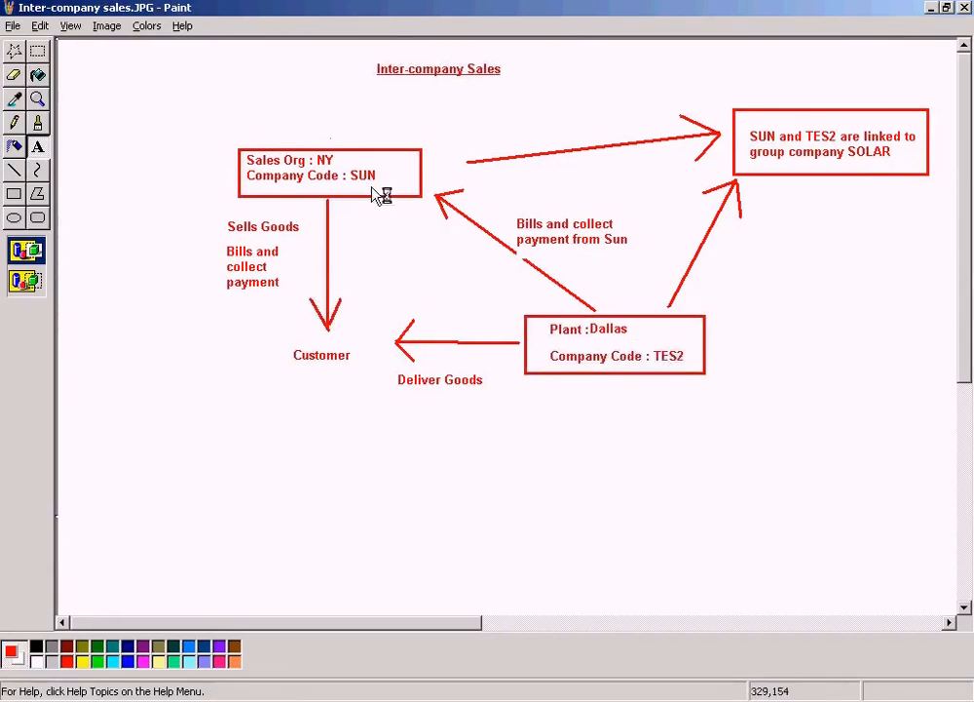
{"action": "left_click", "coordinate": [13, 26]}
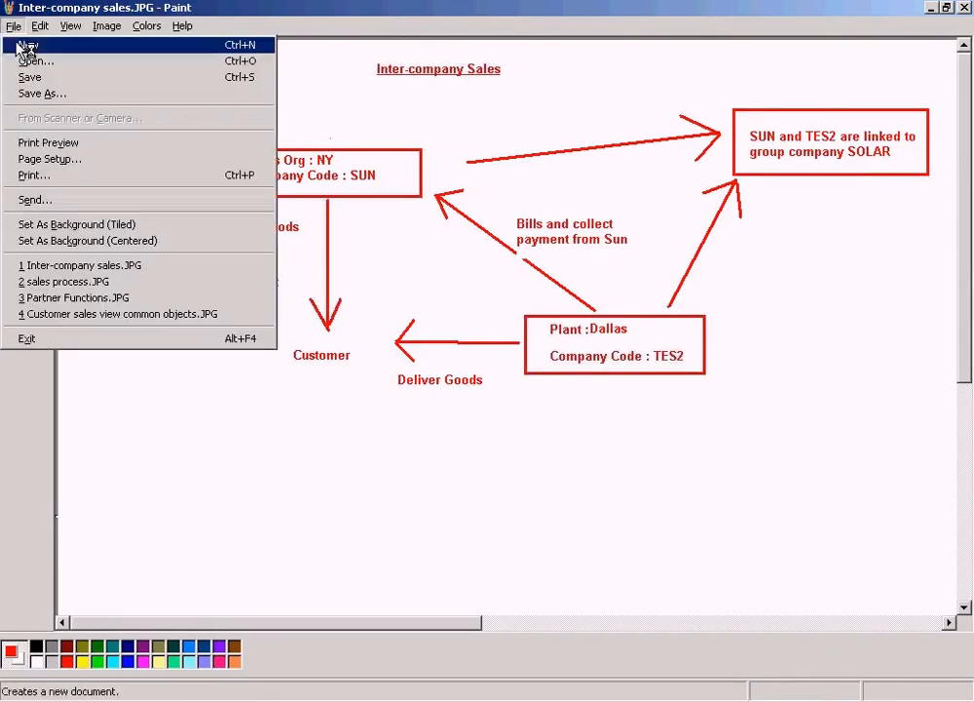
{"action": "left_click", "coordinate": [24, 76]}
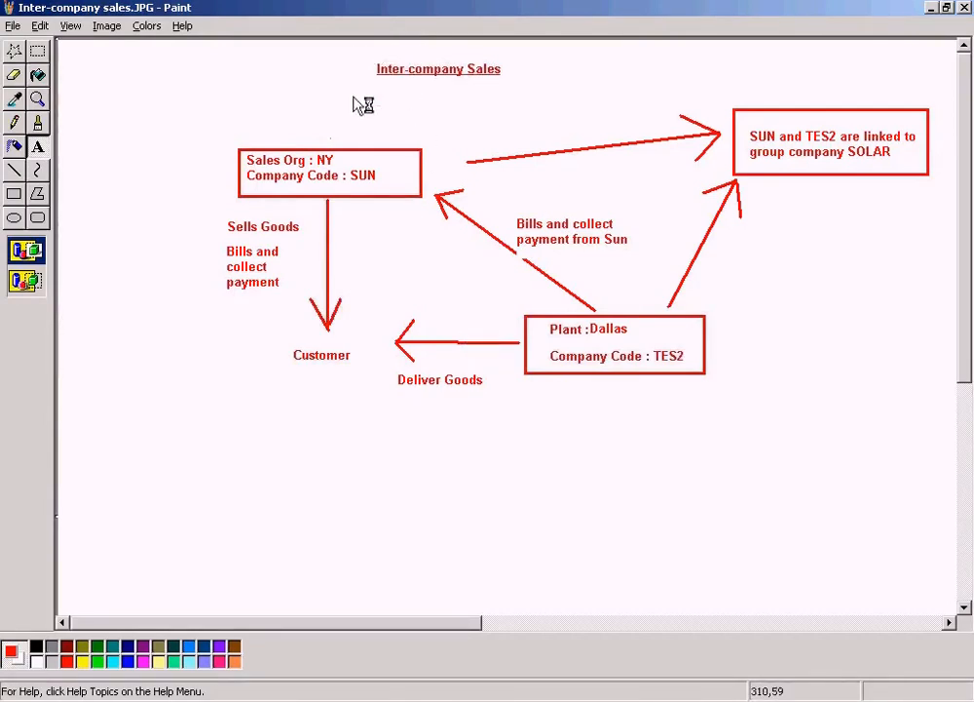
Switch to SAP Display IMG, dismiss the activity choices without choosing one, and collapse Sales and Distribution under Definition
{"action": "left_click", "coordinate": [263, 700]}
{"action": "left_click", "coordinate": [270, 689]}
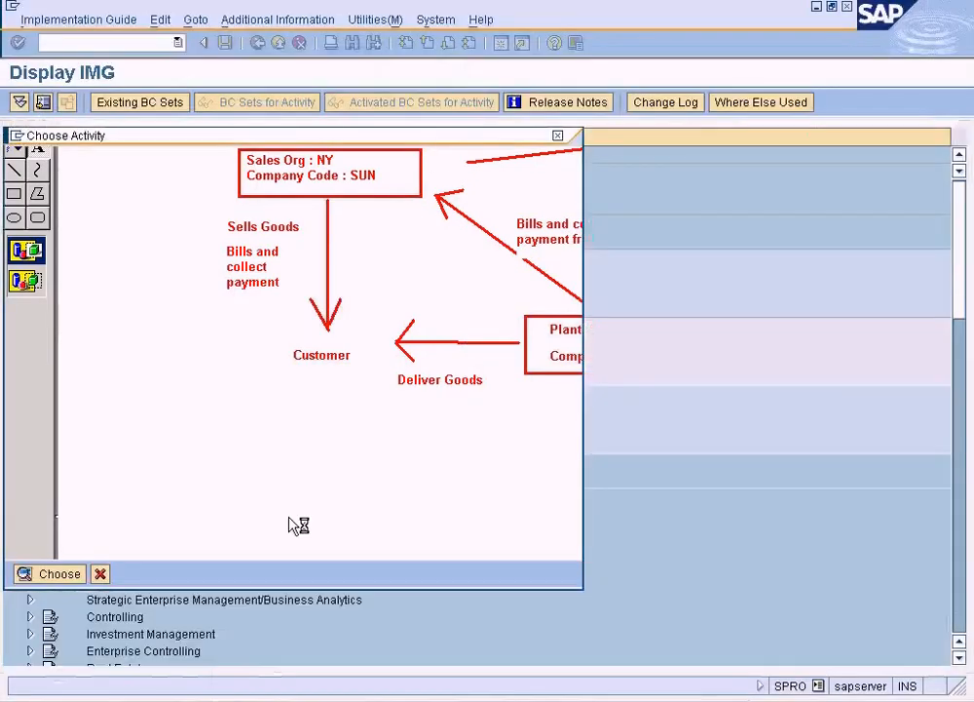
{"action": "left_click", "coordinate": [102, 573]}
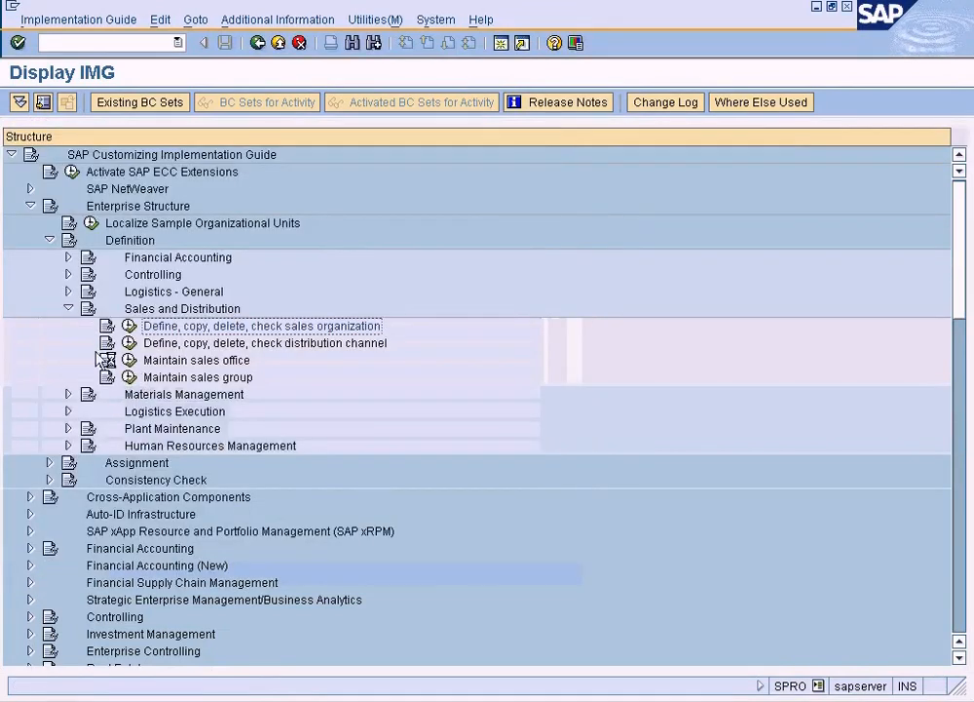
{"action": "left_click", "coordinate": [68, 308]}
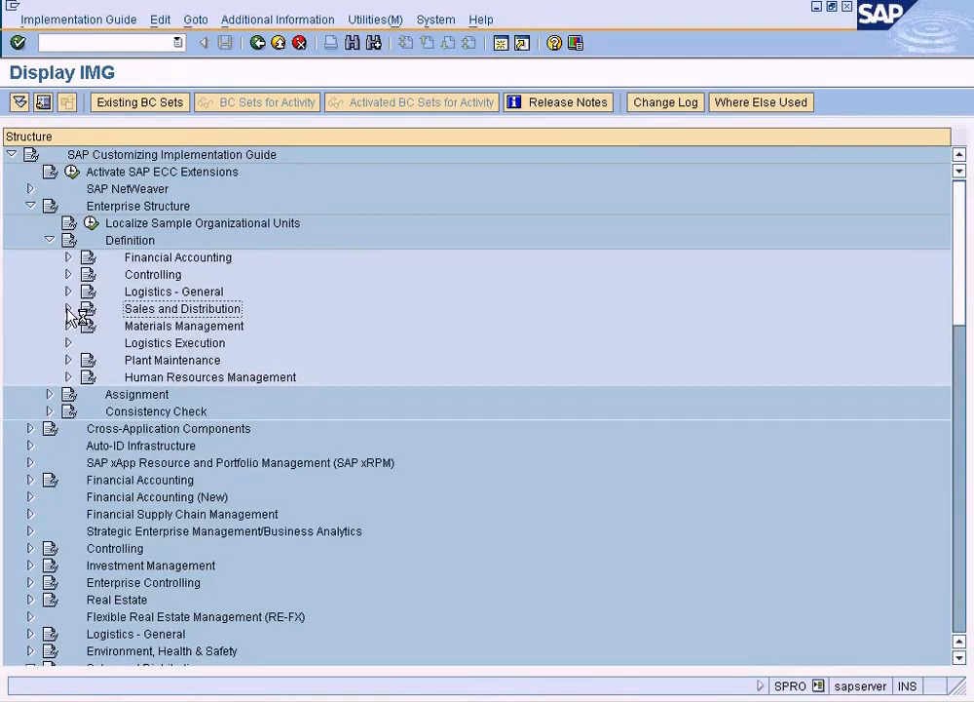
Switch back to the Paint diagram and start a text block below it with "1) Sun will raise a sales order and send it to customer."
{"action": "left_click", "coordinate": [497, 698]}
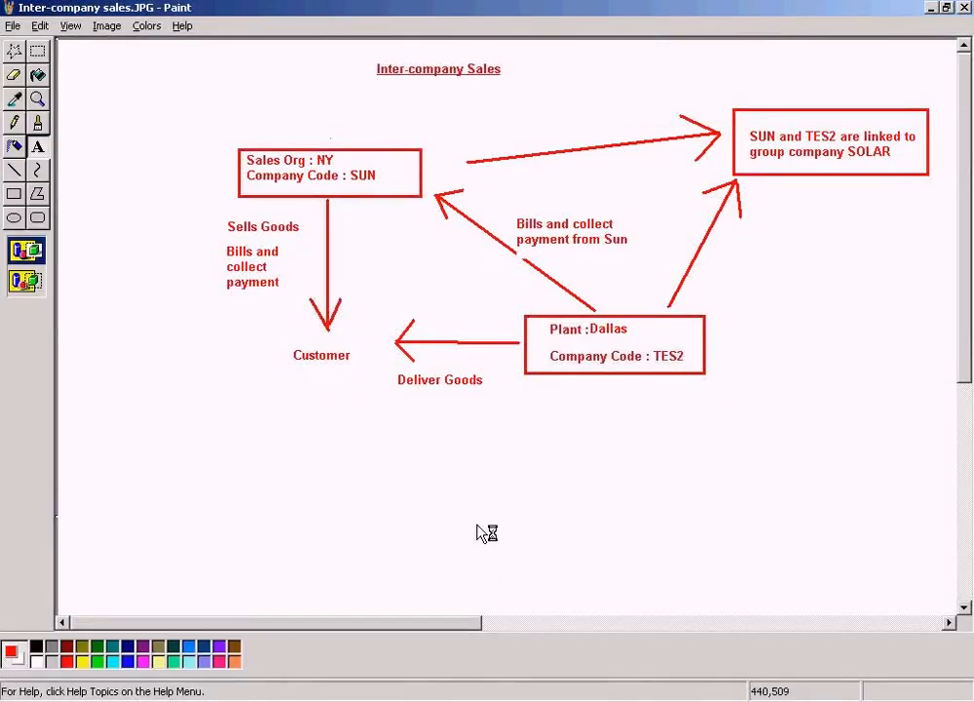
{"action": "scroll", "coordinate": [512, 399], "scroll_direction": "down", "scroll_amount": 1}
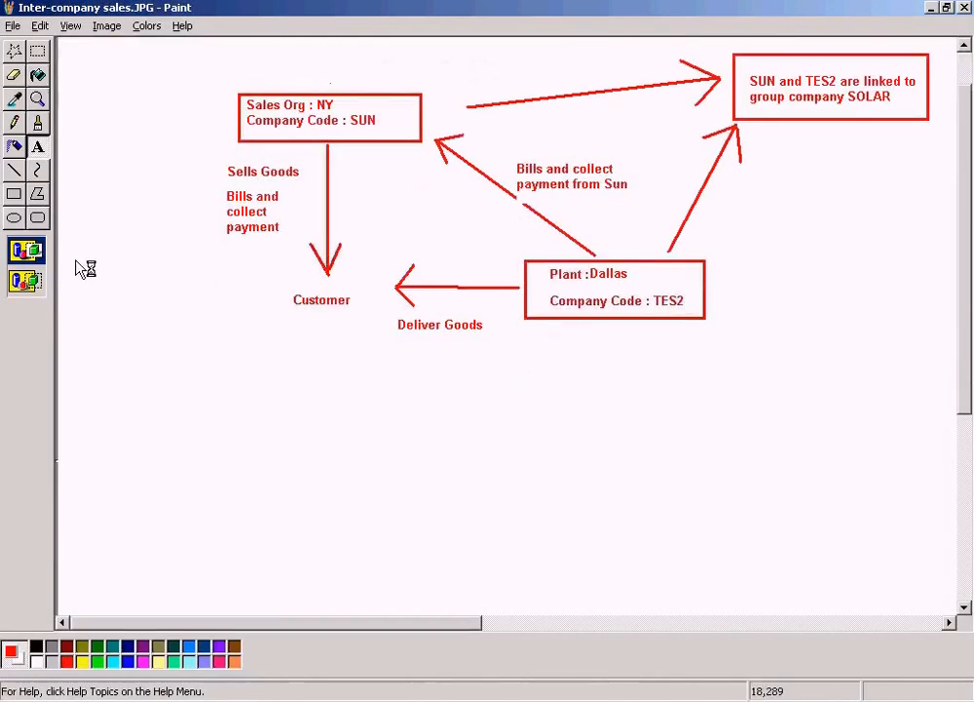
{"action": "left_click", "coordinate": [37, 147]}
{"action": "left_click_drag", "start_coordinate": [106, 389], "coordinate": [763, 529]}
{"action": "type", "text": "1"}
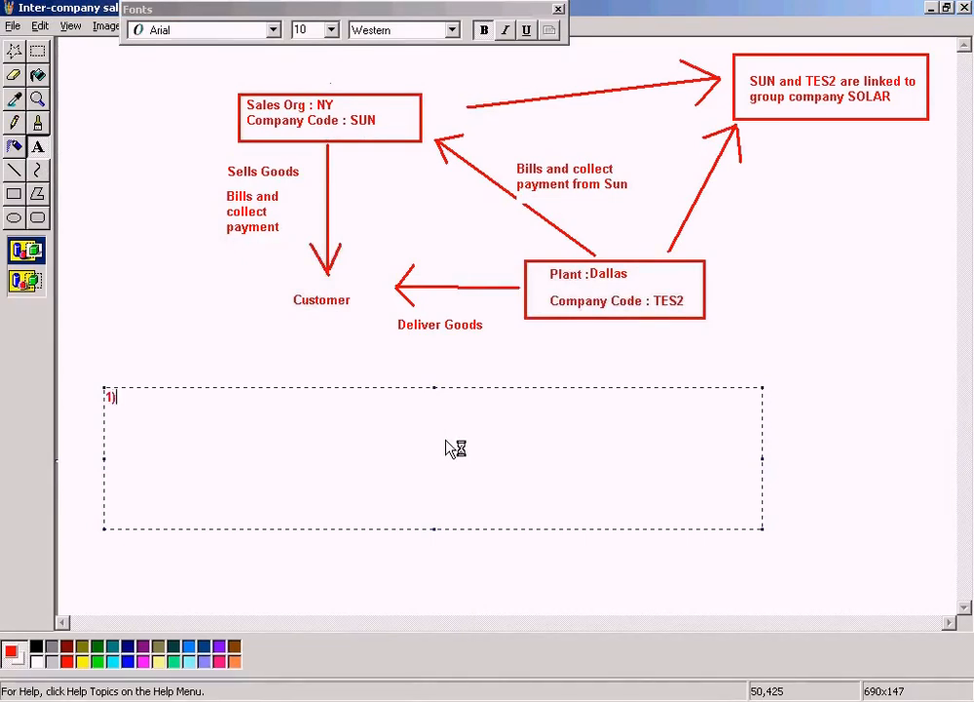
{"action": "type", "text": ") Sun will raise a sales ord"}
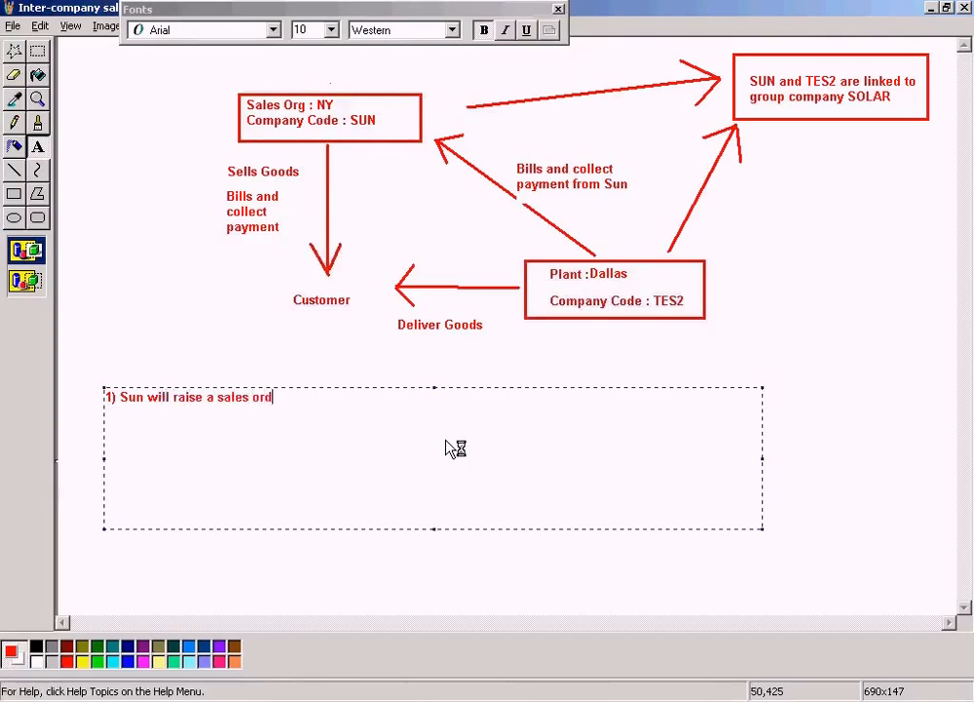
{"action": "type", "text": "er and send it to cusomer"}
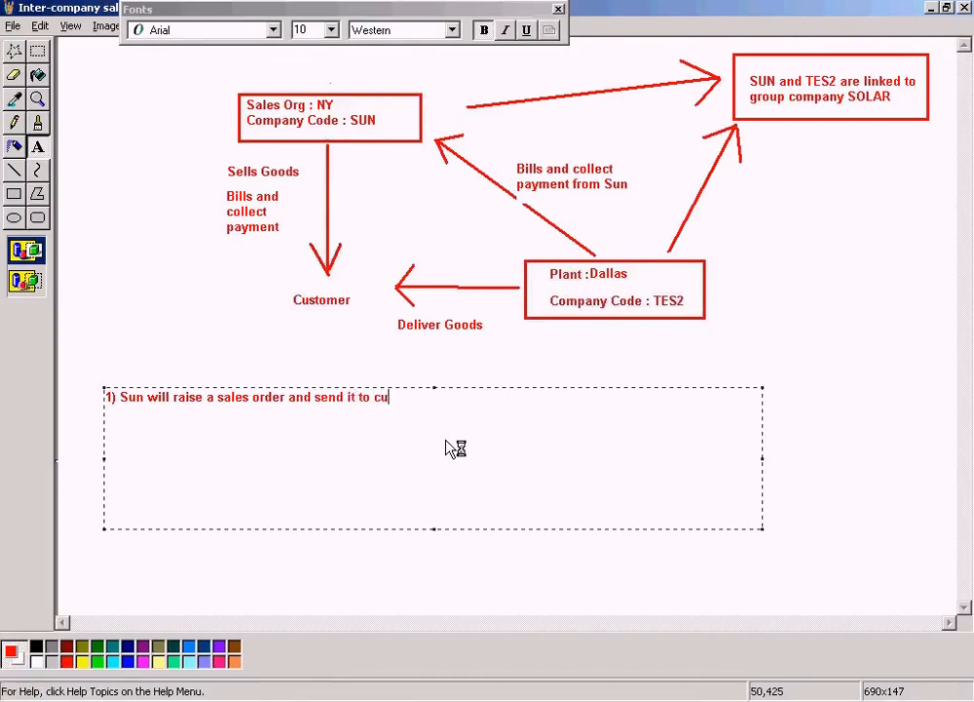
{"action": "key", "text": "BackSpace"}
{"action": "key", "text": "BackSpace"}
{"action": "key", "text": "BackSpace"}
{"action": "key", "text": "BackSpace"}
{"action": "type", "text": "tome"}
Add the second line "2) In the sales order, delivering plant will be specified as Dallas/TES2" to the text block
{"action": "type", "text": "2) In the "}
{"action": "type", "text": "sales order"}
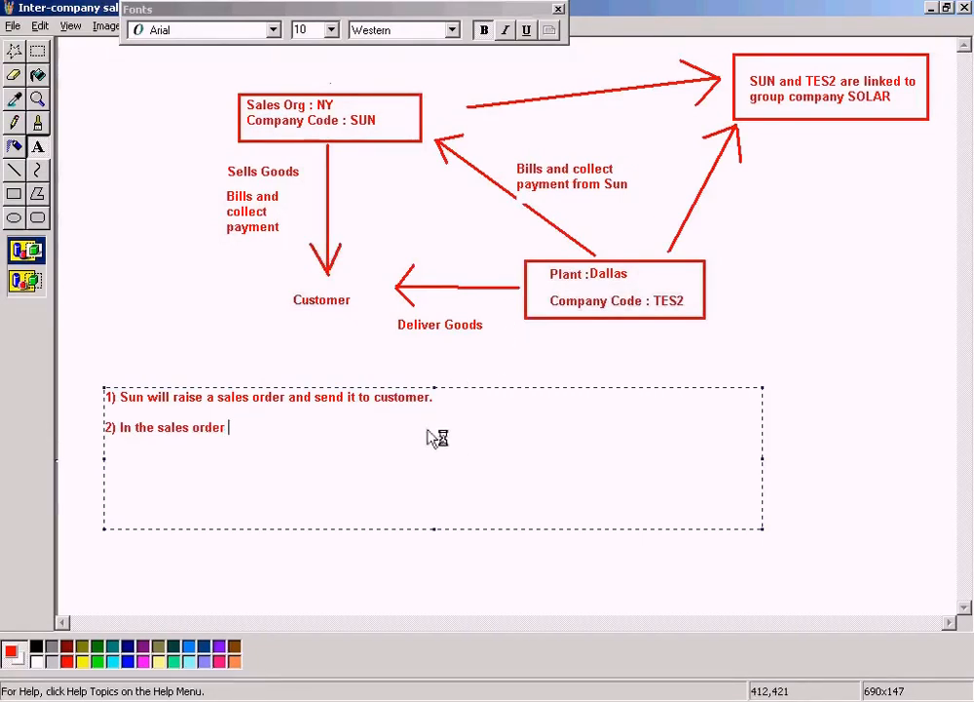
{"action": "type", "text": ", deliverin"}
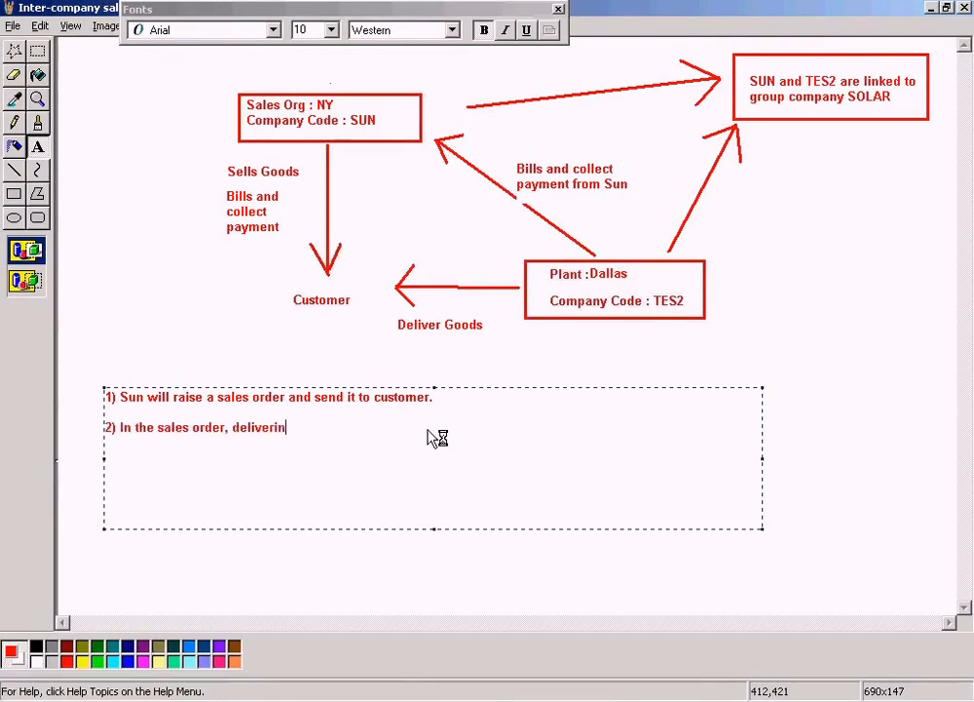
{"action": "type", "text": "g plant will be"}
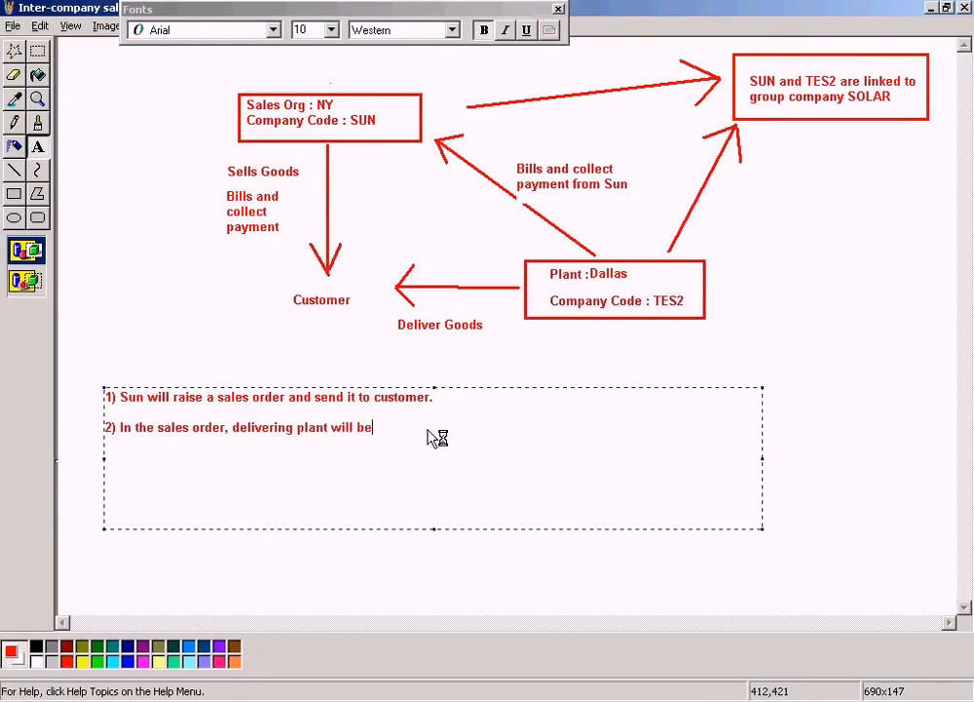
{"action": "type", "text": " speci"}
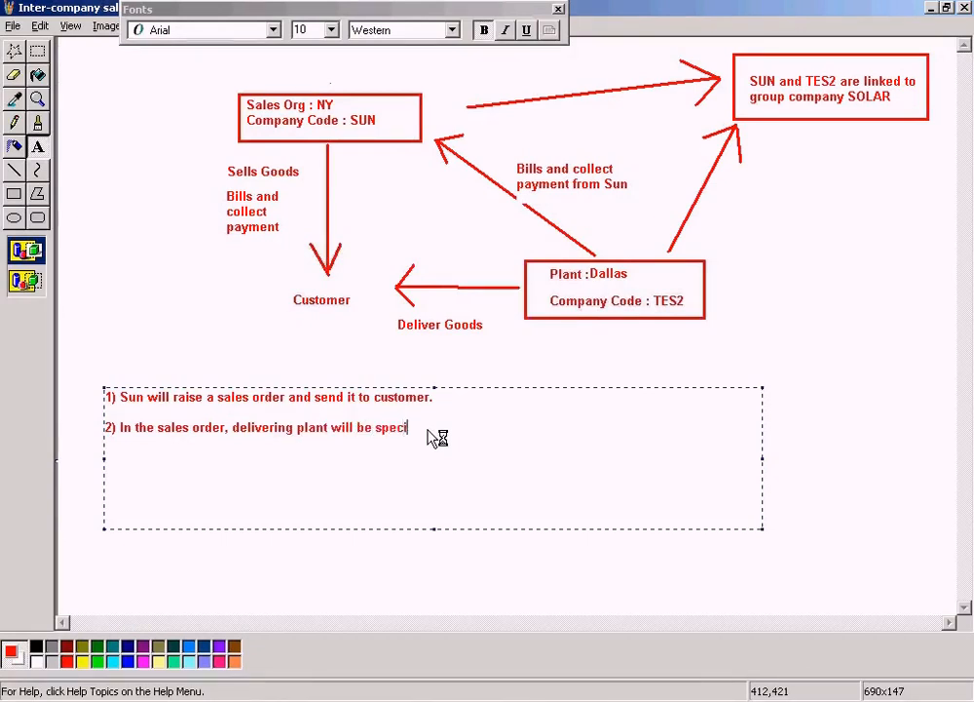
{"action": "type", "text": "fied as TDallas/TES2"}
{"action": "key", "text": "Return"}
Add the third line "3) Outbound delivery will be posted by Dallas/TES2" to the text block
{"action": "type", "text": "3)"}
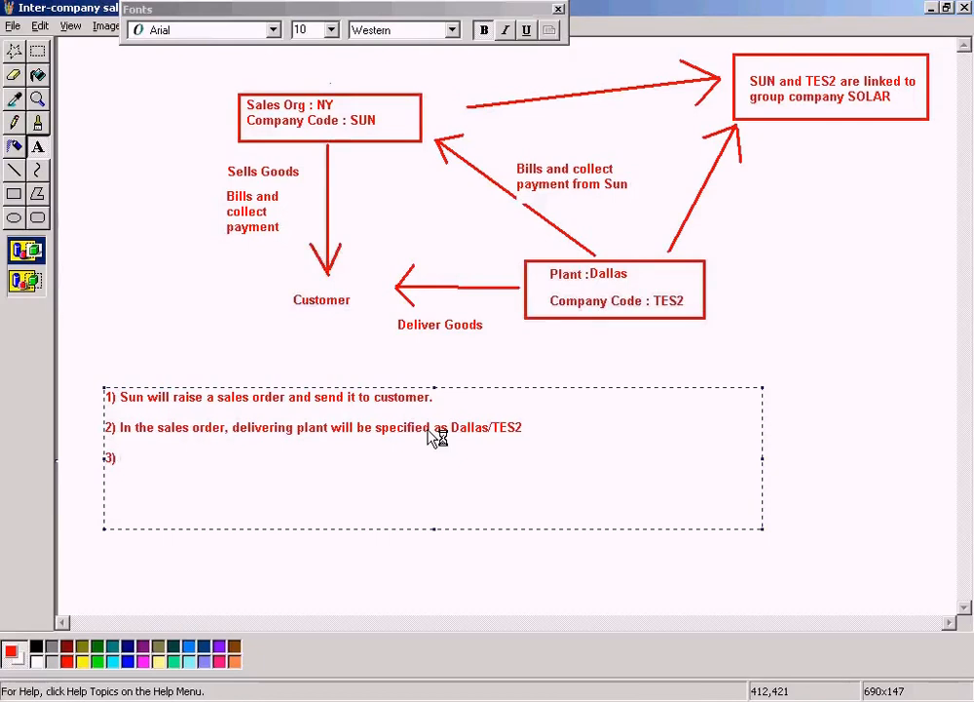
{"action": "type", "text": "Delivery"}
{"action": "key", "text": "ctrl+Left"}
{"action": "type", "text": "Outbound"}
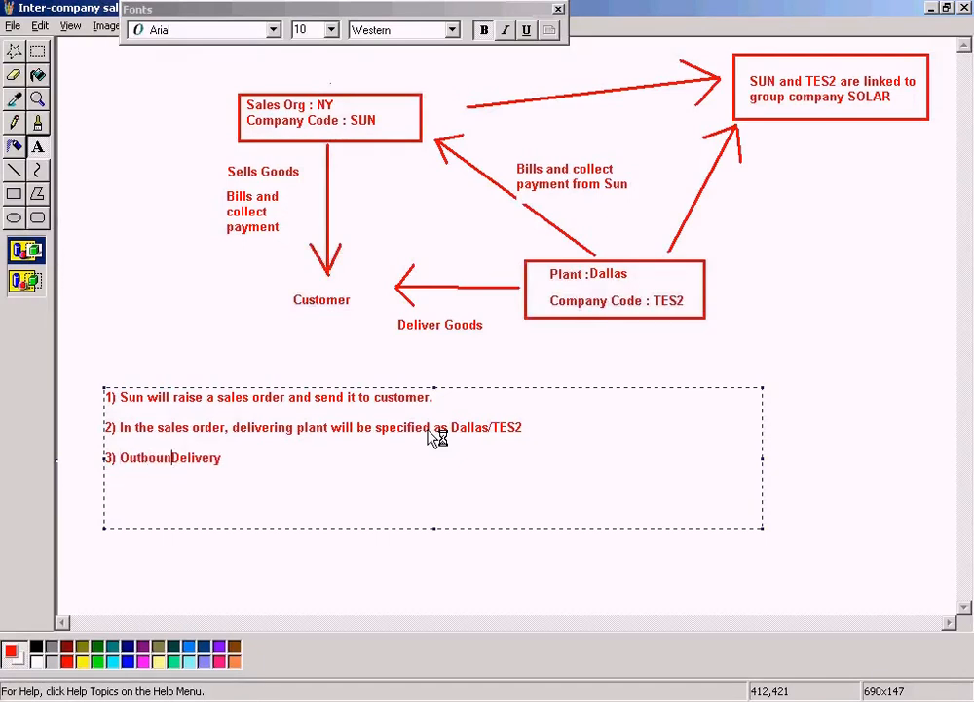
{"action": "key", "text": "Delete"}
{"action": "type", "text": "d d"}
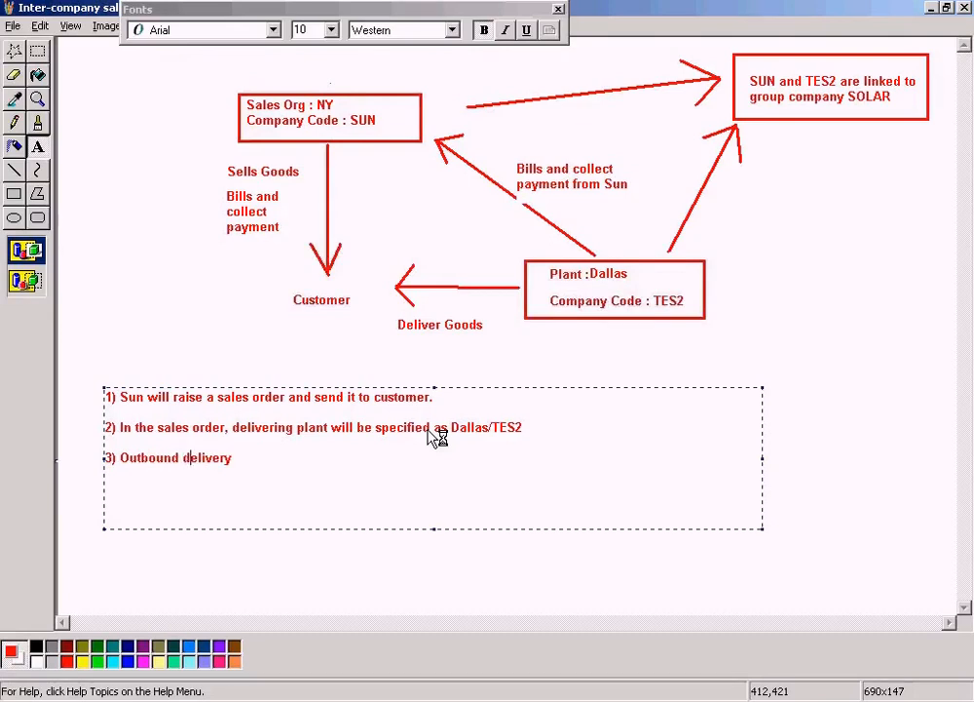
{"action": "type", "text": " will be posted by TES2"}
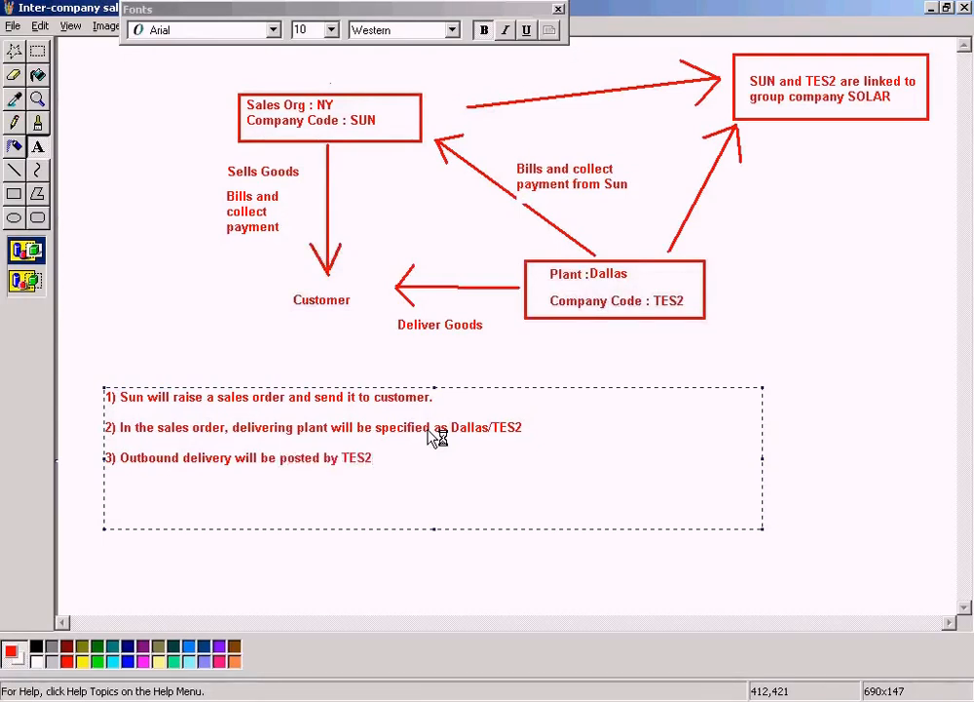
{"action": "type", "text": "Da"}
{"action": "key", "text": "BackSpace"}
{"action": "type", "text": "allas/s"}
{"action": "left_click", "coordinate": [443, 465]}
Add the lines "4) Sun will create a billing document for customer" and "5) TES2 will create a billing document for SUN"
{"action": "key", "text": "Return"}
{"action": "type", "text": "4) Sun will create a "}
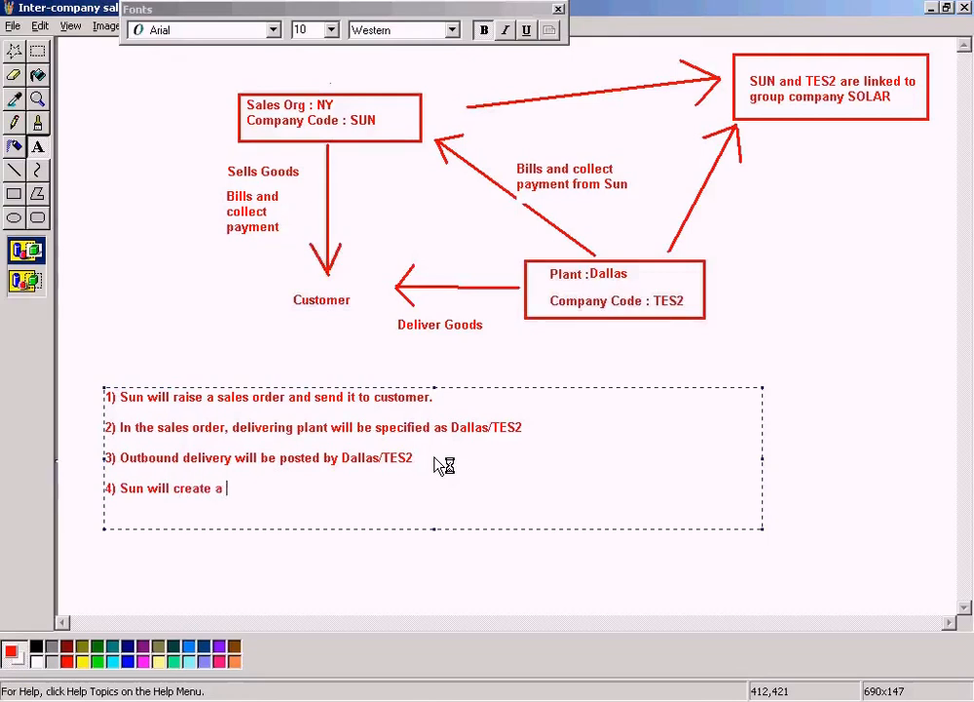
{"action": "type", "text": "billing docu"}
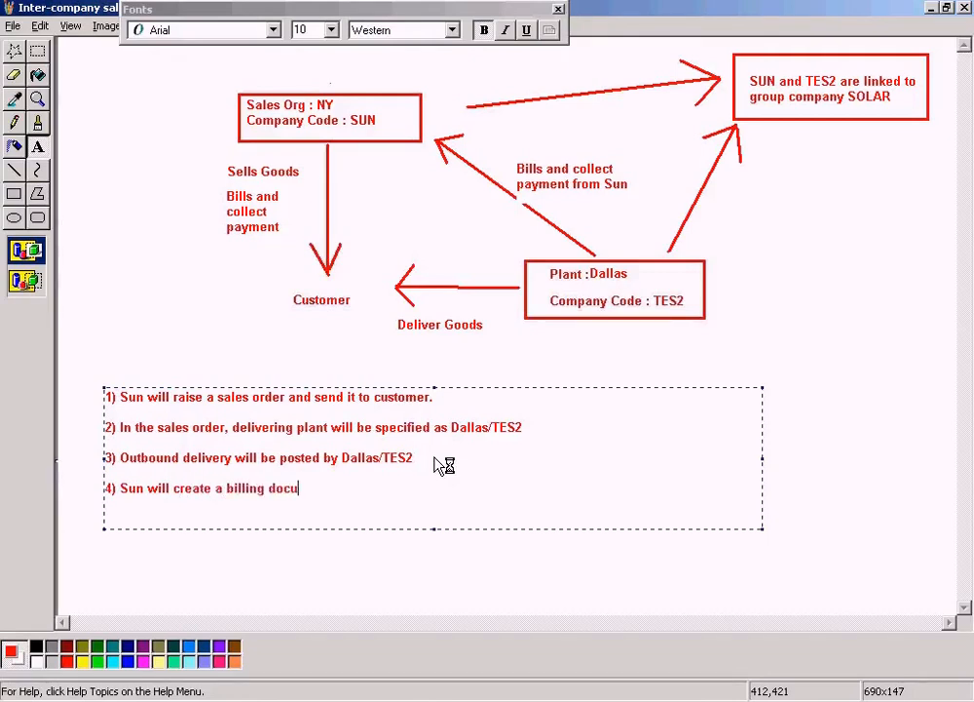
{"action": "type", "text": "ment for cu"}
{"action": "type", "text": "stomer"}
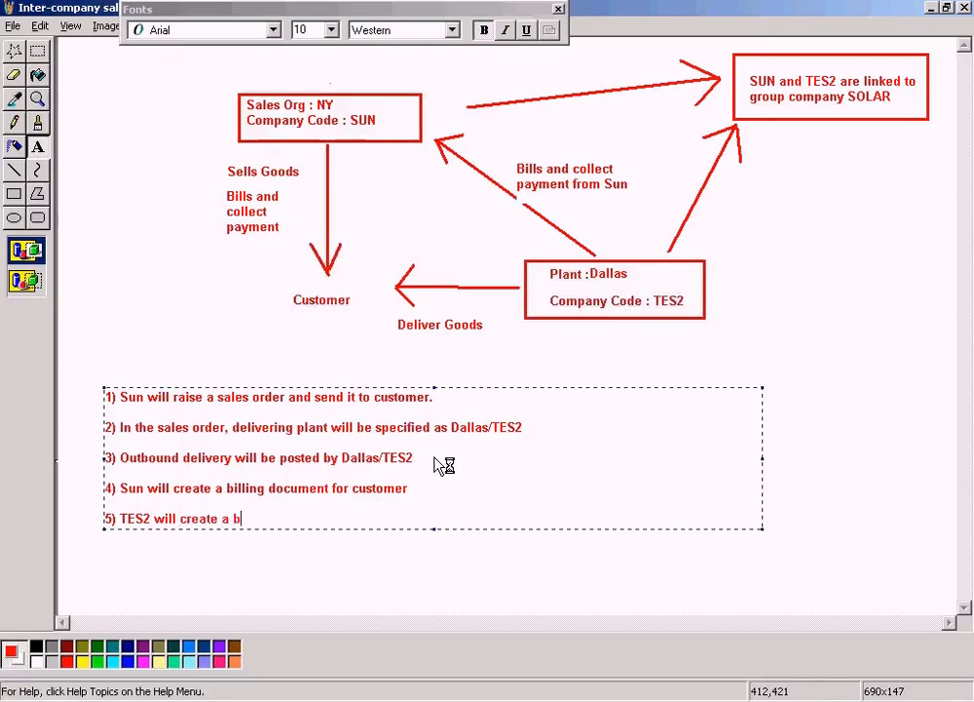
{"action": "type", "text": "ument for SUN"}
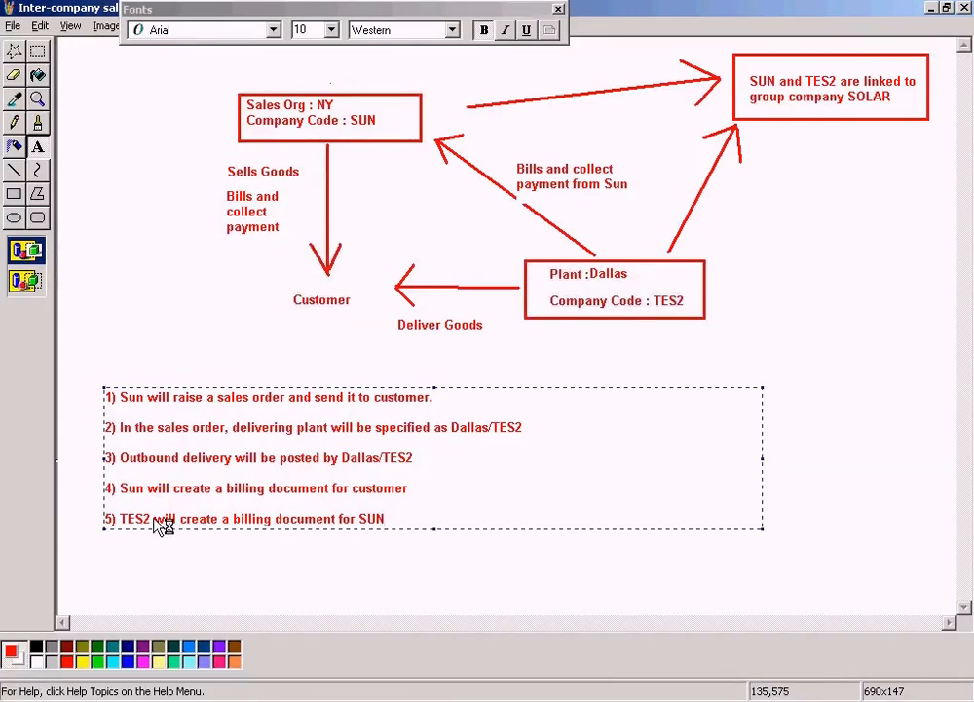
Add the text "from delivery document created in step 3" at the end of process line 4
{"action": "left_click", "coordinate": [365, 545]}
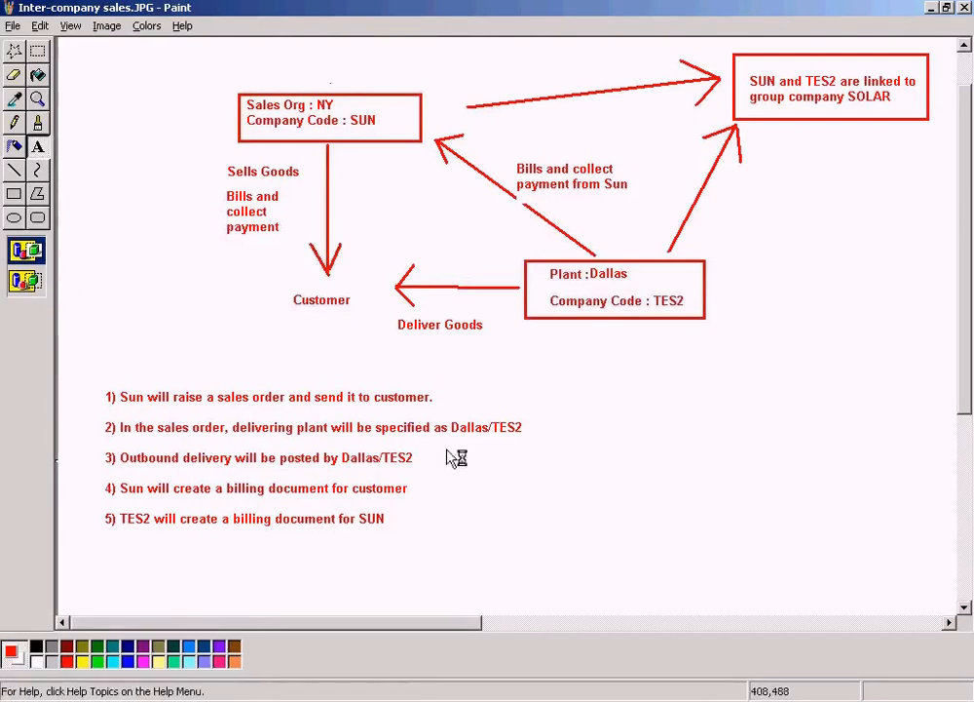
{"action": "left_click_drag", "start_coordinate": [414, 479], "coordinate": [748, 504]}
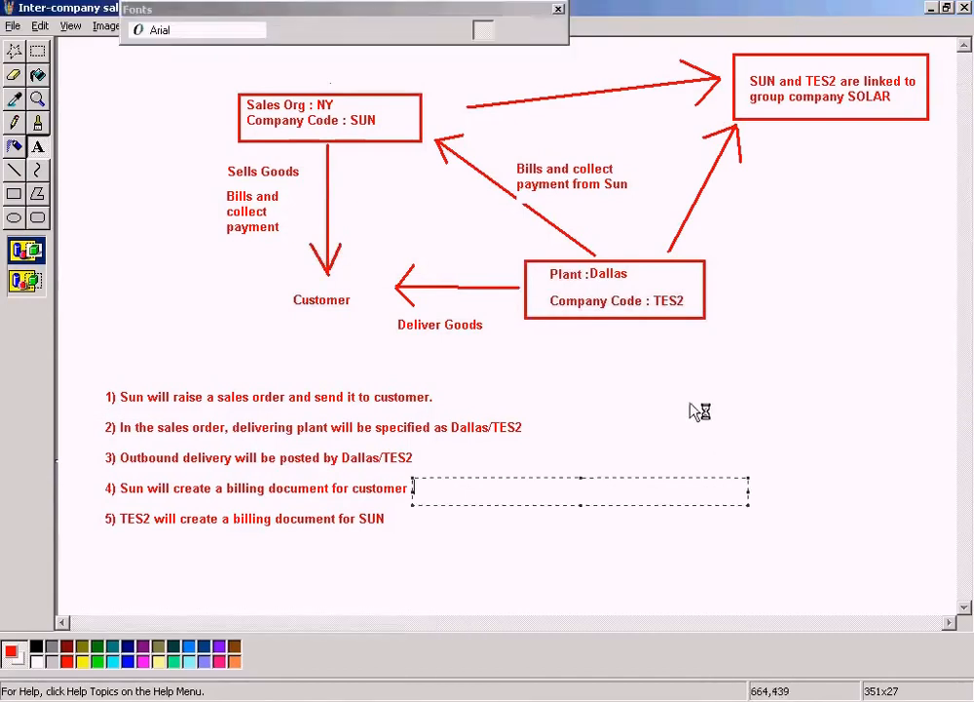
{"action": "type", "text": "from del"}
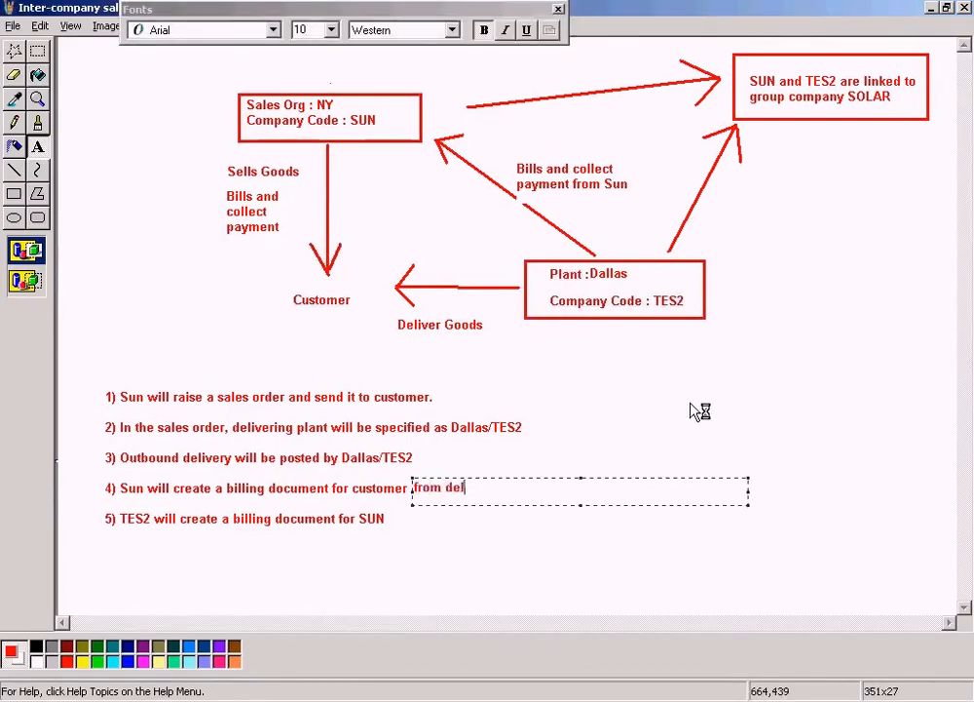
{"action": "type", "text": "ivery document c"}
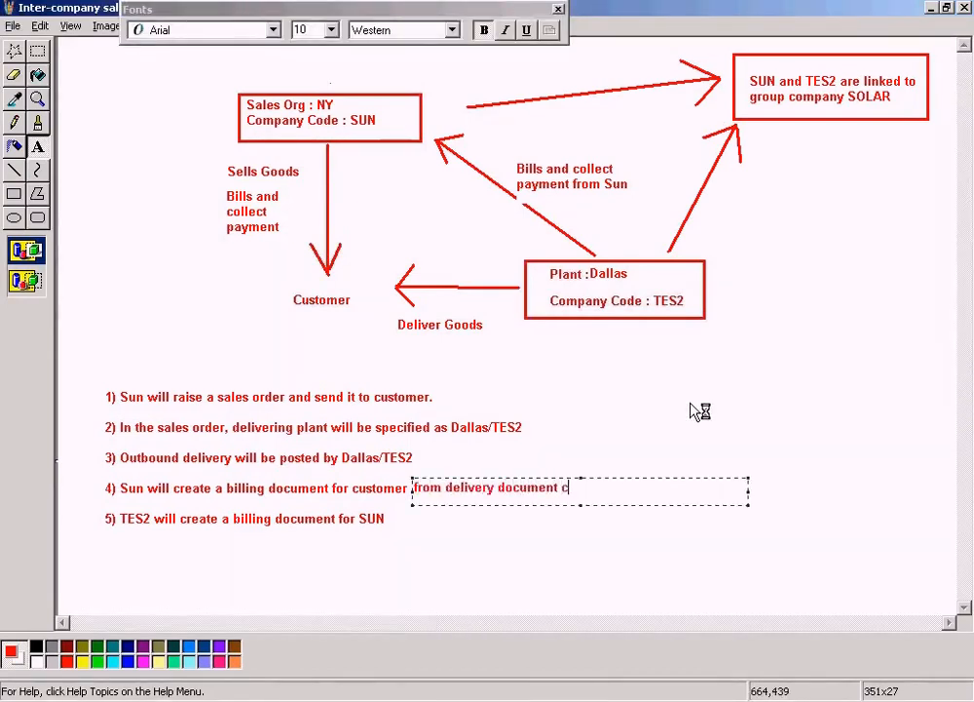
{"action": "type", "text": "reated in tep 3"}
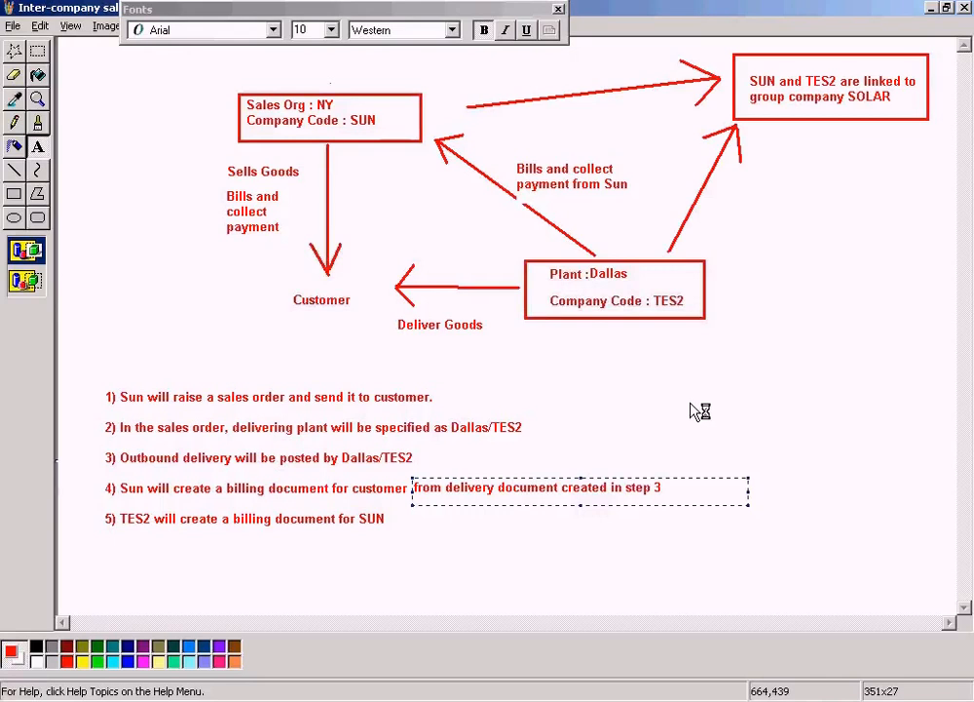
{"action": "left_click", "coordinate": [691, 403]}
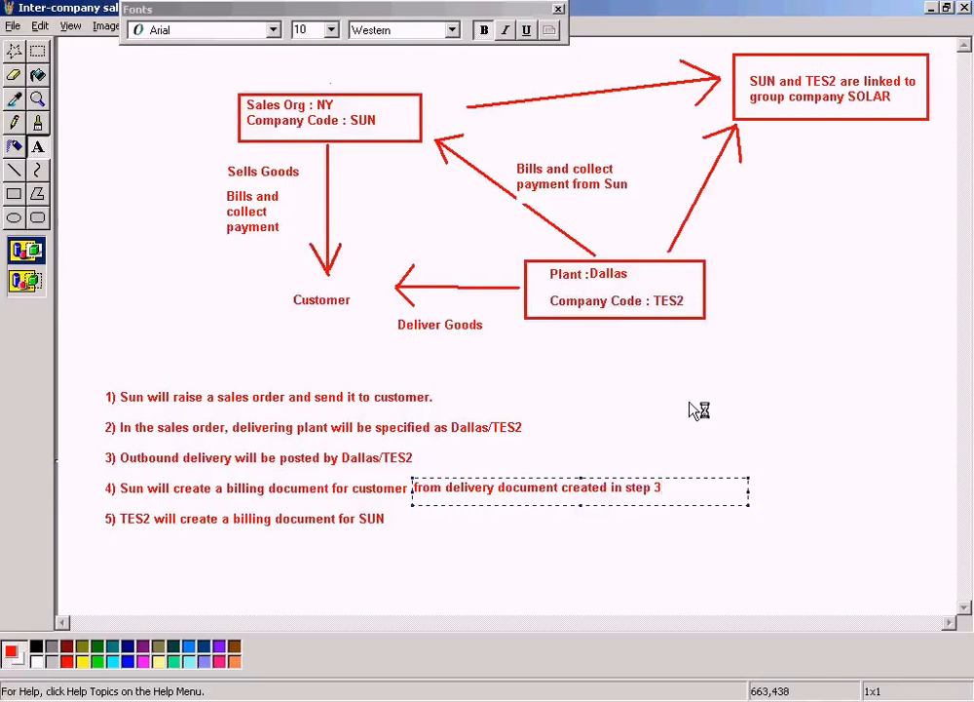
Copy the phrase "from delivery document created in step 3" and place the copy at the end of process line 5
{"action": "left_click", "coordinate": [36, 51]}
{"action": "left_click_drag", "start_coordinate": [411, 479], "coordinate": [672, 494]}
{"action": "key", "text": "ctrl+c"}
{"action": "key", "text": "ctrl+v"}
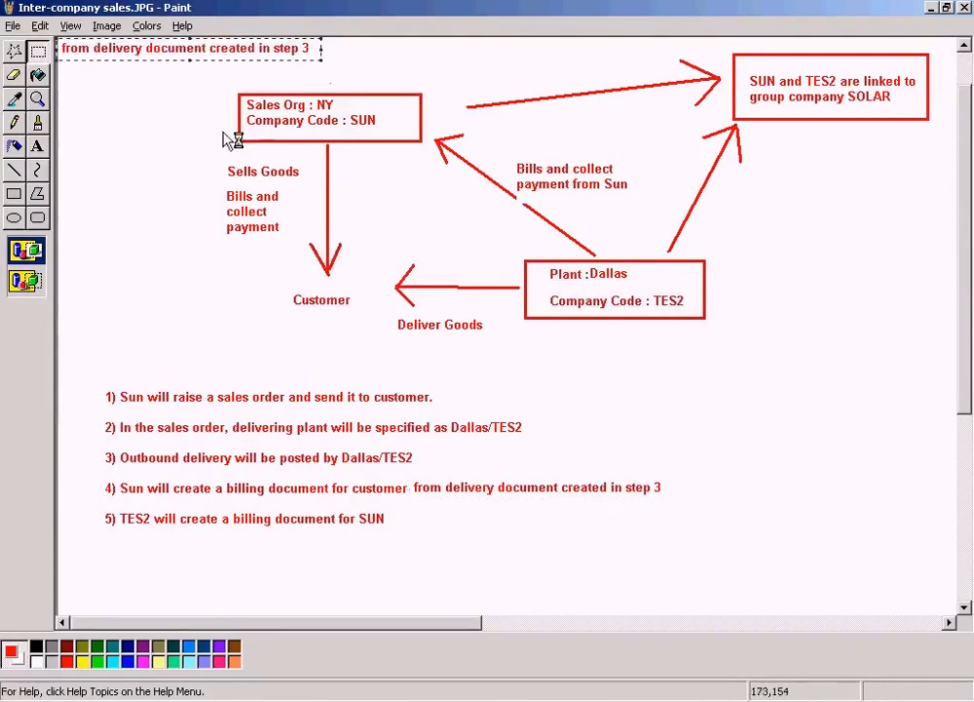
{"action": "left_click_drag", "start_coordinate": [226, 66], "coordinate": [555, 533]}
{"action": "left_click", "coordinate": [651, 430]}
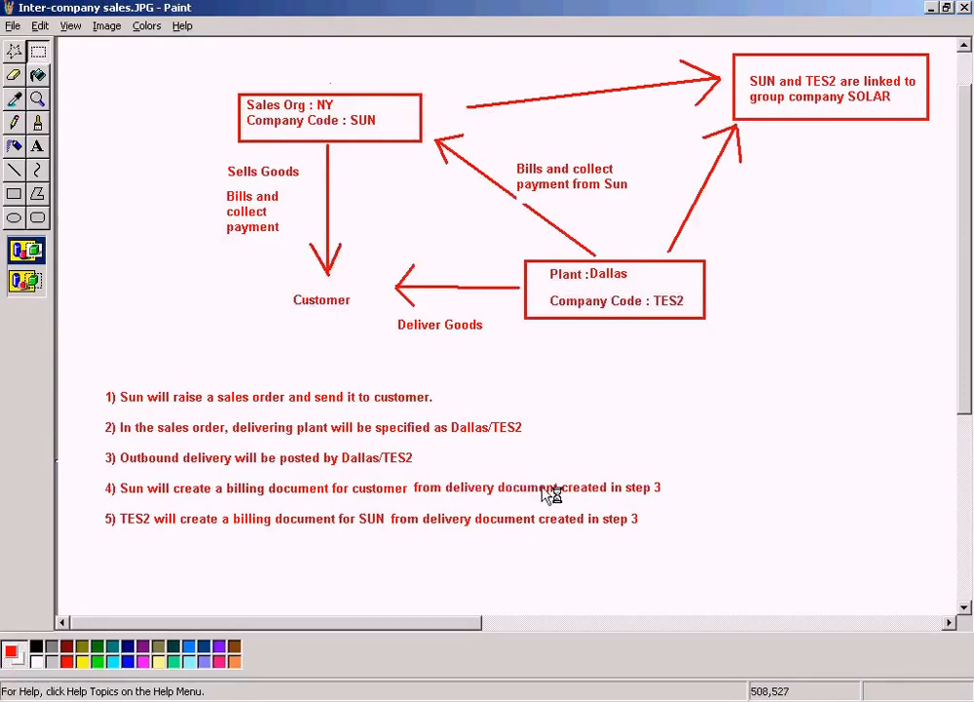
Review process lines 3 and 5 against the customer and company code SUN in the diagram by marking each of them
{"action": "left_click_drag", "start_coordinate": [90, 446], "coordinate": [431, 472]}
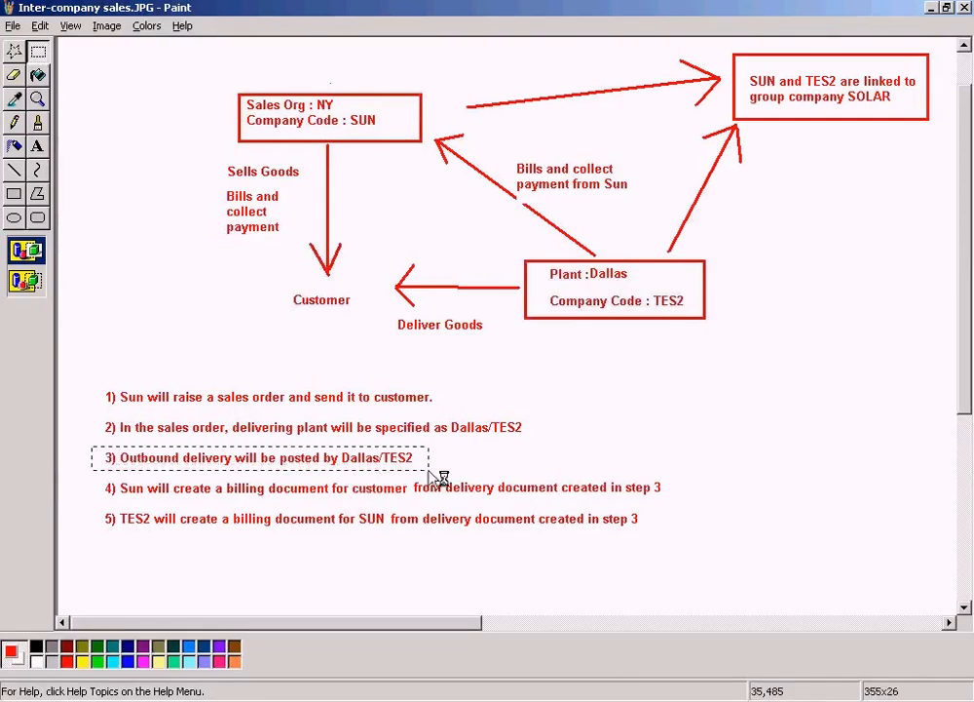
{"action": "left_click", "coordinate": [487, 474]}
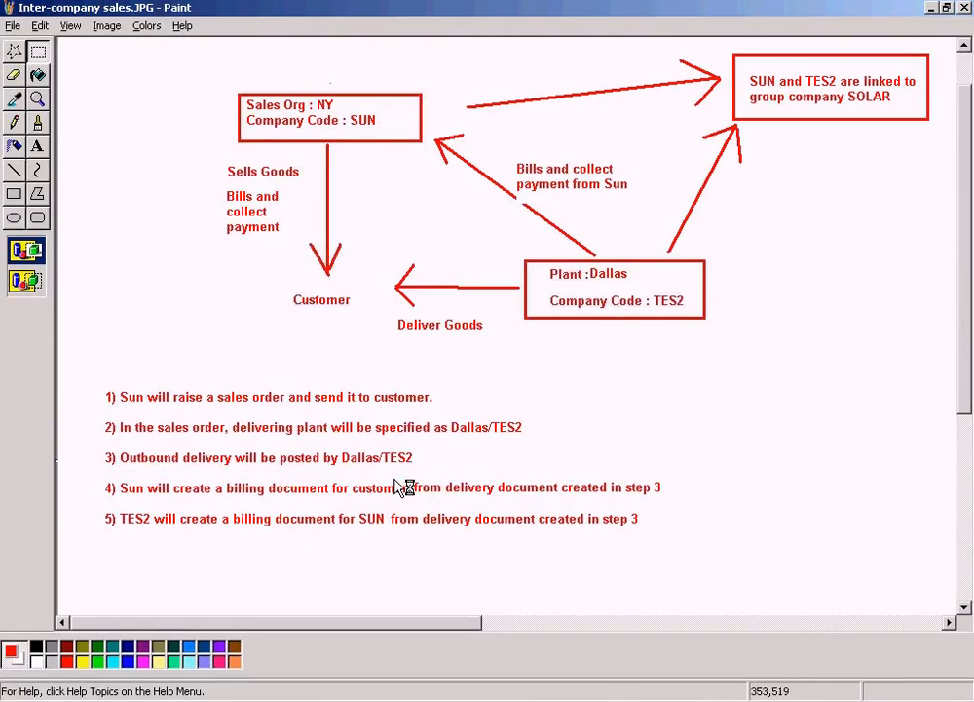
{"action": "left_click_drag", "start_coordinate": [282, 279], "coordinate": [363, 314]}
{"action": "left_click_drag", "start_coordinate": [99, 508], "coordinate": [402, 534]}
{"action": "left_click_drag", "start_coordinate": [270, 280], "coordinate": [364, 317]}
{"action": "left_click_drag", "start_coordinate": [100, 505], "coordinate": [671, 537]}
{"action": "left_click_drag", "start_coordinate": [348, 99], "coordinate": [382, 137]}
{"action": "left_click_drag", "start_coordinate": [283, 280], "coordinate": [357, 314]}
{"action": "left_click", "coordinate": [425, 280]}
{"action": "left_click_drag", "start_coordinate": [376, 135], "coordinate": [379, 135]}
{"action": "left_click_drag", "start_coordinate": [286, 278], "coordinate": [377, 324]}
{"action": "left_click_drag", "start_coordinate": [346, 102], "coordinate": [386, 132]}
{"action": "left_click", "coordinate": [258, 693]}
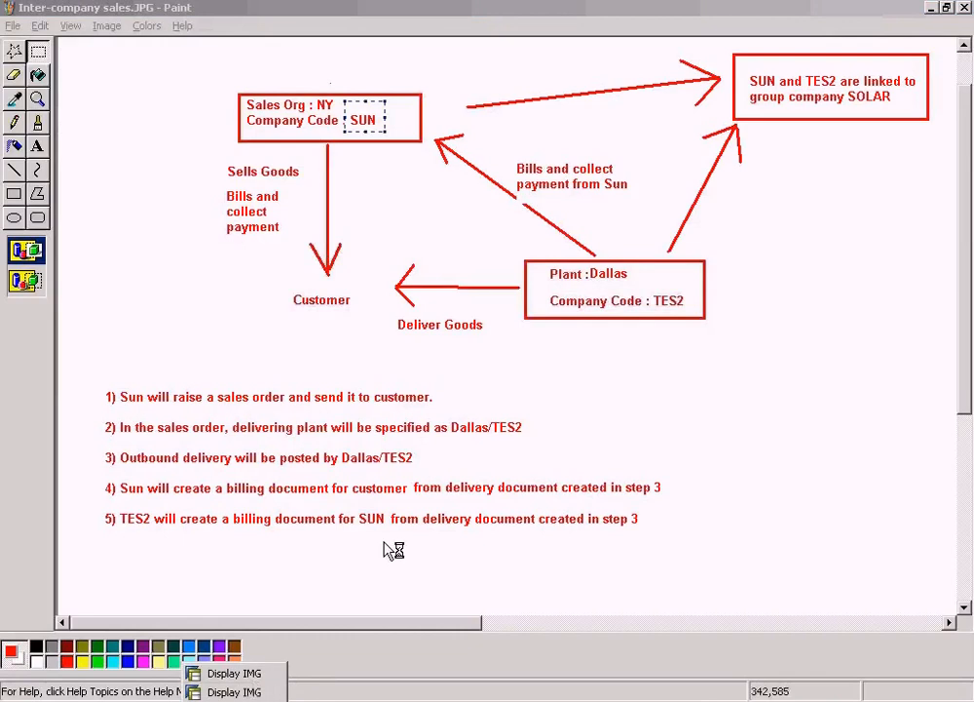
{"action": "left_click", "coordinate": [551, 396]}
{"action": "left_click_drag", "start_coordinate": [283, 284], "coordinate": [378, 336]}
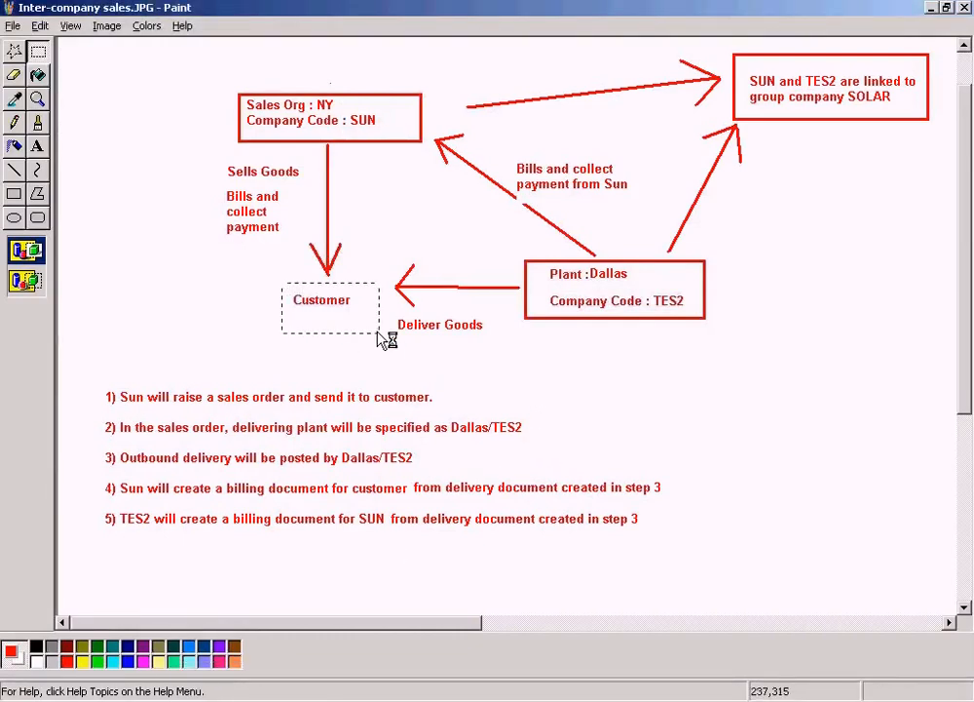
{"action": "left_click_drag", "start_coordinate": [349, 107], "coordinate": [387, 146]}
Switch to the SAP Display IMG window and collapse the Definition node under Enterprise Structure
{"action": "left_click", "coordinate": [243, 700]}
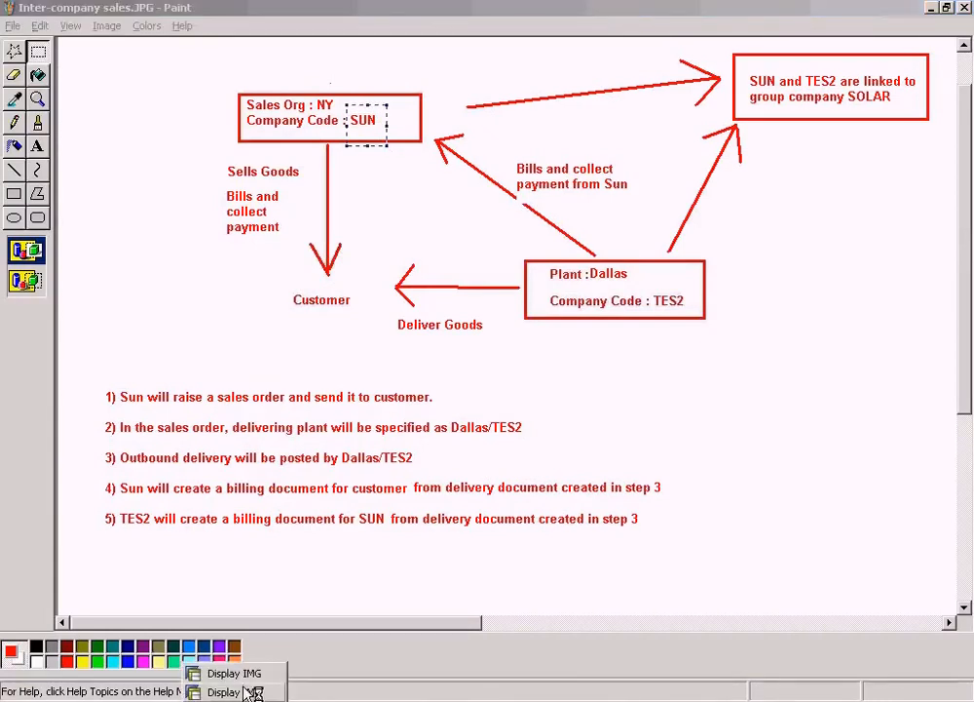
{"action": "left_click", "coordinate": [251, 692]}
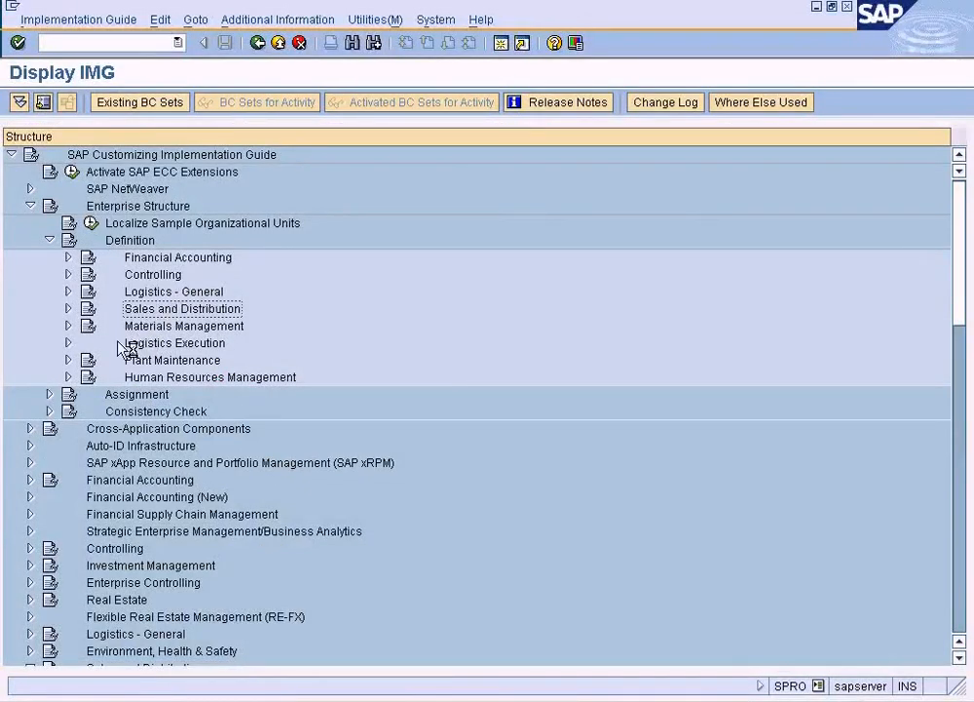
{"action": "left_click", "coordinate": [68, 309]}
{"action": "left_click", "coordinate": [69, 309]}
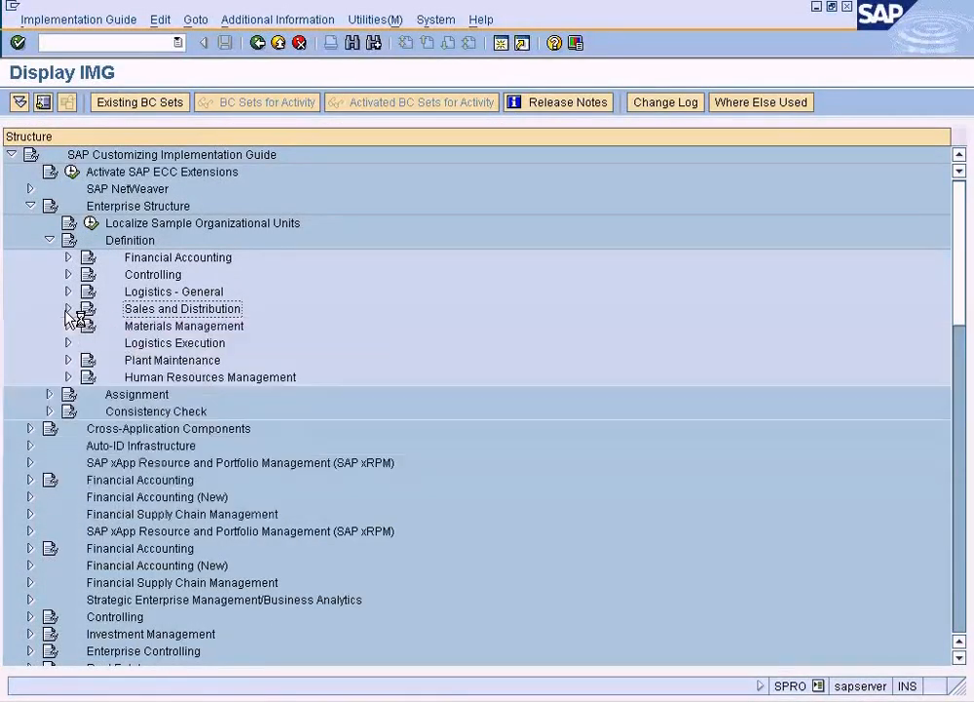
{"action": "left_click", "coordinate": [49, 240]}
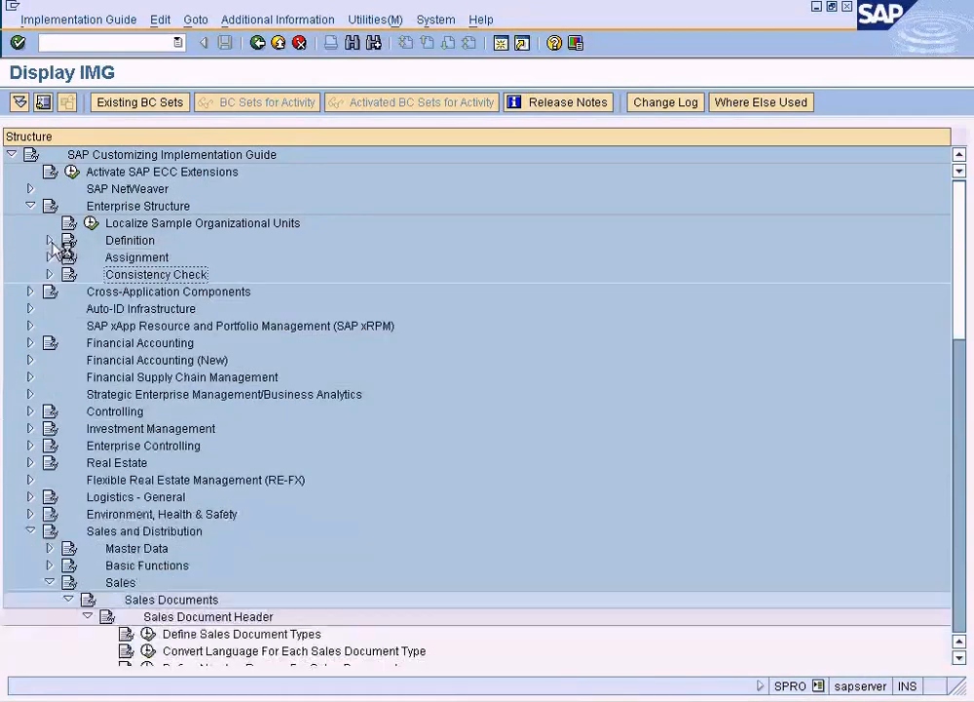
Collapse Sales Documents under Sales and Distribution and expand Billing down to the Intercompany Billing activities
{"action": "left_click_drag", "start_coordinate": [963, 276], "coordinate": [964, 369]}
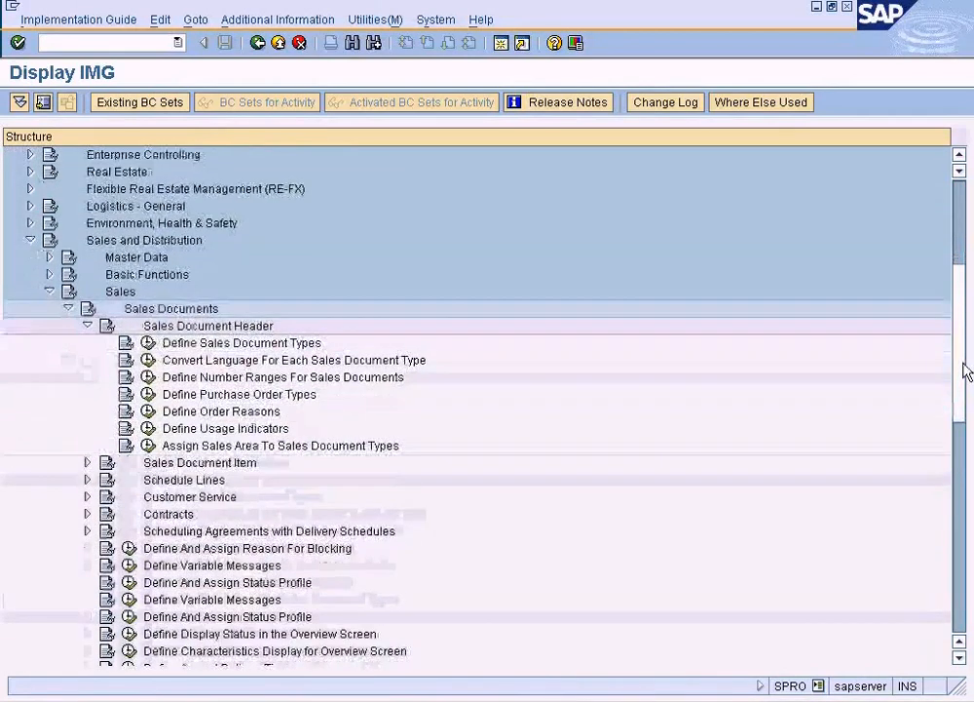
{"action": "left_click", "coordinate": [89, 309]}
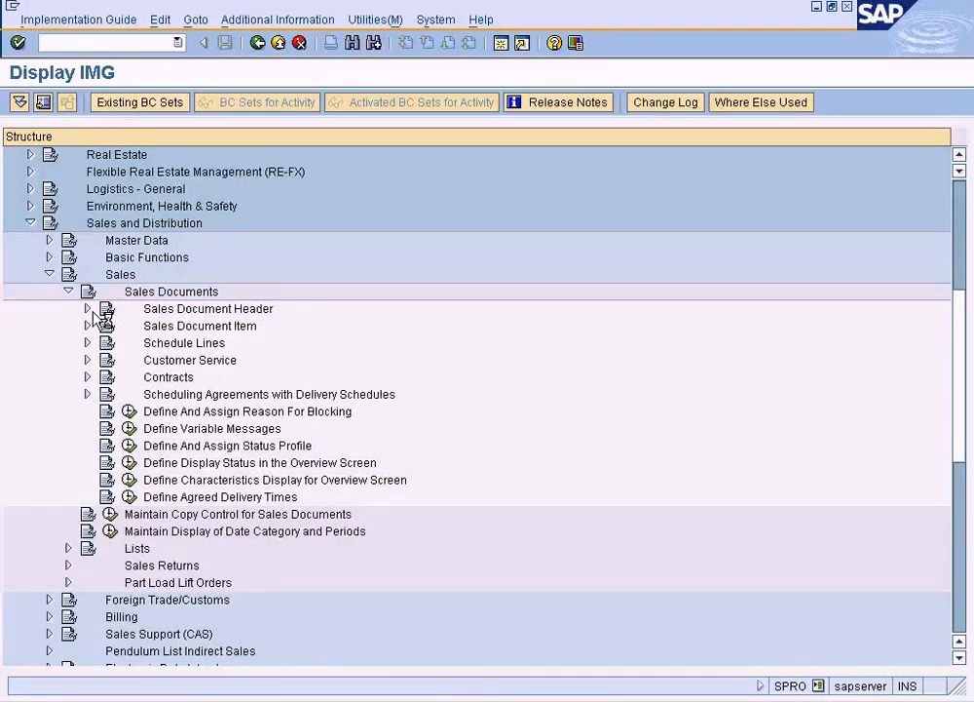
{"action": "left_click", "coordinate": [69, 292]}
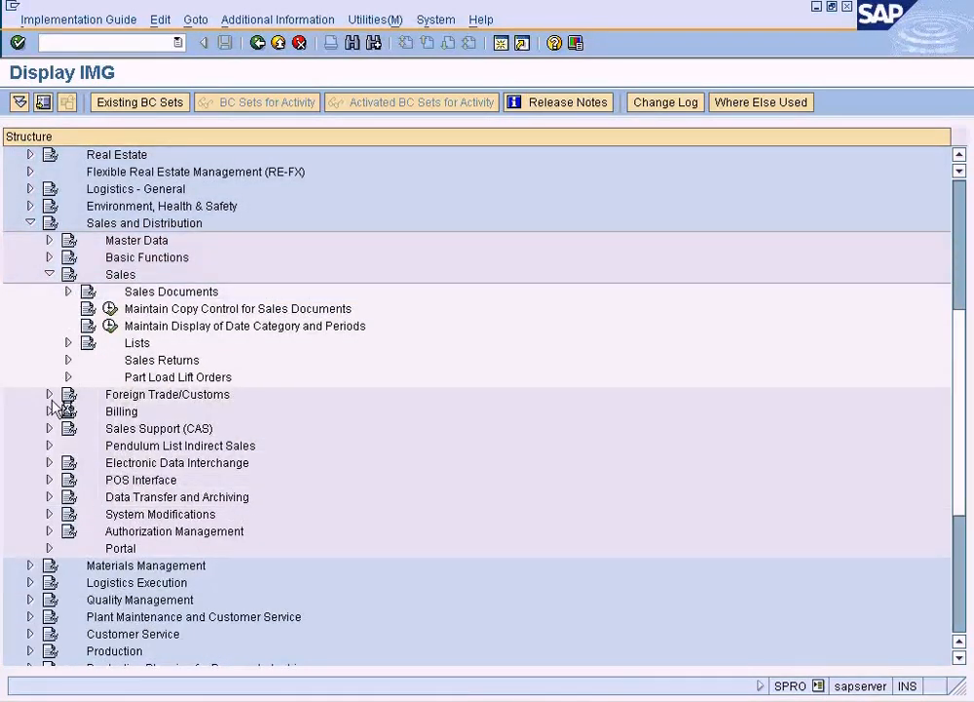
{"action": "left_click", "coordinate": [49, 411]}
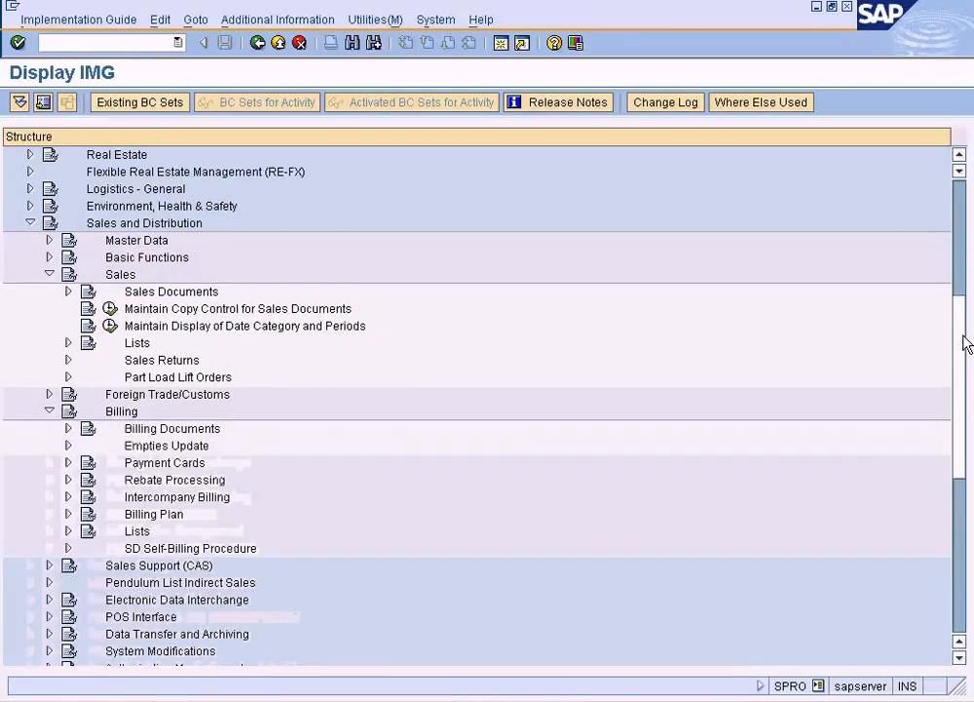
{"action": "scroll", "coordinate": [964, 346], "scroll_direction": "down", "scroll_amount": 1}
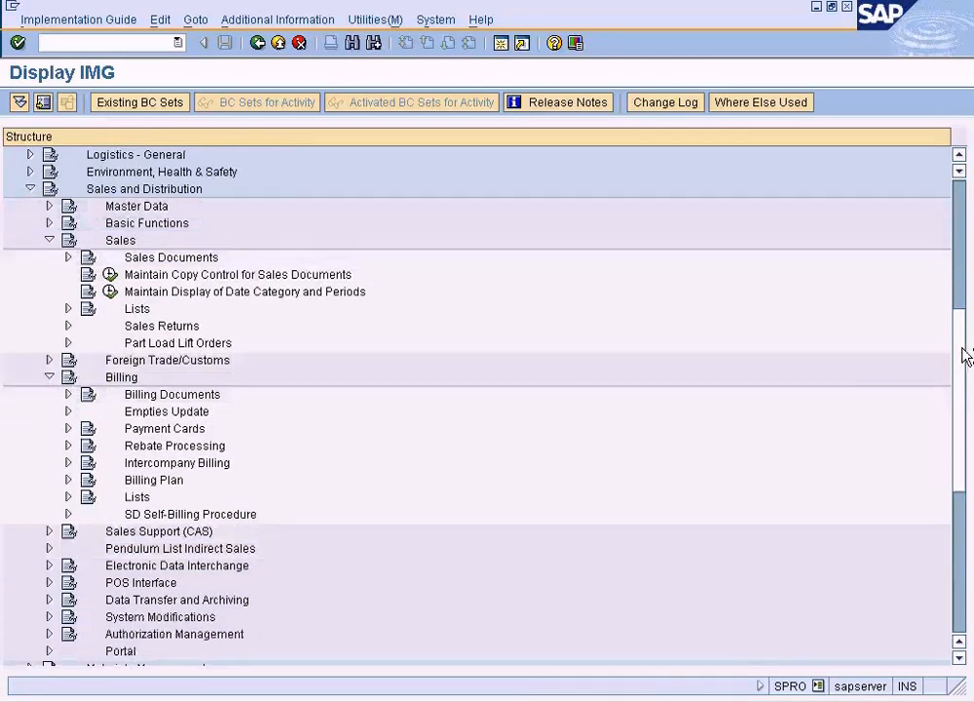
{"action": "left_click", "coordinate": [69, 462]}
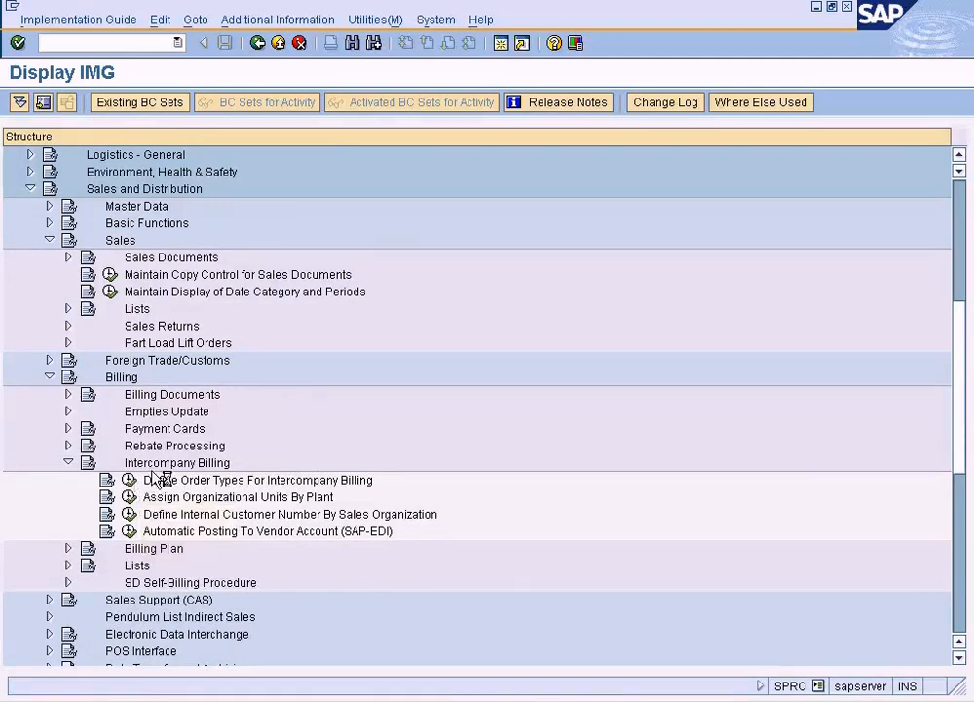
Examine the billing type assigned to Promotion Order in Define Order Types For Intercompany Billing and return to the IMG
{"action": "left_click", "coordinate": [49, 240]}
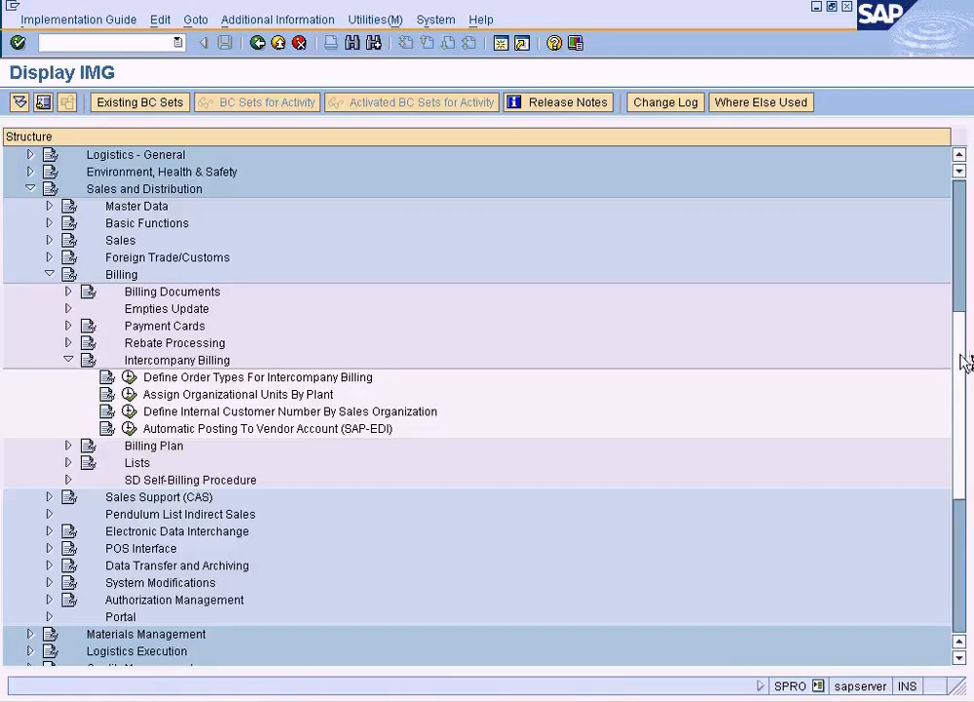
{"action": "scroll", "coordinate": [963, 351], "scroll_direction": "up", "scroll_amount": 1}
{"action": "scroll", "coordinate": [964, 346], "scroll_direction": "up", "scroll_amount": 1}
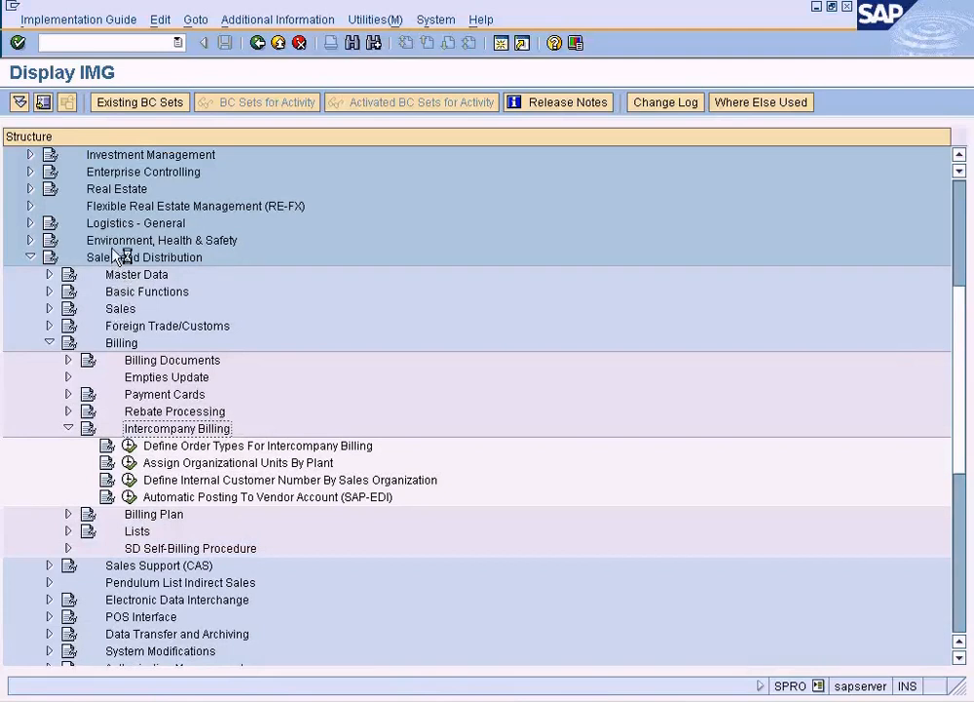
{"action": "left_click", "coordinate": [130, 446]}
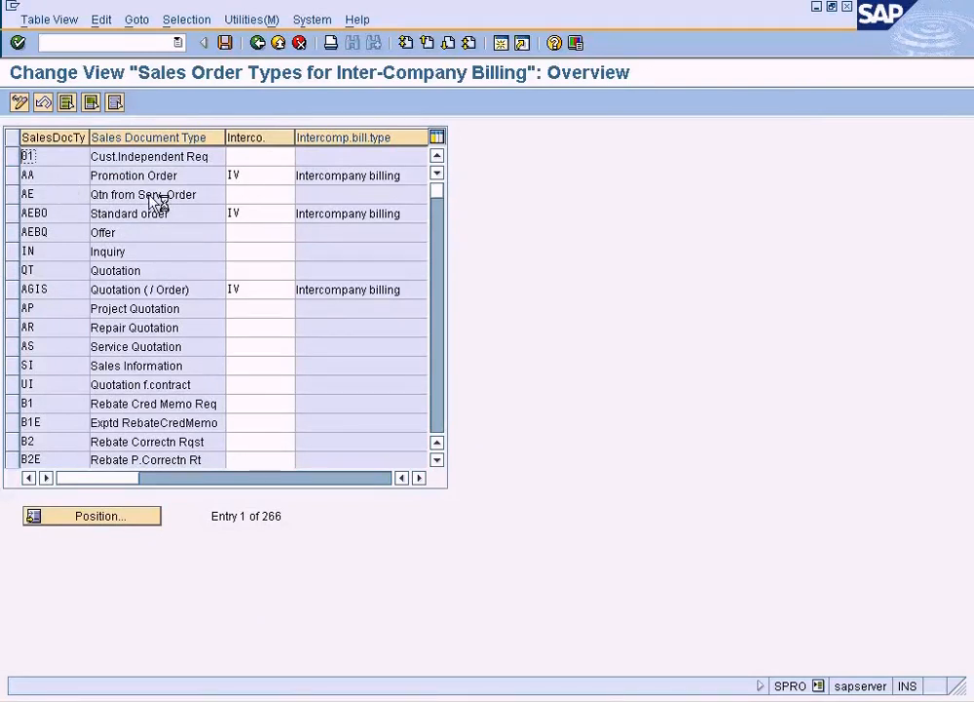
{"action": "left_click", "coordinate": [277, 179]}
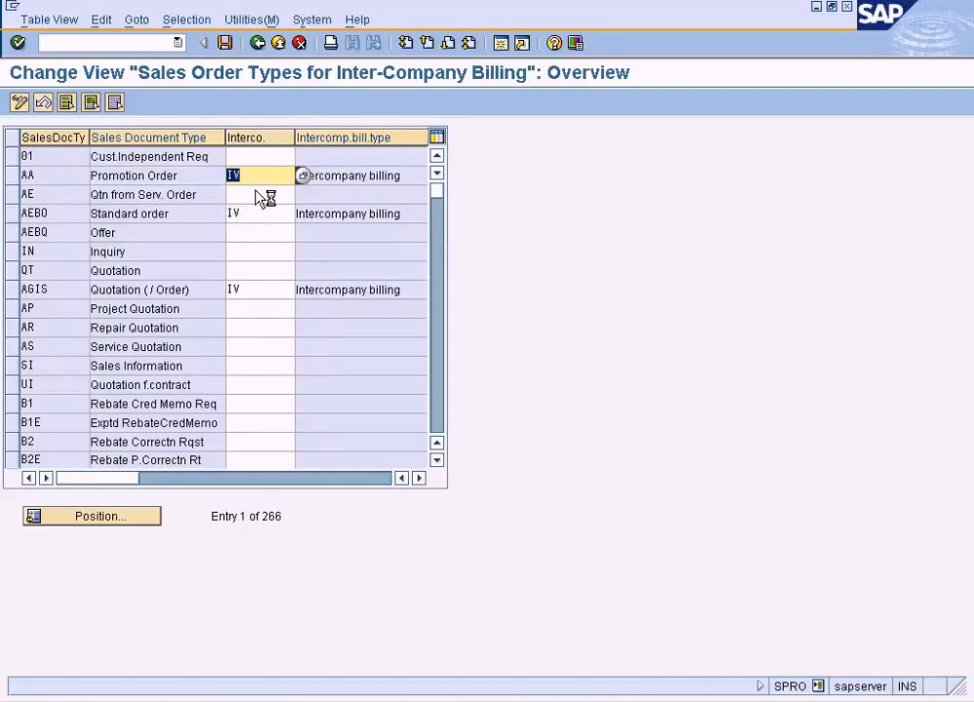
{"action": "left_click", "coordinate": [275, 43]}
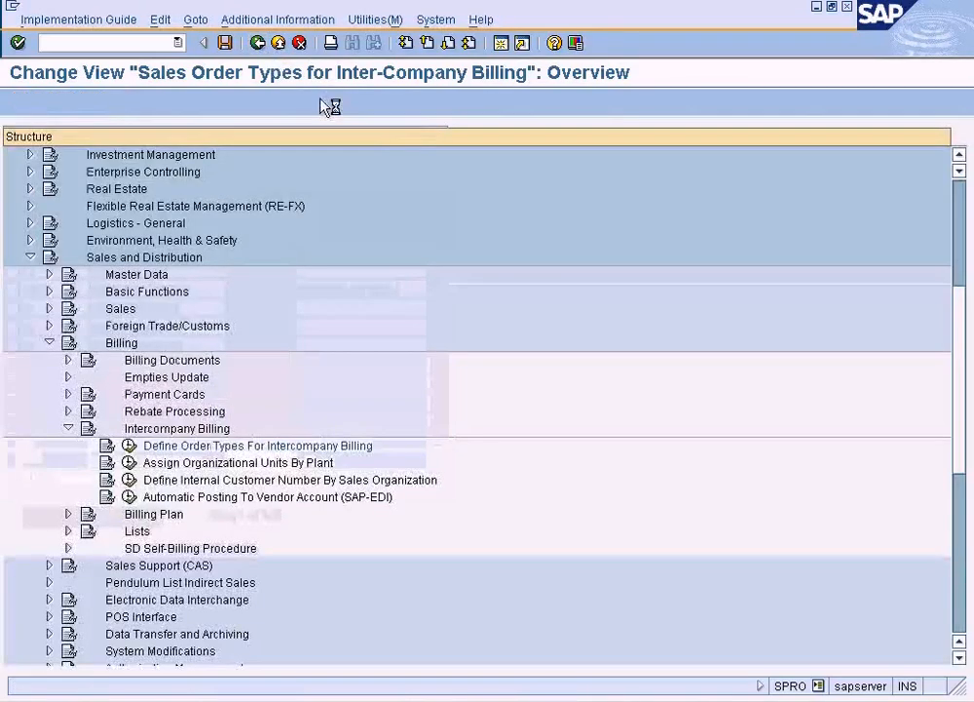
Expand Sales, Sales Documents and Sales Document Header under Sales and Distribution and open Define Sales Document Types
{"action": "left_click", "coordinate": [49, 274]}
{"action": "left_click", "coordinate": [50, 292]}
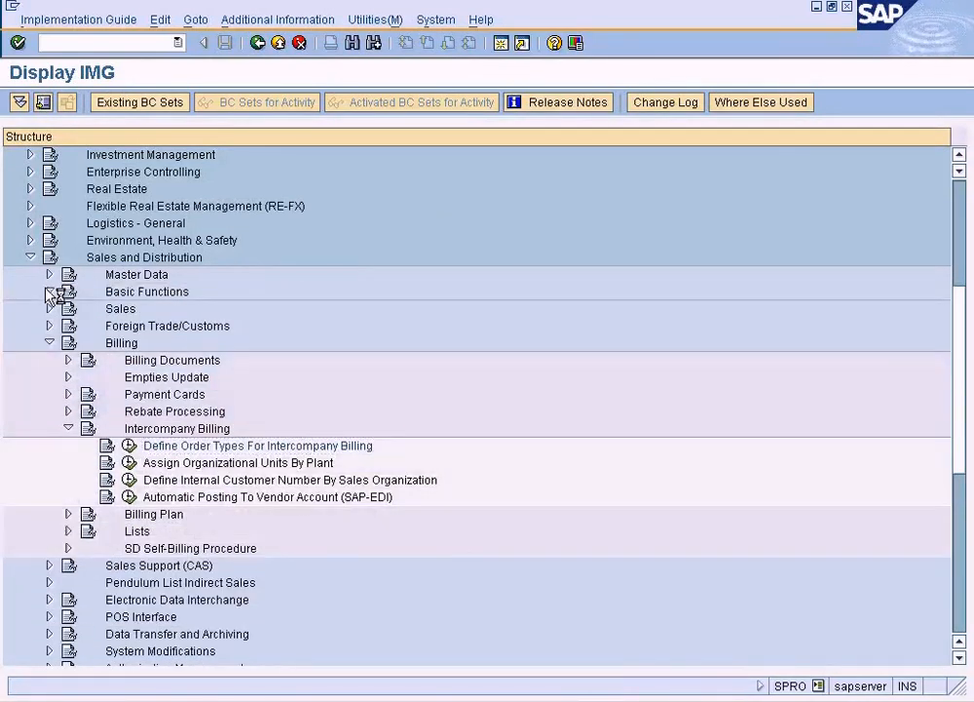
{"action": "left_click", "coordinate": [50, 291]}
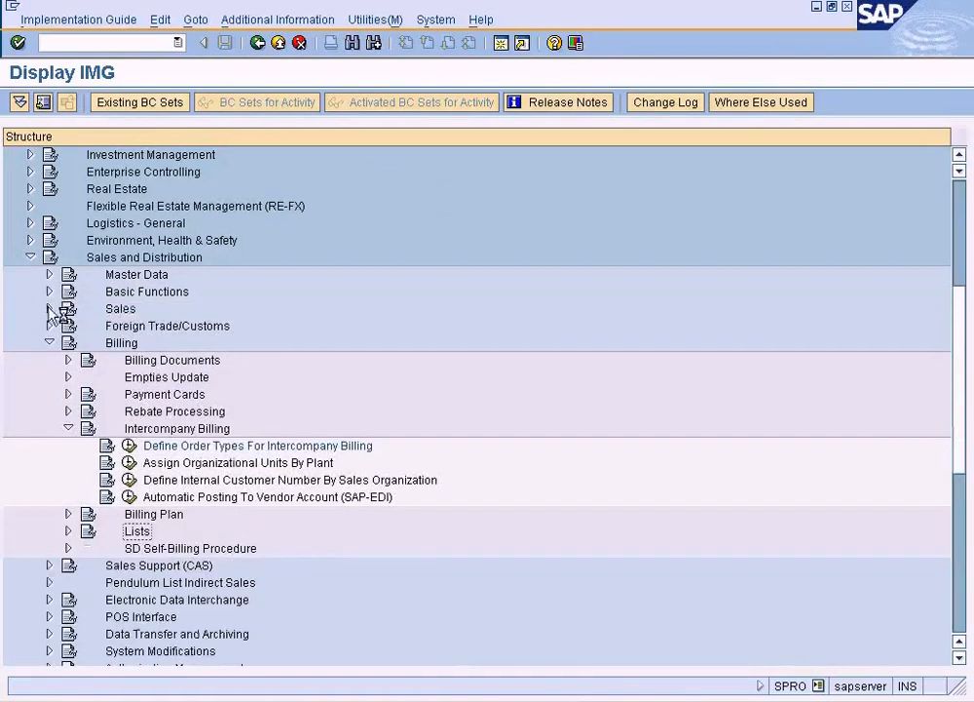
{"action": "left_click", "coordinate": [50, 308]}
{"action": "left_click", "coordinate": [68, 325]}
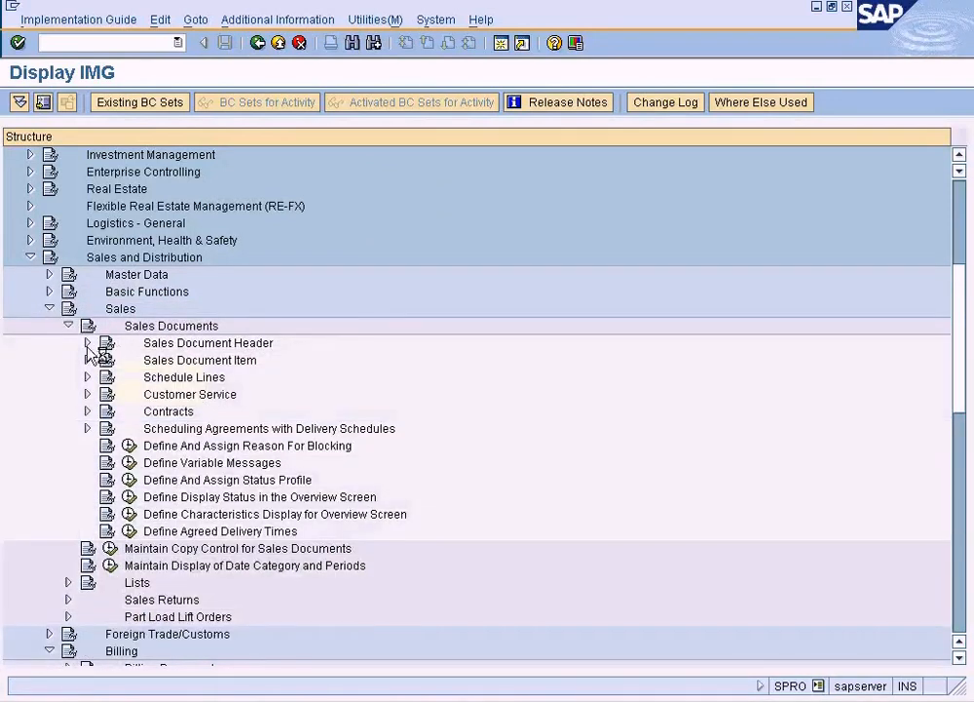
{"action": "left_click", "coordinate": [87, 343]}
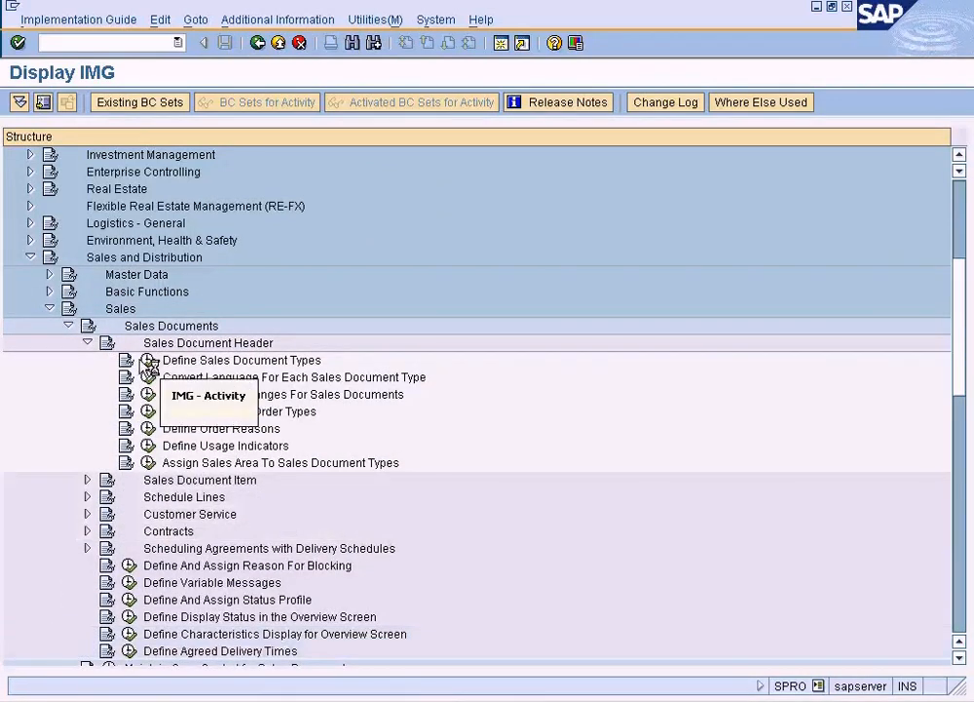
{"action": "left_click", "coordinate": [148, 359]}
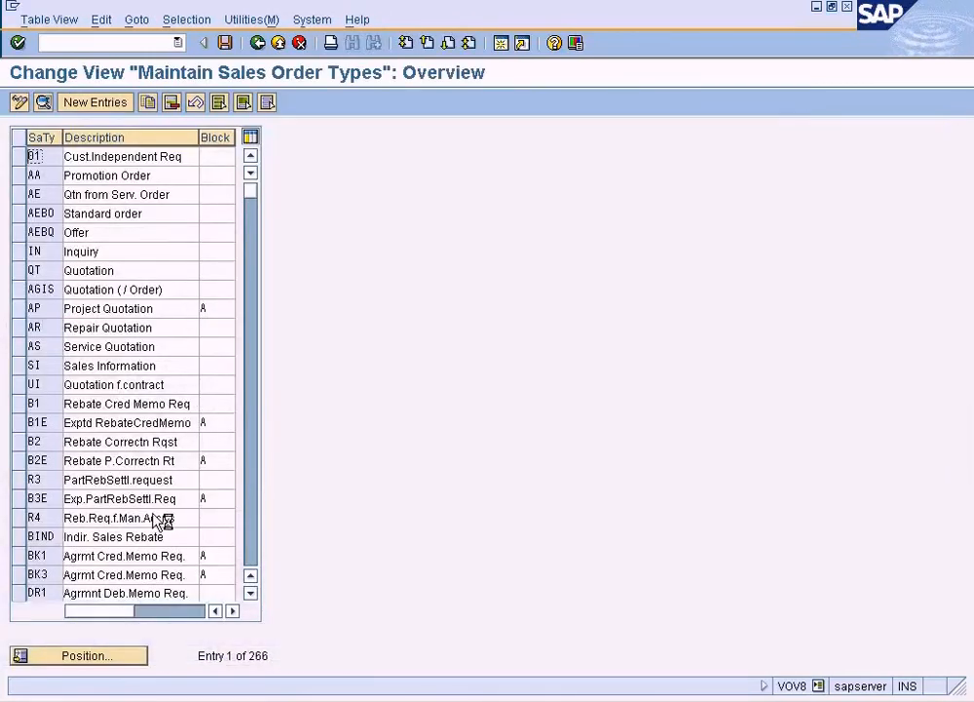
Look up sales document type IV in the sales order types list and return to the IMG
{"action": "left_click", "coordinate": [102, 659]}
{"action": "type", "text": "1V"}
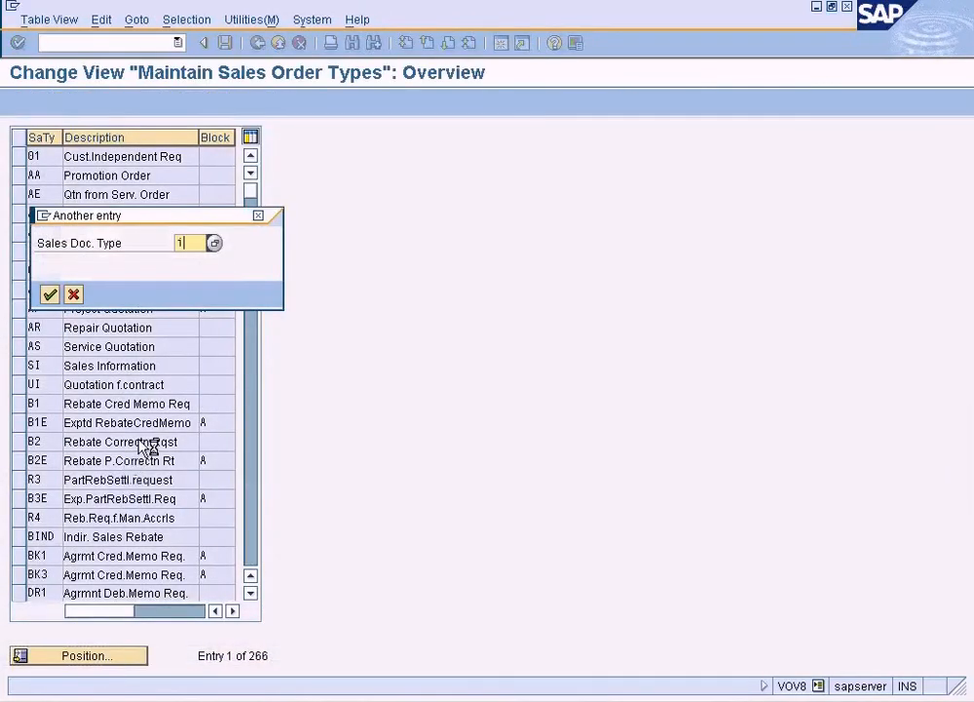
{"action": "key", "text": "Return"}
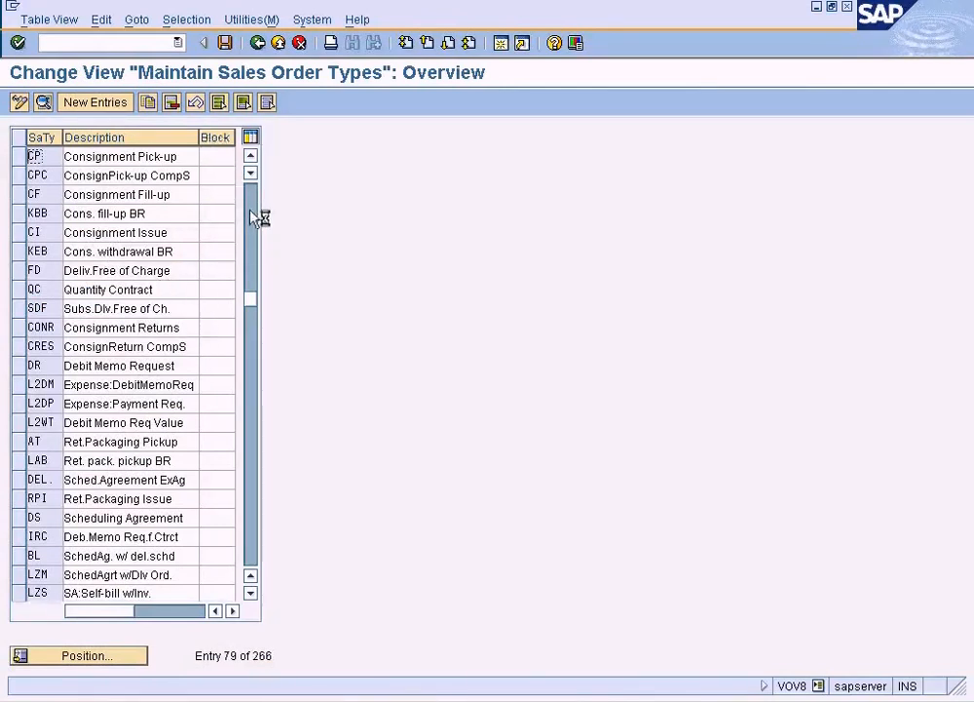
{"action": "left_click", "coordinate": [258, 44]}
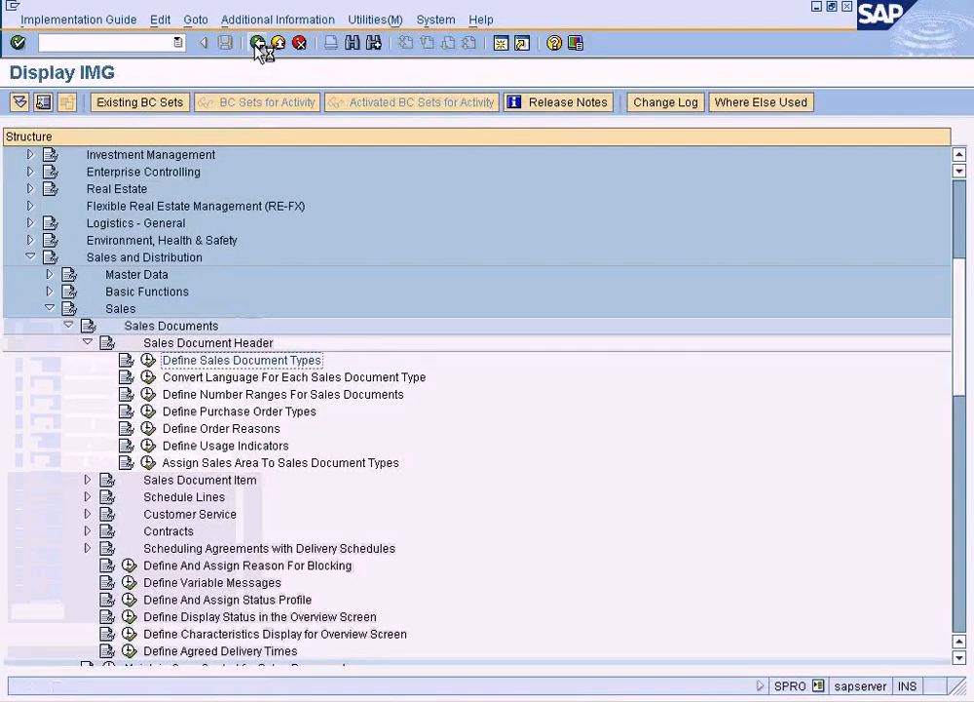
Collapse Sales Documents, expand Billing Documents under Billing and open the Define Billing Types activity
{"action": "left_click", "coordinate": [68, 326]}
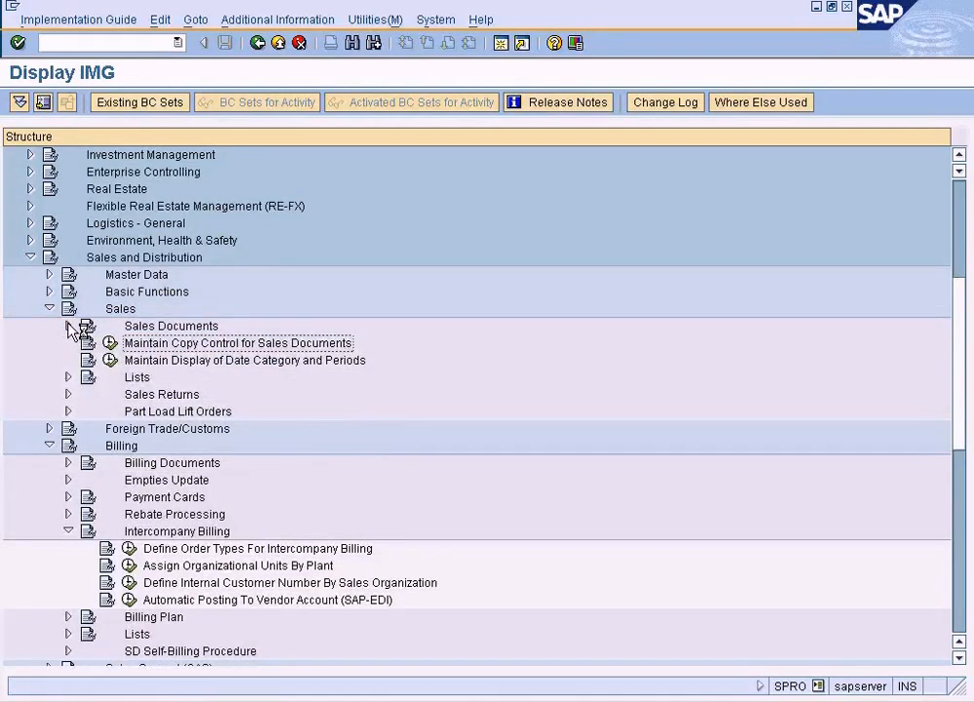
{"action": "left_click", "coordinate": [68, 462]}
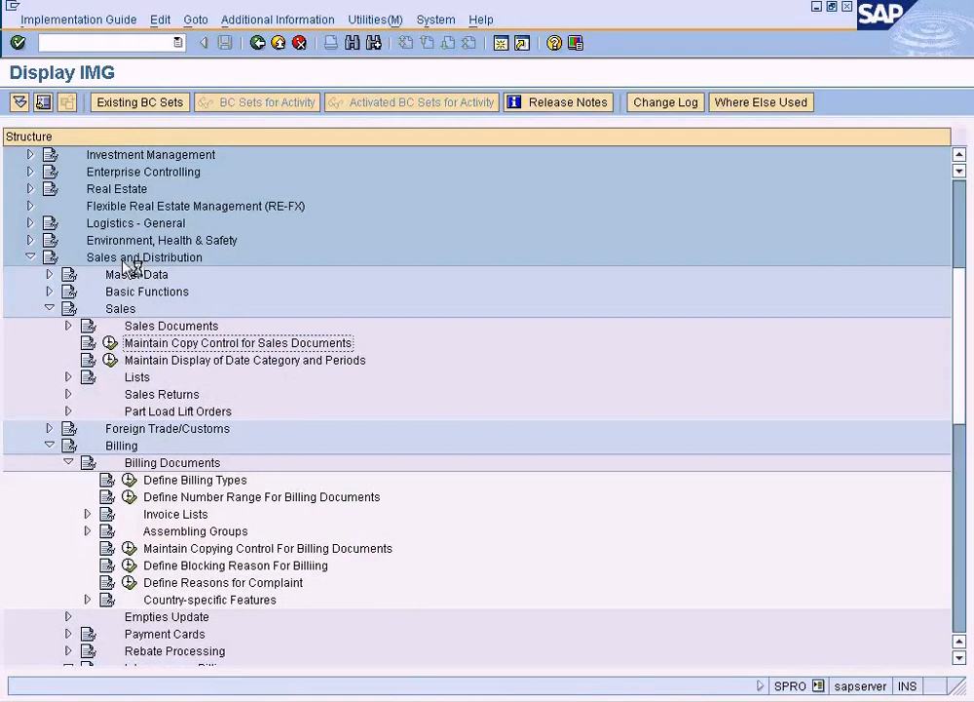
{"action": "left_click", "coordinate": [156, 464]}
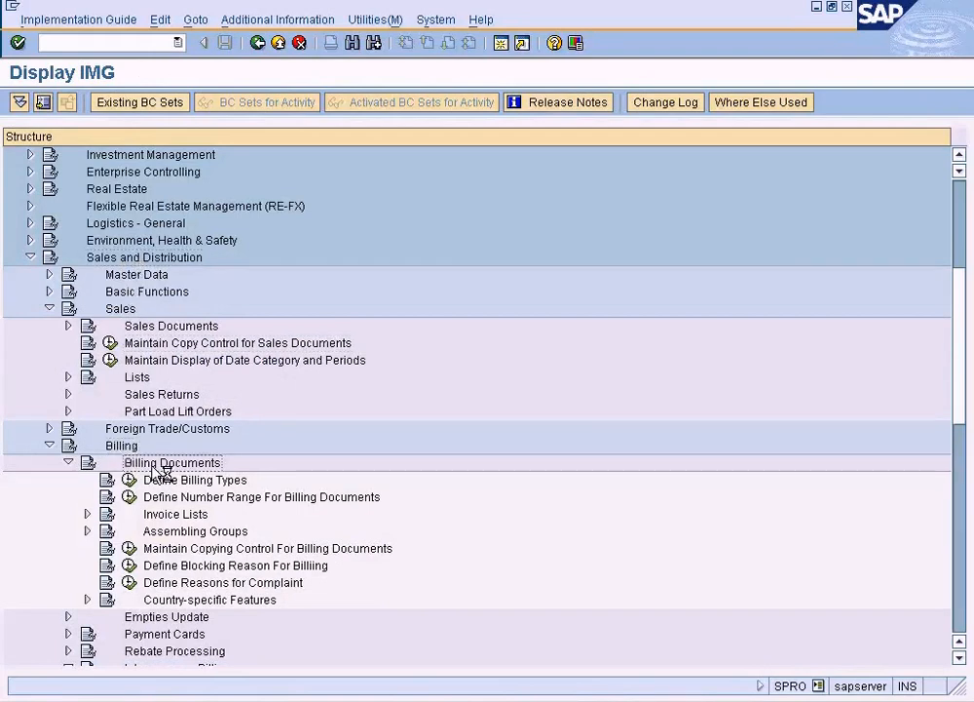
{"action": "left_click", "coordinate": [144, 482]}
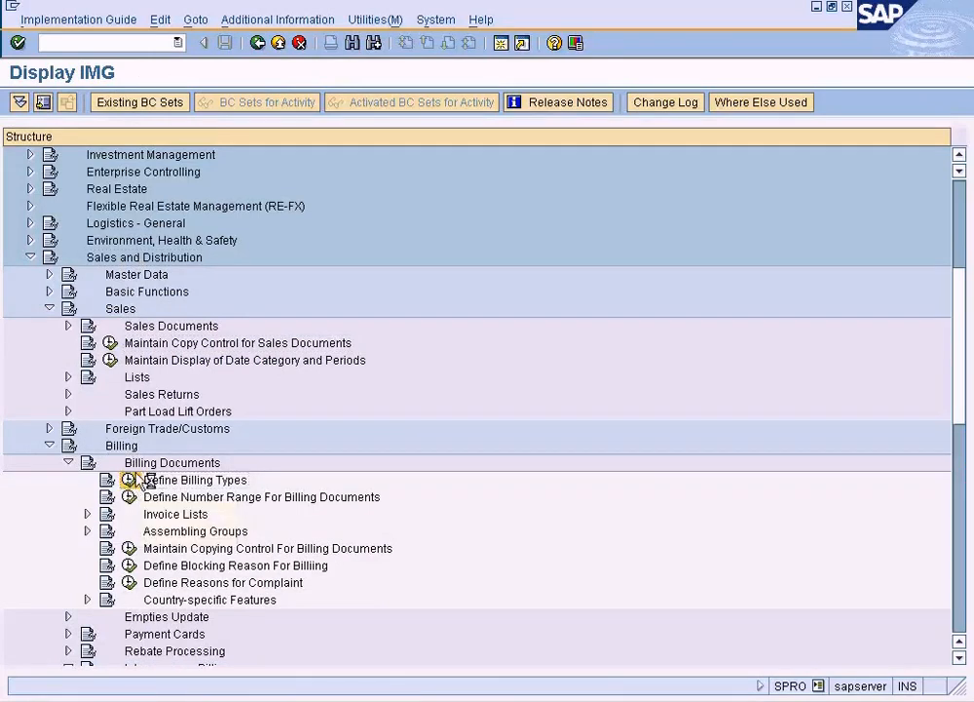
{"action": "double_click", "coordinate": [166, 207]}
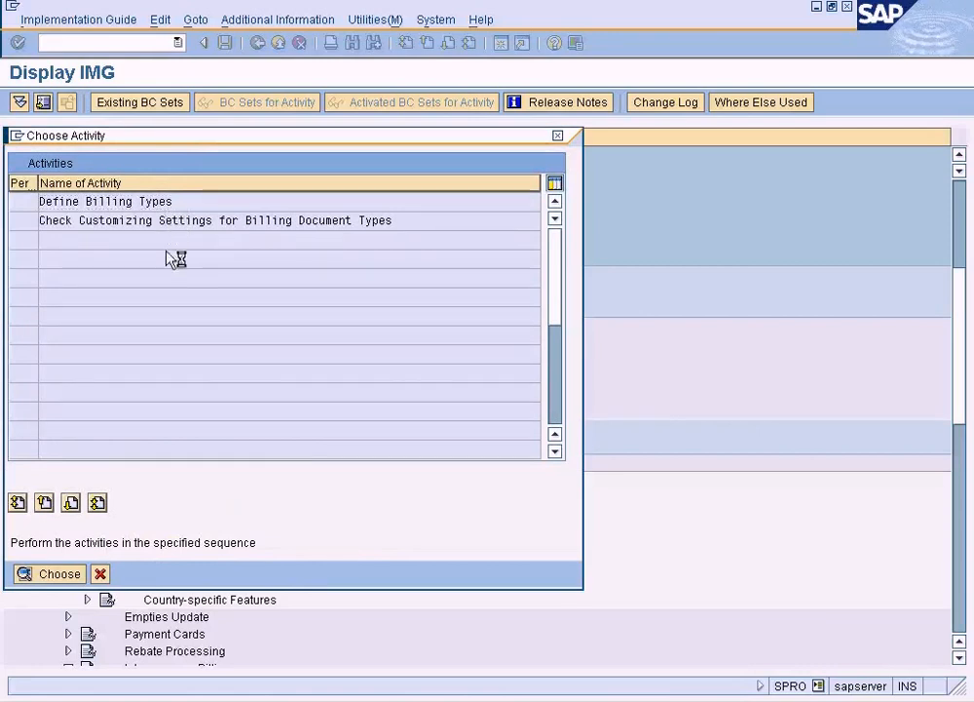
Find billing type IV in the billing document types list, open its details and review all its settings
{"action": "left_click", "coordinate": [98, 535]}
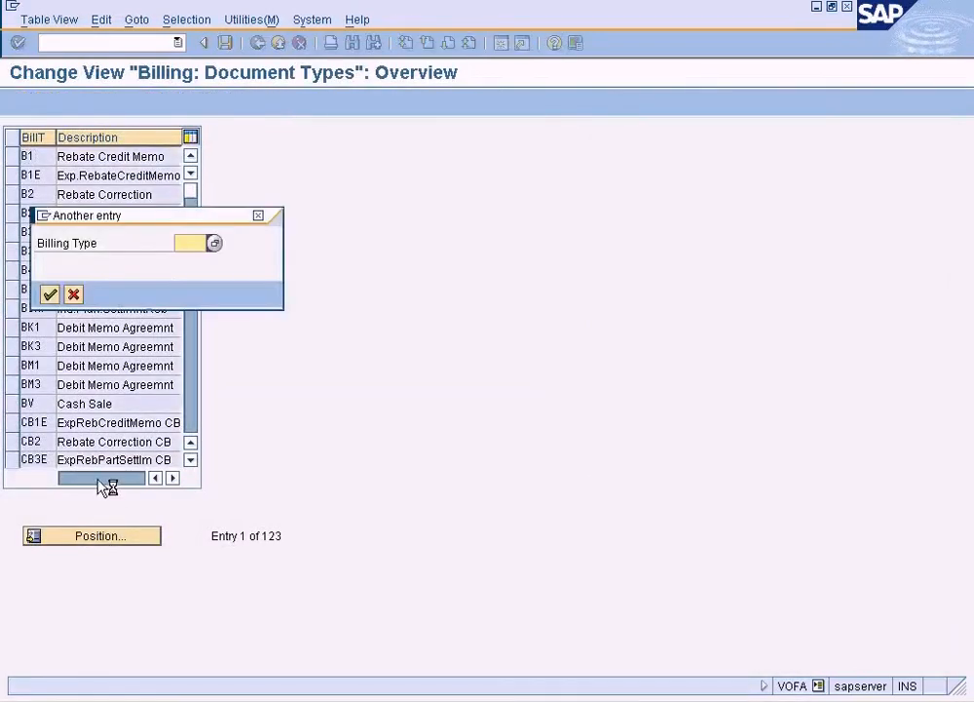
{"action": "type", "text": "iv"}
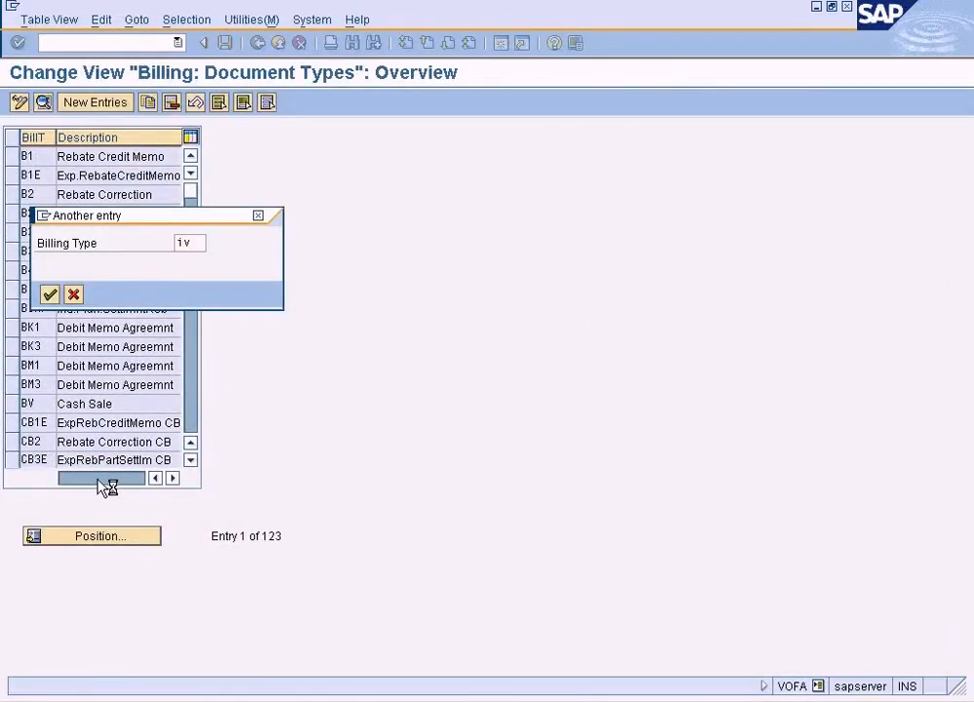
{"action": "key", "text": "Return"}
{"action": "double_click", "coordinate": [91, 161]}
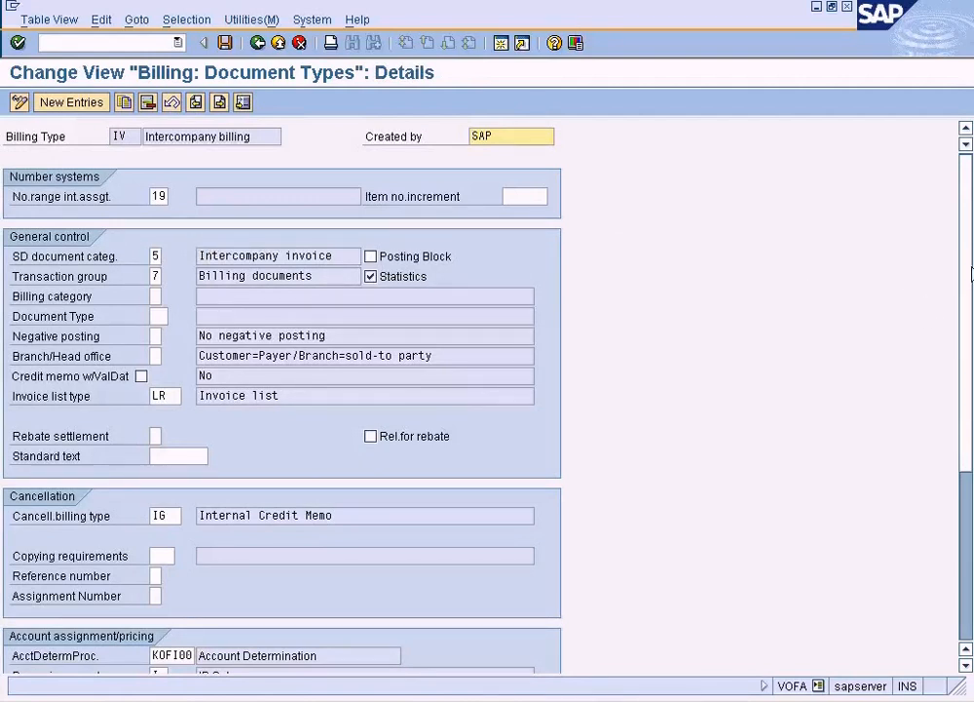
{"action": "scroll", "coordinate": [972, 277], "scroll_direction": "down", "scroll_amount": 1}
{"action": "scroll", "coordinate": [971, 277], "scroll_direction": "down", "scroll_amount": 5}
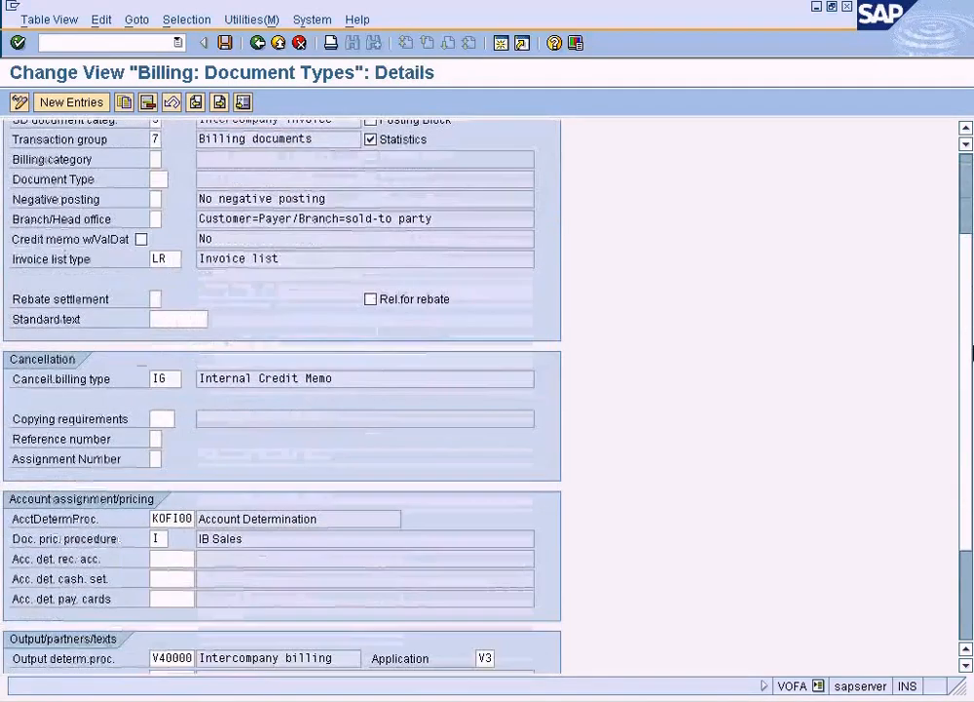
{"action": "scroll", "coordinate": [971, 375], "scroll_direction": "down", "scroll_amount": 4}
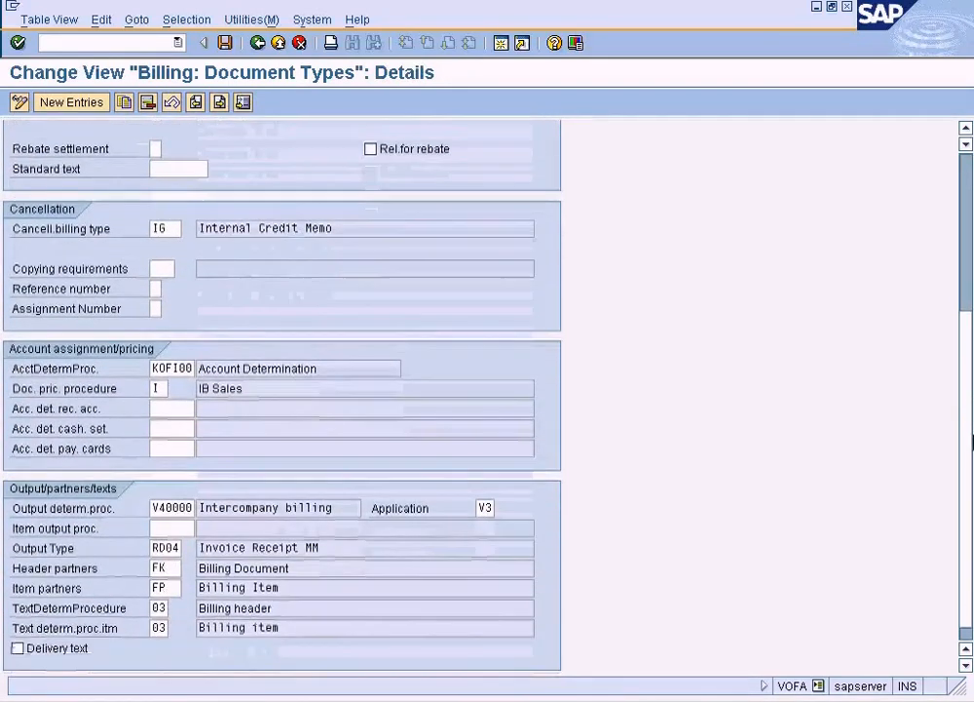
{"action": "scroll", "coordinate": [972, 409], "scroll_direction": "up", "scroll_amount": 5}
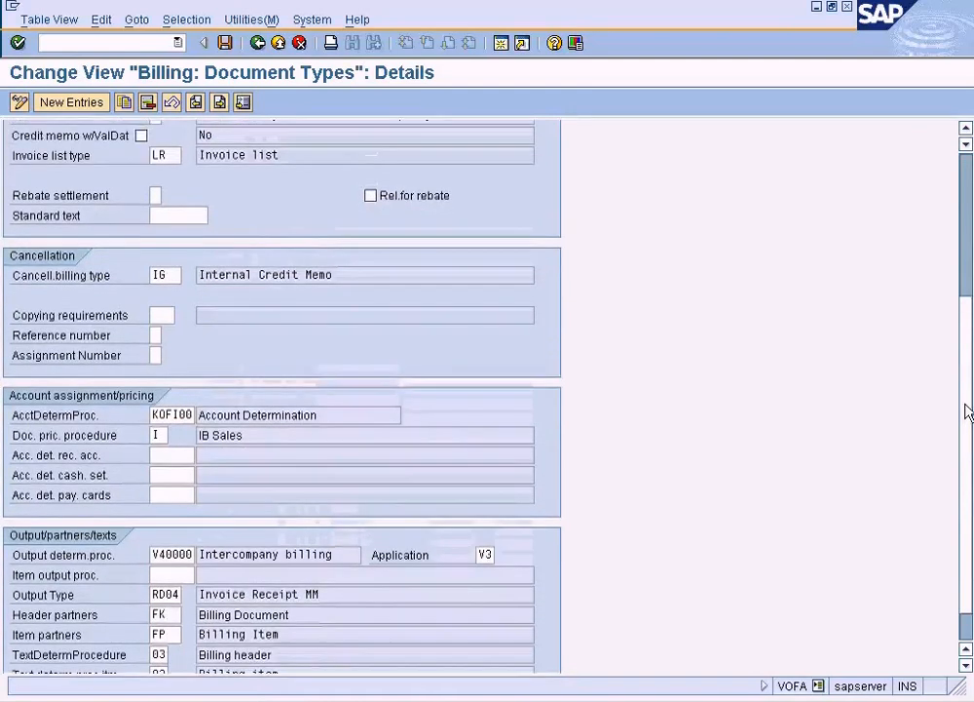
{"action": "scroll", "coordinate": [966, 350], "scroll_direction": "up", "scroll_amount": 4}
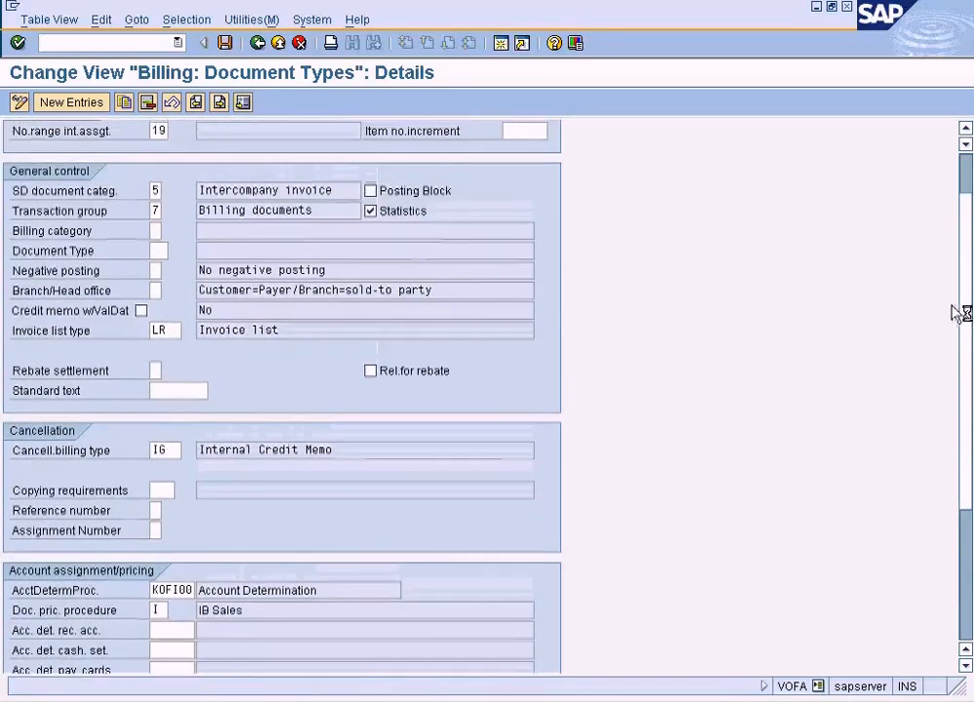
{"action": "scroll", "coordinate": [952, 283], "scroll_direction": "up", "scroll_amount": 1}
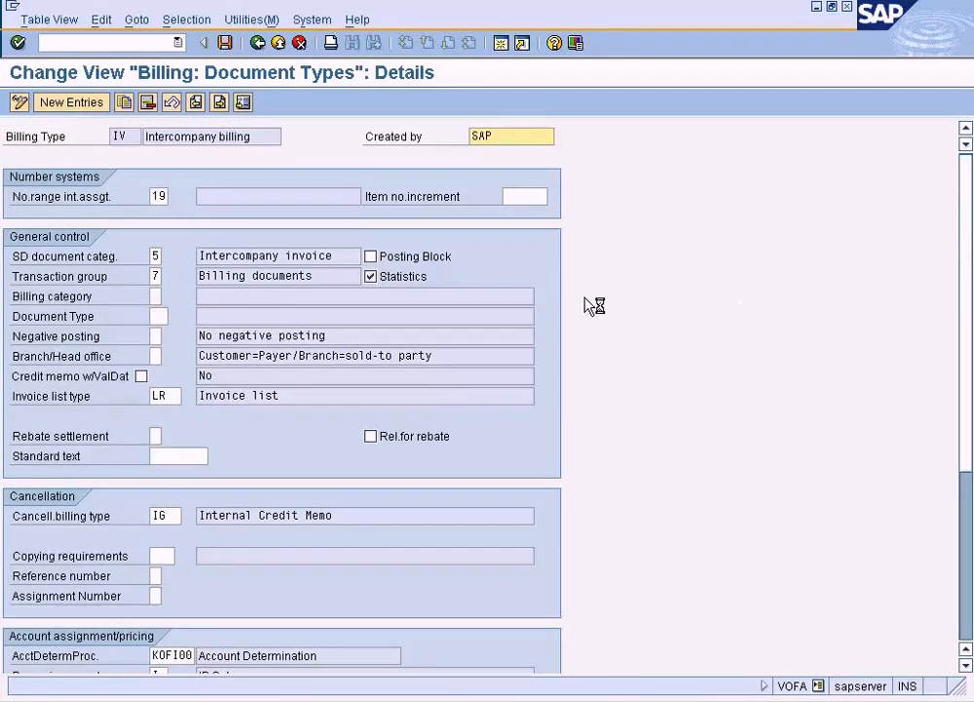
Look up Intercompany invoice among the possible SD document categories for billing type IV, keep category 5 and return to the IMG
{"action": "left_click", "coordinate": [158, 257]}
{"action": "left_click", "coordinate": [171, 257]}
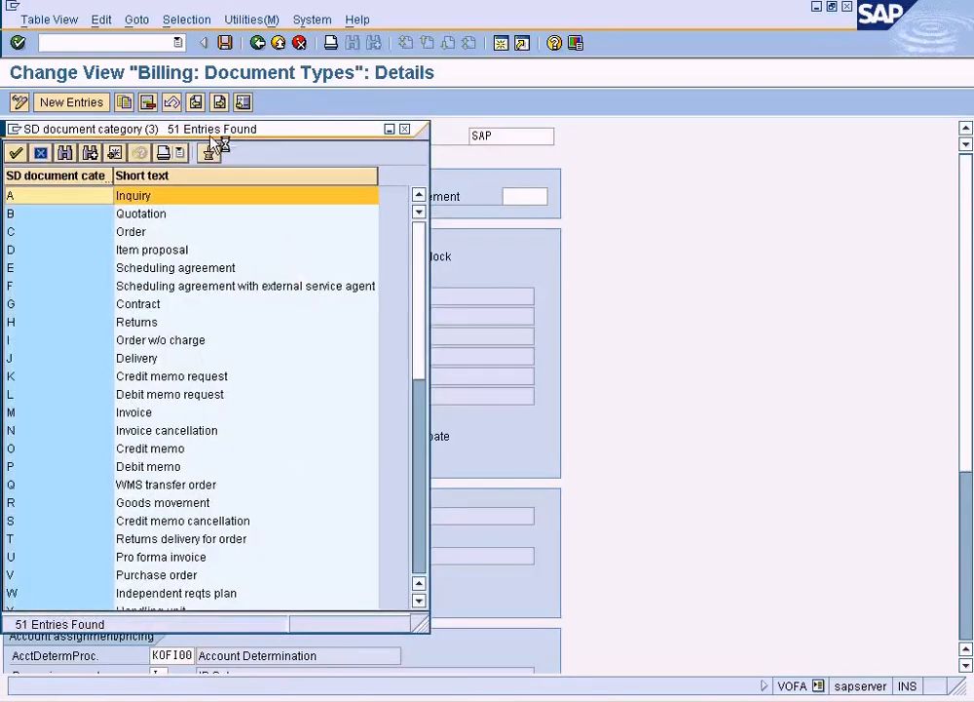
{"action": "left_click_drag", "start_coordinate": [243, 128], "coordinate": [516, 101]}
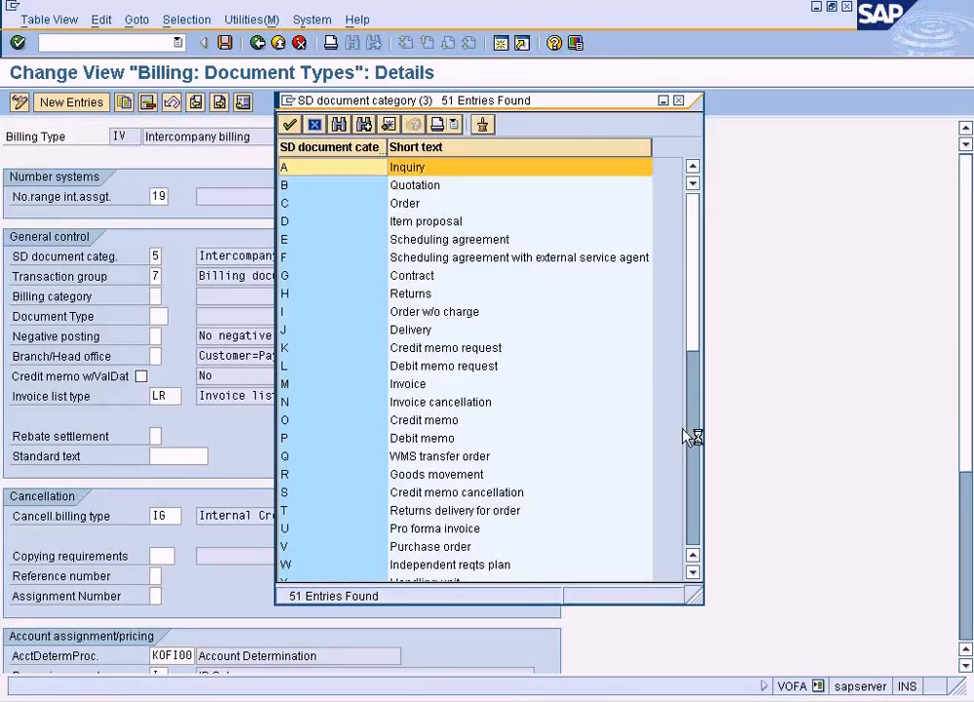
{"action": "left_click", "coordinate": [456, 242]}
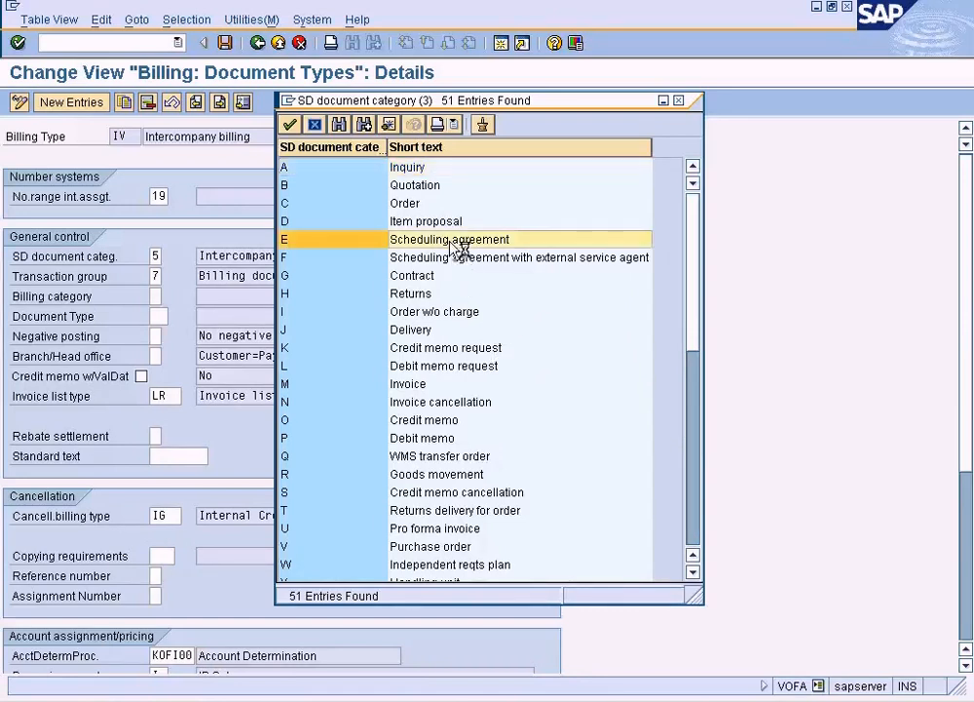
{"action": "left_click", "coordinate": [680, 101]}
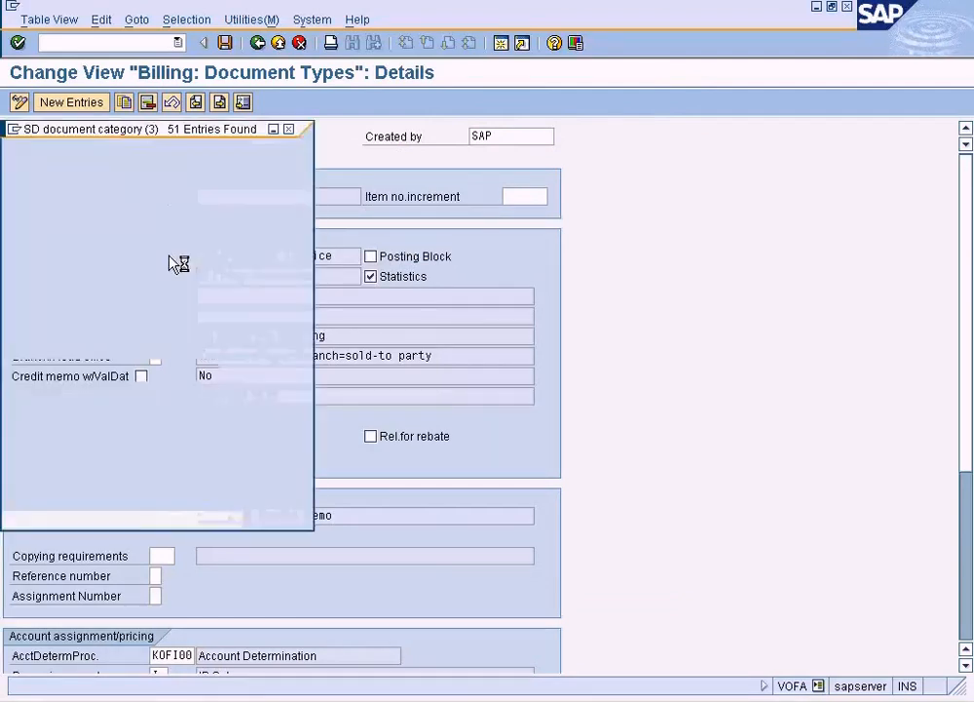
{"action": "left_click_drag", "start_coordinate": [265, 134], "coordinate": [653, 130]}
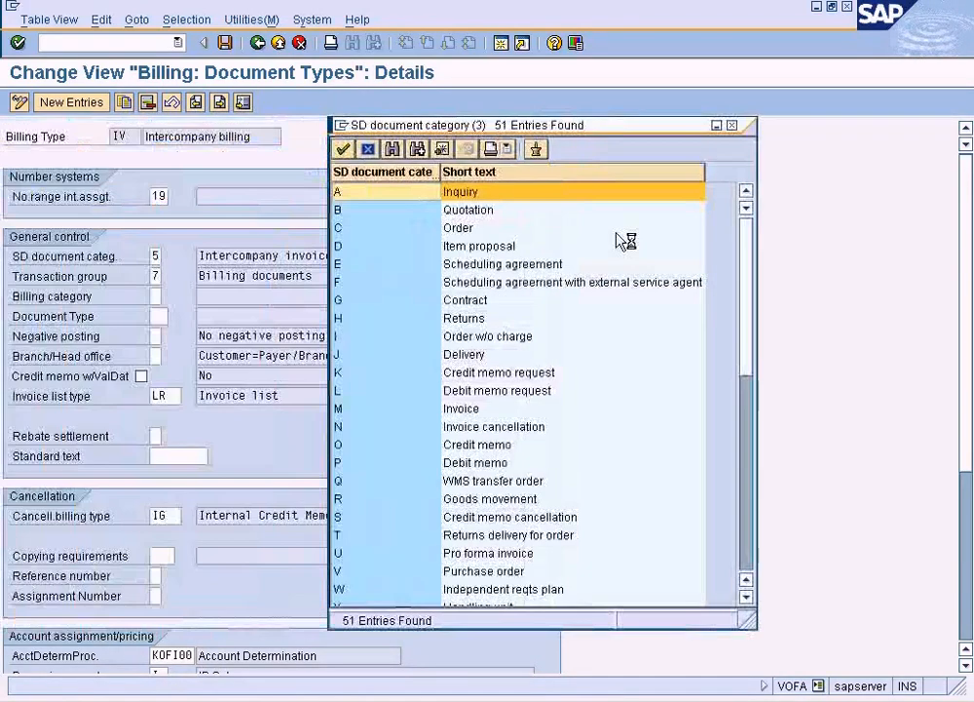
{"action": "left_click", "coordinate": [750, 488]}
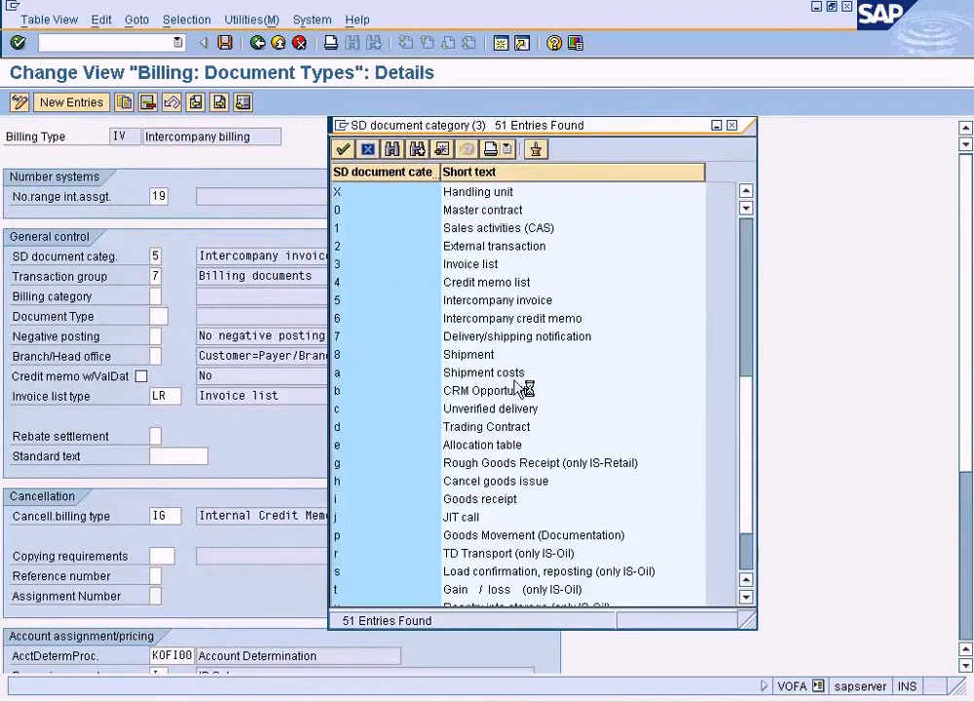
{"action": "left_click", "coordinate": [500, 305]}
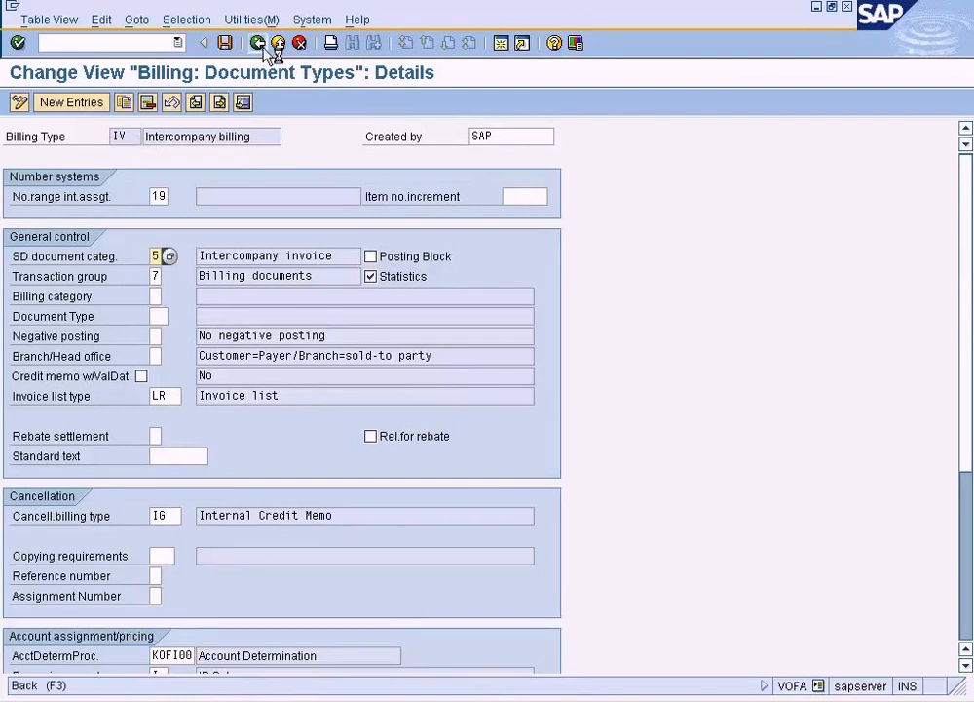
{"action": "left_click", "coordinate": [261, 46]}
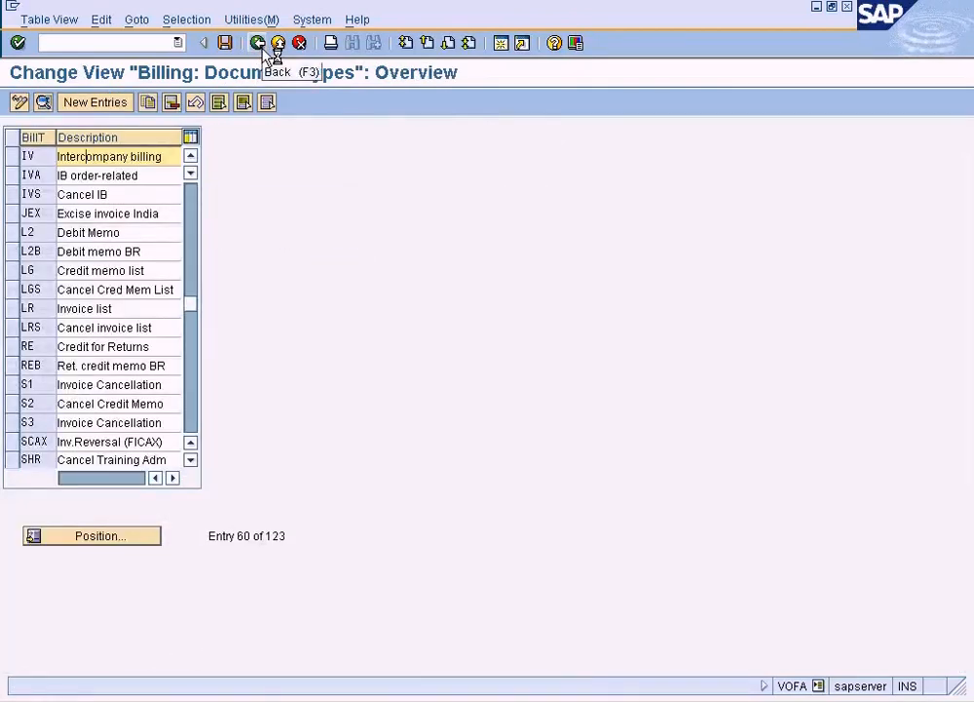
{"action": "left_click", "coordinate": [259, 45]}
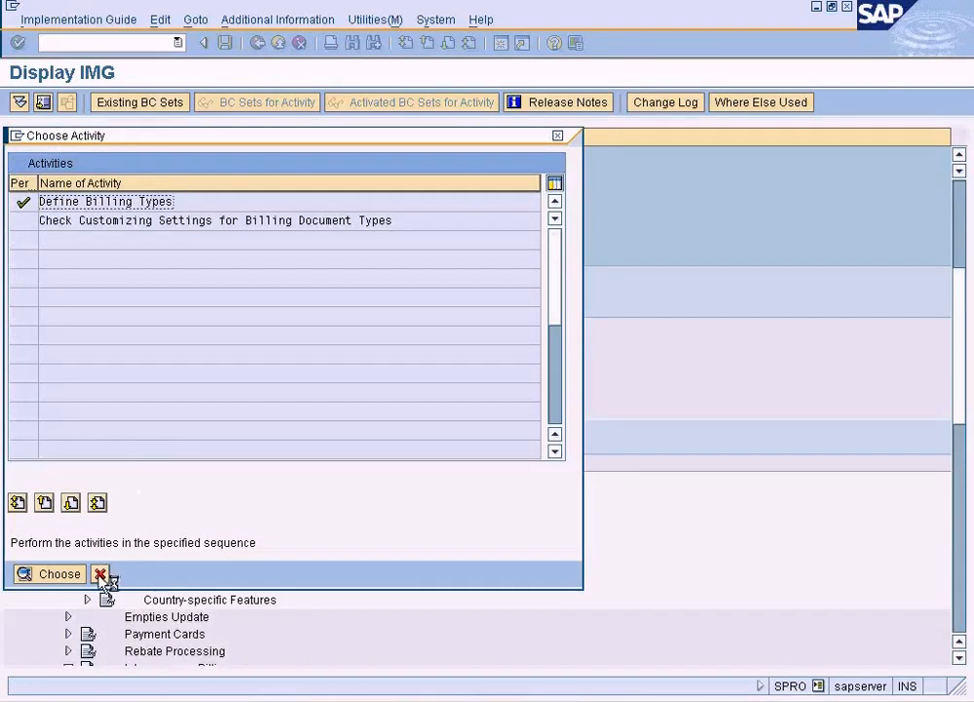
{"action": "left_click", "coordinate": [101, 573]}
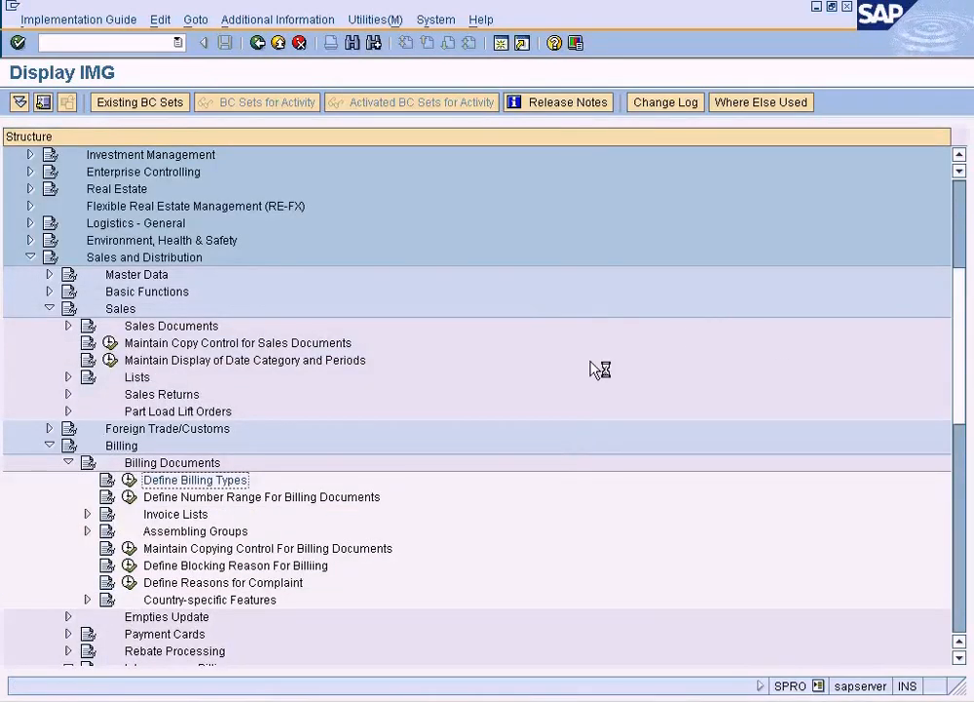
Collapse Billing Documents and open Define Order Types For Intercompany Billing under Intercompany Billing
{"action": "scroll", "coordinate": [599, 369], "scroll_direction": "down", "scroll_amount": 7}
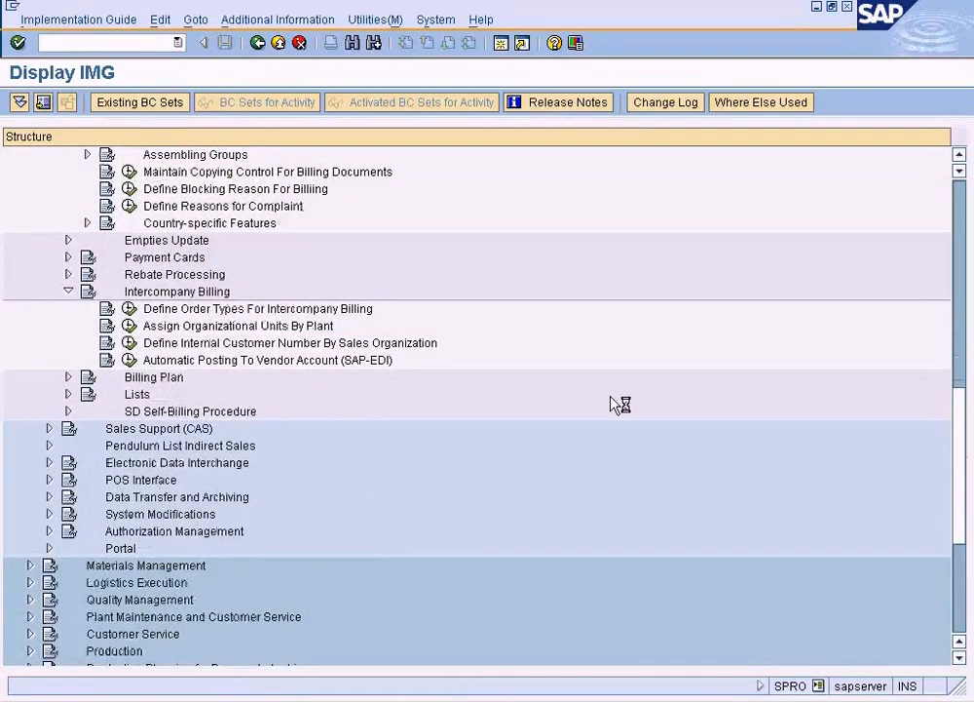
{"action": "left_click", "coordinate": [255, 310]}
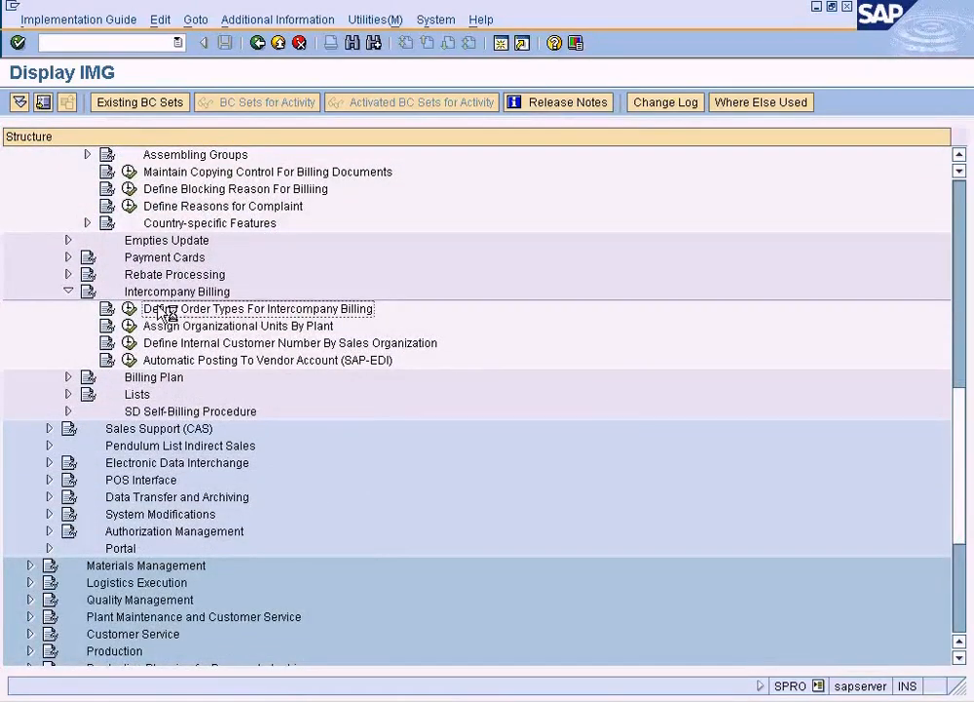
{"action": "left_click", "coordinate": [960, 154]}
{"action": "left_click", "coordinate": [959, 155]}
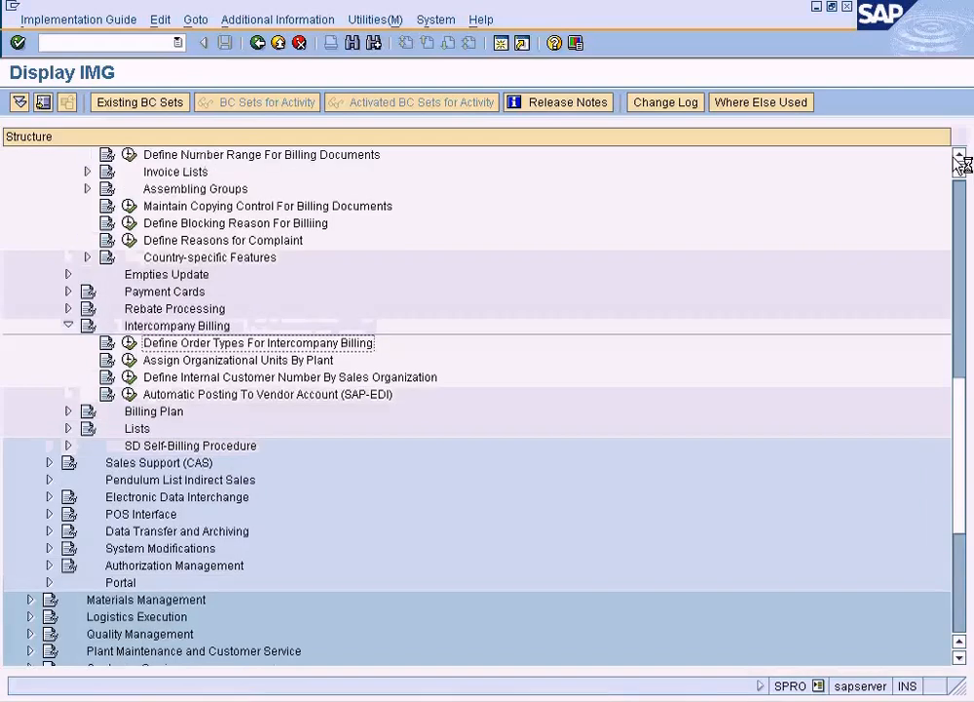
{"action": "left_click", "coordinate": [960, 155]}
{"action": "left_click", "coordinate": [959, 155]}
{"action": "left_click", "coordinate": [960, 155]}
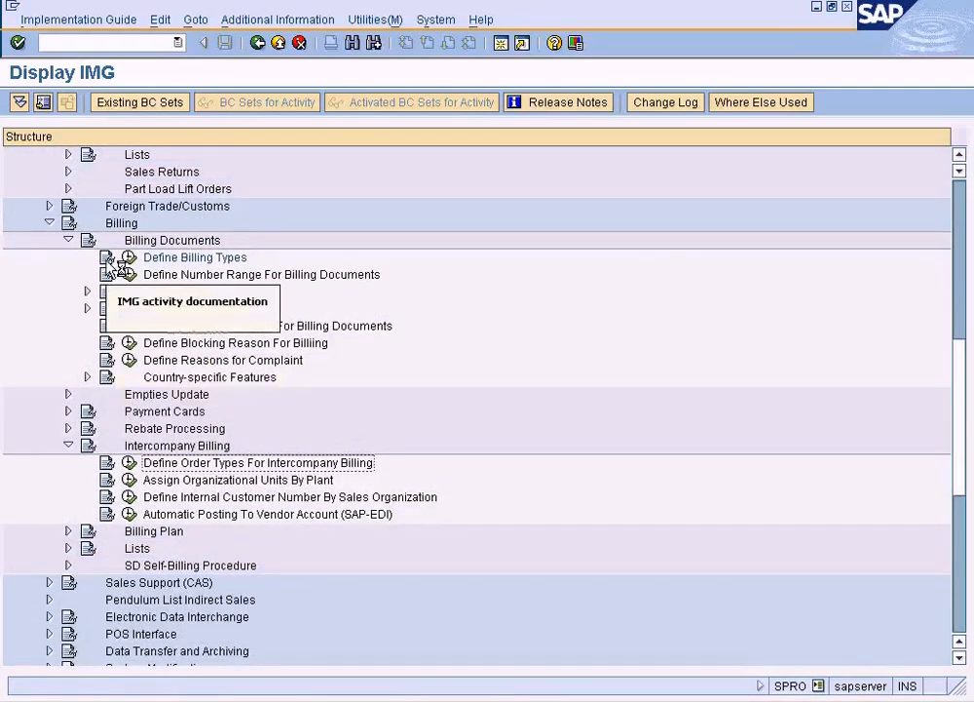
{"action": "left_click", "coordinate": [70, 240]}
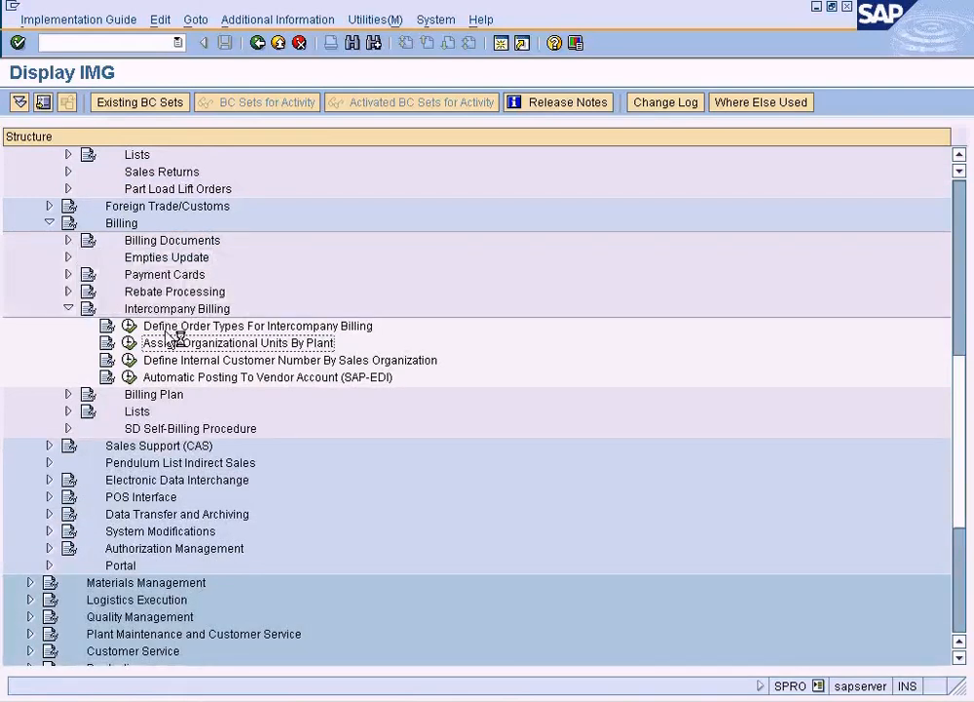
{"action": "left_click", "coordinate": [128, 325]}
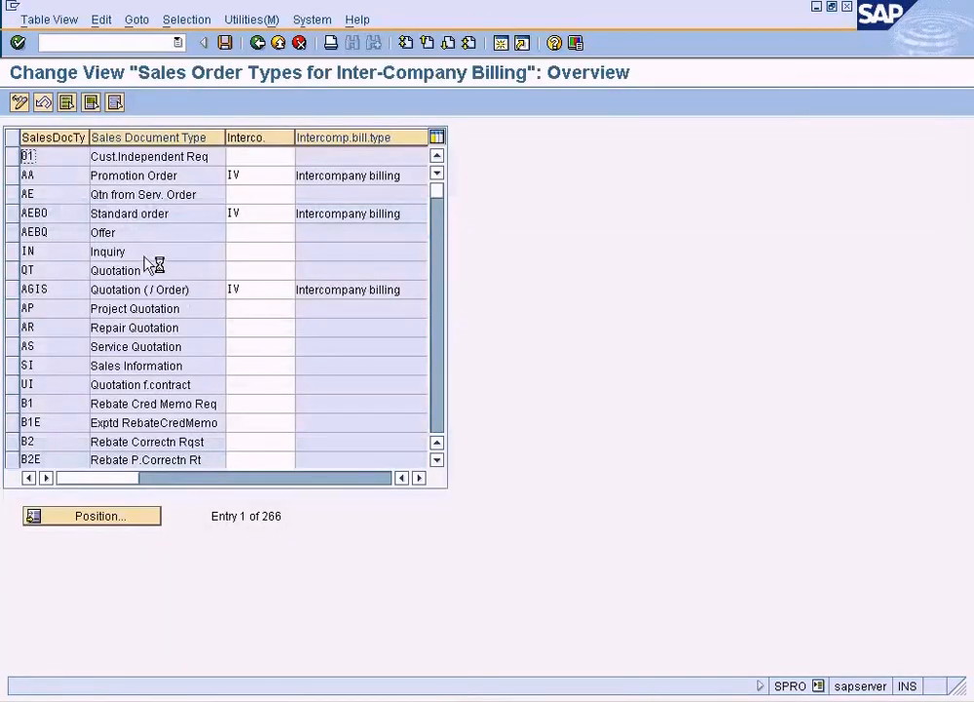
Examine the intercompany billing types assigned to Promotion Order and Standard order AEBO, and return to the IMG
{"action": "left_click", "coordinate": [255, 177]}
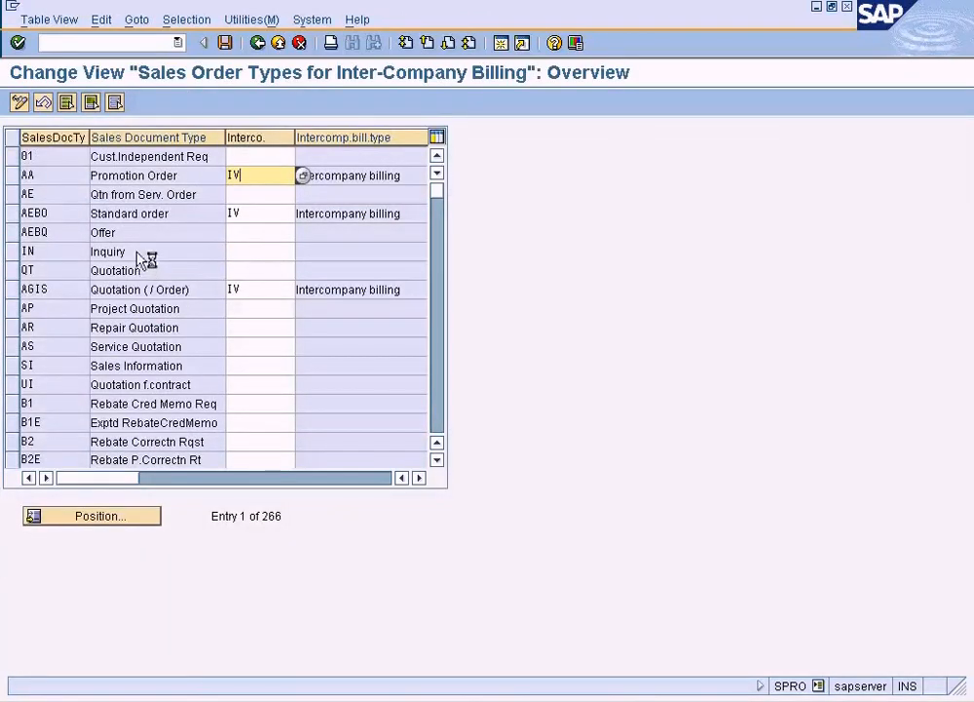
{"action": "left_click", "coordinate": [154, 213]}
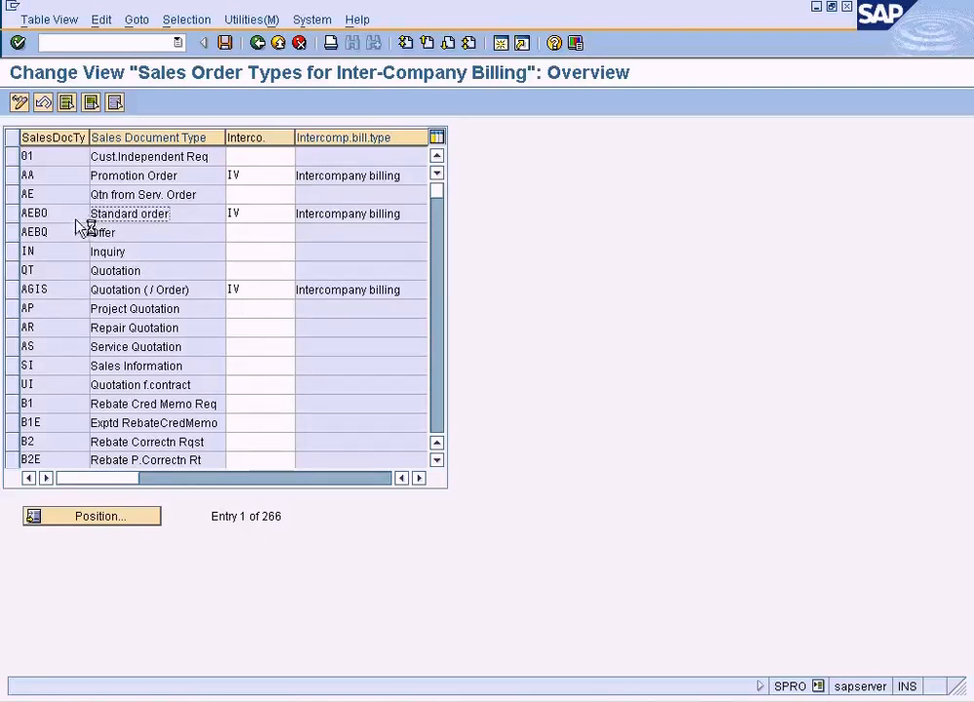
{"action": "left_click_drag", "start_coordinate": [78, 216], "coordinate": [8, 220]}
{"action": "left_click", "coordinate": [261, 213]}
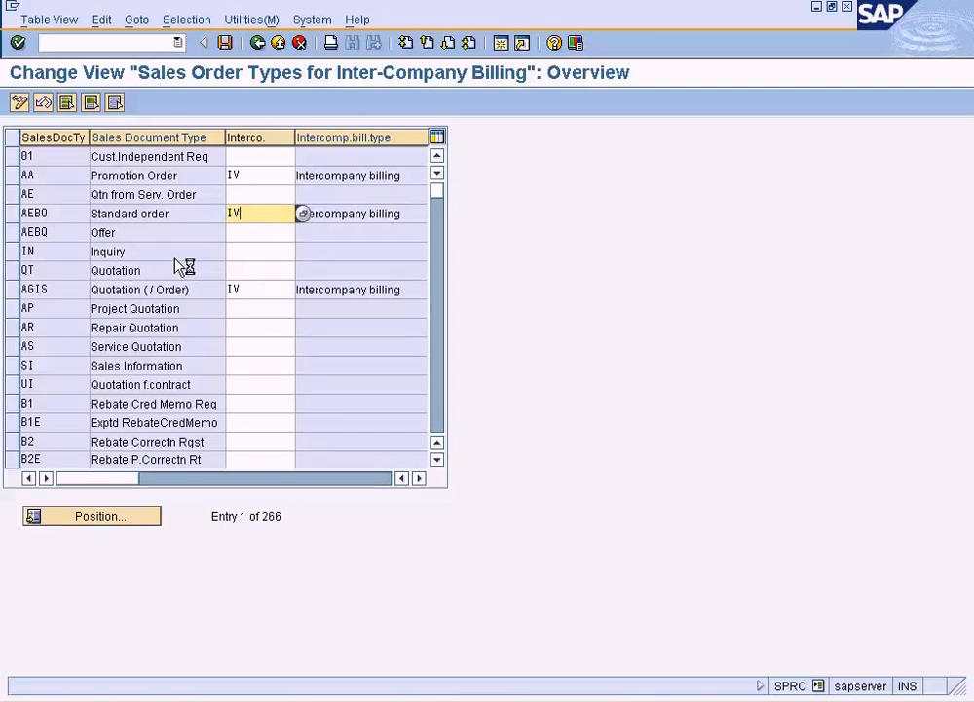
{"action": "left_click", "coordinate": [13, 214]}
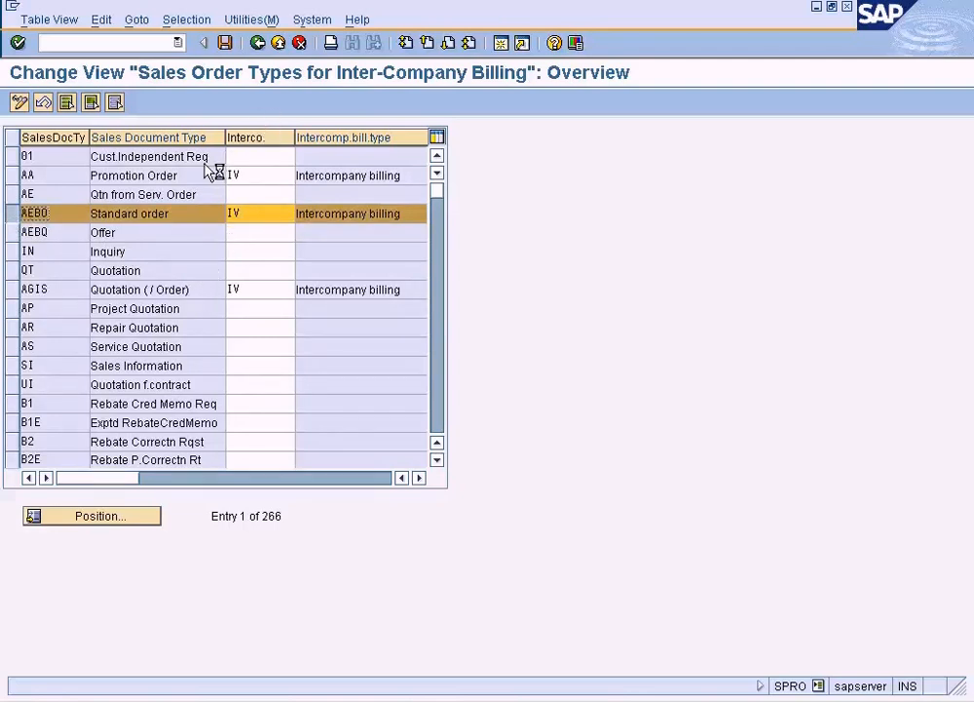
{"action": "left_click", "coordinate": [260, 46]}
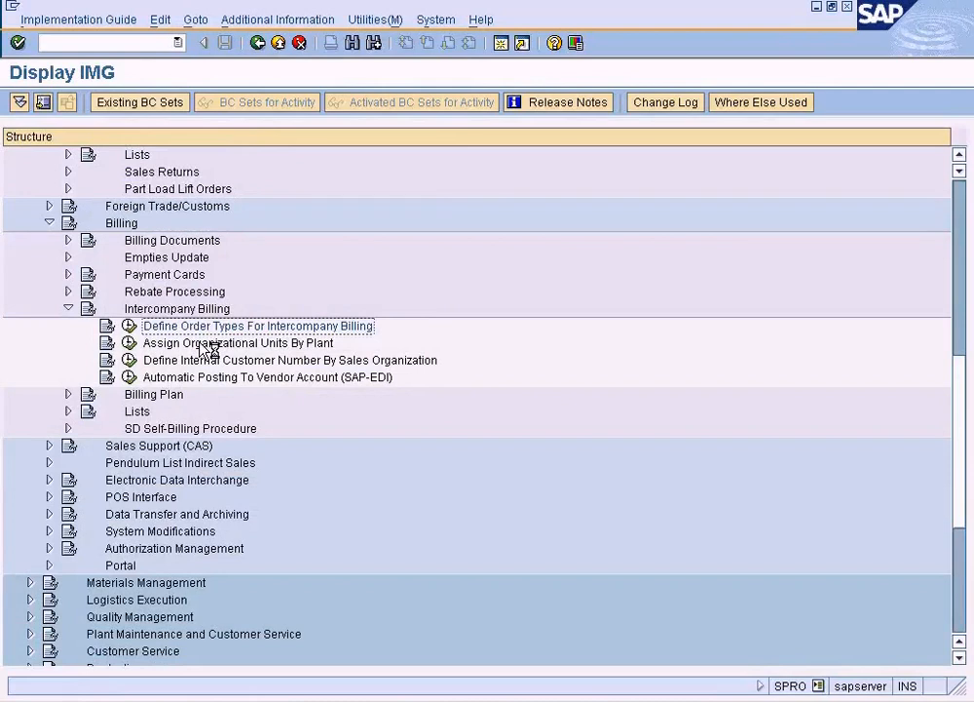
Open Assign Organizational Units By Plant, examine the NY/SUN and Dallas/TES2 boxes in the Paint diagram, and return to SAP
{"action": "left_click", "coordinate": [129, 342]}
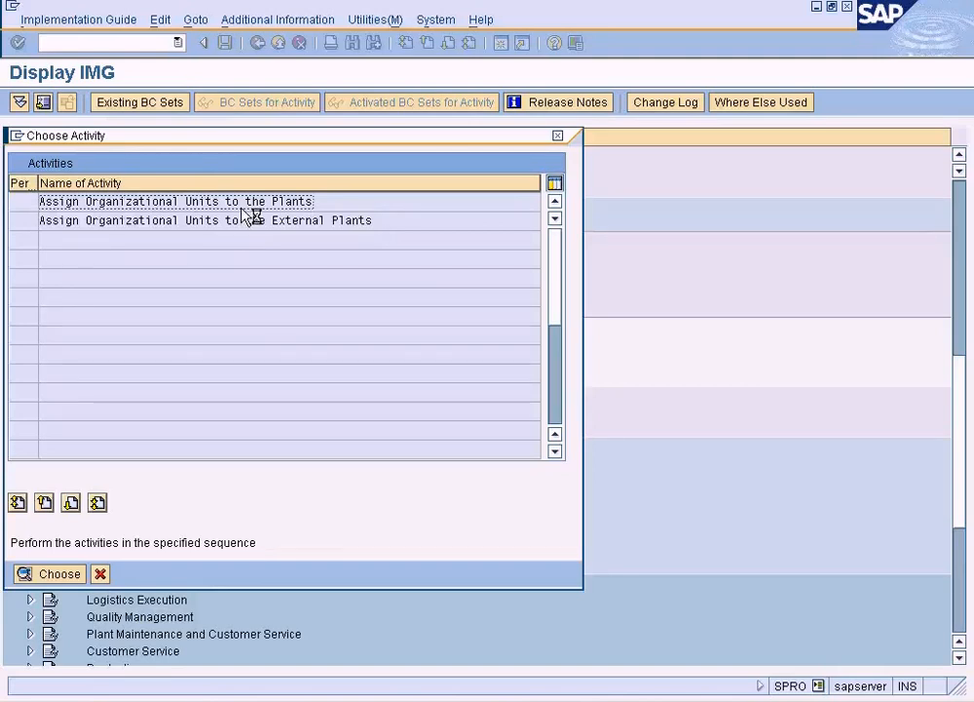
{"action": "left_click", "coordinate": [466, 701]}
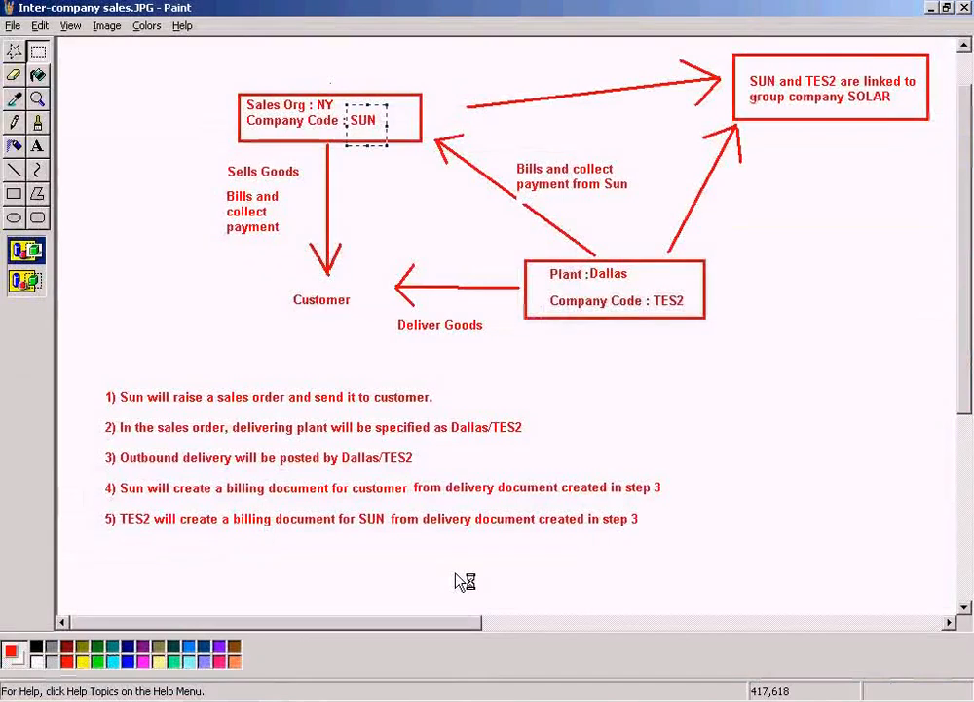
{"action": "left_click", "coordinate": [446, 238]}
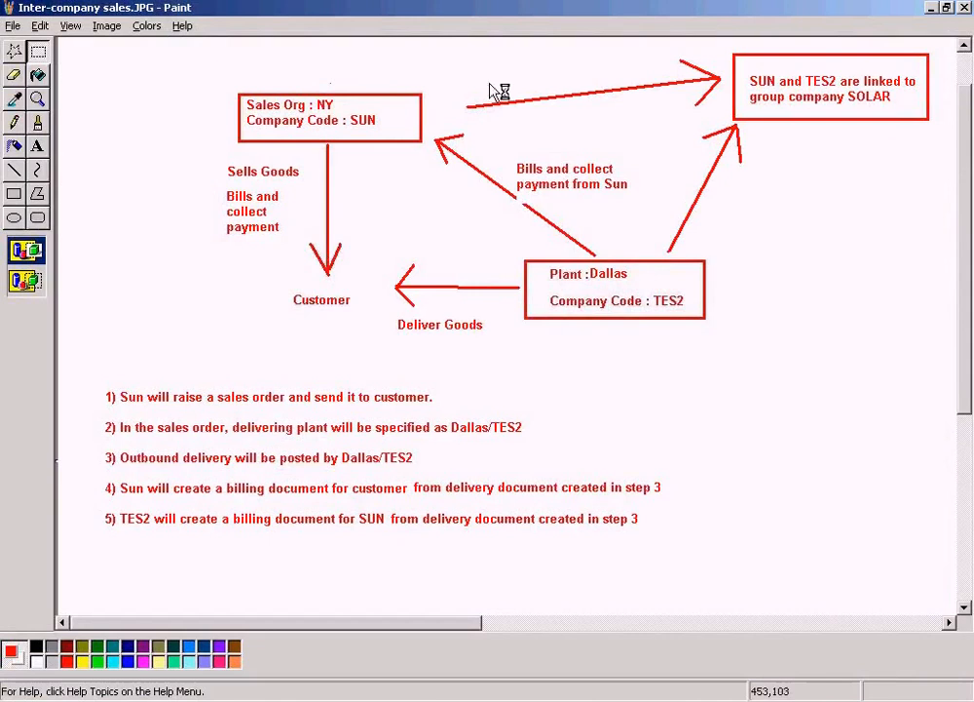
{"action": "left_click_drag", "start_coordinate": [555, 254], "coordinate": [722, 325]}
{"action": "left_click", "coordinate": [815, 320]}
{"action": "left_click_drag", "start_coordinate": [218, 75], "coordinate": [432, 153]}
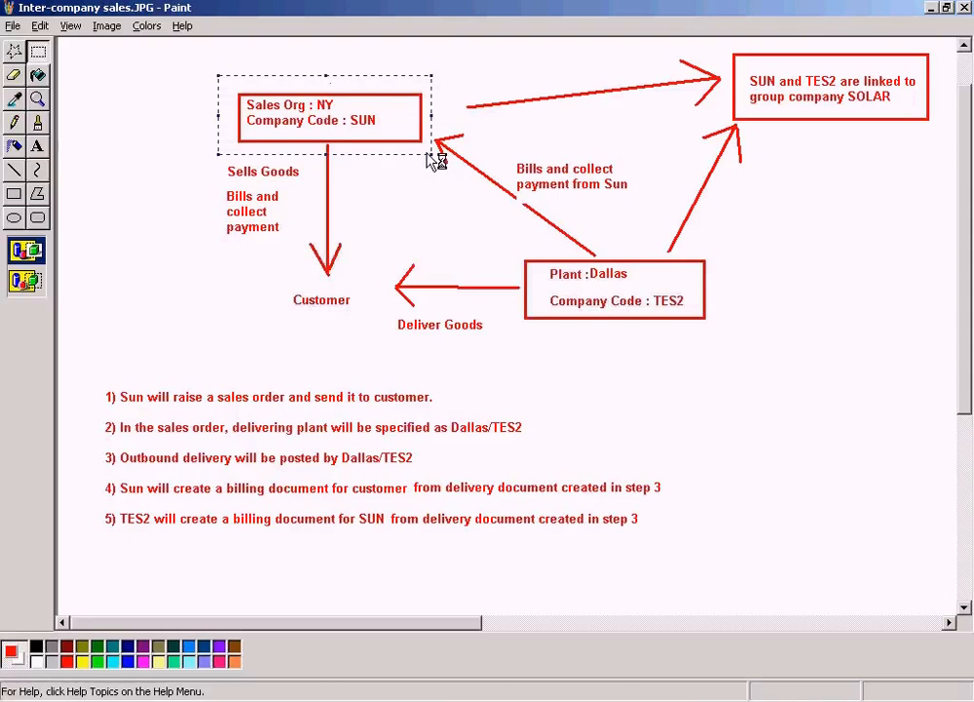
{"action": "left_click_drag", "start_coordinate": [504, 241], "coordinate": [736, 335]}
{"action": "left_click", "coordinate": [787, 320]}
{"action": "left_click_drag", "start_coordinate": [229, 81], "coordinate": [577, 237]}
{"action": "left_click", "coordinate": [187, 152]}
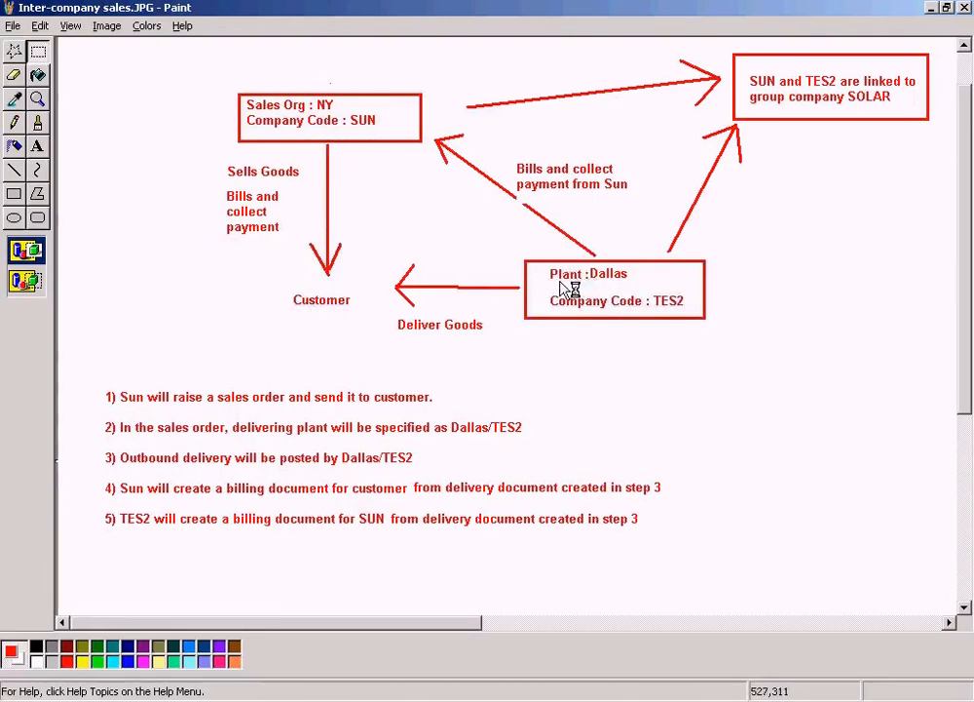
{"action": "key", "text": "alt+Tab"}
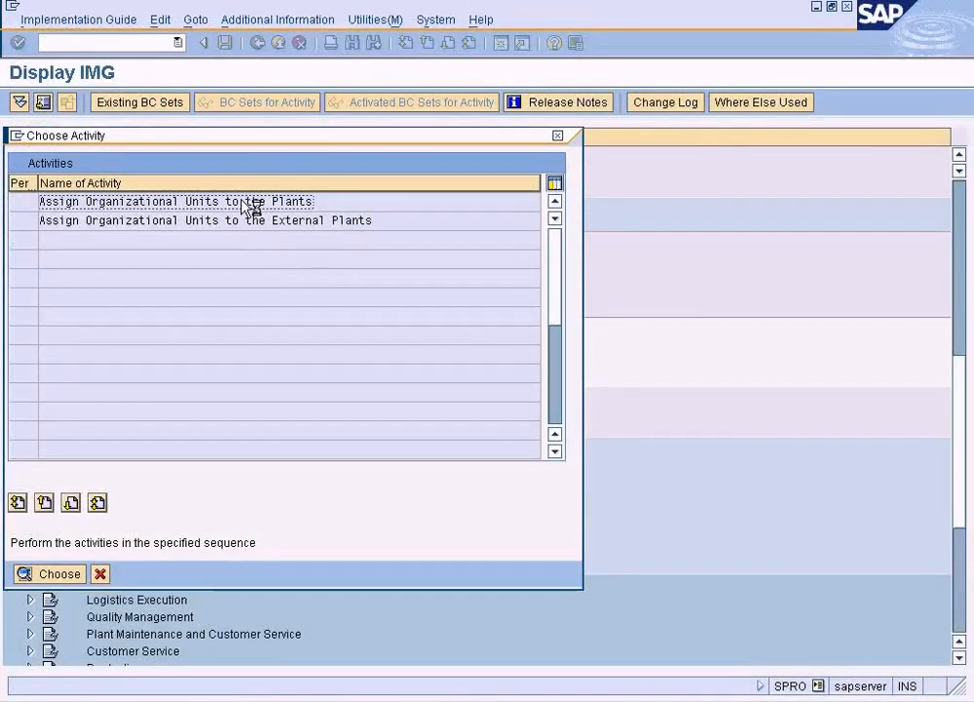
Open Assign Organizational Units to the Plants, position the list at plant NY and locate plant DALL
{"action": "double_click", "coordinate": [247, 202]}
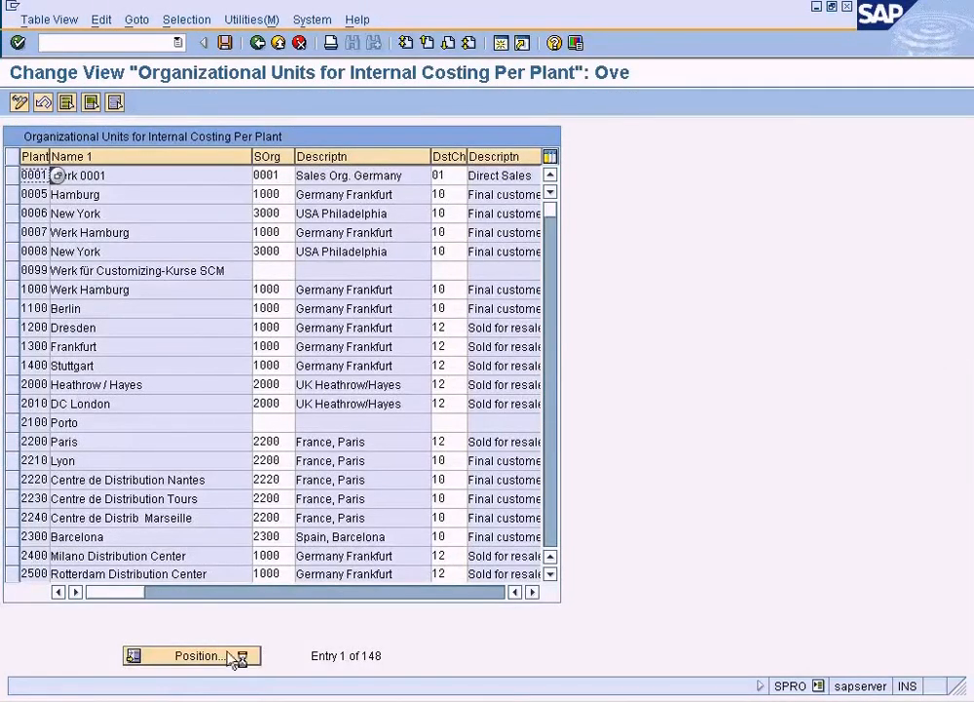
{"action": "left_click", "coordinate": [246, 655]}
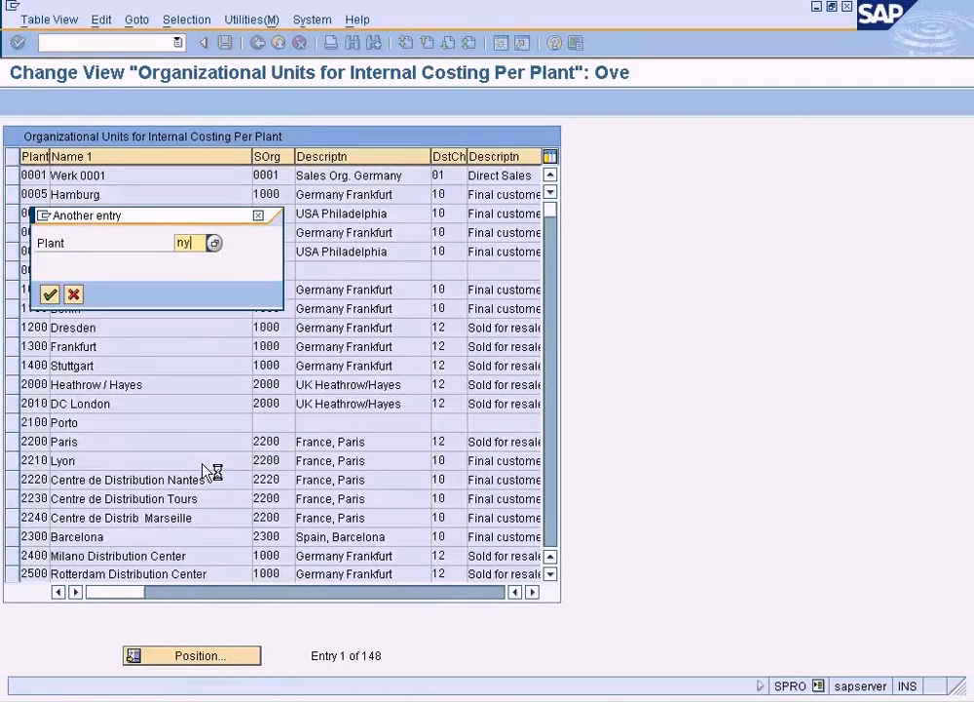
{"action": "key", "text": "Return"}
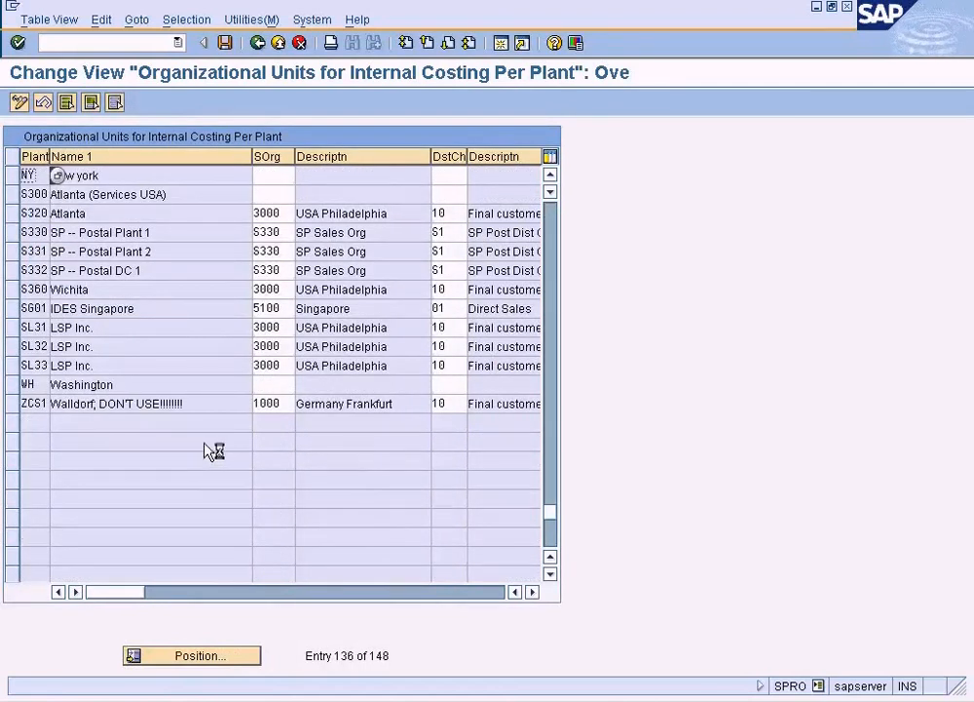
{"action": "left_click", "coordinate": [551, 226]}
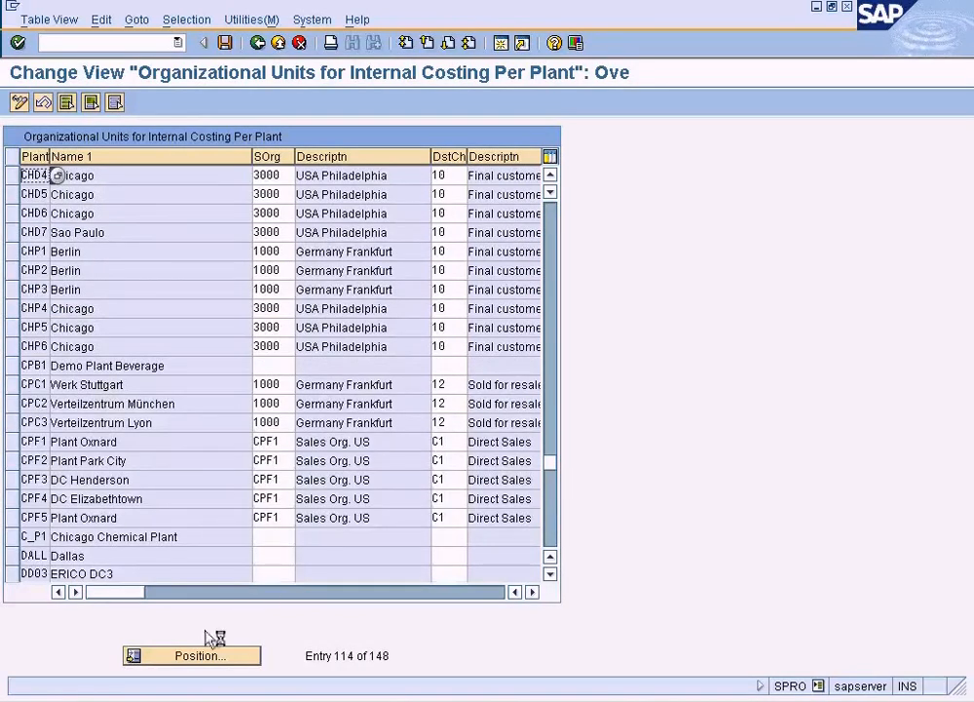
Assign sales organization NY, distribution channel RE and division LP to plant DALL and save
{"action": "left_click", "coordinate": [19, 555]}
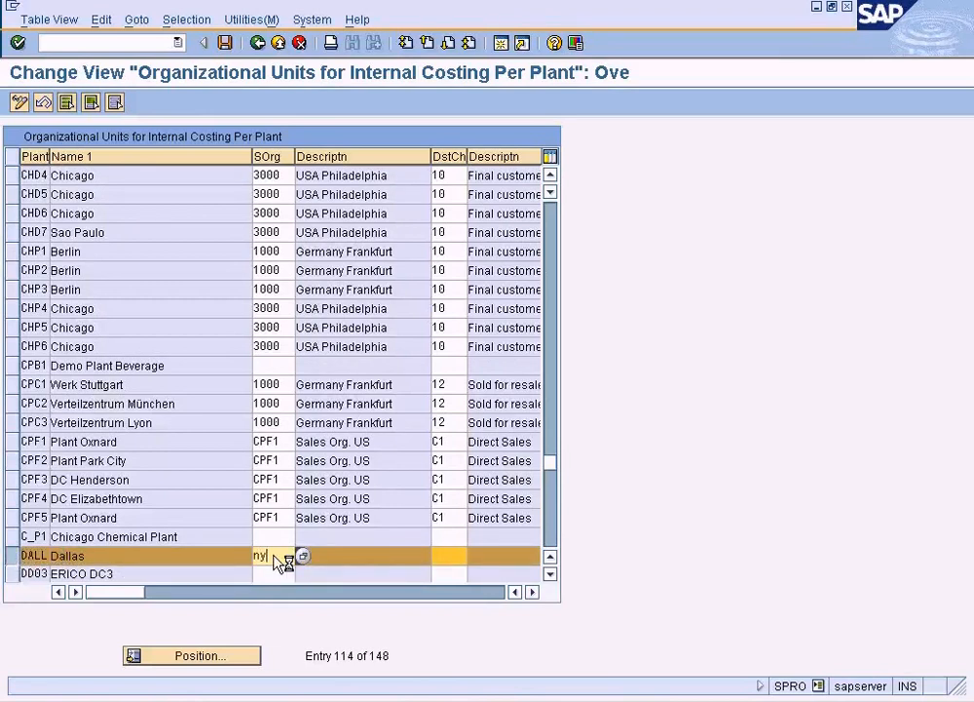
{"action": "left_click", "coordinate": [458, 556]}
{"action": "key", "text": "F4"}
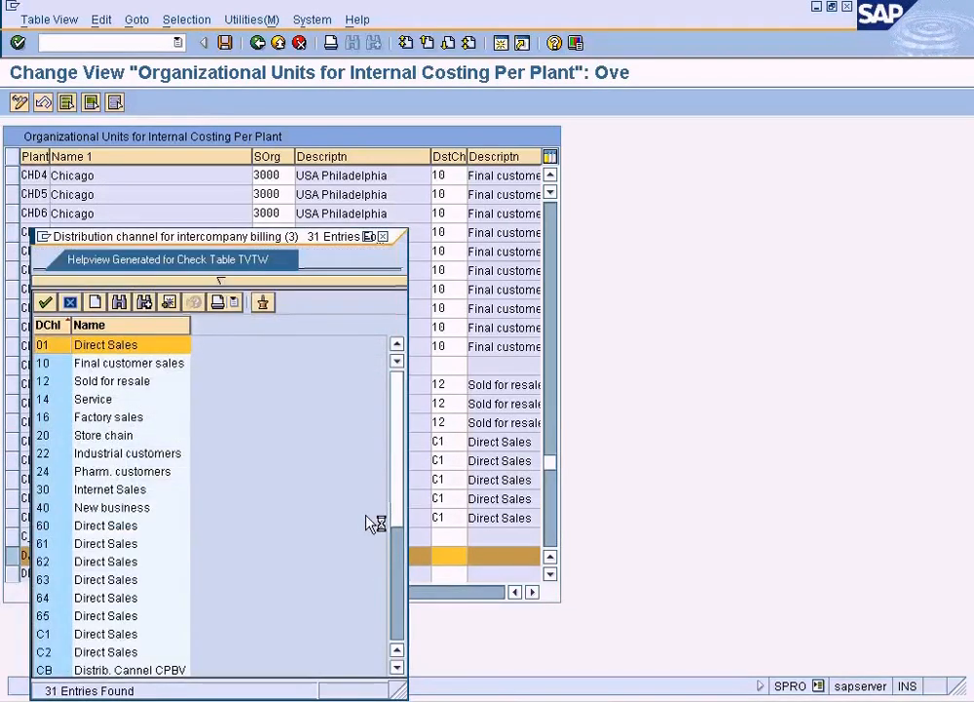
{"action": "left_click", "coordinate": [381, 235]}
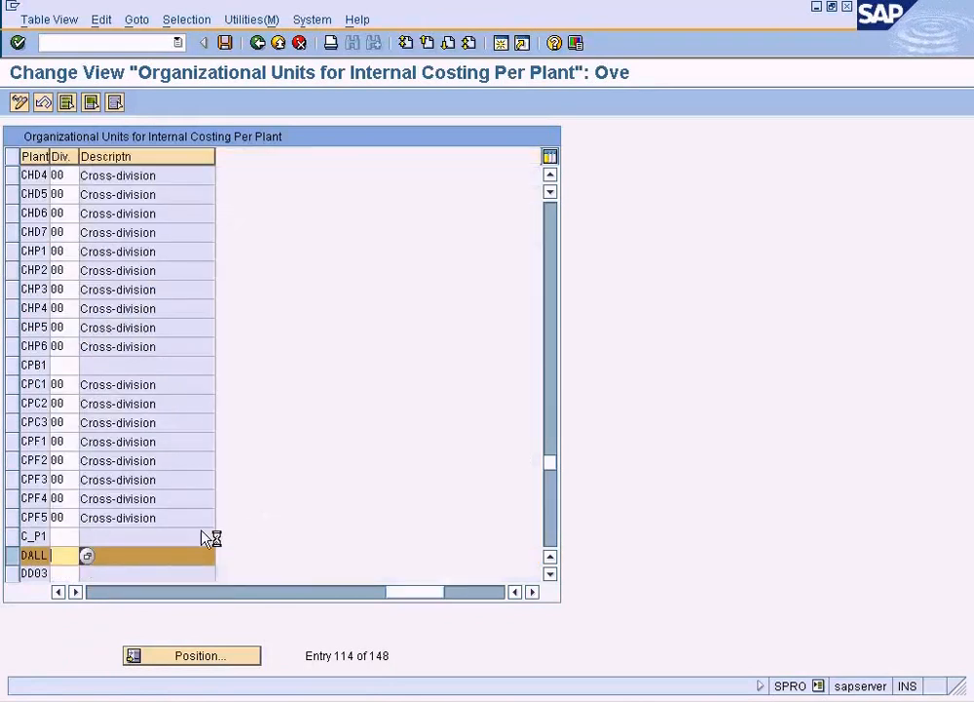
{"action": "type", "text": "1p"}
{"action": "left_click", "coordinate": [225, 43]}
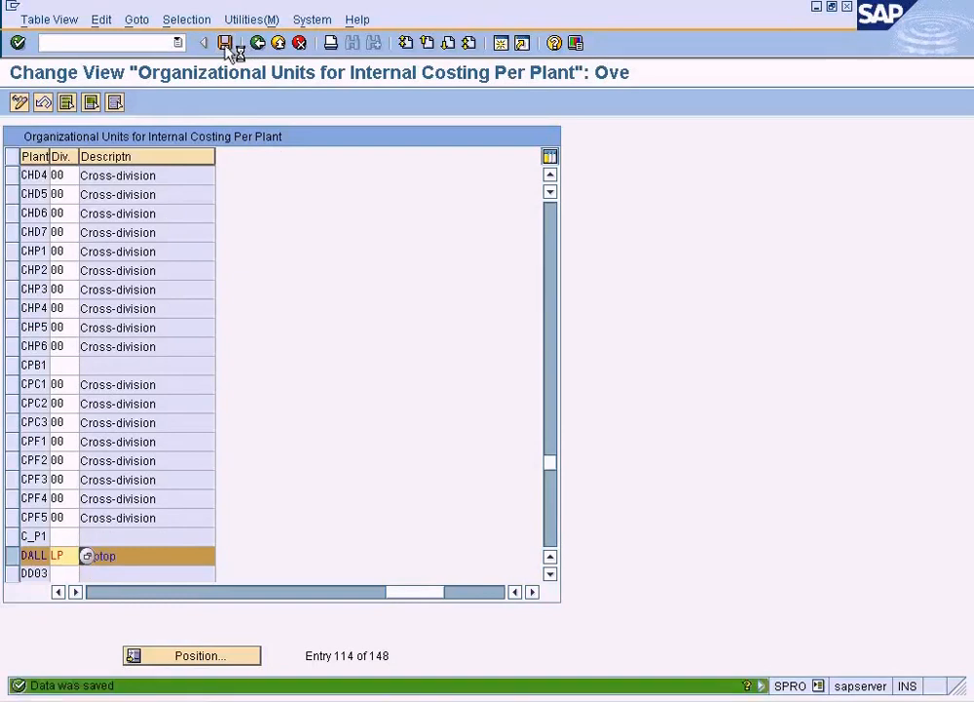
Review the sales organization and distribution channel assigned to plant DALL, and return to the IMG
{"action": "left_click", "coordinate": [101, 591]}
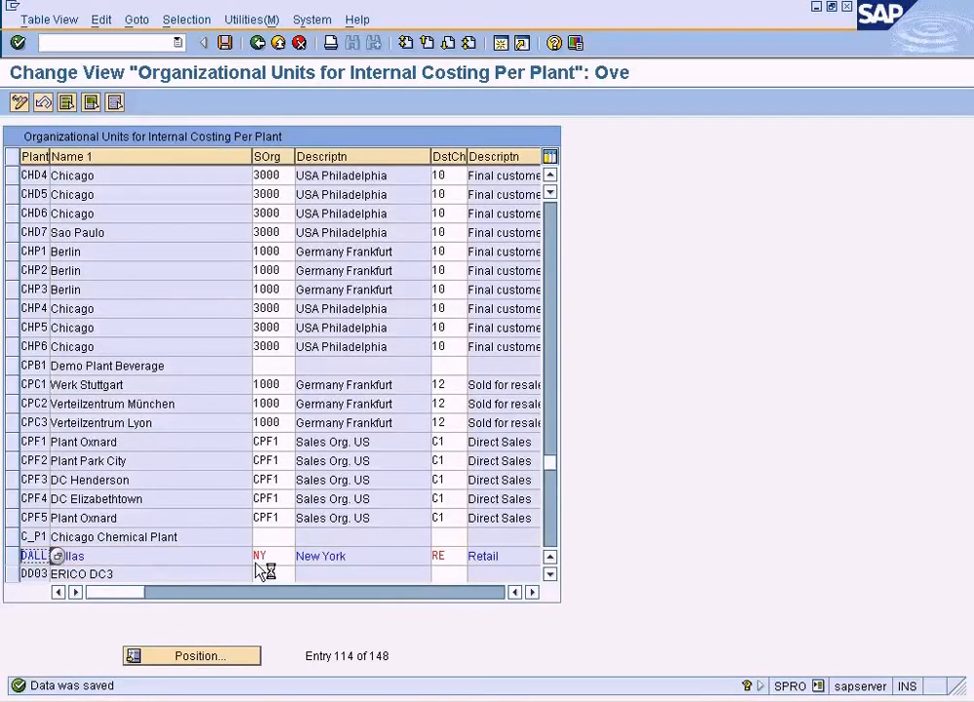
{"action": "left_click", "coordinate": [289, 559]}
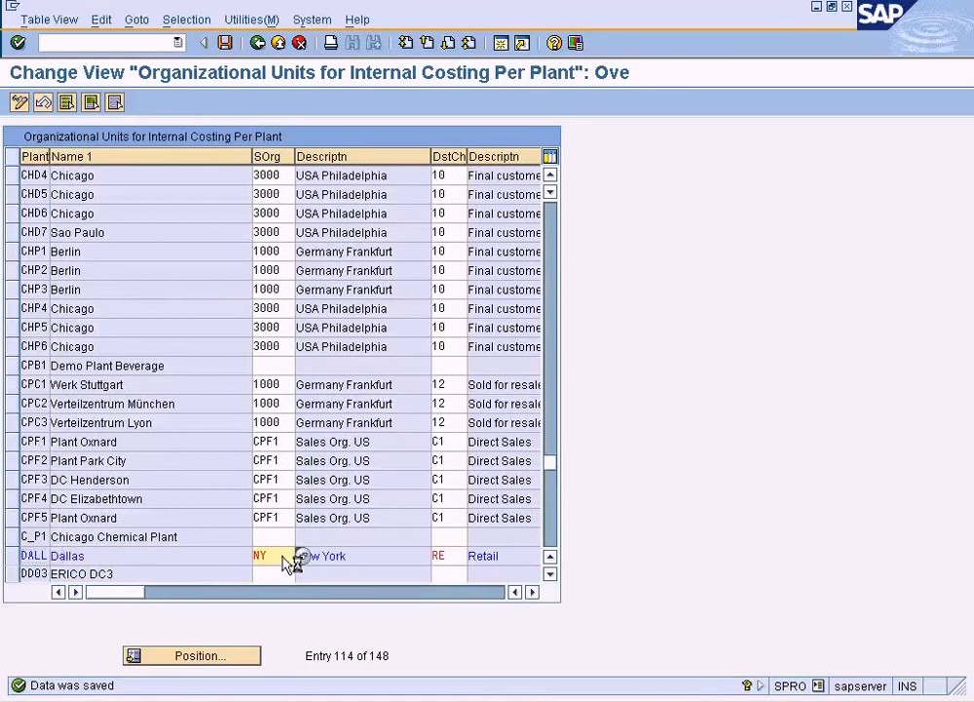
{"action": "left_click", "coordinate": [456, 556]}
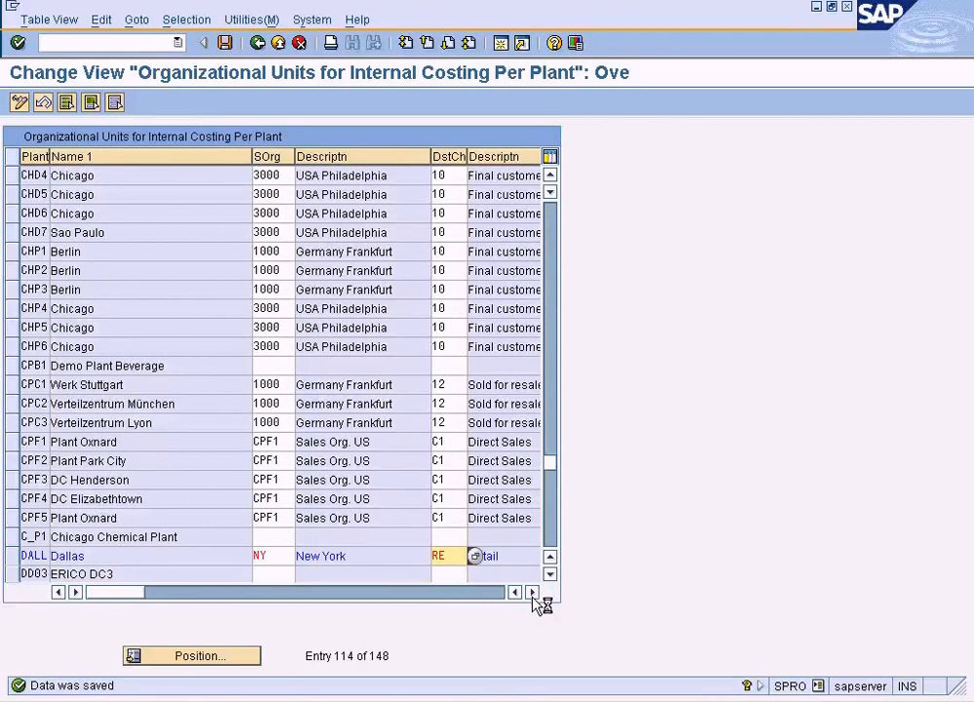
{"action": "left_click", "coordinate": [276, 558]}
{"action": "left_click", "coordinate": [450, 557]}
{"action": "left_click", "coordinate": [14, 555]}
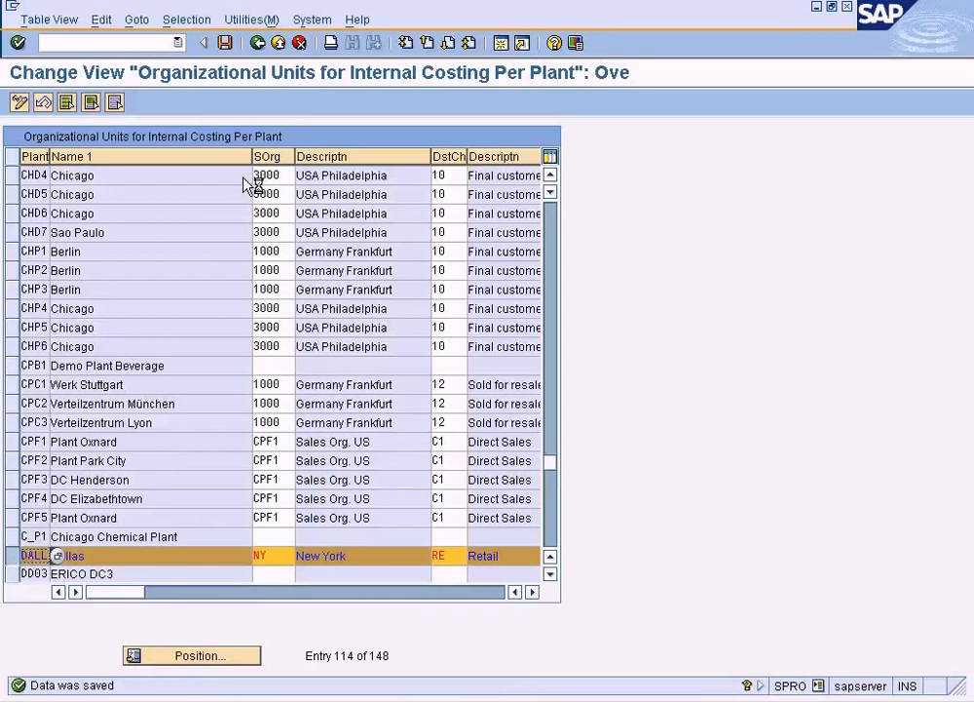
{"action": "left_click", "coordinate": [261, 45]}
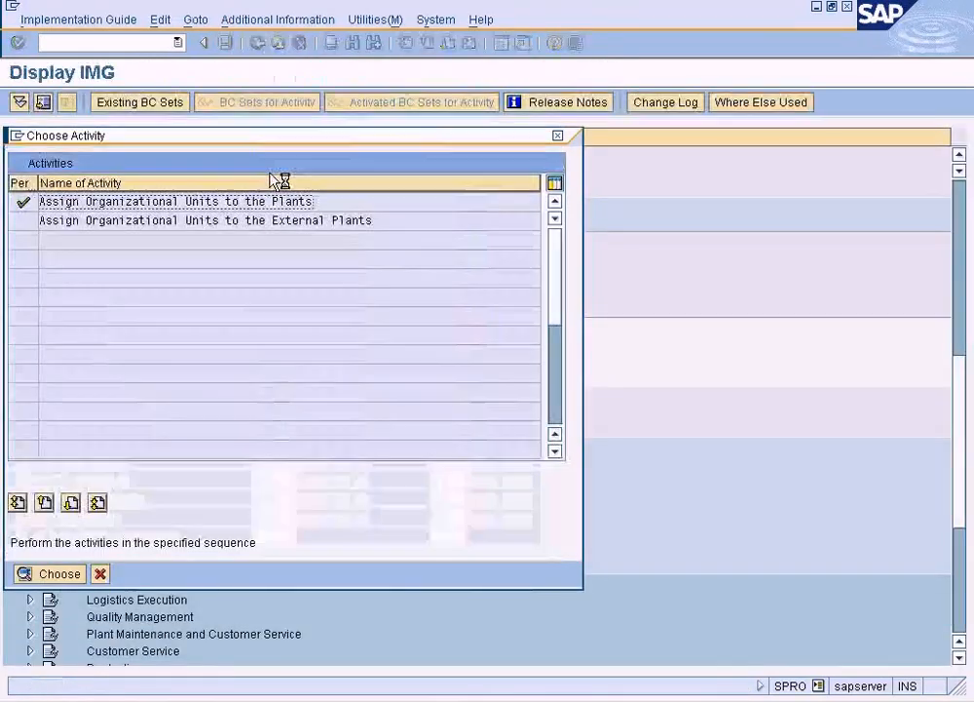
{"action": "left_click", "coordinate": [99, 574]}
Select Define Internal Customer Number By Sales Organization, review process steps 3 to 5 and company code SUN in Paint, and return to SAP
{"action": "left_click", "coordinate": [210, 363]}
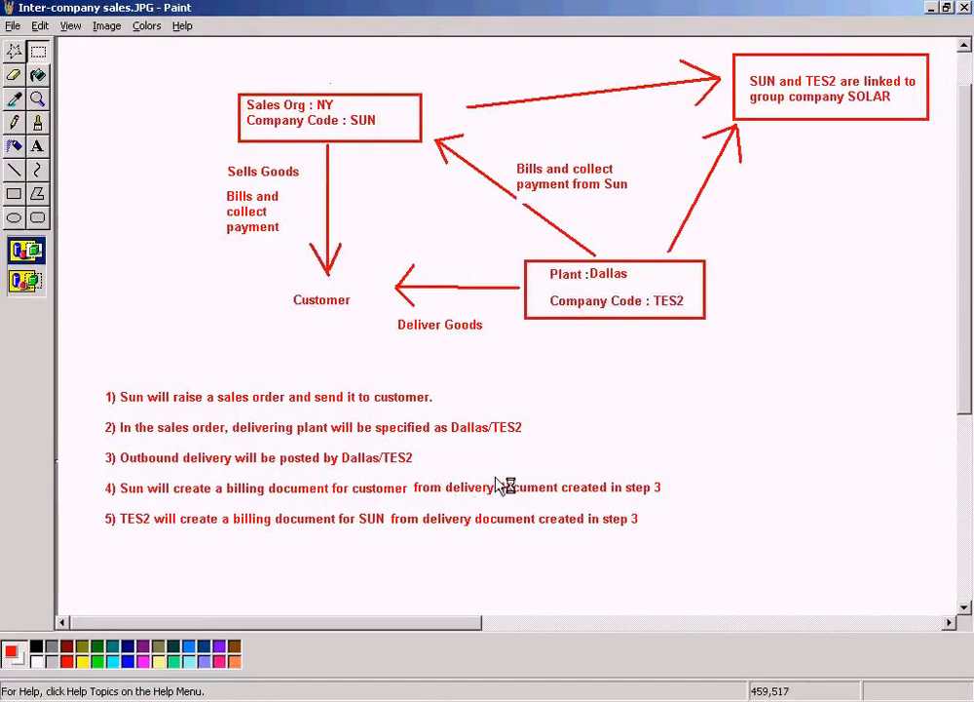
{"action": "left_click_drag", "start_coordinate": [101, 445], "coordinate": [438, 469]}
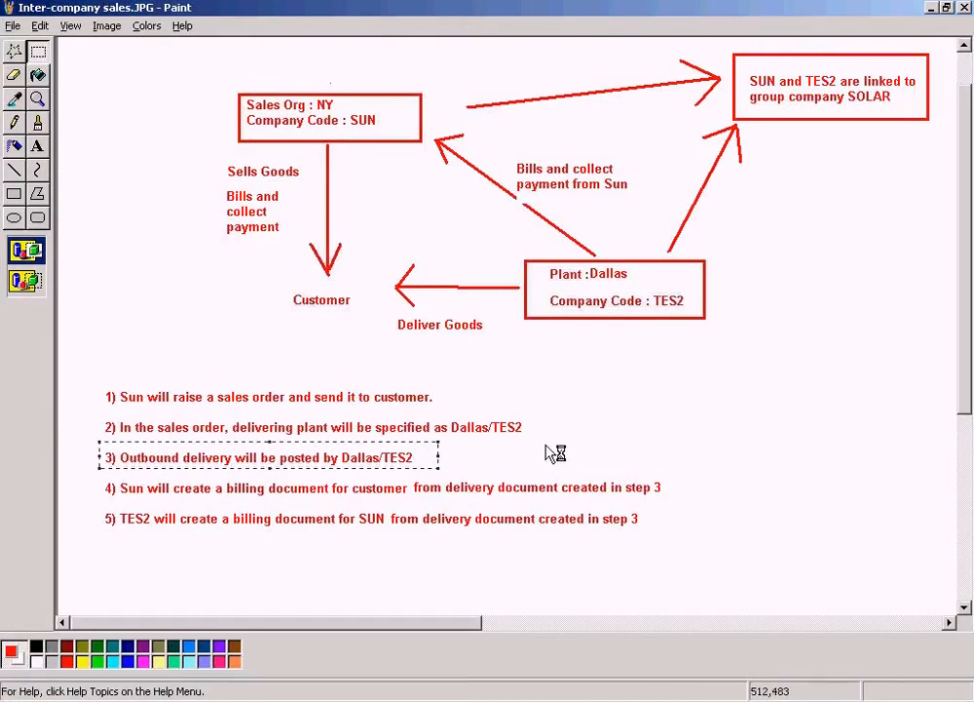
{"action": "left_click_drag", "start_coordinate": [87, 478], "coordinate": [692, 508]}
{"action": "left_click_drag", "start_coordinate": [282, 284], "coordinate": [361, 319]}
{"action": "left_click_drag", "start_coordinate": [87, 511], "coordinate": [684, 541]}
{"action": "left_click_drag", "start_coordinate": [357, 111], "coordinate": [391, 137]}
{"action": "left_click", "coordinate": [388, 171]}
{"action": "left_click_drag", "start_coordinate": [346, 101], "coordinate": [392, 139]}
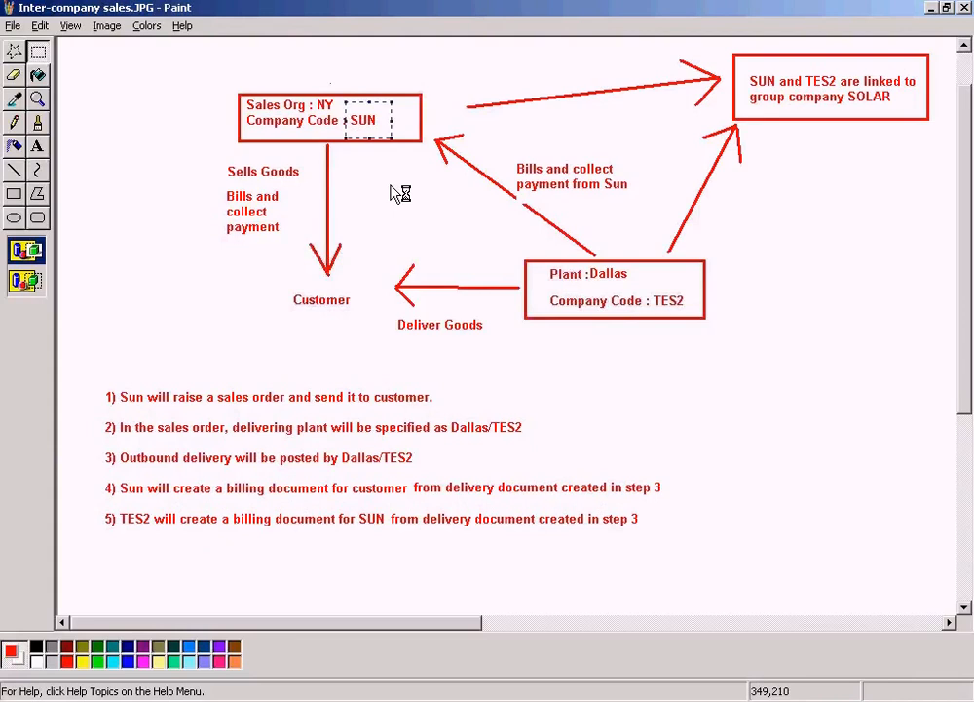
{"action": "left_click", "coordinate": [261, 698]}
{"action": "left_click", "coordinate": [263, 690]}
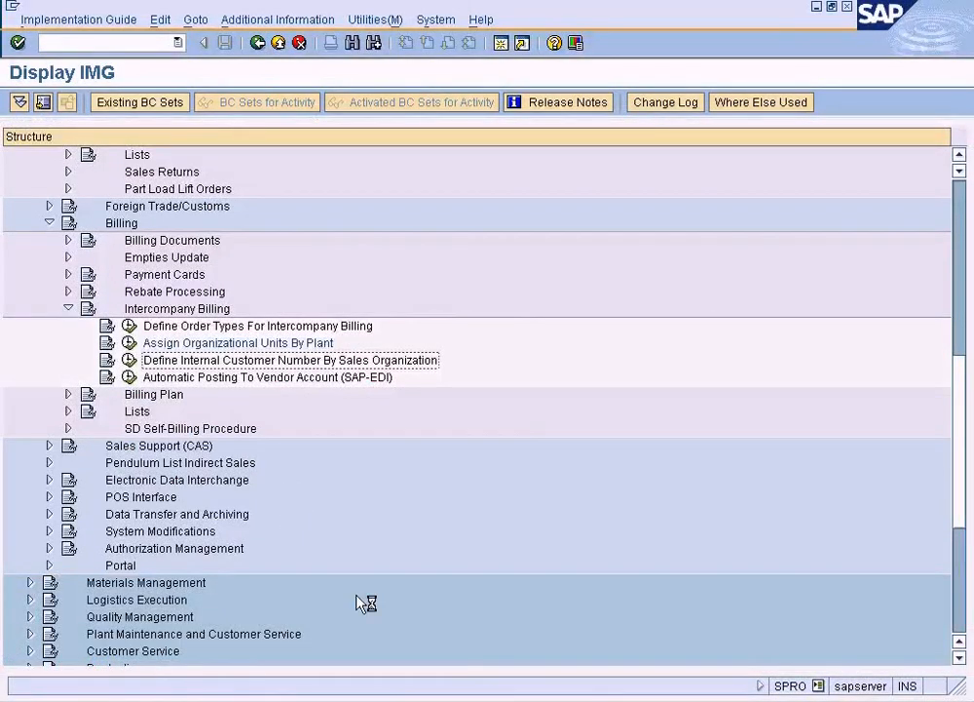
Examine the payment note between TES2 and SUN and the NY sales organization box in Paint, and return to the IMG
{"action": "left_click", "coordinate": [495, 696]}
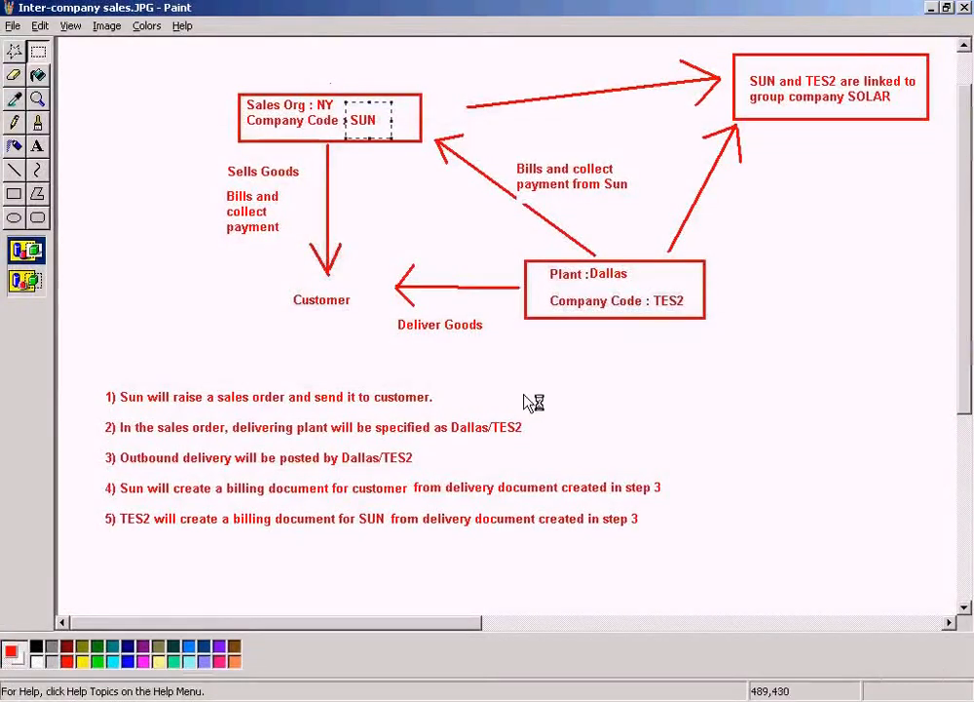
{"action": "left_click_drag", "start_coordinate": [505, 151], "coordinate": [551, 175]}
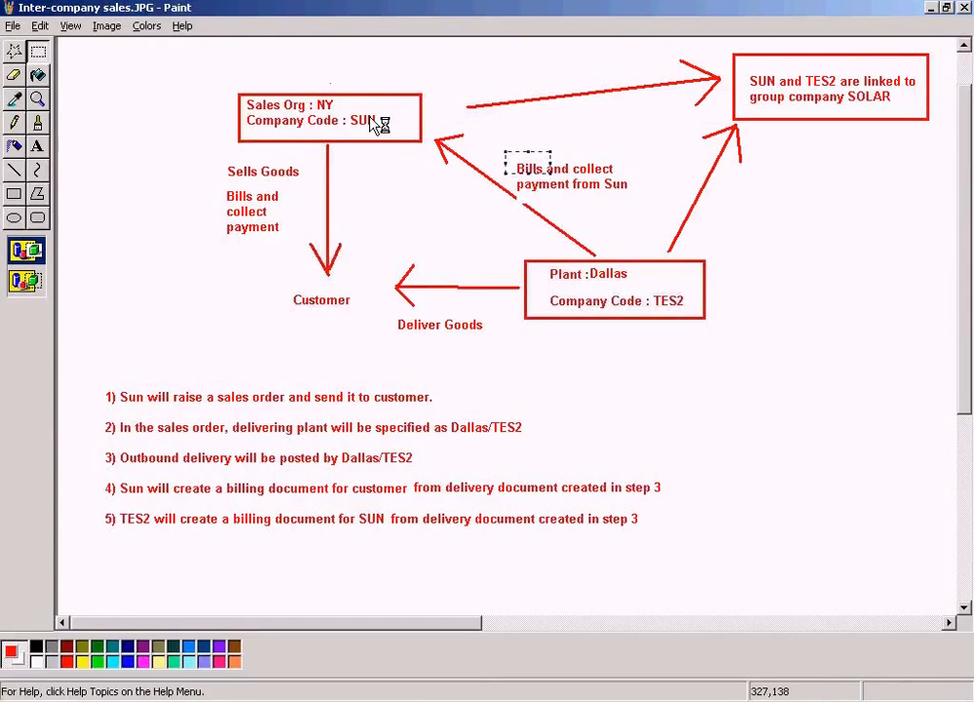
{"action": "left_click_drag", "start_coordinate": [233, 80], "coordinate": [396, 137]}
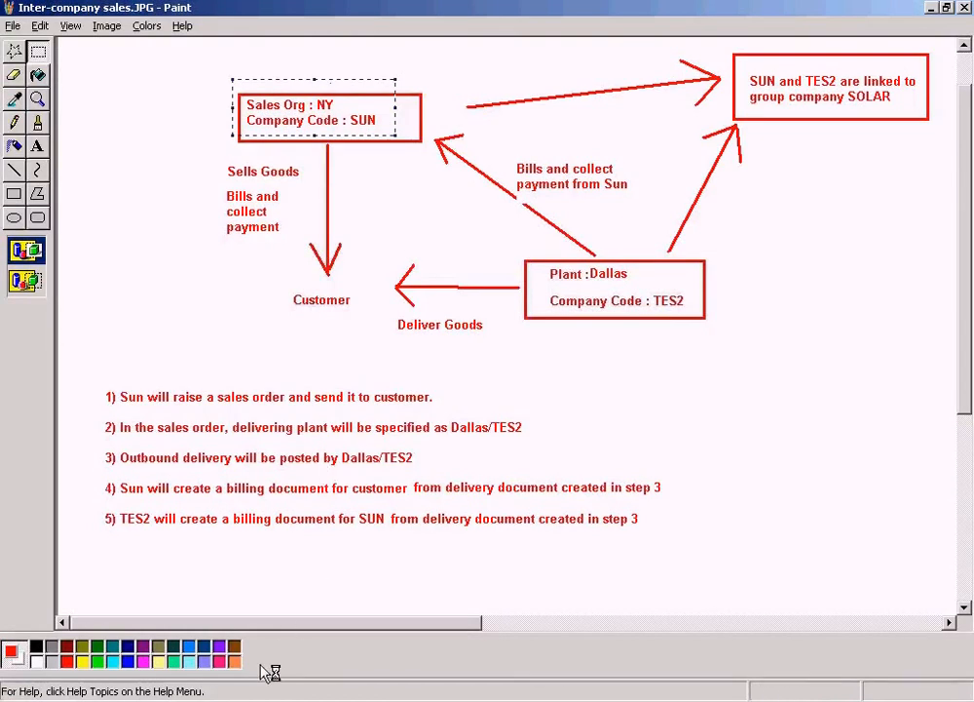
{"action": "left_click", "coordinate": [268, 694]}
{"action": "left_click", "coordinate": [234, 690]}
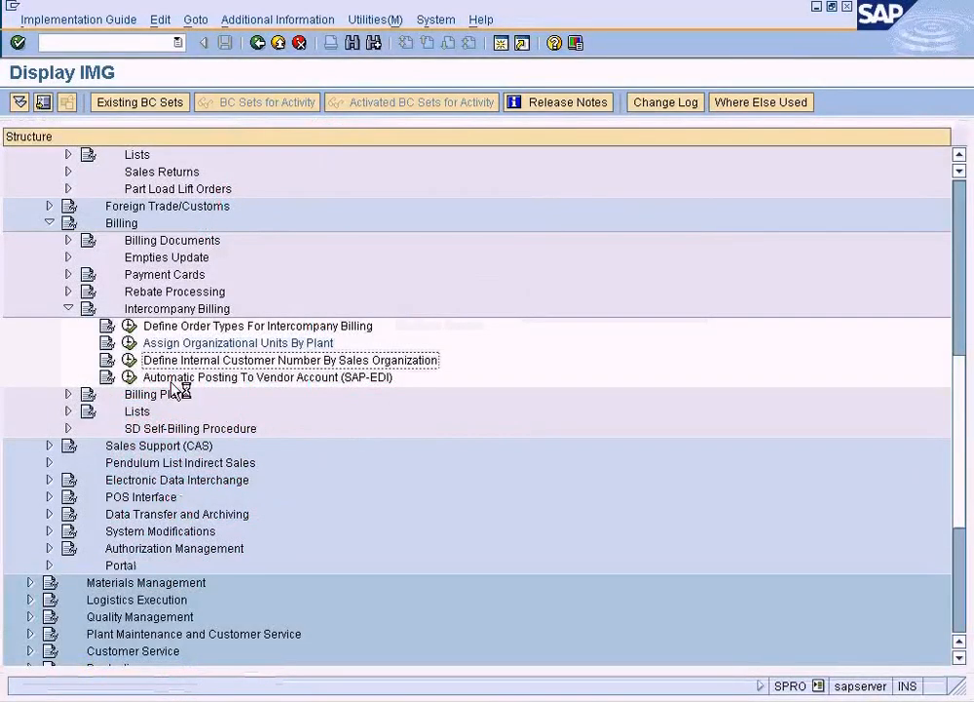
Open Define Internal Customer Number By Sales Organization and position the list at sales organization NY
{"action": "left_click", "coordinate": [135, 360]}
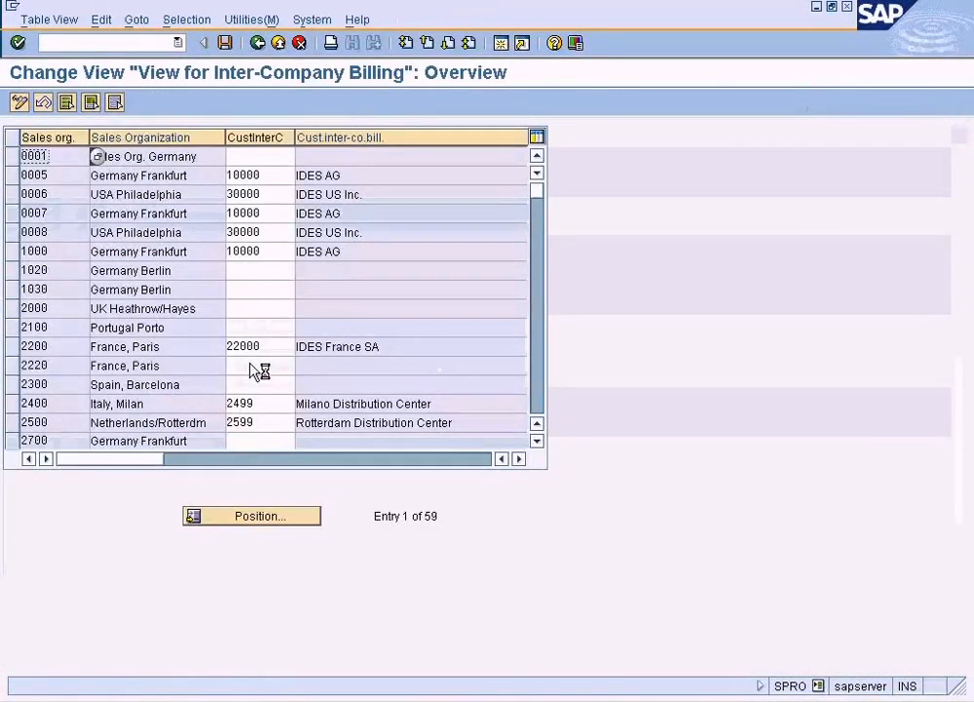
{"action": "left_click", "coordinate": [282, 519]}
{"action": "type", "text": "ny"}
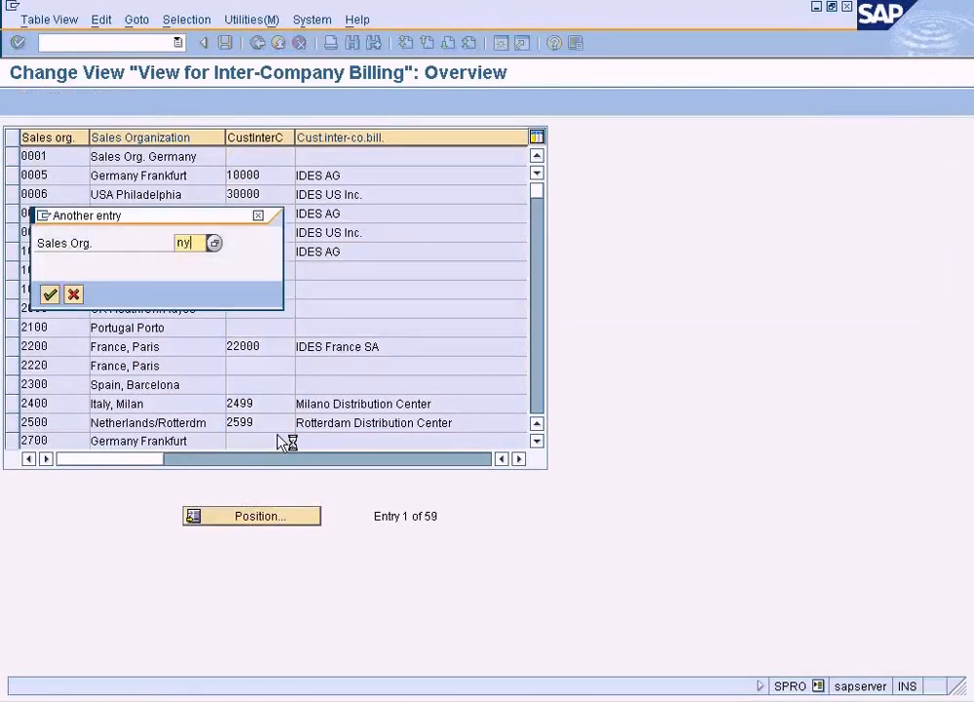
{"action": "key", "text": "Return"}
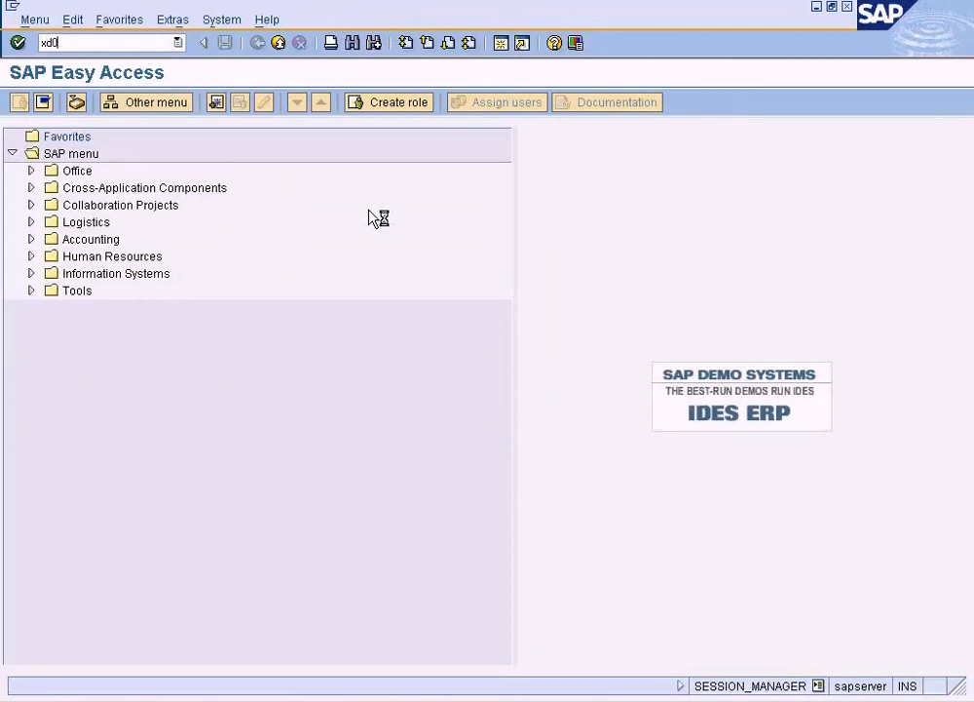
Start customer creation with transaction XD01 and choose Customer C of company code SUN as the reference customer
{"action": "key", "text": "Return"}
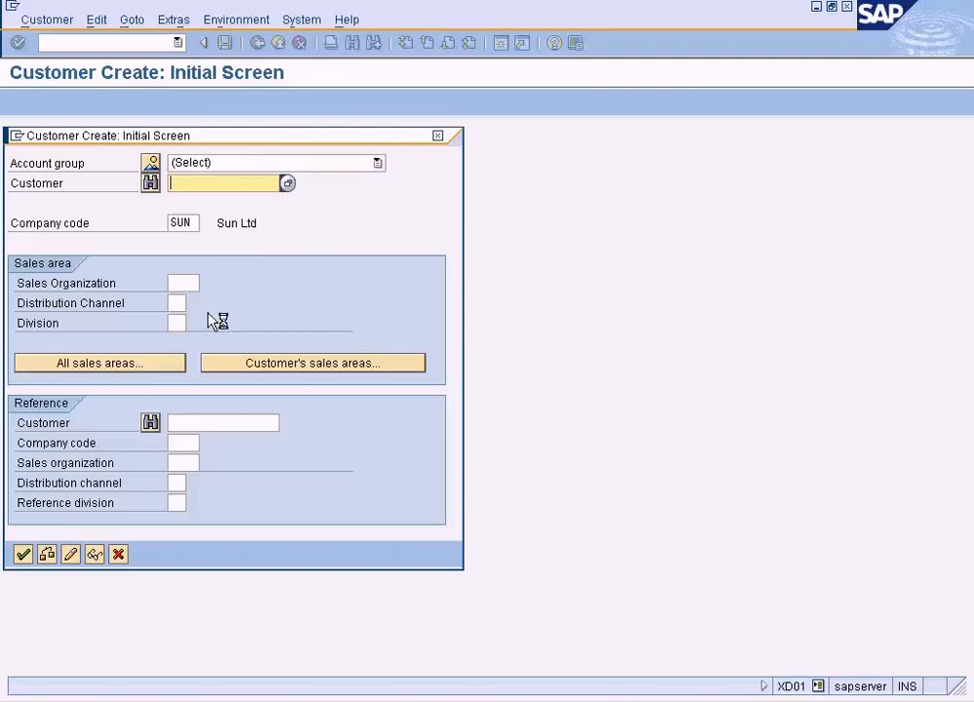
{"action": "left_click", "coordinate": [193, 422]}
{"action": "left_click", "coordinate": [286, 422]}
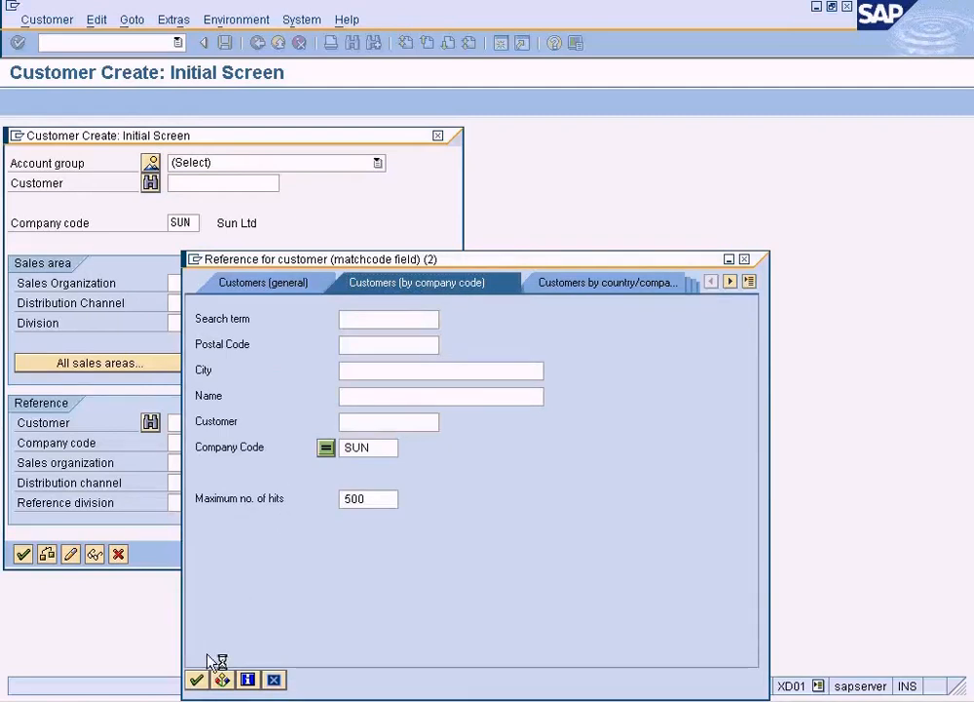
{"action": "left_click", "coordinate": [196, 679]}
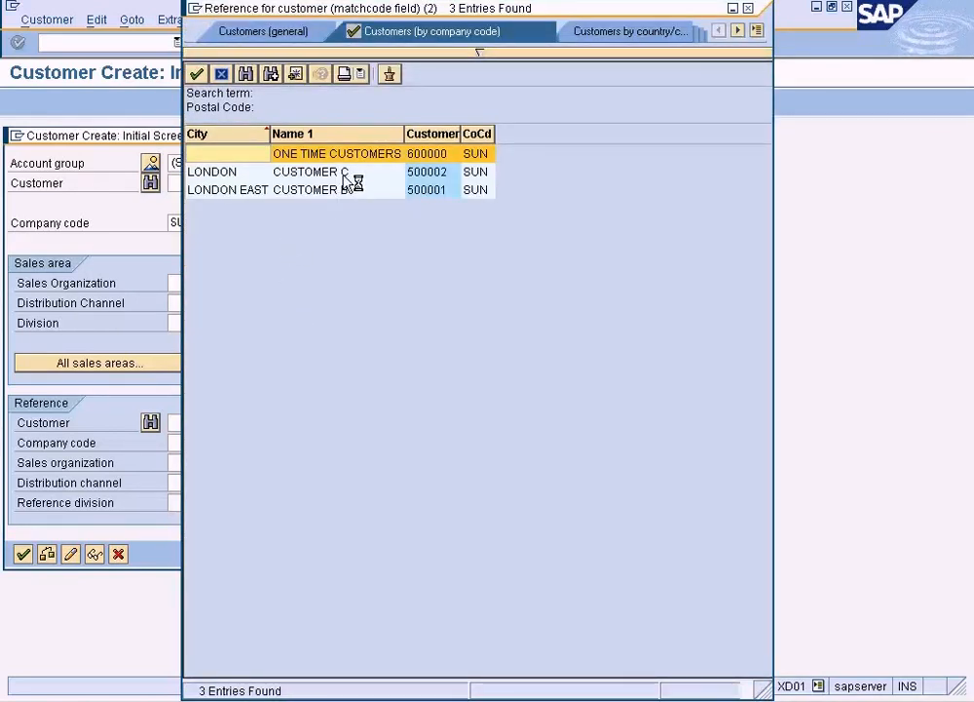
{"action": "double_click", "coordinate": [346, 180]}
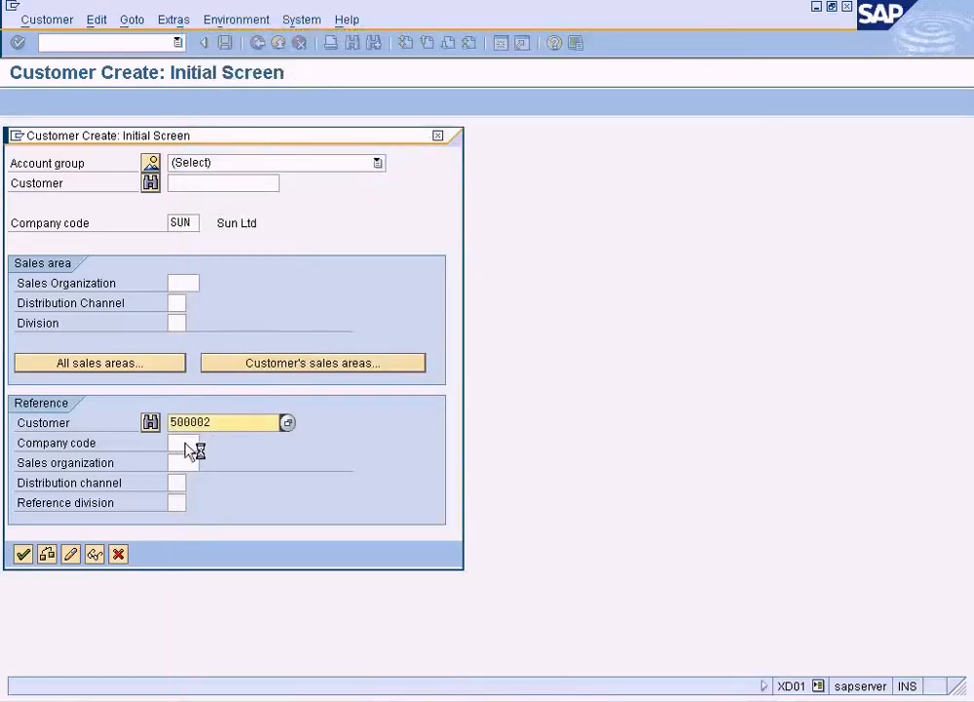
Set the reference company code to SUN, sales organization NY, distribution channel RE and division LP
{"action": "left_click", "coordinate": [187, 441]}
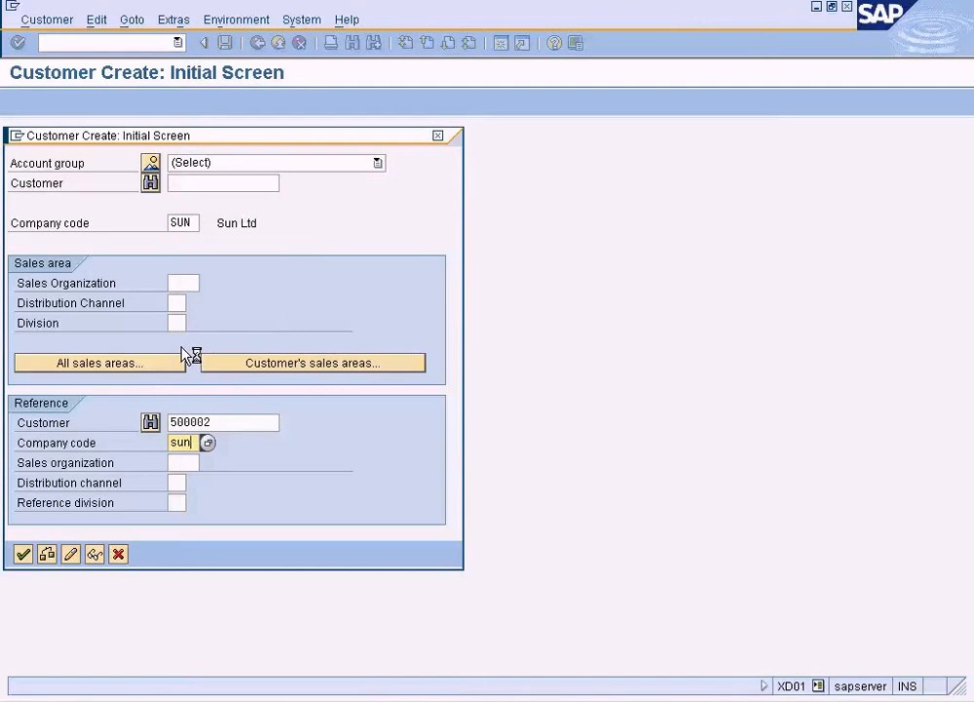
{"action": "left_click", "coordinate": [185, 462]}
{"action": "left_click", "coordinate": [176, 483]}
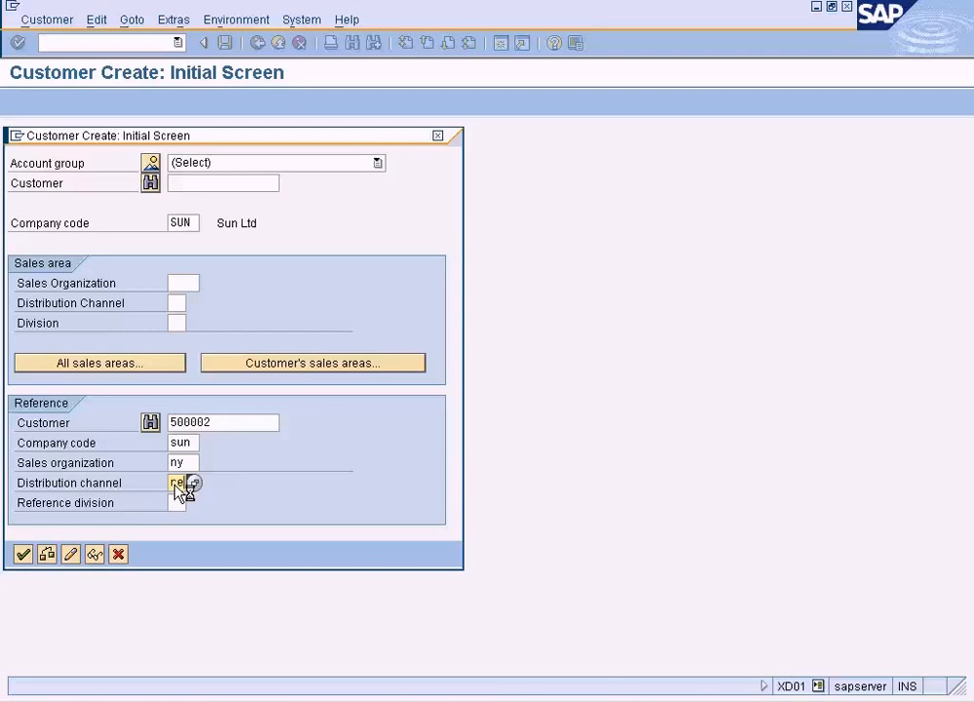
{"action": "left_click", "coordinate": [177, 503]}
{"action": "type", "text": "1p"}
{"action": "left_click", "coordinate": [22, 553]}
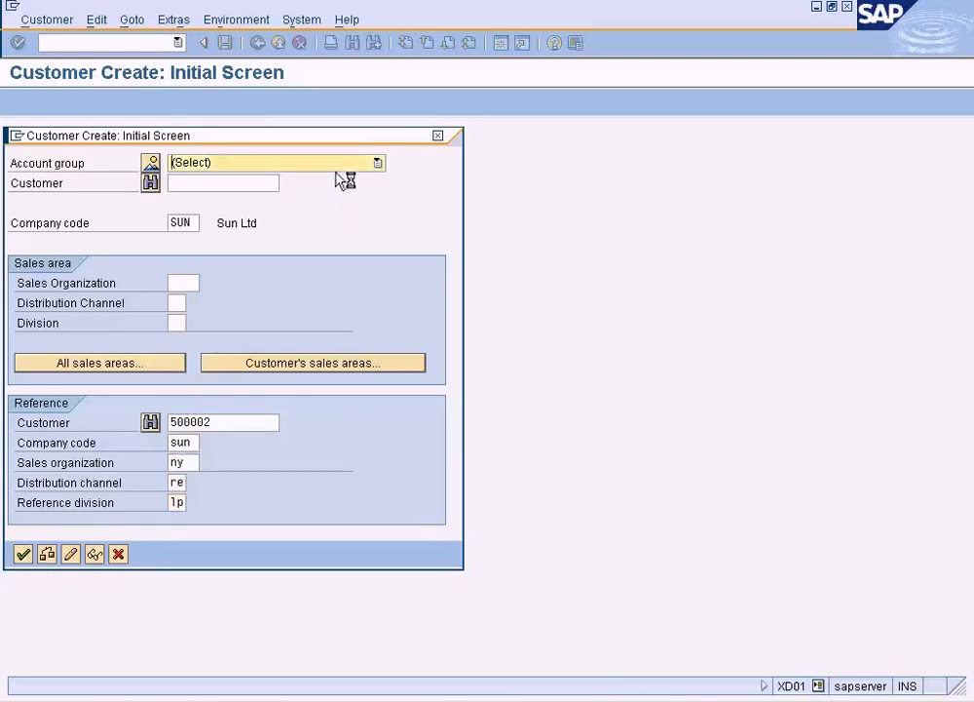
Select the Trade Customers account group and continue to the general data of the new customer
{"action": "left_click", "coordinate": [379, 164]}
{"action": "left_click_drag", "start_coordinate": [381, 191], "coordinate": [378, 291]}
{"action": "left_click", "coordinate": [326, 317]}
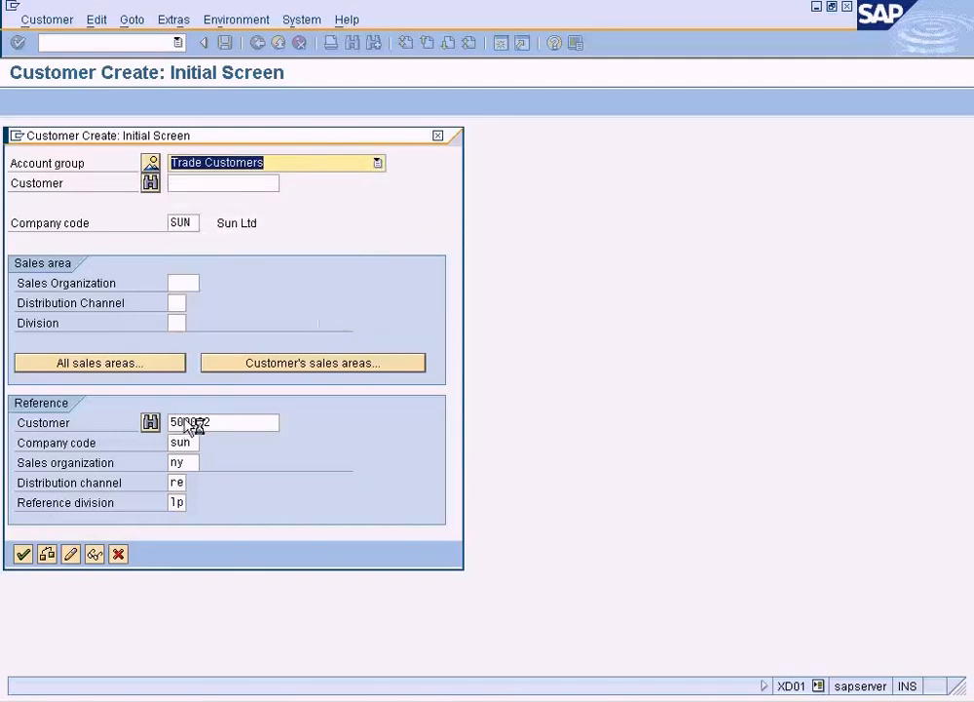
{"action": "left_click", "coordinate": [22, 554]}
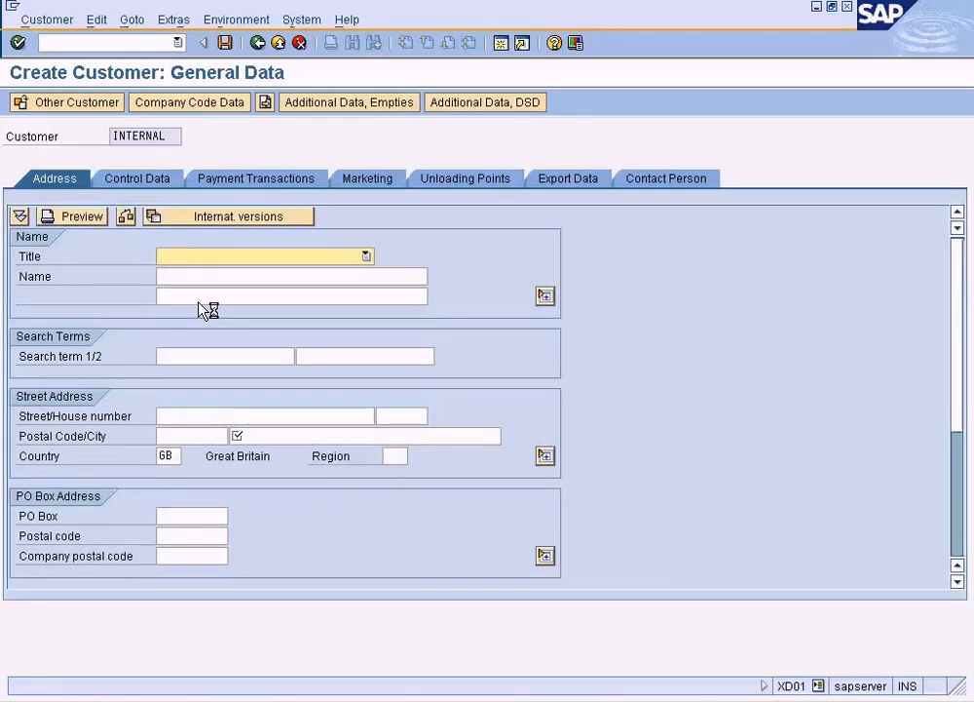
Enter "Internal customer for NY Sales Org" as the new customer's name
{"action": "key", "text": "Tab"}
{"action": "type", "text": "Inter"}
{"action": "type", "text": " compan"}
{"action": "key", "text": "BackSpace"}
{"action": "key", "text": "BackSpace"}
{"action": "key", "text": "BackSpace"}
{"action": "key", "text": "BackSpace"}
{"action": "key", "text": "BackSpace"}
{"action": "key", "text": "BackSpace"}
{"action": "key", "text": "BackSpace"}
{"action": "type", "text": "nal compan"}
{"action": "key", "text": "BackSpace"}
{"action": "key", "text": "BackSpace"}
{"action": "key", "text": "BackSpace"}
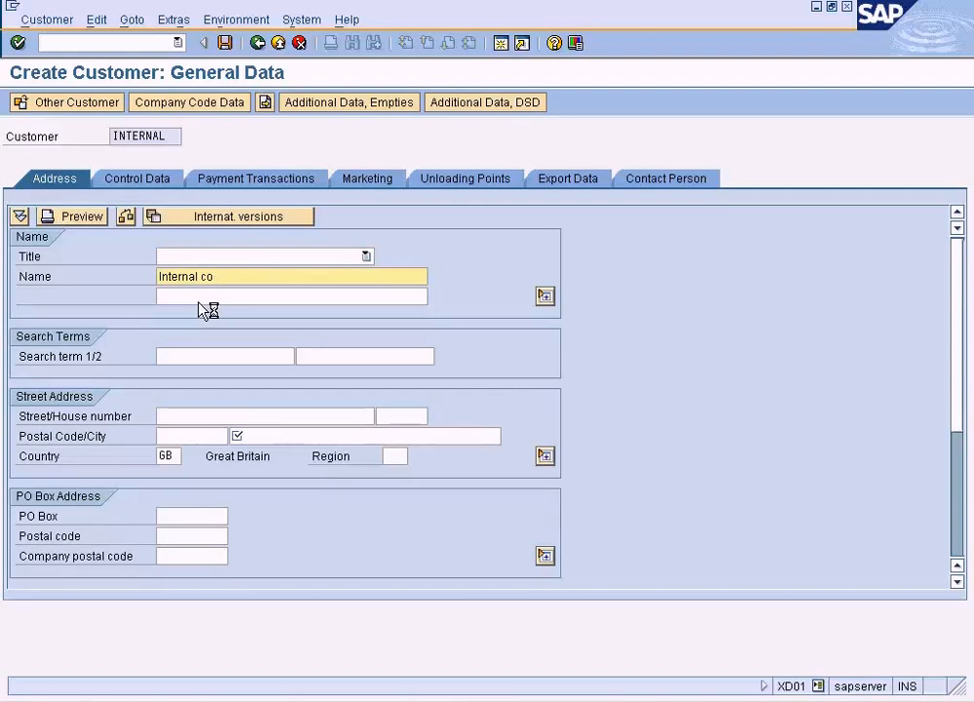
{"action": "type", "text": "stomer for NY"}
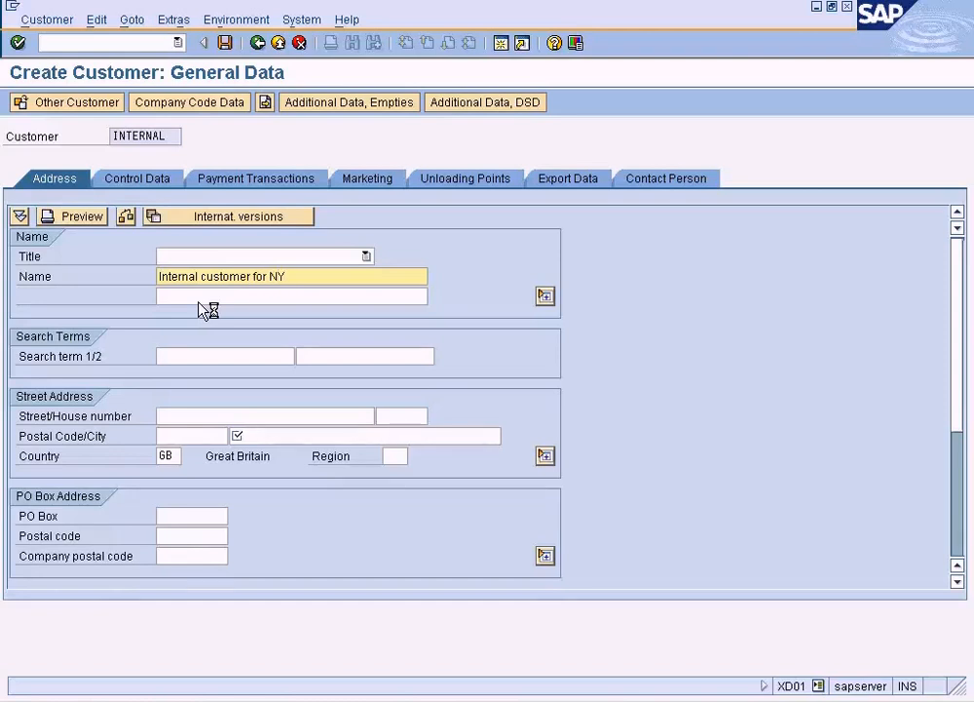
{"action": "type", "text": " Sales Org"}
Set the country to US and the city to NY, check the company code data, save the customer and leave customer creation
{"action": "left_click", "coordinate": [172, 455]}
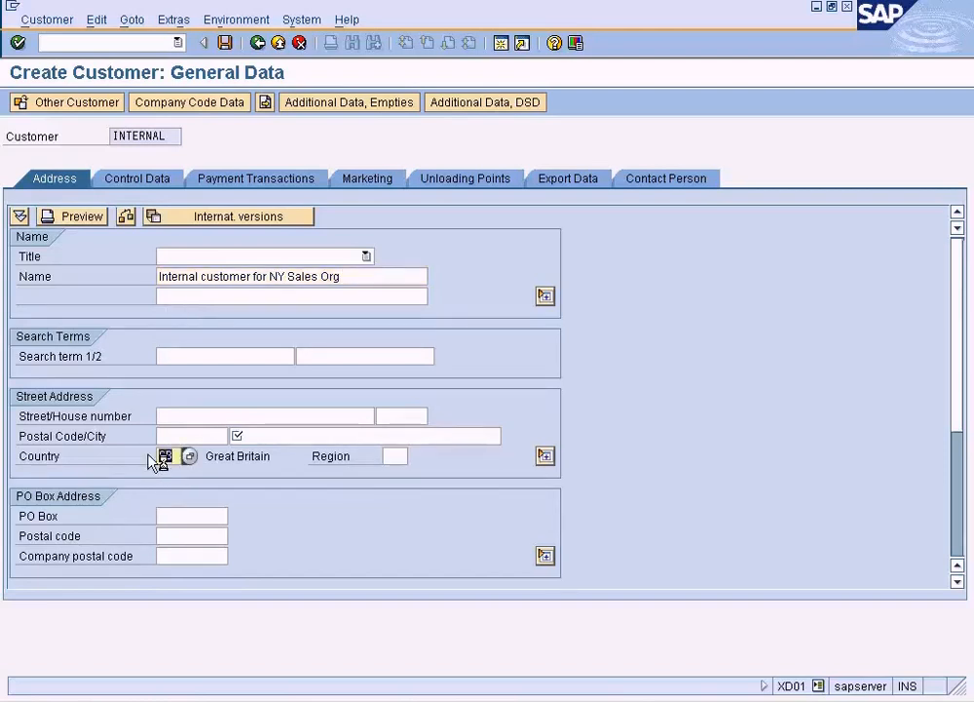
{"action": "left_click", "coordinate": [276, 437]}
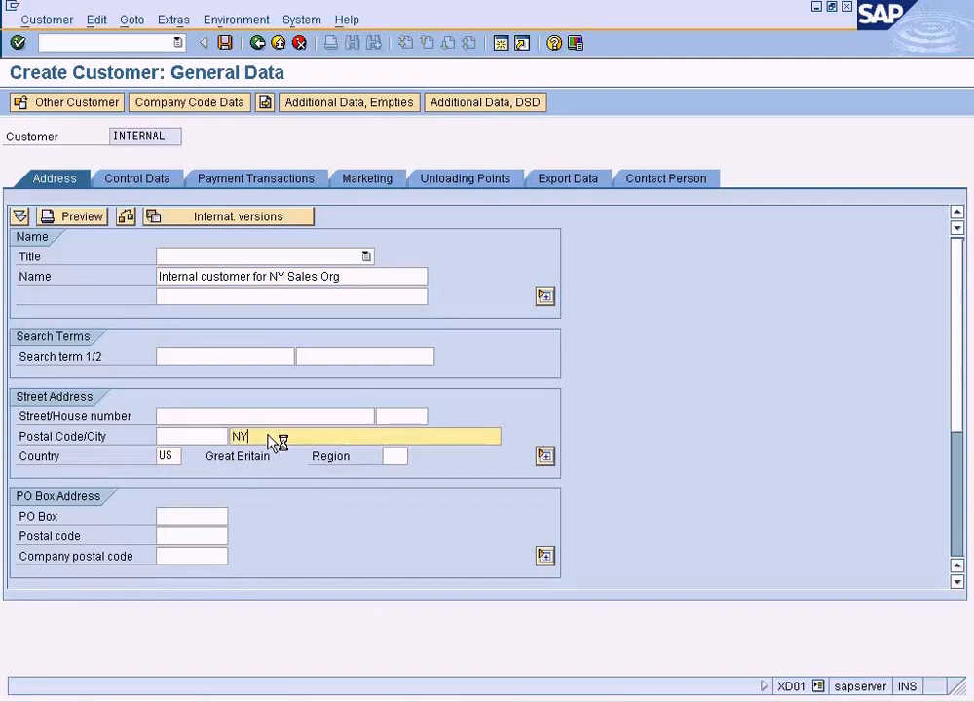
{"action": "left_click", "coordinate": [244, 103]}
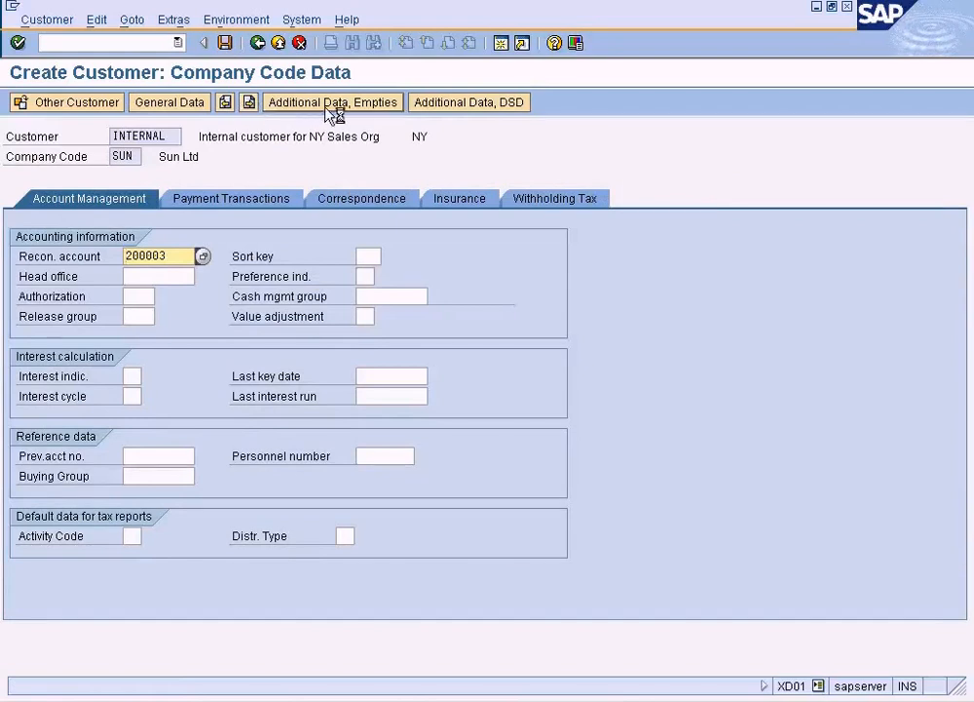
{"action": "left_click", "coordinate": [225, 43]}
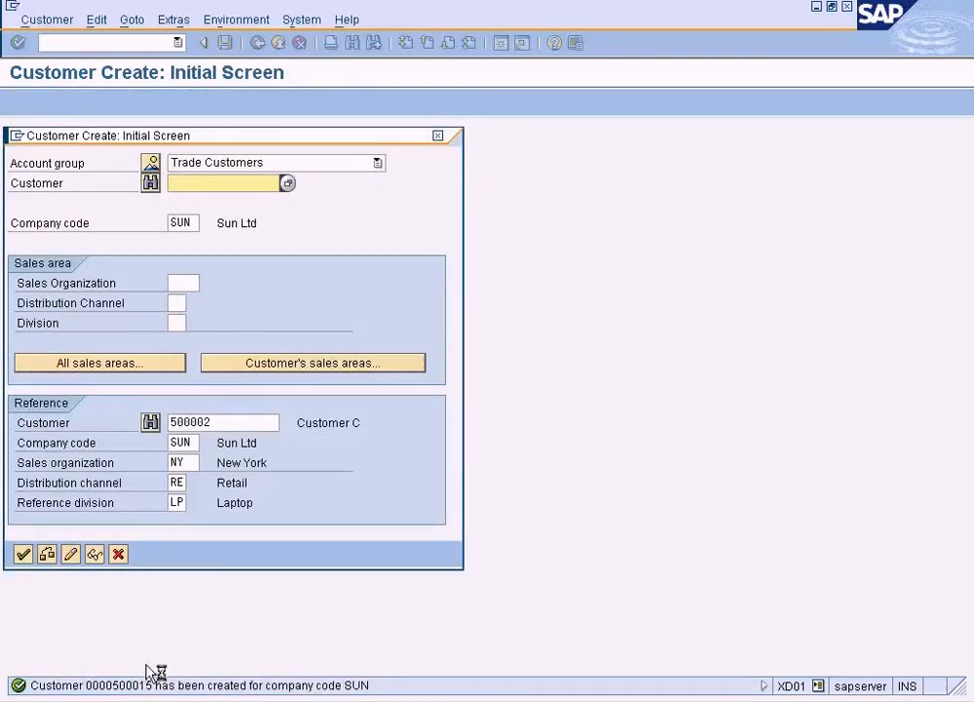
{"action": "left_click", "coordinate": [115, 554]}
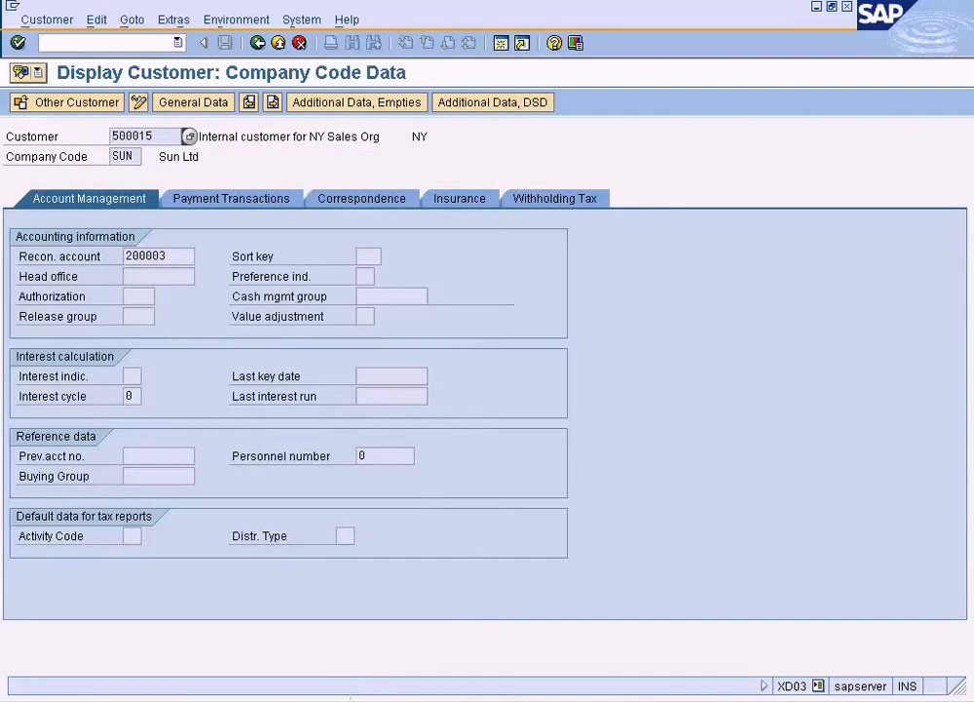
Return to the inter-company billing view and enter the new internal customer's number for sales organization NY
{"action": "left_click", "coordinate": [268, 700]}
{"action": "left_click", "coordinate": [293, 672]}
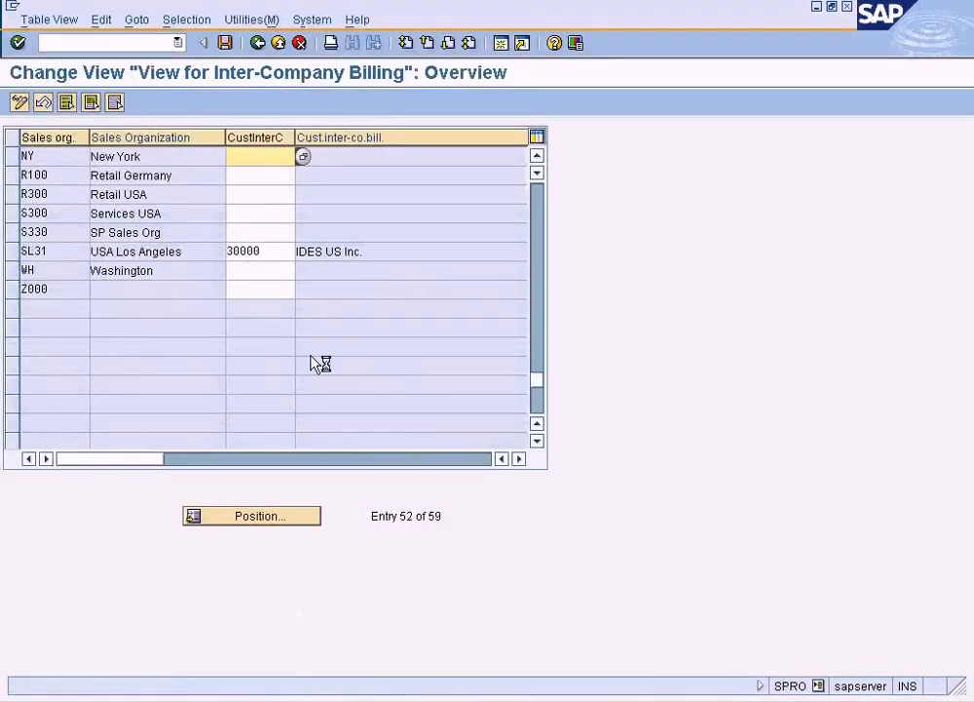
{"action": "type", "text": "500015"}
Review the inter-company process steps in Paint, and open a new SAP session at the Easy Access screen
{"action": "left_click", "coordinate": [458, 700]}
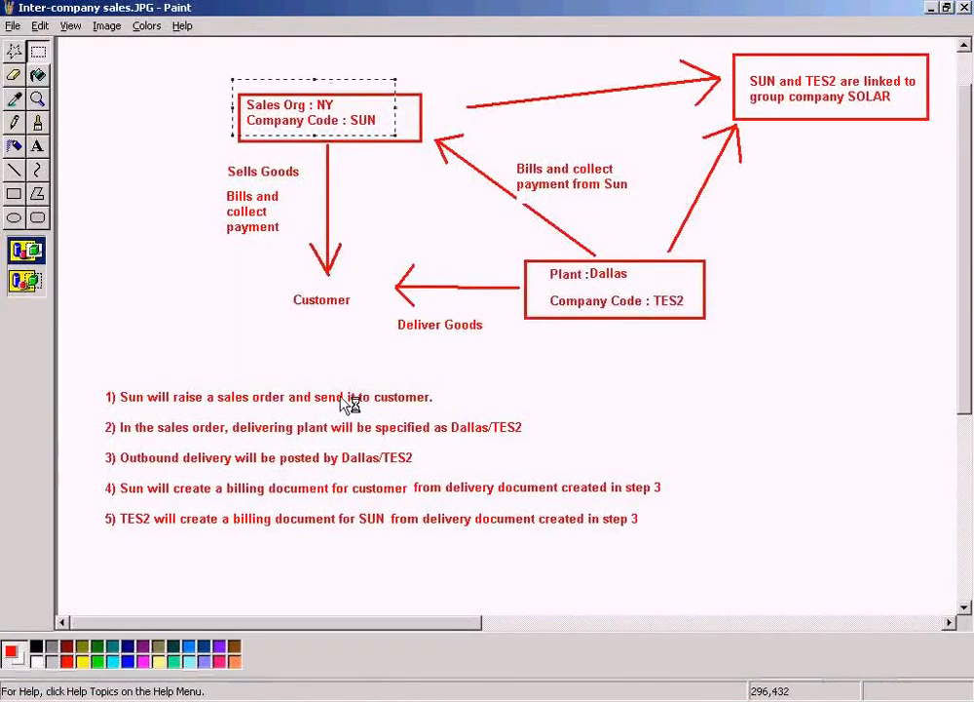
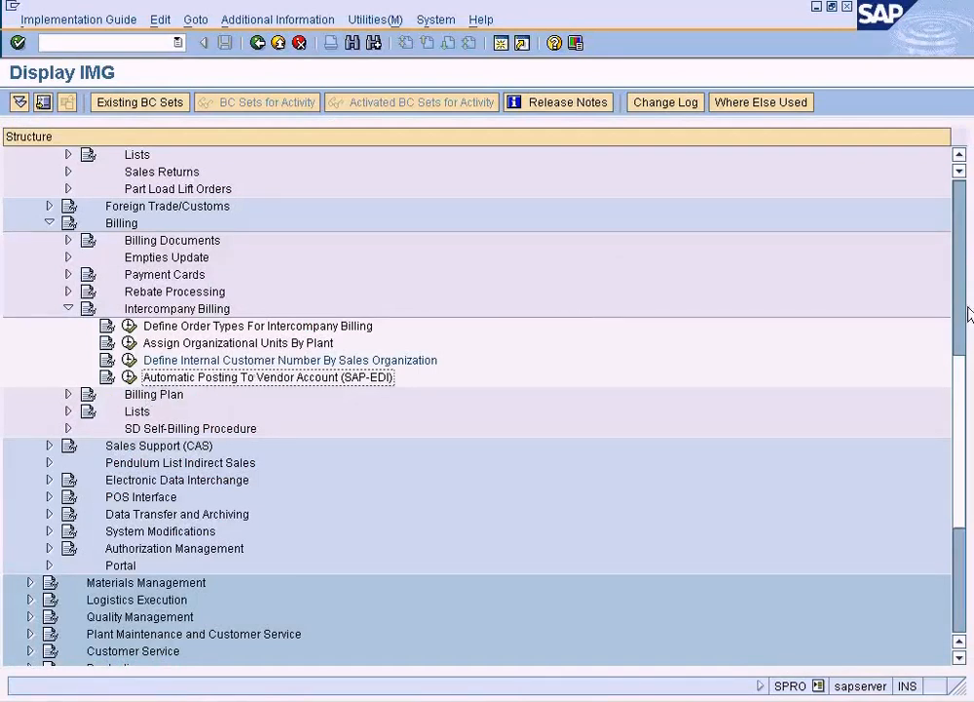
{"action": "left_click", "coordinate": [961, 201]}
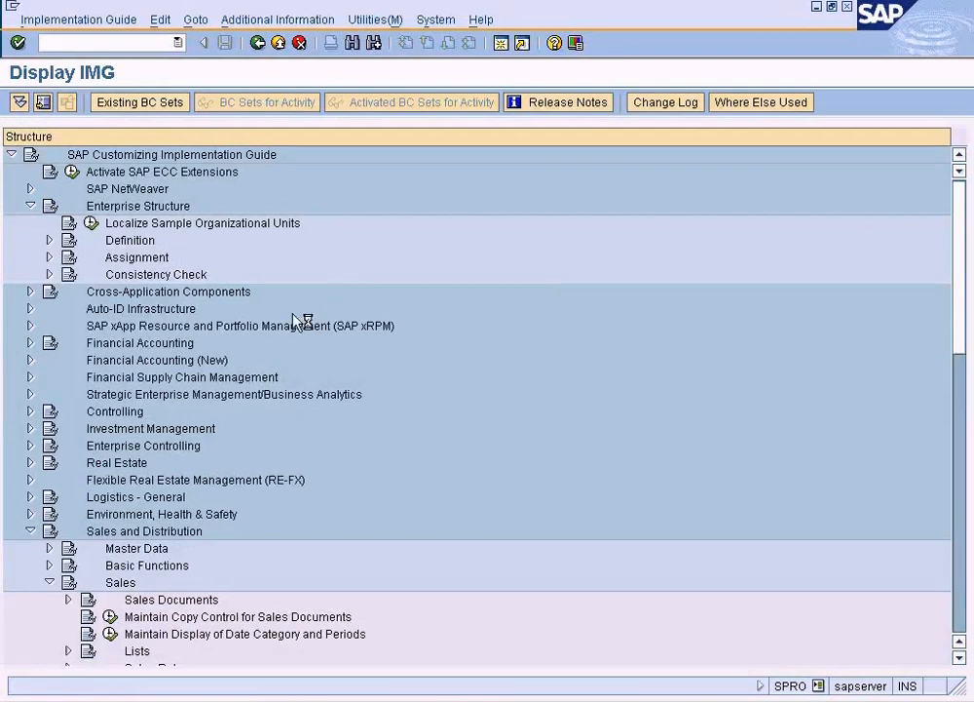
{"action": "left_click", "coordinate": [500, 44]}
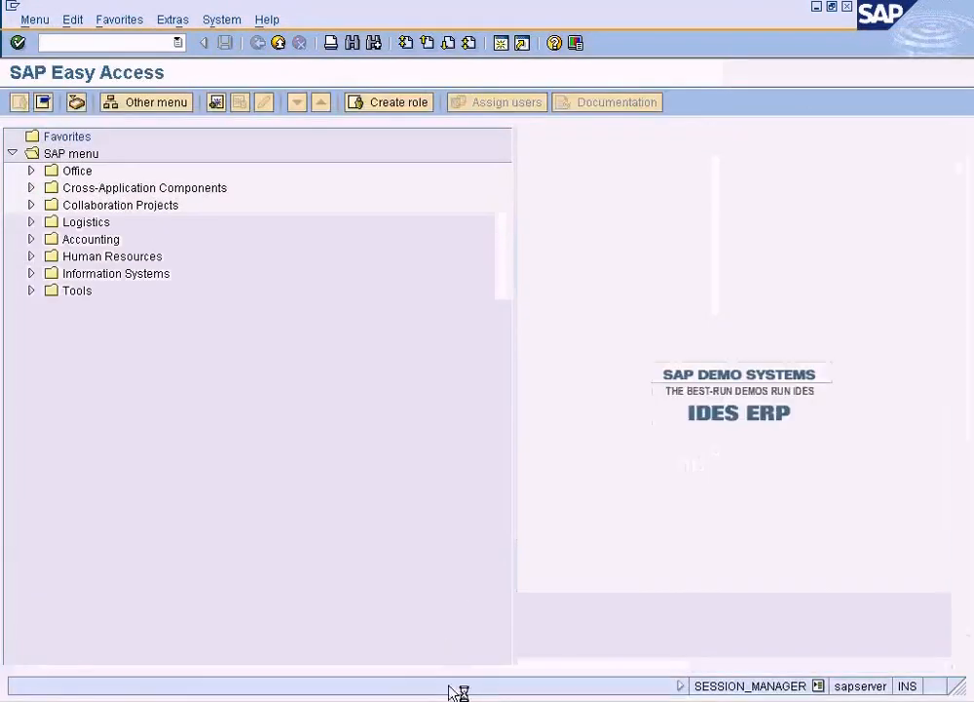
{"action": "left_click", "coordinate": [454, 699]}
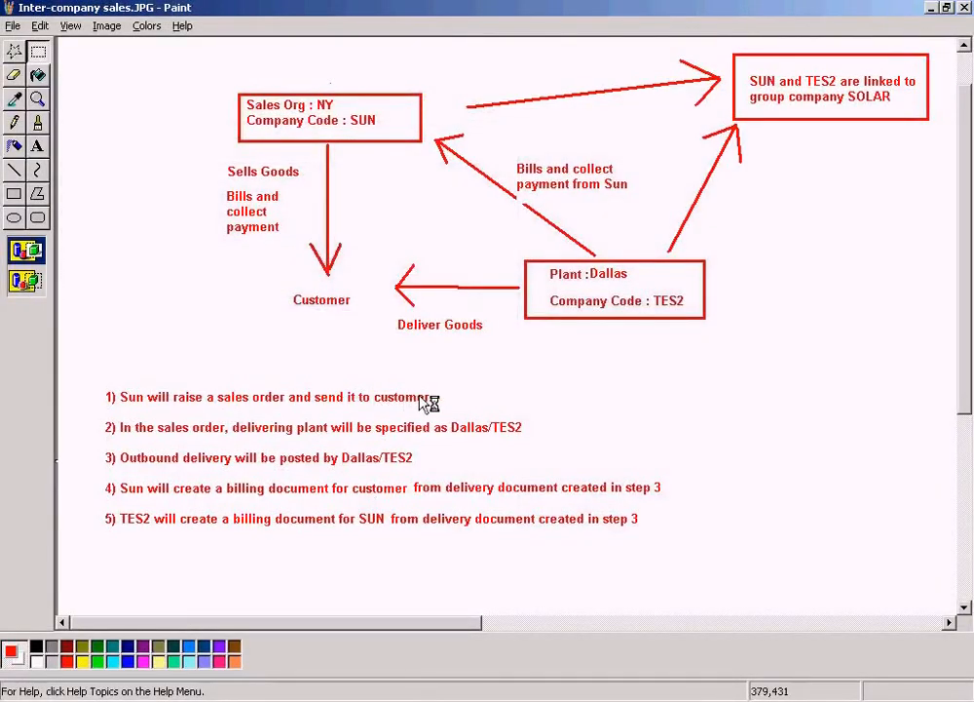
{"action": "key", "text": "alt+Tab"}
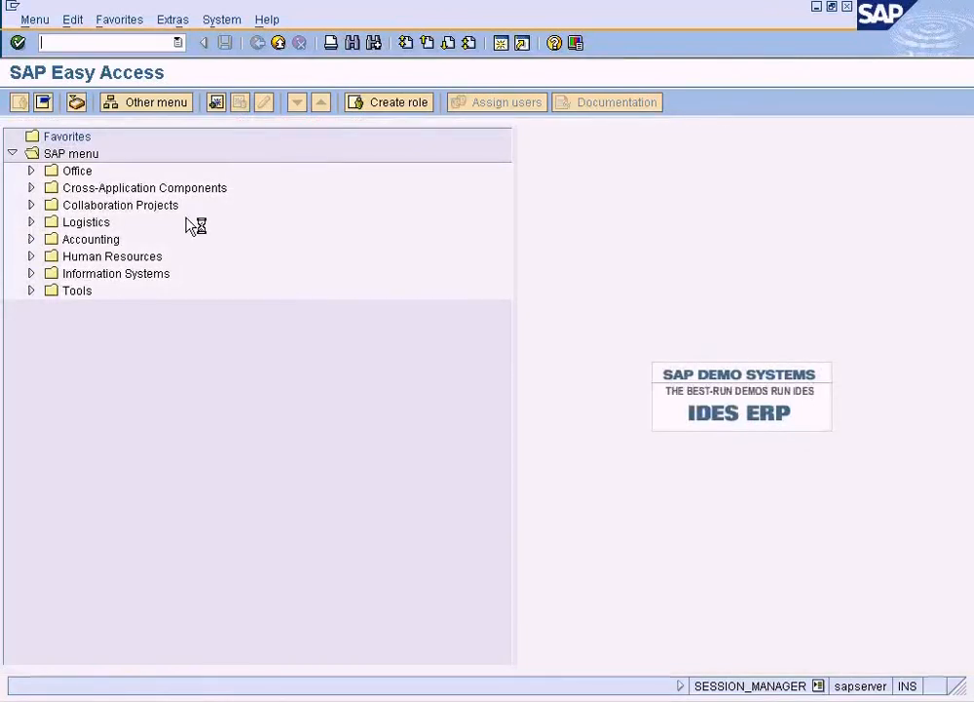
Start a standard sales order with transaction VA01, check the process steps in Paint, and return to the order
{"action": "type", "text": "va01"}
{"action": "key", "text": "Return"}
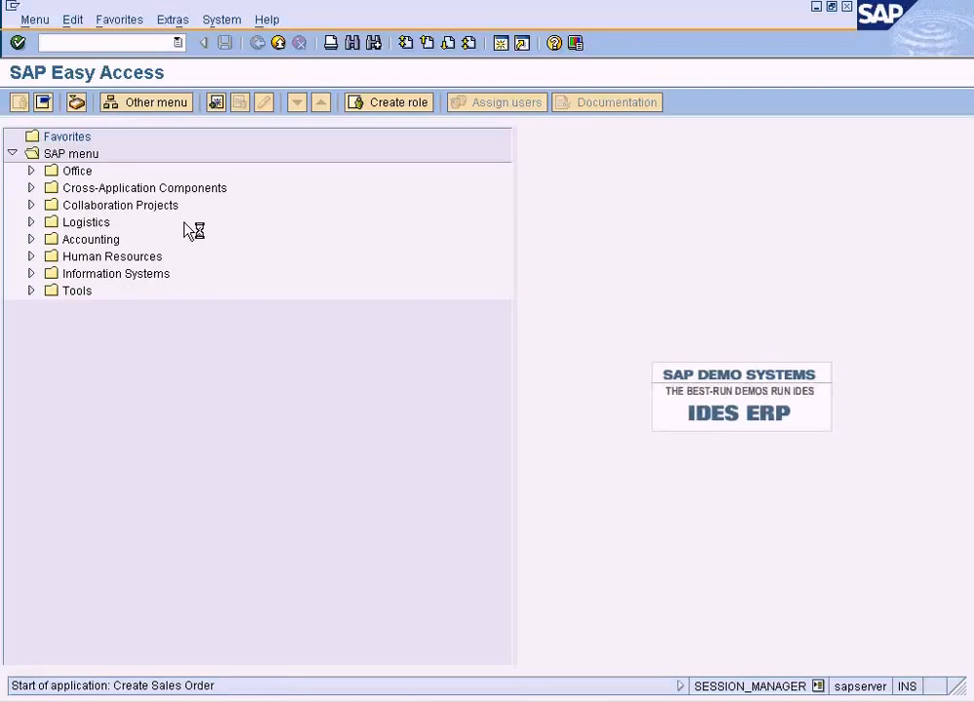
{"action": "type", "text": "aebo"}
{"action": "key", "text": "Return"}
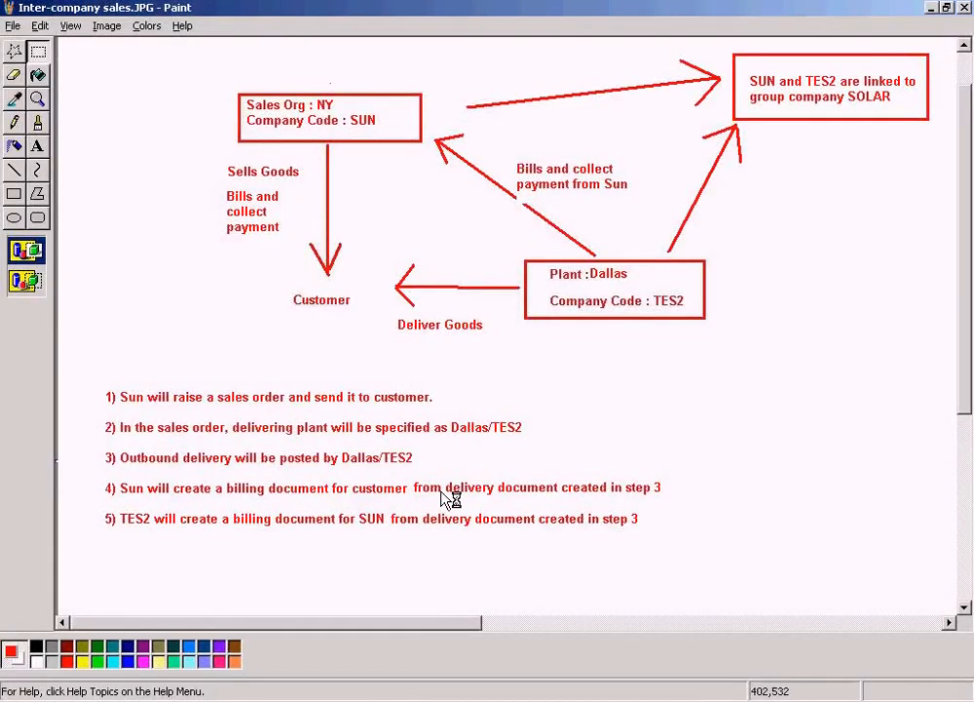
{"action": "key", "text": "alt+Tab"}
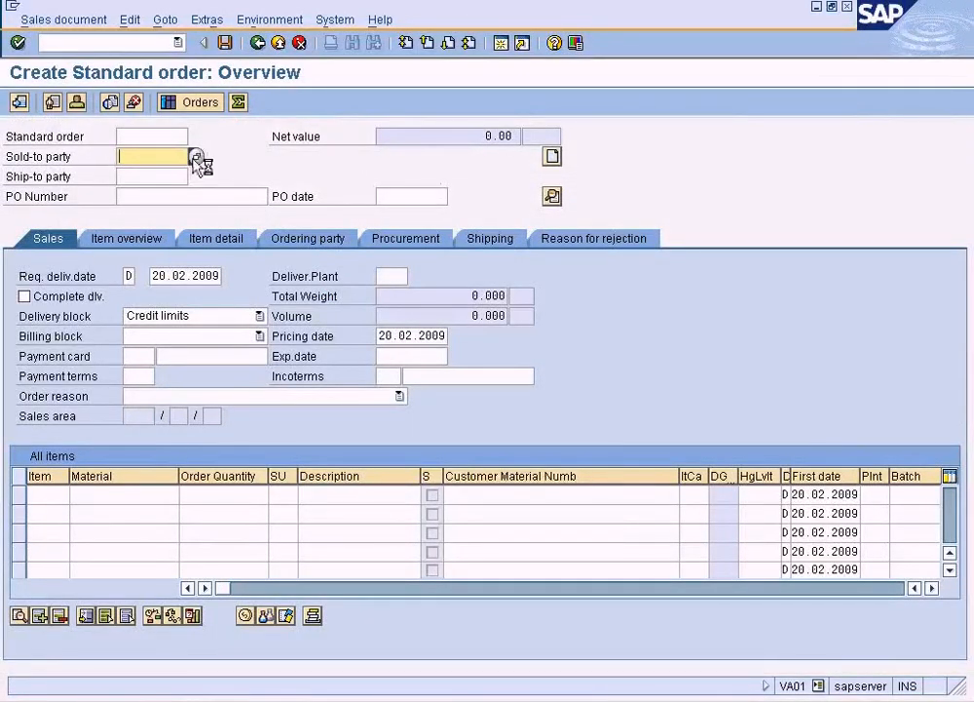
Search for customers of sales organization NY and set Customer C as the sold-to party
{"action": "key", "text": "F4"}
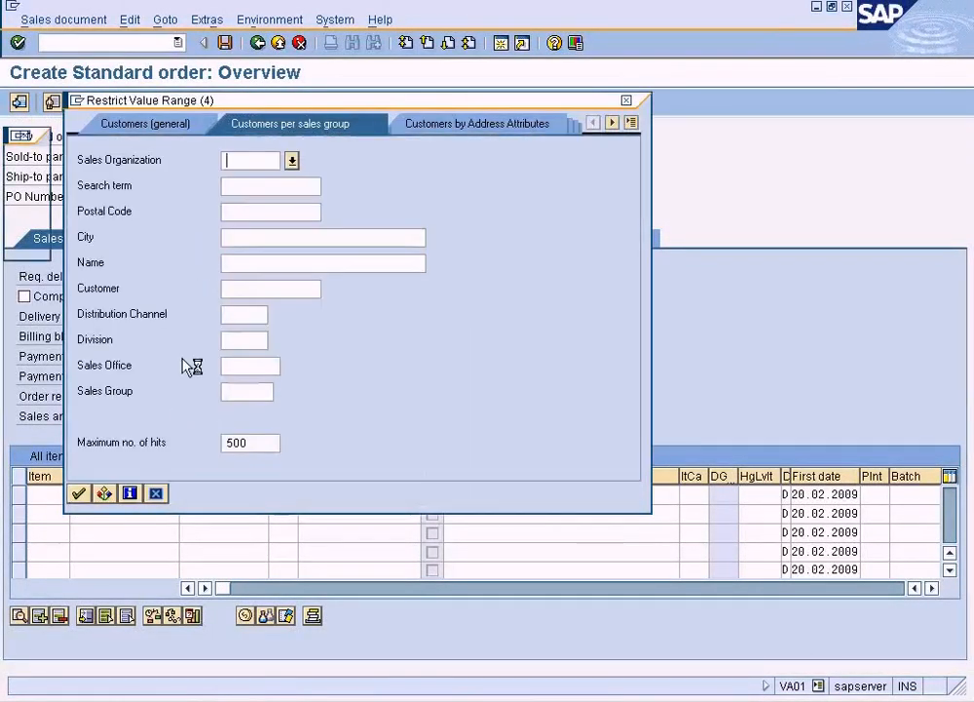
{"action": "left_click", "coordinate": [257, 289]}
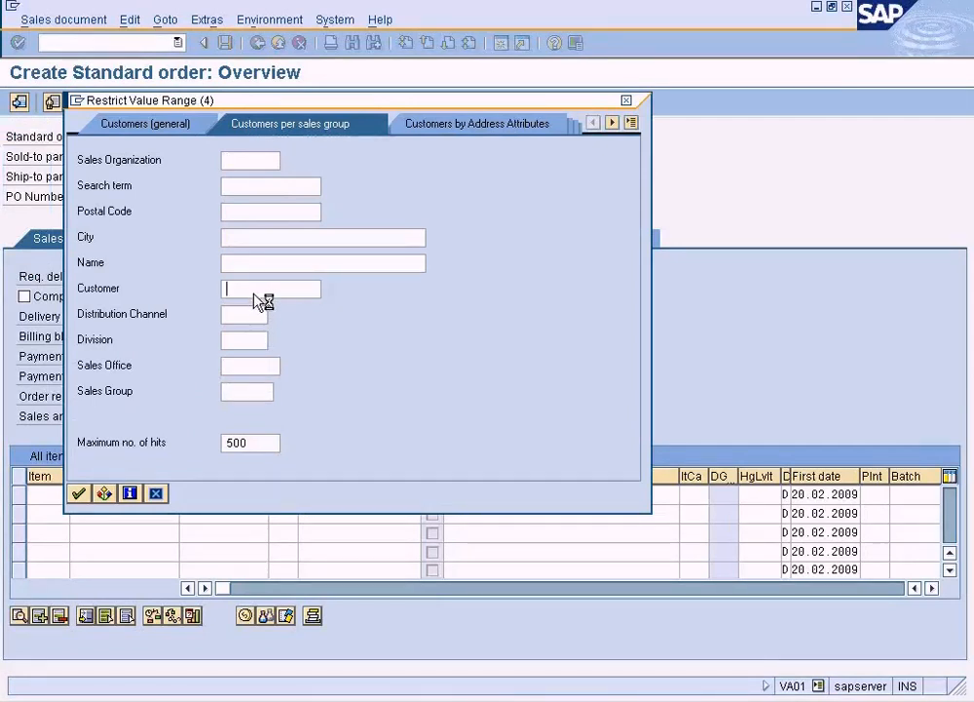
{"action": "left_click", "coordinate": [276, 161]}
{"action": "type", "text": "ny"}
{"action": "key", "text": "Return"}
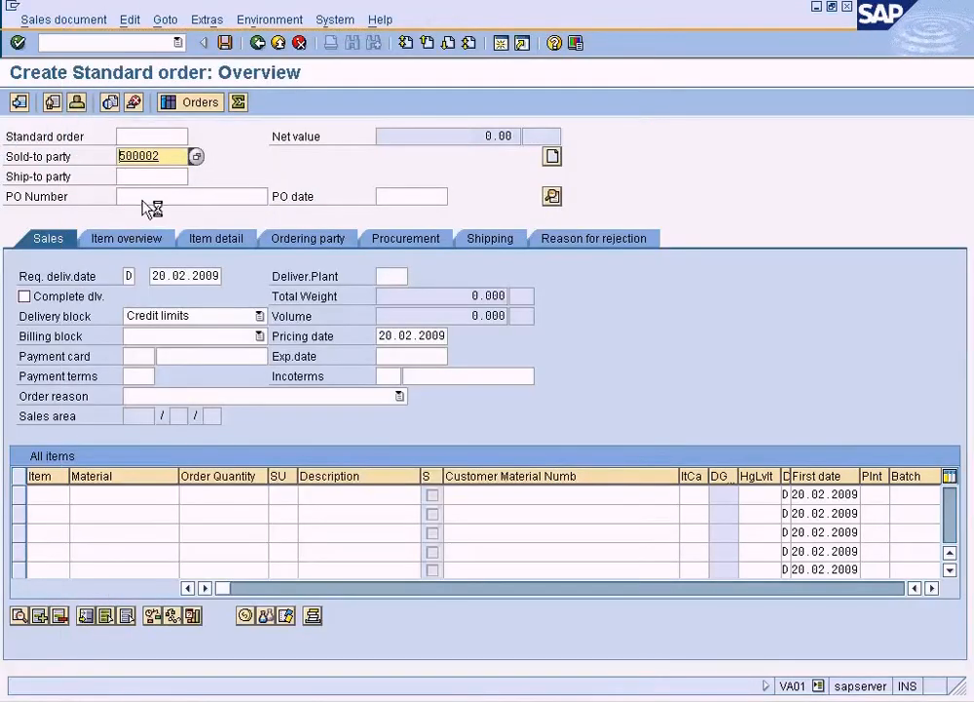
Add material 1247 with an order quantity of 2 to the sales order
{"action": "left_click", "coordinate": [129, 496]}
{"action": "type", "text": "1247"}
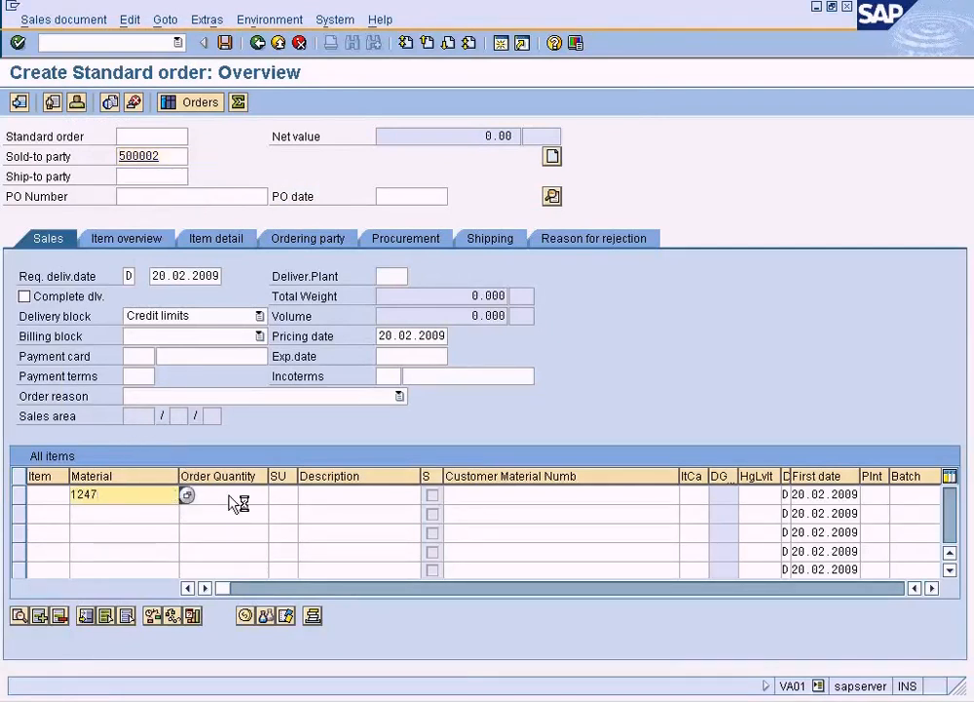
{"action": "left_click", "coordinate": [237, 494]}
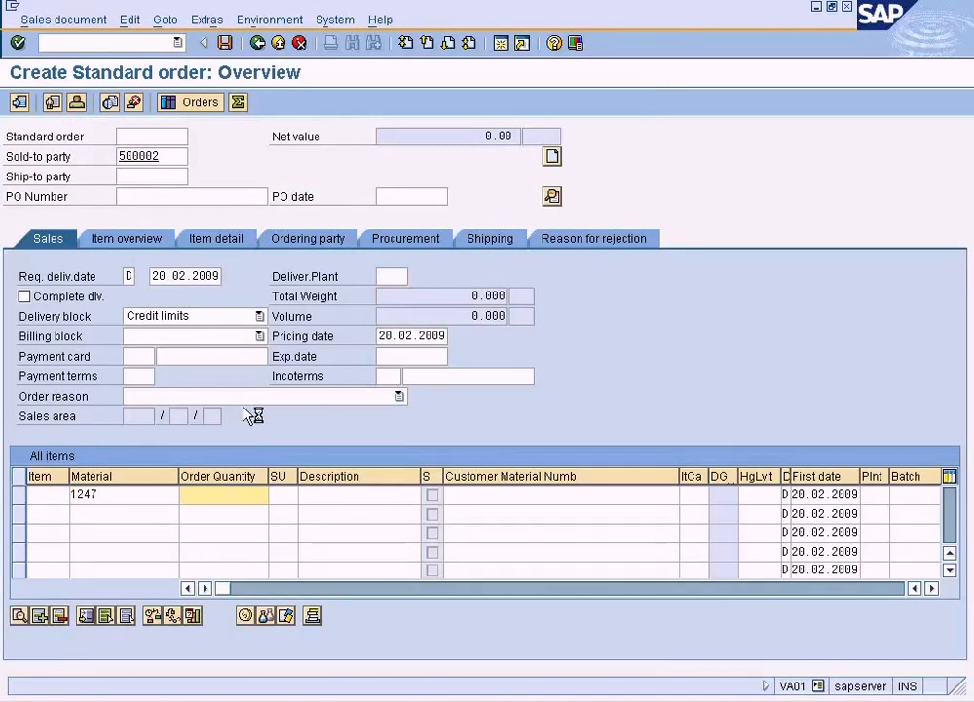
{"action": "type", "text": "2"}
{"action": "key", "text": "Return"}
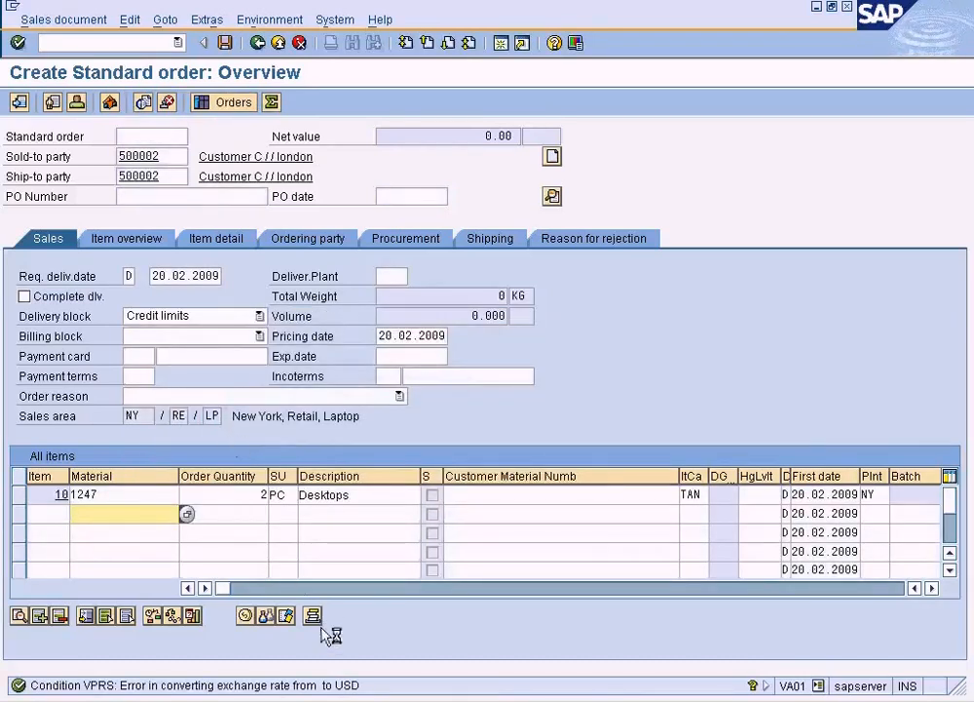
Review the conditions, billing, shipping and schedule lines of the material 1247 item, and return to the order overview
{"action": "left_click", "coordinate": [142, 499]}
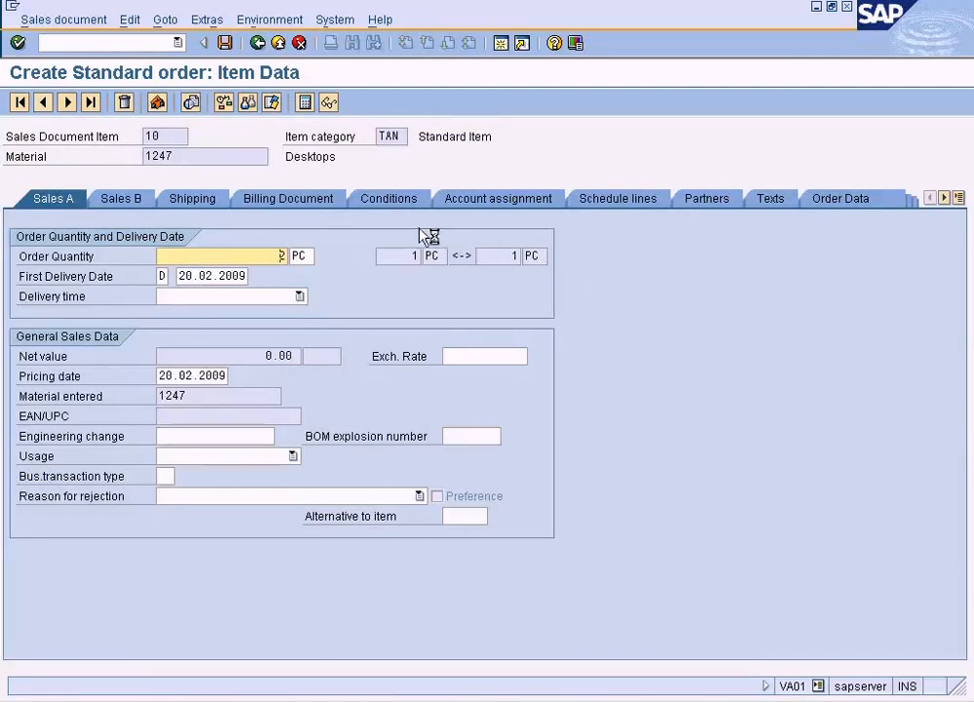
{"action": "left_click", "coordinate": [394, 205]}
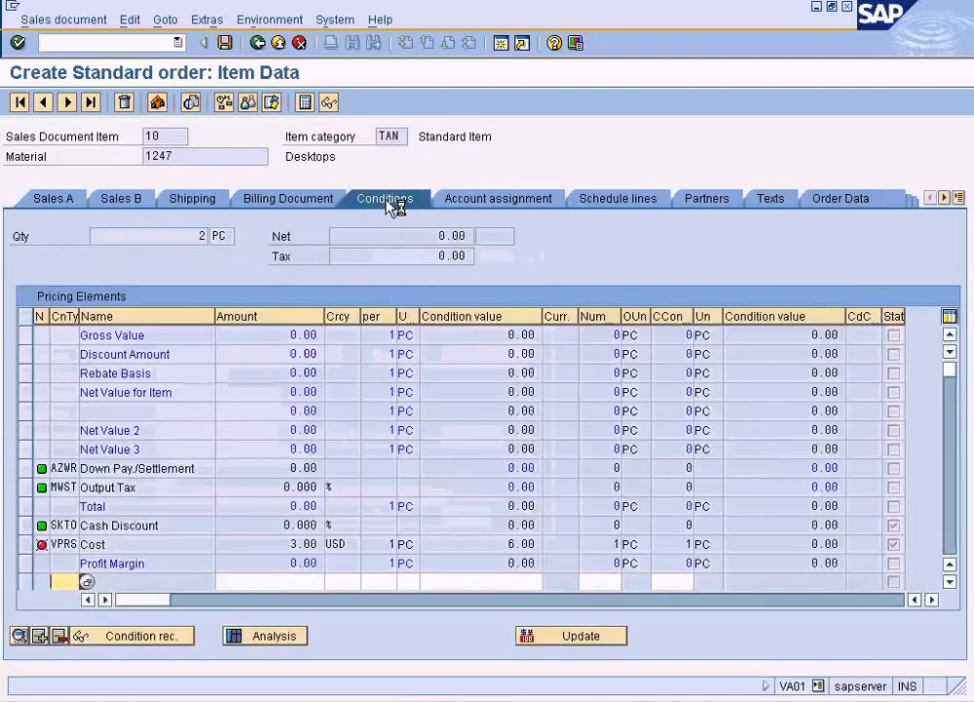
{"action": "left_click", "coordinate": [310, 203]}
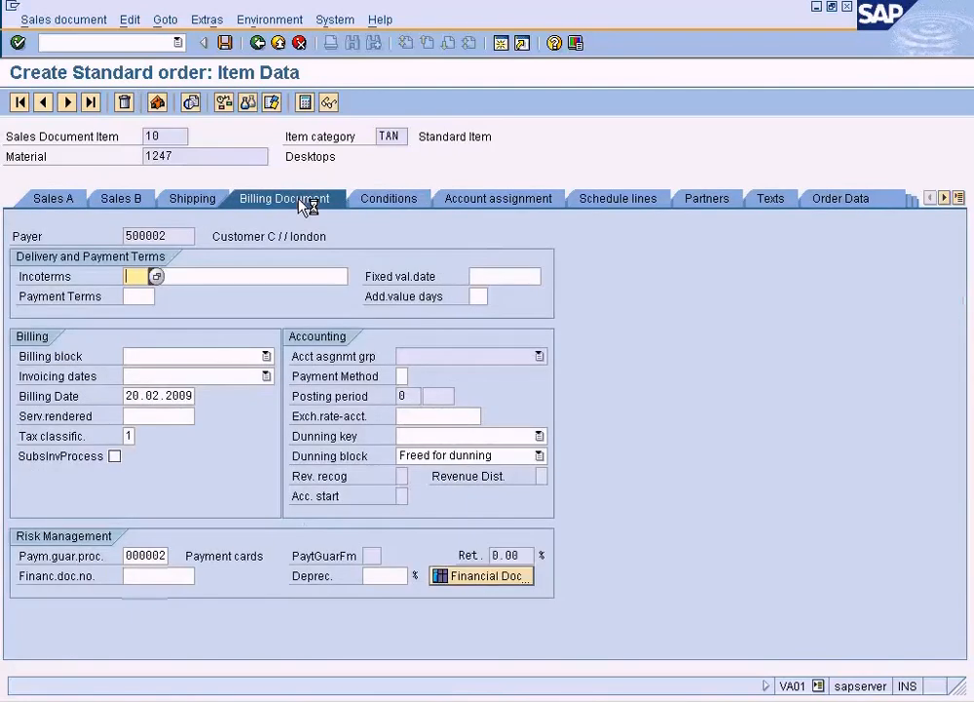
{"action": "left_click", "coordinate": [206, 202]}
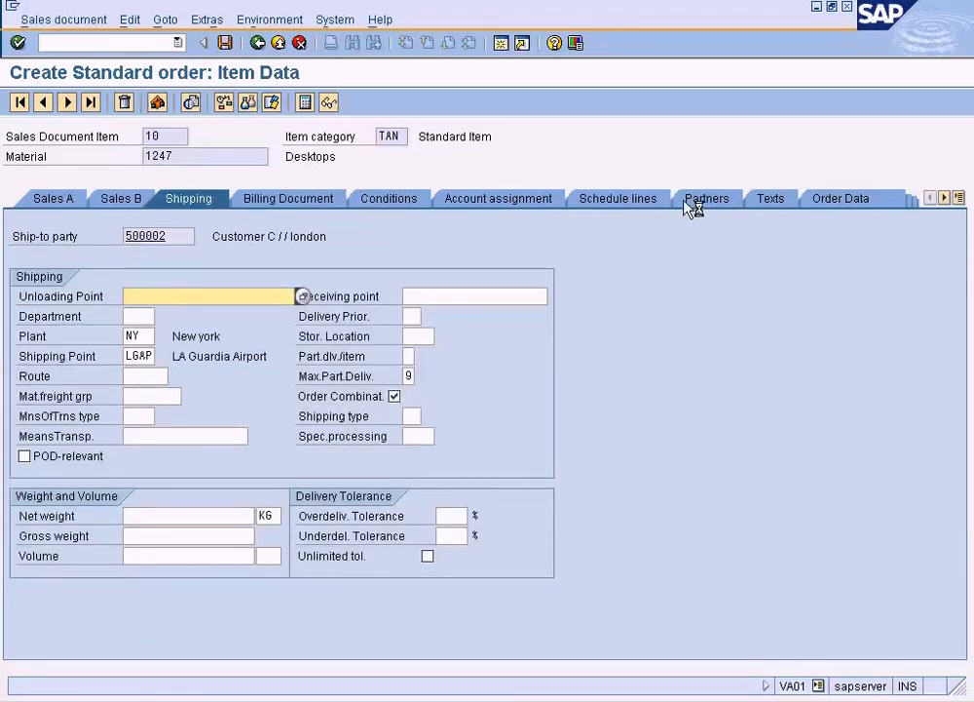
{"action": "left_click", "coordinate": [639, 204]}
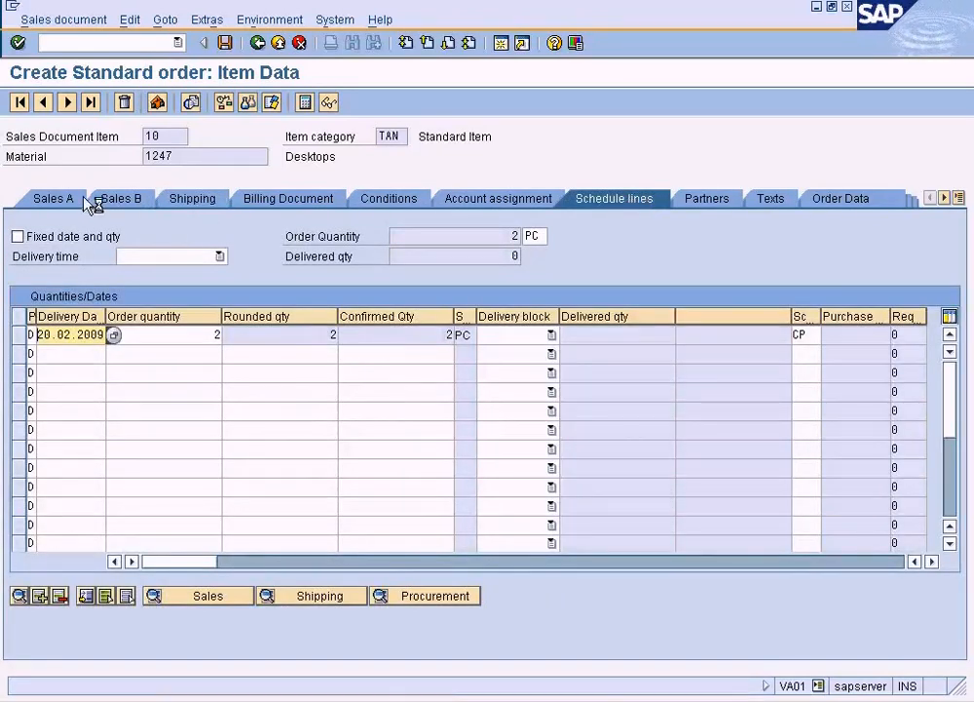
{"action": "left_click", "coordinate": [257, 42]}
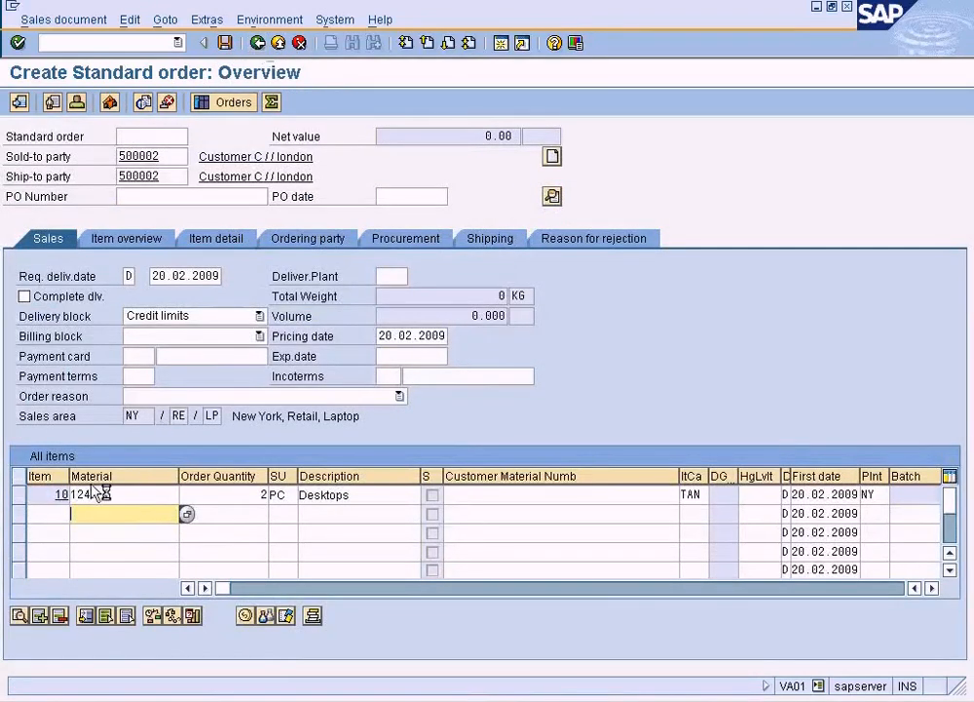
Set the document currency to USD in the order's header sales data, and return to the order overview
{"action": "left_click", "coordinate": [183, 19]}
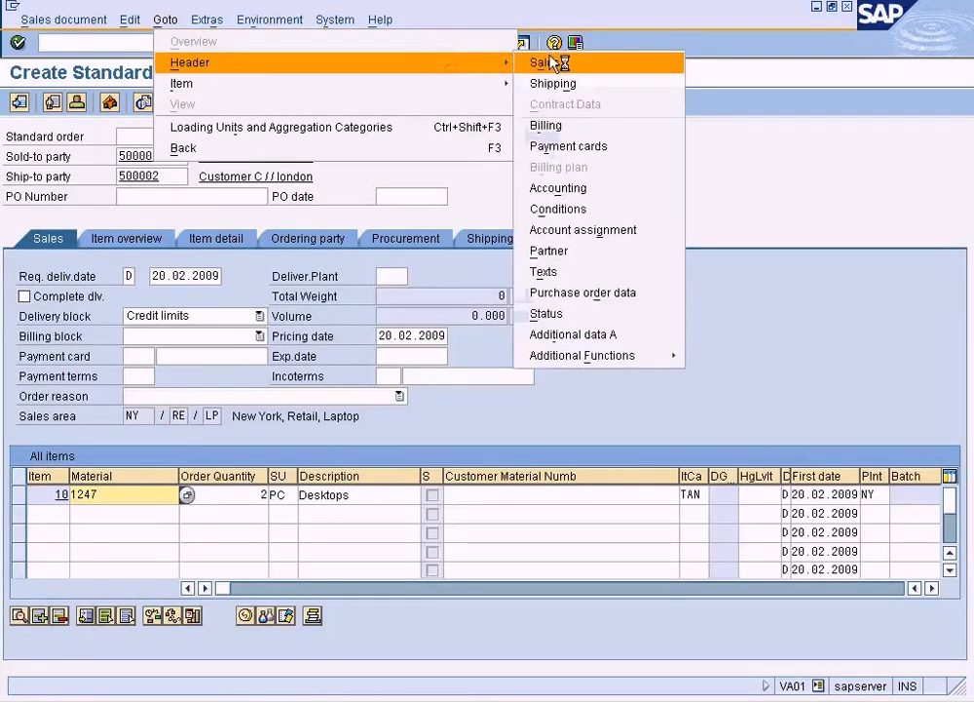
{"action": "left_click", "coordinate": [561, 62]}
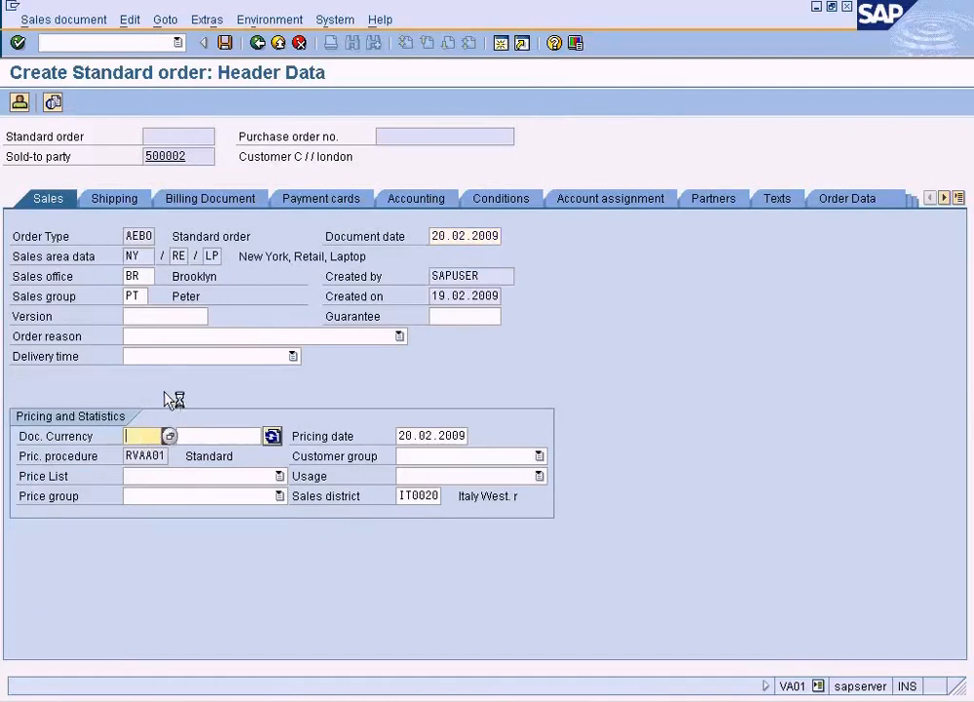
{"action": "type", "text": "usd"}
{"action": "key", "text": "Return"}
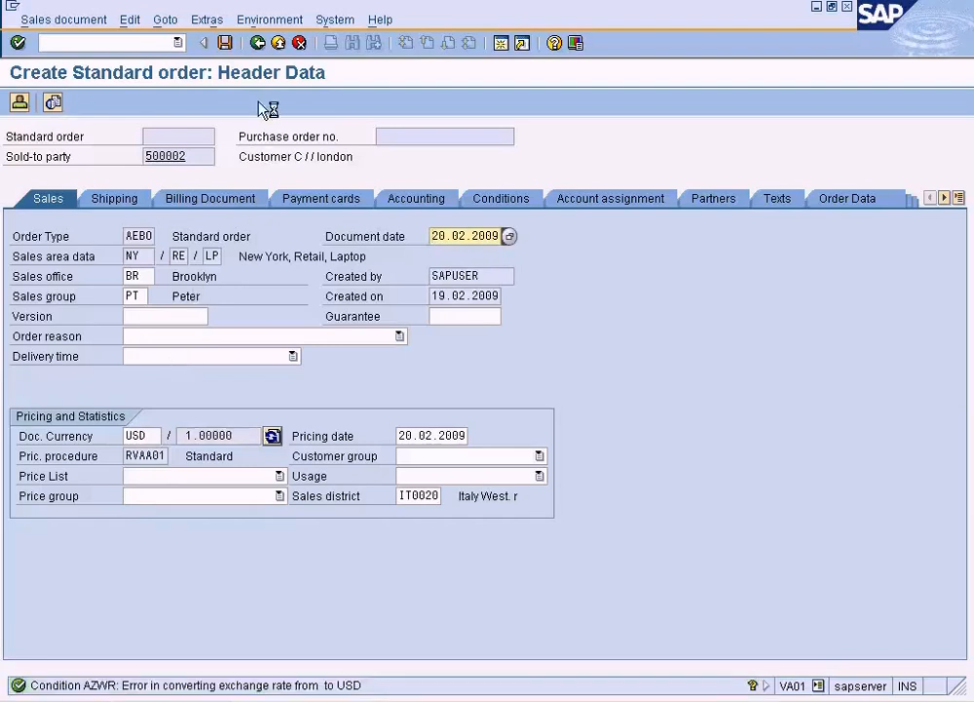
{"action": "left_click", "coordinate": [225, 44]}
{"action": "left_click", "coordinate": [257, 43]}
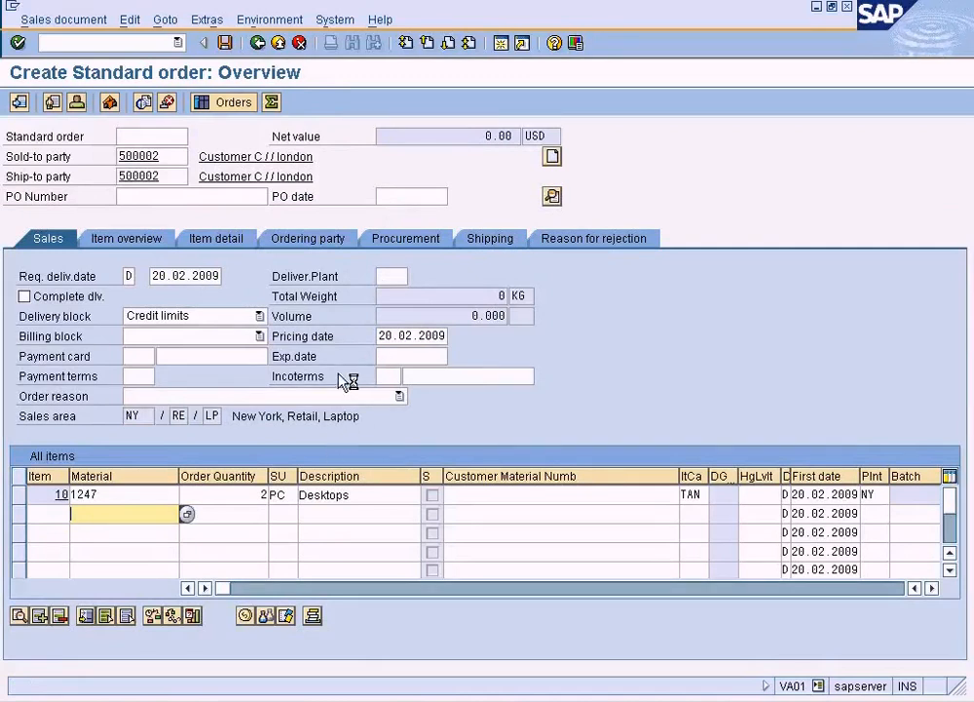
Check the delivering plant step in the Paint diagram, and look up the possible plants for the order's item
{"action": "left_click", "coordinate": [896, 495]}
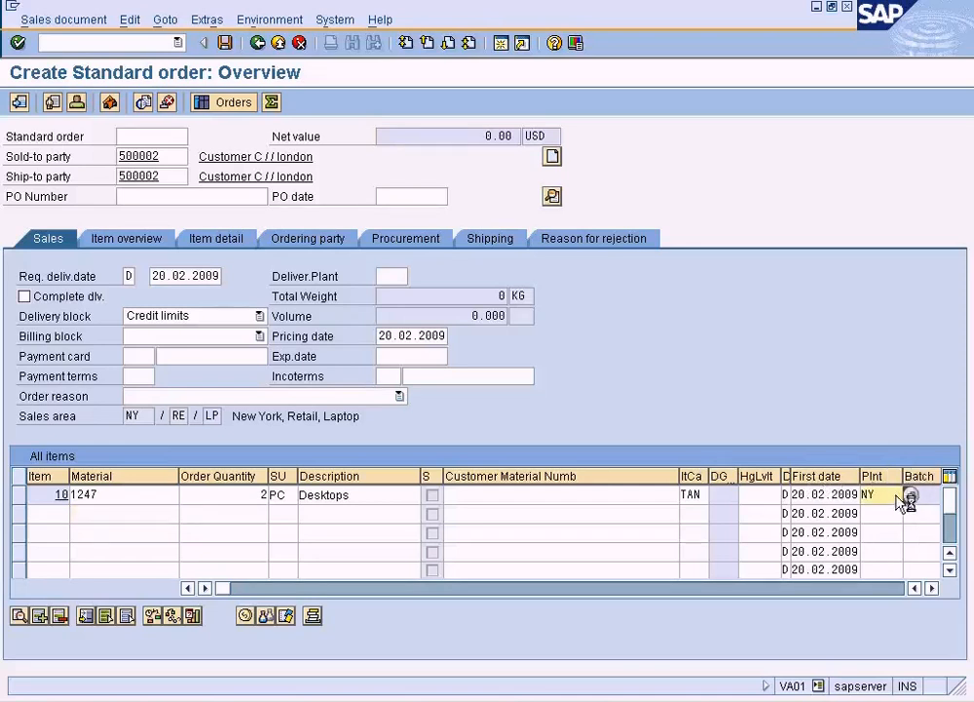
{"action": "left_click_drag", "start_coordinate": [894, 499], "coordinate": [840, 510]}
{"action": "left_click", "coordinate": [517, 700]}
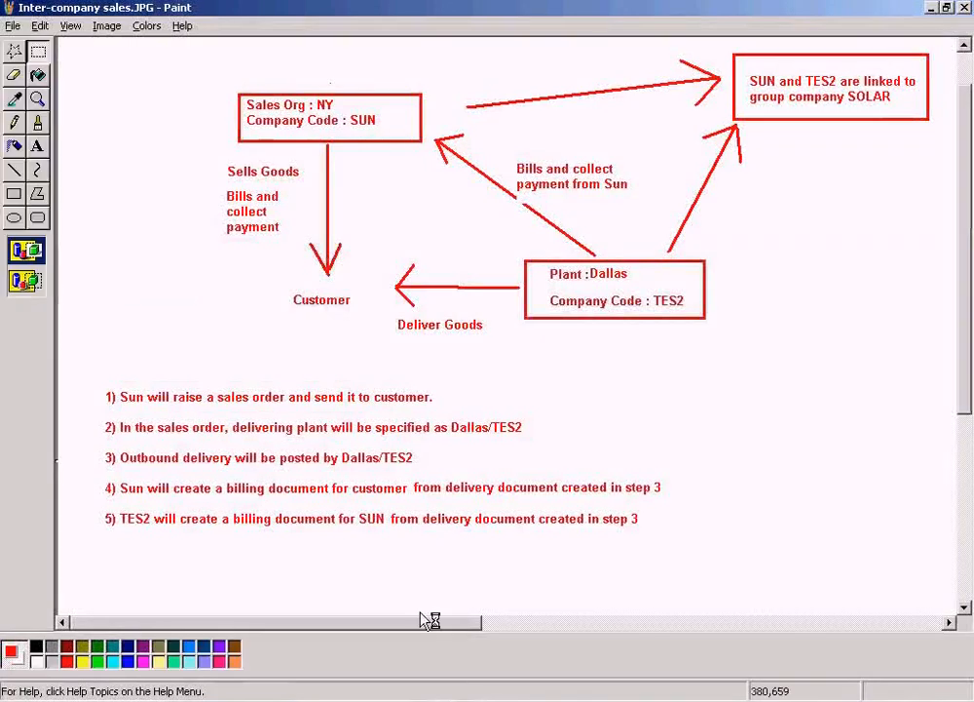
{"action": "left_click_drag", "start_coordinate": [101, 417], "coordinate": [546, 441]}
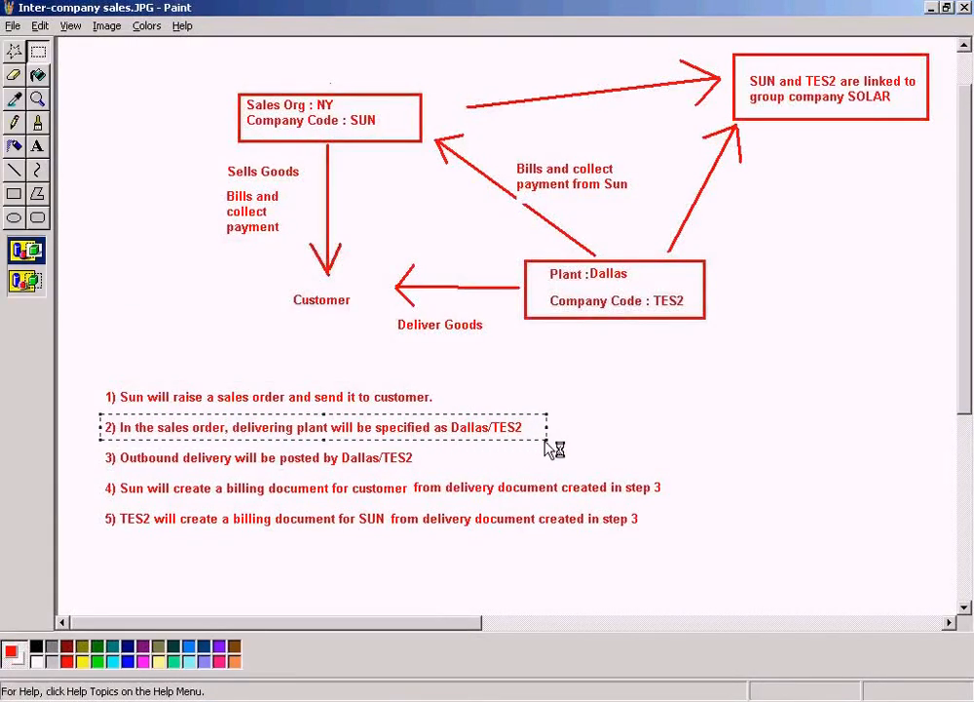
{"action": "key", "text": "alt+Tab"}
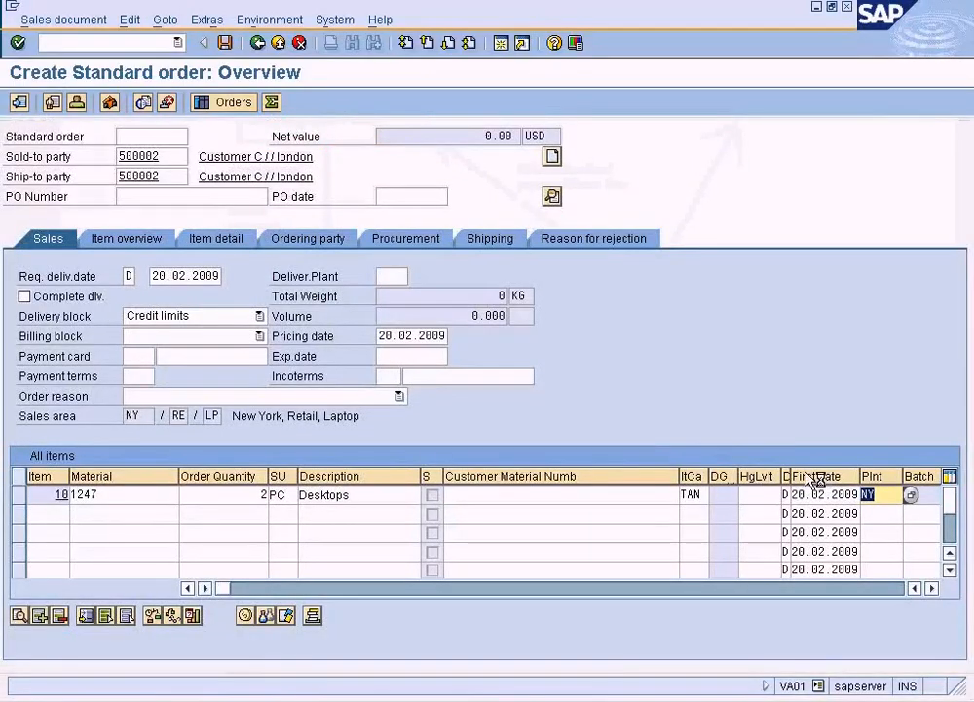
{"action": "left_click", "coordinate": [912, 495]}
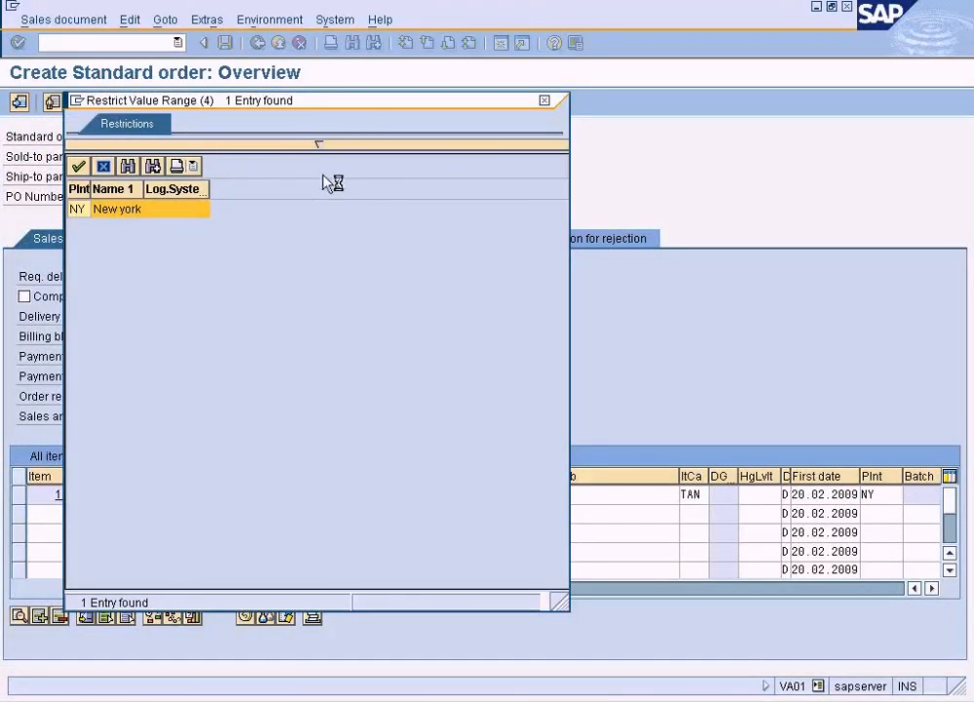
{"action": "left_click", "coordinate": [545, 101]}
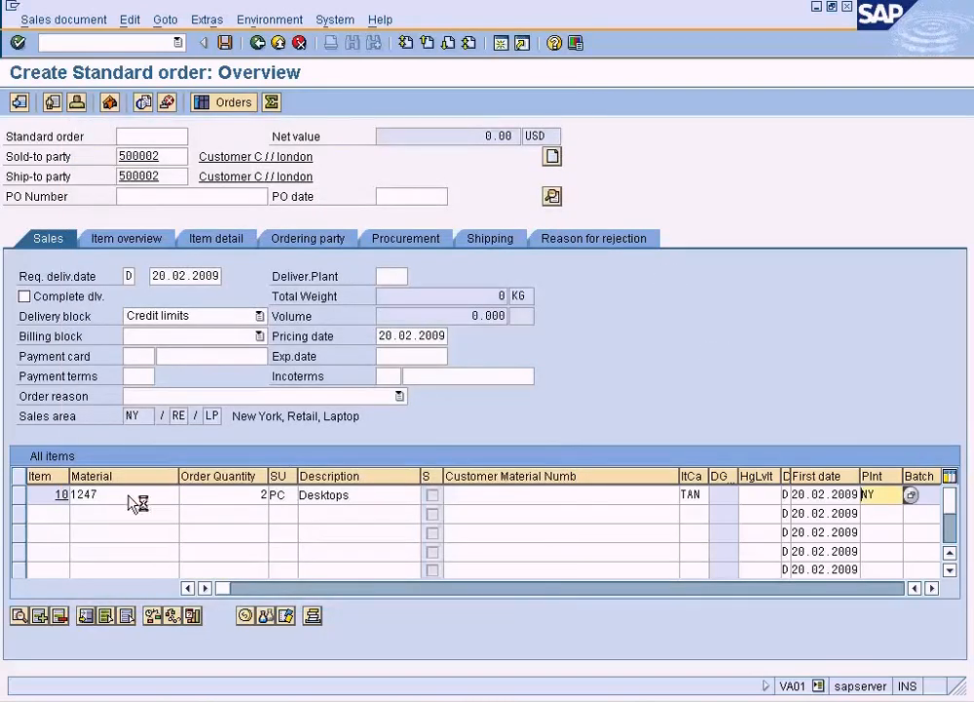
Start transaction MM01 in a new session for material 1247, and open its view selection
{"action": "double_click", "coordinate": [76, 494]}
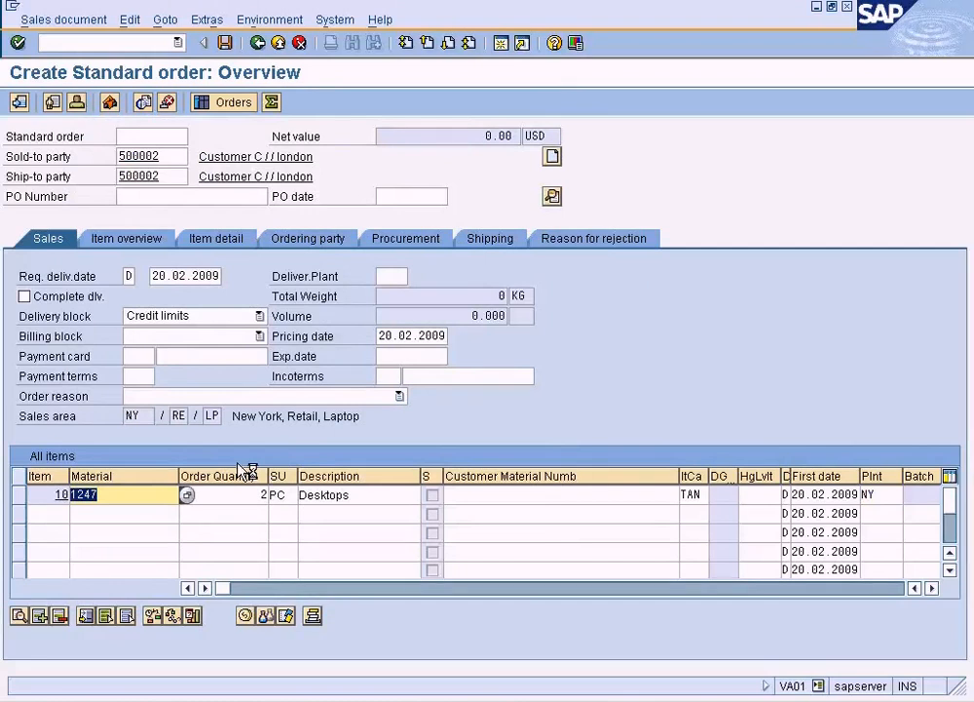
{"action": "left_click", "coordinate": [502, 45]}
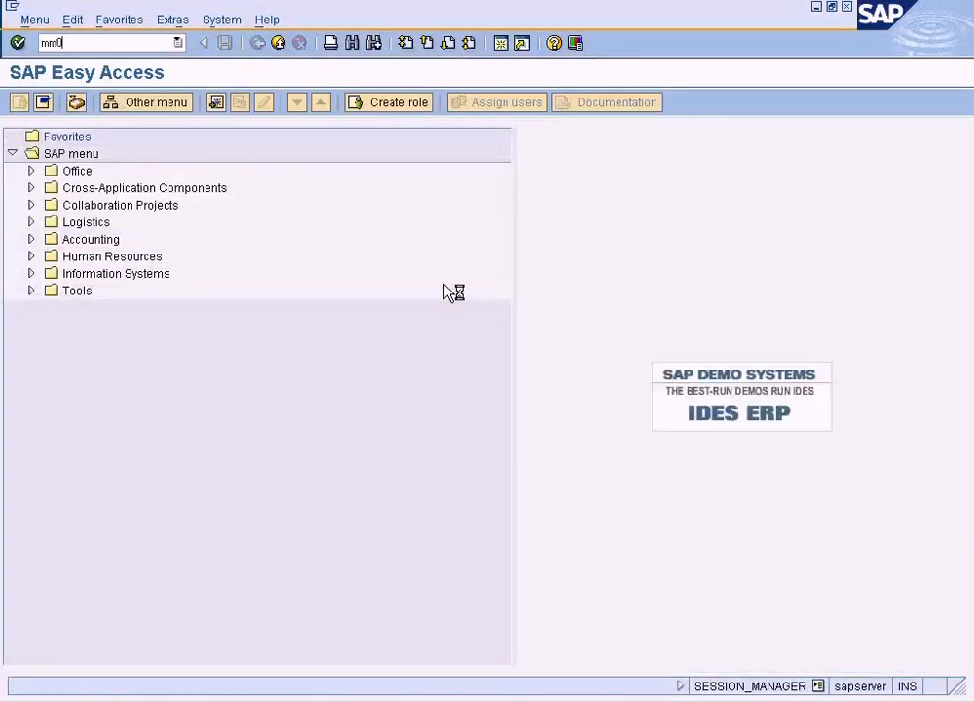
{"action": "key", "text": "Return"}
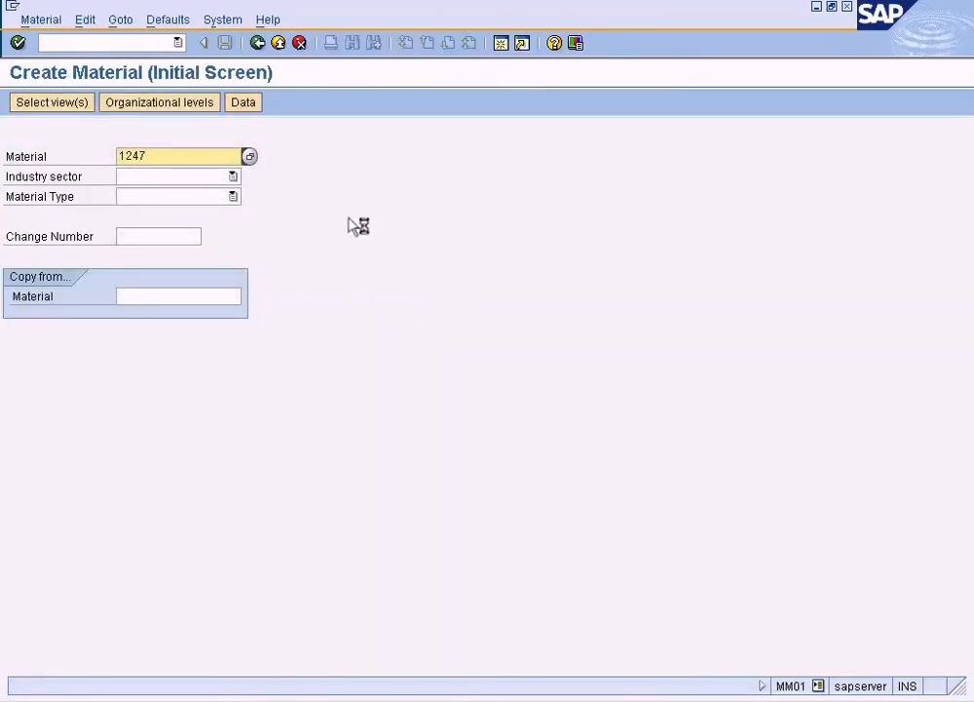
{"action": "key", "text": "Return"}
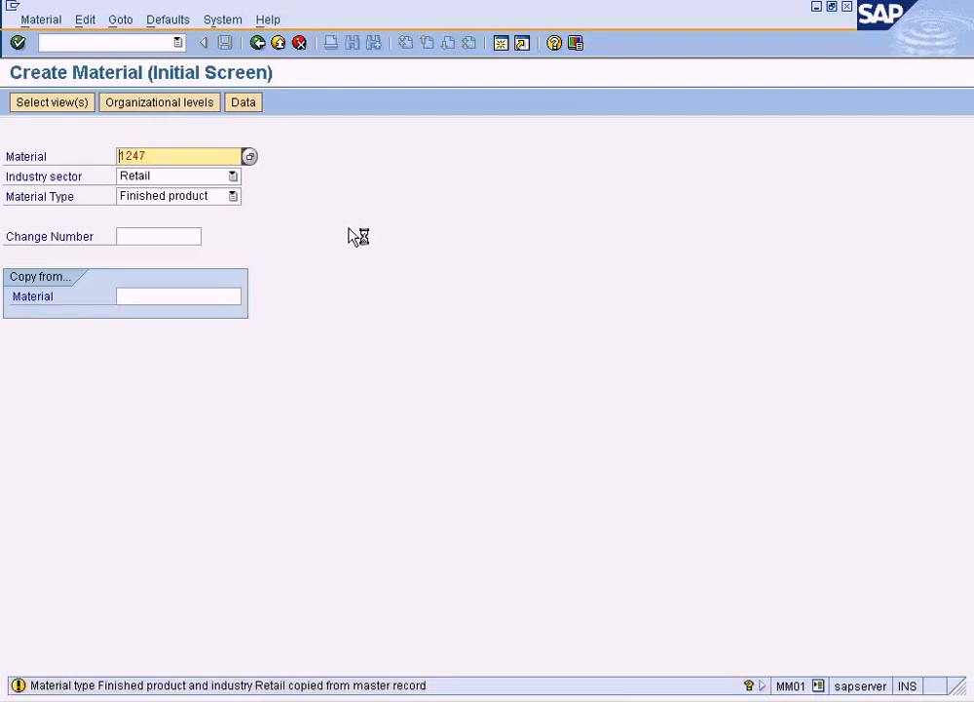
{"action": "key", "text": "Return"}
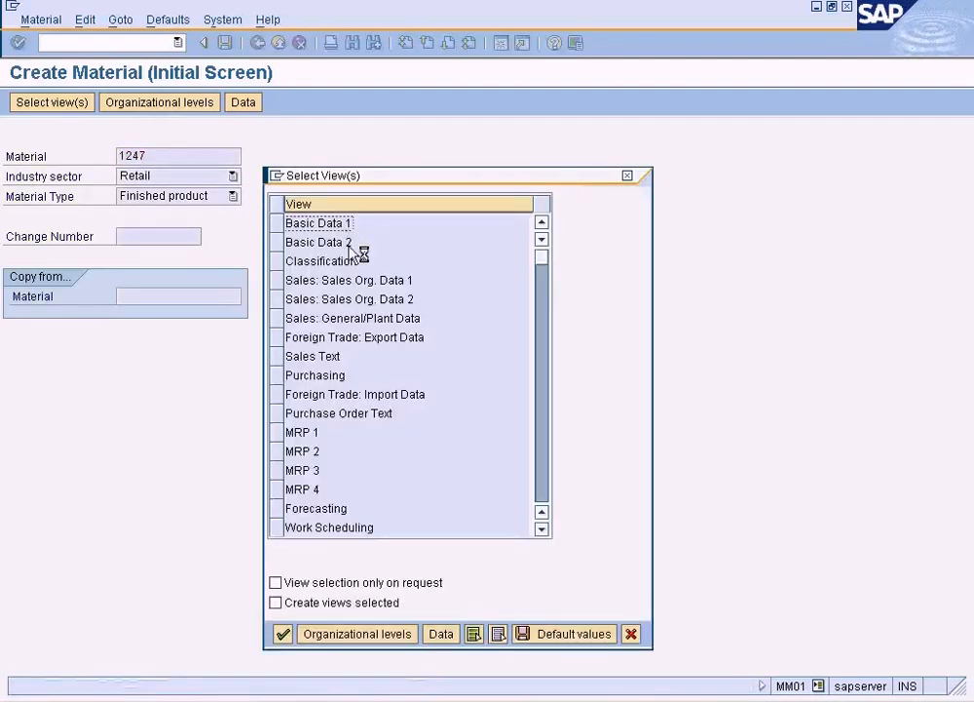
Extend material 1247 to plant DALL using the General Plant Data / Storage 1 view, and open the second plant data view
{"action": "left_click", "coordinate": [540, 443]}
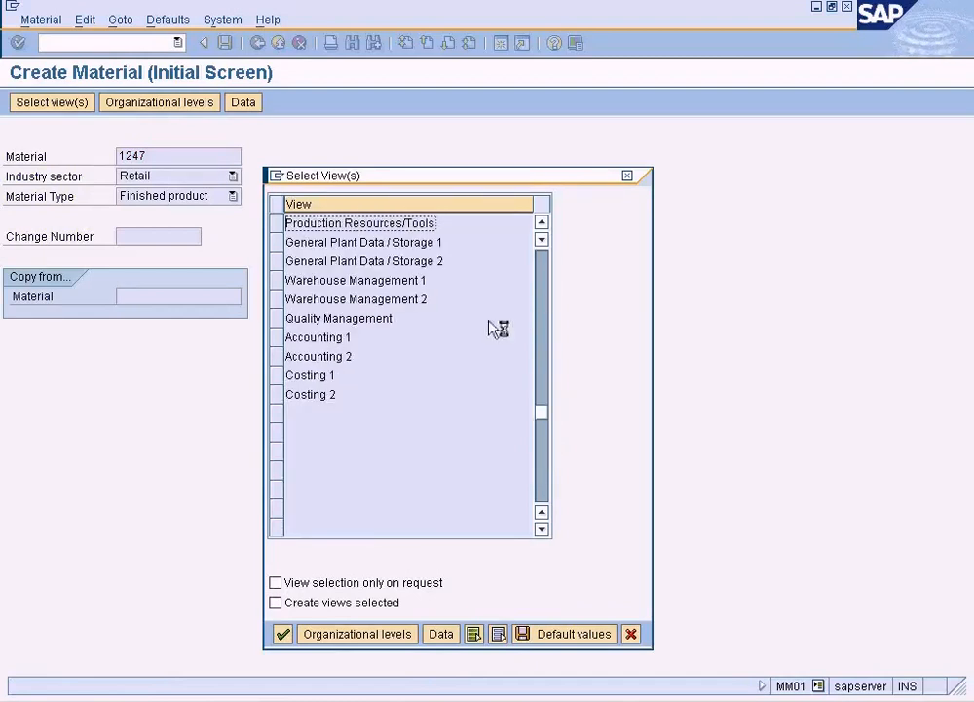
{"action": "left_click", "coordinate": [543, 222]}
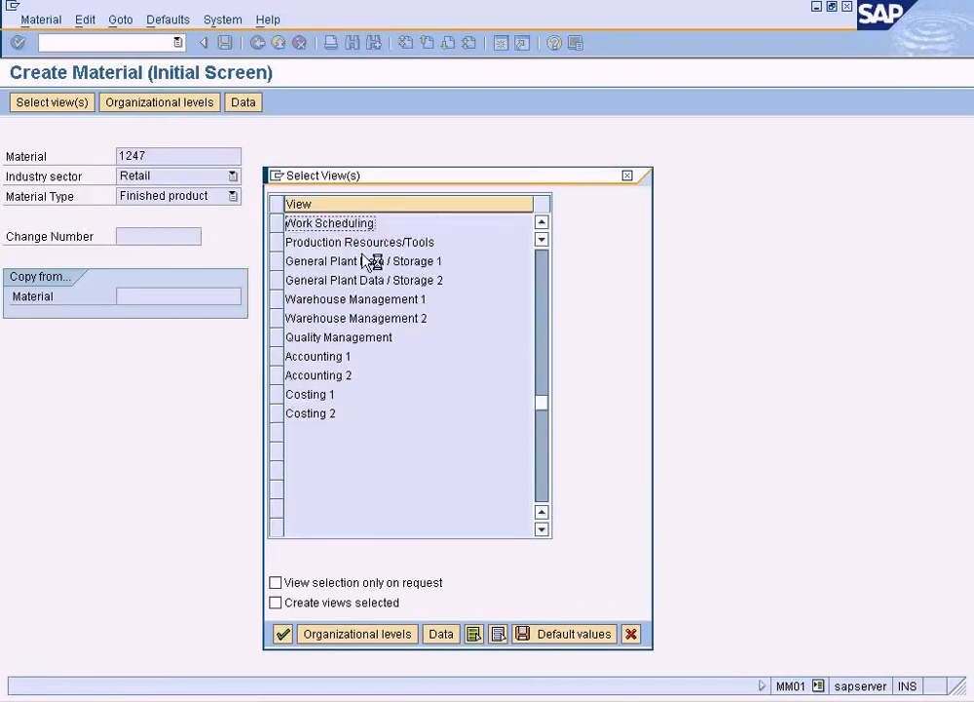
{"action": "left_click", "coordinate": [278, 261]}
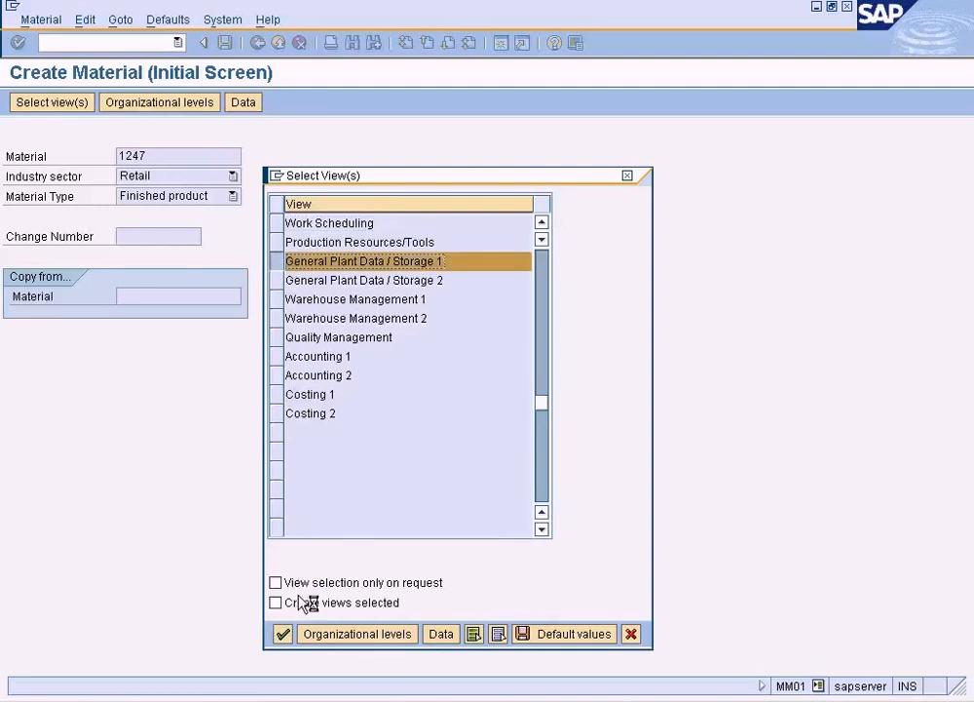
{"action": "left_click", "coordinate": [283, 634]}
{"action": "type", "text": "da"}
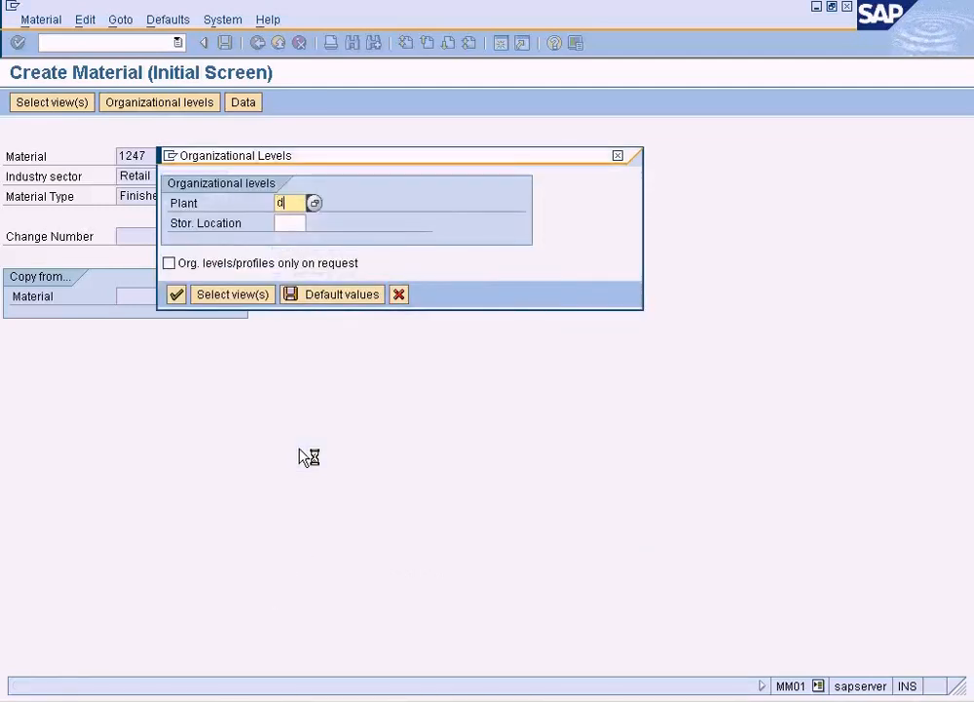
{"action": "type", "text": "ll"}
{"action": "left_click", "coordinate": [179, 296]}
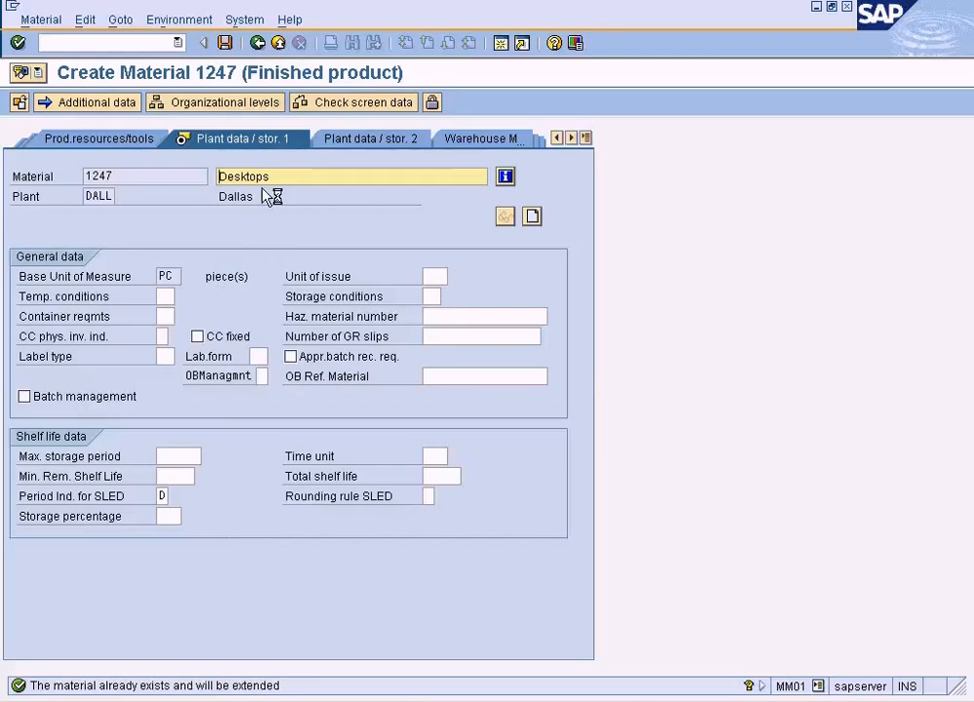
{"action": "left_click", "coordinate": [359, 142]}
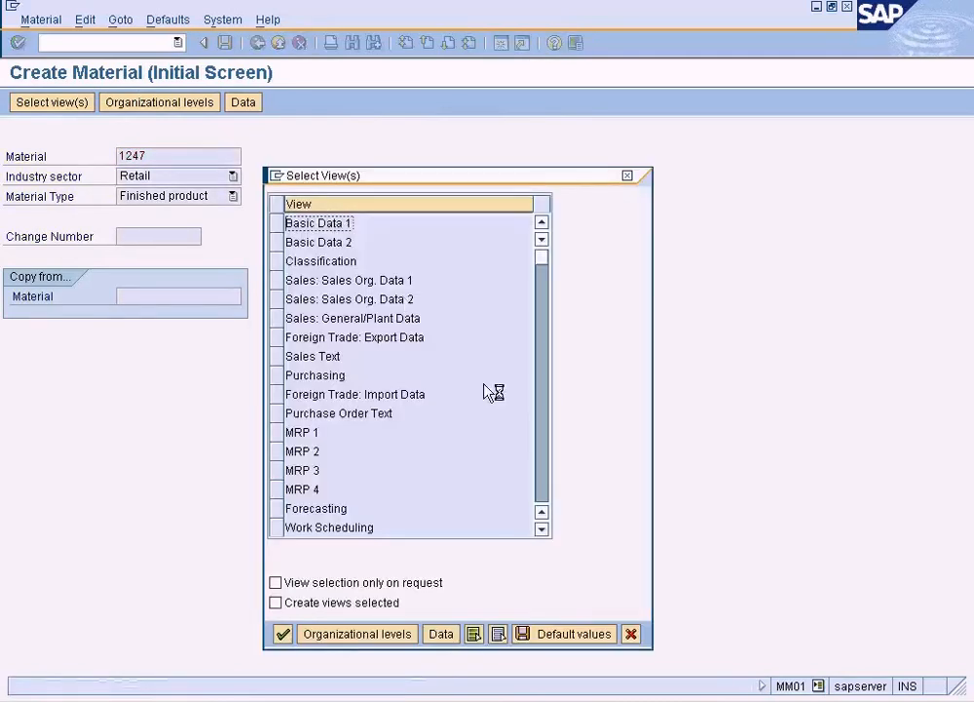
Reselect General Plant Data / Storage 1 for plant DALL, look up the possible storage locations, and cancel the organizational levels
{"action": "left_click", "coordinate": [544, 453]}
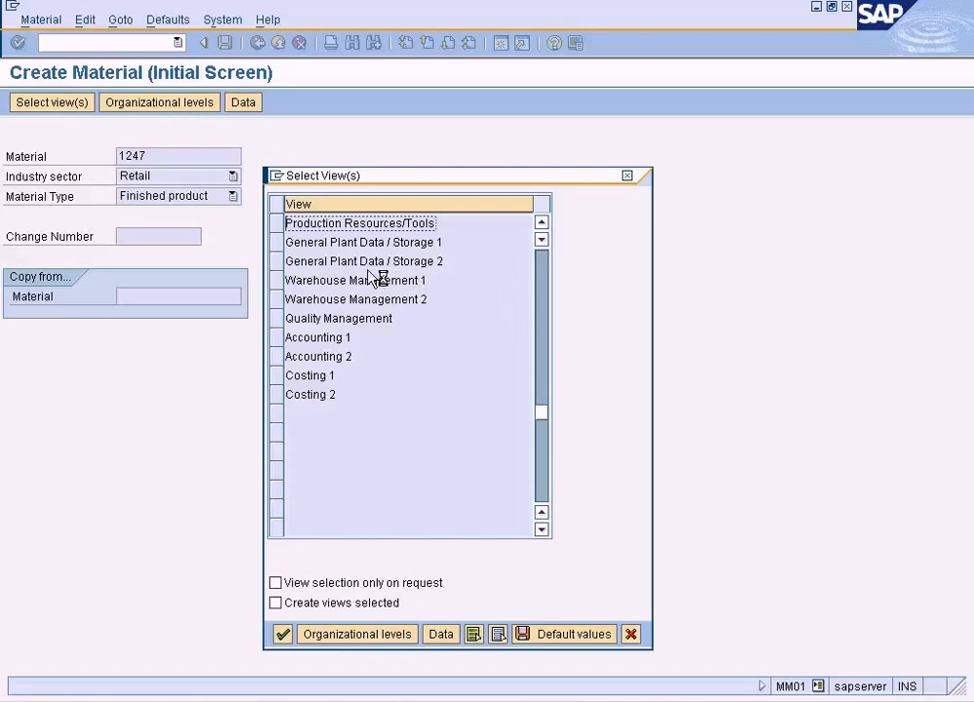
{"action": "left_click", "coordinate": [278, 244]}
{"action": "left_click", "coordinate": [283, 634]}
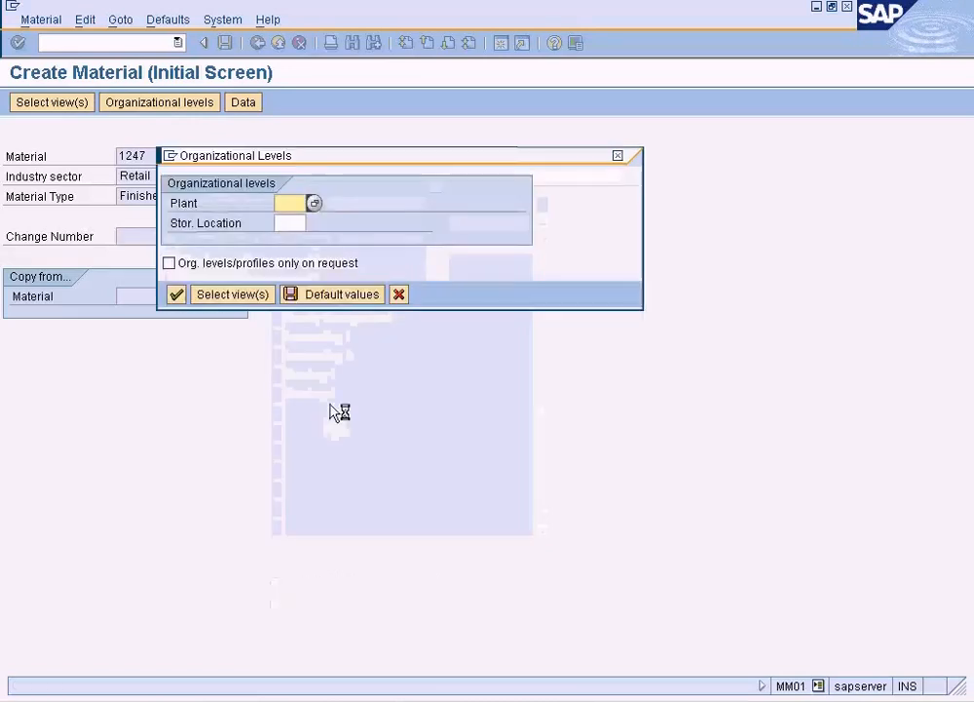
{"action": "type", "text": "da11"}
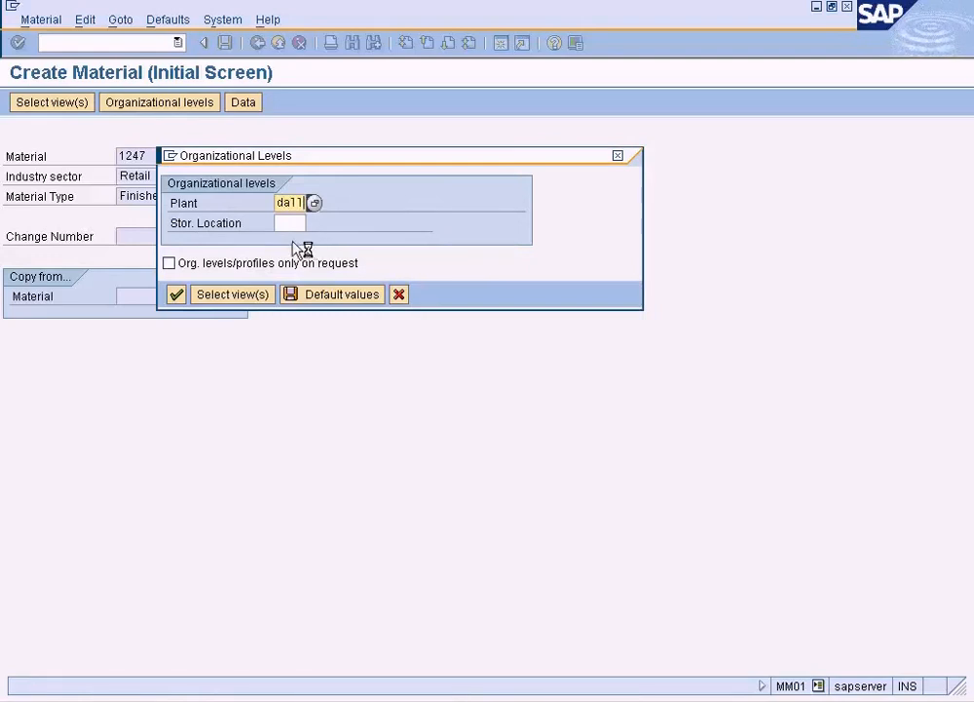
{"action": "key", "text": "Tab"}
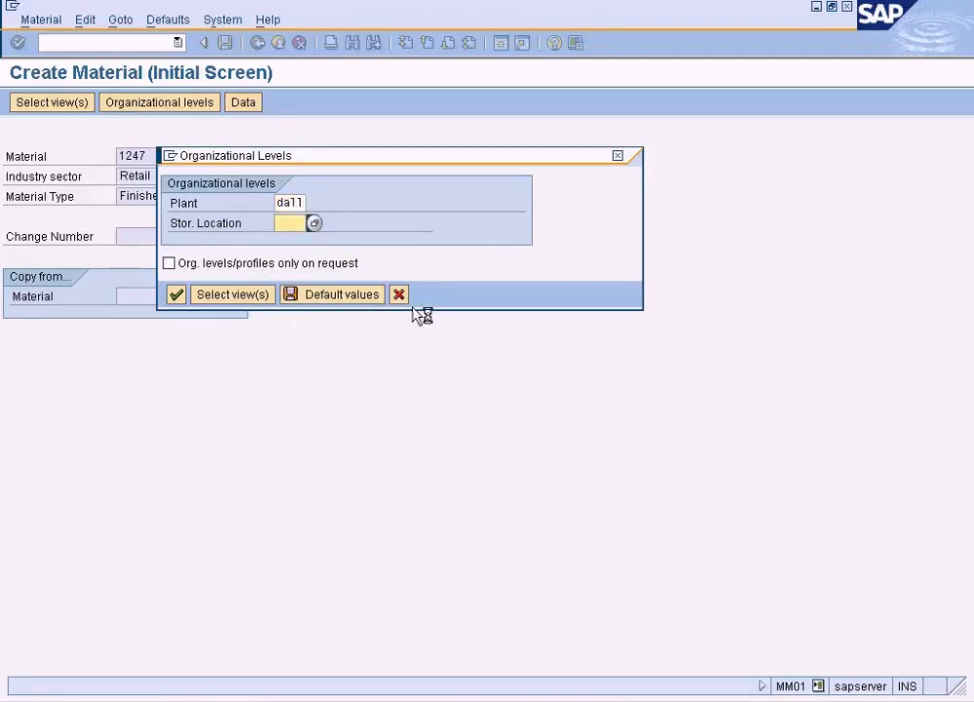
{"action": "left_click", "coordinate": [316, 222]}
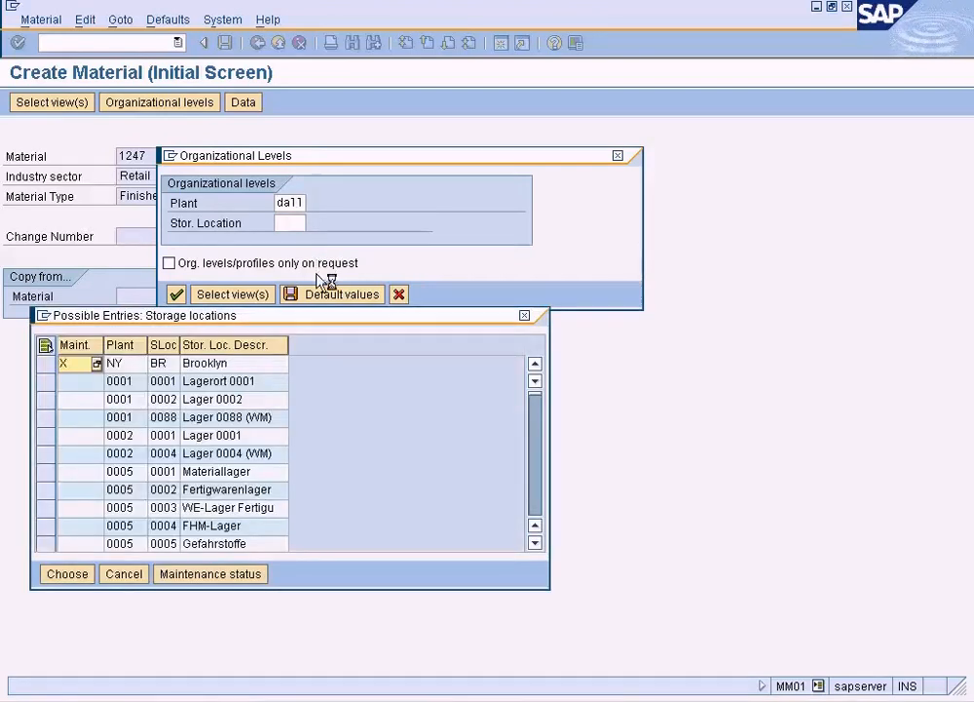
{"action": "left_click", "coordinate": [524, 315]}
{"action": "left_click", "coordinate": [398, 293]}
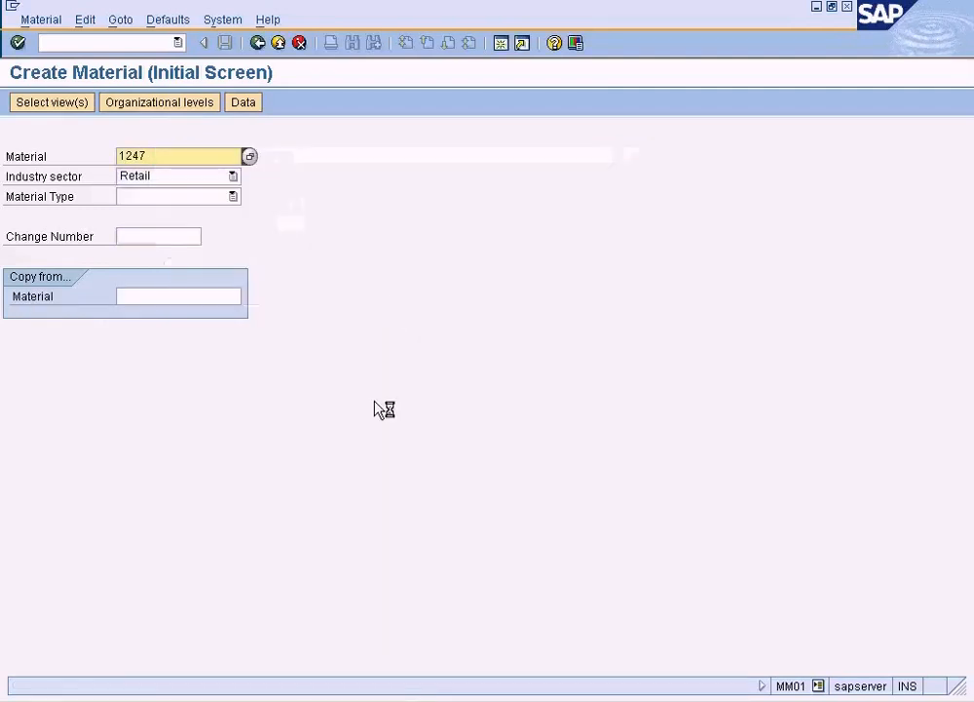
Switch to the Display IMG session and expand the Definition node under Enterprise Structure
{"action": "left_click", "coordinate": [234, 695]}
{"action": "left_click", "coordinate": [246, 673]}
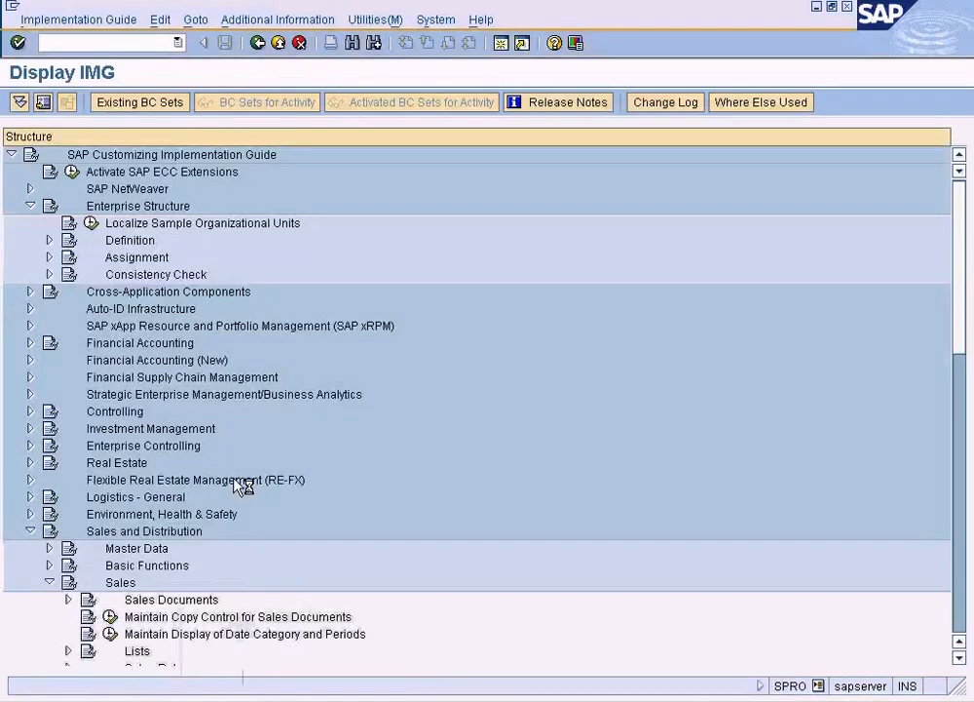
{"action": "left_click", "coordinate": [49, 239]}
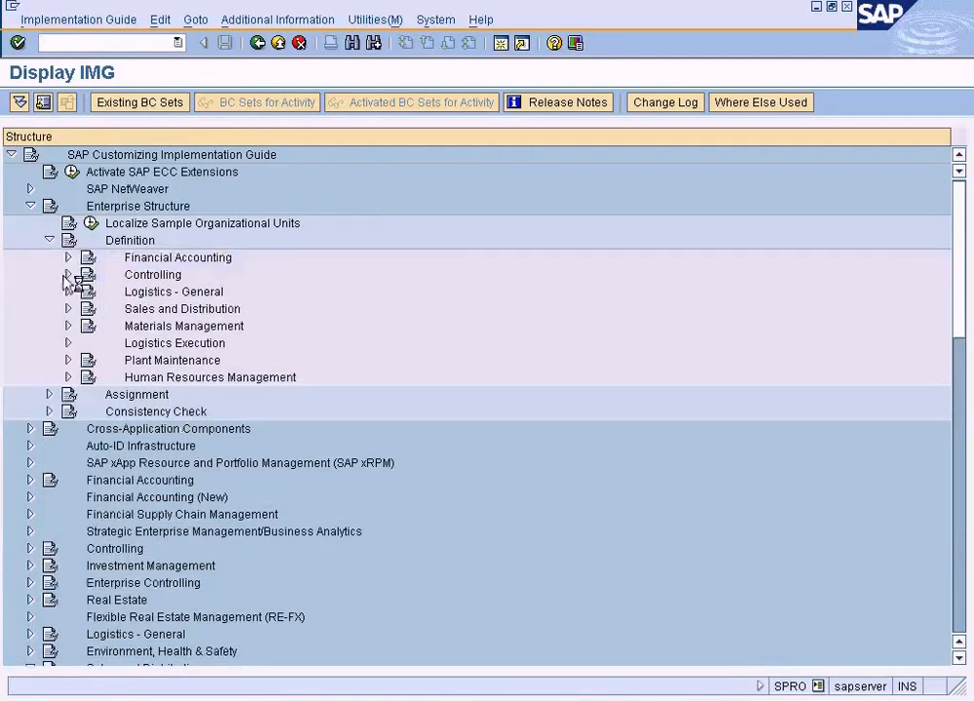
{"action": "left_click", "coordinate": [68, 291]}
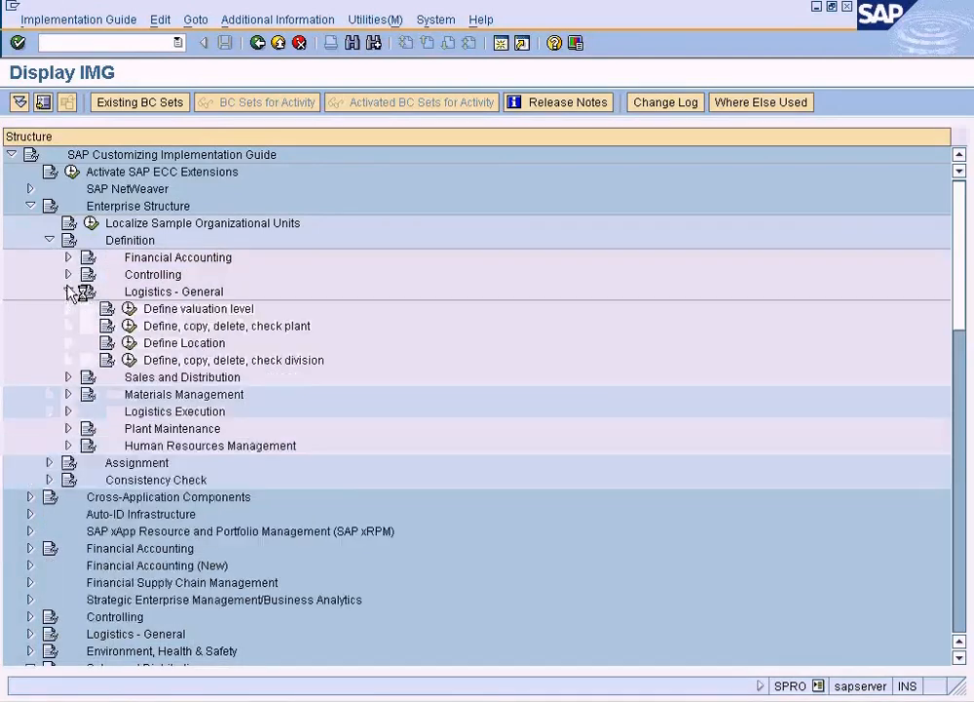
{"action": "left_click", "coordinate": [129, 343]}
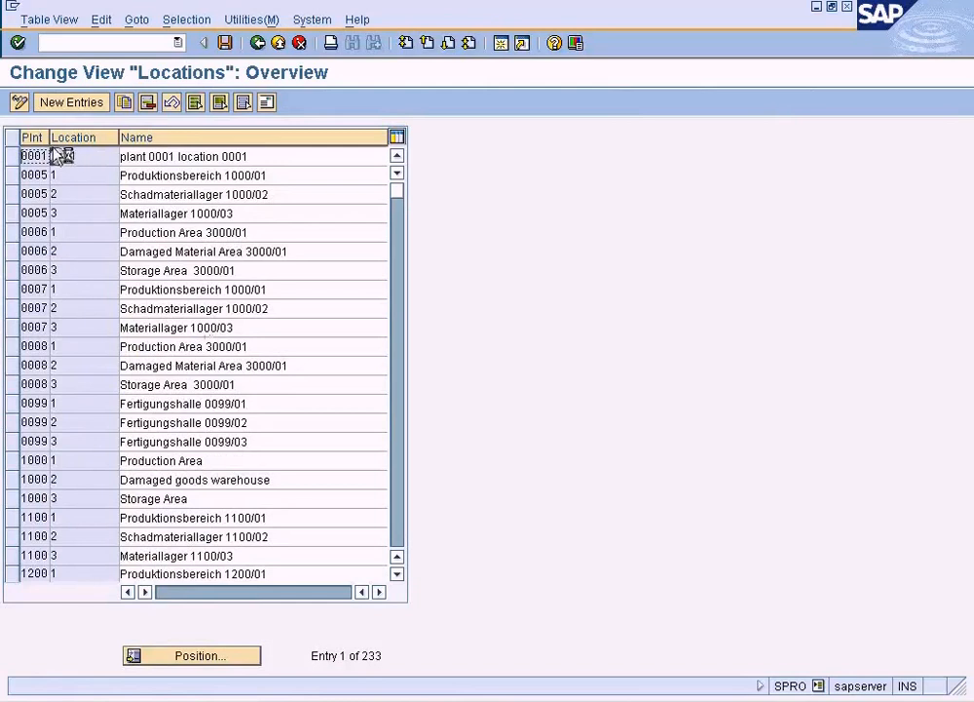
{"action": "left_click_drag", "start_coordinate": [49, 137], "coordinate": [97, 149]}
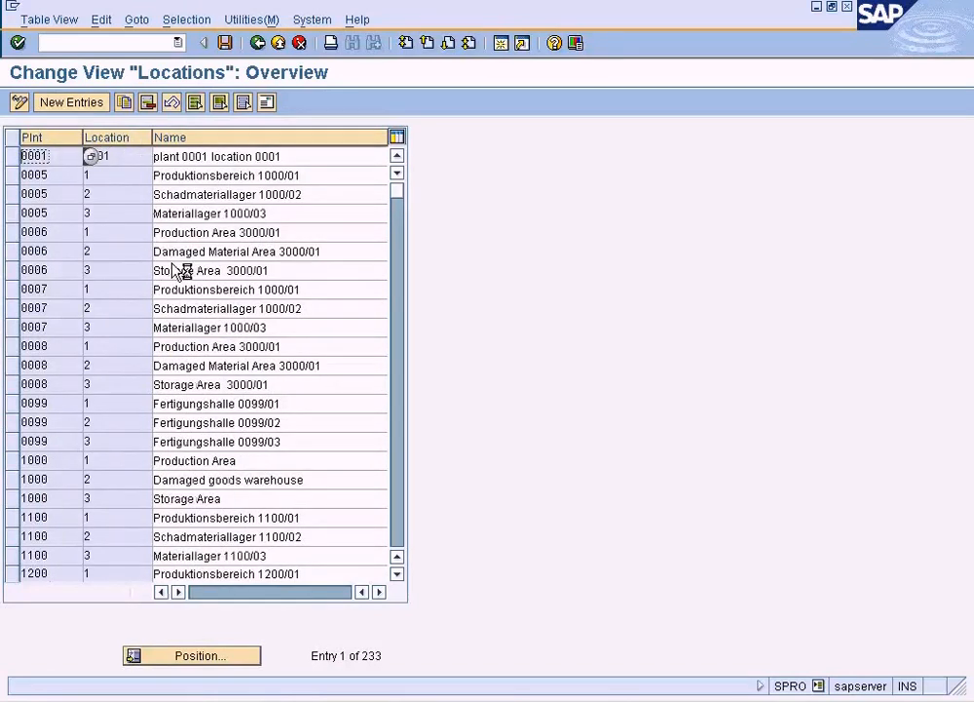
{"action": "left_click", "coordinate": [257, 43]}
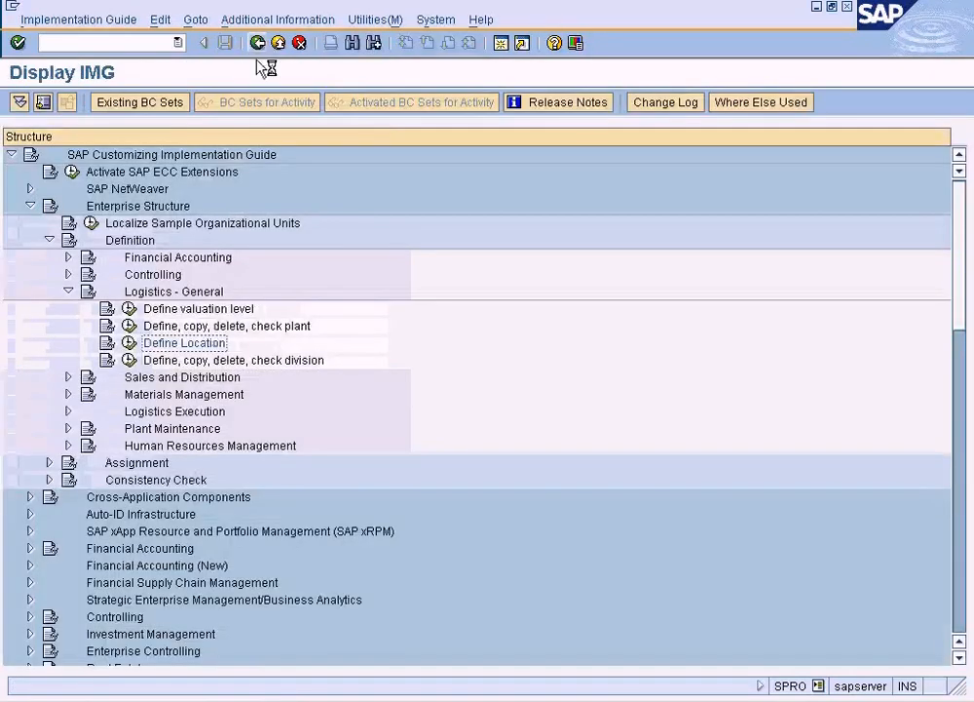
{"action": "left_click", "coordinate": [70, 293]}
Open the Maintain storage location activity under Materials Management with plant DALL as the work area
{"action": "left_click", "coordinate": [69, 325]}
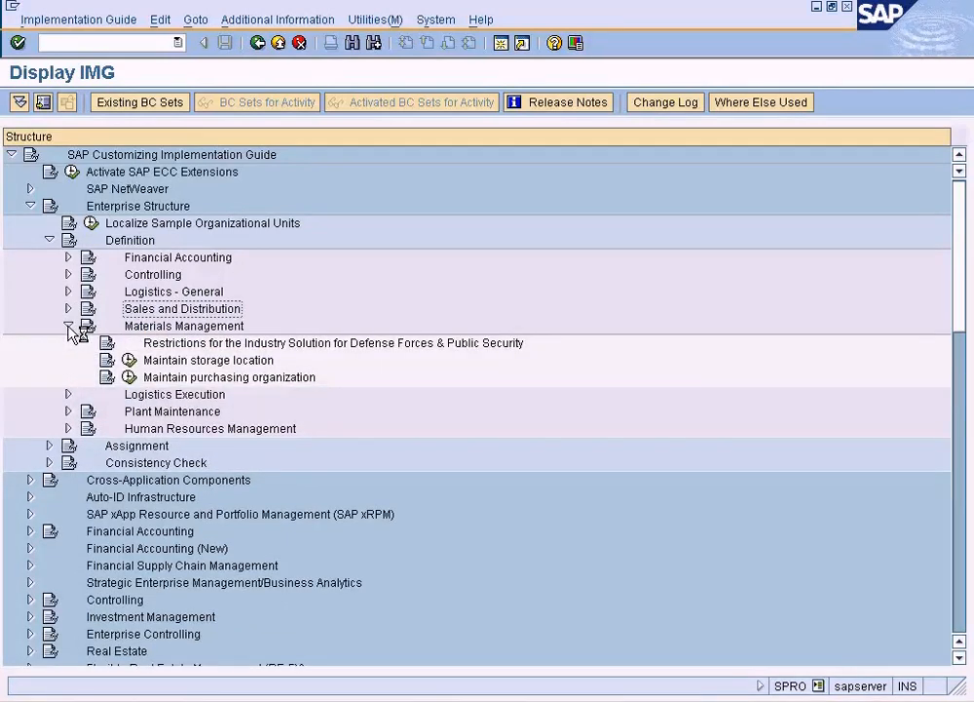
{"action": "left_click", "coordinate": [158, 359]}
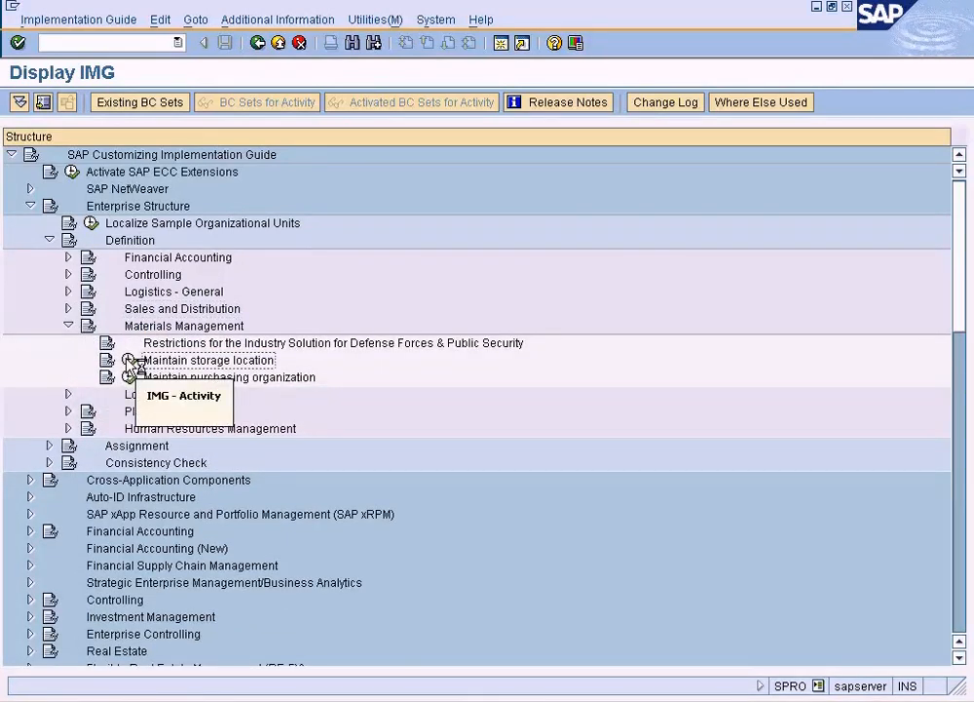
{"action": "left_click", "coordinate": [129, 360]}
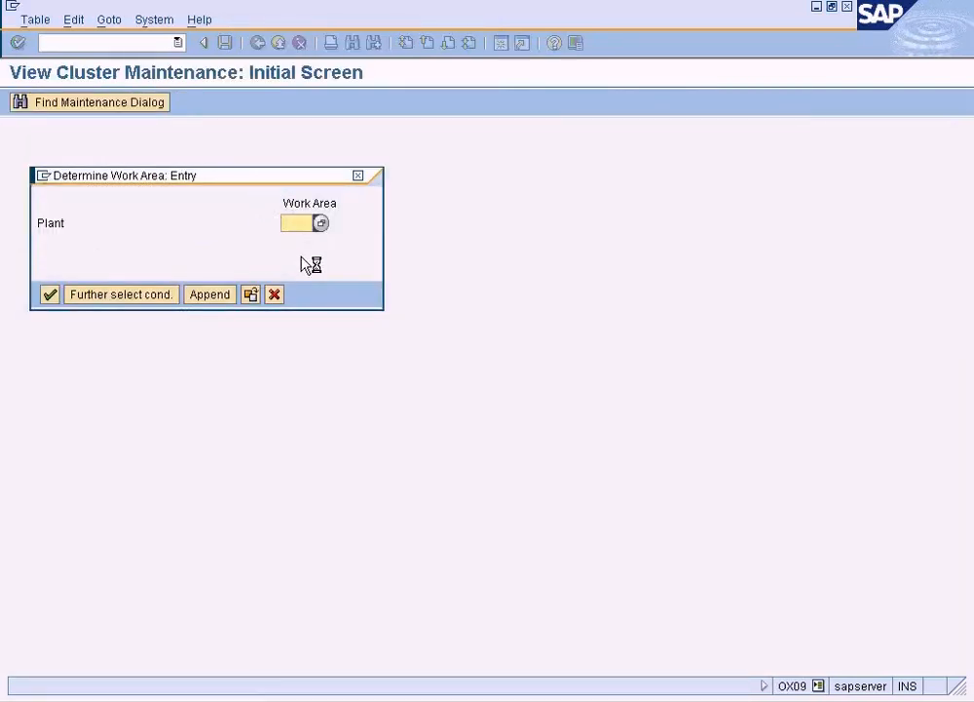
{"action": "left_click", "coordinate": [53, 295]}
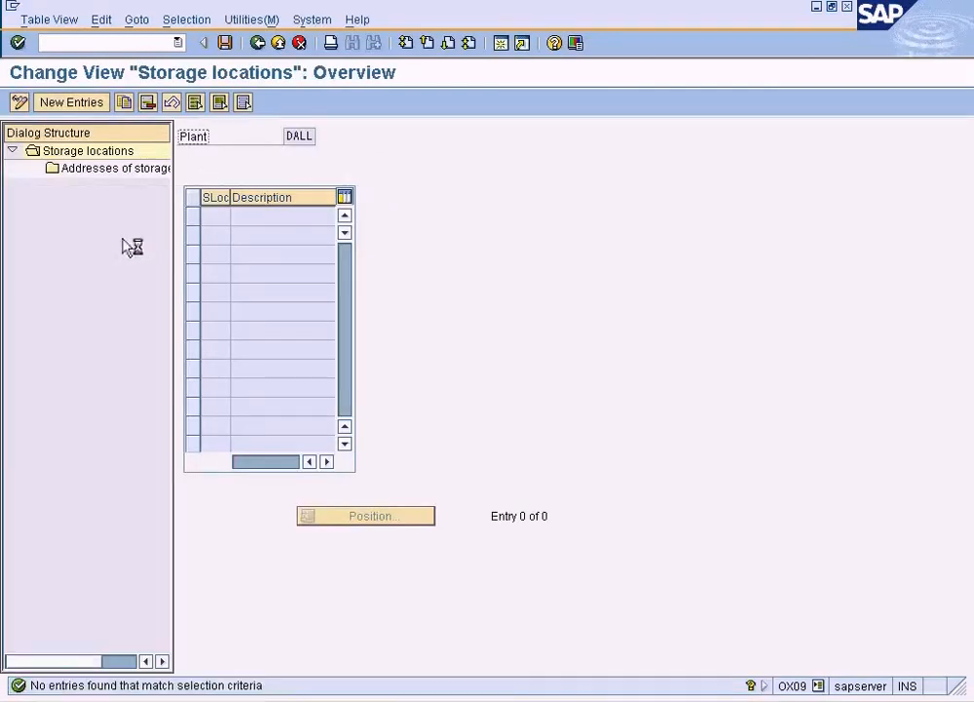
Create storage location COMM with the description Common for plant DALL and save it
{"action": "left_click", "coordinate": [90, 103]}
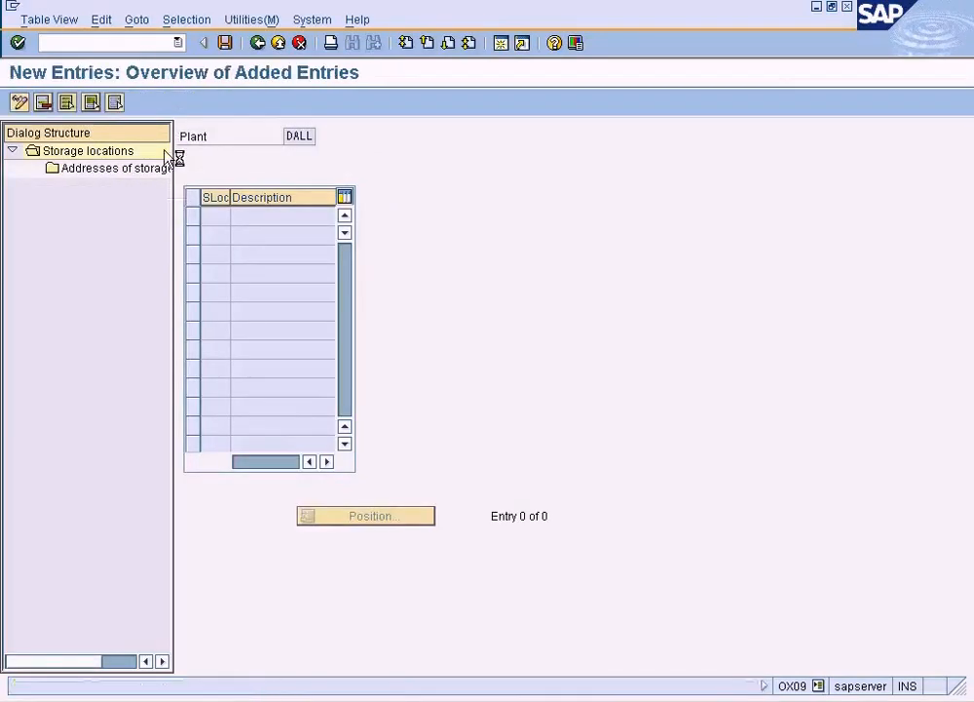
{"action": "type", "text": "C"}
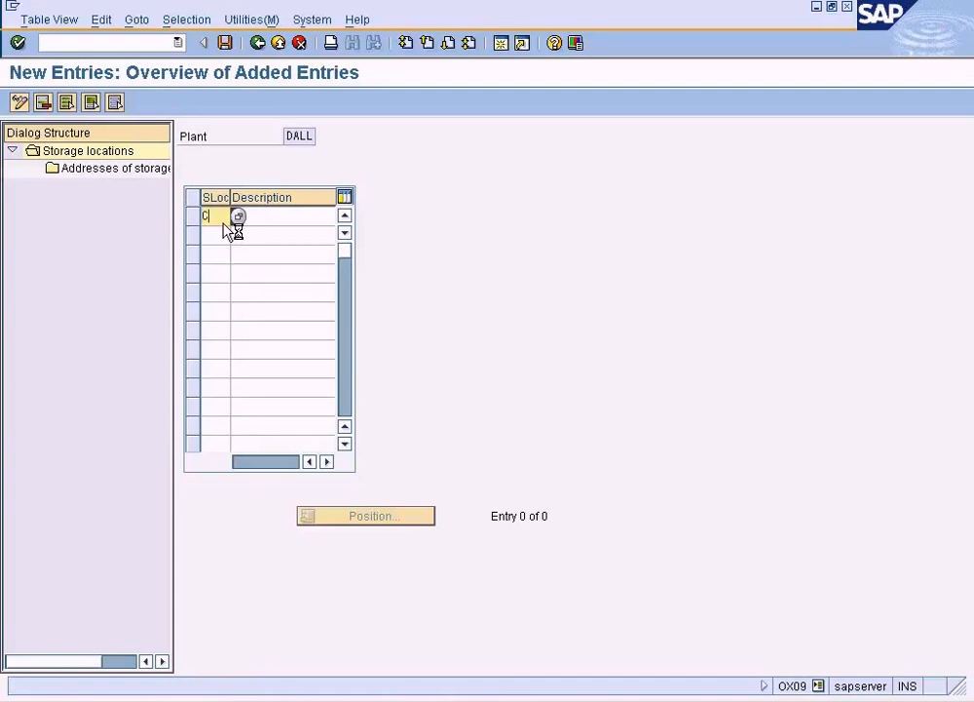
{"action": "type", "text": "0"}
{"action": "left_click", "coordinate": [261, 216]}
{"action": "type", "text": "Common"}
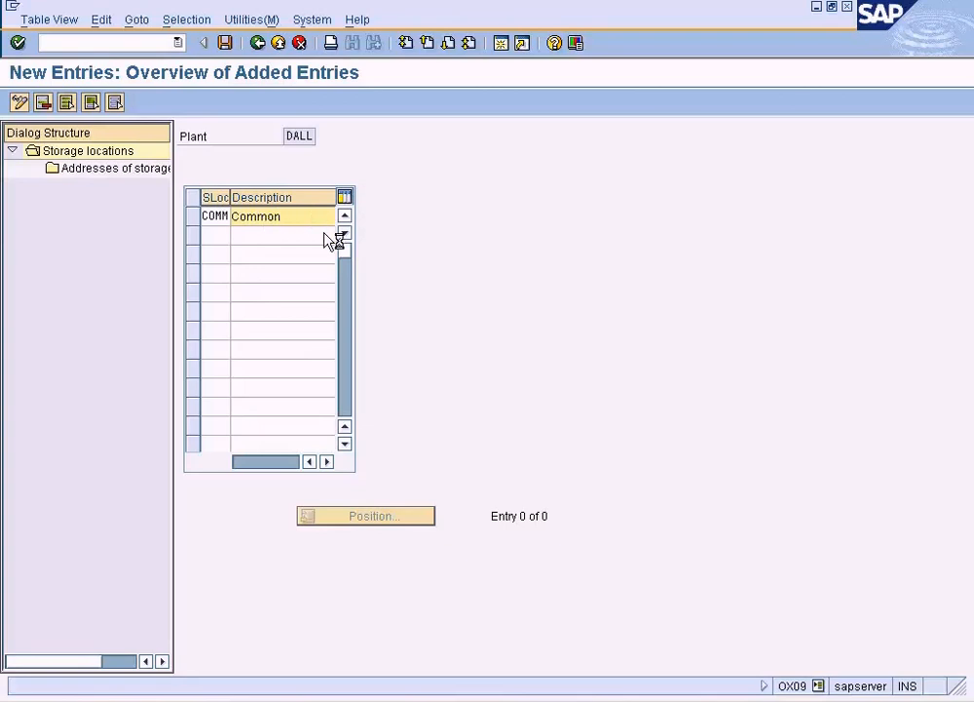
{"action": "left_click", "coordinate": [230, 41]}
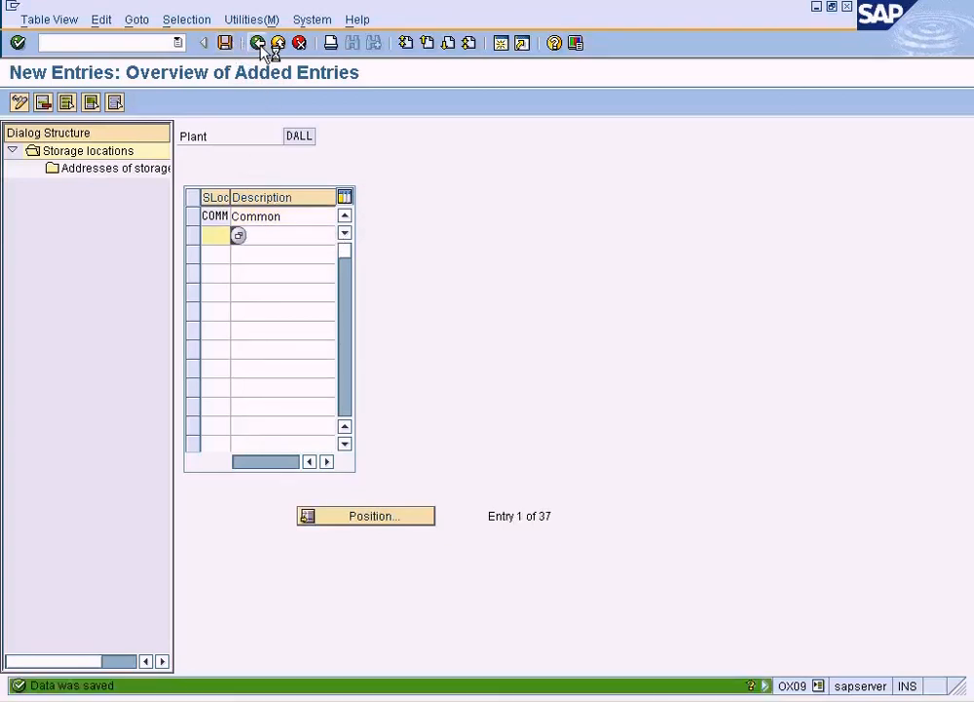
Leave the storage location customizing and the implementation guide, and switch to the open Create Material session
{"action": "left_click", "coordinate": [262, 45]}
{"action": "left_click", "coordinate": [261, 44]}
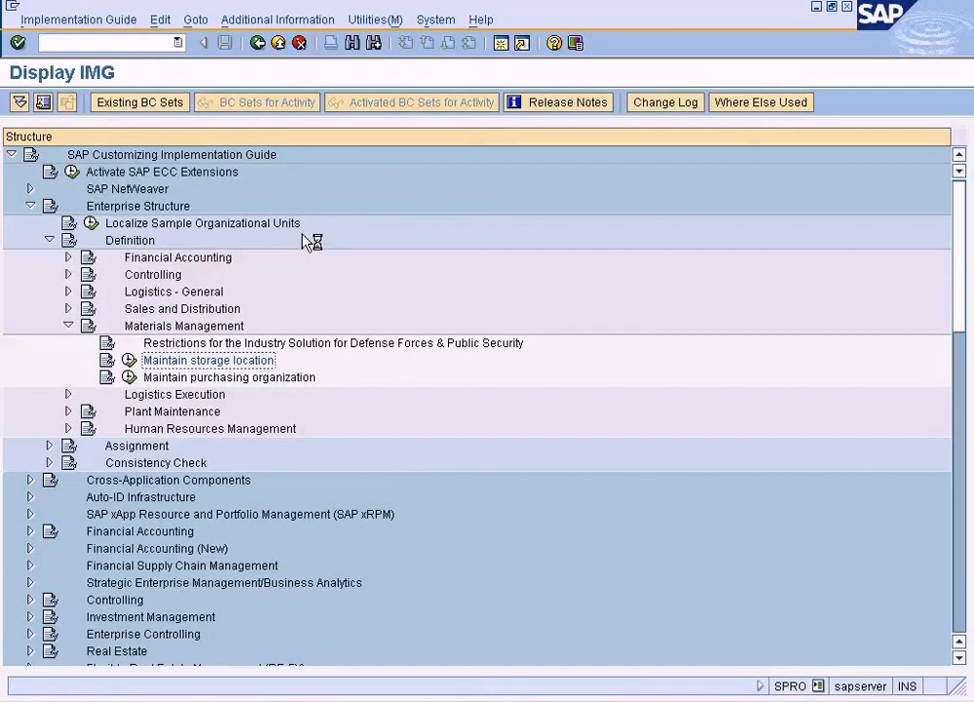
{"action": "left_click", "coordinate": [259, 43]}
{"action": "left_click", "coordinate": [259, 43]}
{"action": "left_click", "coordinate": [276, 699]}
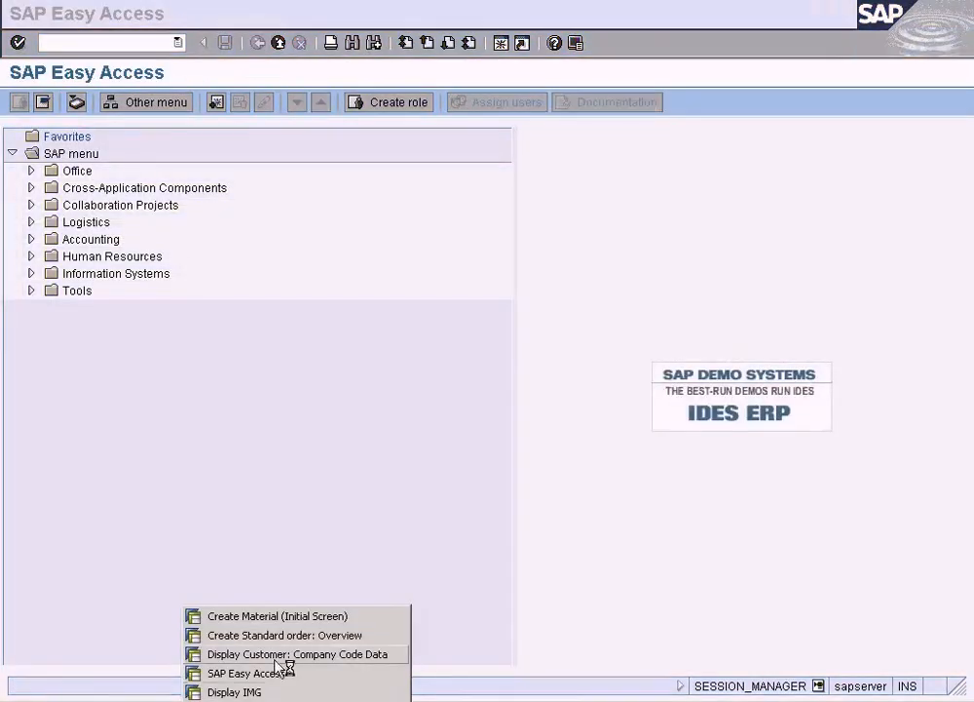
{"action": "left_click", "coordinate": [278, 616]}
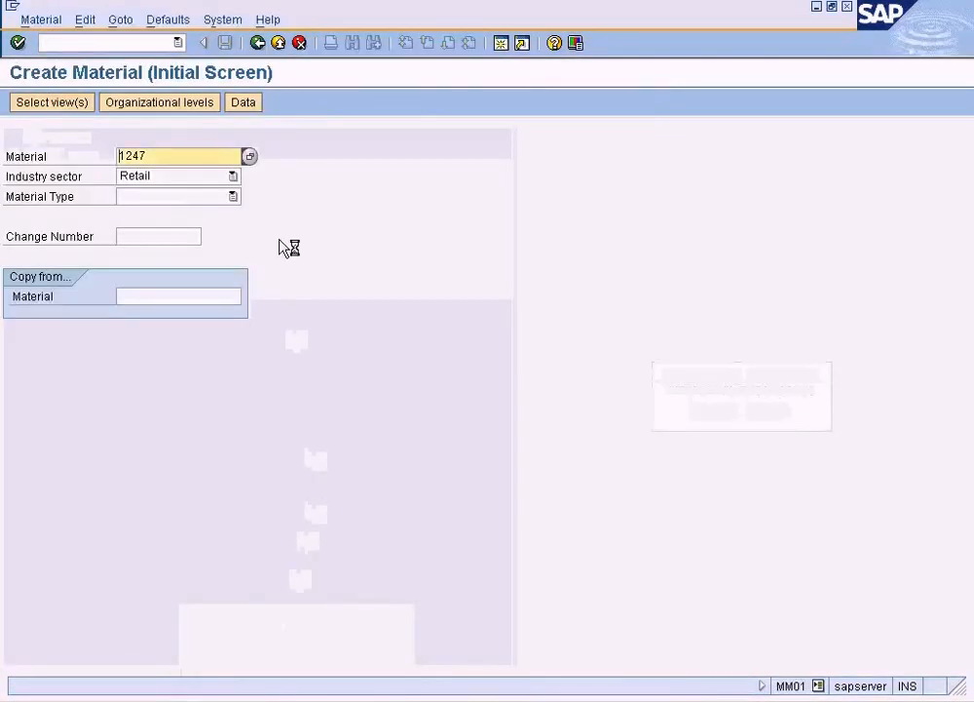
Extend material 1247 with the General Plant Data / Storage 1 view for plant DALL and storage location COMM
{"action": "key", "text": "Return"}
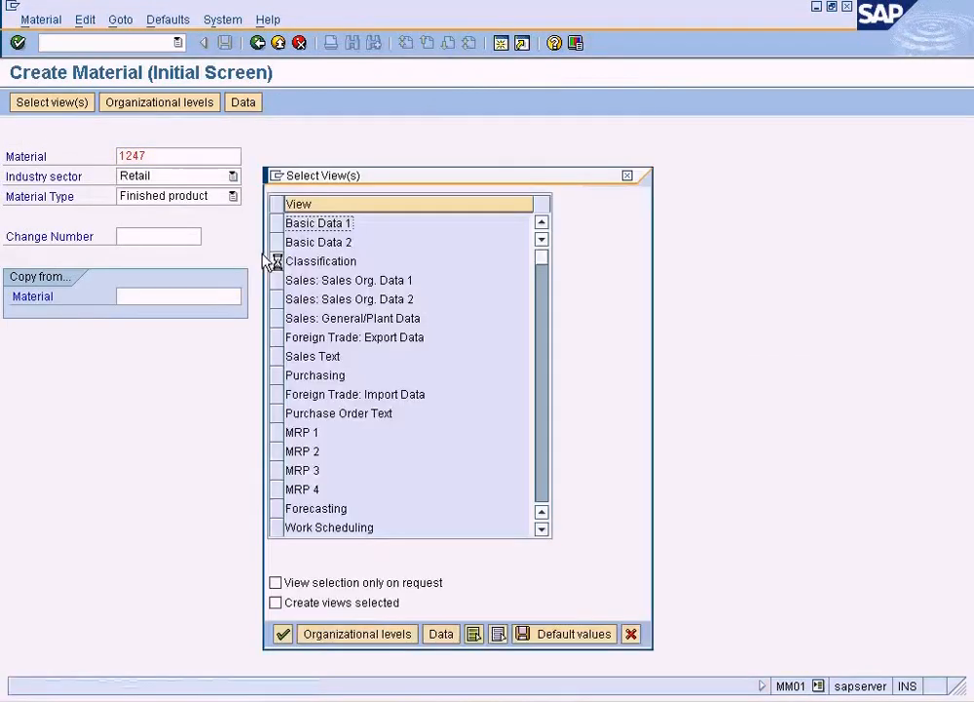
{"action": "left_click", "coordinate": [542, 466]}
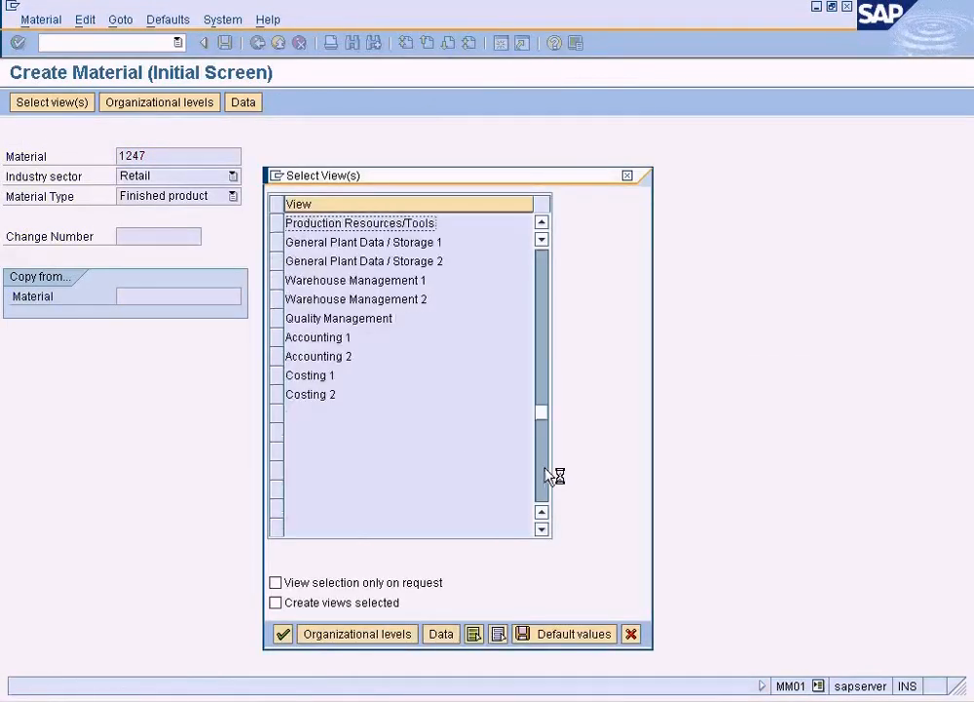
{"action": "left_click", "coordinate": [276, 243]}
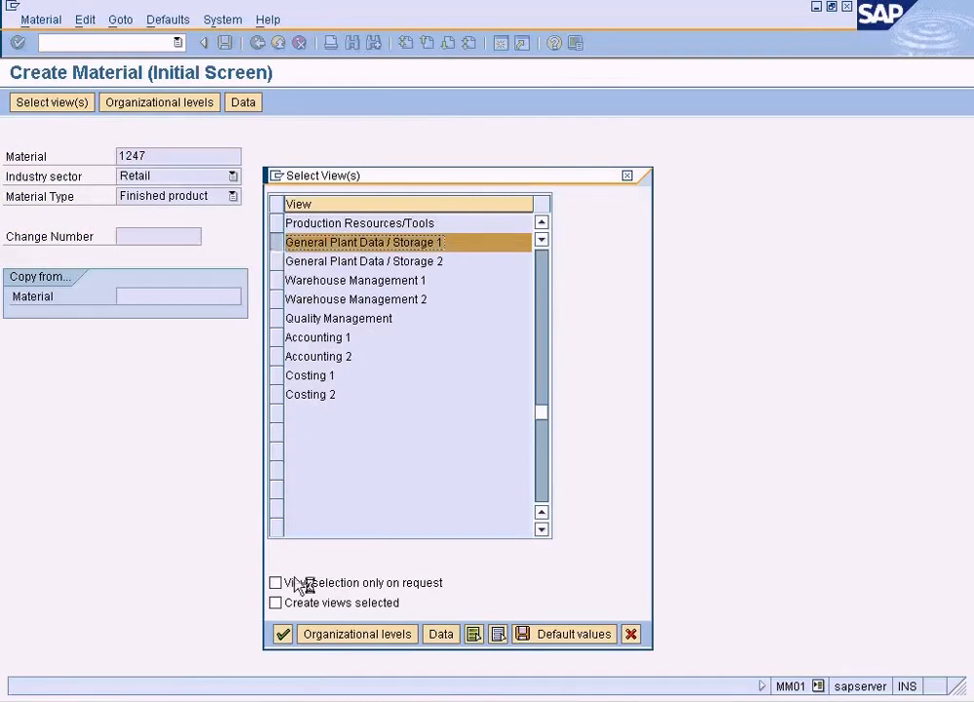
{"action": "type", "text": "dall"}
{"action": "left_click", "coordinate": [306, 228]}
{"action": "type", "text": "c"}
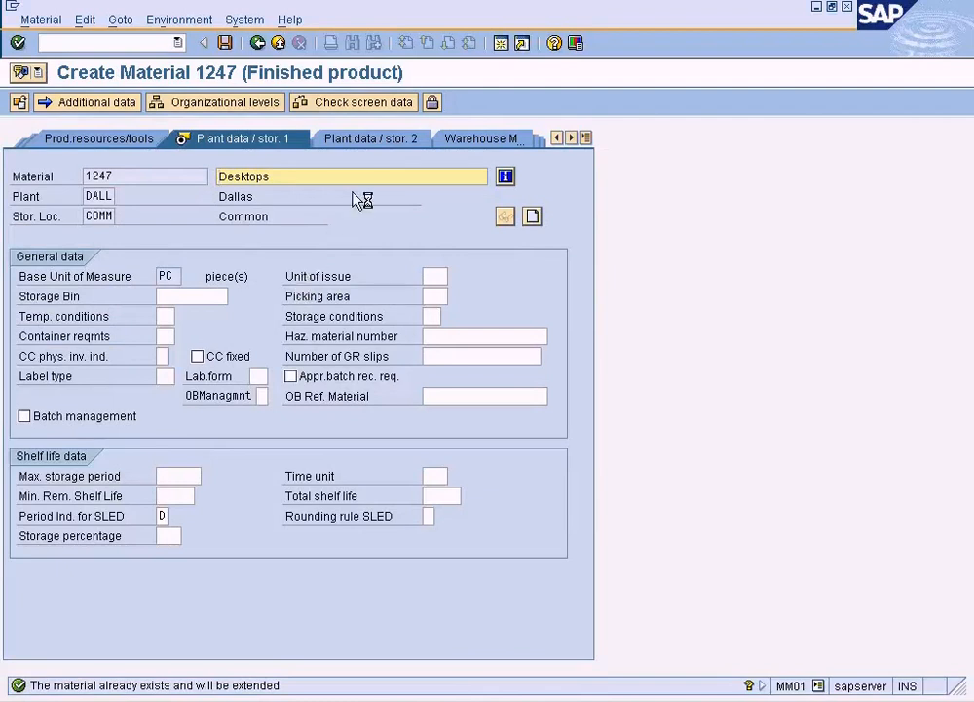
Check the second plant storage view and the organizational levels of material 1247, and save the material
{"action": "left_click", "coordinate": [366, 137]}
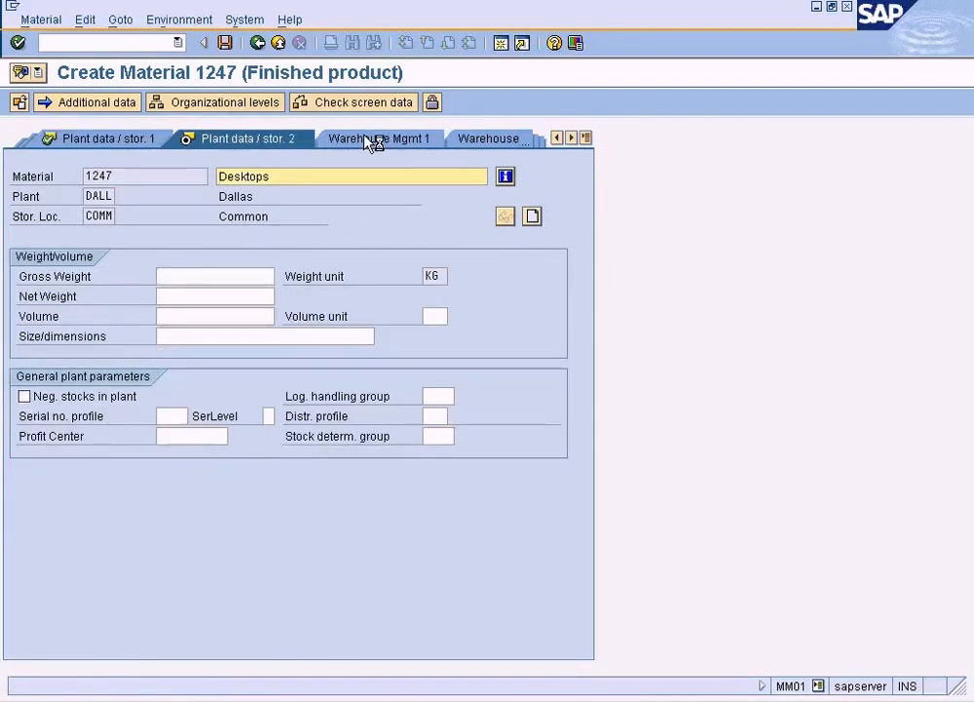
{"action": "left_click", "coordinate": [240, 109]}
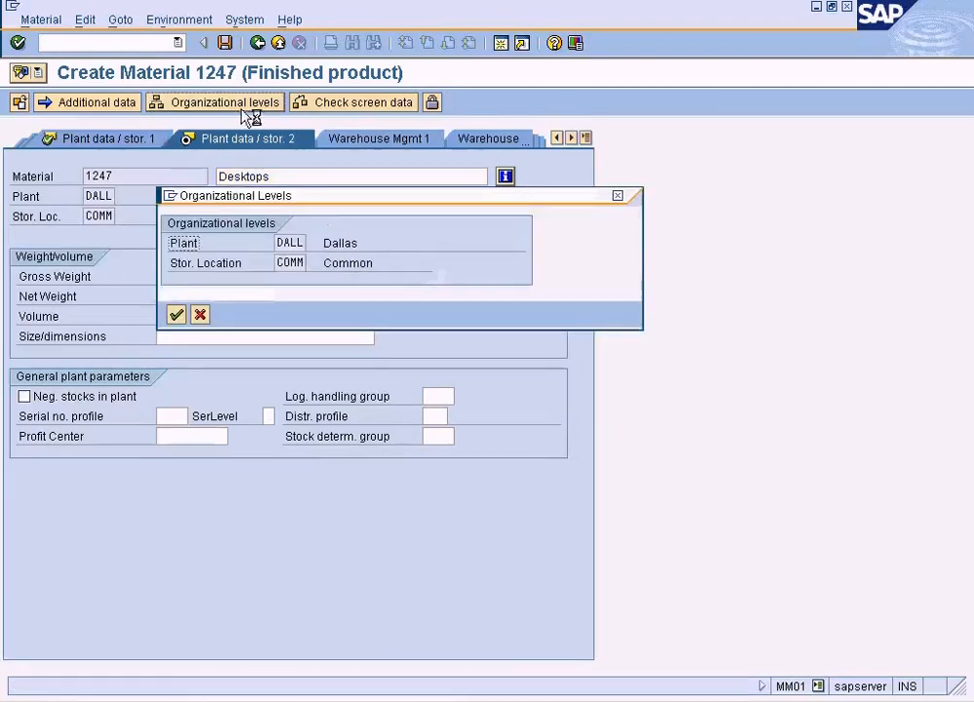
{"action": "left_click", "coordinate": [178, 315]}
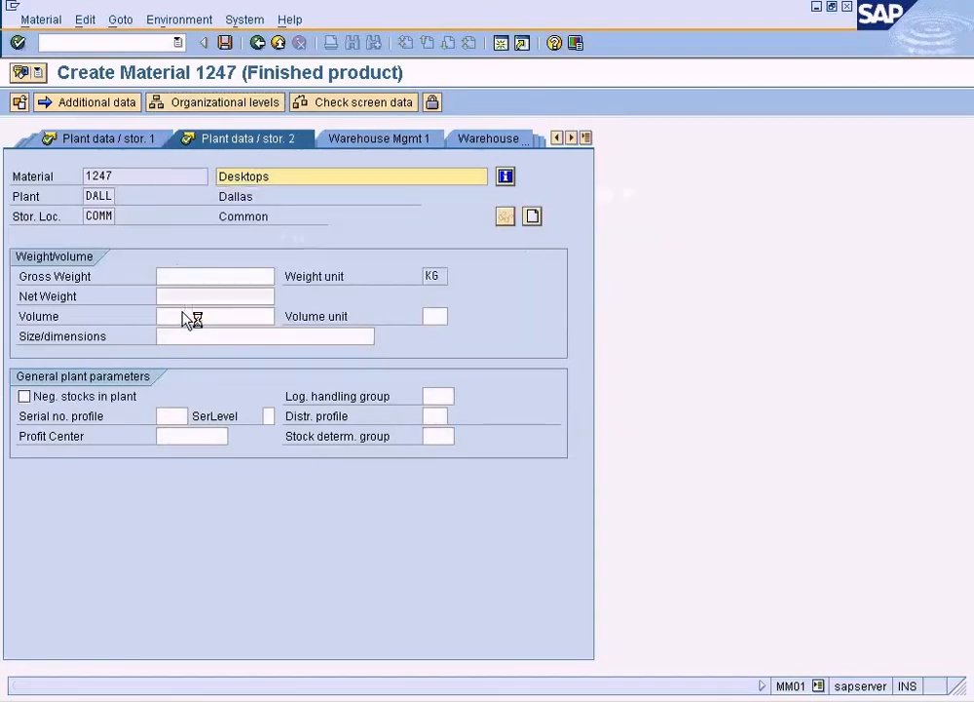
{"action": "left_click", "coordinate": [136, 139]}
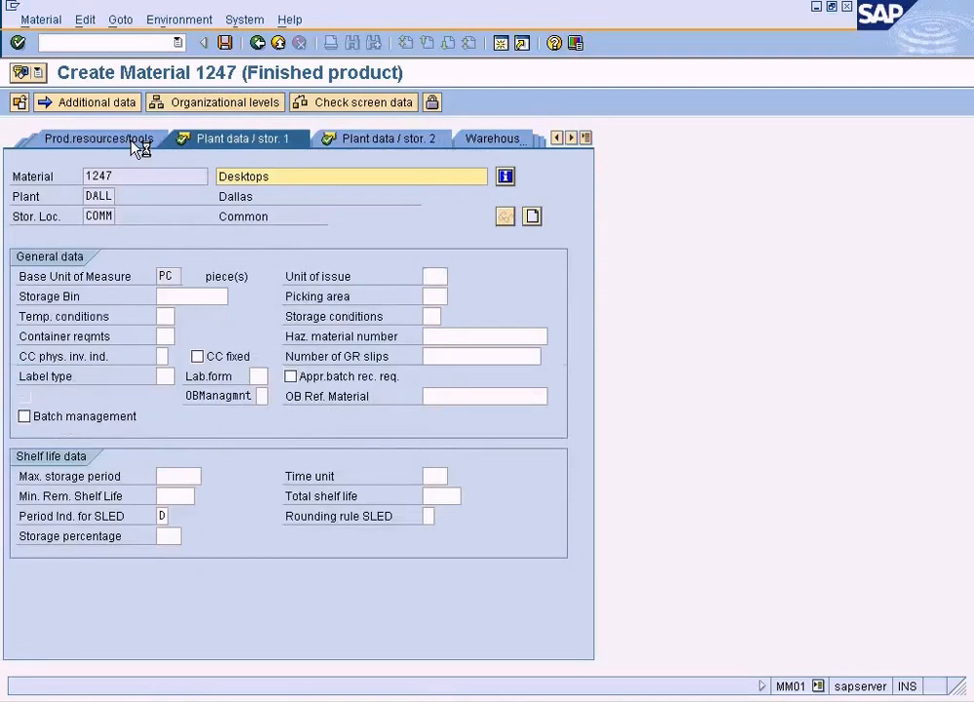
{"action": "left_click", "coordinate": [225, 43]}
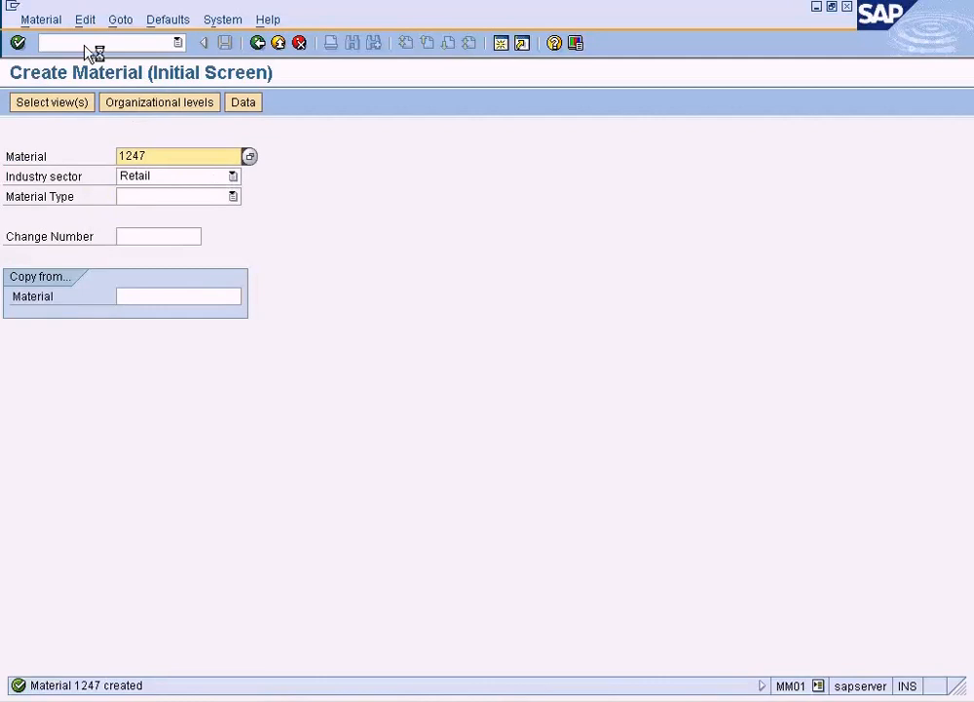
Display material 1247 with the Storage Location Stock view selected
{"action": "left_click", "coordinate": [53, 20]}
{"action": "mouse_move", "coordinate": [191, 109]}
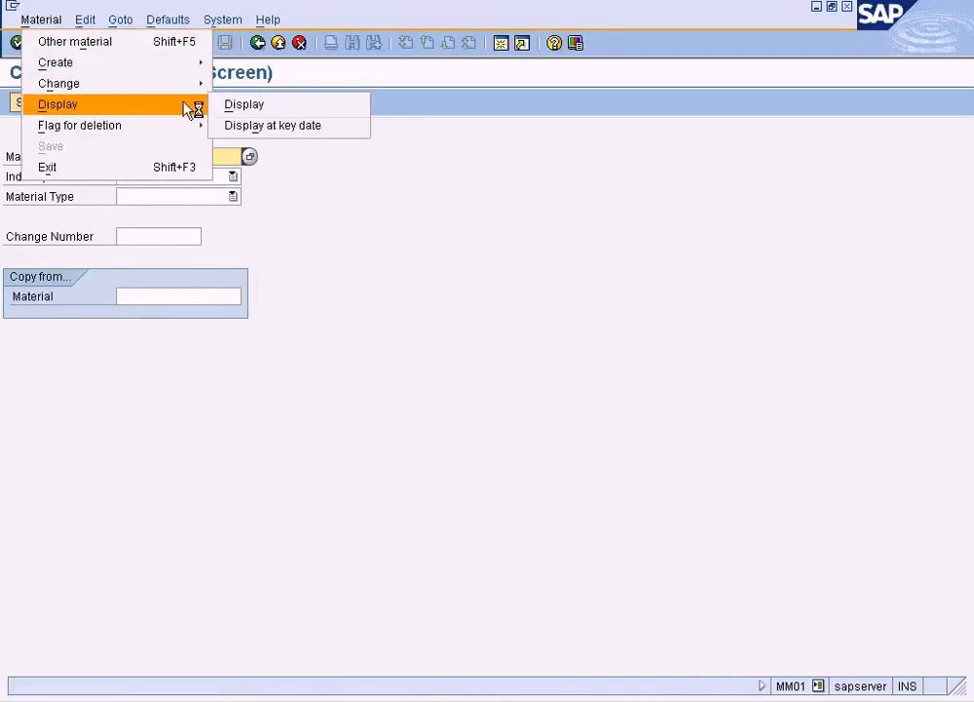
{"action": "left_click", "coordinate": [245, 105]}
{"action": "key", "text": "Return"}
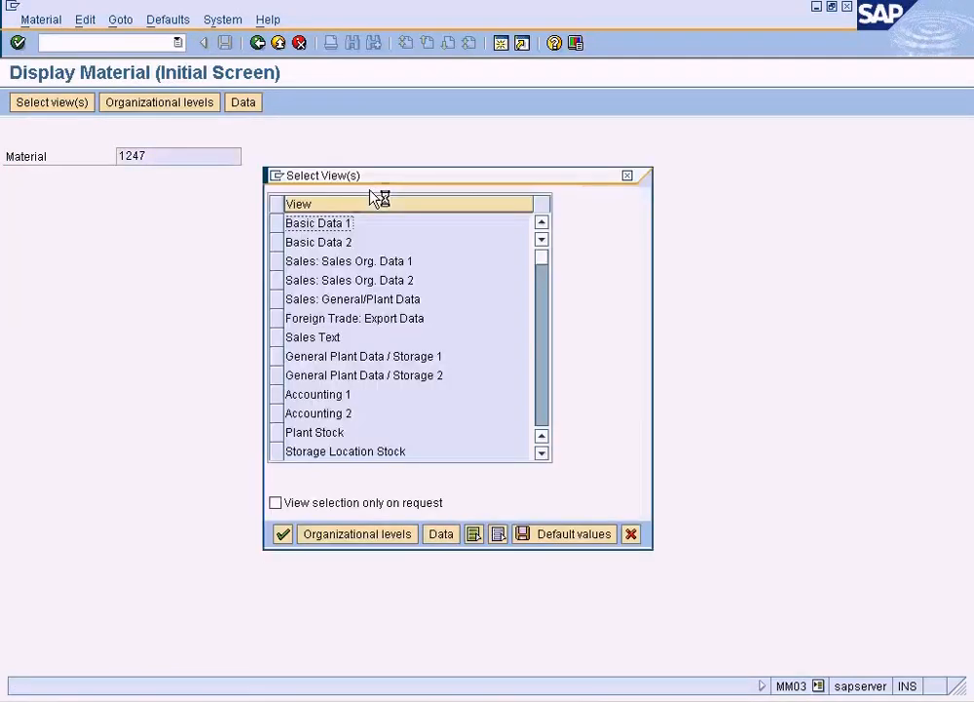
{"action": "left_click", "coordinate": [542, 453]}
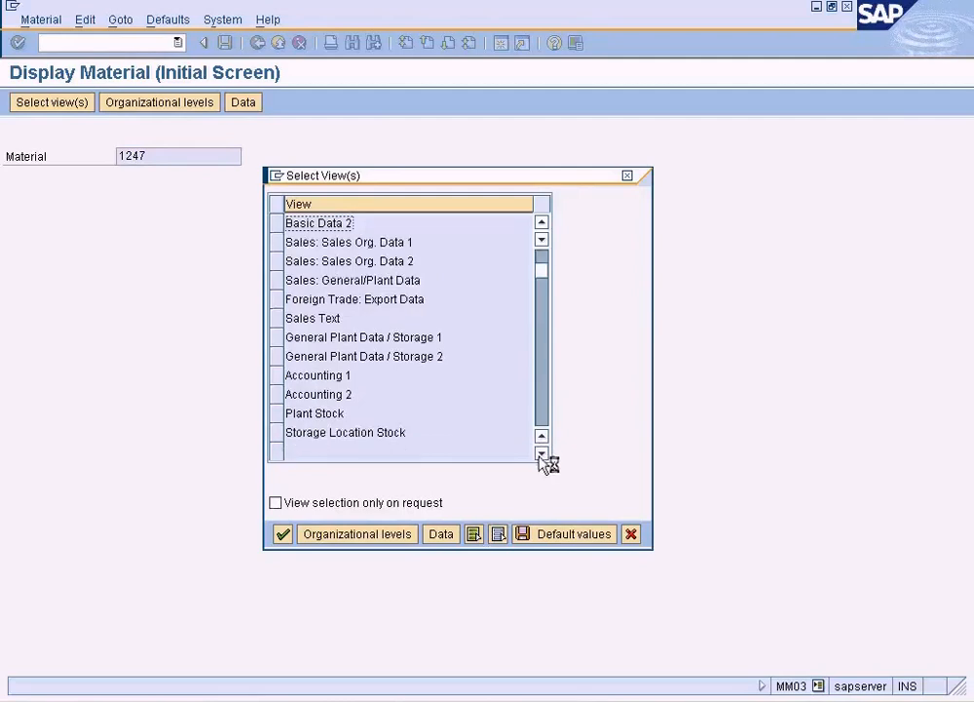
{"action": "left_click", "coordinate": [541, 453]}
{"action": "left_click", "coordinate": [278, 413]}
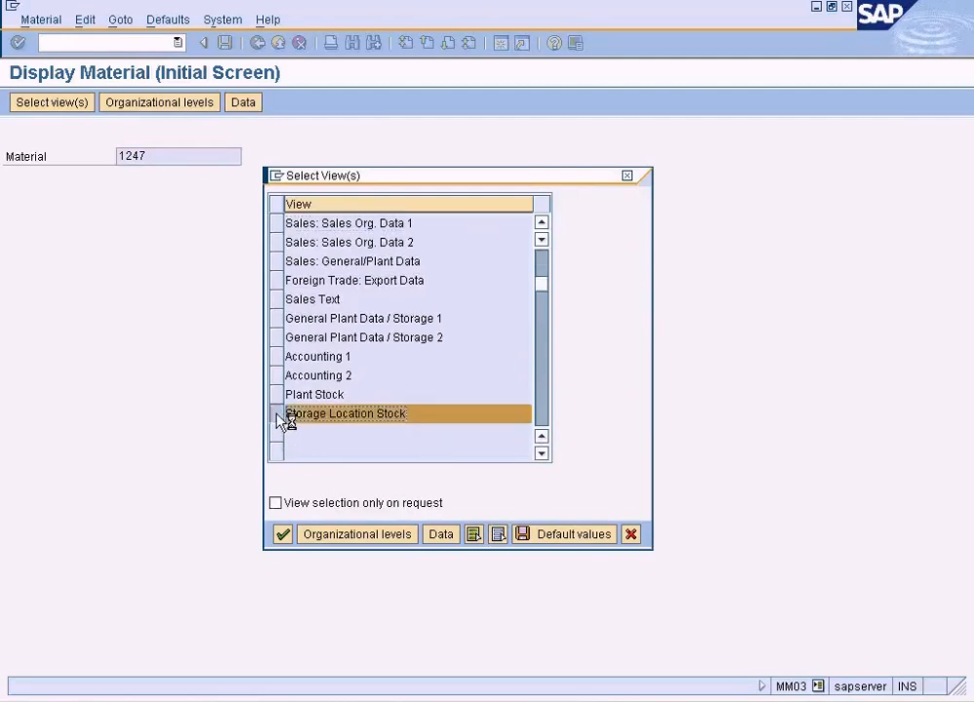
{"action": "left_click", "coordinate": [282, 535]}
Set the organizational levels to plant DALL and storage location COMM and show the material's stock there
{"action": "type", "text": "comm"}
{"action": "key", "text": "Tab"}
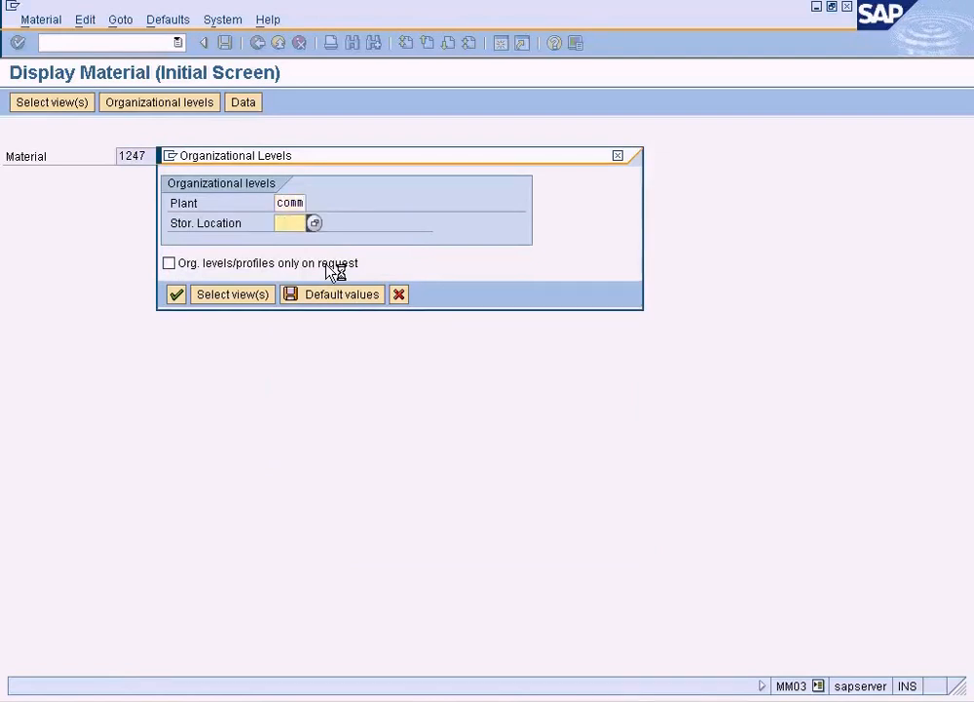
{"action": "left_click", "coordinate": [285, 204]}
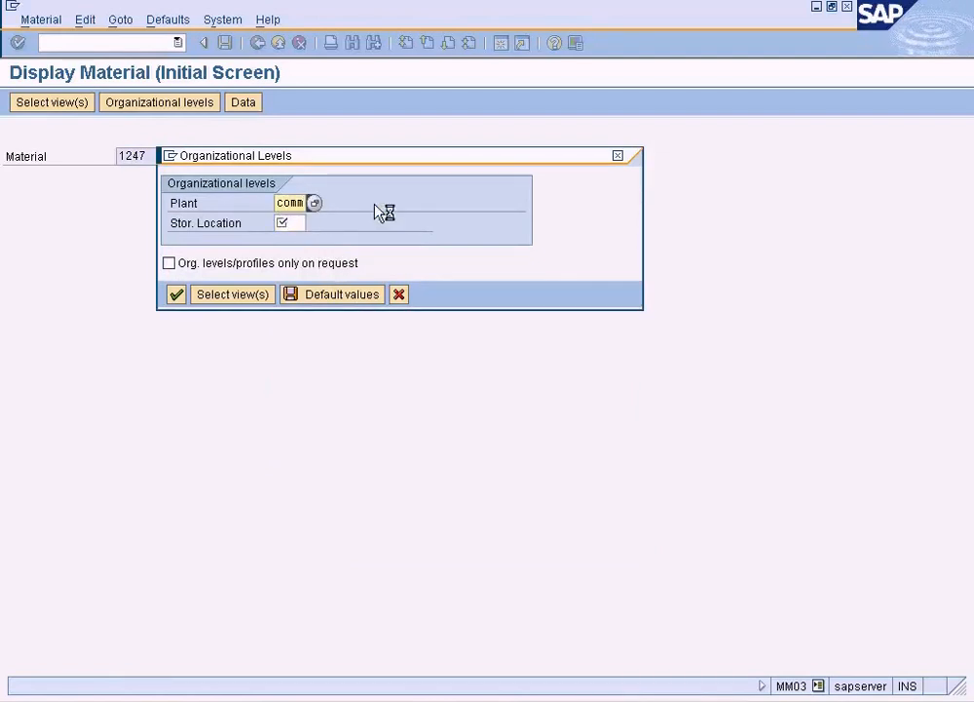
{"action": "left_click_drag", "start_coordinate": [291, 208], "coordinate": [296, 208]}
{"action": "left_click", "coordinate": [295, 207]}
{"action": "key", "text": "BackSpace"}
{"action": "key", "text": "BackSpace"}
{"action": "type", "text": "da"}
{"action": "type", "text": "comm"}
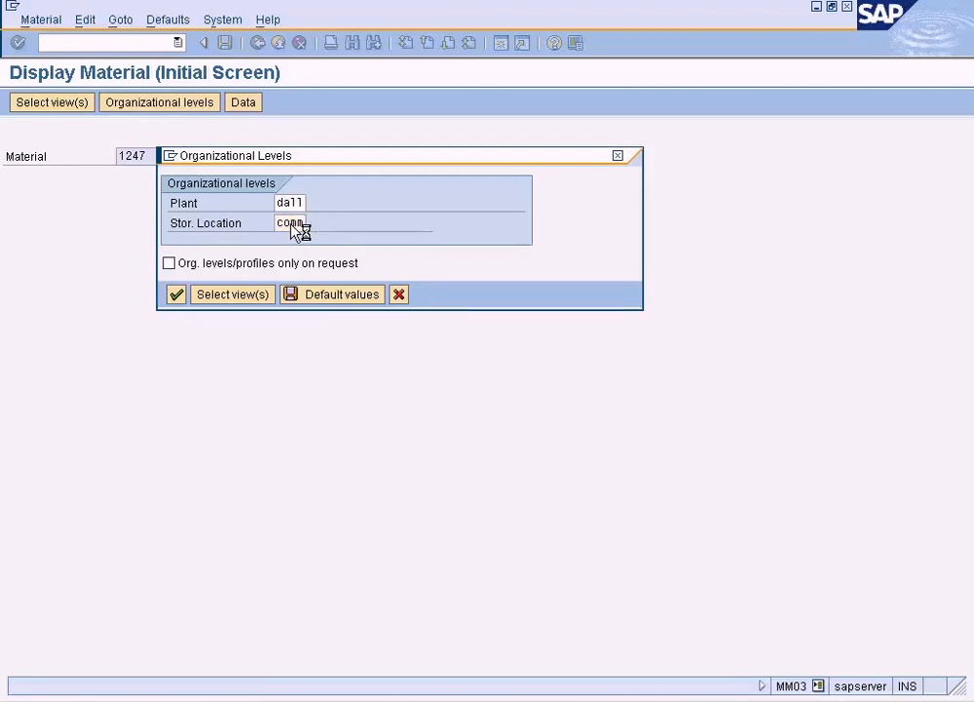
{"action": "key", "text": "Return"}
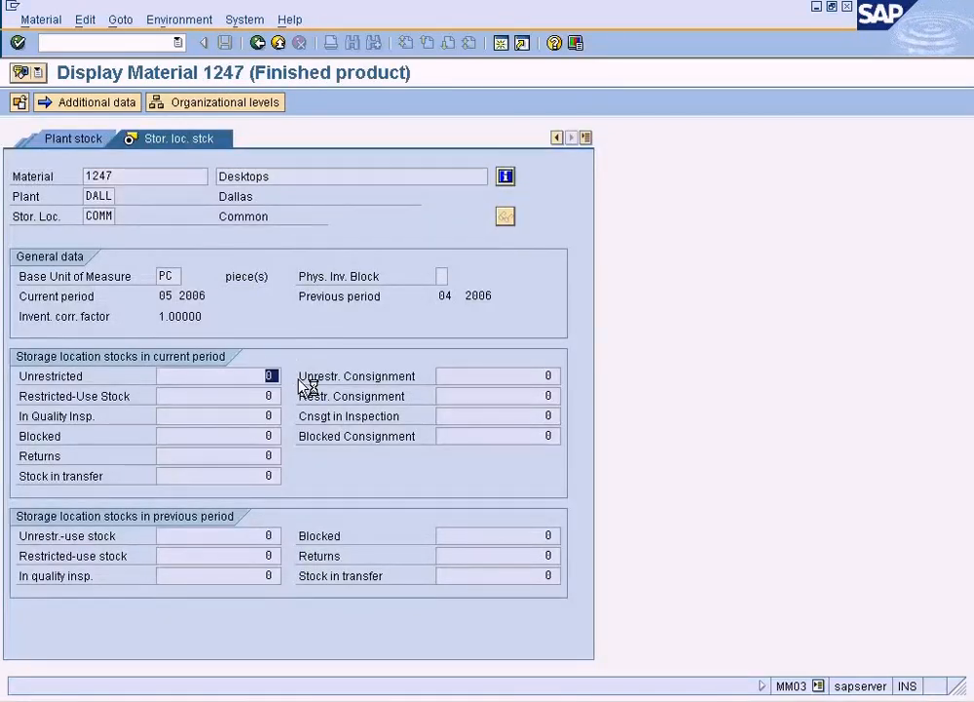
Start transaction MIGO in a new session and set it to Goods Receipt with reference Other
{"action": "left_click", "coordinate": [502, 42]}
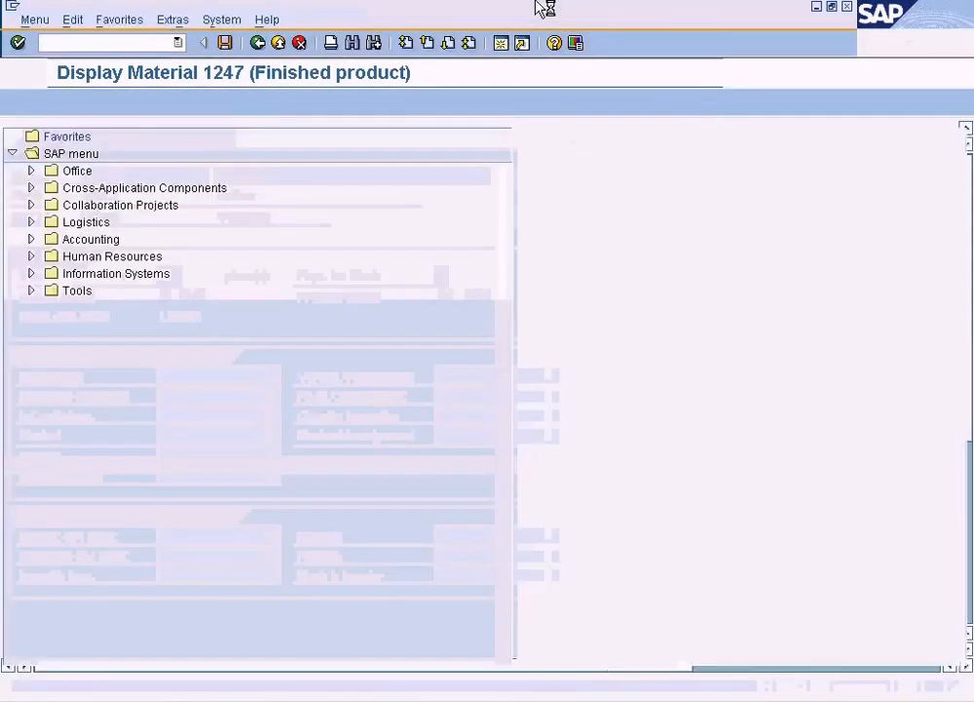
{"action": "type", "text": "migo"}
{"action": "key", "text": "Return"}
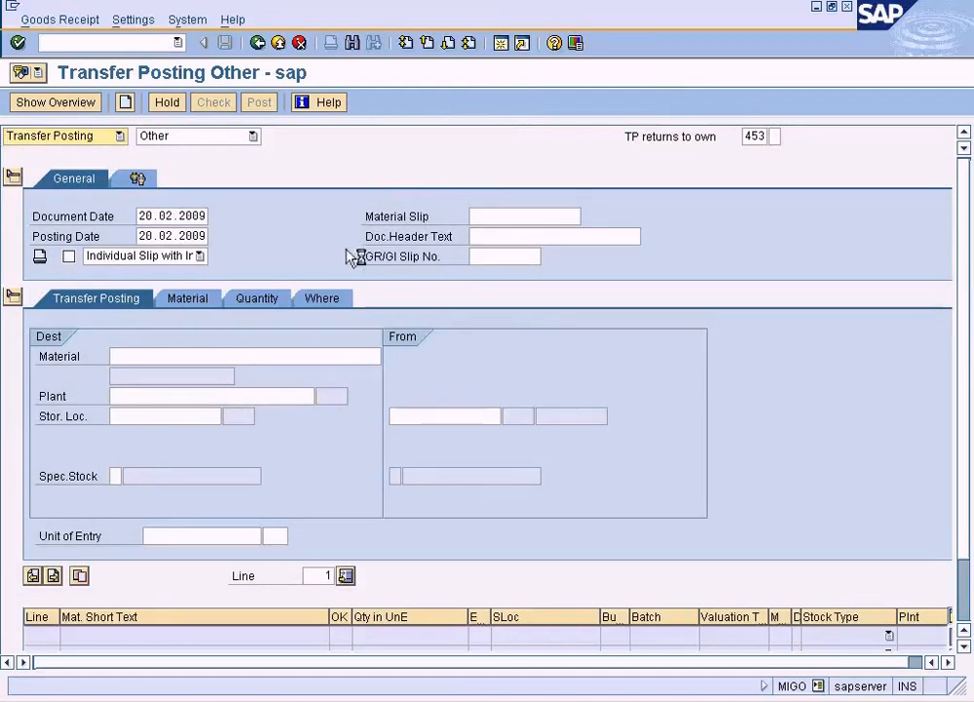
{"action": "left_click", "coordinate": [120, 137]}
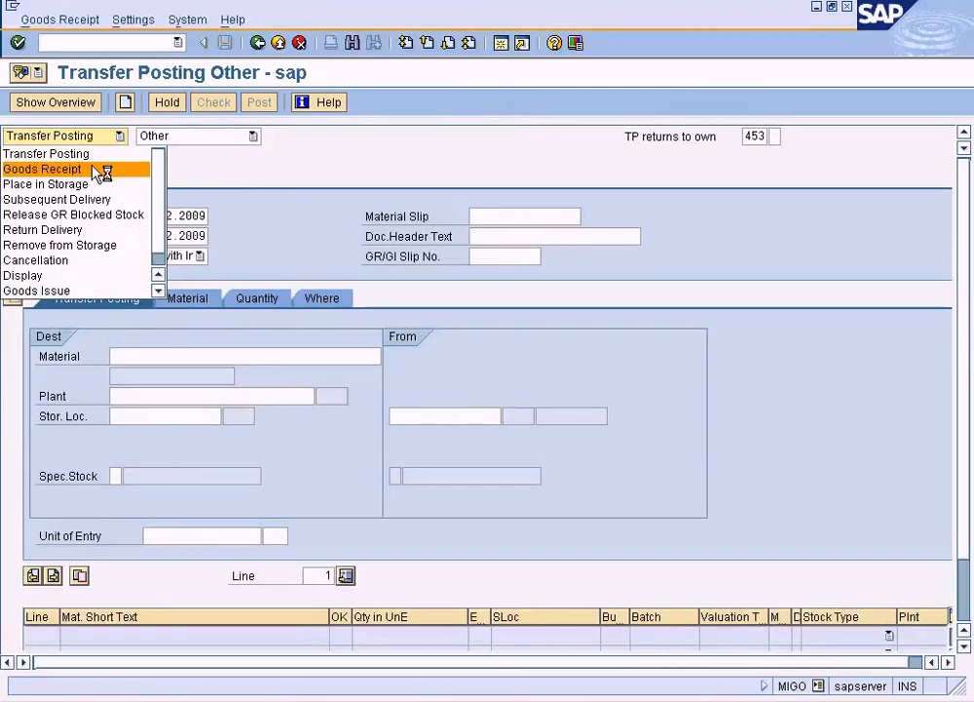
{"action": "left_click", "coordinate": [98, 169]}
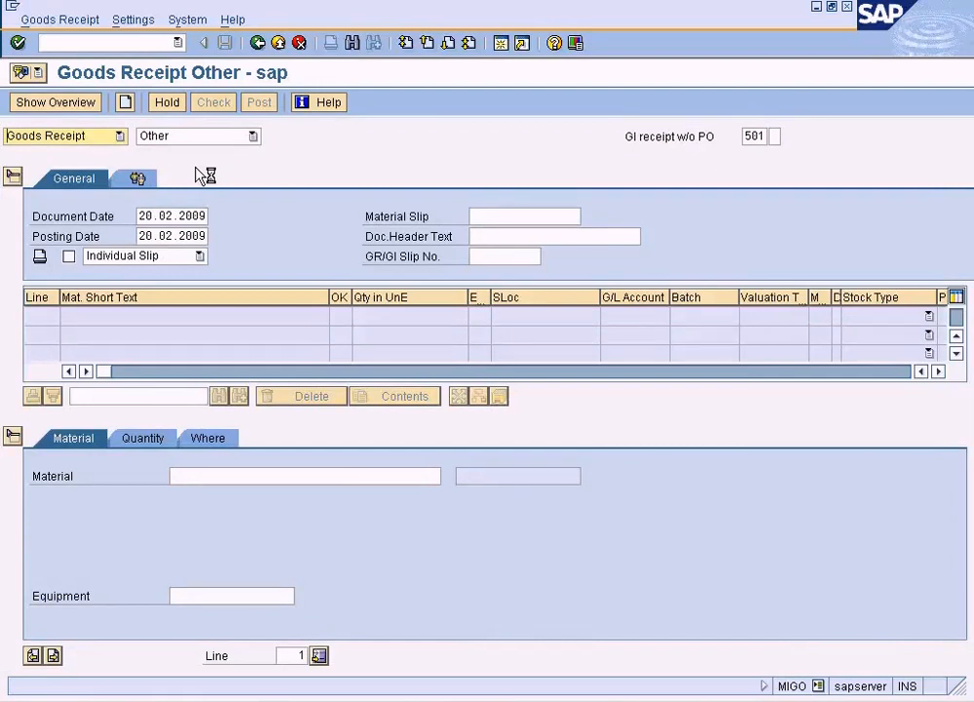
{"action": "left_click", "coordinate": [253, 136]}
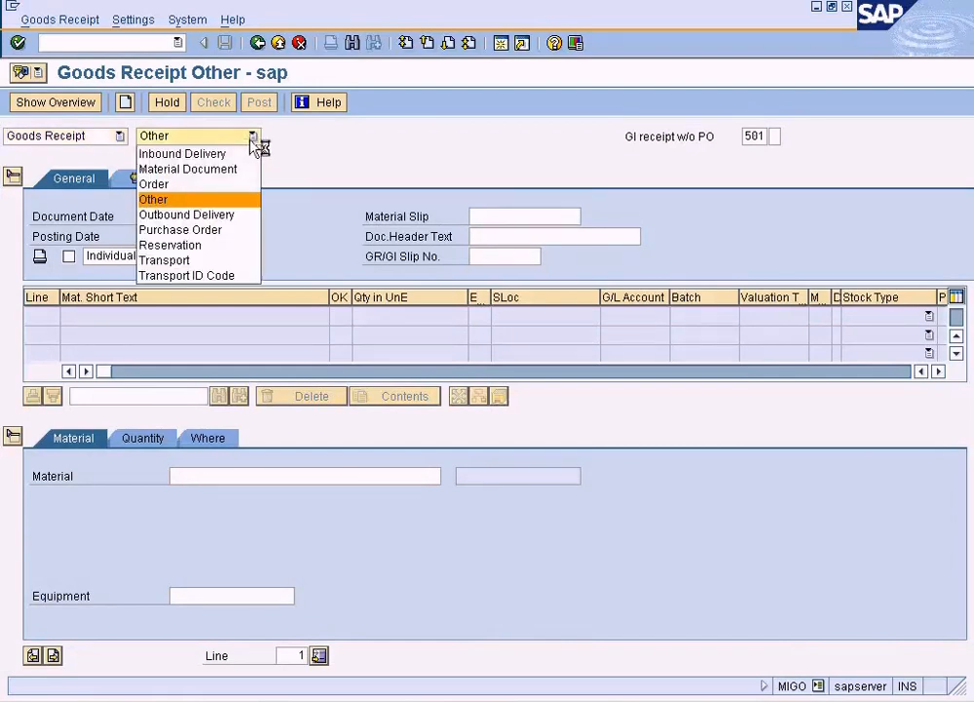
{"action": "left_click", "coordinate": [226, 200]}
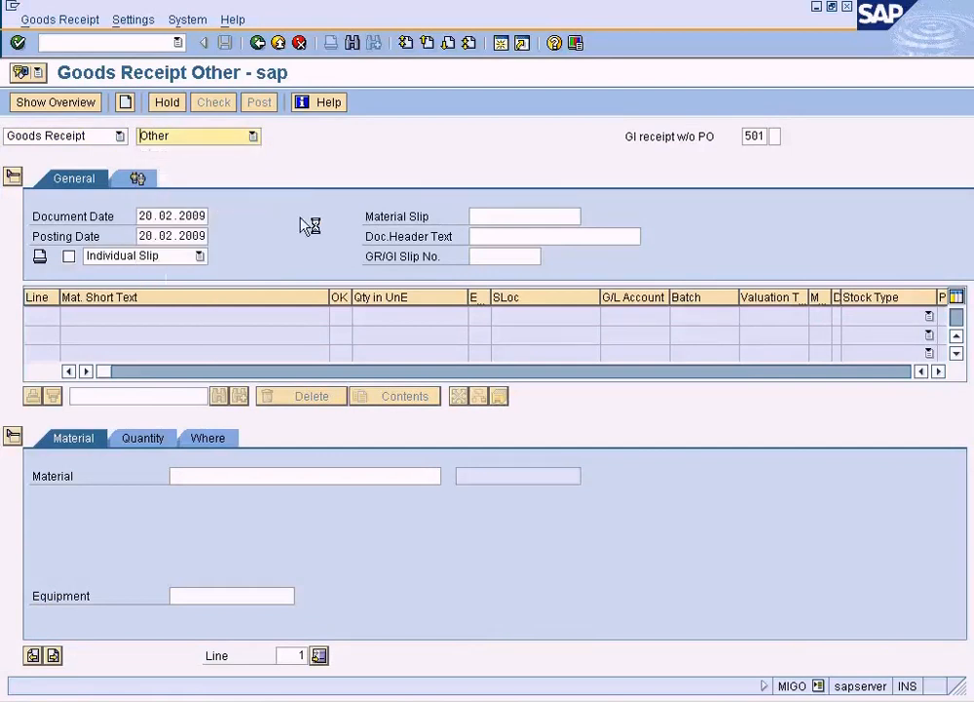
Fill in the goods receipt item with material 1247, its quantity, plant DALL and storage location COMM
{"action": "type", "text": "1247"}
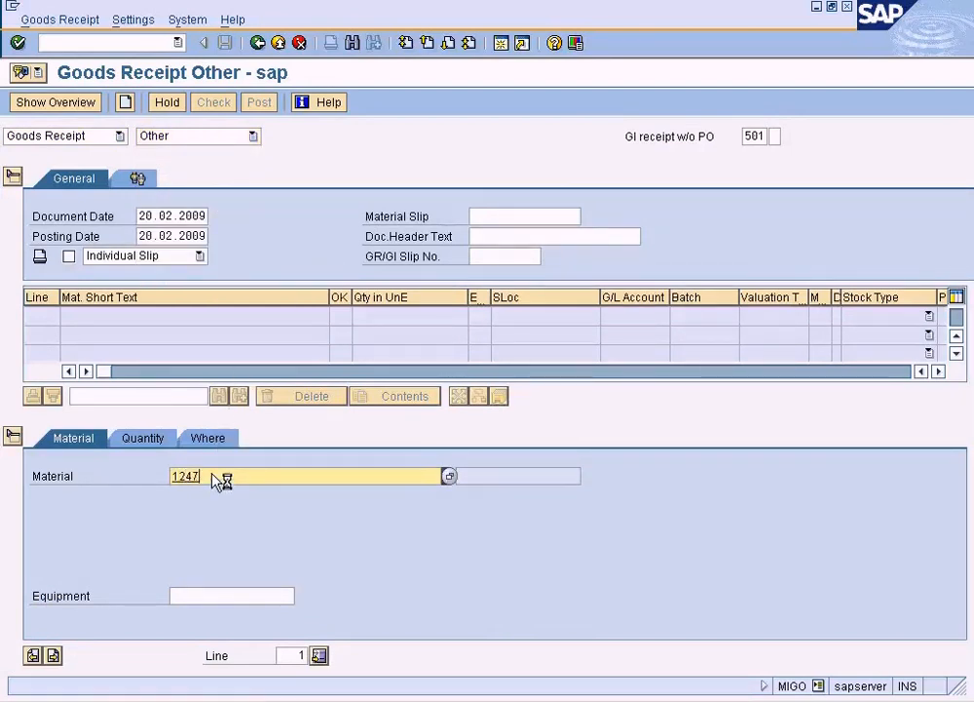
{"action": "left_click", "coordinate": [160, 441]}
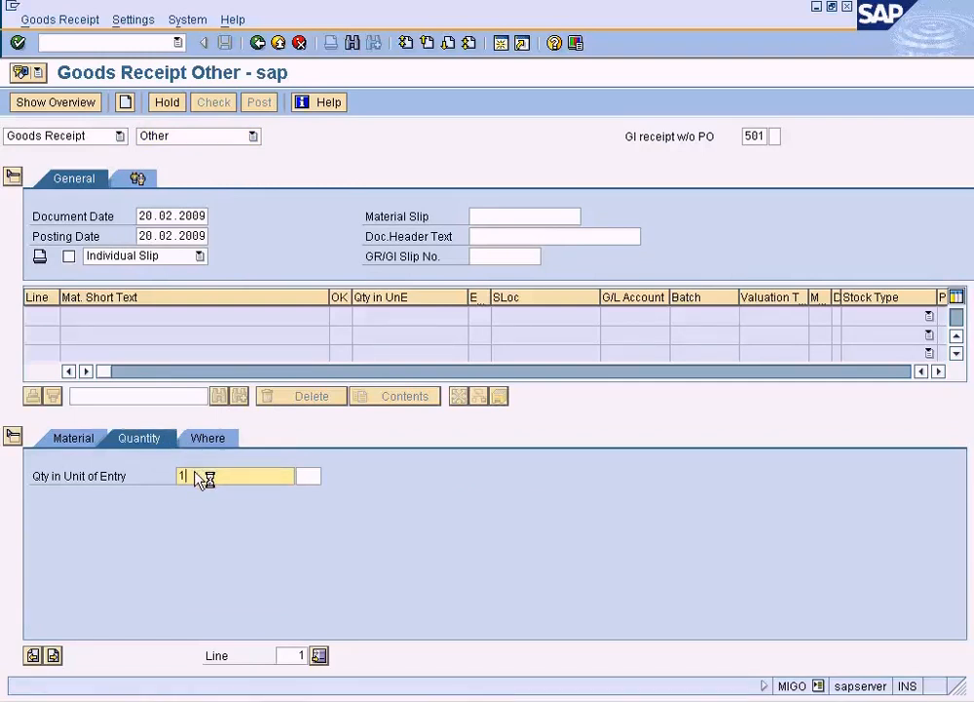
{"action": "left_click", "coordinate": [213, 439]}
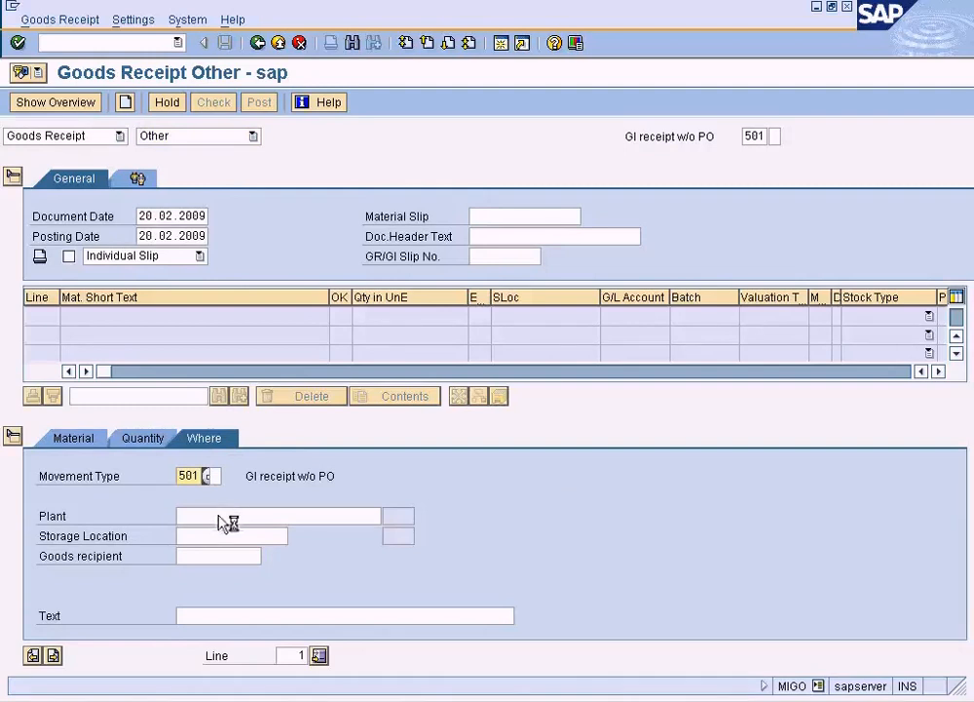
{"action": "left_click", "coordinate": [219, 516]}
{"action": "type", "text": "dall"}
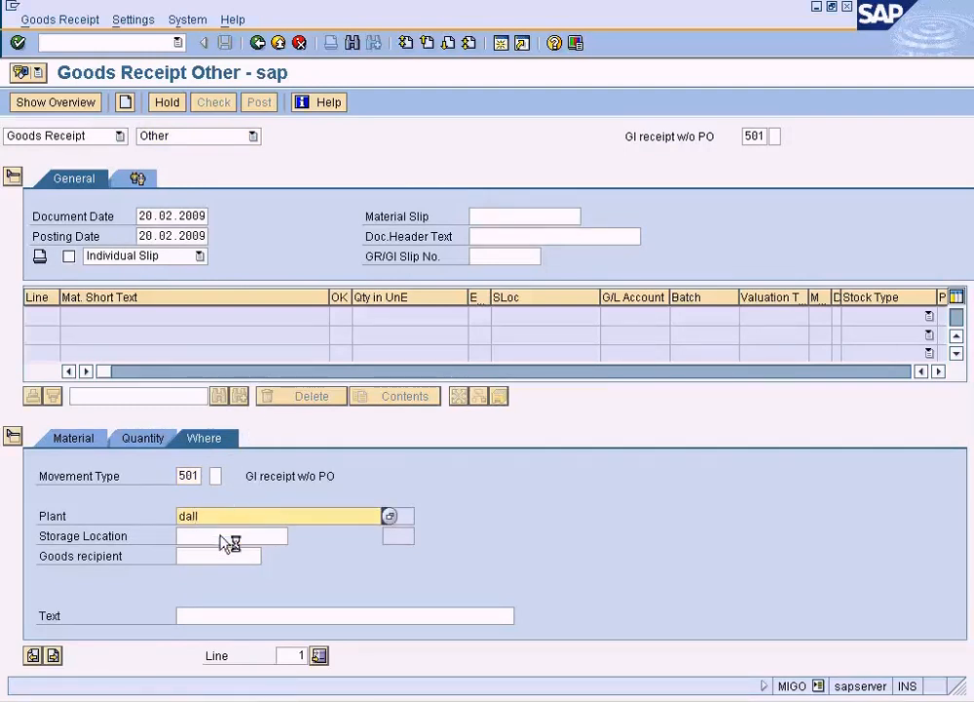
{"action": "left_click", "coordinate": [226, 535]}
{"action": "type", "text": "comm"}
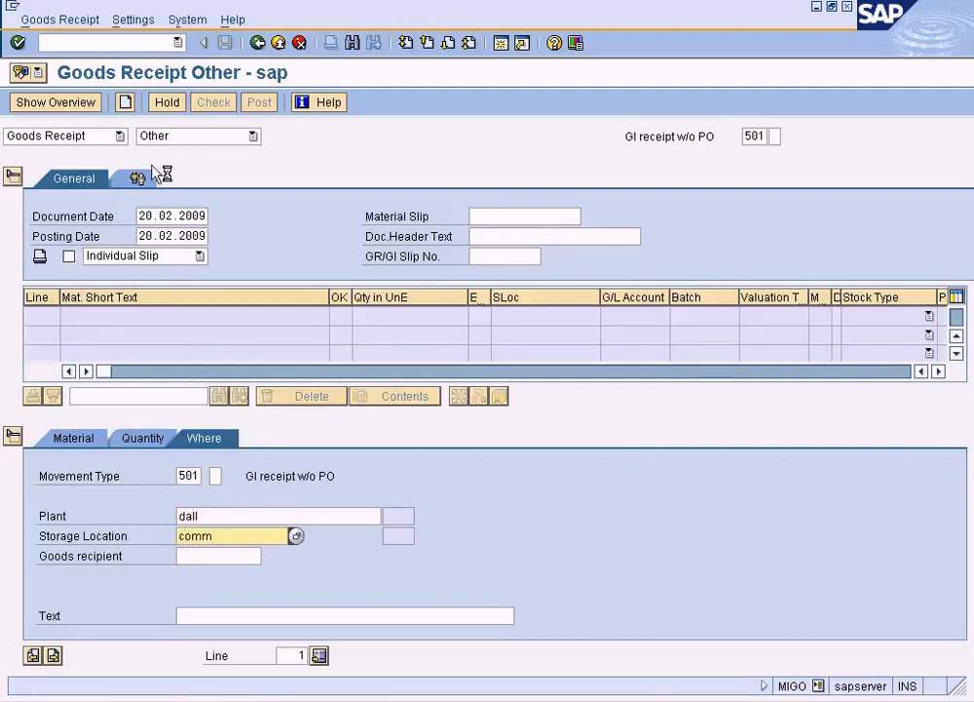
Set the goods receipt's posting date to 20.05.2006 with the document overview shown, and check the document
{"action": "left_click", "coordinate": [85, 106]}
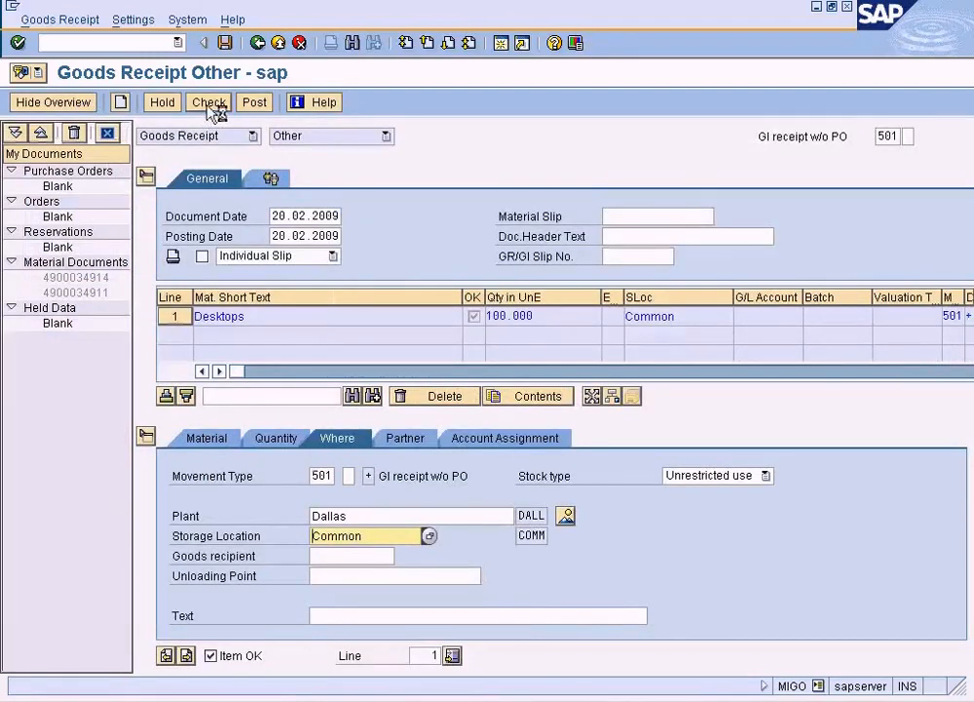
{"action": "left_click", "coordinate": [314, 237]}
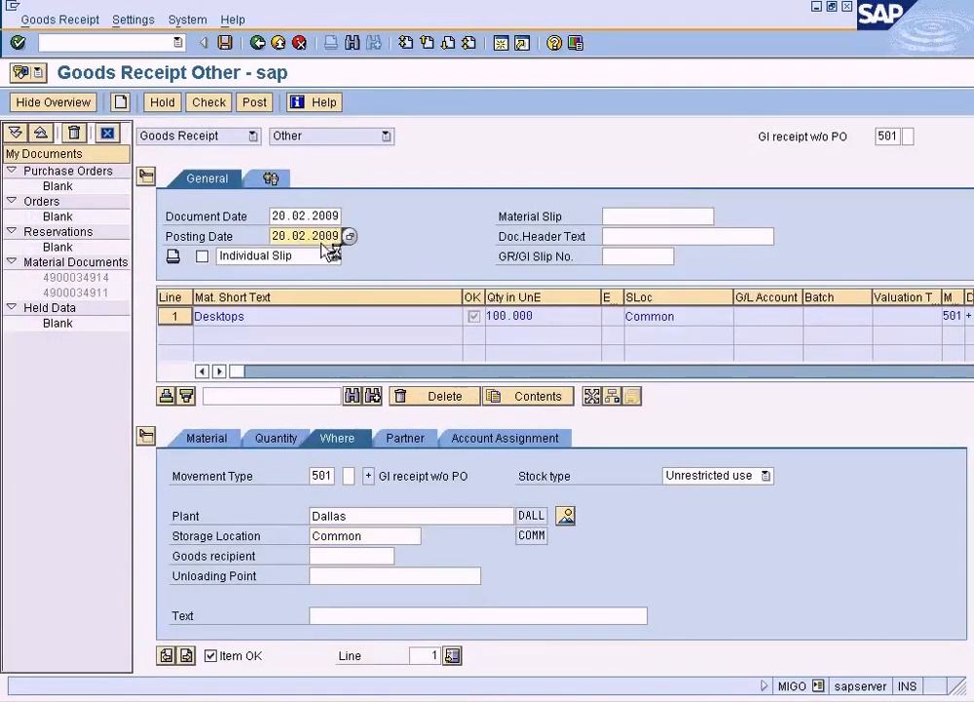
{"action": "type", "text": "5"}
{"action": "key", "text": "BackSpace"}
{"action": "type", "text": "6"}
{"action": "left_click", "coordinate": [218, 107]}
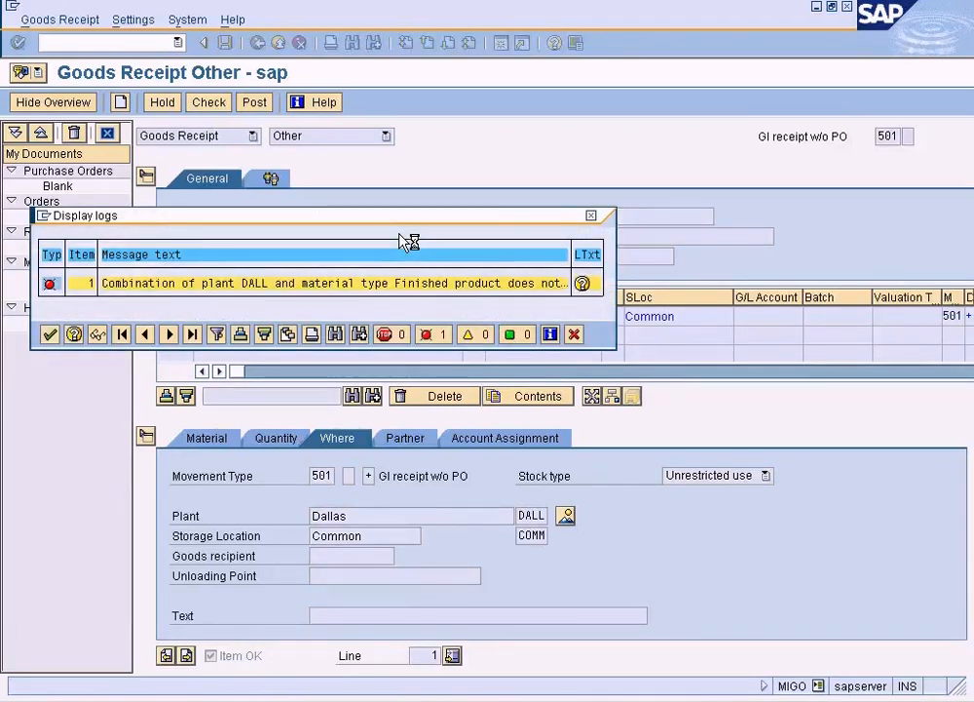
Read the long text of the message logged for item 1 and close the log
{"action": "left_click", "coordinate": [583, 284]}
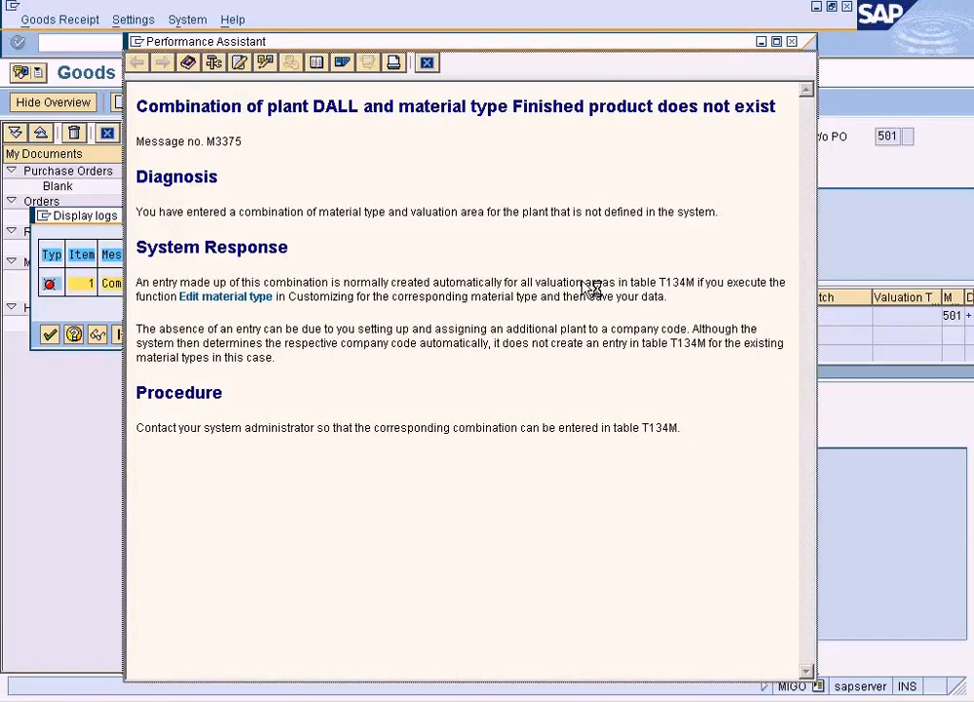
{"action": "left_click", "coordinate": [427, 63]}
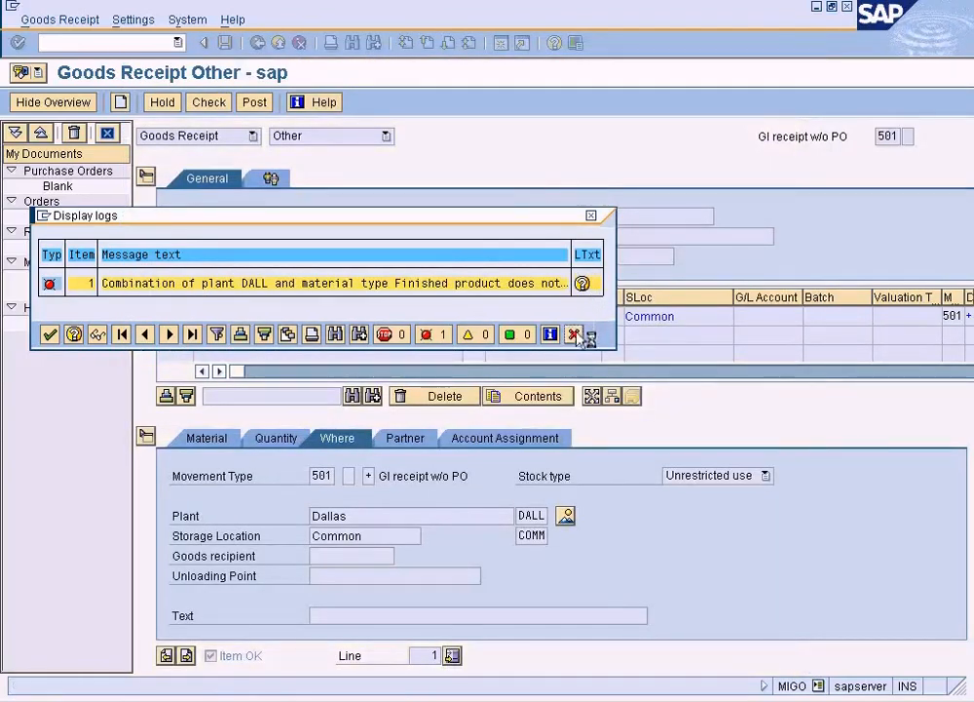
{"action": "left_click", "coordinate": [576, 336]}
Switch to the Display IMG session, search the structure for "material type" and go to Define Attributes of Material Types
{"action": "left_click", "coordinate": [256, 700]}
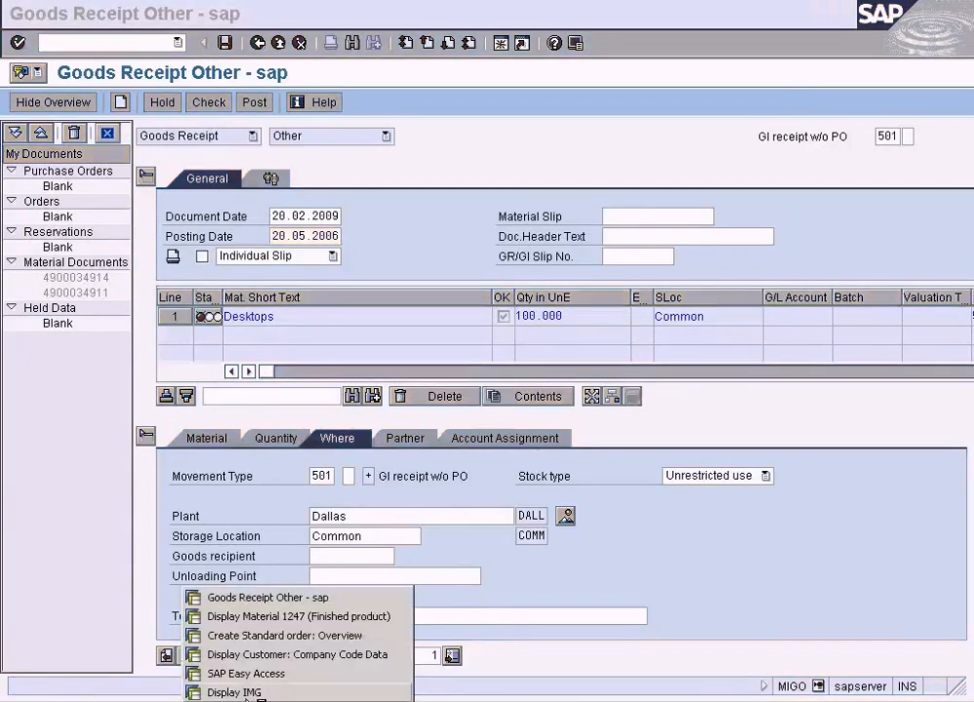
{"action": "left_click", "coordinate": [257, 688]}
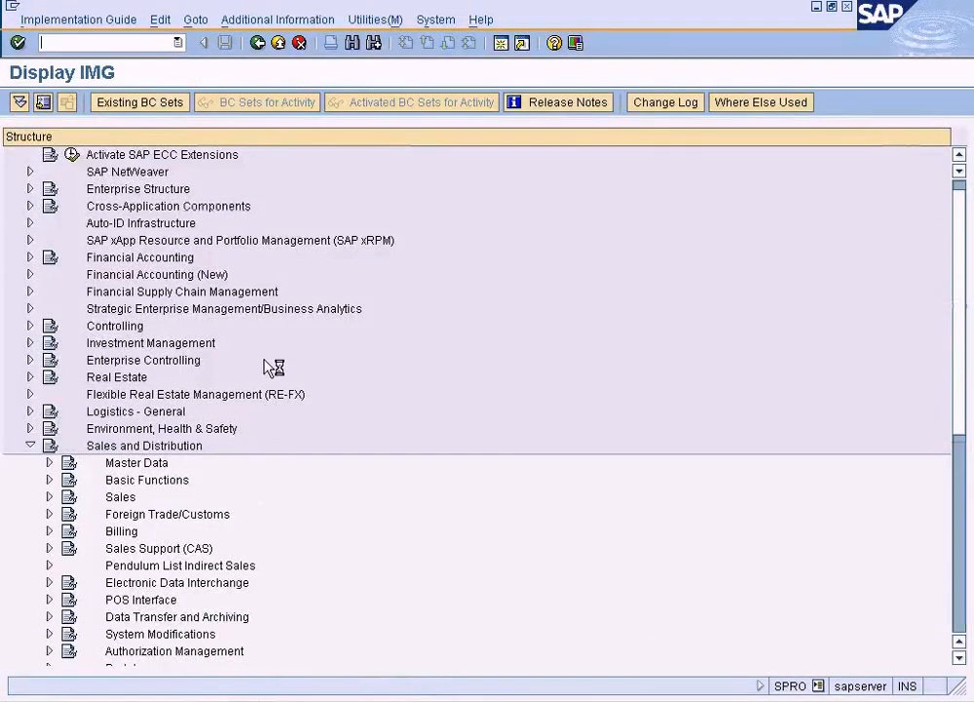
{"action": "left_click", "coordinate": [30, 444]}
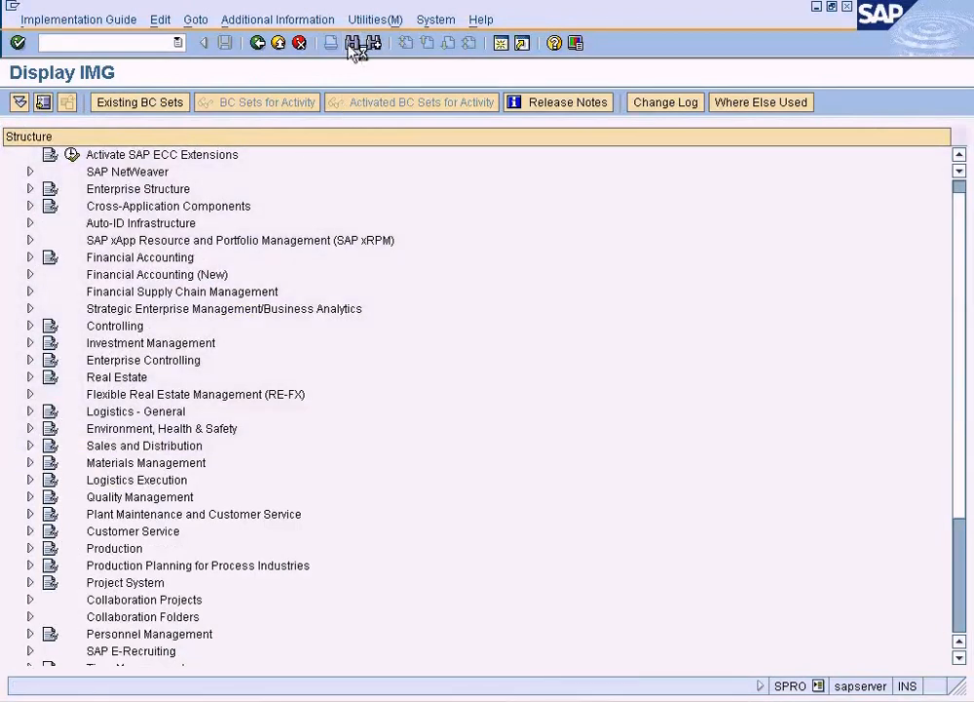
{"action": "left_click", "coordinate": [351, 43]}
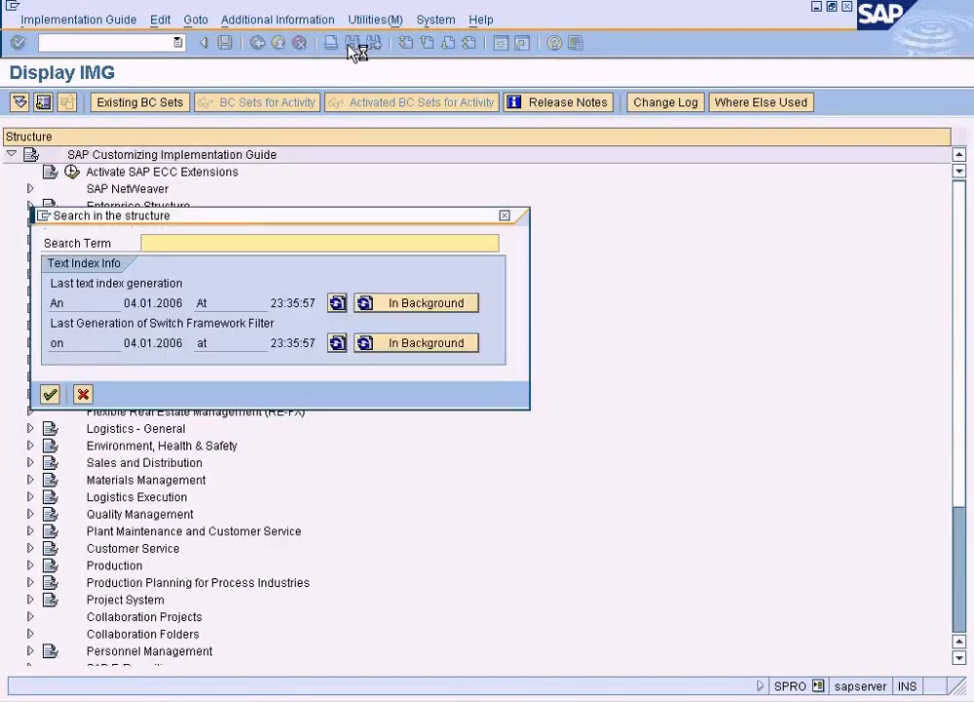
{"action": "type", "text": "material type"}
{"action": "key", "text": "Return"}
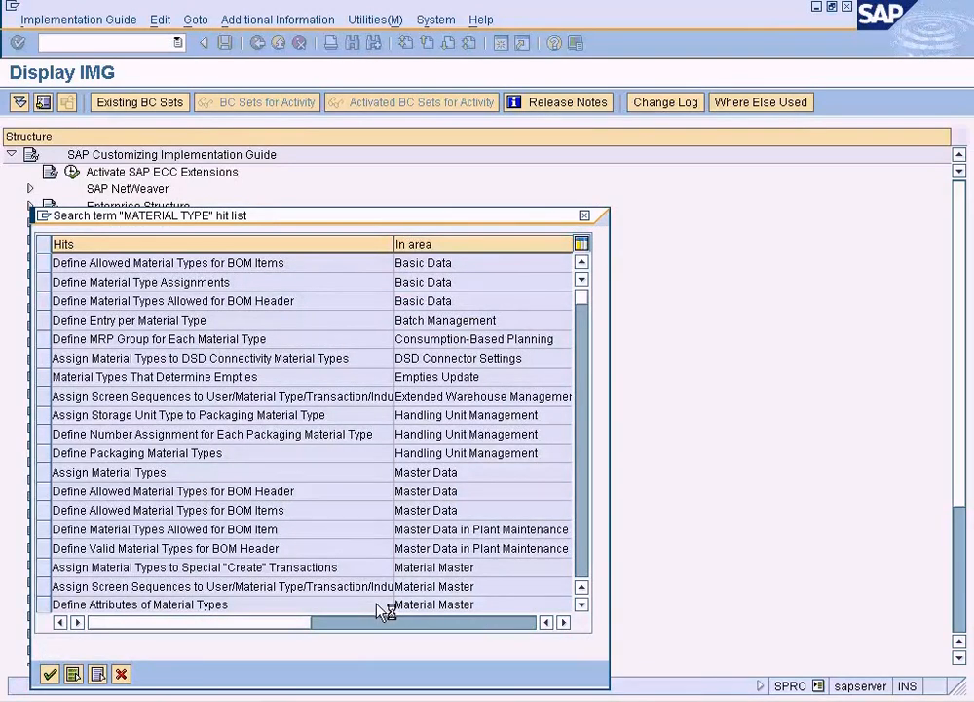
{"action": "left_click", "coordinate": [582, 605]}
{"action": "left_click", "coordinate": [581, 605]}
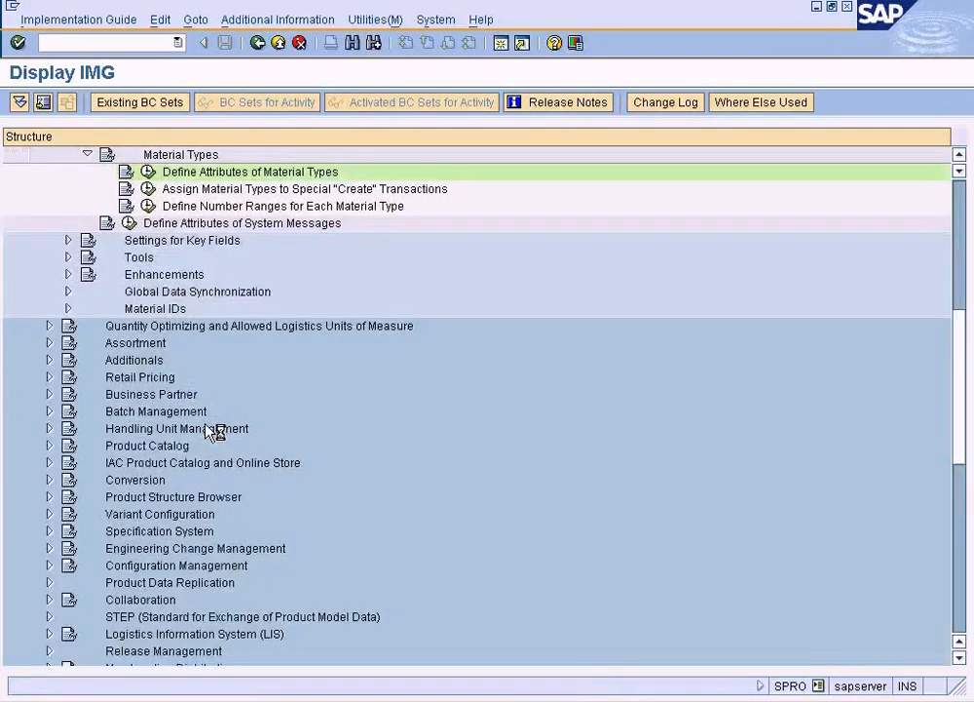
Run Define Attributes of Material Types and open the quantity/value updating settings of material type FERT
{"action": "left_click", "coordinate": [149, 175]}
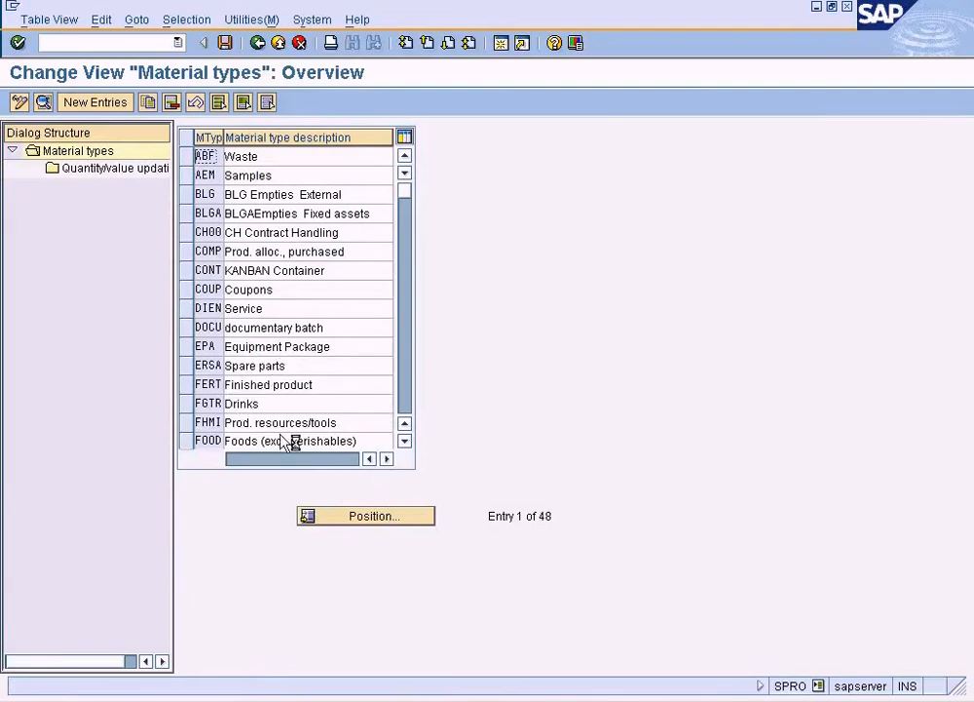
{"action": "left_click", "coordinate": [187, 386]}
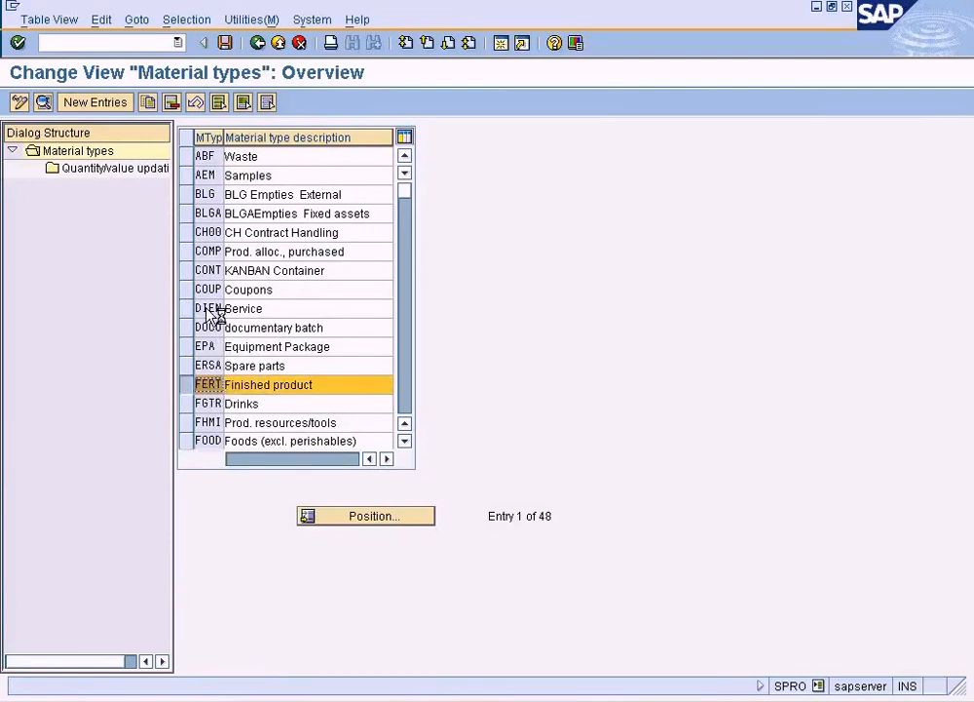
{"action": "left_click", "coordinate": [120, 171]}
{"action": "double_click", "coordinate": [120, 171]}
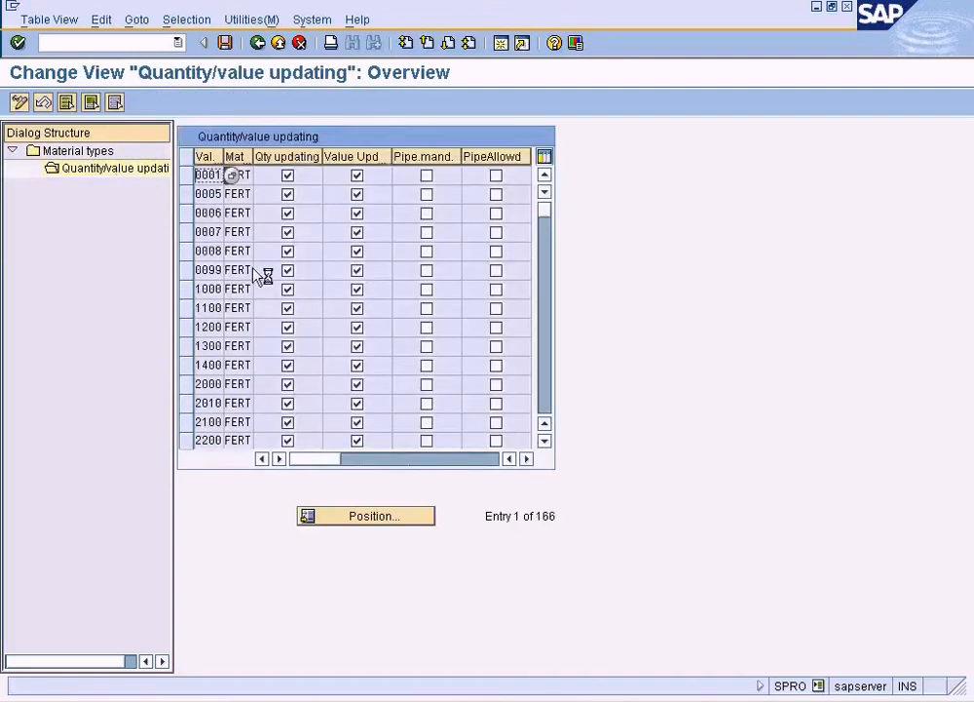
Activate quantity and value updating for valuation area DALL with material type FERT and save the settings
{"action": "left_click", "coordinate": [369, 515]}
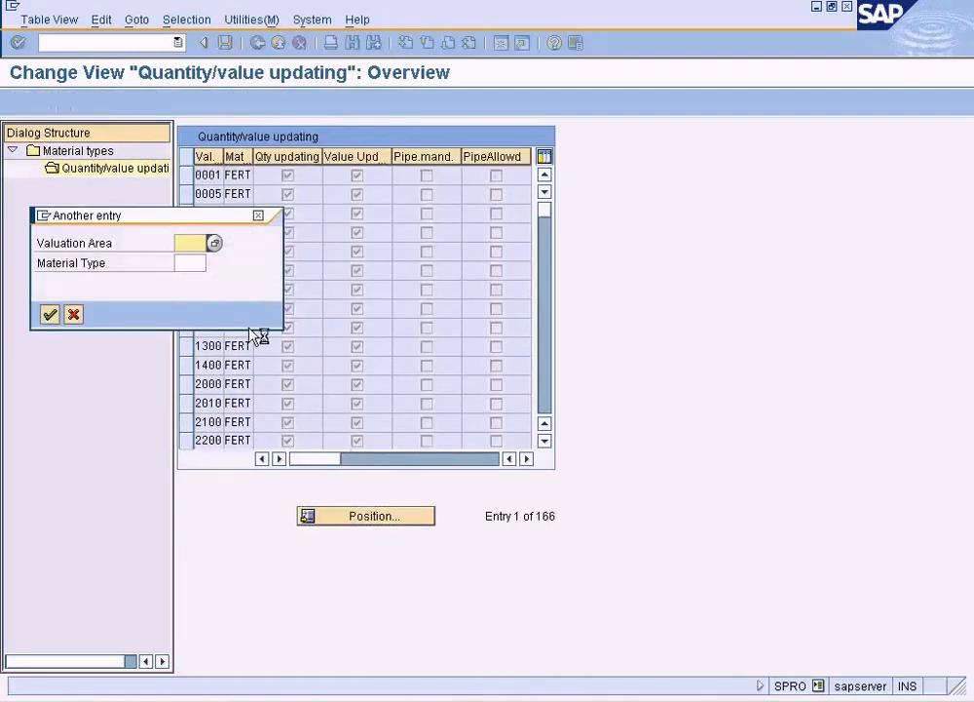
{"action": "type", "text": "da"}
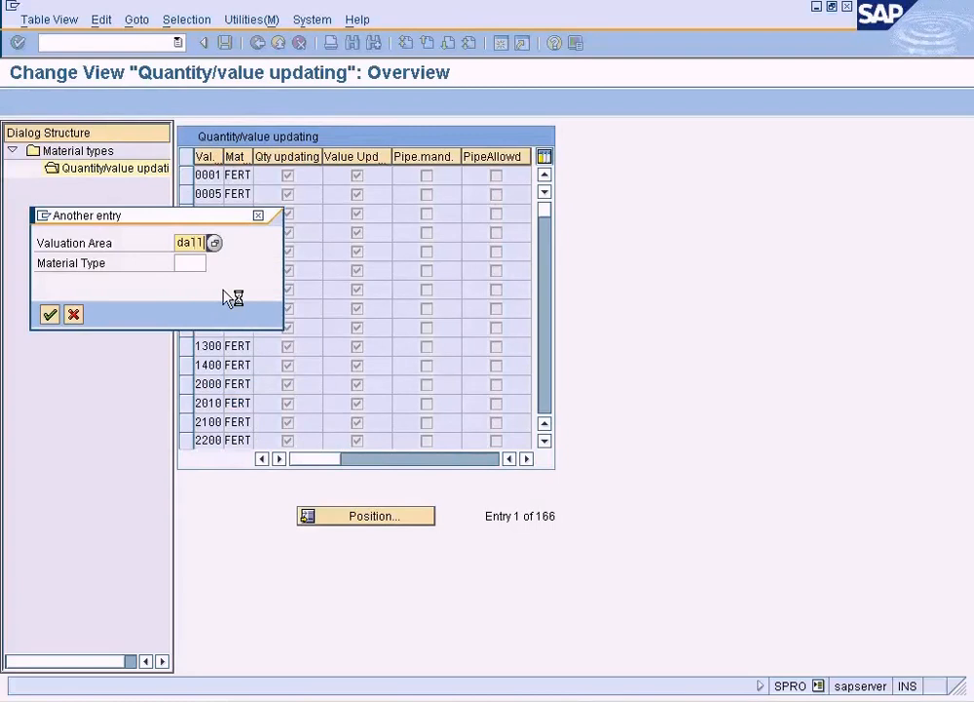
{"action": "type", "text": "ll"}
{"action": "key", "text": "Return"}
{"action": "left_click", "coordinate": [291, 175]}
{"action": "left_click", "coordinate": [358, 176]}
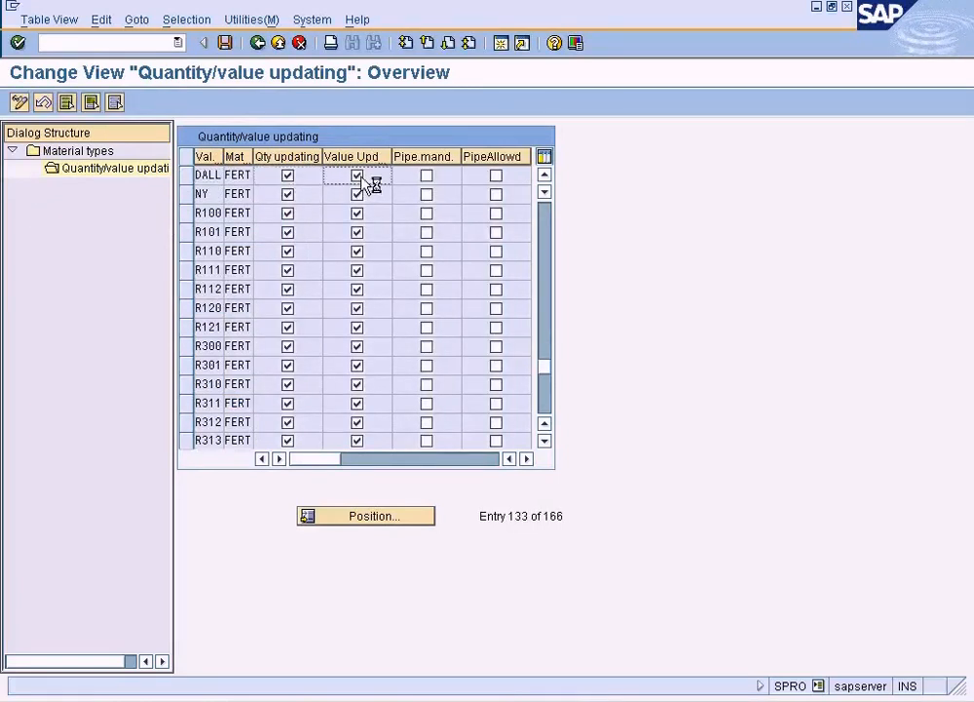
{"action": "left_click", "coordinate": [226, 47]}
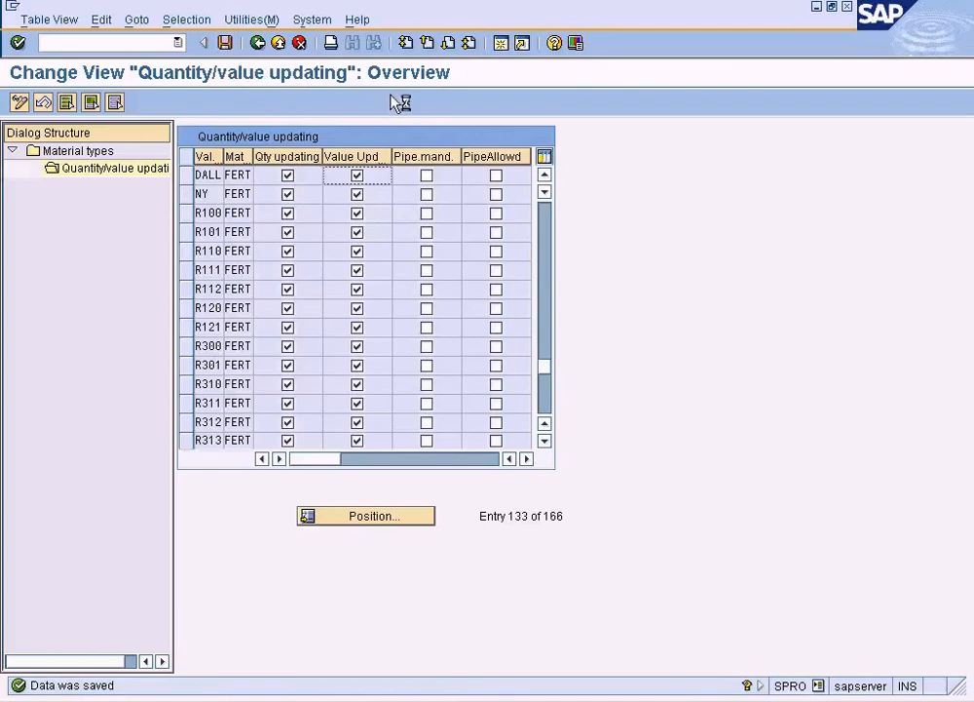
Leave the customizing settings, check the Goods Receipt Other document again and close its message log
{"action": "left_click", "coordinate": [261, 45]}
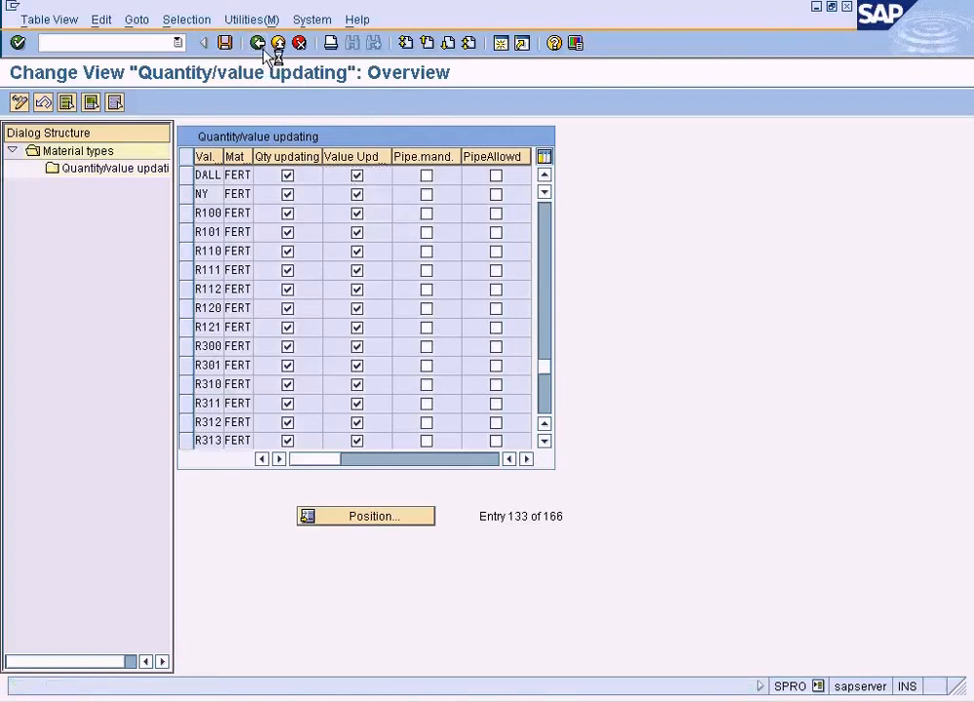
{"action": "left_click", "coordinate": [261, 44]}
{"action": "left_click", "coordinate": [261, 45]}
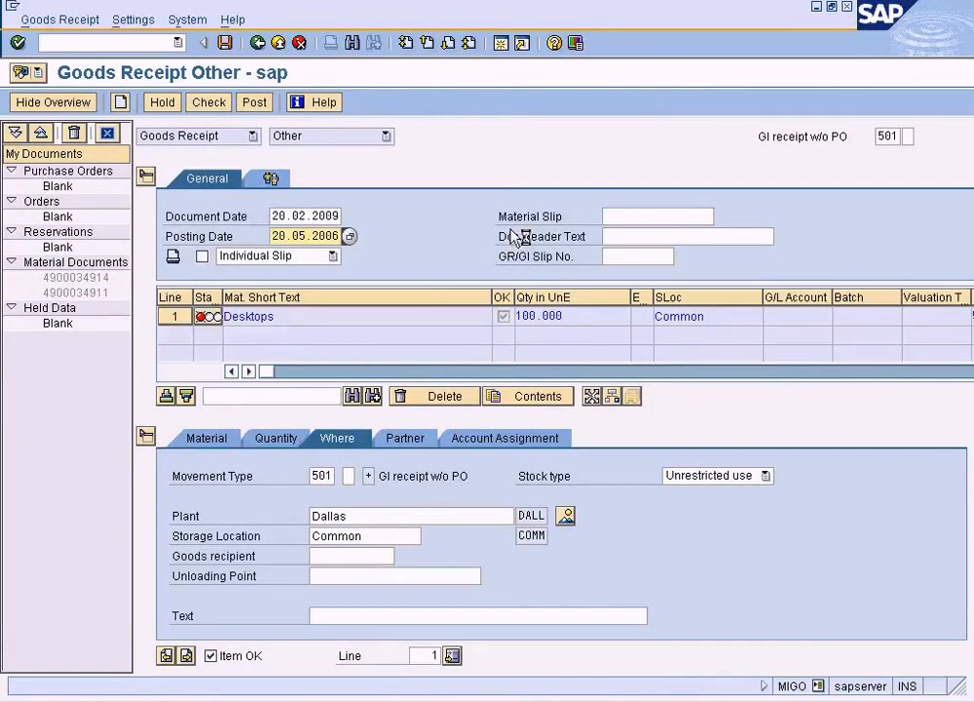
{"action": "left_click", "coordinate": [228, 102]}
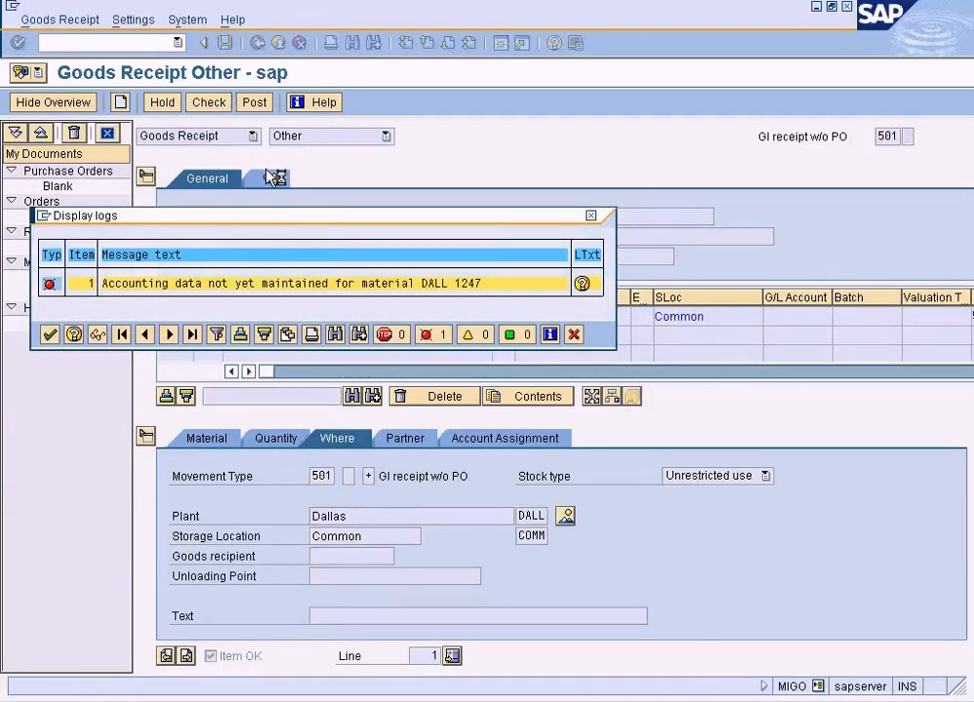
{"action": "left_click", "coordinate": [573, 335]}
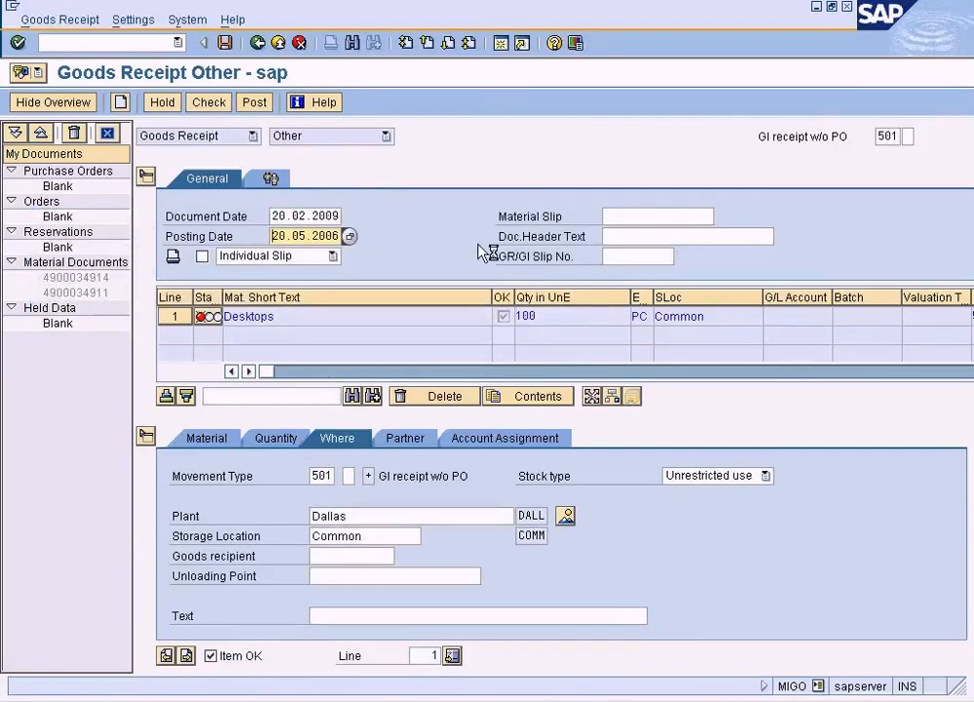
Leave the material display session's current transaction and start MM01 there for material 1247
{"action": "left_click", "coordinate": [263, 699]}
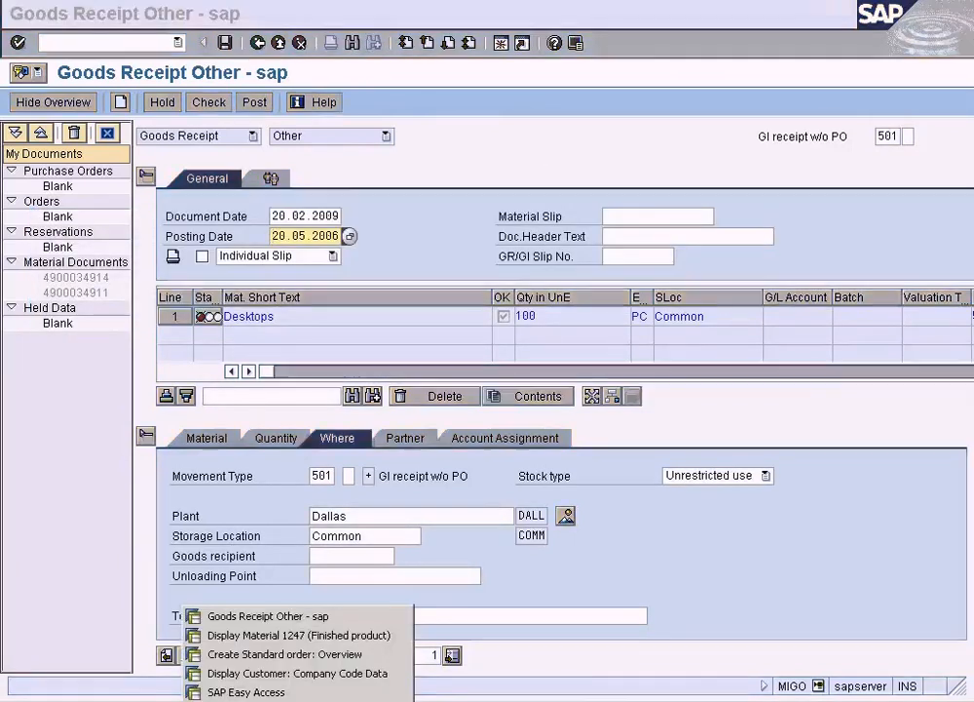
{"action": "left_click", "coordinate": [281, 635]}
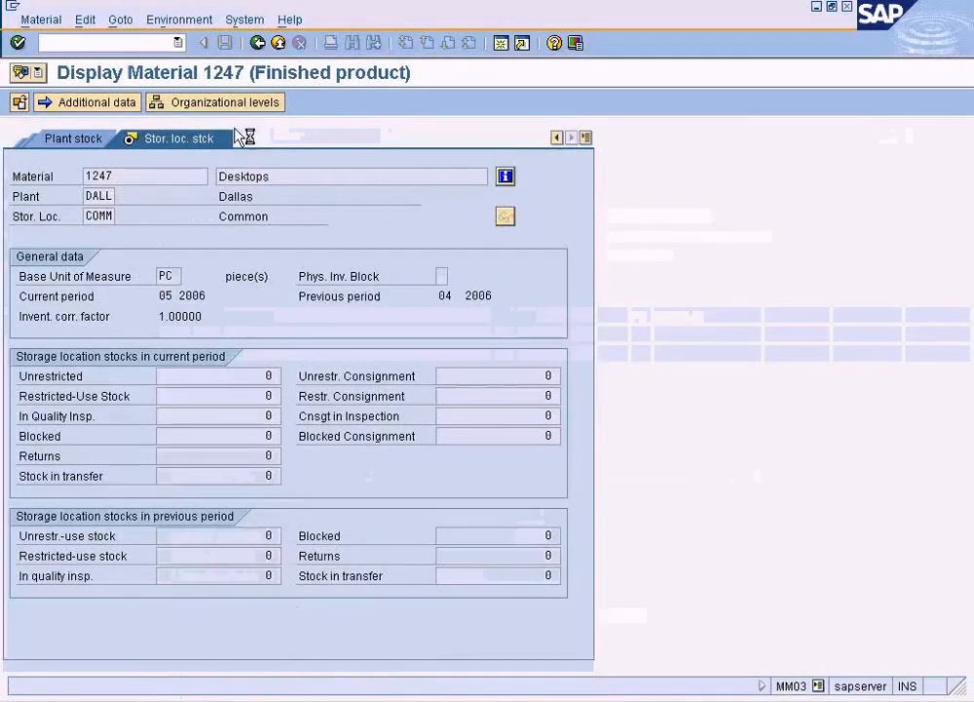
{"action": "left_click", "coordinate": [277, 44]}
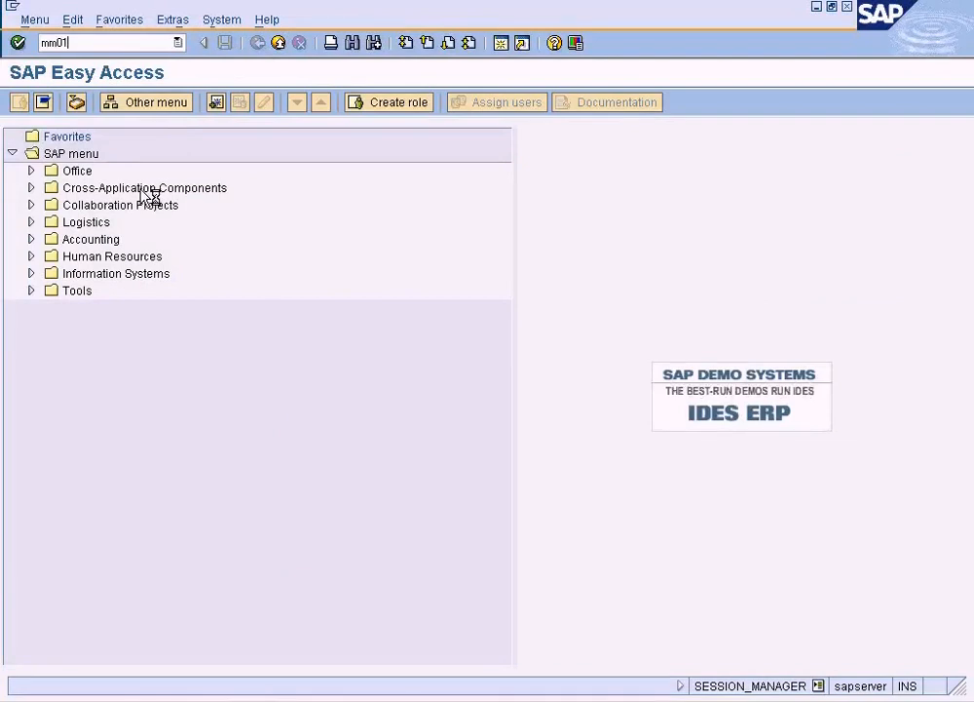
{"action": "type", "text": "mm01"}
{"action": "key", "text": "Return"}
{"action": "type", "text": "1247"}
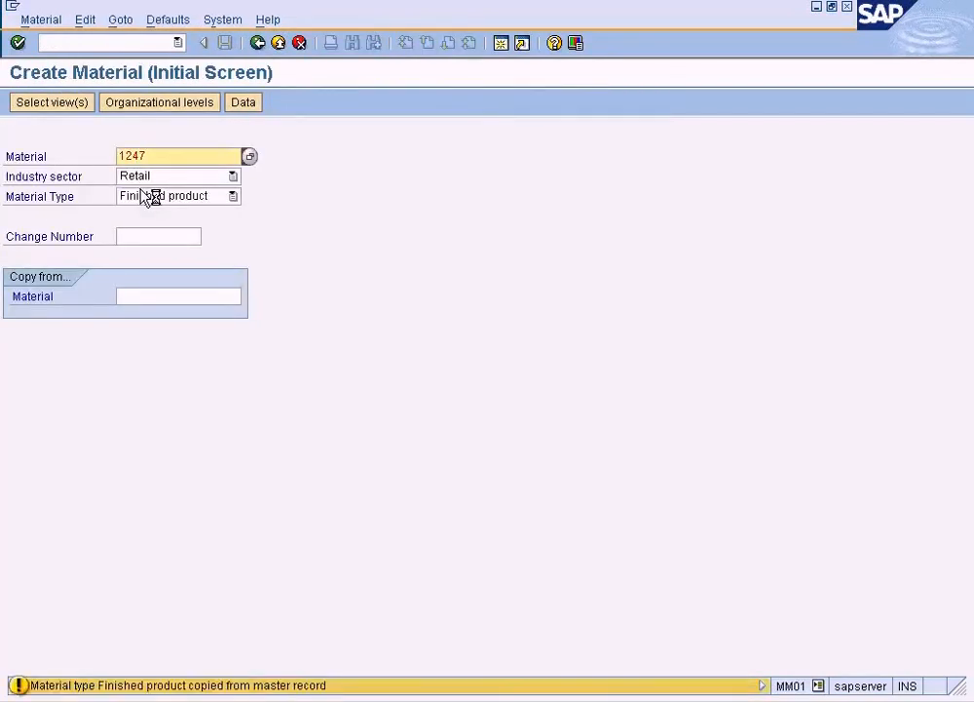
{"action": "key", "text": "Return"}
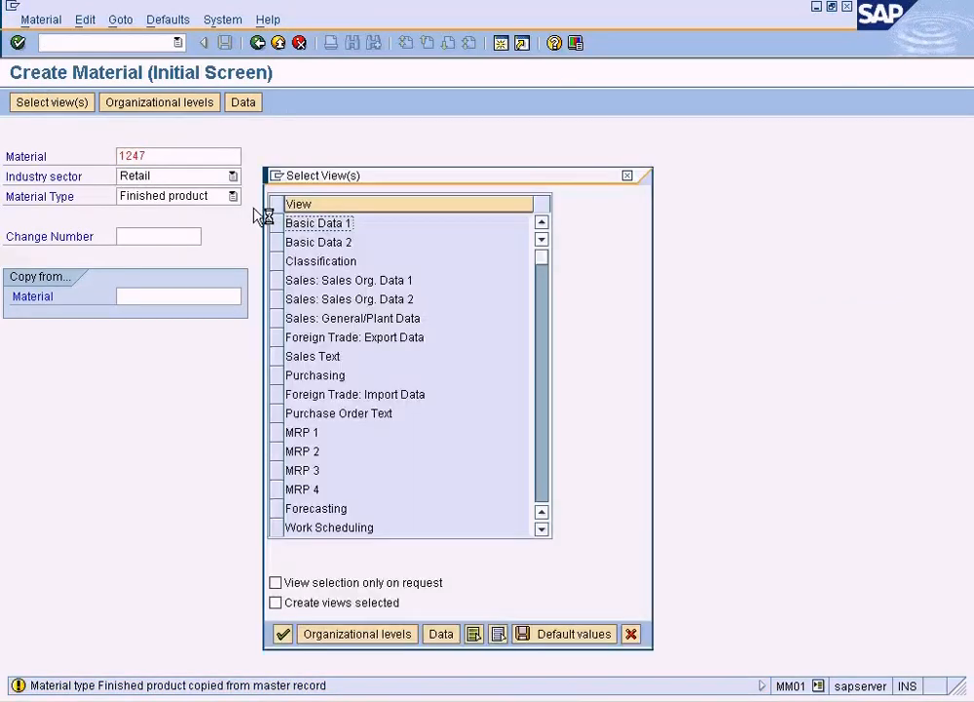
Choose the Accounting 1 view for material 1247 and set its organizational level to plant DALL
{"action": "left_click", "coordinate": [545, 468]}
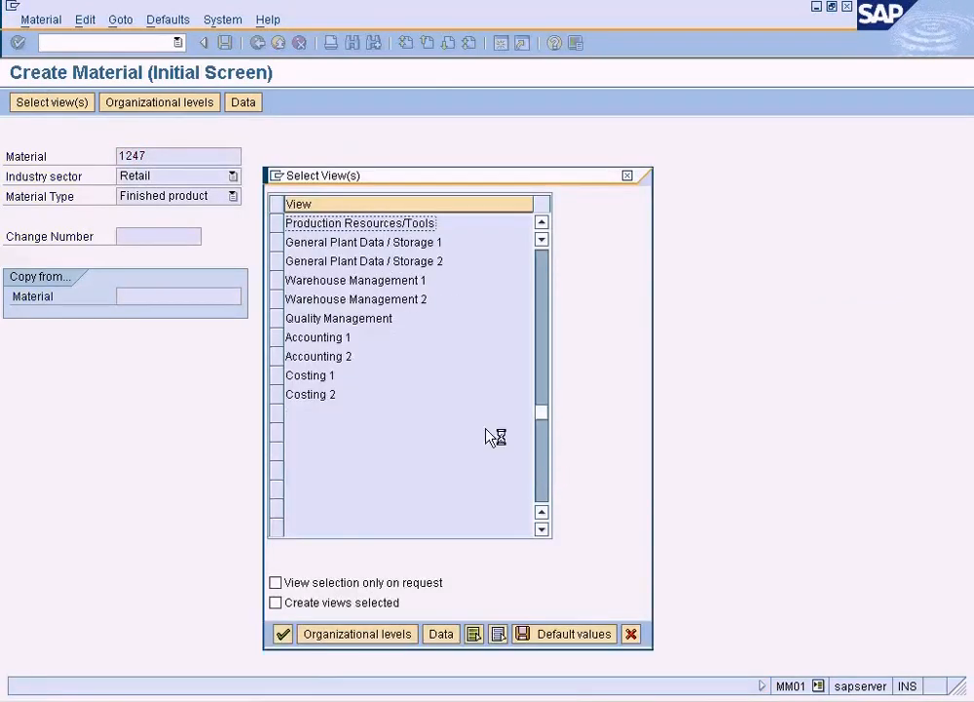
{"action": "left_click", "coordinate": [317, 342]}
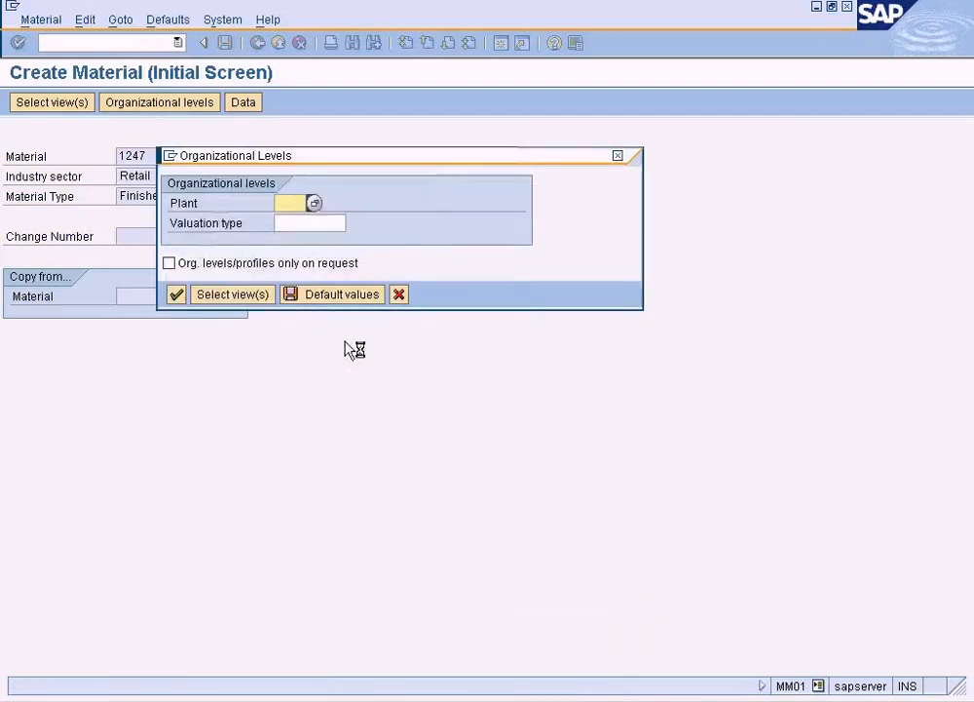
{"action": "type", "text": "da11"}
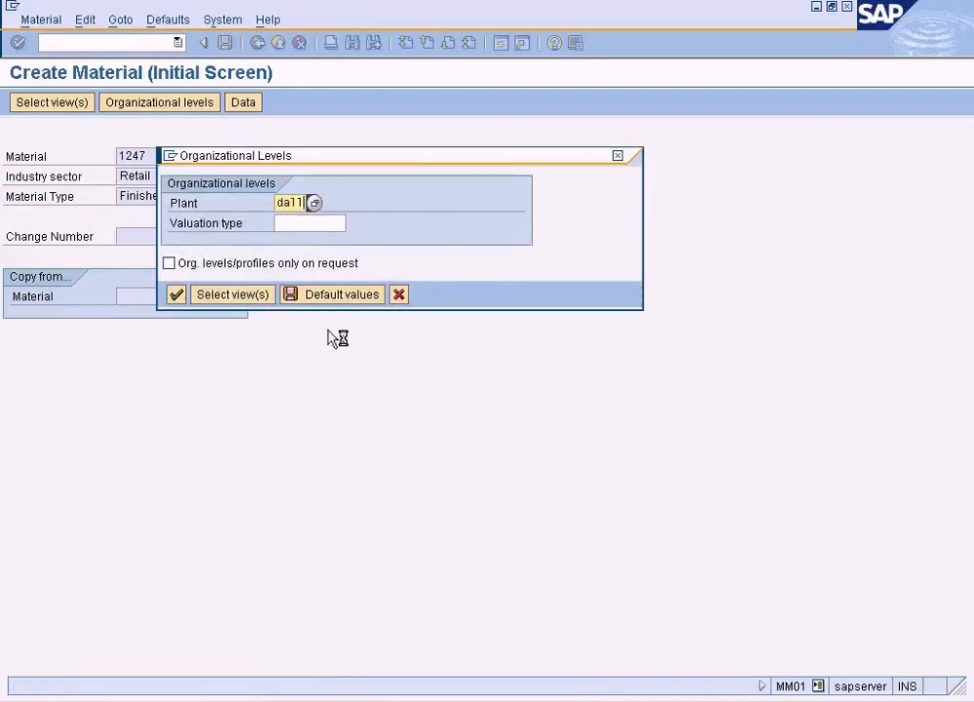
{"action": "left_click", "coordinate": [184, 294]}
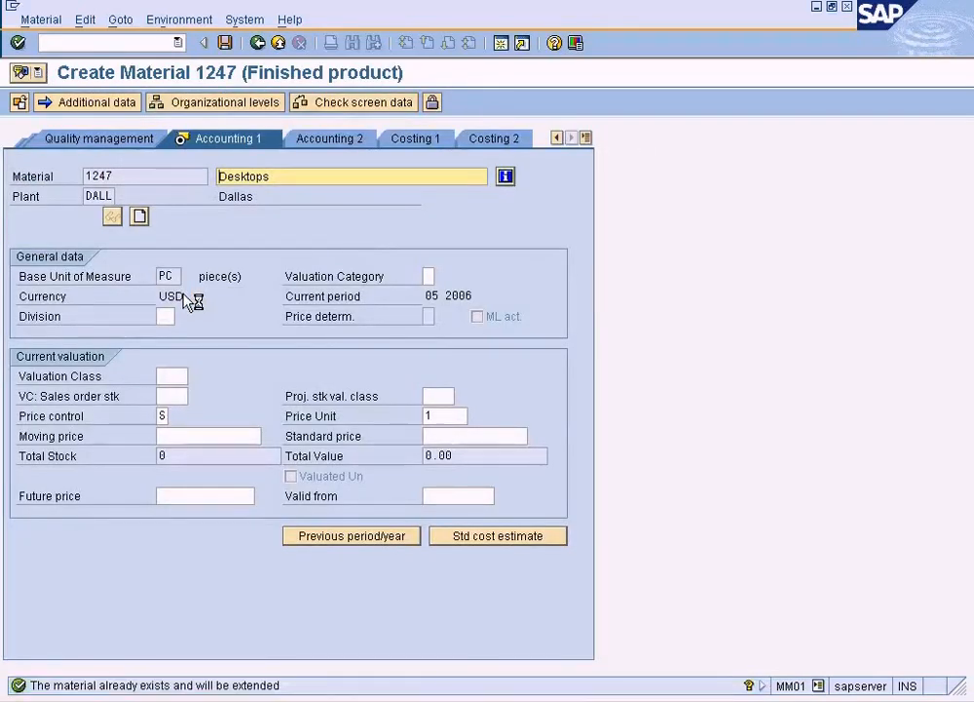
Enter standard price 5 and valuation class 7920 in the accounting data and save the material
{"action": "left_click", "coordinate": [465, 438]}
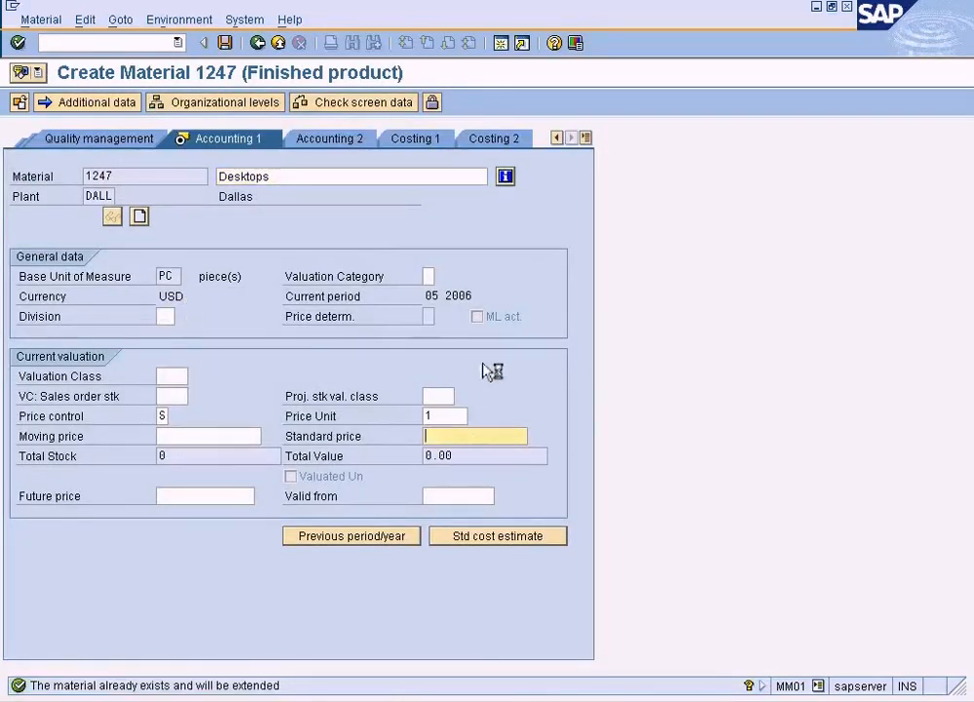
{"action": "type", "text": "5"}
{"action": "left_click", "coordinate": [225, 43]}
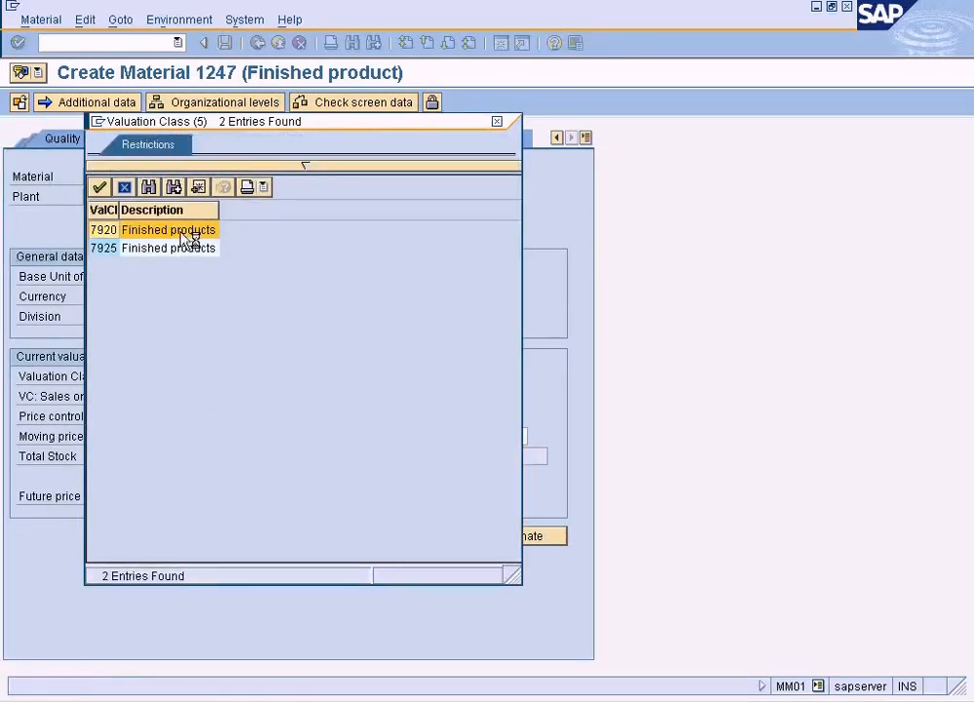
{"action": "double_click", "coordinate": [188, 230]}
{"action": "left_click", "coordinate": [225, 43]}
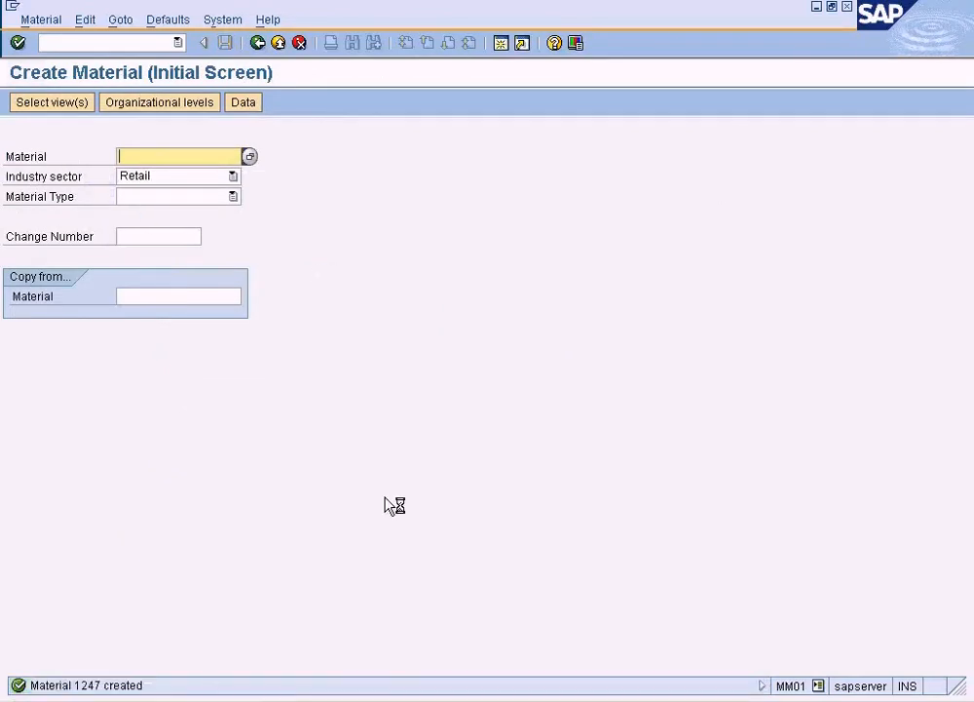
Check the Goods Receipt Other document again, read the long text of its error message and close the log
{"action": "left_click", "coordinate": [268, 699]}
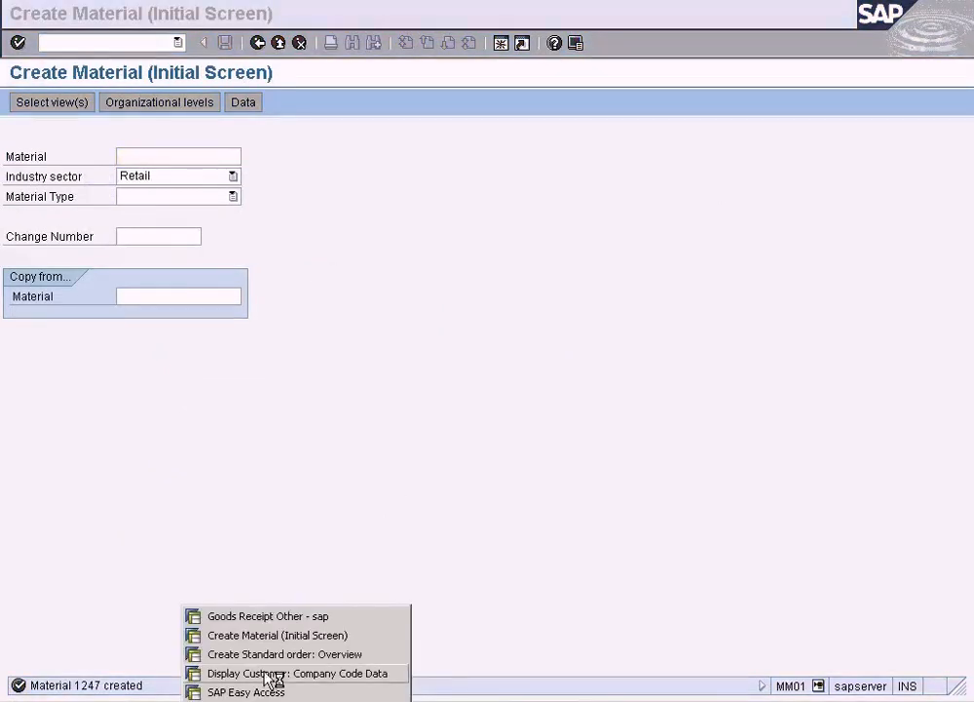
{"action": "left_click", "coordinate": [278, 618]}
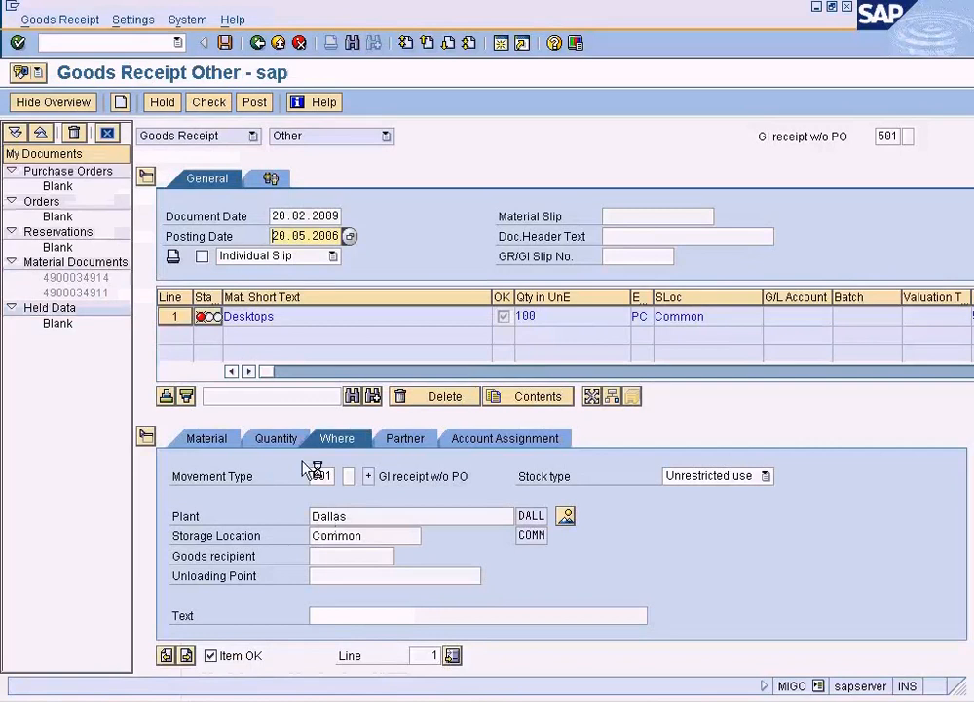
{"action": "left_click", "coordinate": [209, 102]}
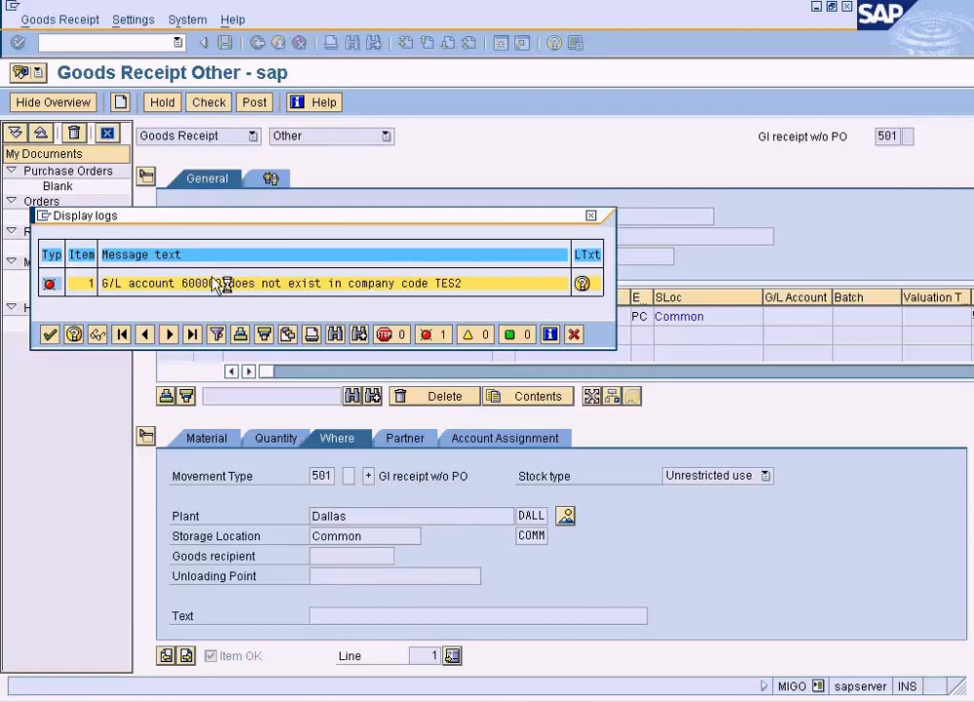
{"action": "left_click", "coordinate": [584, 285]}
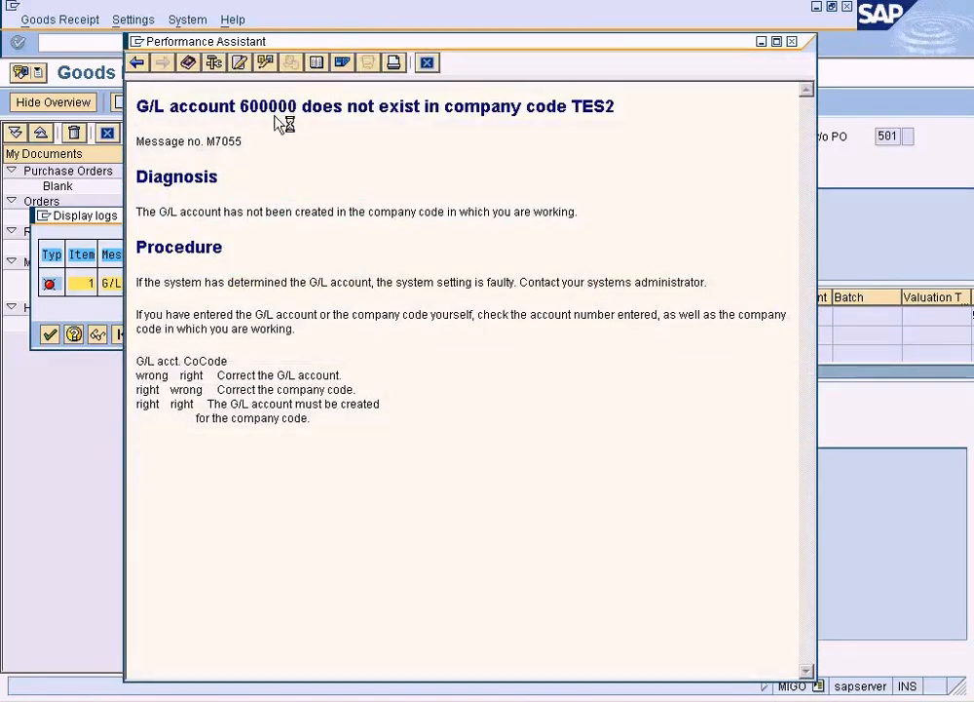
{"action": "left_click", "coordinate": [429, 64]}
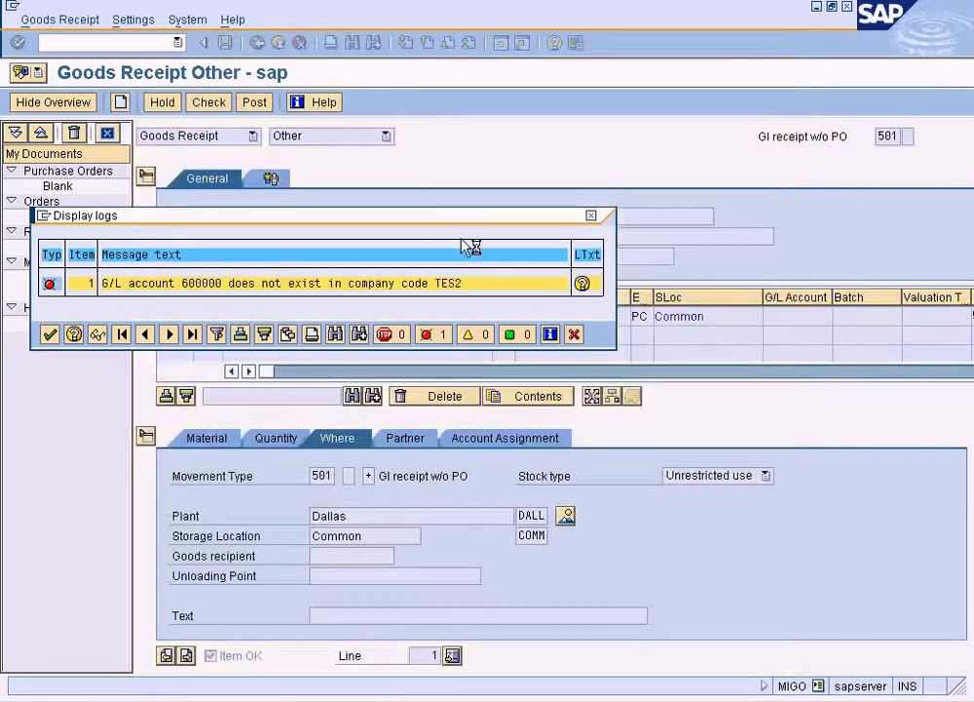
{"action": "left_click", "coordinate": [574, 333]}
Start FS00 in a new session and enter G/L account 600000 with company code TES2
{"action": "left_click", "coordinate": [251, 699]}
{"action": "left_click", "coordinate": [261, 636]}
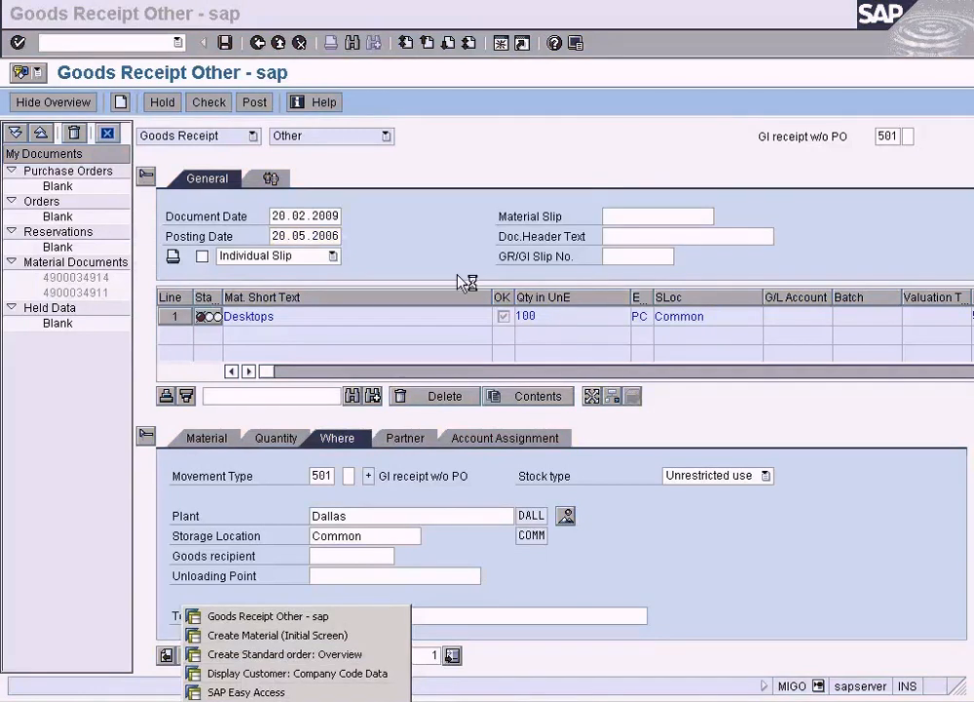
{"action": "left_click", "coordinate": [502, 46]}
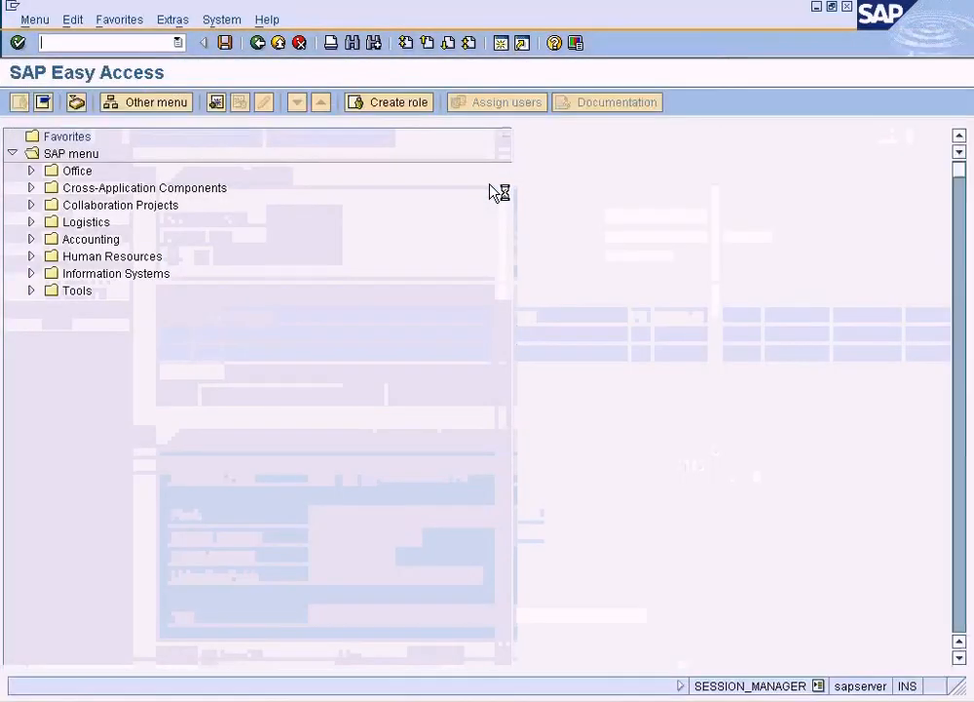
{"action": "key", "text": "Return"}
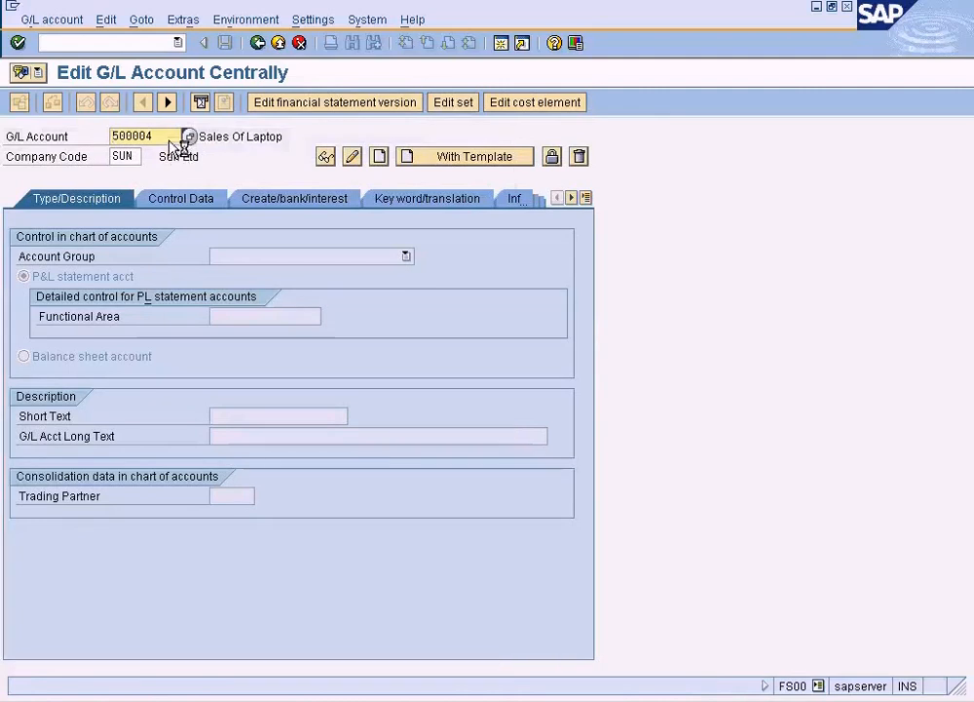
{"action": "mouse_move", "coordinate": [170, 140]}
{"action": "left_mouse_down"}
{"action": "mouse_move", "coordinate": [74, 142]}
{"action": "mouse_move", "coordinate": [159, 155]}
{"action": "left_mouse_up"}
{"action": "type", "text": "600000"}
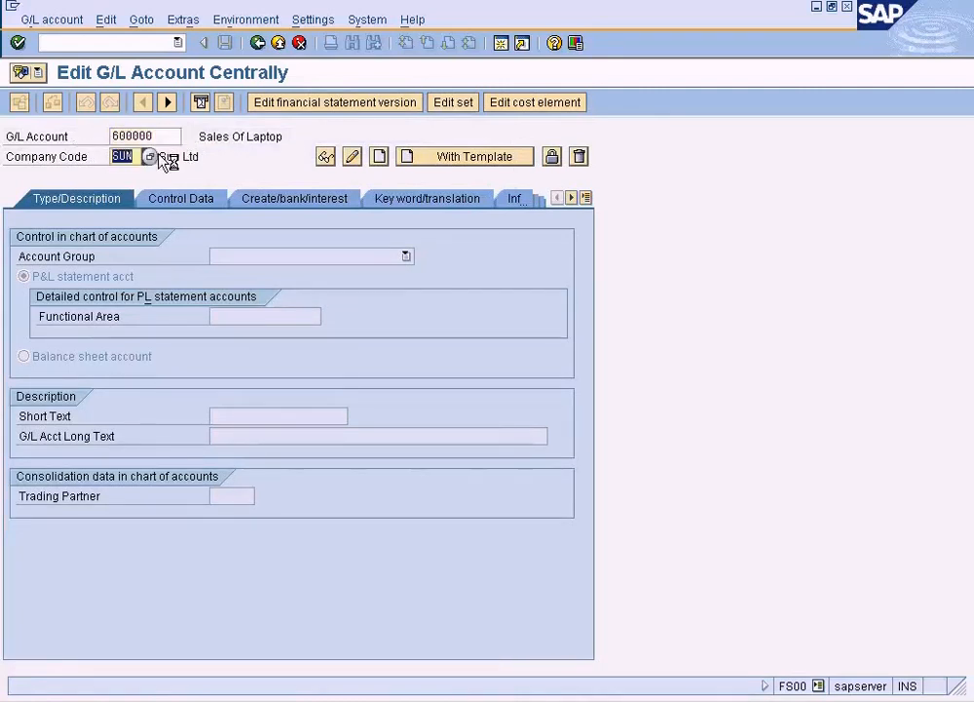
{"action": "type", "text": "tes2"}
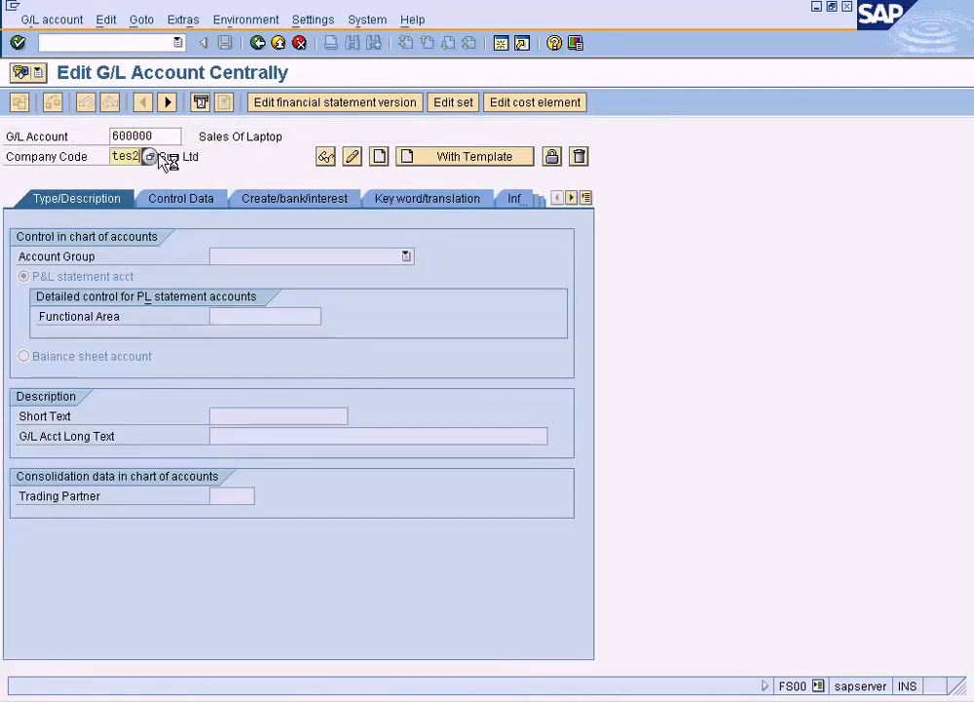
{"action": "key", "text": "Return"}
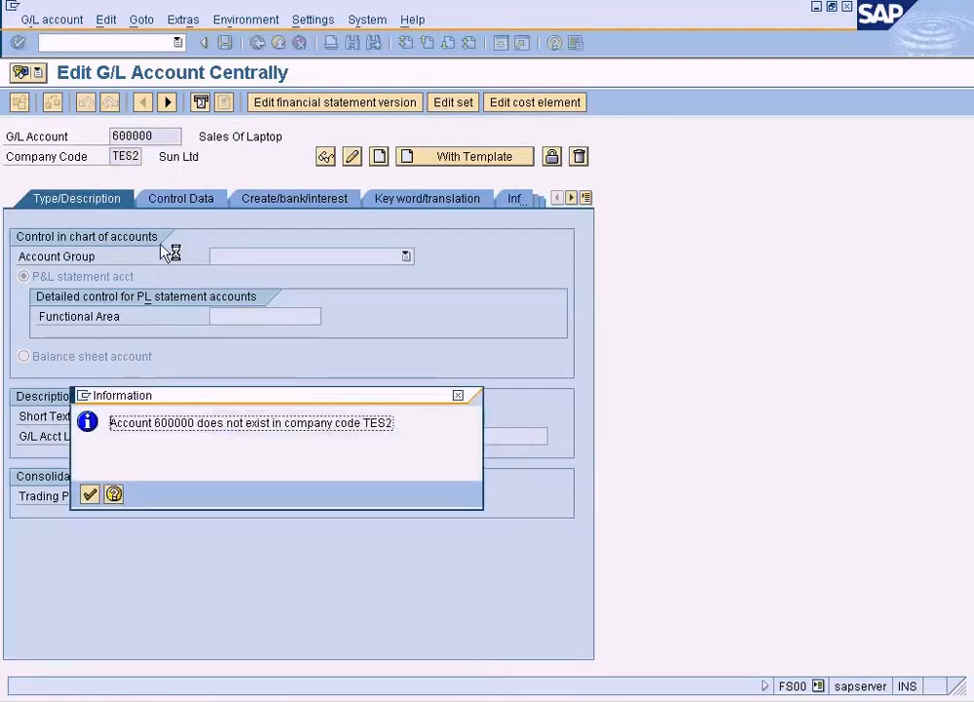
{"action": "left_click", "coordinate": [89, 495]}
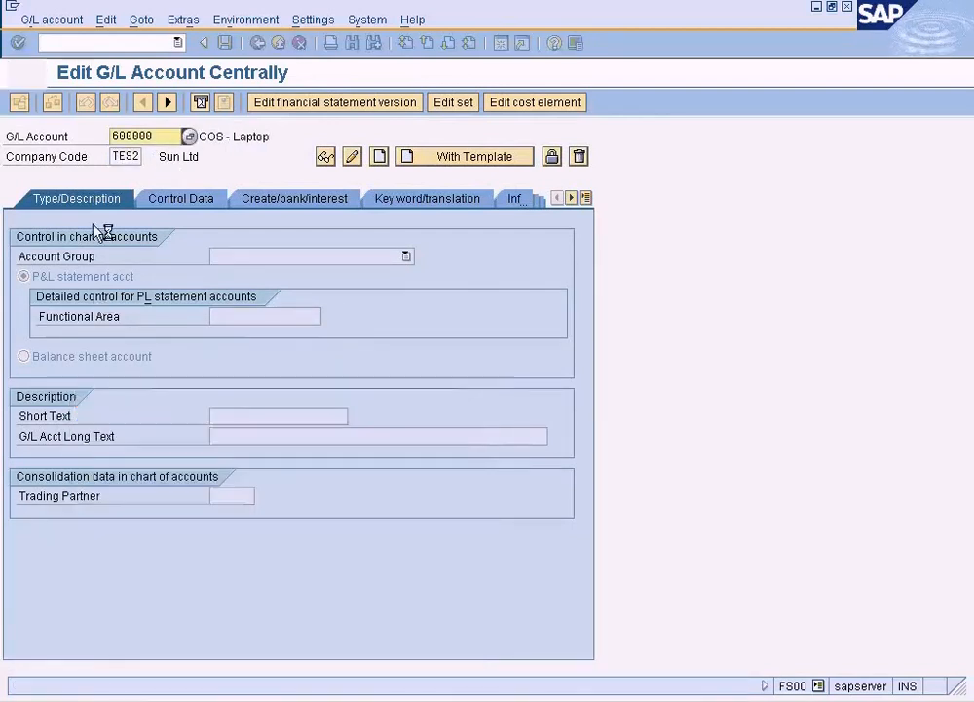
Create G/L account 600000 in company code TES2 with reference to account 600000 of company code SUN
{"action": "left_click", "coordinate": [73, 26]}
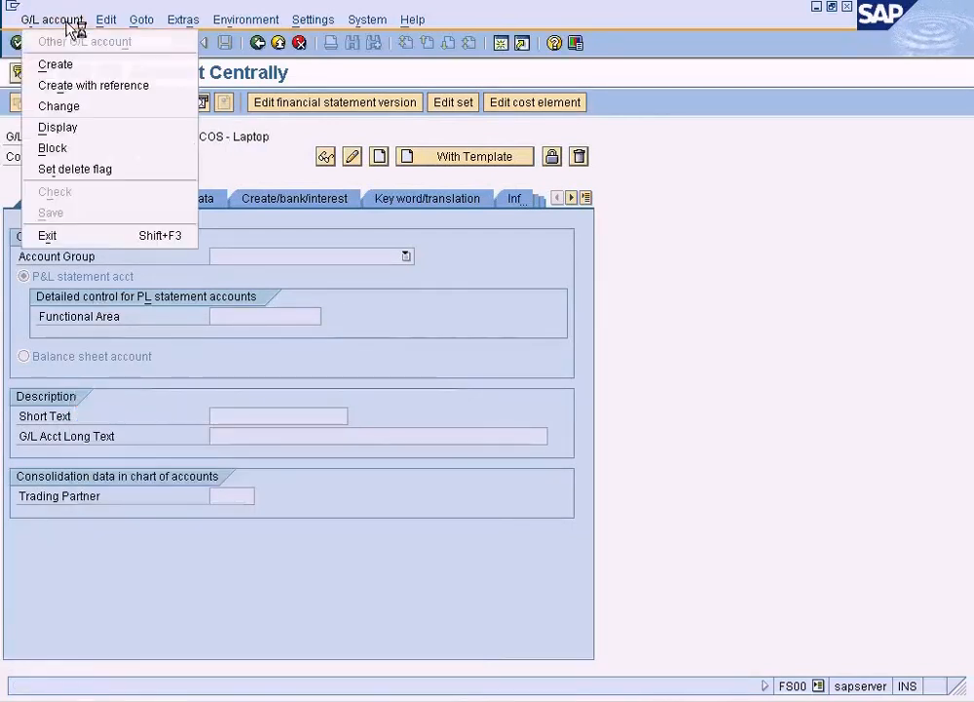
{"action": "left_click", "coordinate": [87, 85]}
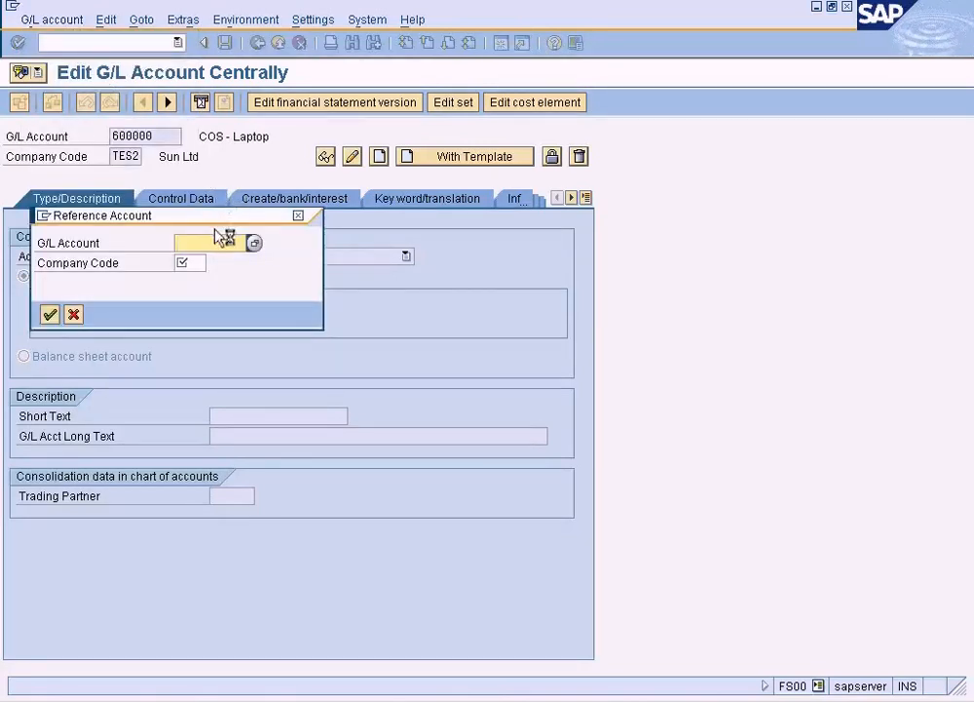
{"action": "type", "text": "600000"}
{"action": "left_click", "coordinate": [203, 264]}
{"action": "type", "text": "sun"}
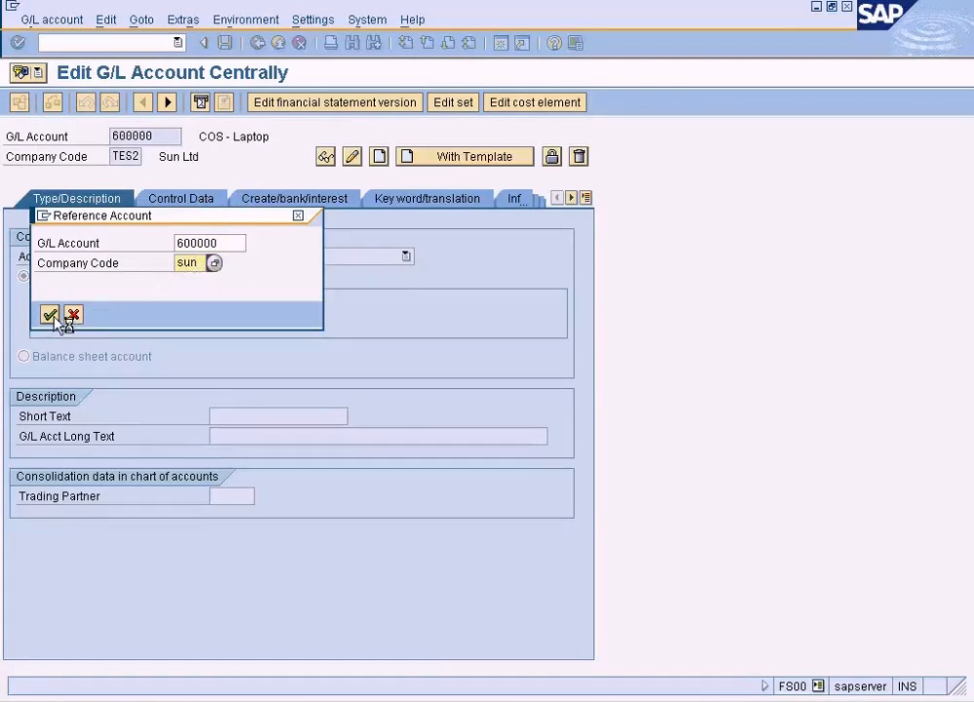
{"action": "left_click", "coordinate": [50, 313]}
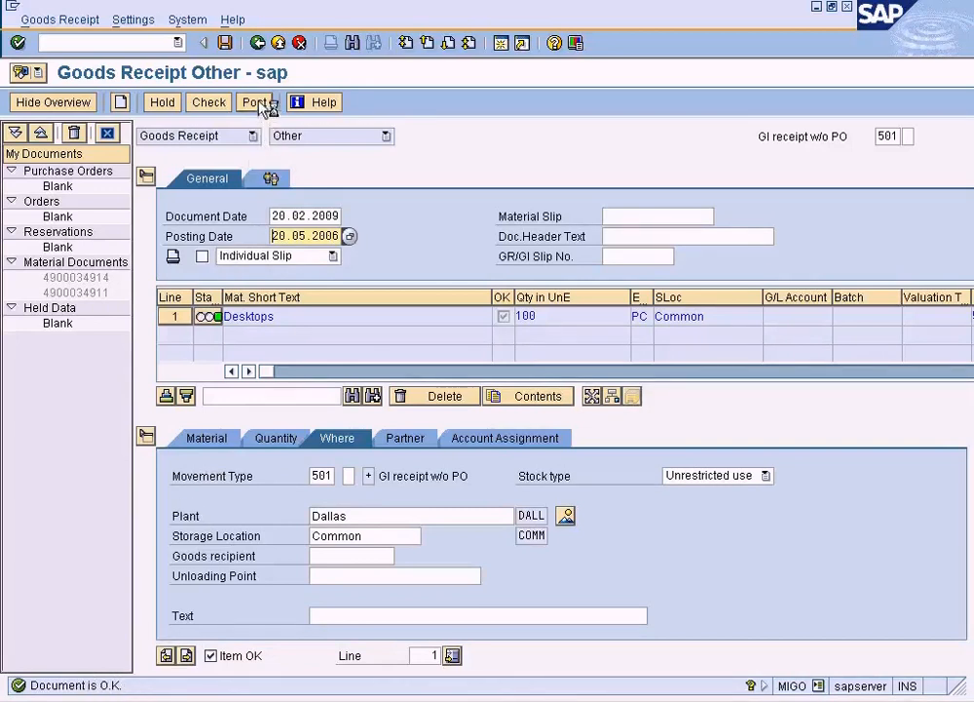
Review the goods receipt item's quantity and location data, then try to post it and read the error's long text
{"action": "left_click", "coordinate": [298, 445]}
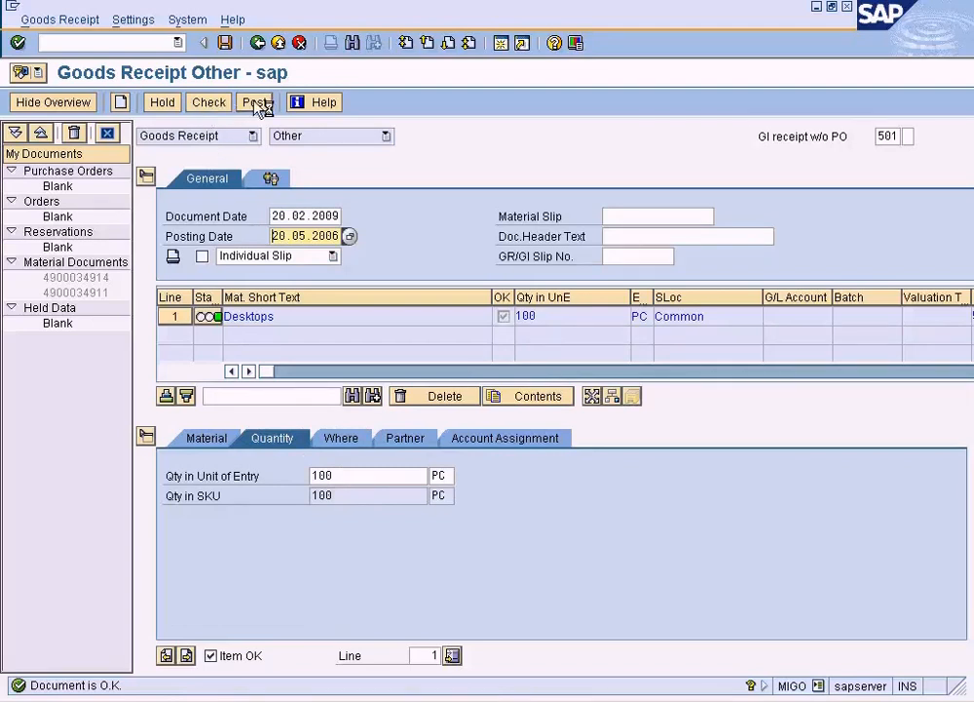
{"action": "left_click", "coordinate": [353, 441]}
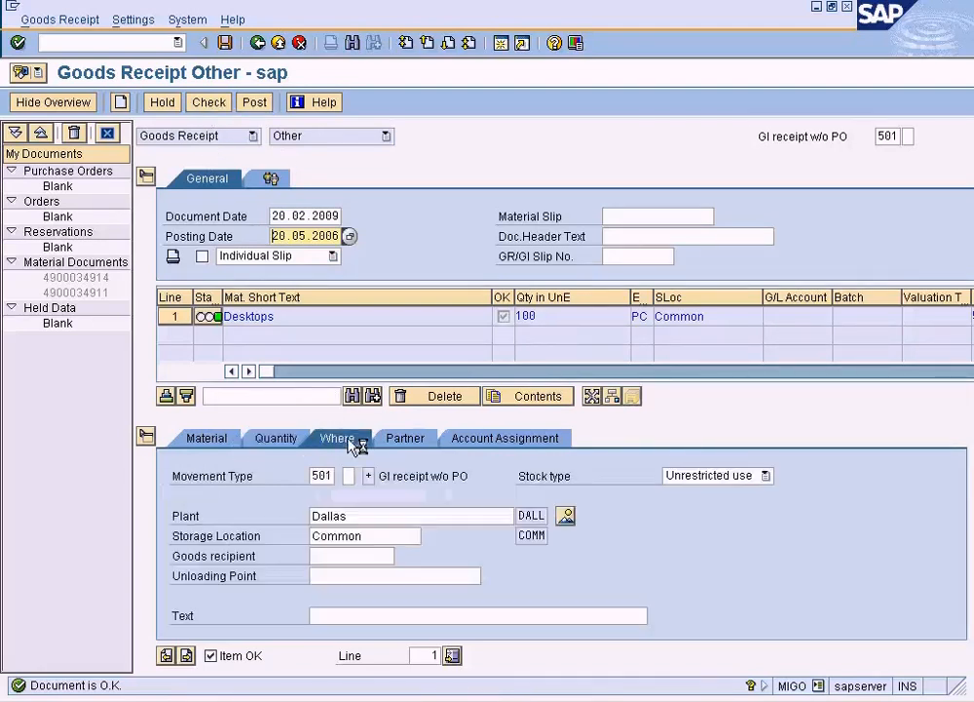
{"action": "left_click", "coordinate": [255, 103]}
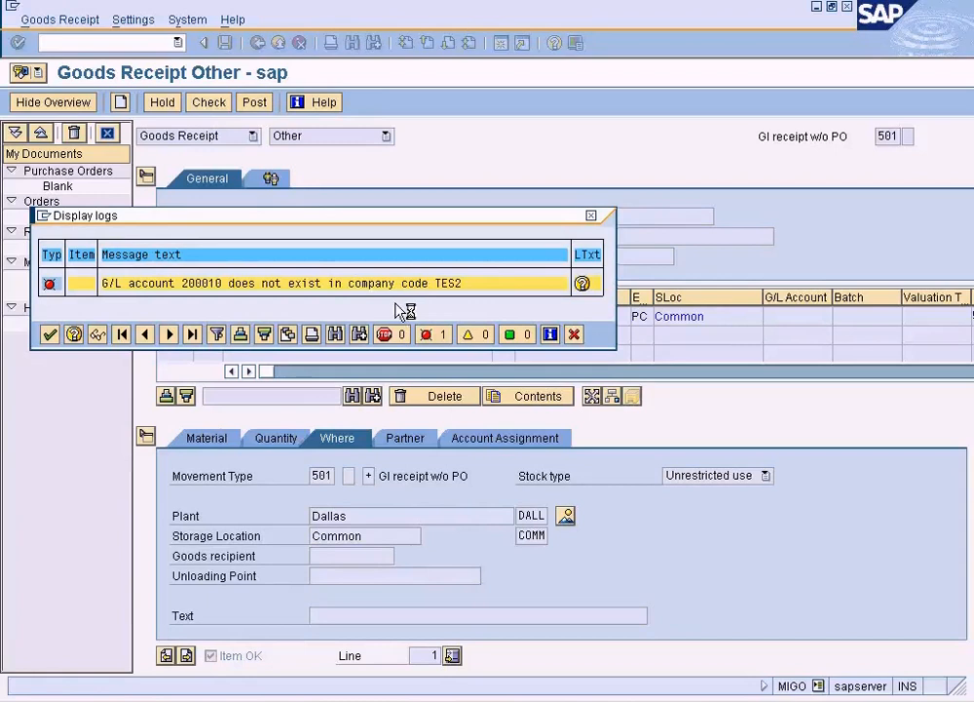
{"action": "left_click", "coordinate": [582, 283]}
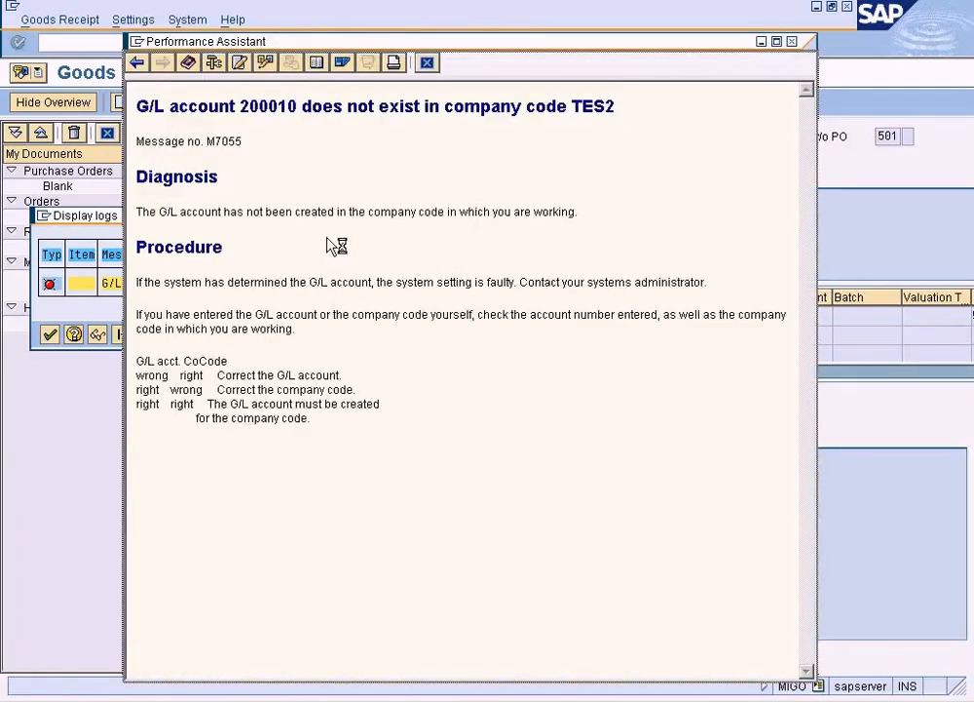
{"action": "double_click", "coordinate": [270, 112]}
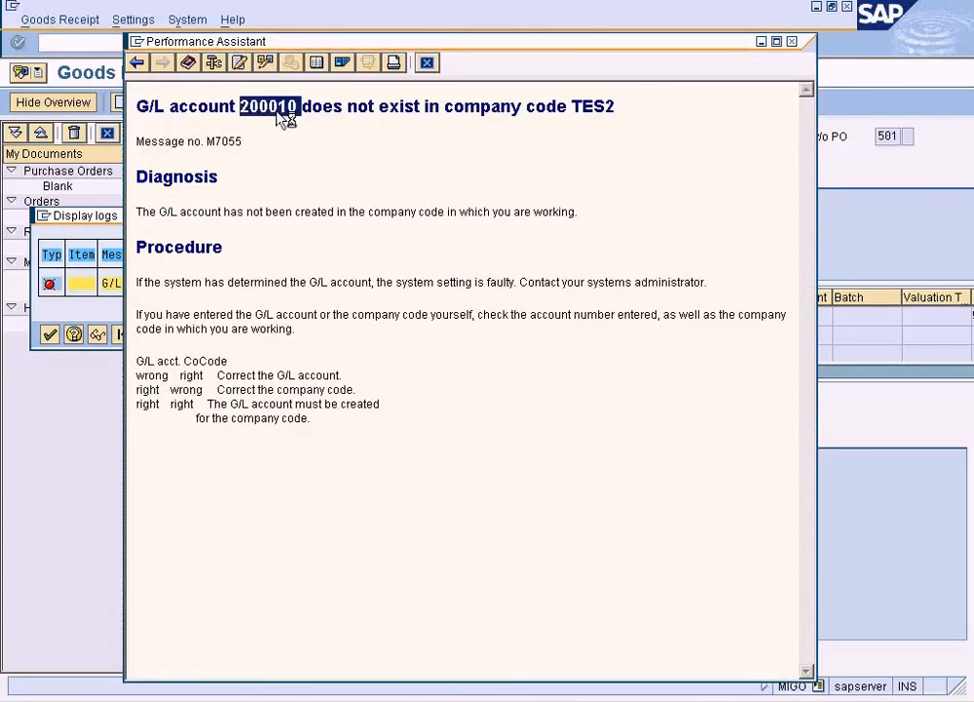
{"action": "left_click", "coordinate": [427, 63]}
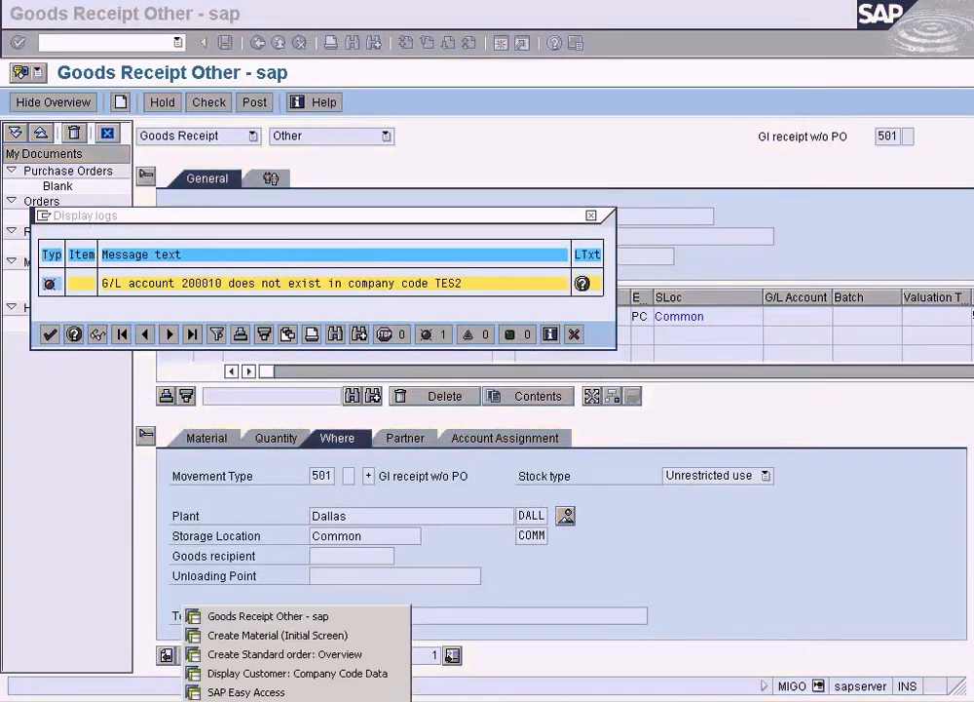
Switch to the SAP Easy Access session, start FS00 and enter G/L account 200010 for company code TES2
{"action": "left_click", "coordinate": [307, 693]}
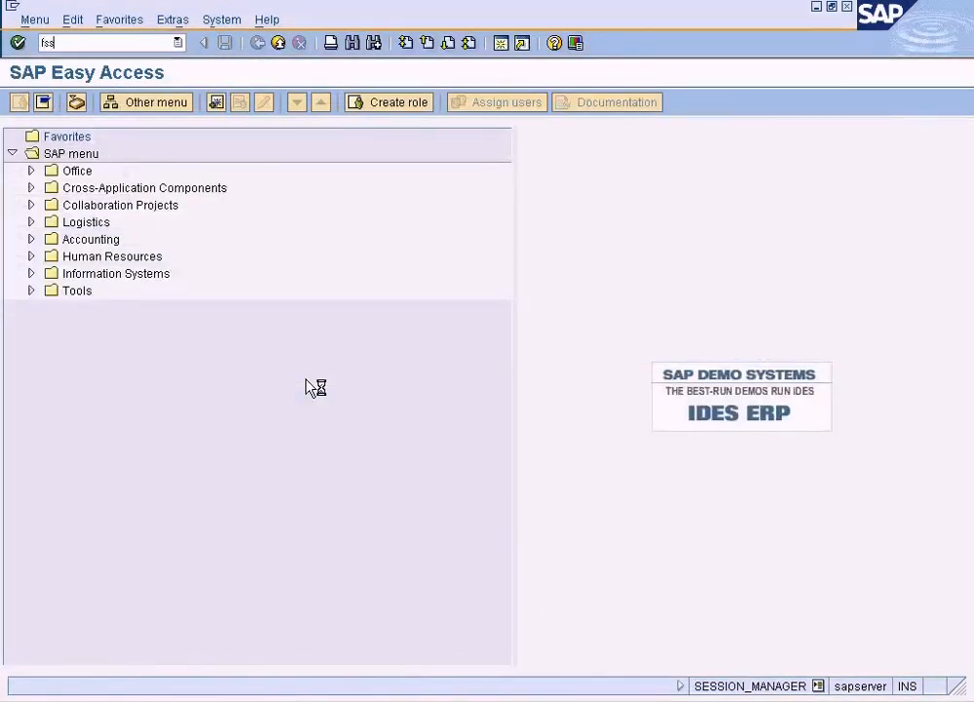
{"action": "key", "text": "Return"}
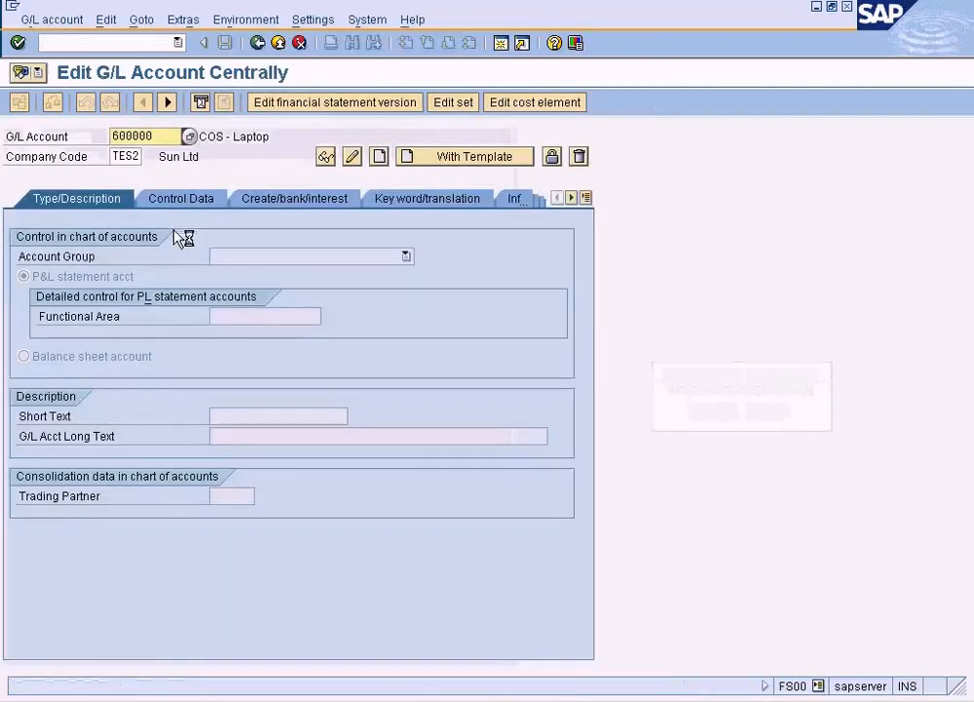
{"action": "left_click_drag", "start_coordinate": [168, 139], "coordinate": [78, 146]}
{"action": "type", "text": "200010"}
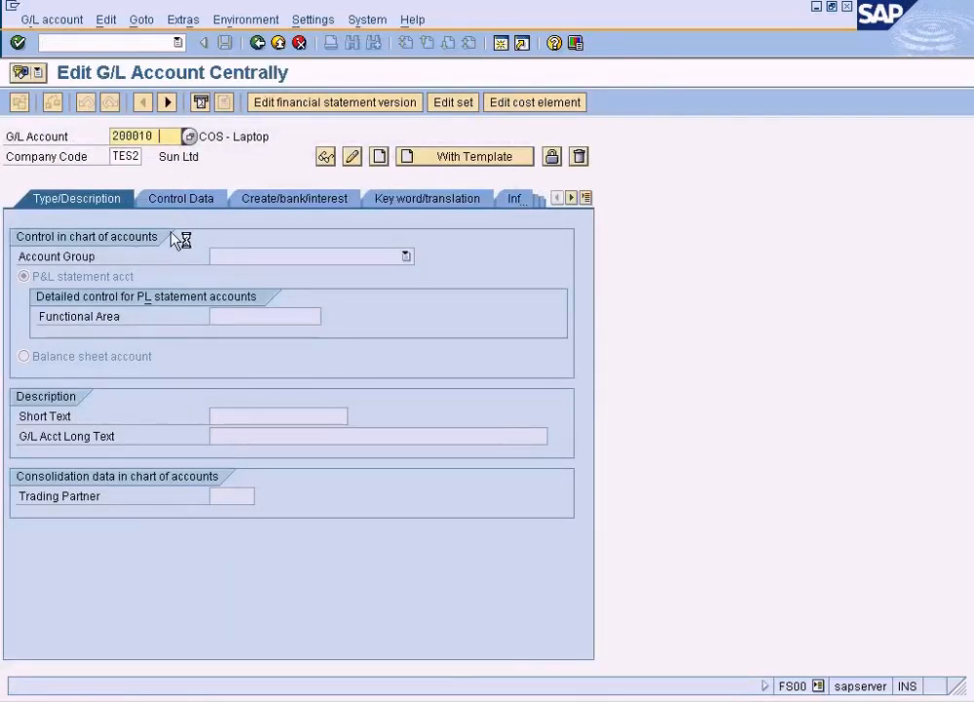
Create the G/L account with reference to account 200010 of company code SUN and save it despite the warnings
{"action": "left_click", "coordinate": [53, 19]}
{"action": "left_click", "coordinate": [66, 83]}
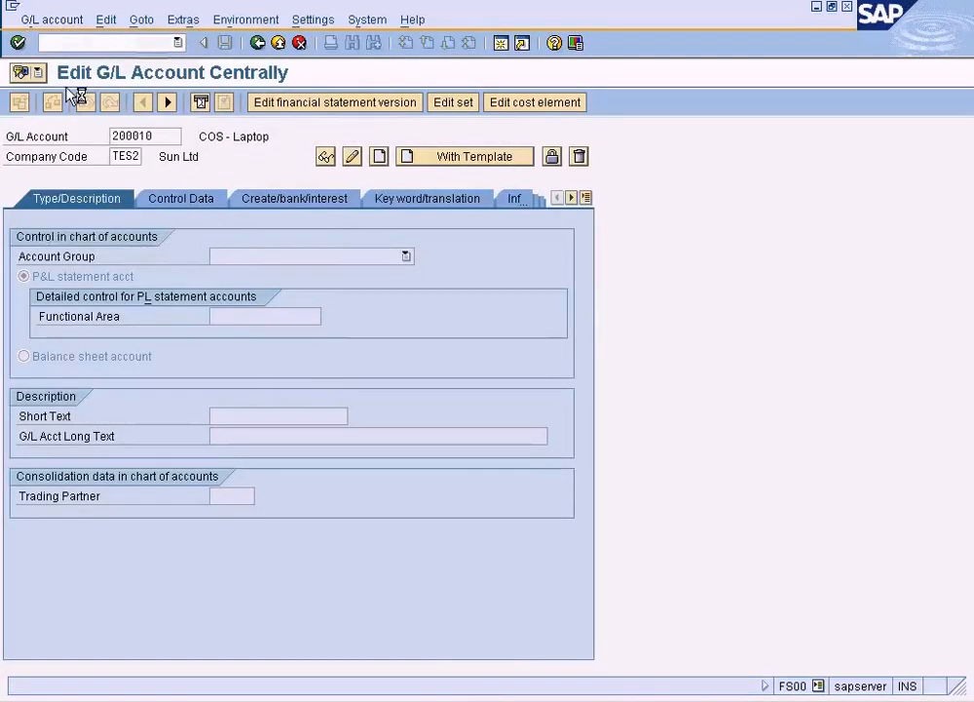
{"action": "type", "text": "200010"}
{"action": "left_click", "coordinate": [195, 262]}
{"action": "type", "text": "sunl"}
{"action": "left_click", "coordinate": [50, 314]}
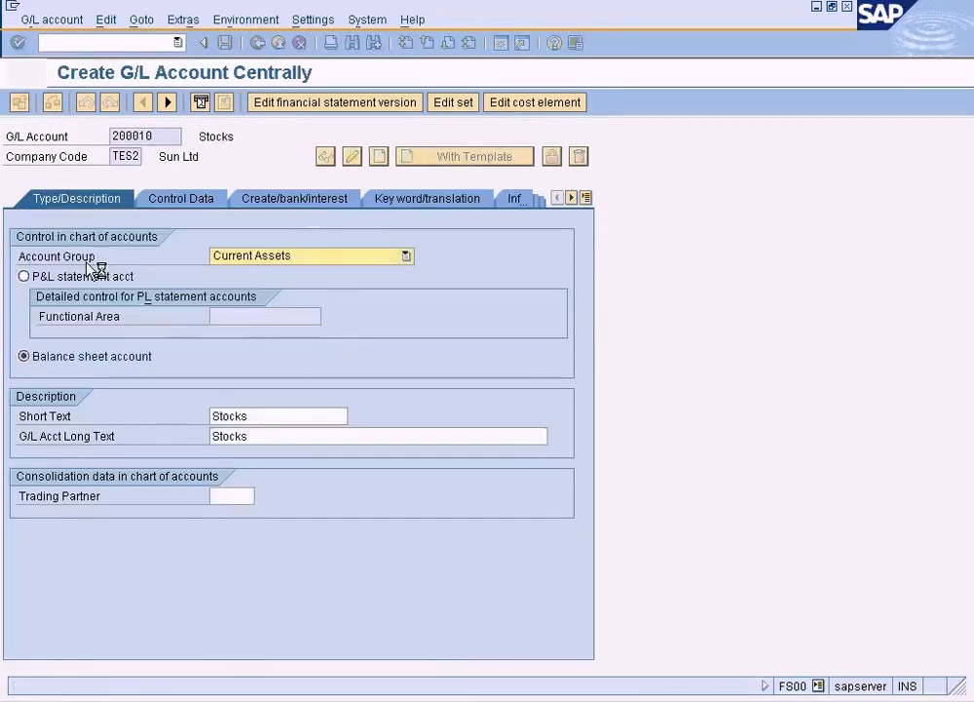
{"action": "left_click", "coordinate": [227, 43]}
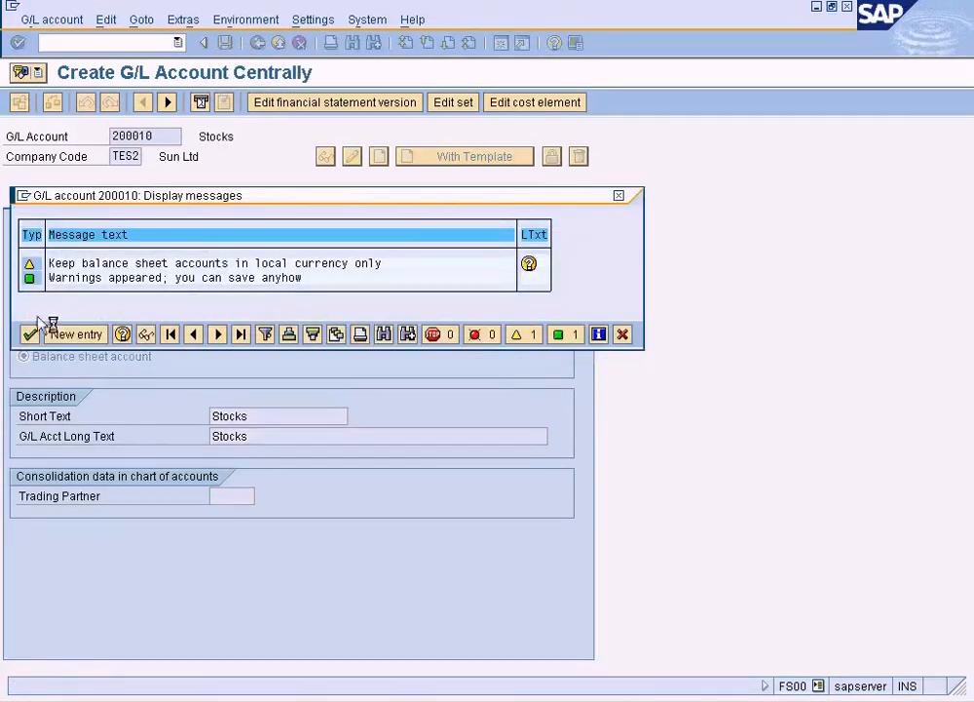
{"action": "left_click", "coordinate": [33, 334]}
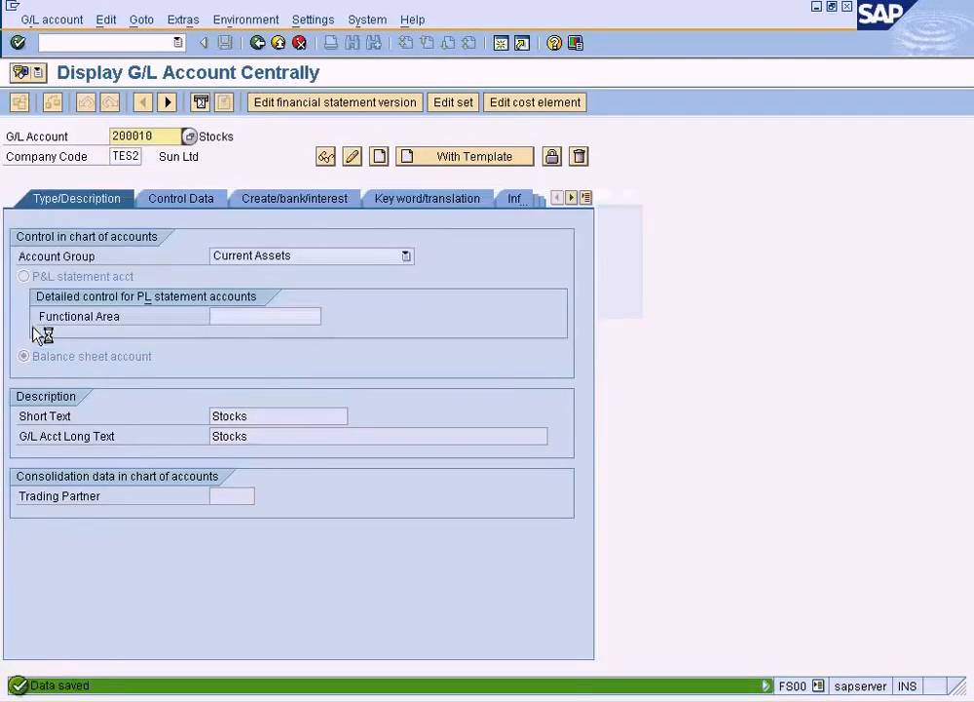
Close the G/L account session, dismiss the goods receipt's message log and post the goods receipt again
{"action": "left_click", "coordinate": [847, 8]}
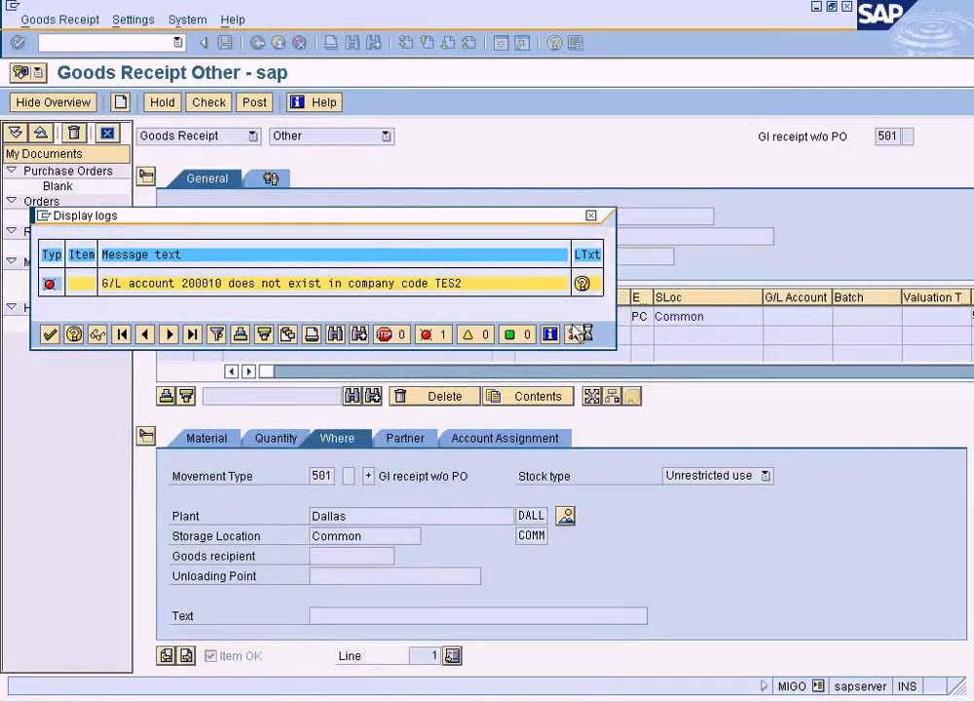
{"action": "left_click", "coordinate": [575, 334]}
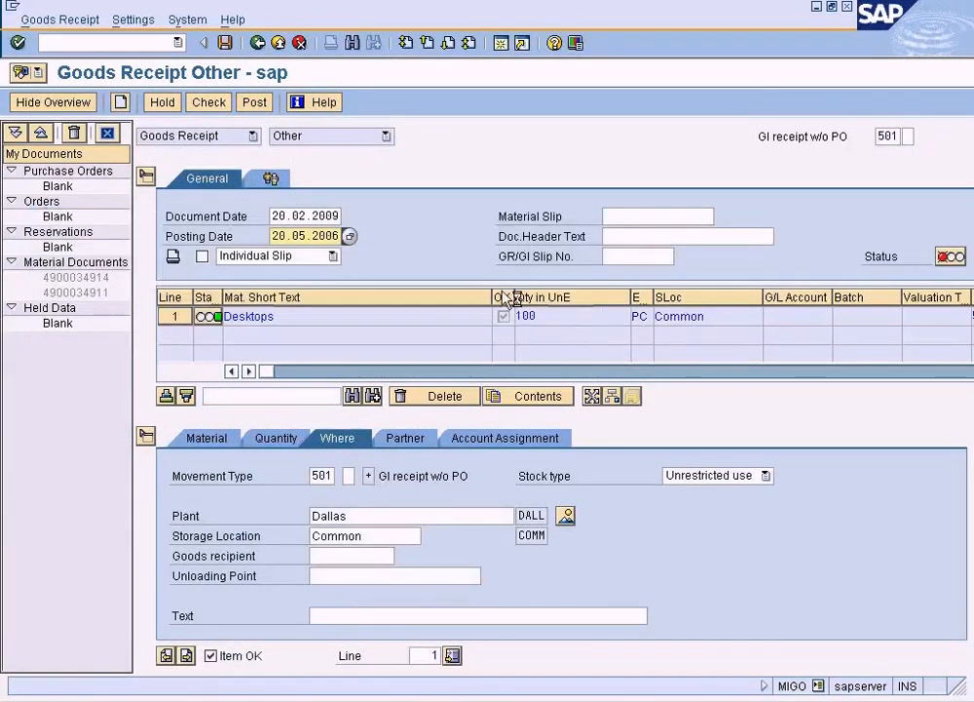
{"action": "left_click", "coordinate": [256, 102]}
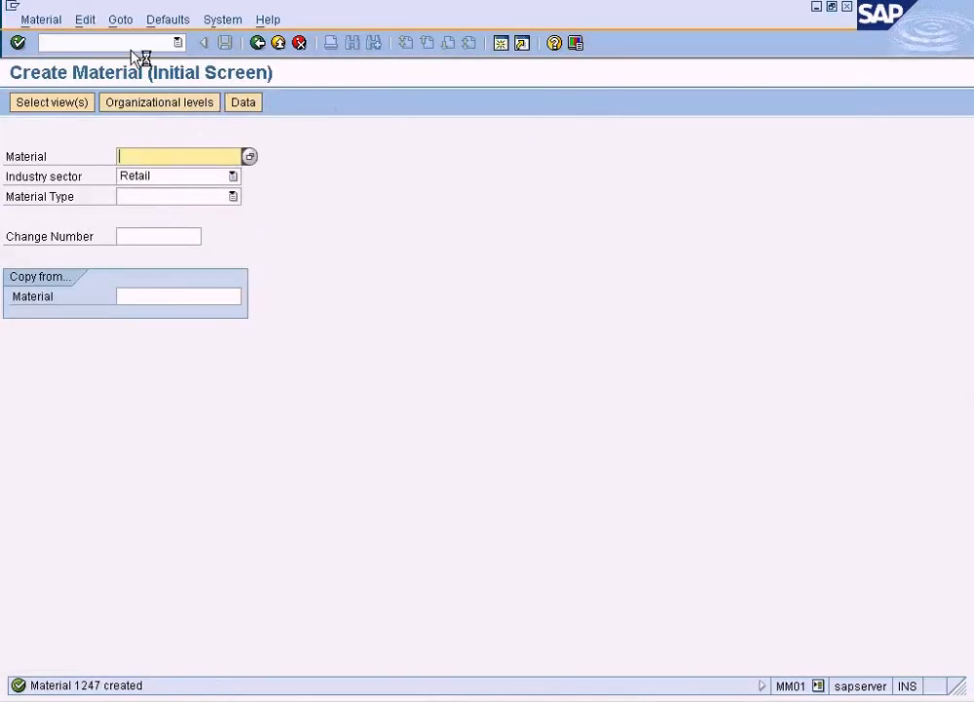
Switch from creating to displaying a material and bring up the view selection for material 1247
{"action": "left_click", "coordinate": [56, 21]}
{"action": "mouse_move", "coordinate": [60, 106]}
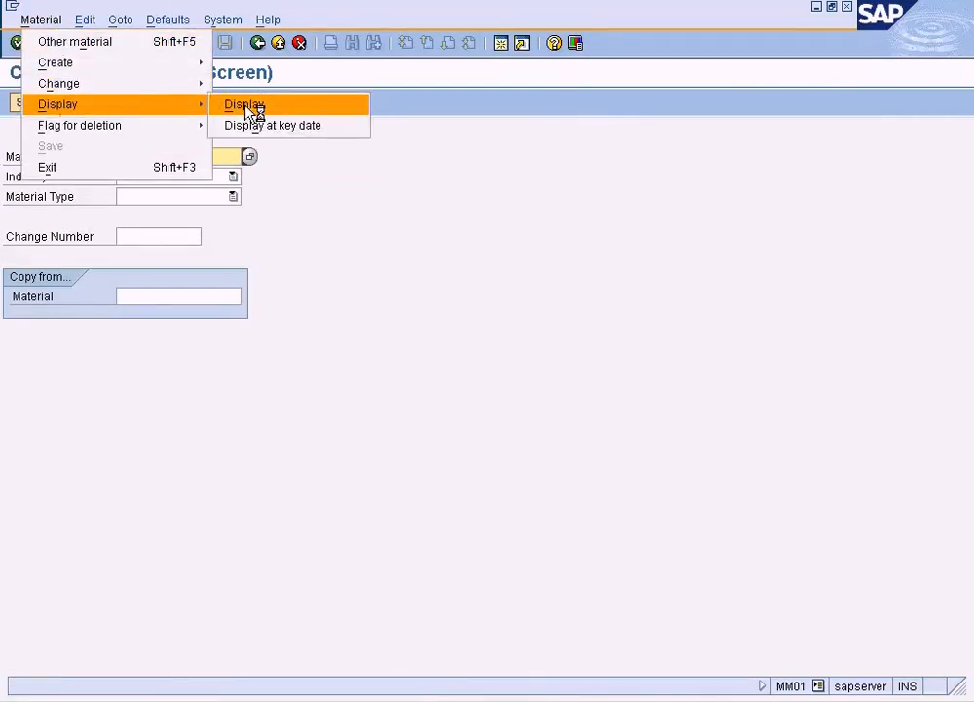
{"action": "left_click", "coordinate": [251, 113]}
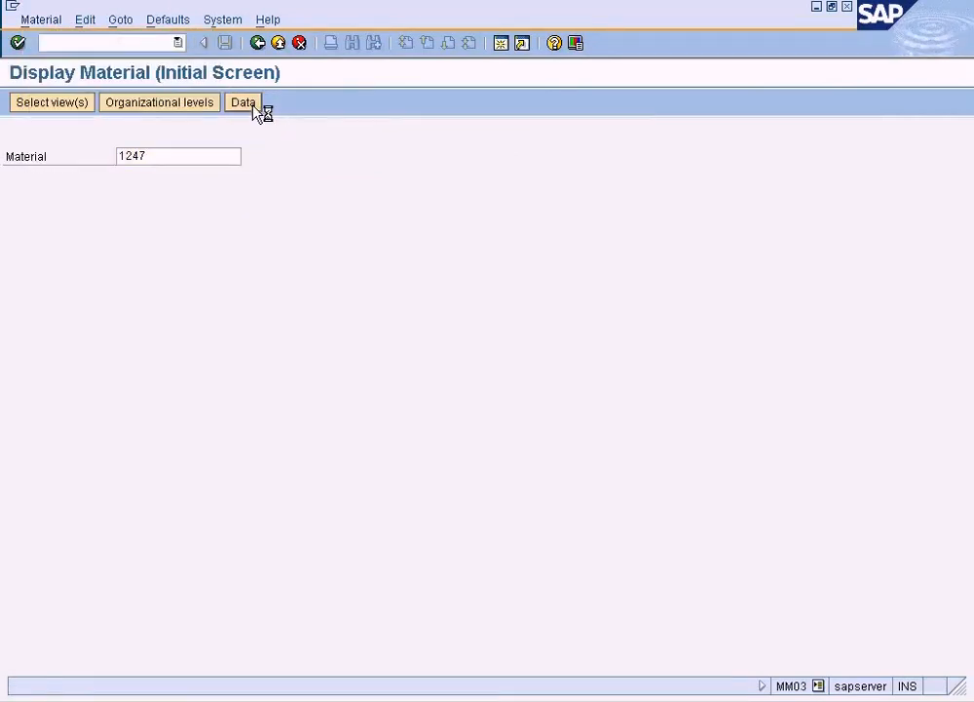
{"action": "key", "text": "Return"}
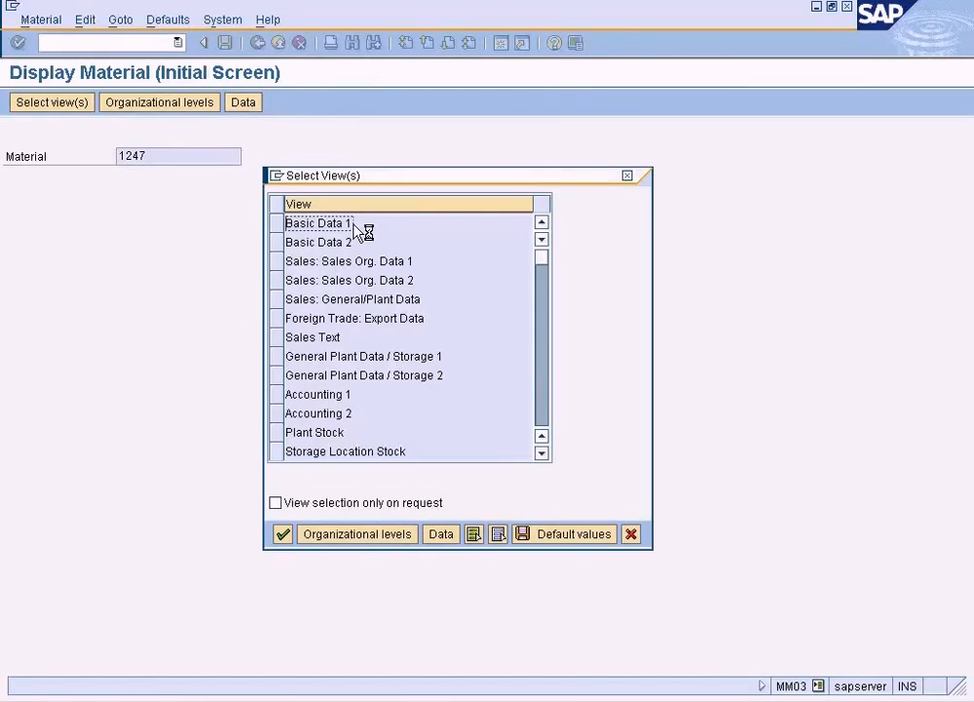
Examine the Storage Location Stock view for plant DALL and storage location COMM, check the unrestricted stock, and close the session
{"action": "left_click", "coordinate": [543, 409]}
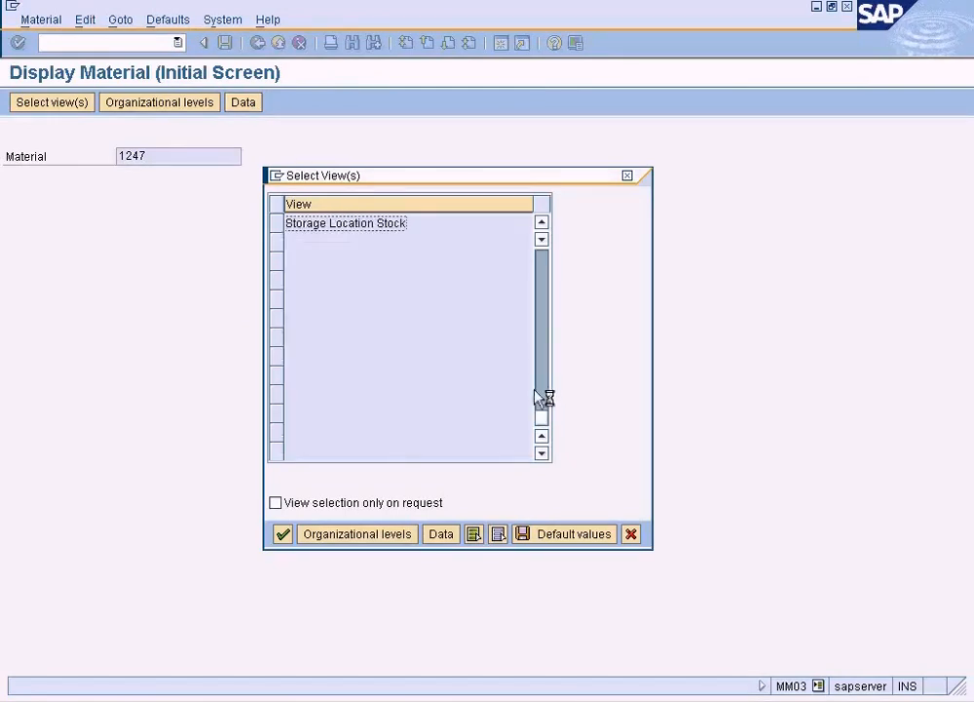
{"action": "left_click", "coordinate": [281, 224]}
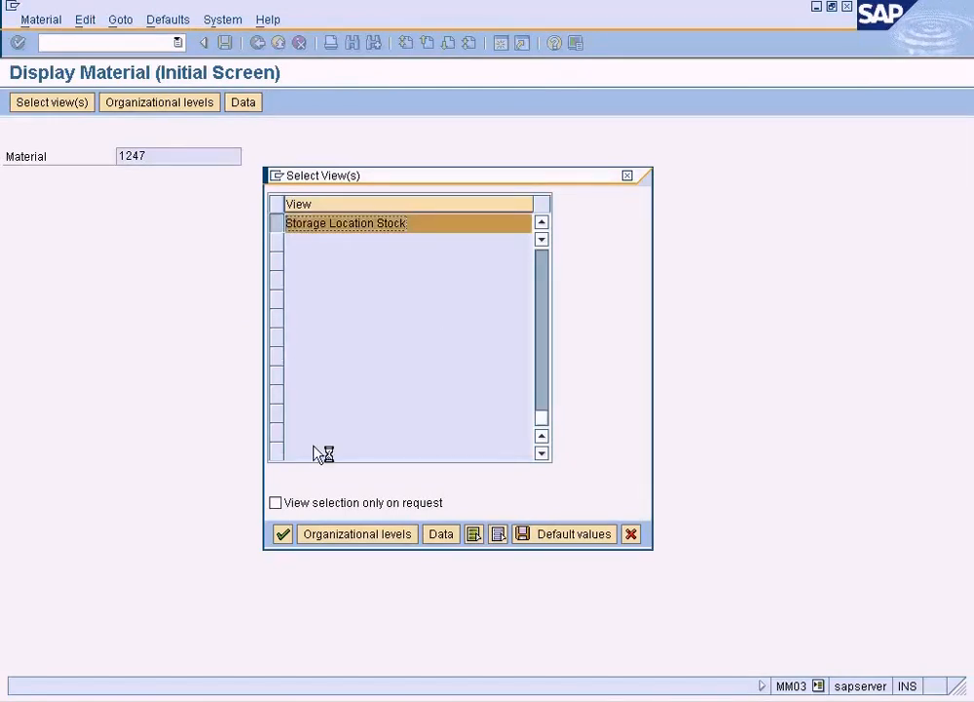
{"action": "type", "text": "dal1"}
{"action": "type", "text": "comm"}
{"action": "left_click", "coordinate": [179, 294]}
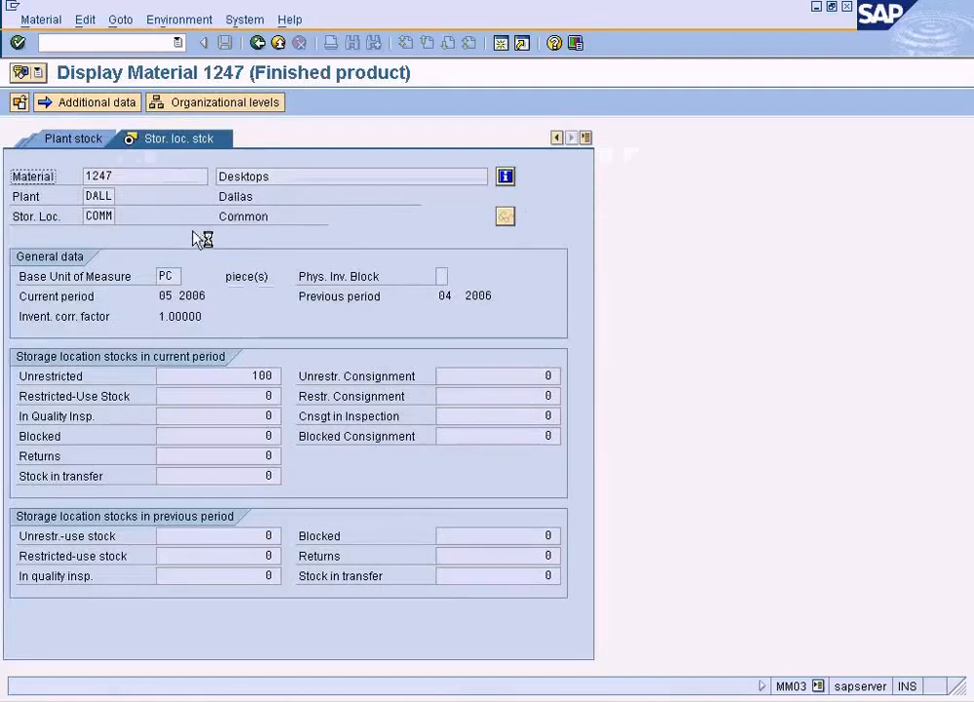
{"action": "double_click", "coordinate": [259, 375]}
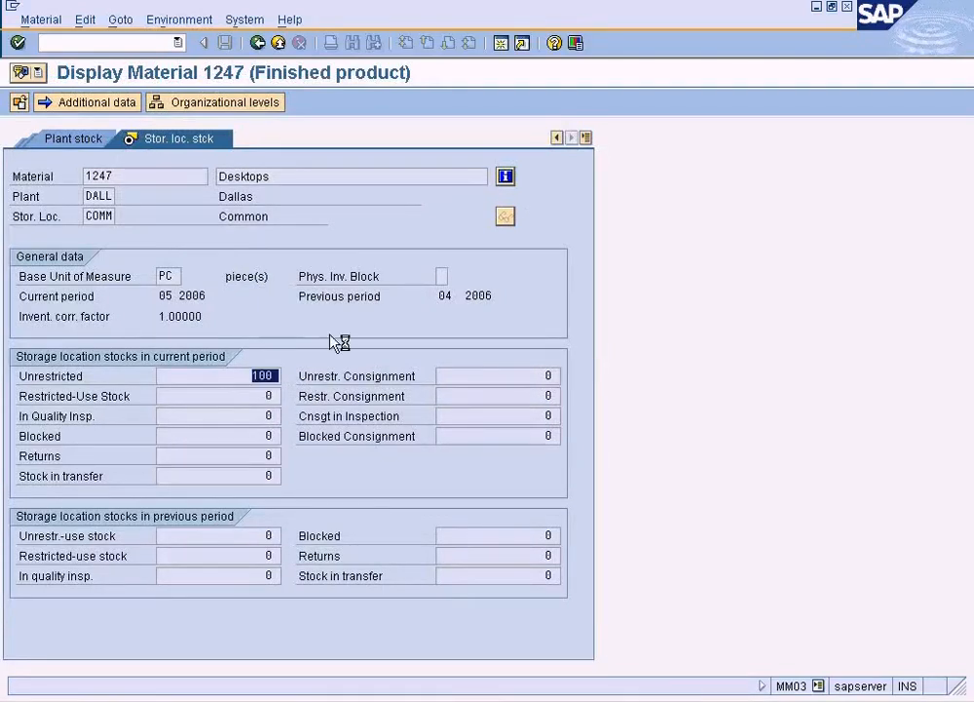
{"action": "left_click", "coordinate": [847, 7]}
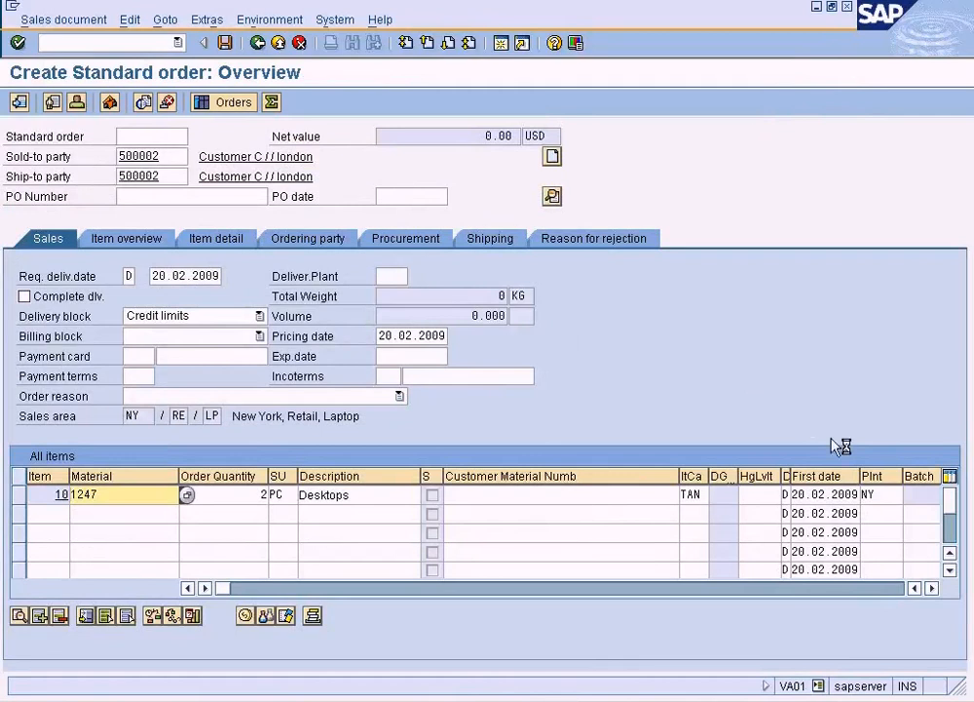
Set the plant of item 10 in the standard order to DALL and try to save the order
{"action": "left_click", "coordinate": [882, 495]}
{"action": "key", "text": "BackSpace"}
{"action": "type", "text": "da11"}
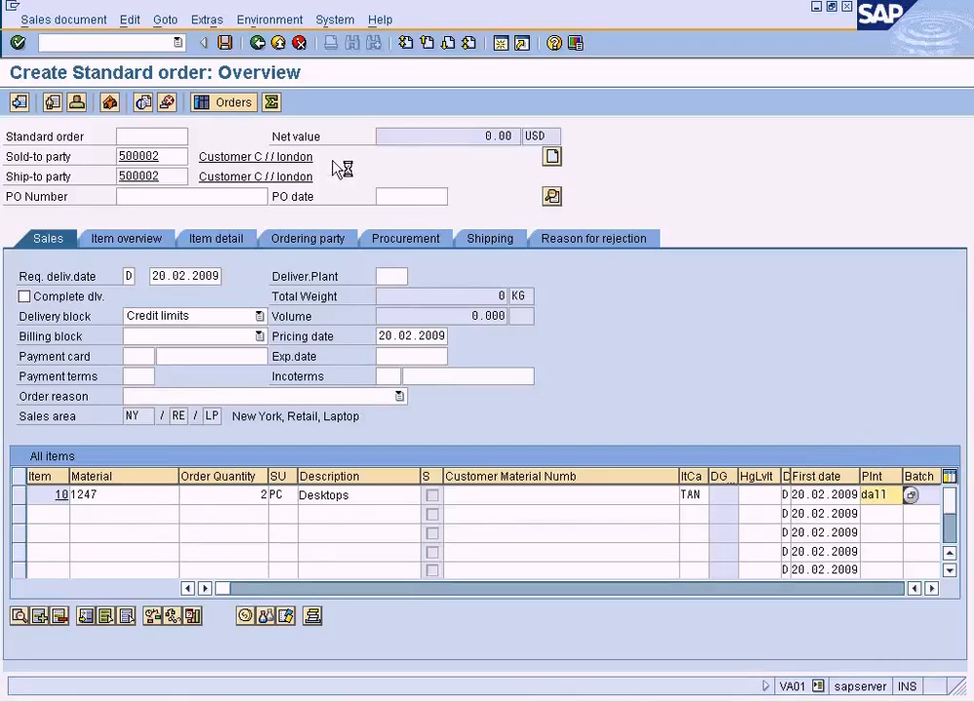
{"action": "left_click", "coordinate": [225, 43]}
{"action": "left_click", "coordinate": [229, 44]}
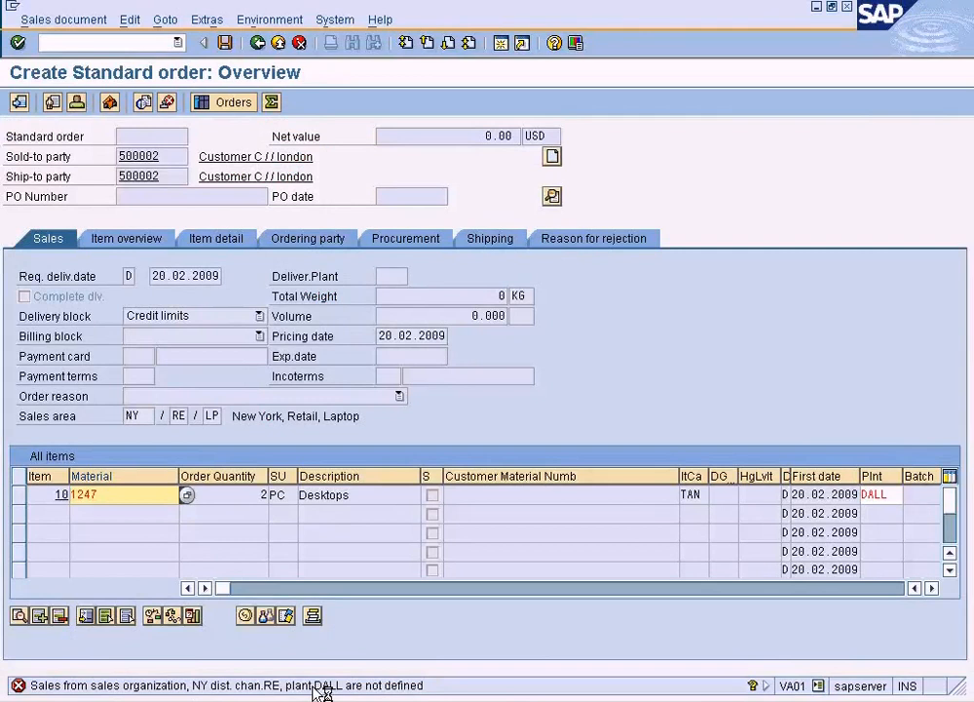
{"action": "left_click", "coordinate": [258, 698]}
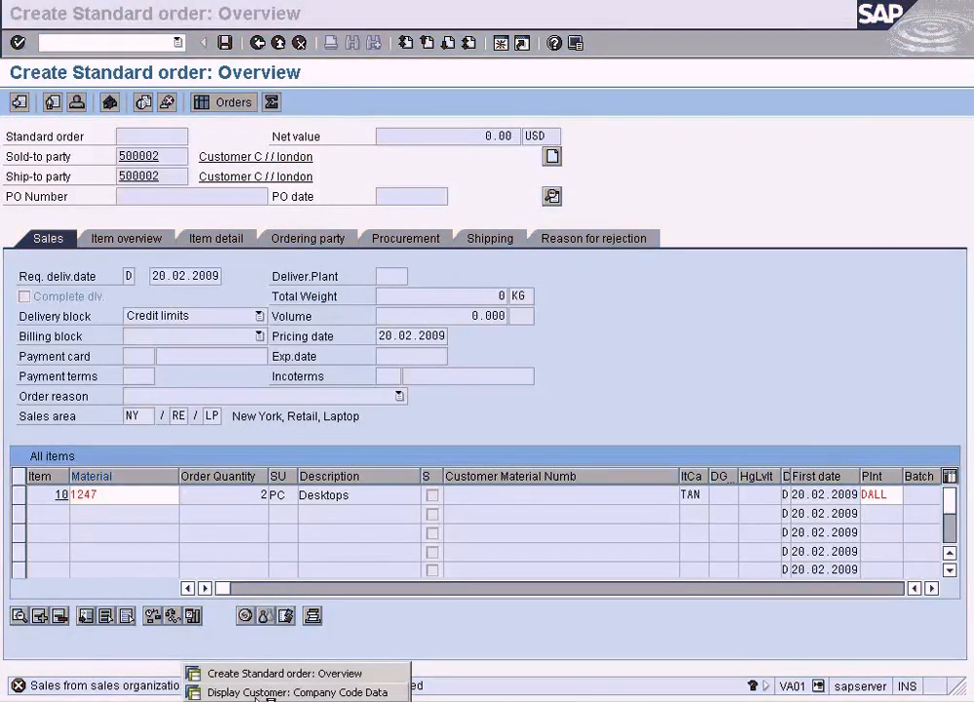
{"action": "left_click", "coordinate": [258, 674]}
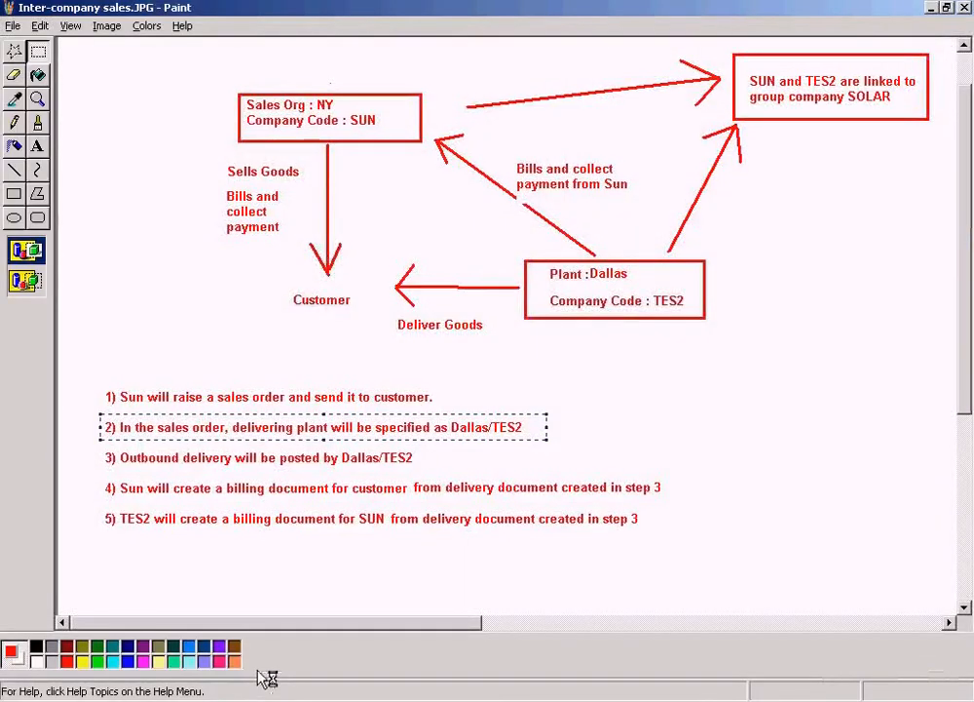
{"action": "left_click", "coordinate": [259, 699]}
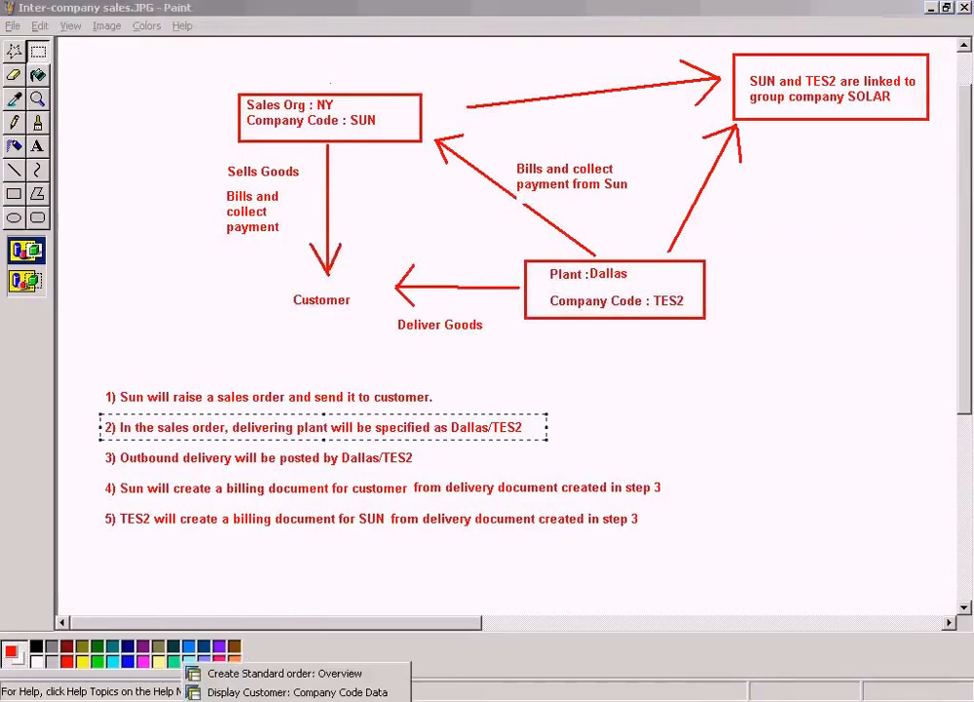
{"action": "left_click", "coordinate": [251, 673]}
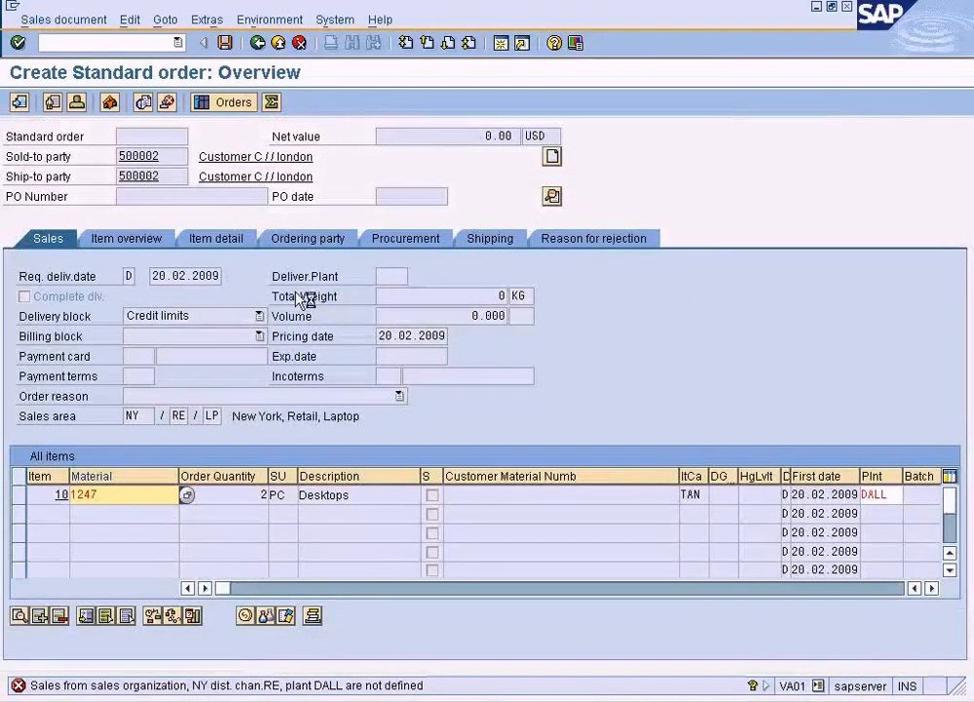
In a new SPRO session, open Assign Organizational Units By Plant under Sales and Distribution, Billing, Intercompany Billing in the reference IMG
{"action": "left_click", "coordinate": [501, 45]}
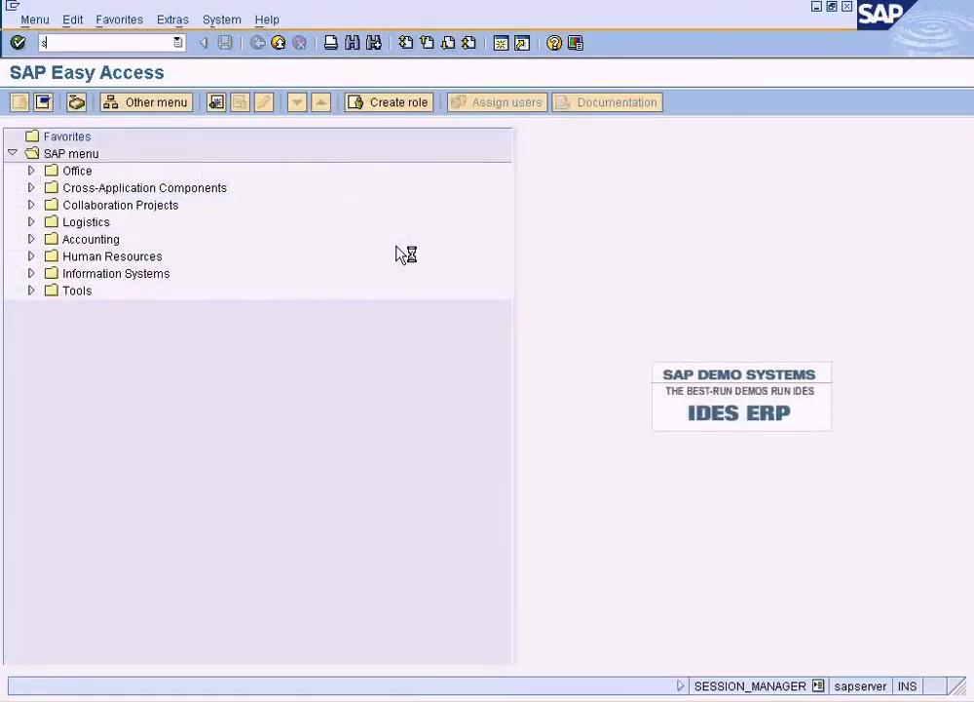
{"action": "type", "text": "spro"}
{"action": "key", "text": "Return"}
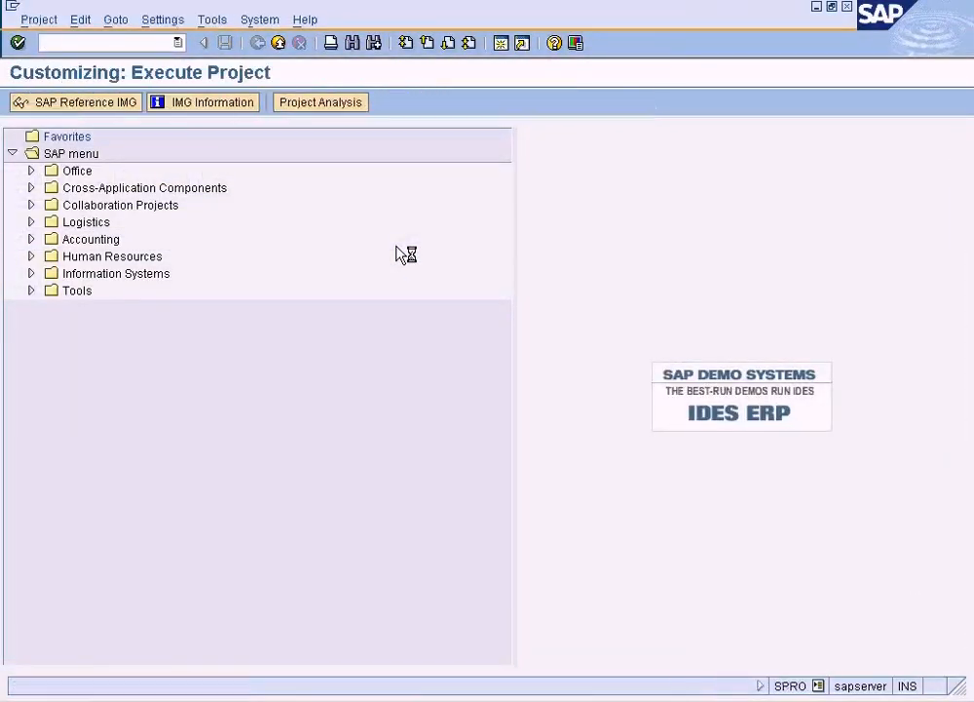
{"action": "left_click", "coordinate": [92, 107]}
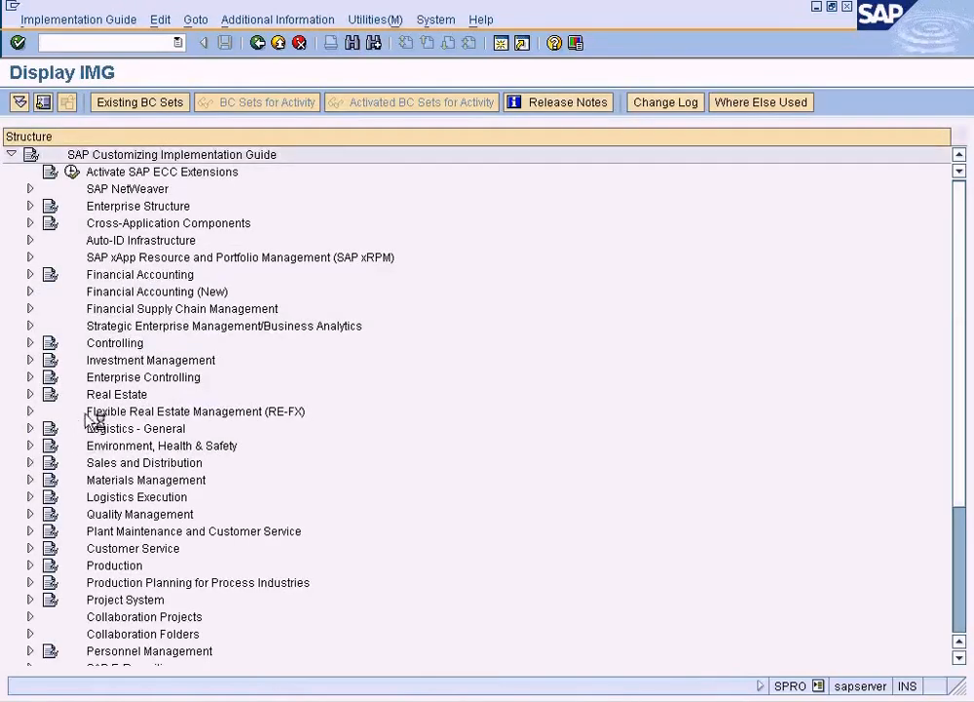
{"action": "left_click", "coordinate": [30, 462]}
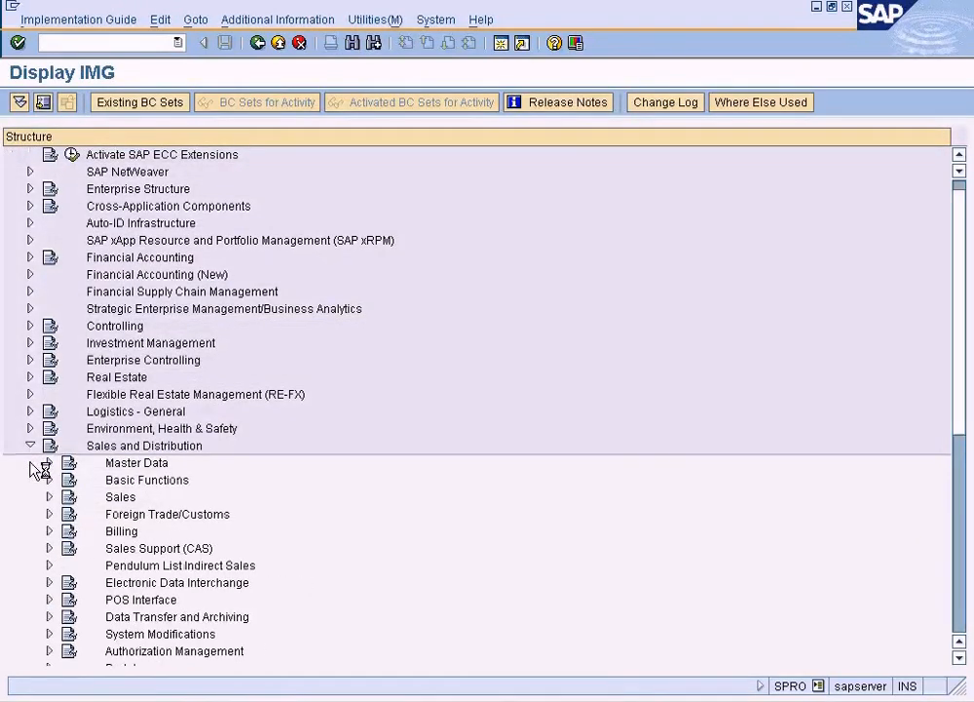
{"action": "left_click", "coordinate": [50, 531]}
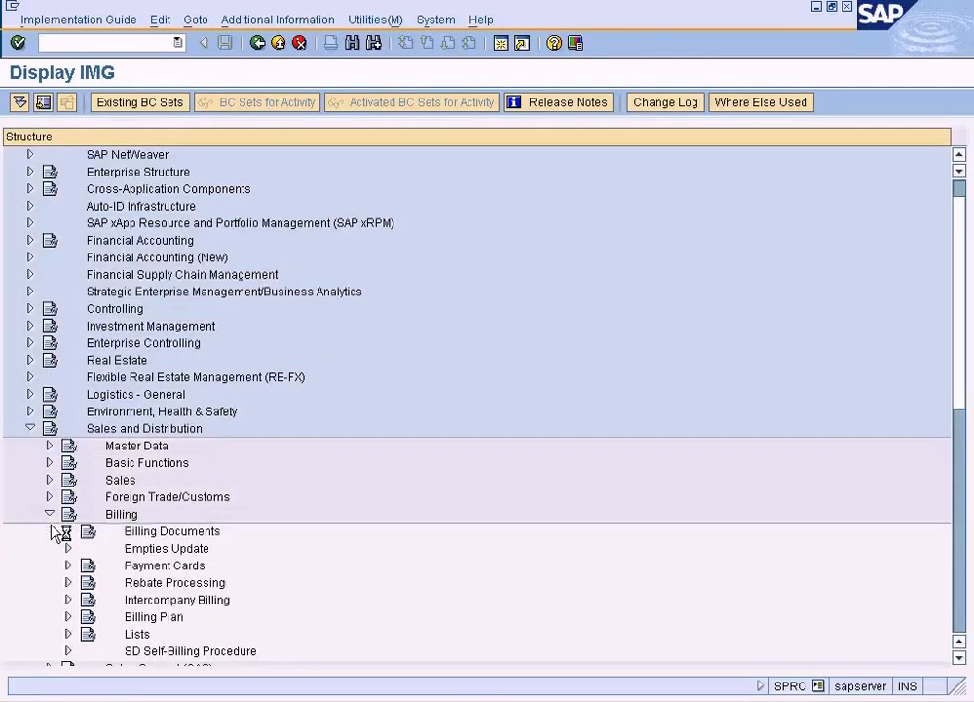
{"action": "left_click", "coordinate": [69, 600]}
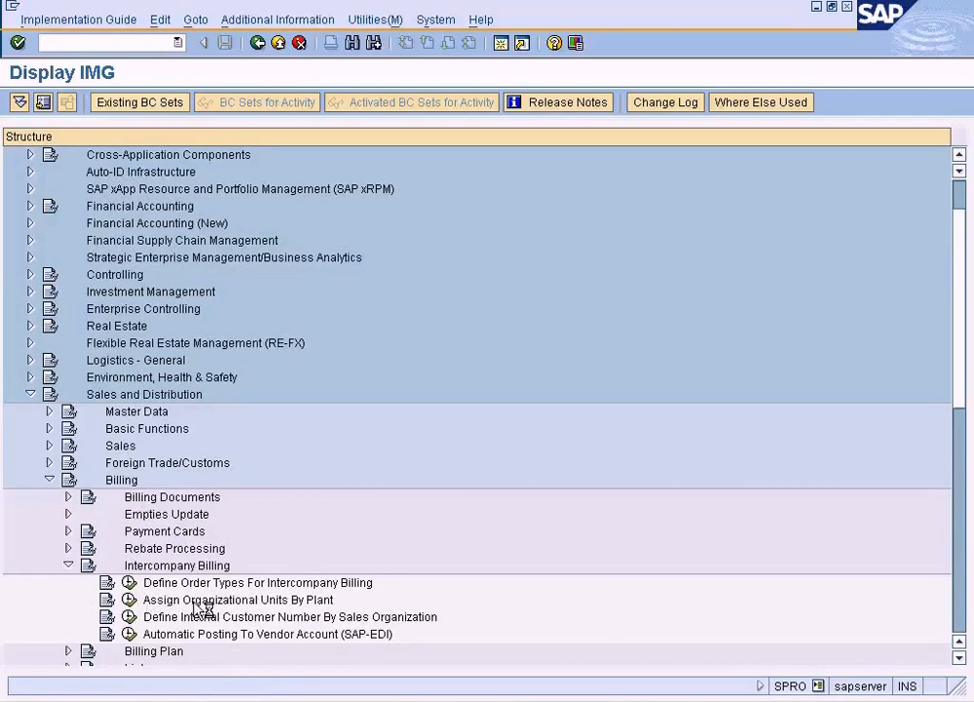
{"action": "left_click", "coordinate": [129, 599]}
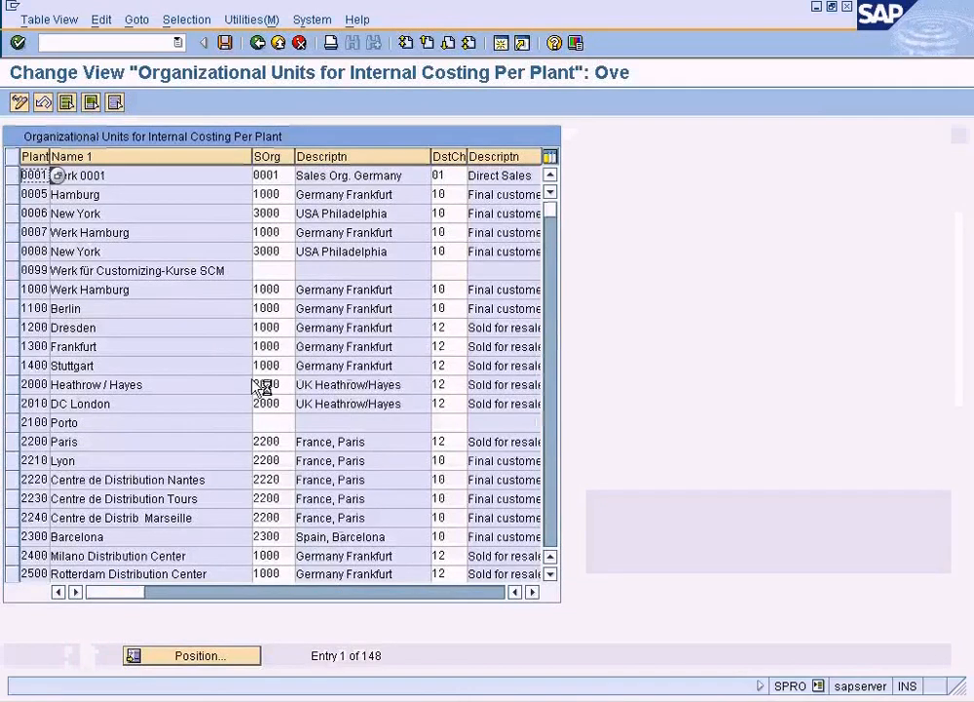
Position the table on plant DALL and check its assigned sales organization, distribution channel and division
{"action": "left_click", "coordinate": [222, 654]}
{"action": "type", "text": "dall"}
{"action": "key", "text": "Return"}
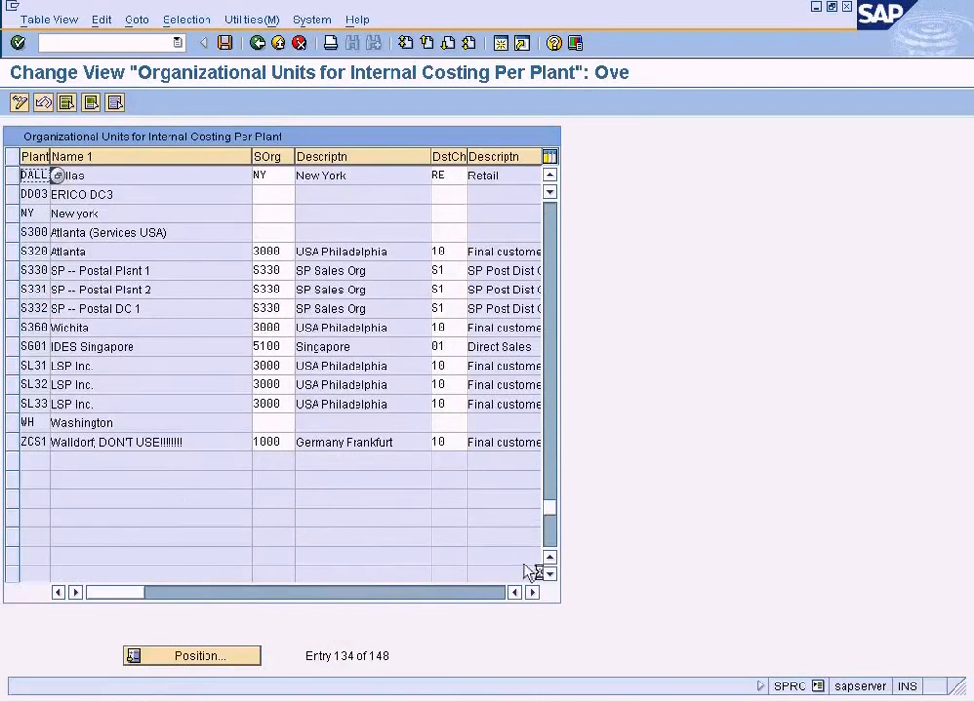
{"action": "left_click", "coordinate": [532, 591]}
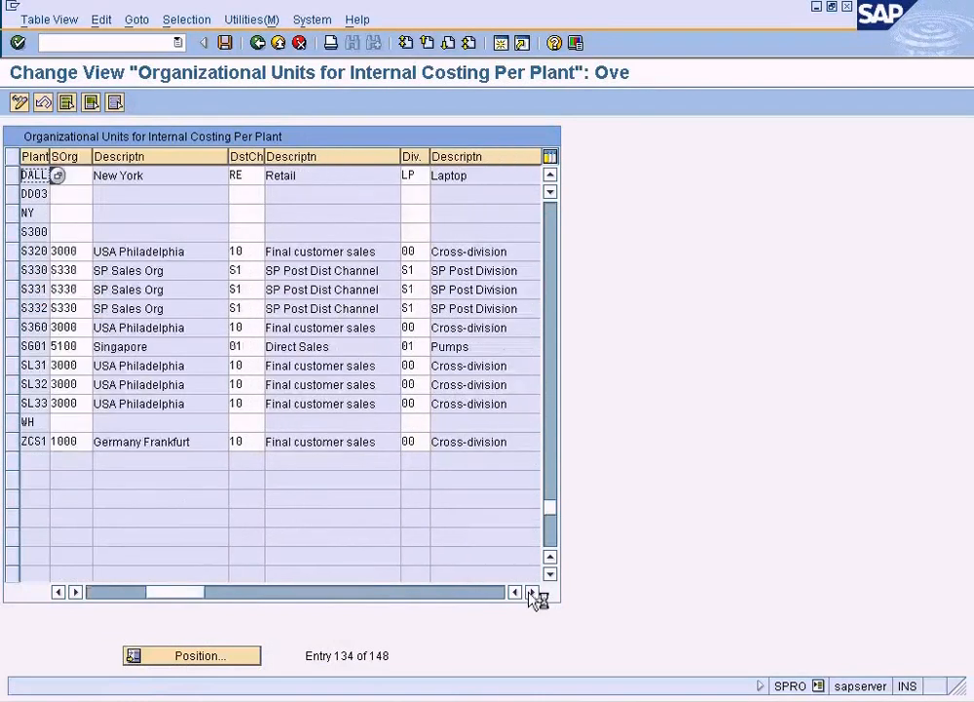
{"action": "left_click", "coordinate": [259, 179]}
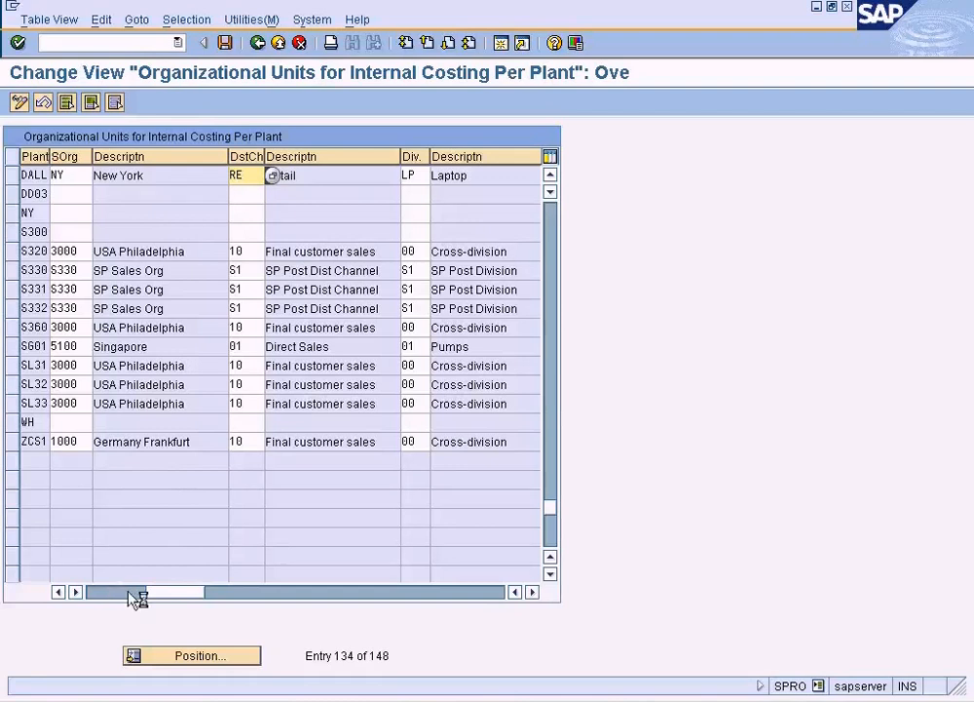
Return to the standard order, try to save it again, and read and close the error's long text
{"action": "left_click", "coordinate": [229, 701]}
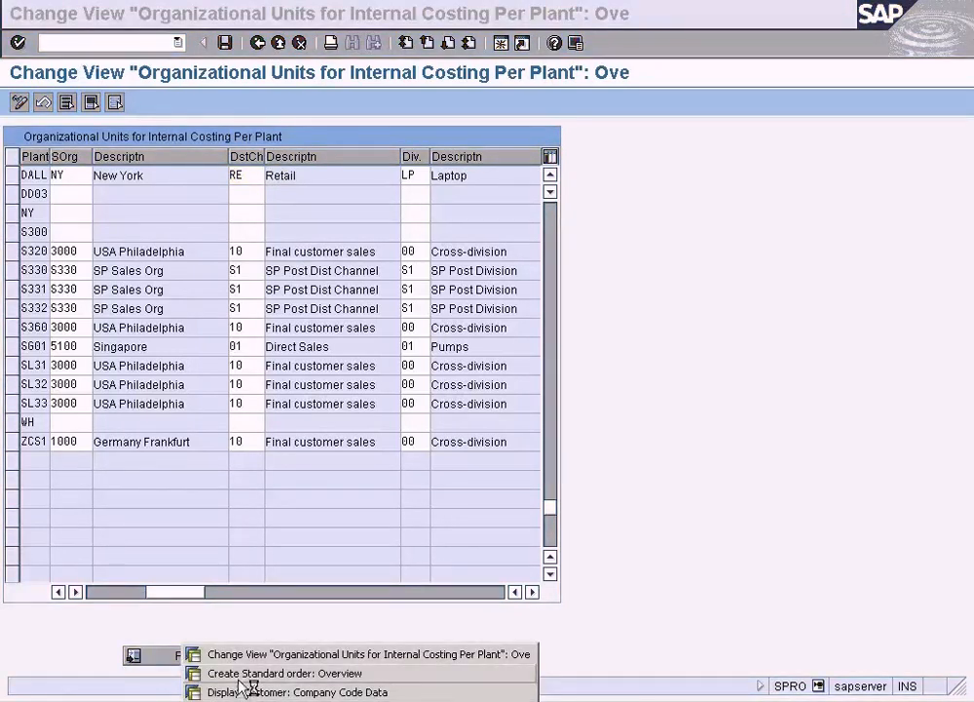
{"action": "left_click", "coordinate": [244, 676]}
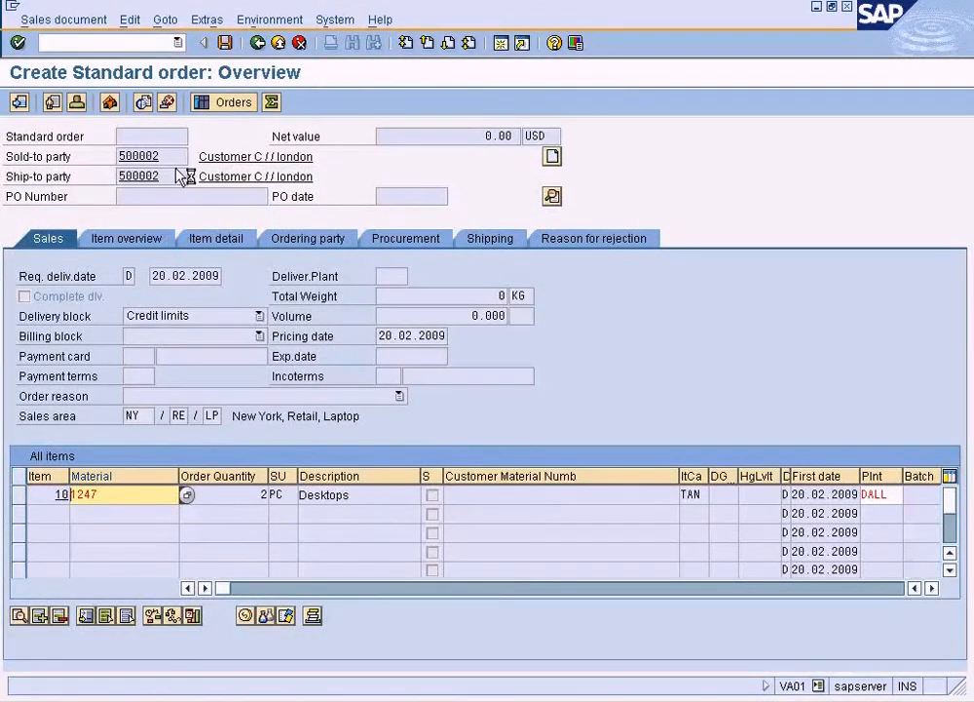
{"action": "left_click", "coordinate": [225, 42]}
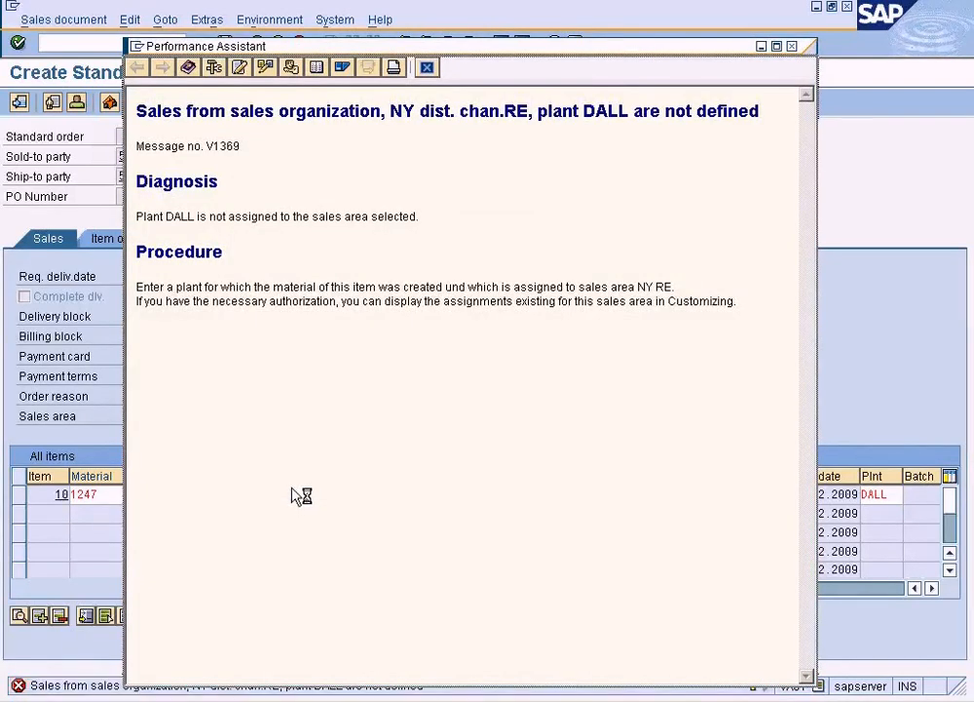
{"action": "left_click", "coordinate": [426, 67]}
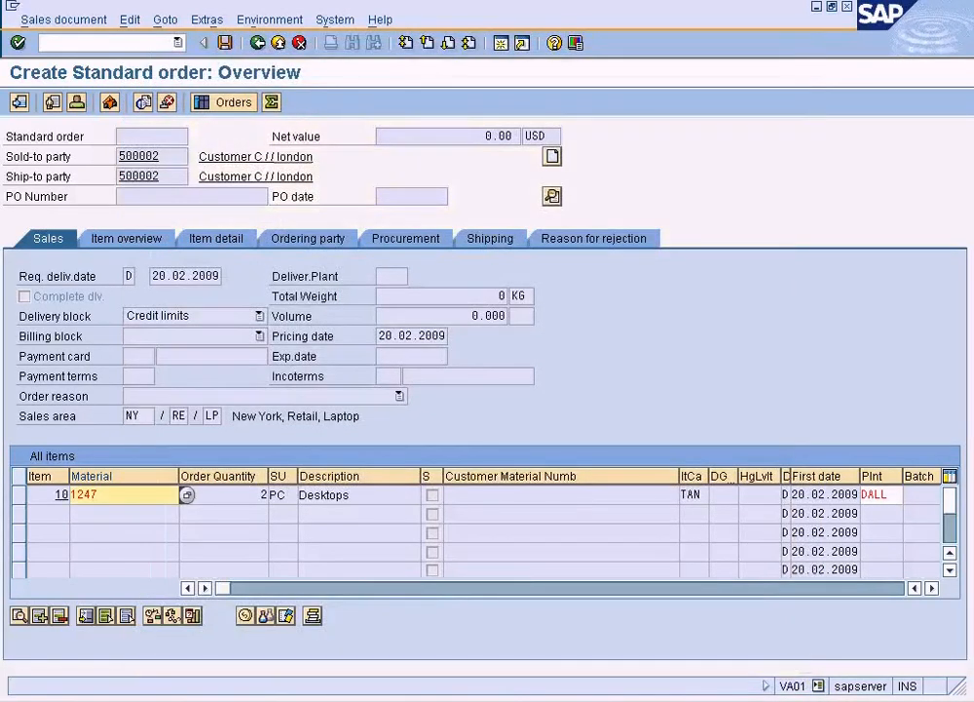
Go back to the organizational units table and recheck plant DALL's sales organization, distribution channel and division
{"action": "left_click", "coordinate": [283, 701]}
{"action": "left_click", "coordinate": [256, 654]}
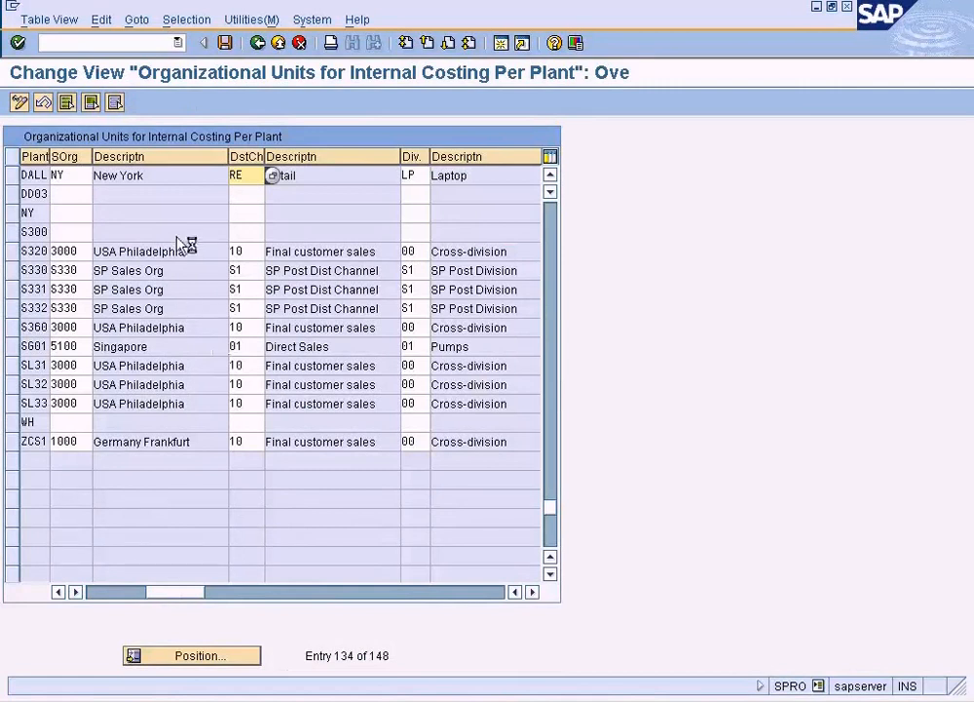
{"action": "left_click", "coordinate": [74, 177]}
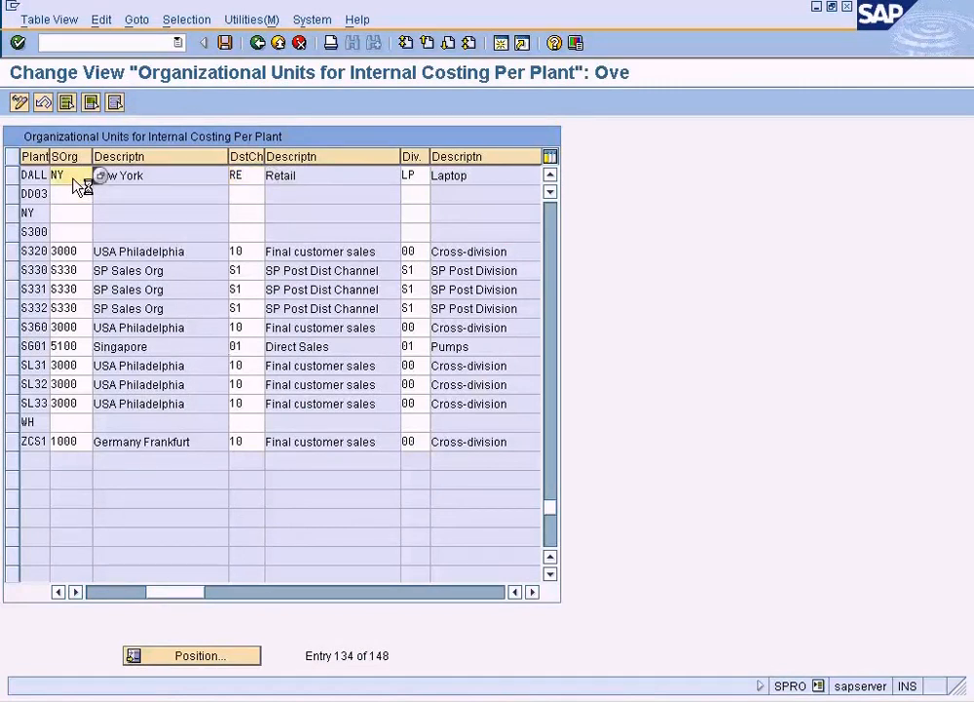
{"action": "left_click", "coordinate": [251, 177]}
{"action": "left_click", "coordinate": [426, 179]}
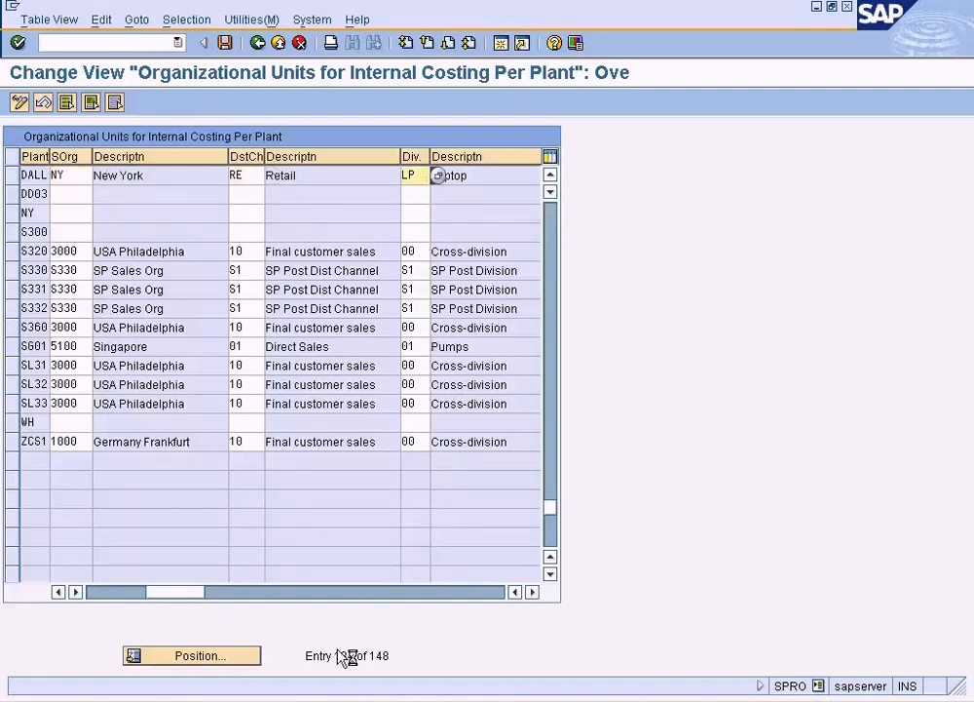
Return to the standard order, revalidate item 10 and open the long text of the sales organization and plant error
{"action": "left_click", "coordinate": [278, 700]}
{"action": "left_click", "coordinate": [266, 674]}
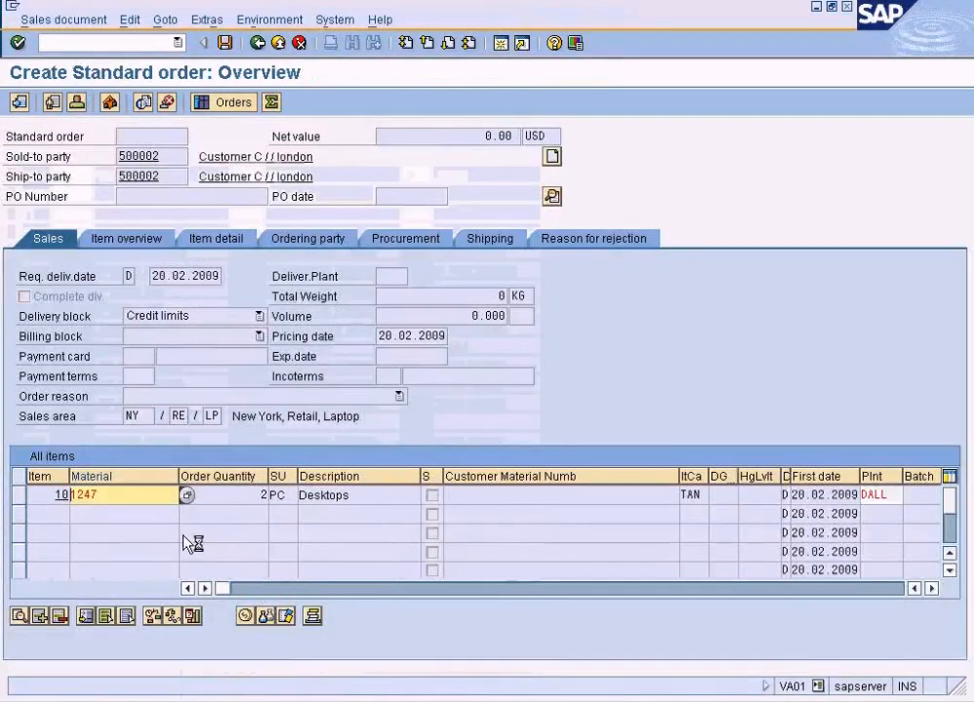
{"action": "key", "text": "Return"}
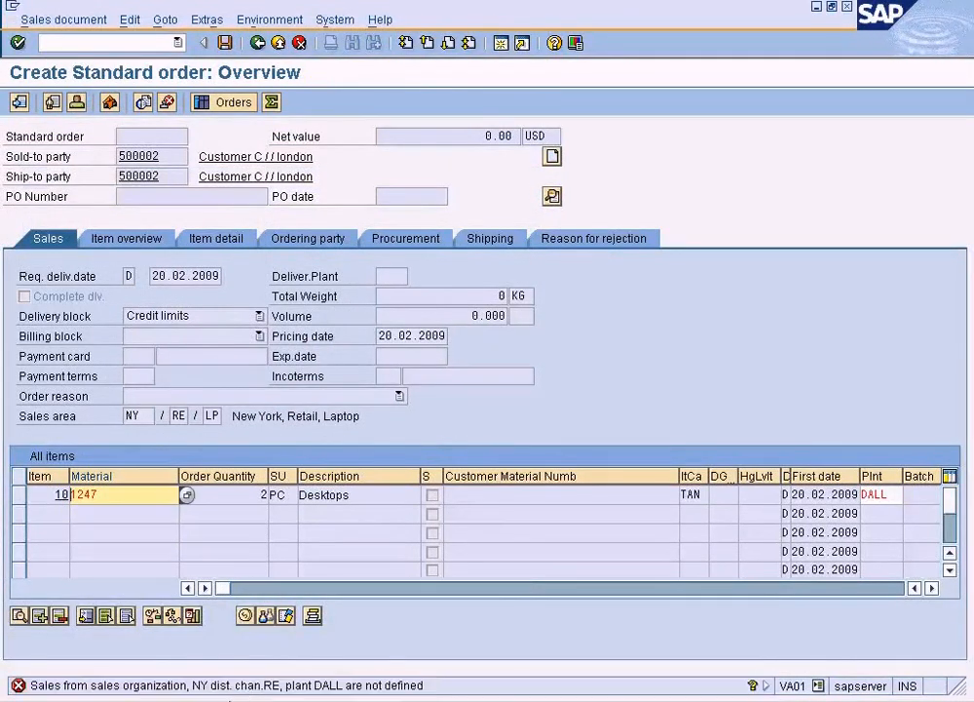
{"action": "double_click", "coordinate": [231, 684]}
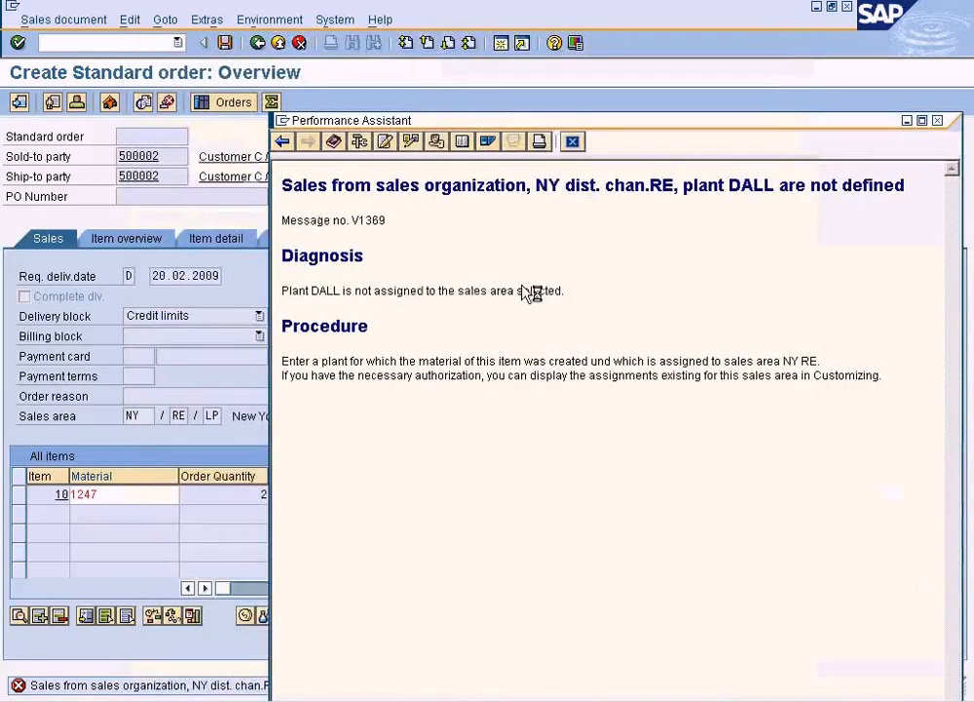
Switch to the customizing guide, open the sales organization, distribution channel and plant assignment, and position the table on sales organization NY
{"action": "left_click", "coordinate": [260, 699]}
{"action": "left_click", "coordinate": [260, 658]}
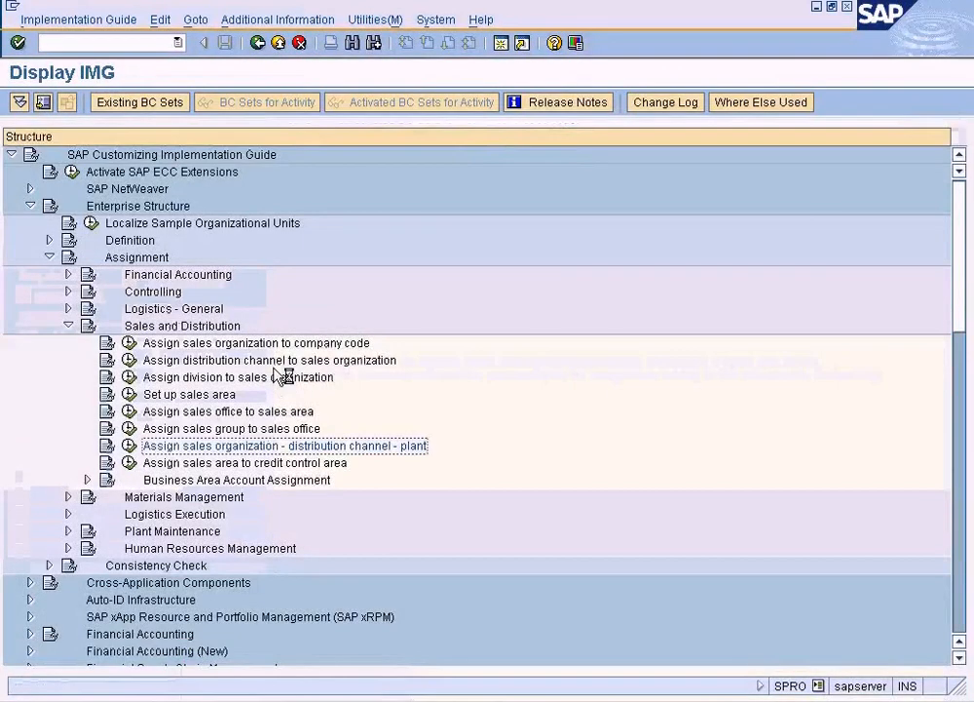
{"action": "left_click", "coordinate": [97, 206]}
{"action": "left_click", "coordinate": [164, 330]}
{"action": "left_click", "coordinate": [192, 446]}
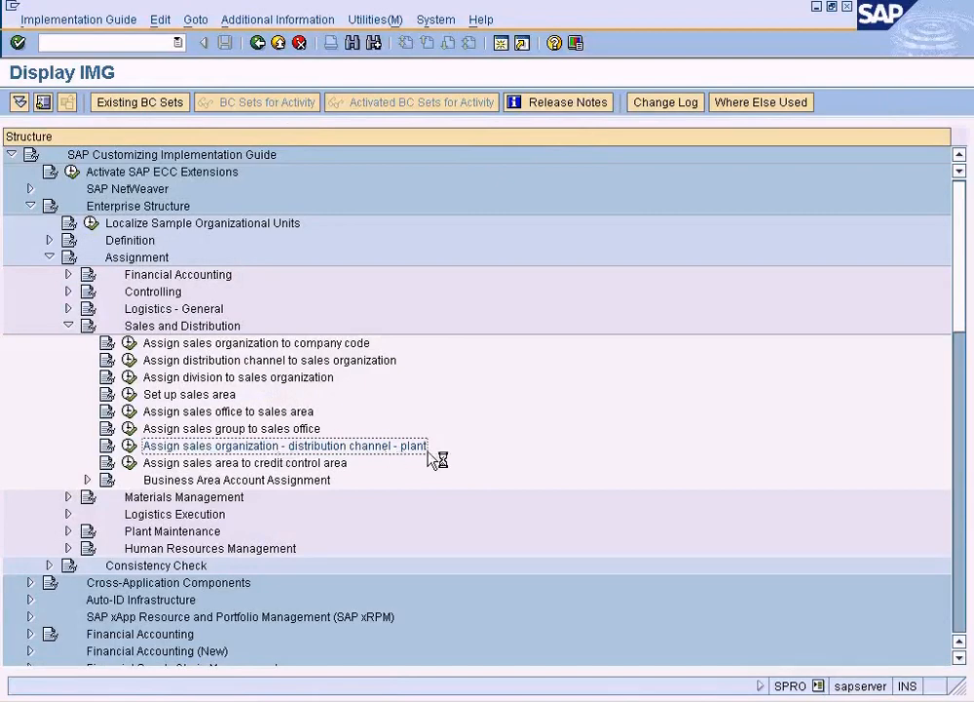
{"action": "left_click", "coordinate": [141, 444]}
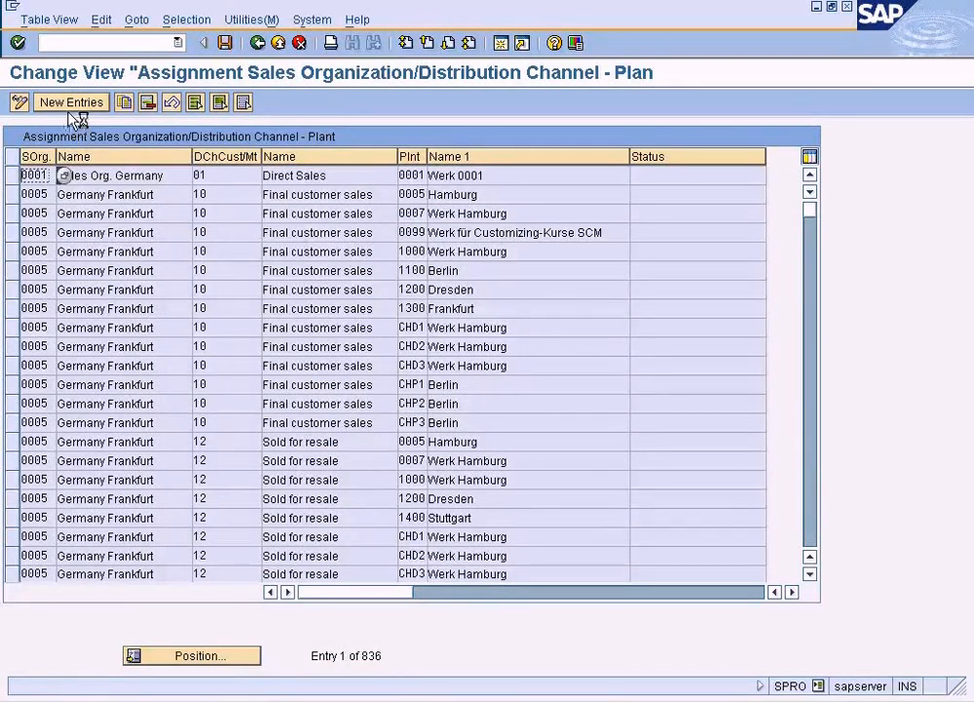
{"action": "left_click", "coordinate": [813, 505]}
{"action": "left_click", "coordinate": [222, 659]}
{"action": "type", "text": "NY"}
{"action": "key", "text": "Return"}
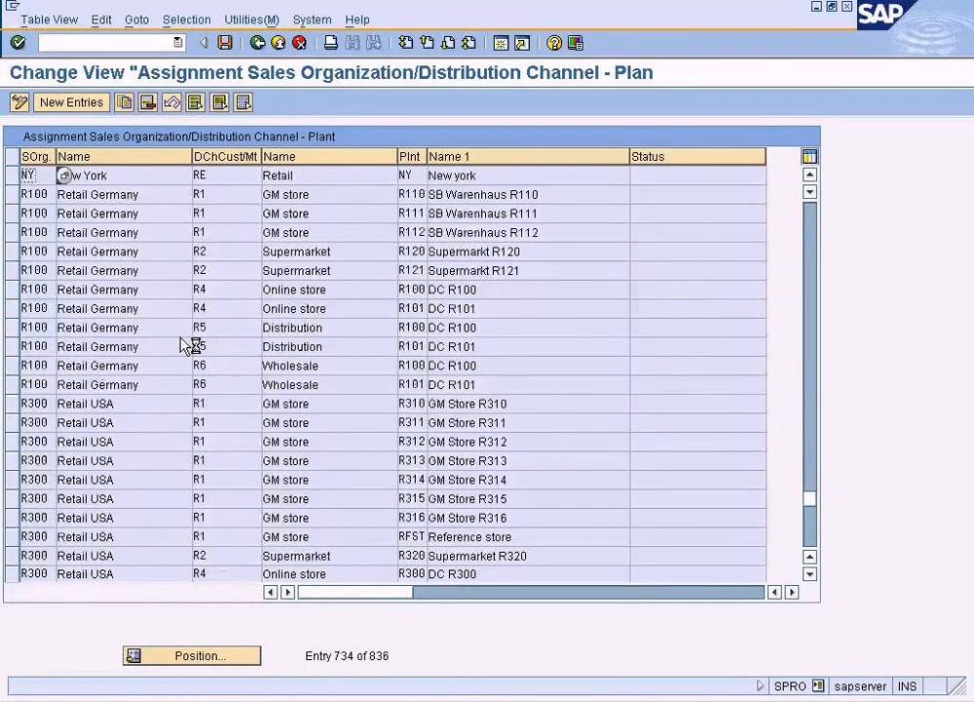
Try to assign plant DALL to NY / RE by copying the existing New York plant entry, and close the customizing session
{"action": "left_click", "coordinate": [55, 175]}
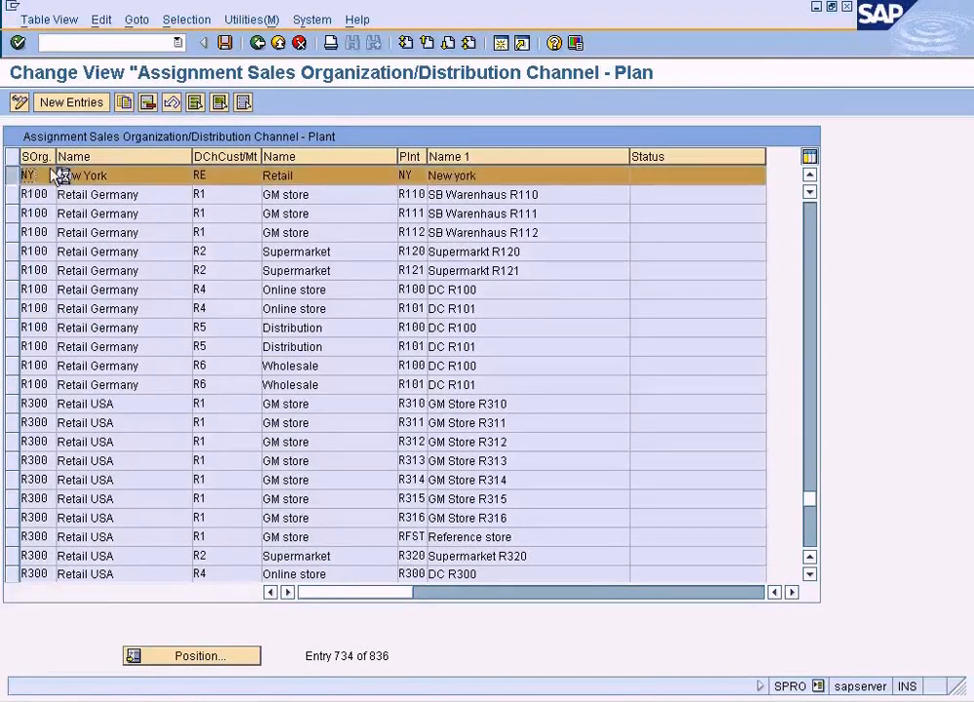
{"action": "left_click", "coordinate": [124, 102]}
{"action": "left_click_drag", "start_coordinate": [425, 177], "coordinate": [389, 178]}
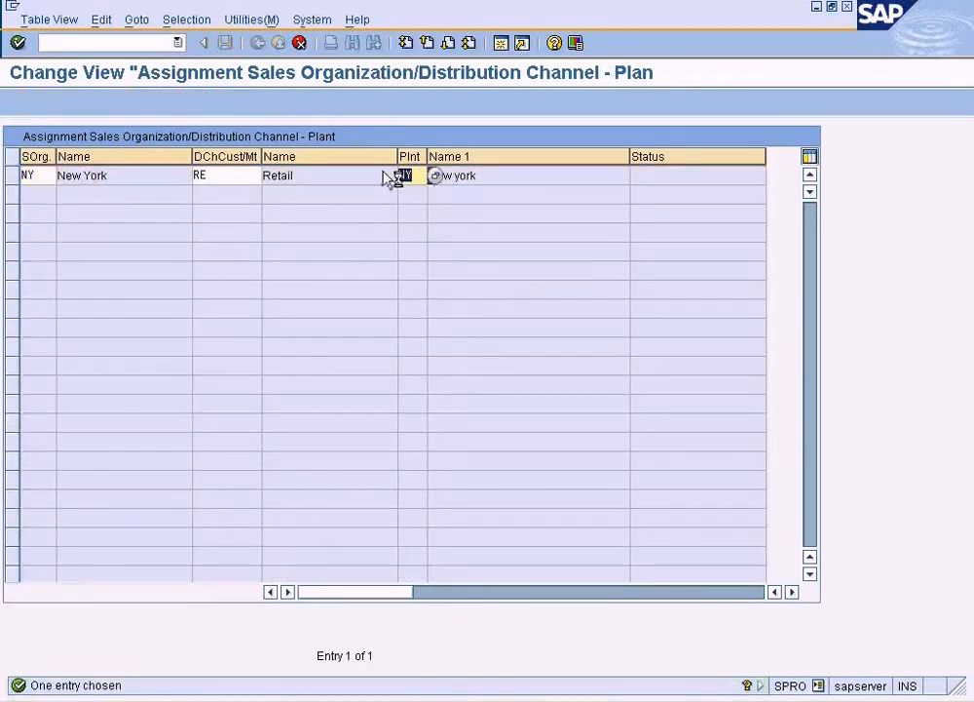
{"action": "type", "text": "1"}
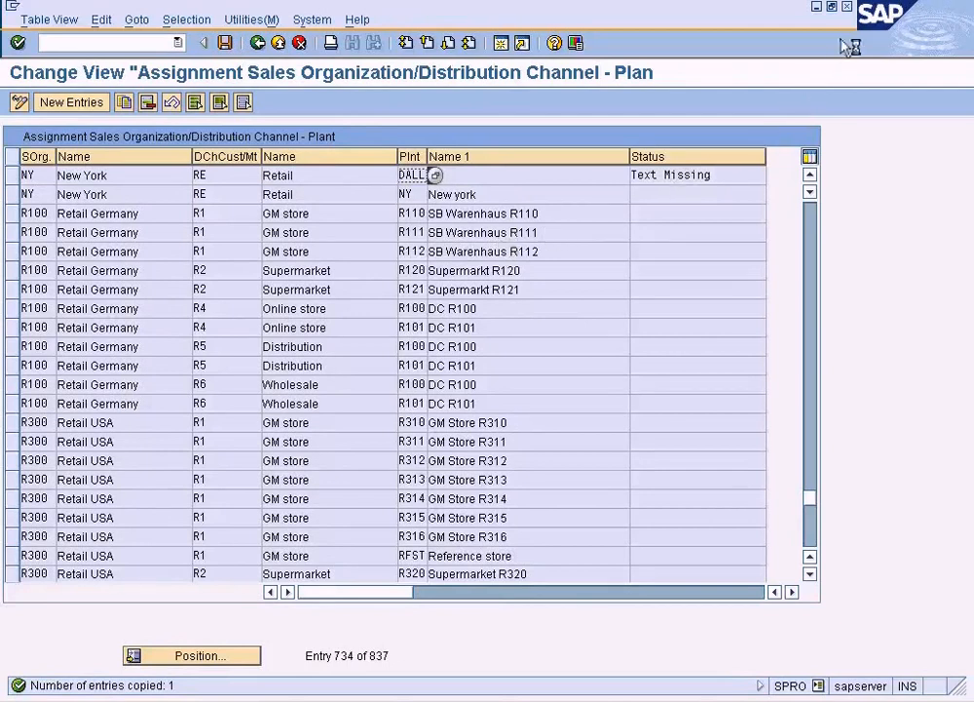
{"action": "left_click", "coordinate": [848, 7]}
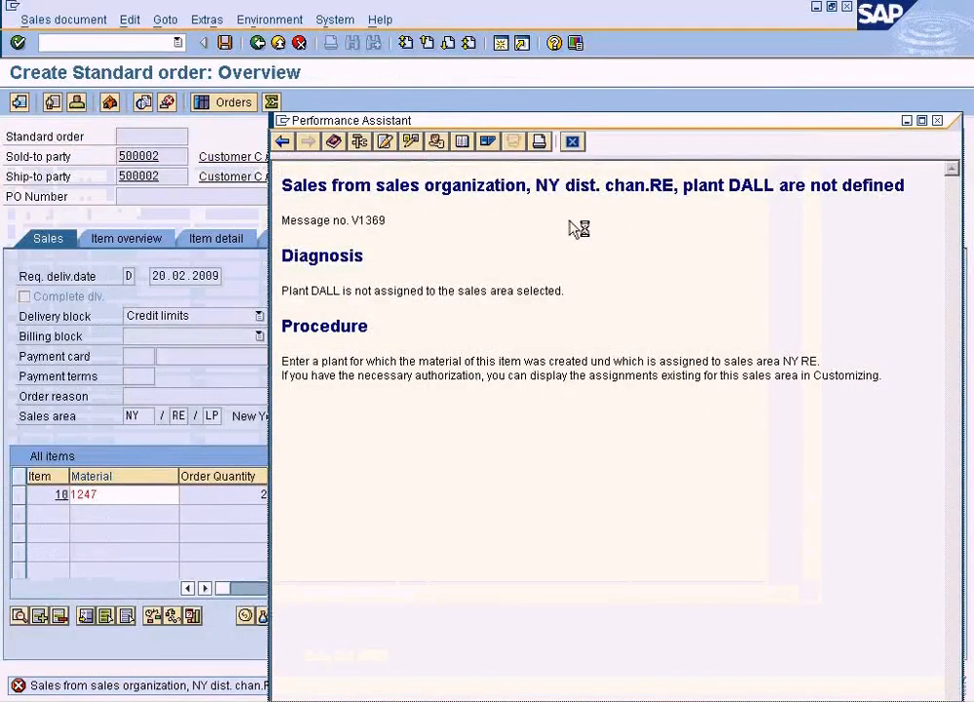
Close the error's long text, abandon the open order and start a new standard order with transaction VA01
{"action": "left_click", "coordinate": [573, 140]}
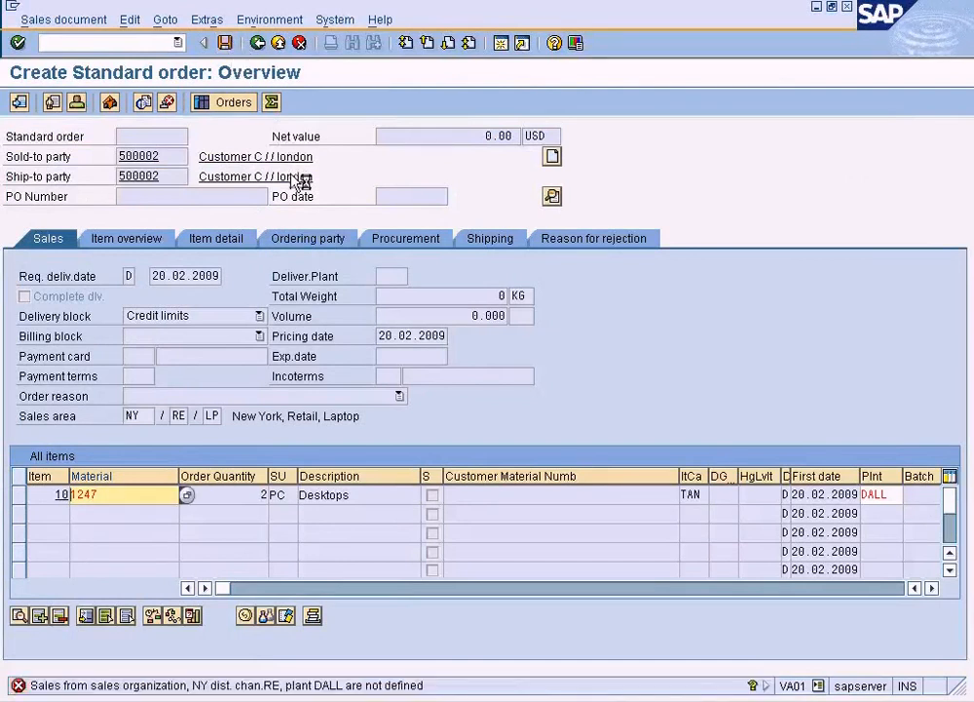
{"action": "left_click", "coordinate": [279, 43]}
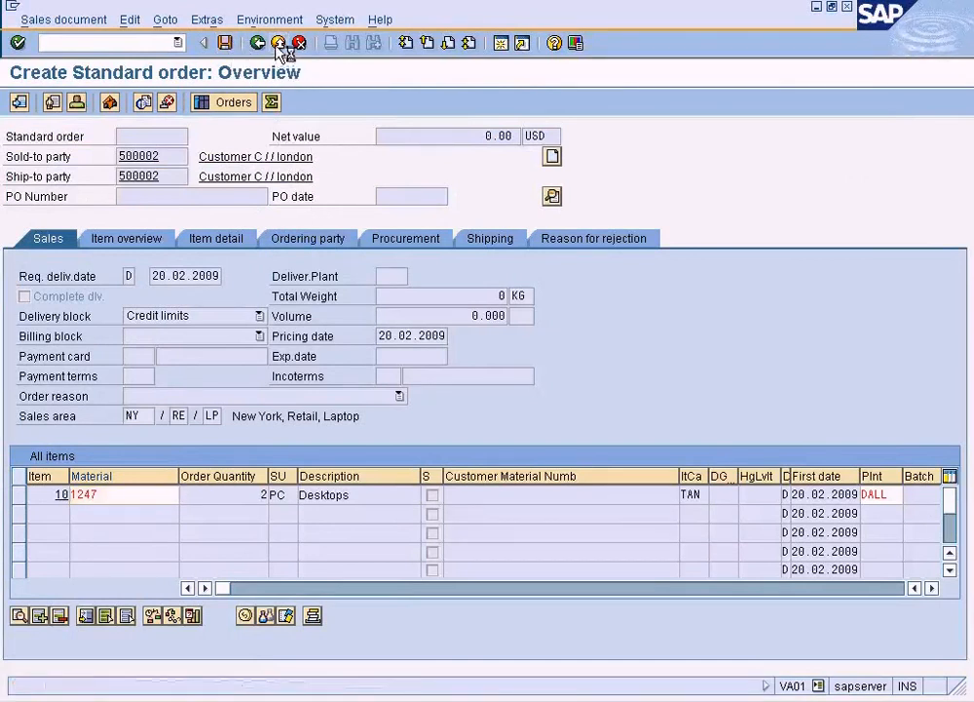
{"action": "left_click", "coordinate": [324, 324]}
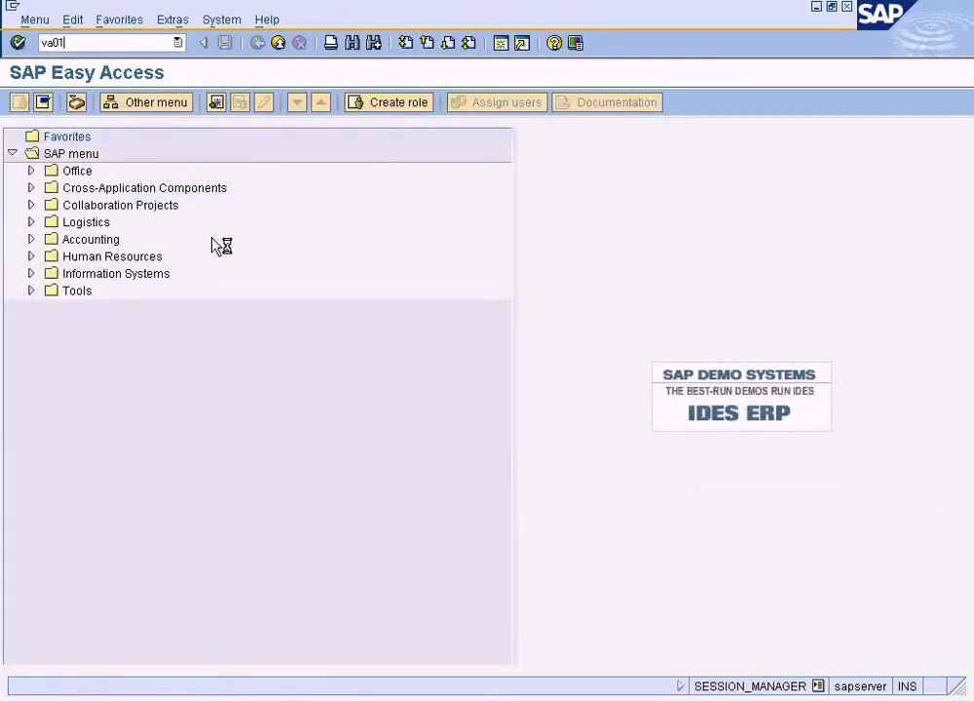
{"action": "key", "text": "Return"}
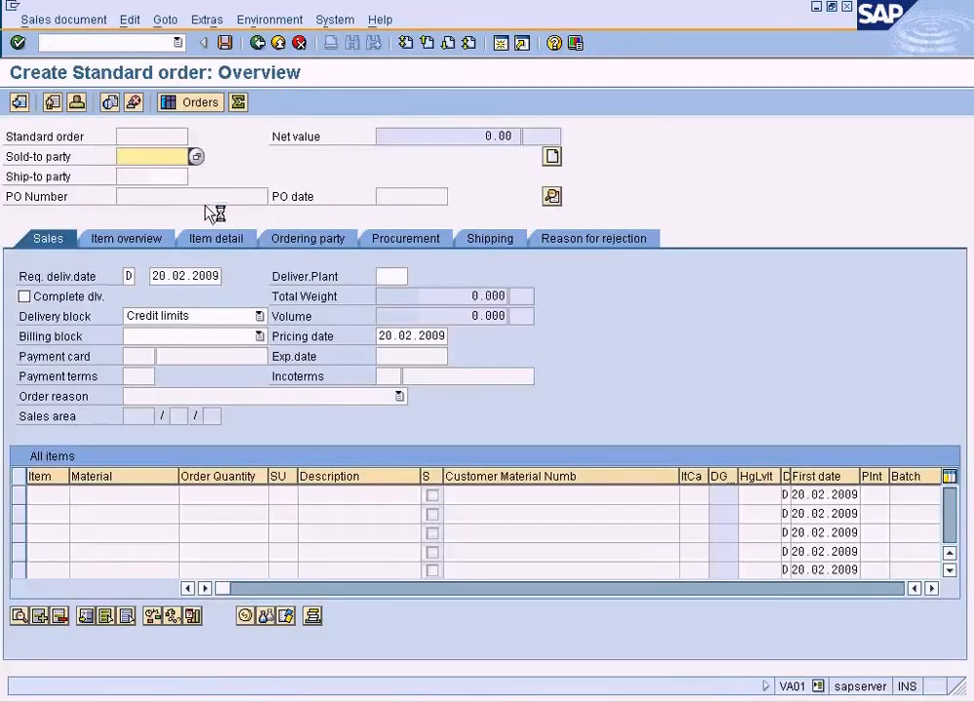
Search for the London customer in sales organization NY and pick the RE / LP entry as sold-to party
{"action": "left_click", "coordinate": [196, 156]}
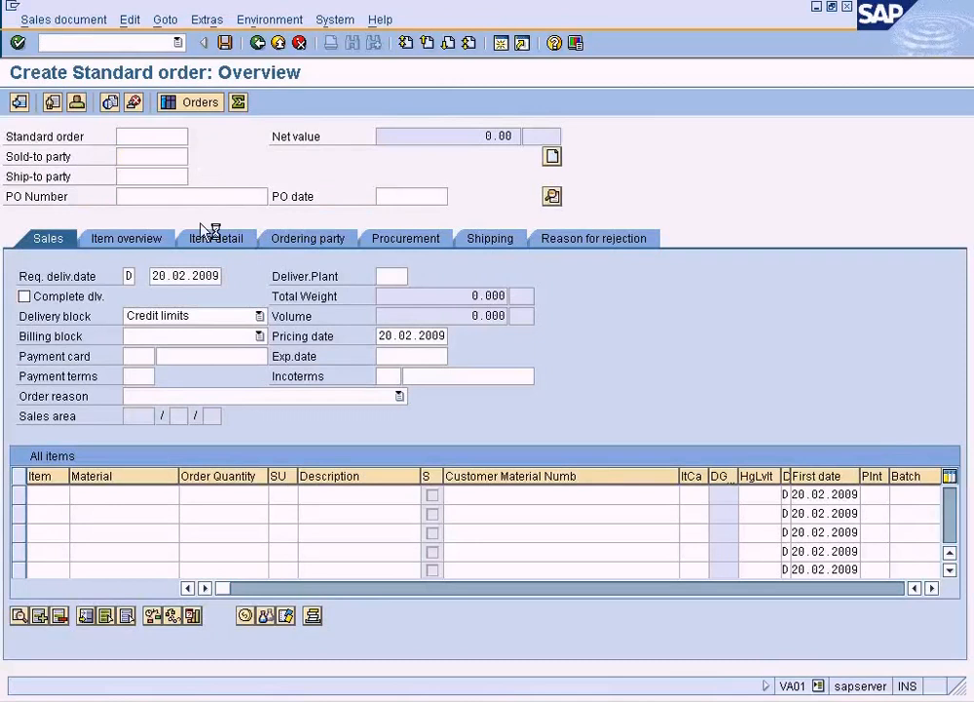
{"action": "left_click", "coordinate": [79, 494]}
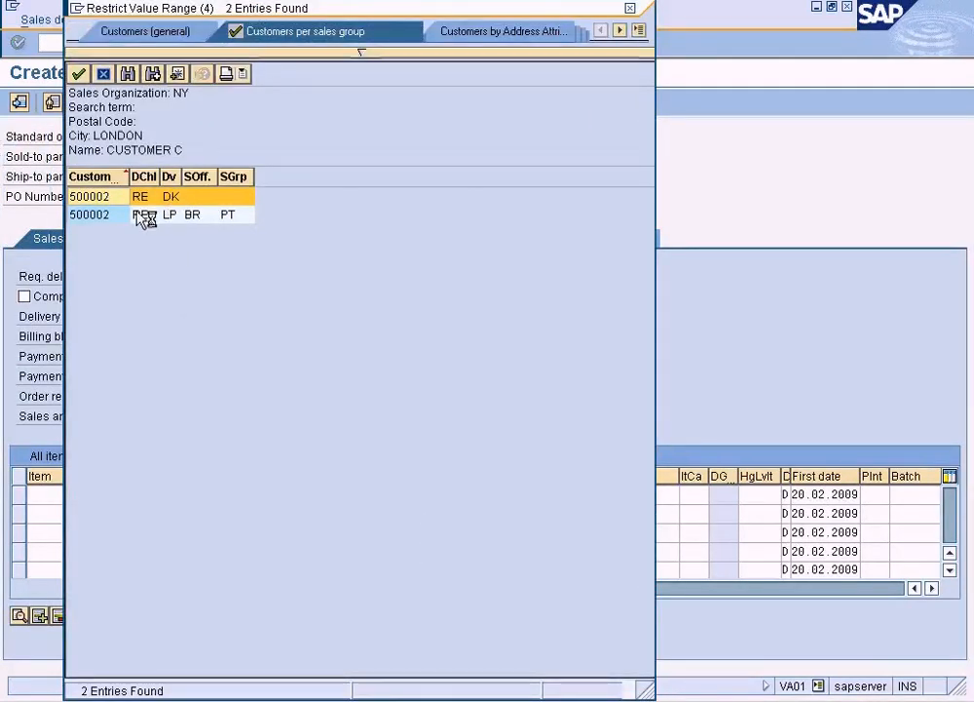
{"action": "left_click", "coordinate": [146, 216]}
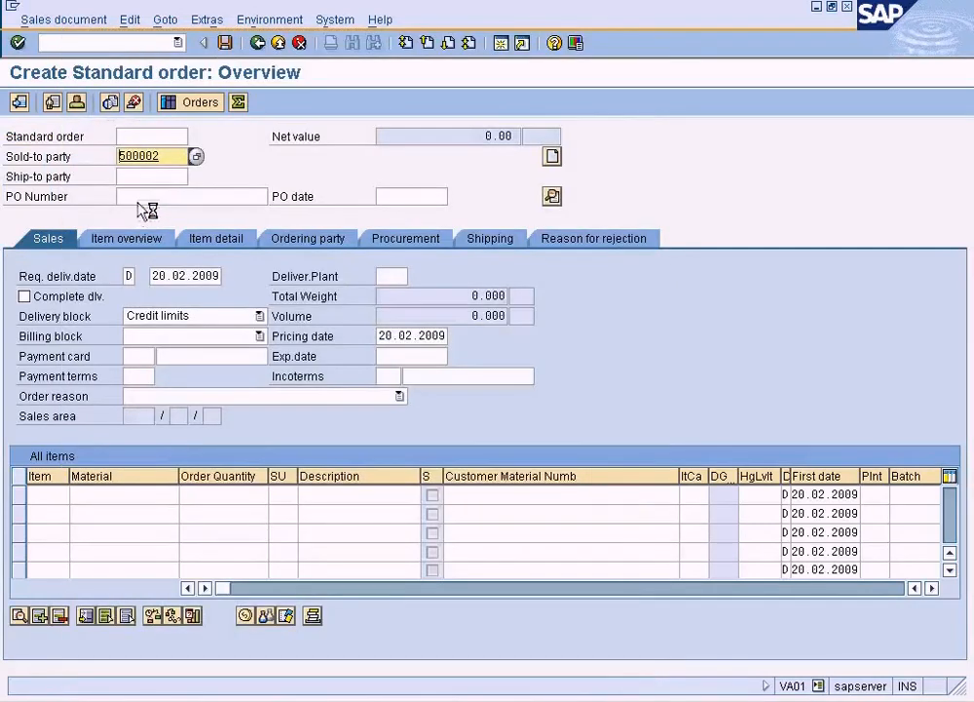
Enter material 1247 with order quantity 5 and choose the sales area New York / Retail / Laptop
{"action": "left_click", "coordinate": [92, 499]}
{"action": "type", "text": "1247"}
{"action": "left_click", "coordinate": [234, 500]}
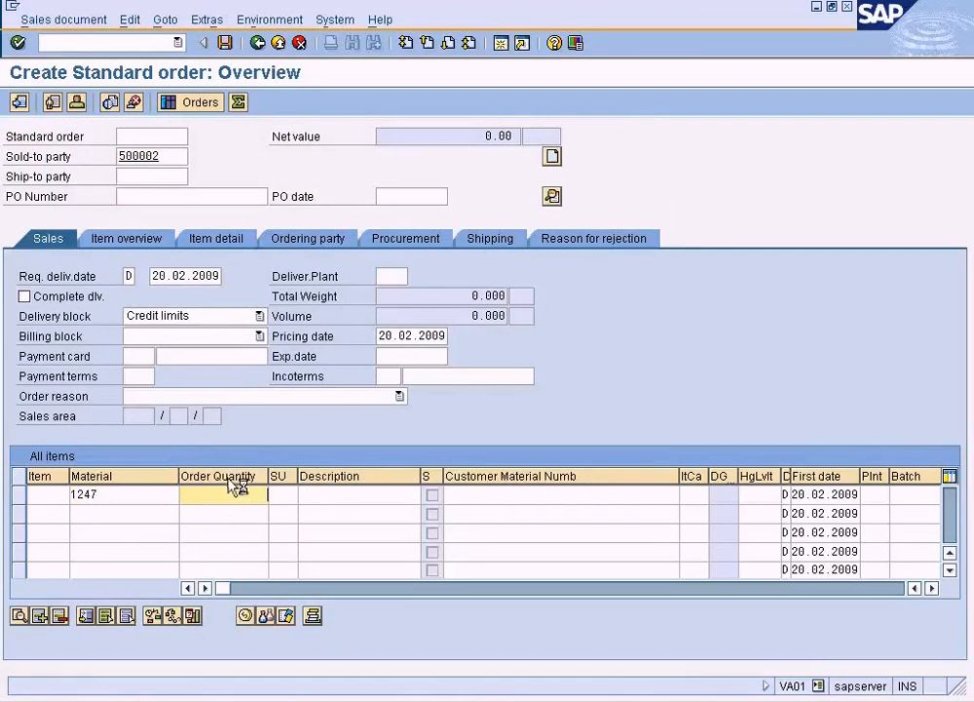
{"action": "type", "text": "2"}
{"action": "key", "text": "BackSpace"}
{"action": "type", "text": "5"}
{"action": "left_click", "coordinate": [874, 494]}
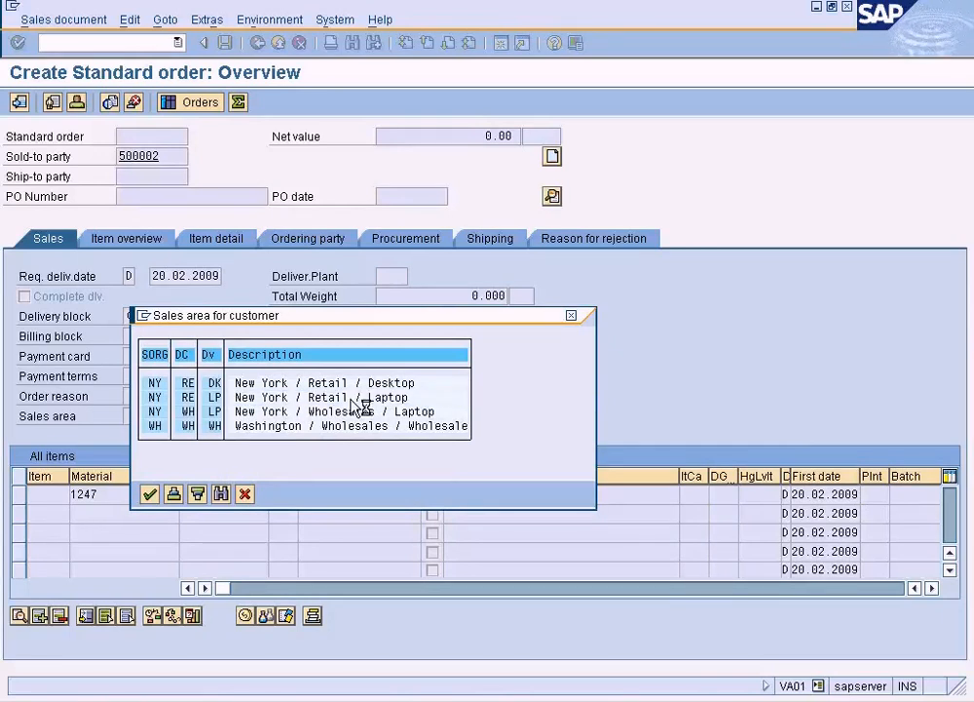
{"action": "double_click", "coordinate": [352, 398]}
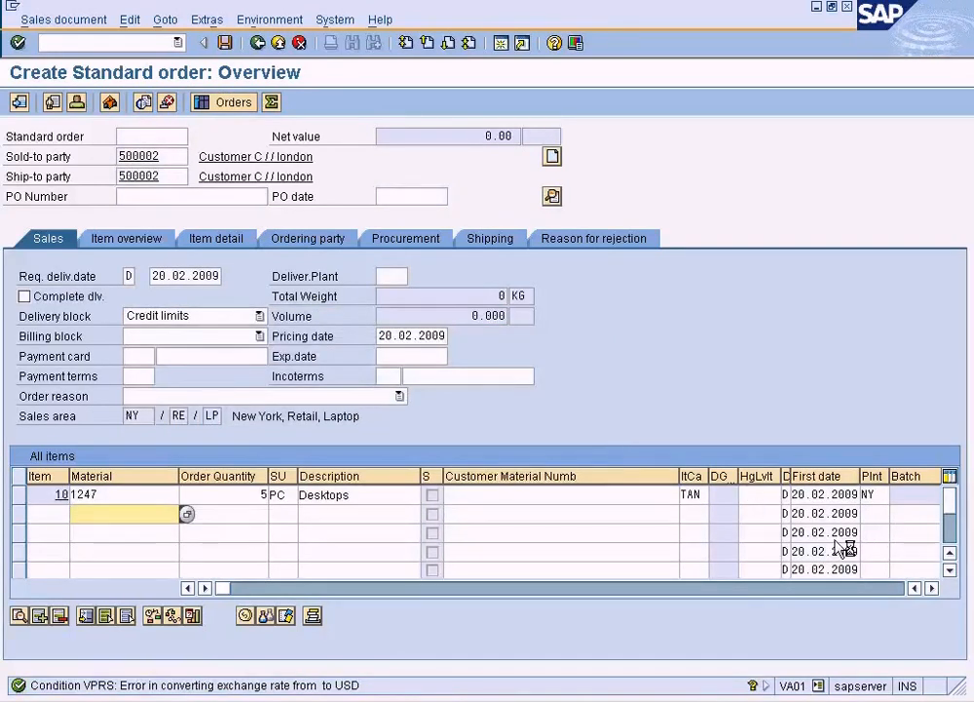
Set item 10's plant to DALL and try to save the order
{"action": "left_click", "coordinate": [882, 496]}
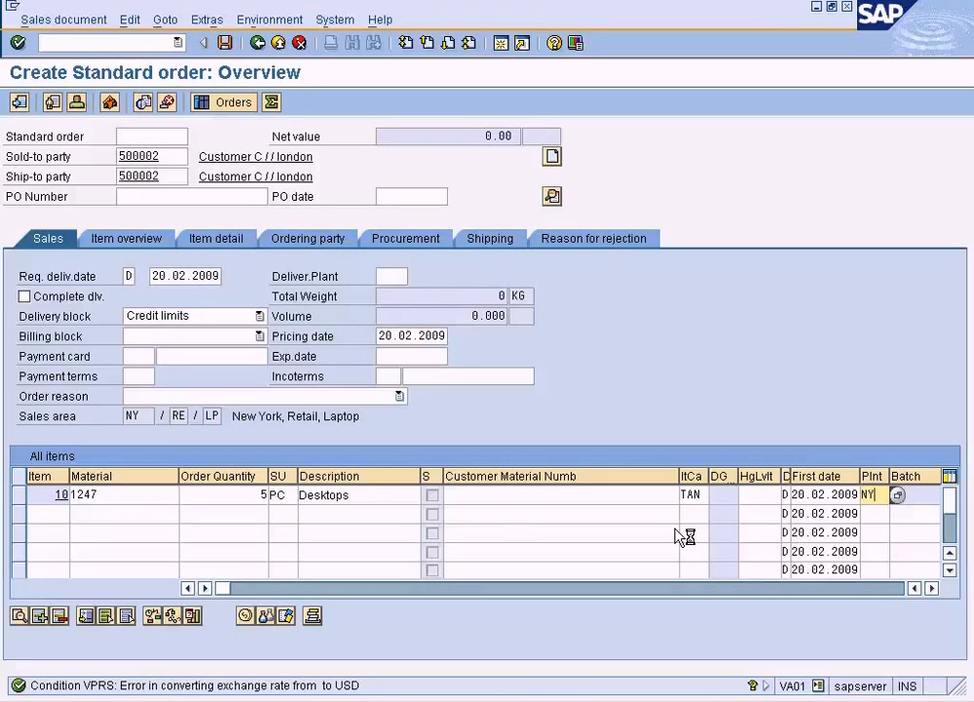
{"action": "left_click_drag", "start_coordinate": [885, 490], "coordinate": [847, 494]}
{"action": "left_click", "coordinate": [225, 43]}
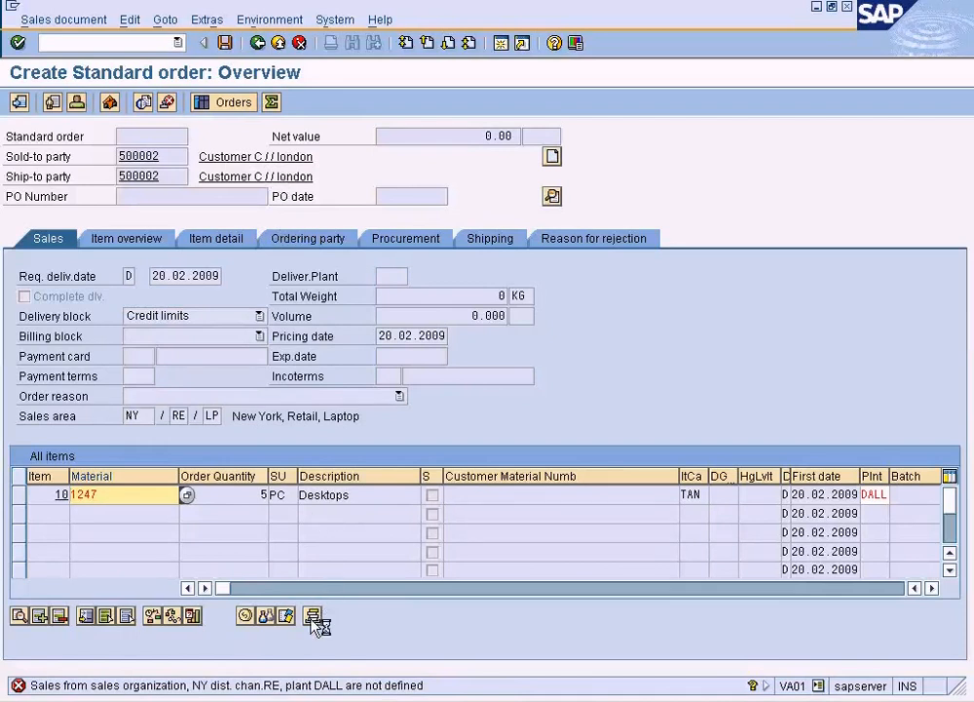
{"action": "left_click", "coordinate": [283, 700]}
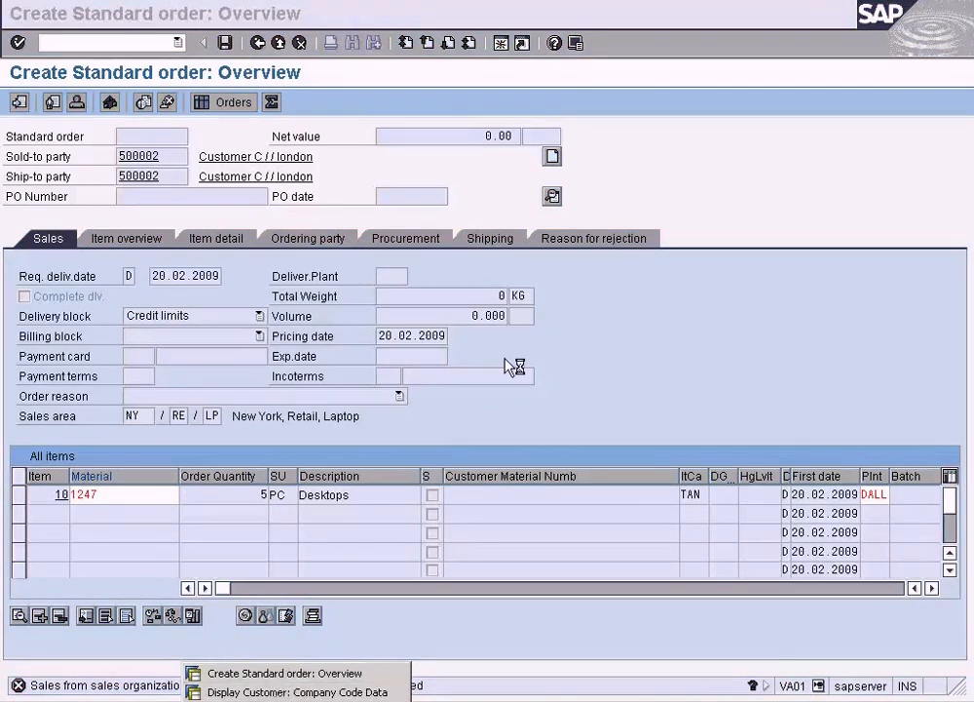
{"action": "left_click", "coordinate": [511, 367]}
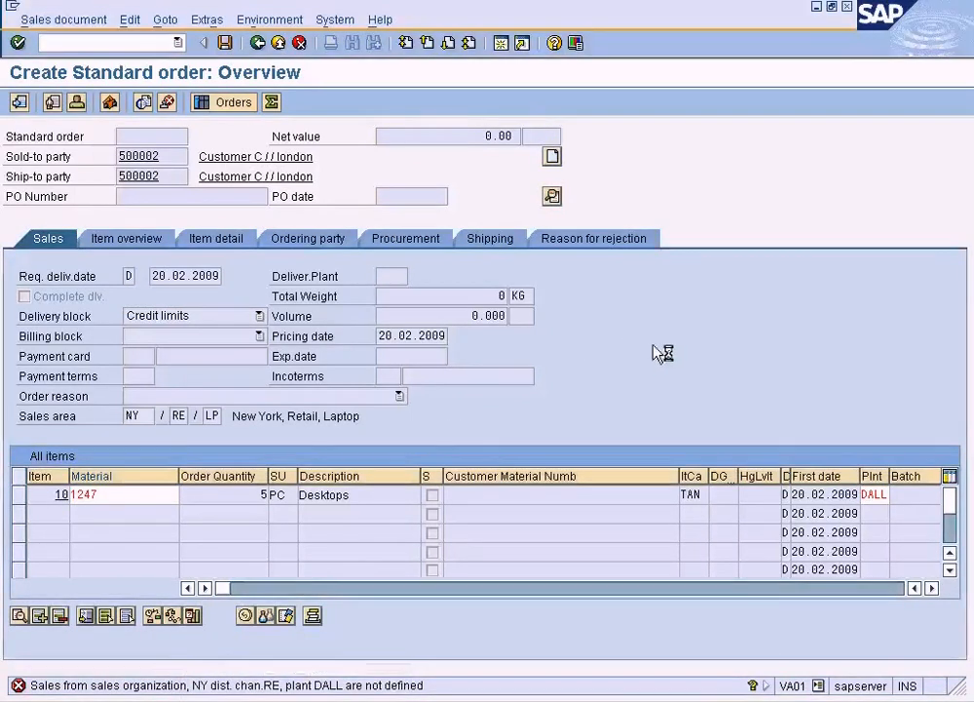
Read the long text of the sales organization and plant error, and close it
{"action": "double_click", "coordinate": [307, 687]}
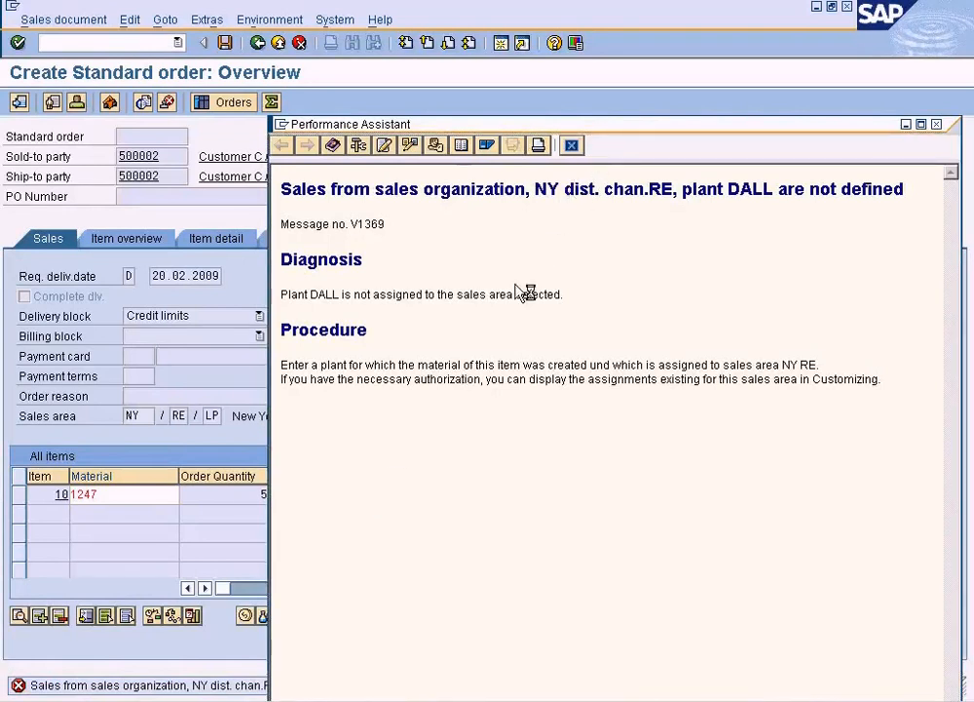
{"action": "left_click", "coordinate": [571, 145]}
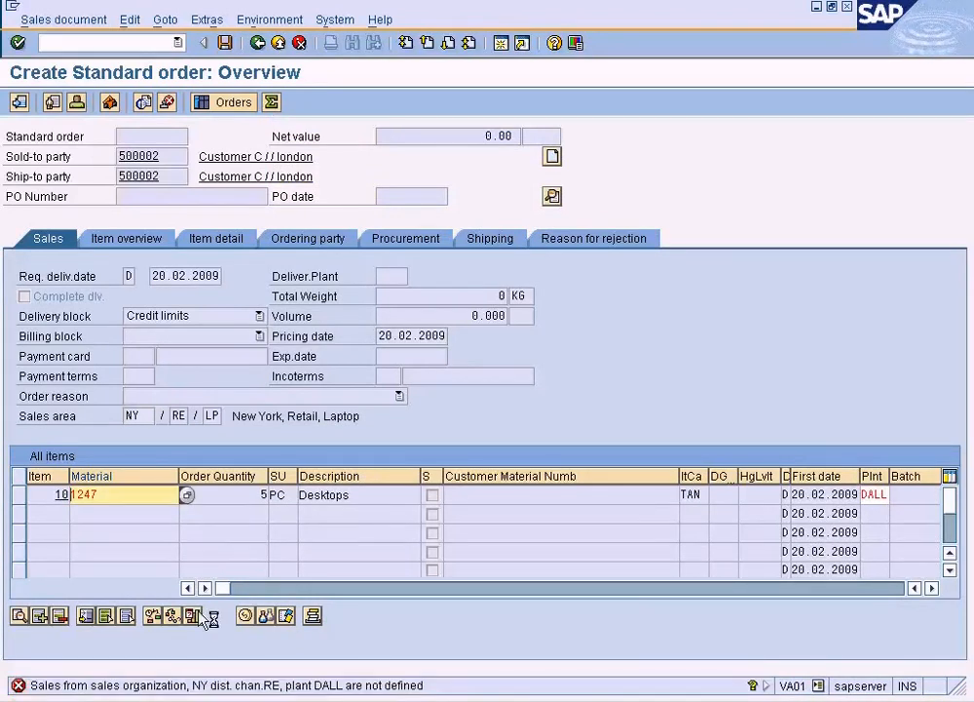
{"action": "left_click", "coordinate": [272, 700]}
{"action": "left_click", "coordinate": [674, 320]}
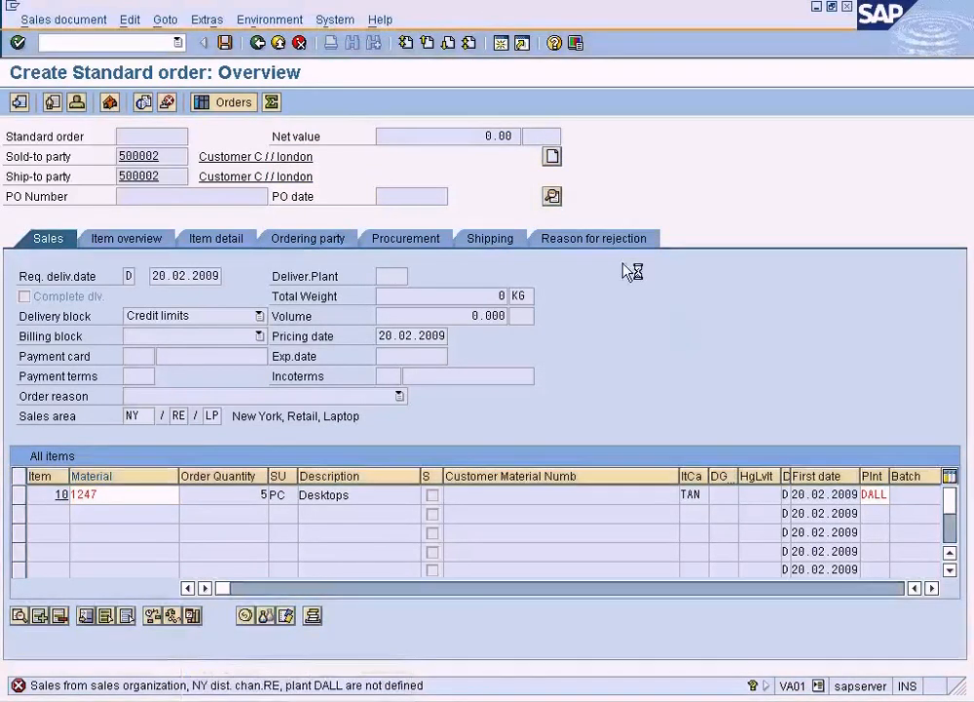
Open the customizing guide in a new session and start Set up sales area in the Sales and Distribution assignments of the enterprise structure
{"action": "left_click", "coordinate": [501, 43]}
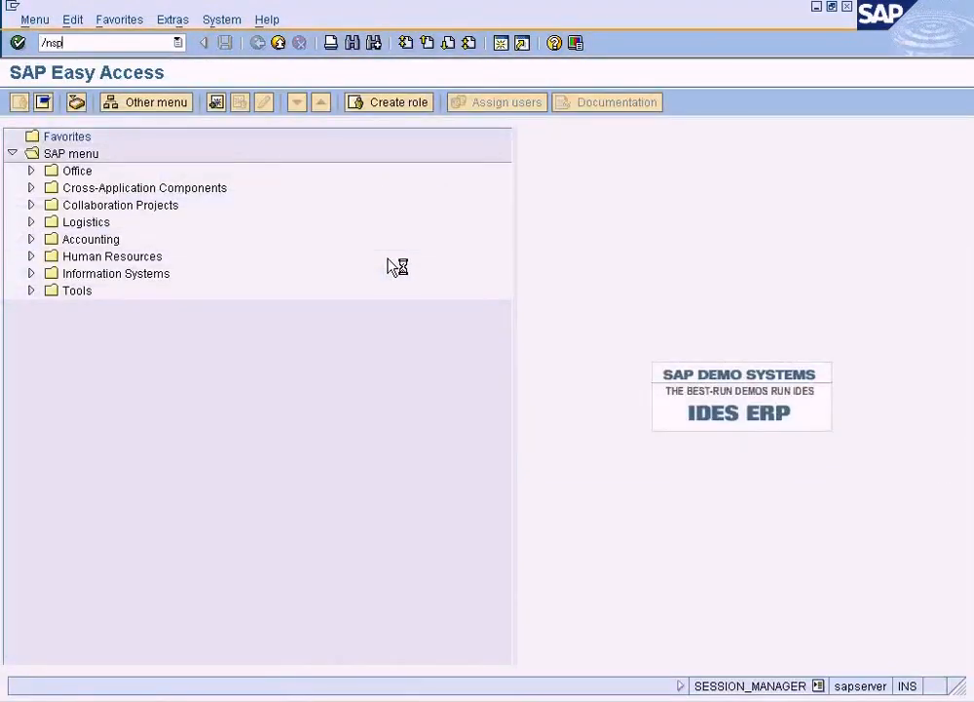
{"action": "left_click", "coordinate": [126, 103]}
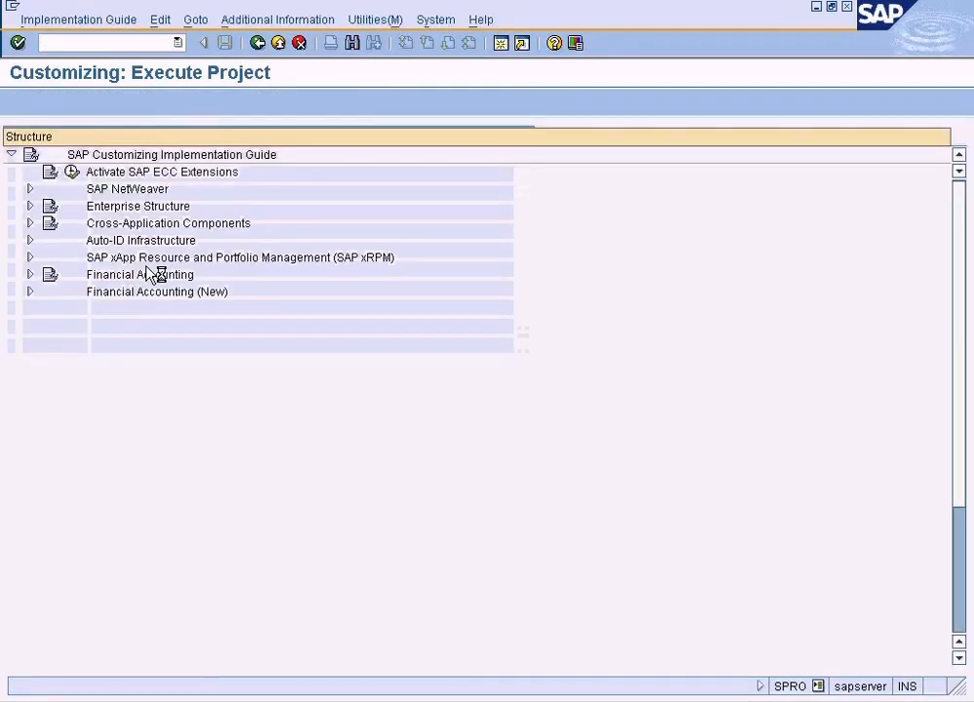
{"action": "left_click", "coordinate": [32, 205]}
{"action": "left_click", "coordinate": [49, 256]}
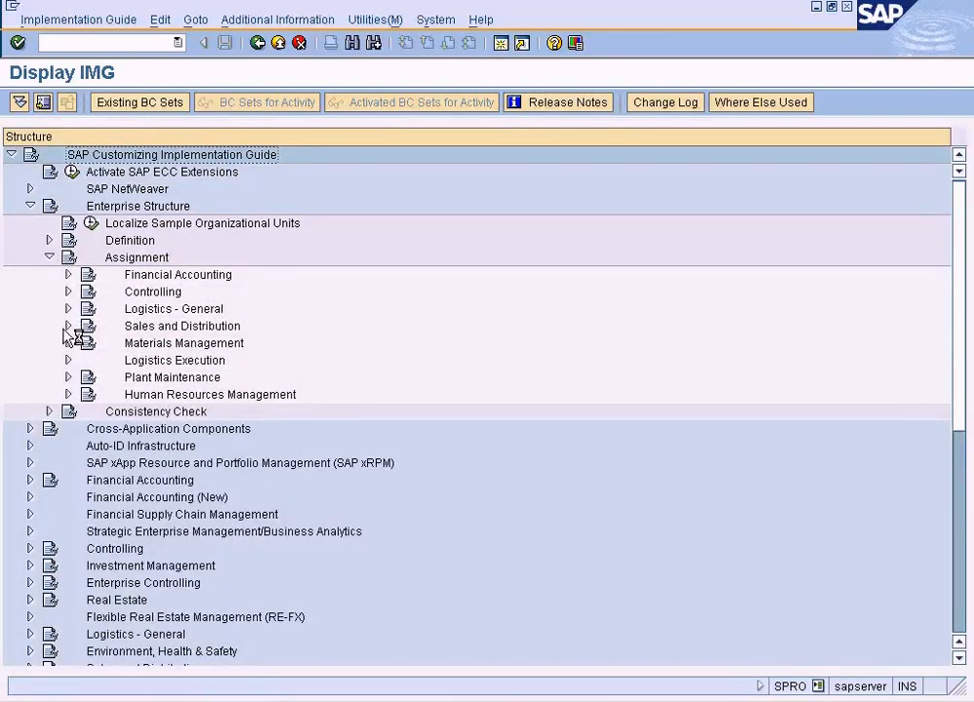
{"action": "left_click", "coordinate": [68, 326]}
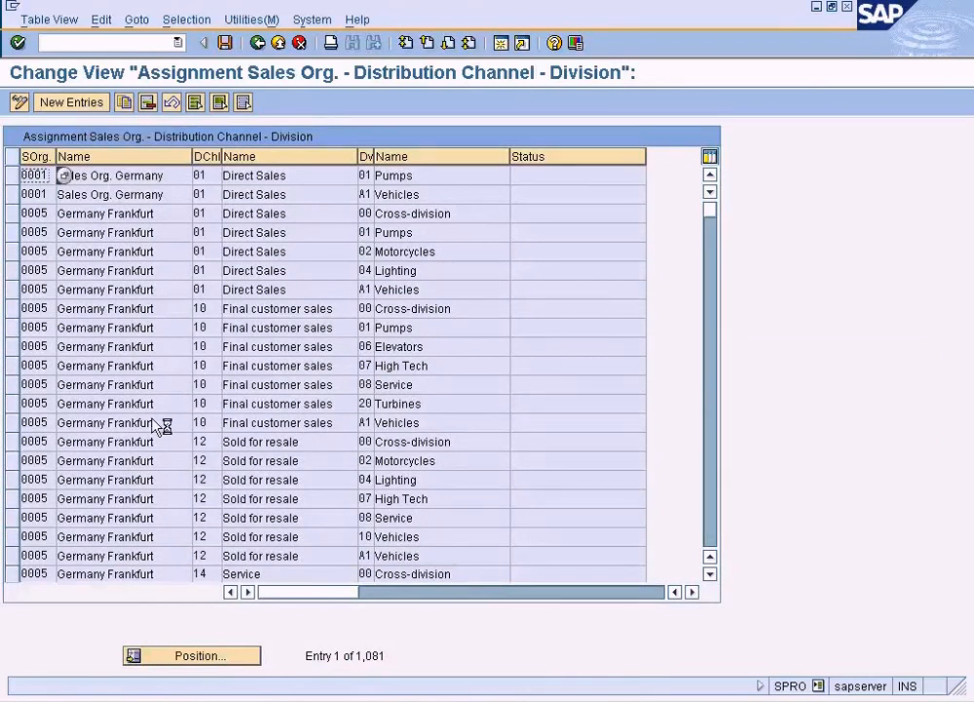
Position the sales area table on NY, check its distribution channels and divisions, and return to the customizing guide
{"action": "left_click", "coordinate": [197, 658]}
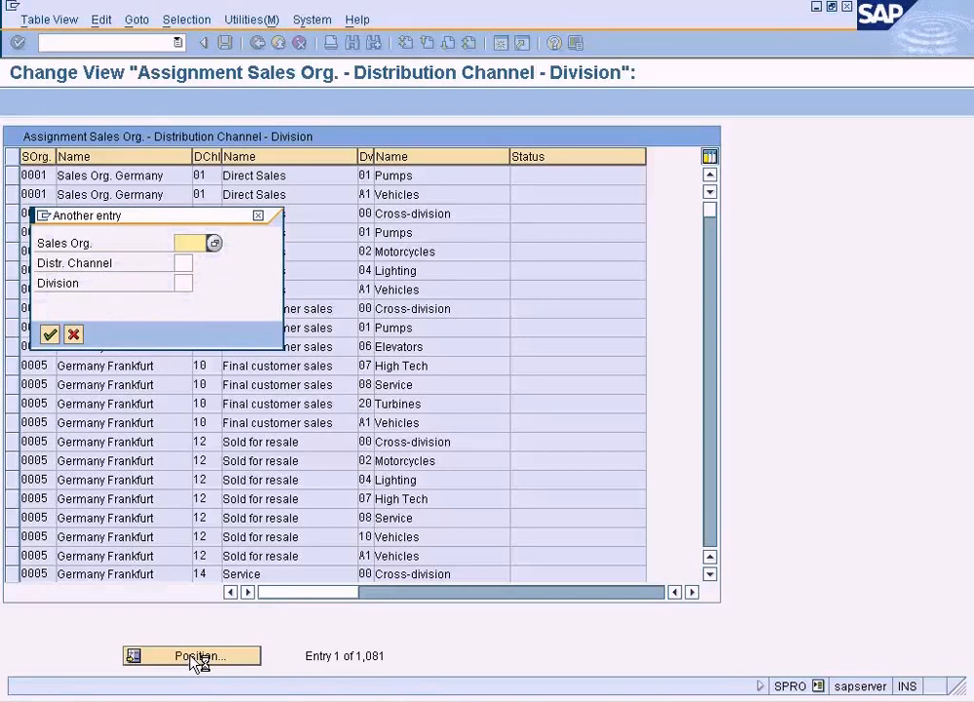
{"action": "type", "text": "ny"}
{"action": "key", "text": "Return"}
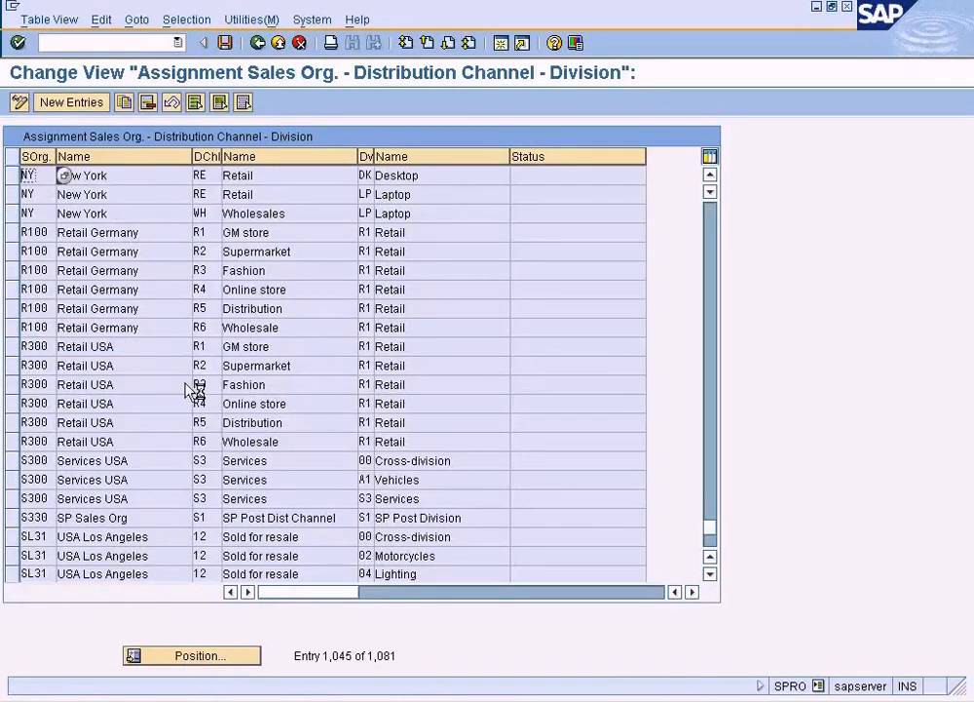
{"action": "left_click", "coordinate": [260, 44]}
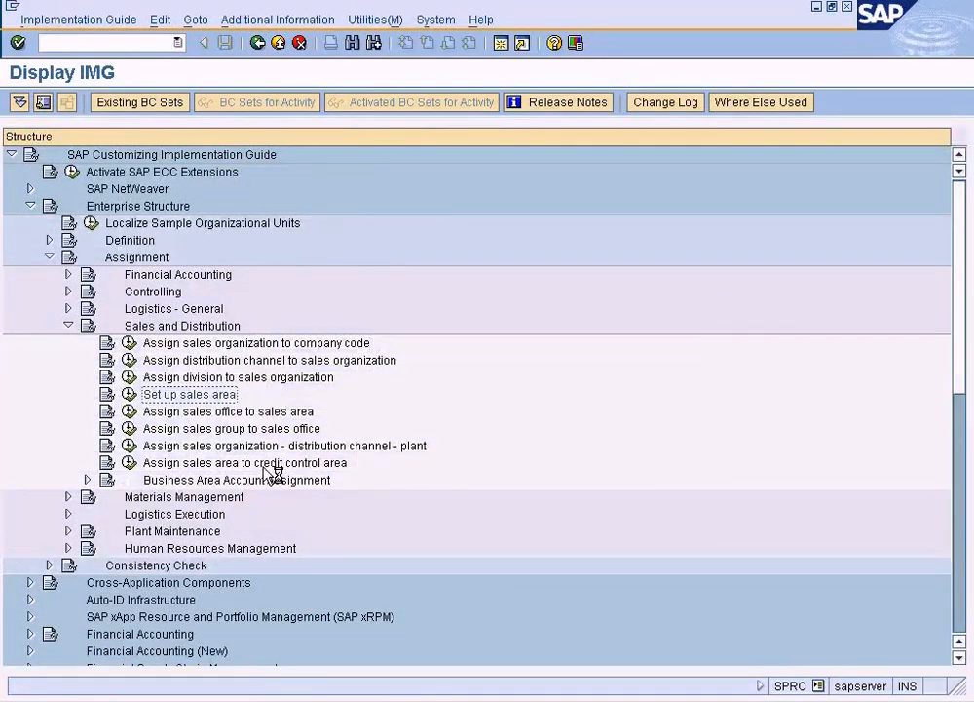
Open the sales organization, distribution channel and plant assignment again and locate the entry for sales organization NY
{"action": "left_click", "coordinate": [276, 446]}
{"action": "left_click", "coordinate": [130, 447]}
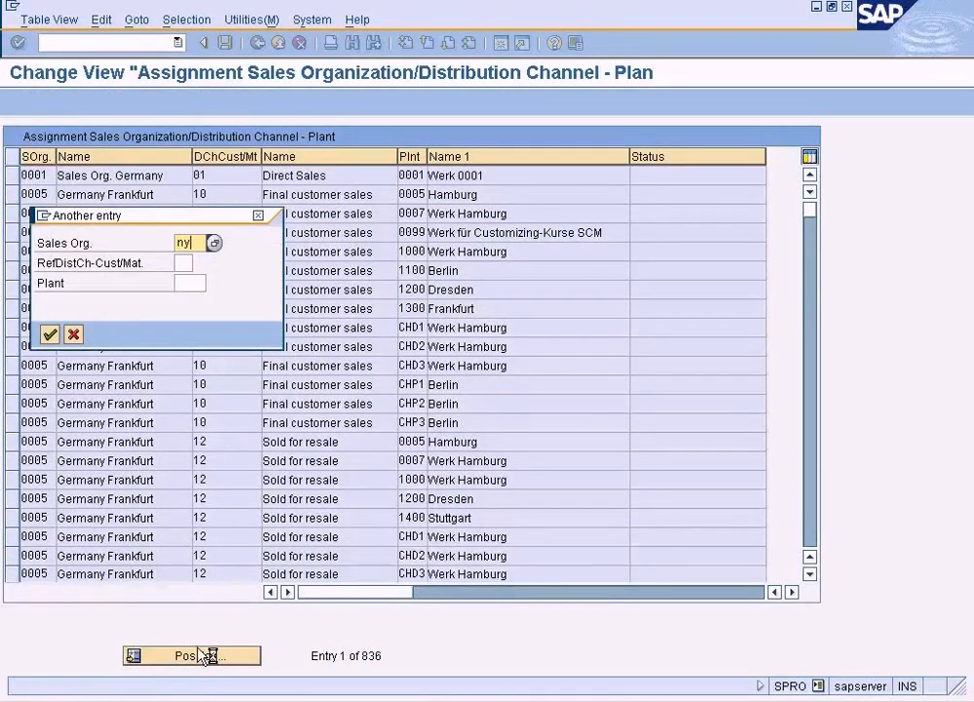
{"action": "key", "text": "Return"}
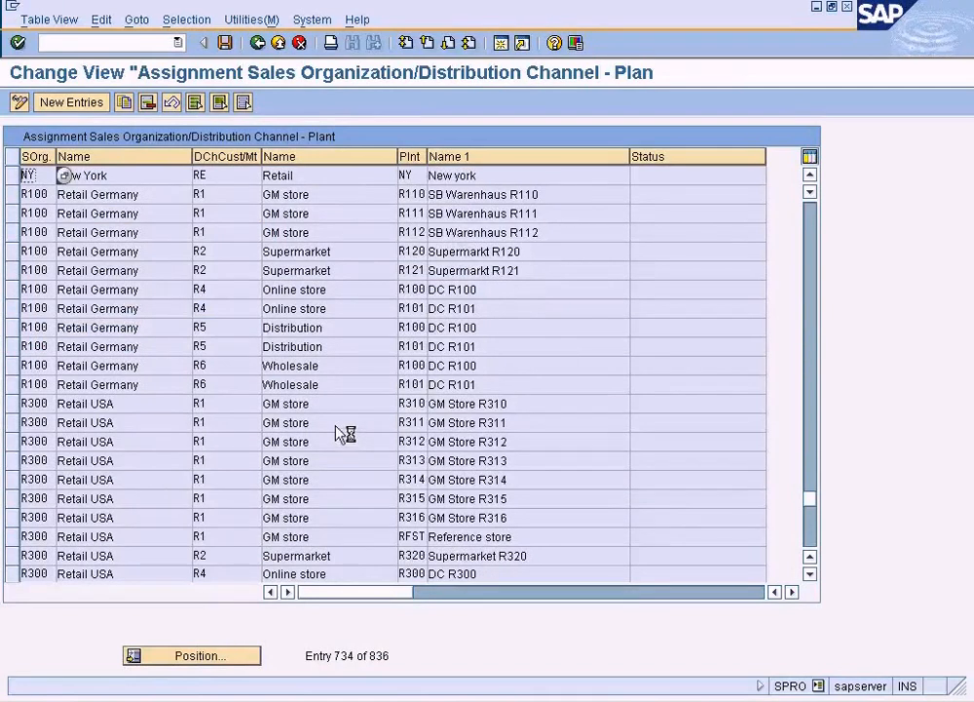
{"action": "left_click", "coordinate": [809, 174]}
{"action": "left_click", "coordinate": [146, 198]}
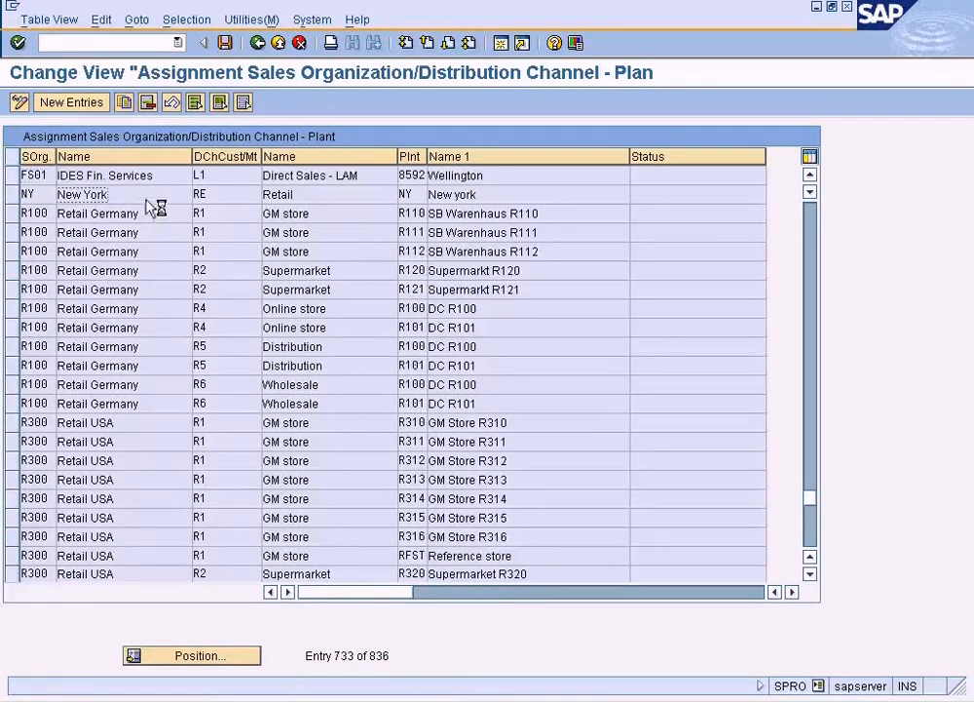
Position the table on sales organization NY, copy its distribution channel RE entry for plant DALL, save it and return to the customizing guide
{"action": "left_click", "coordinate": [211, 655]}
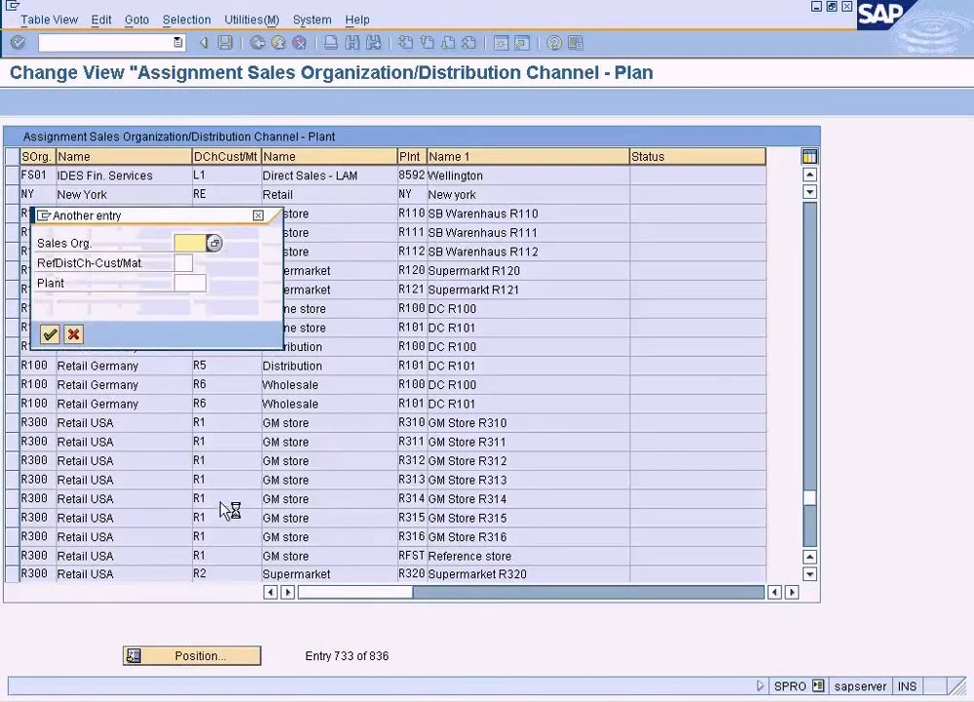
{"action": "type", "text": "ny"}
{"action": "key", "text": "Tab"}
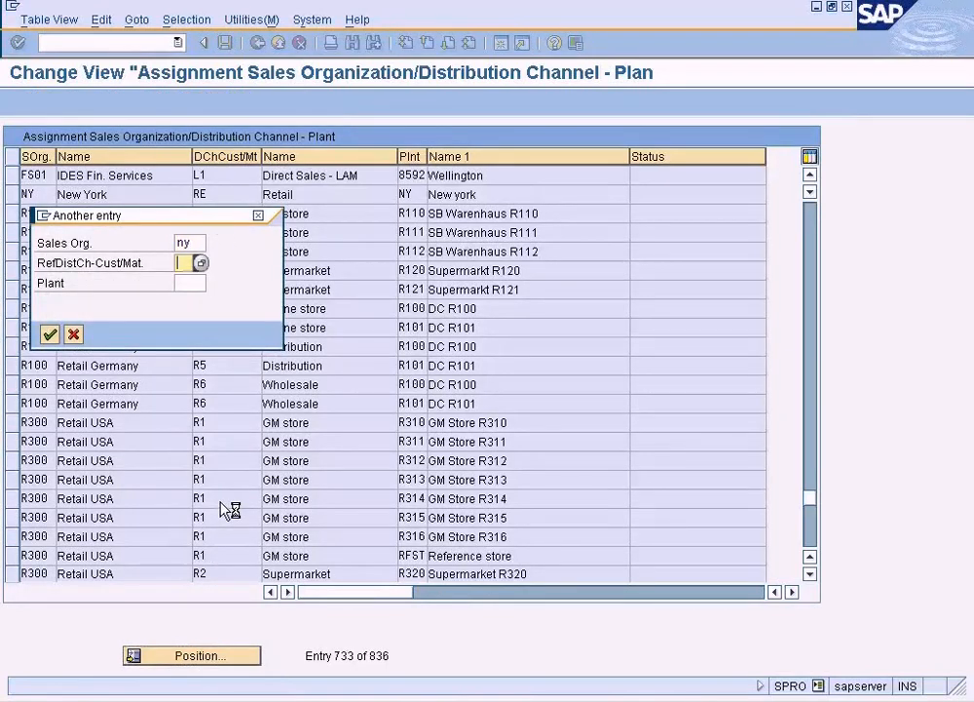
{"action": "key", "text": "Tab"}
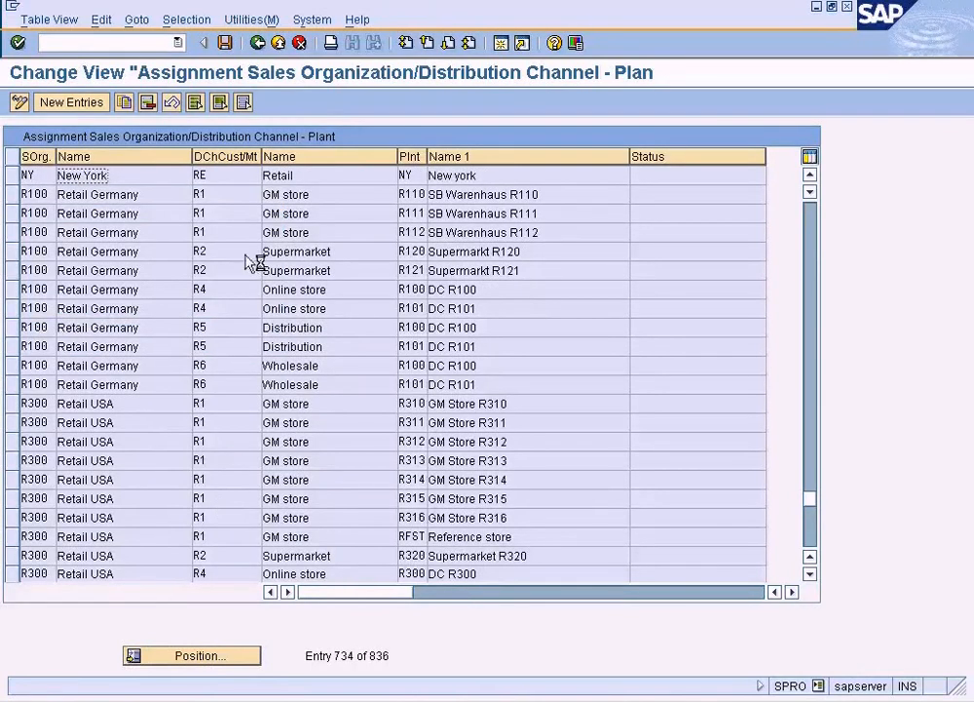
{"action": "left_click", "coordinate": [12, 175]}
{"action": "left_click", "coordinate": [128, 101]}
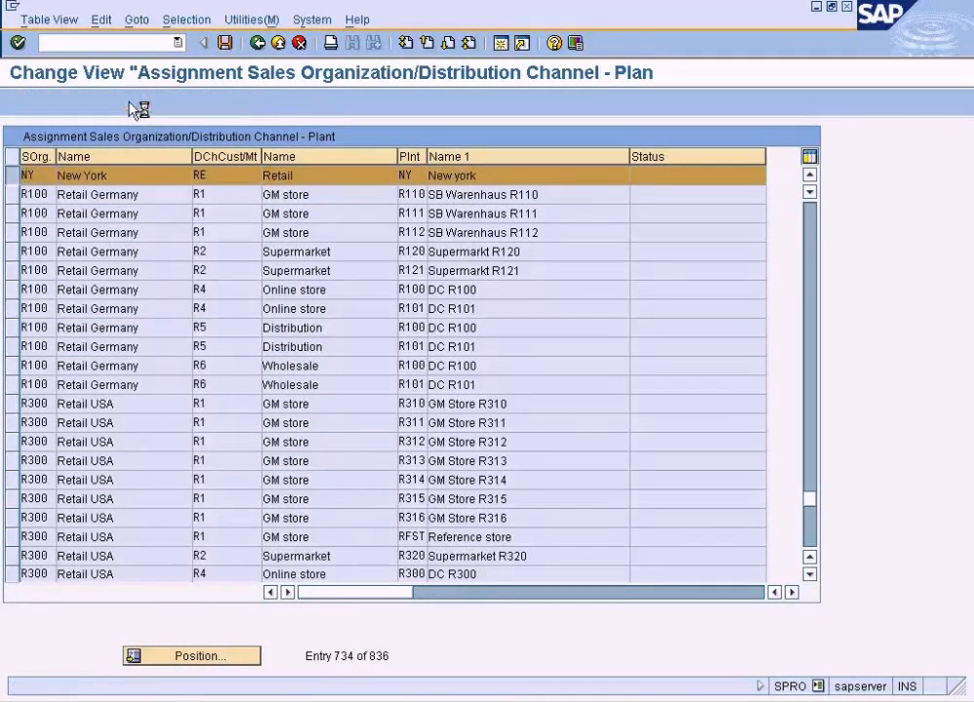
{"action": "left_click", "coordinate": [397, 177]}
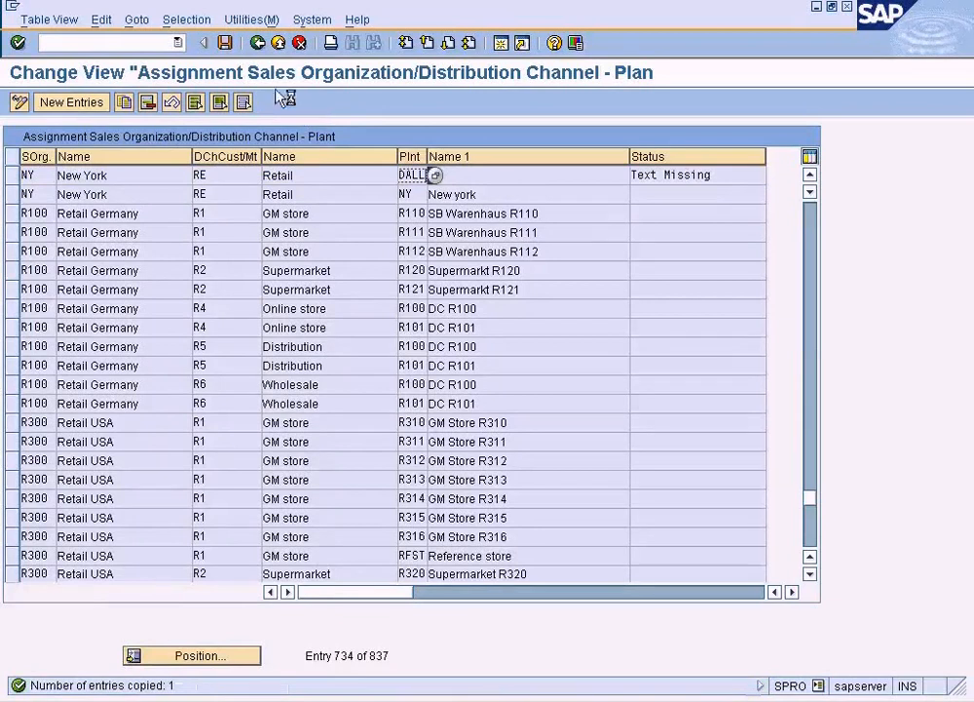
{"action": "left_click", "coordinate": [225, 43]}
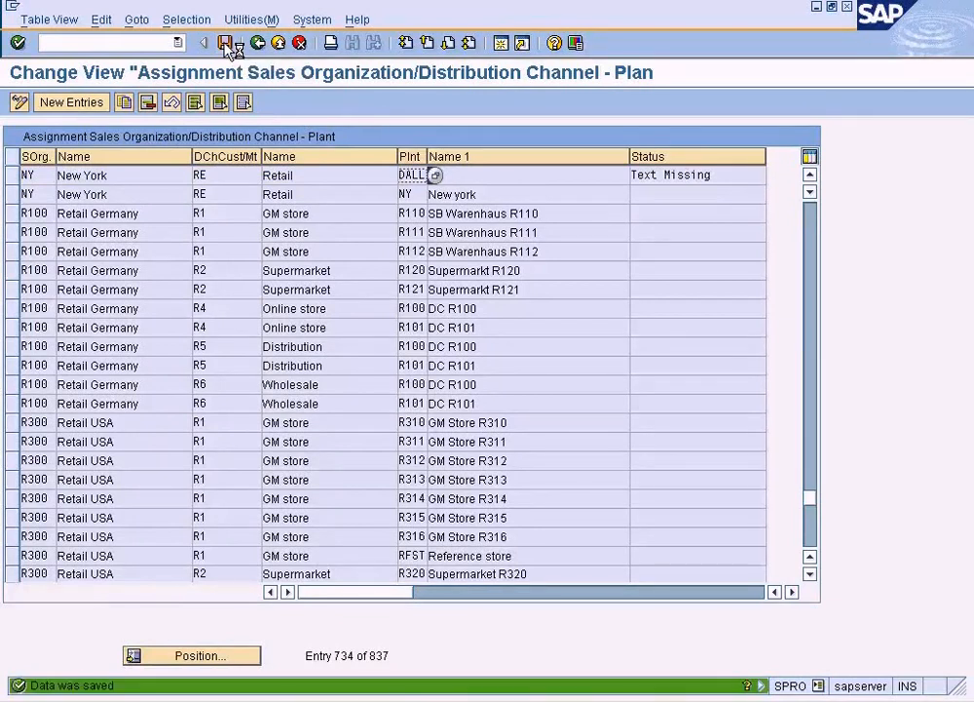
{"action": "left_click", "coordinate": [225, 43]}
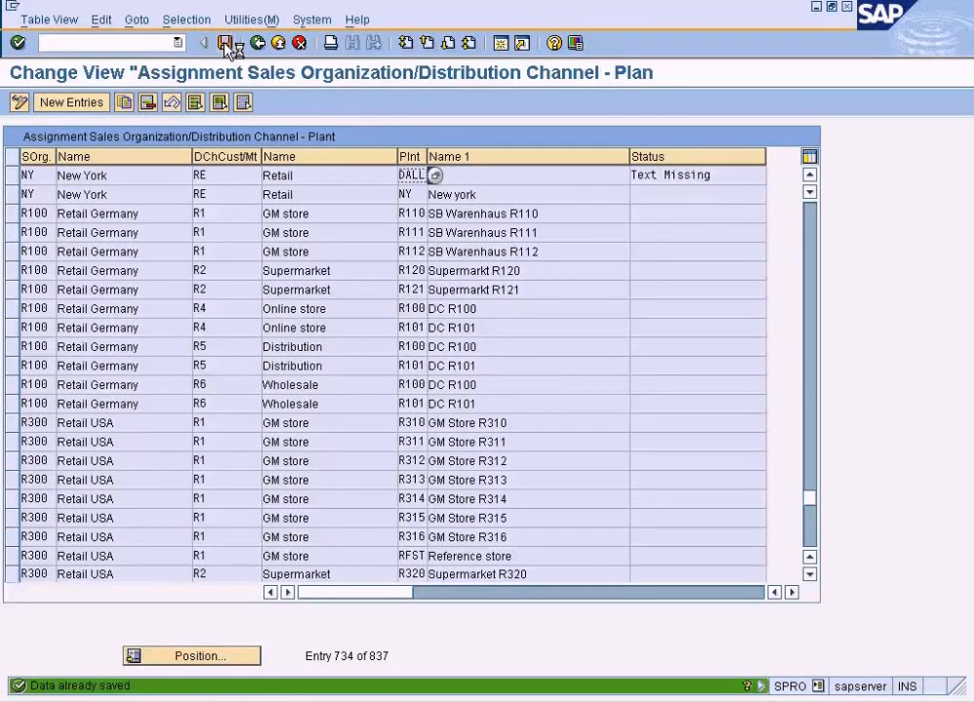
{"action": "left_click", "coordinate": [278, 42]}
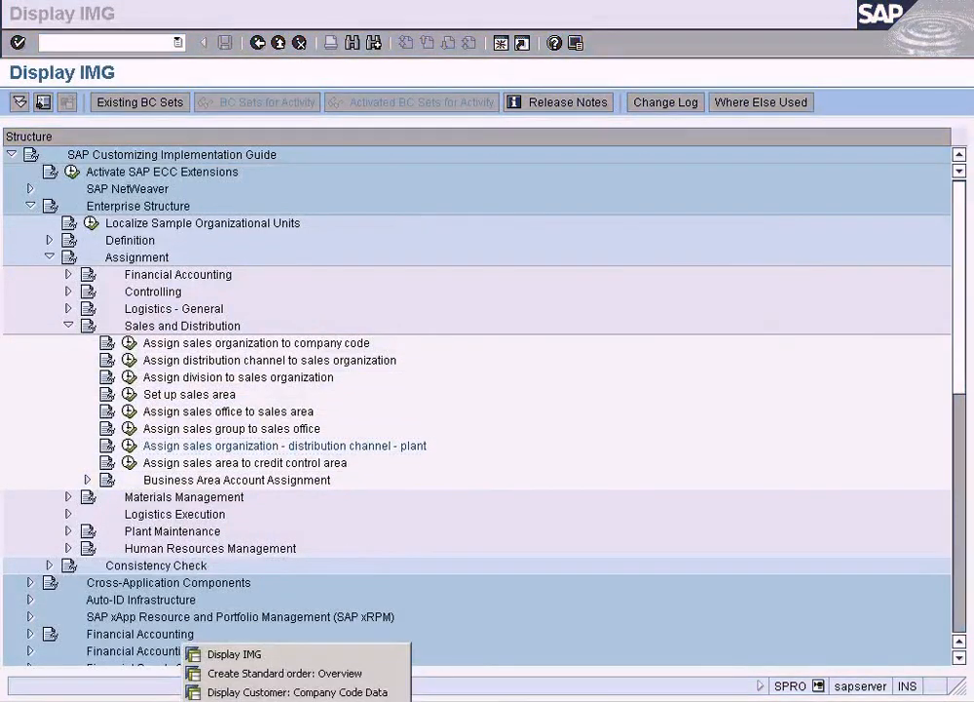
Switch to the open standard order, try to save it, read the long text of the checking group message, and dismiss the message
{"action": "left_click", "coordinate": [275, 670]}
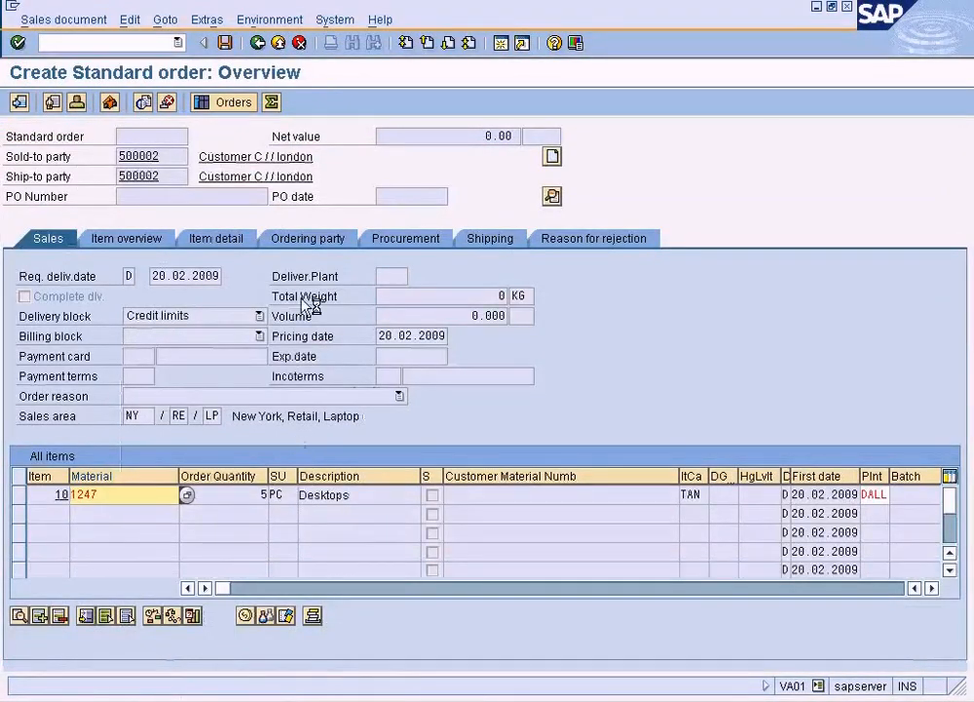
{"action": "left_click", "coordinate": [225, 43]}
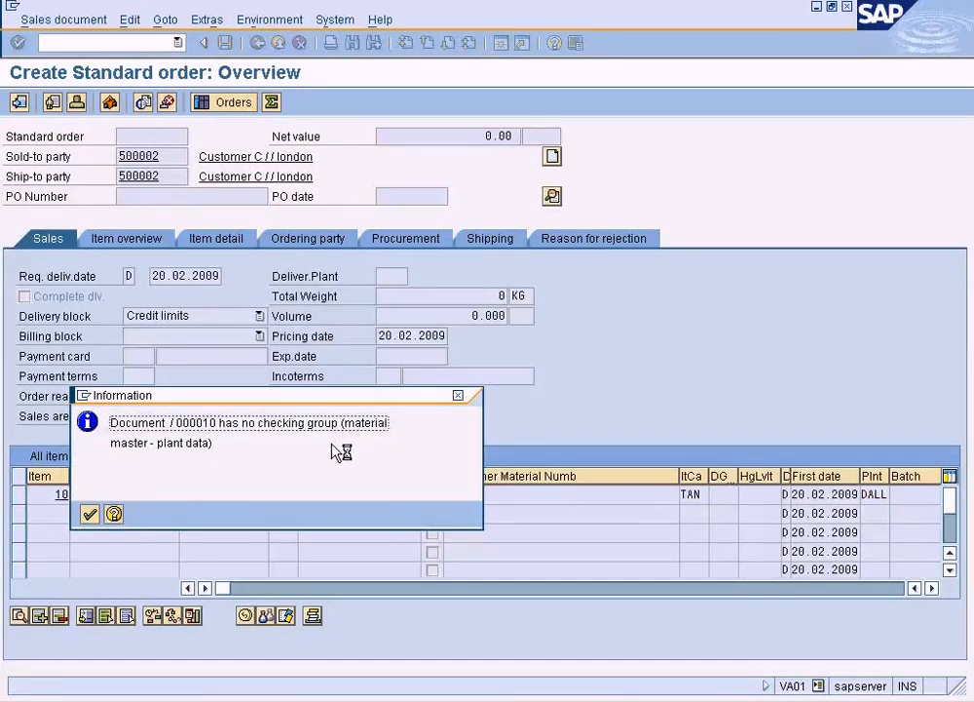
{"action": "left_click", "coordinate": [117, 514]}
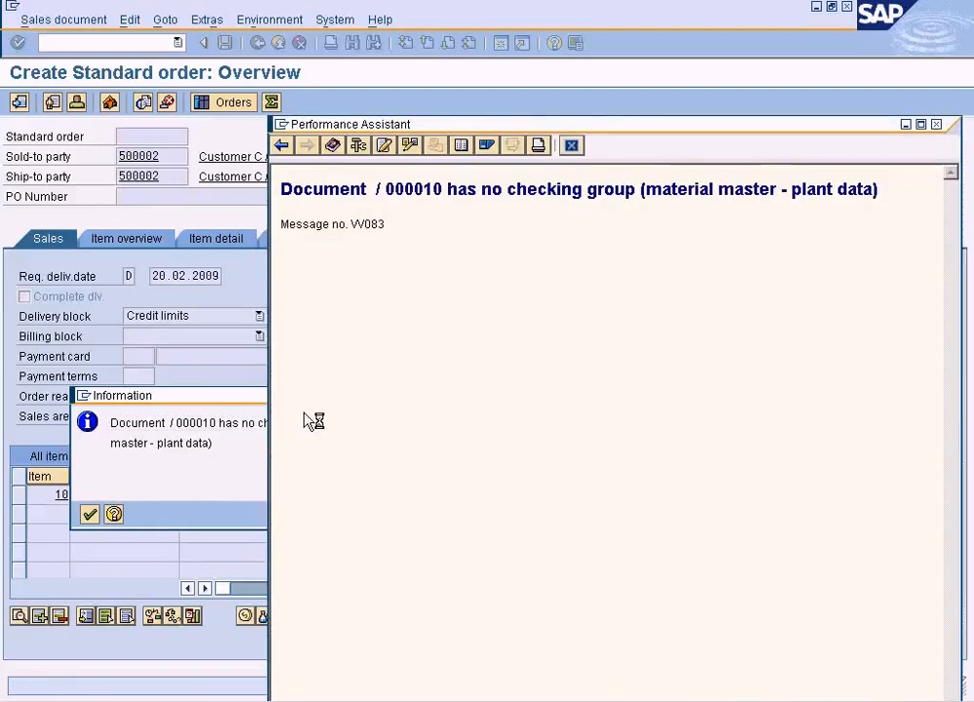
{"action": "left_click", "coordinate": [573, 146]}
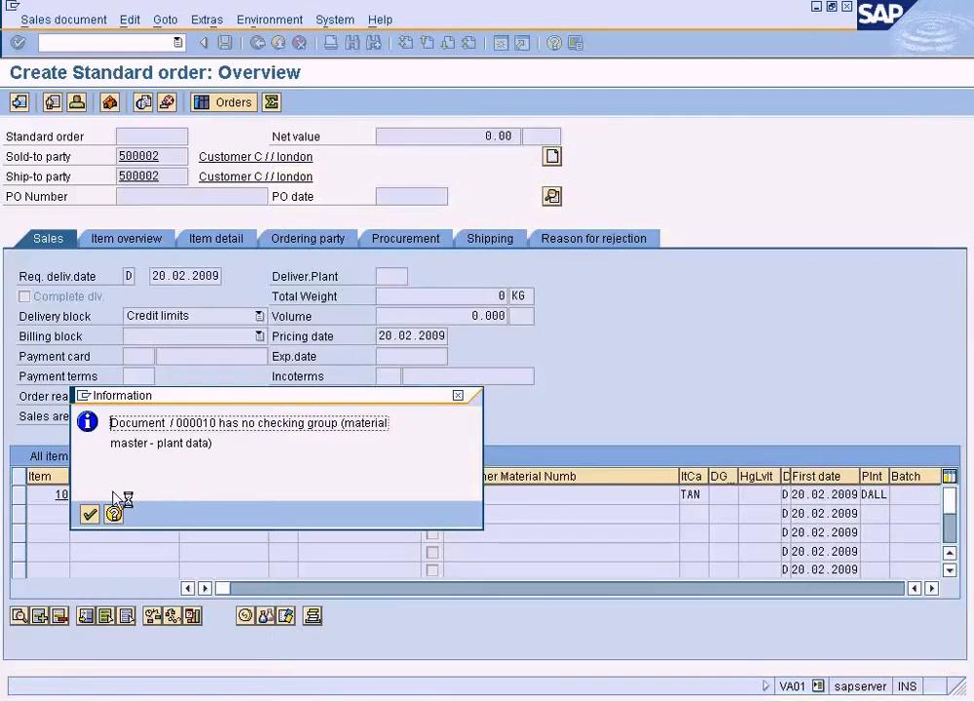
{"action": "key", "text": "Return"}
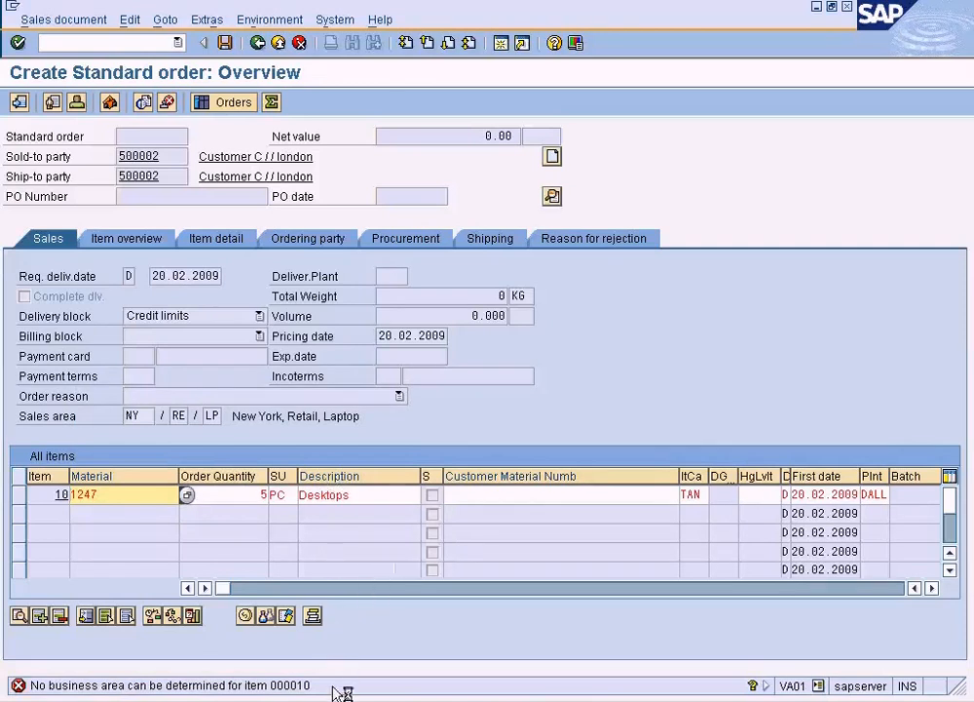
Return to the customizing guide and start Edit Company Code Data under the enterprise structure's Financial Accounting definitions
{"action": "left_click", "coordinate": [277, 651]}
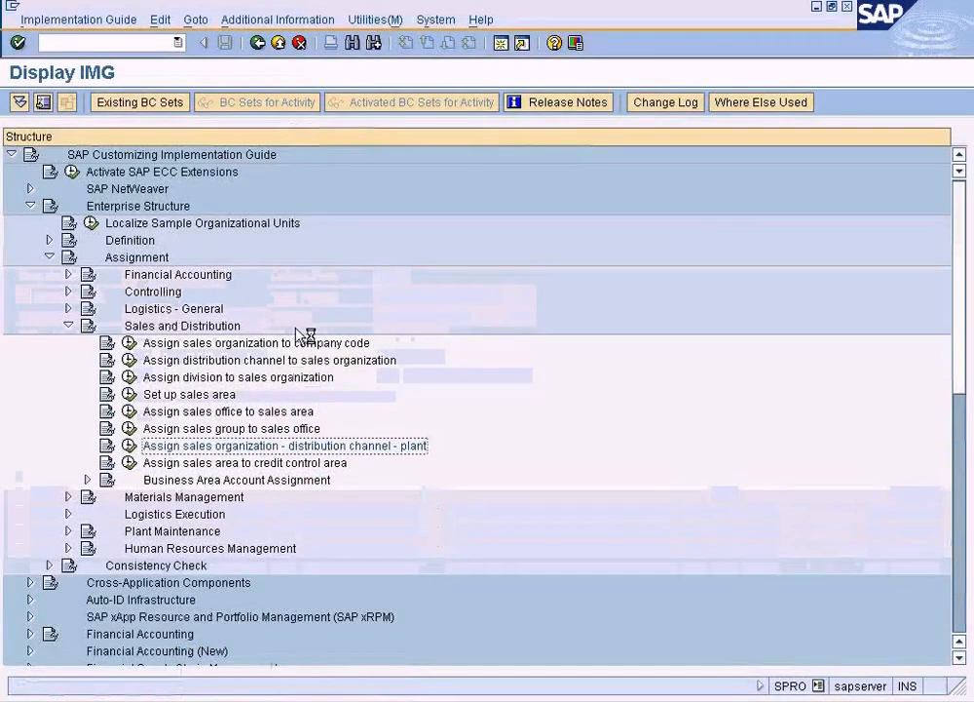
{"action": "left_click", "coordinate": [68, 325]}
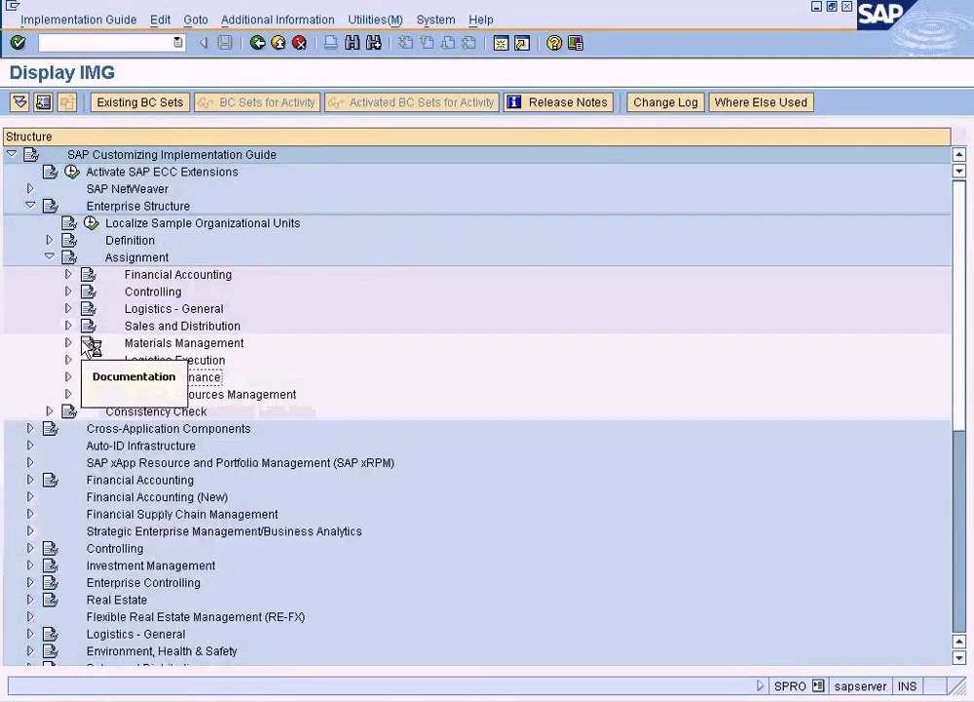
{"action": "left_click", "coordinate": [49, 240]}
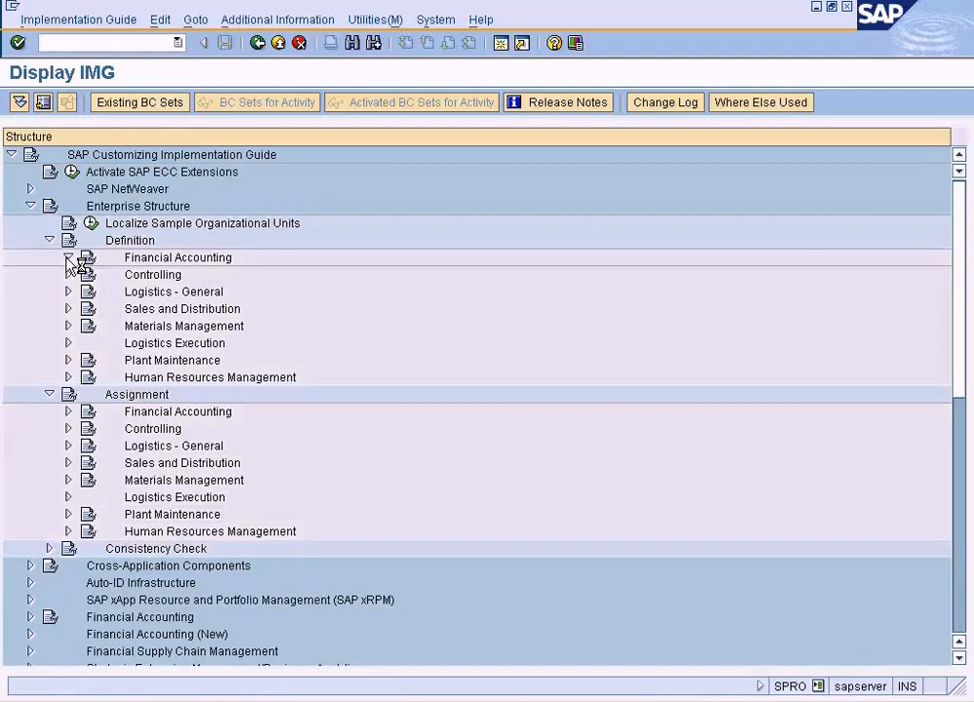
{"action": "left_click", "coordinate": [68, 257]}
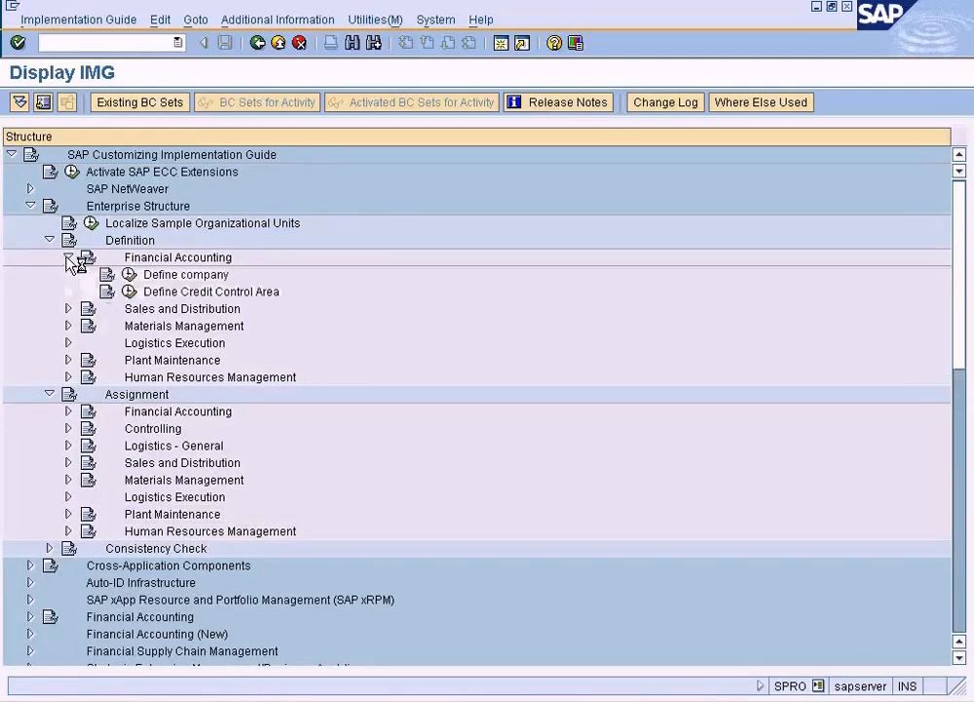
{"action": "left_click", "coordinate": [30, 206]}
{"action": "left_click", "coordinate": [30, 206]}
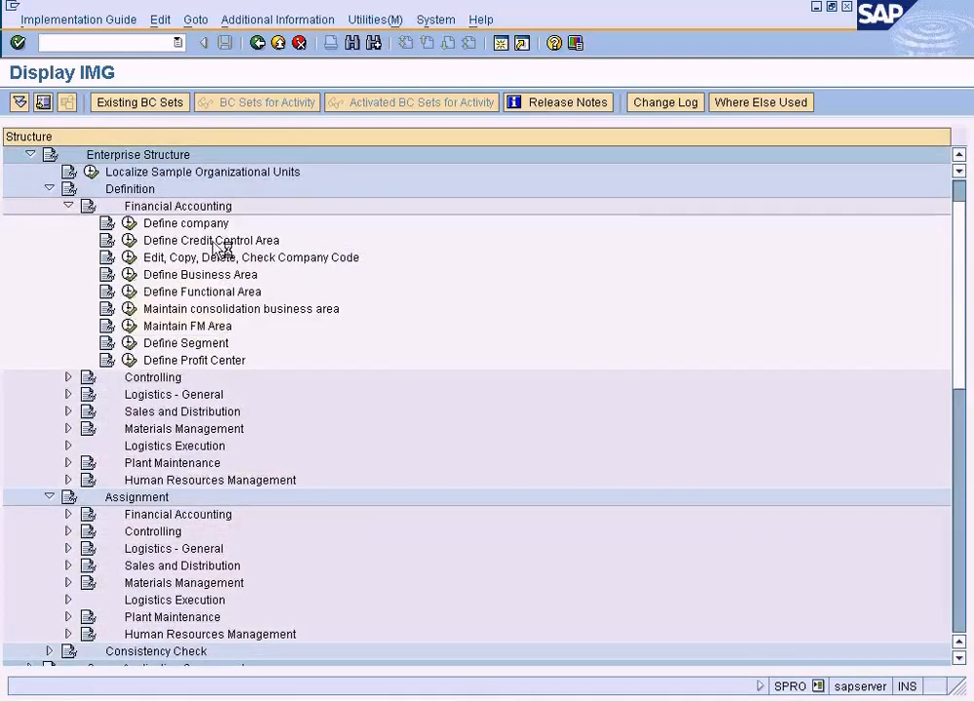
{"action": "left_click", "coordinate": [960, 155]}
{"action": "left_click", "coordinate": [960, 155]}
{"action": "left_click", "coordinate": [959, 155]}
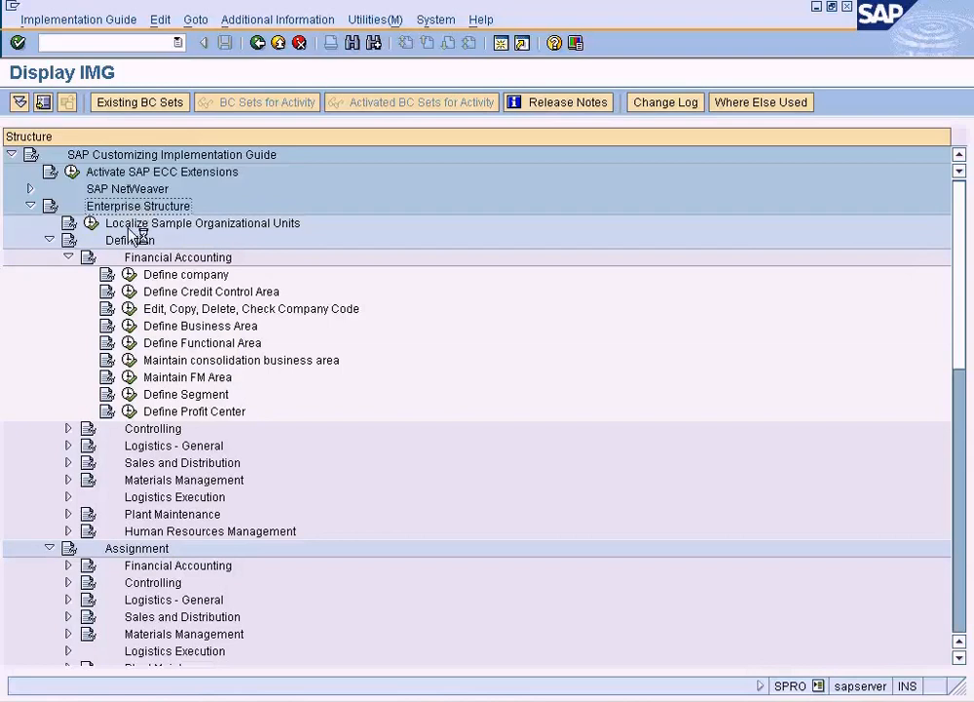
{"action": "left_click", "coordinate": [136, 259]}
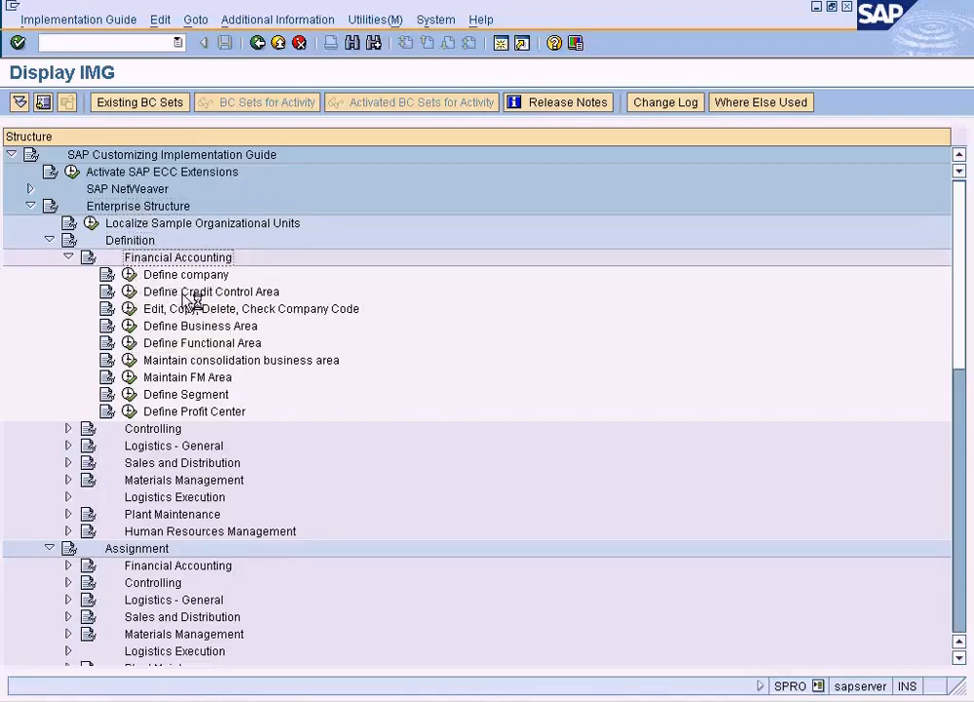
{"action": "left_click", "coordinate": [154, 310]}
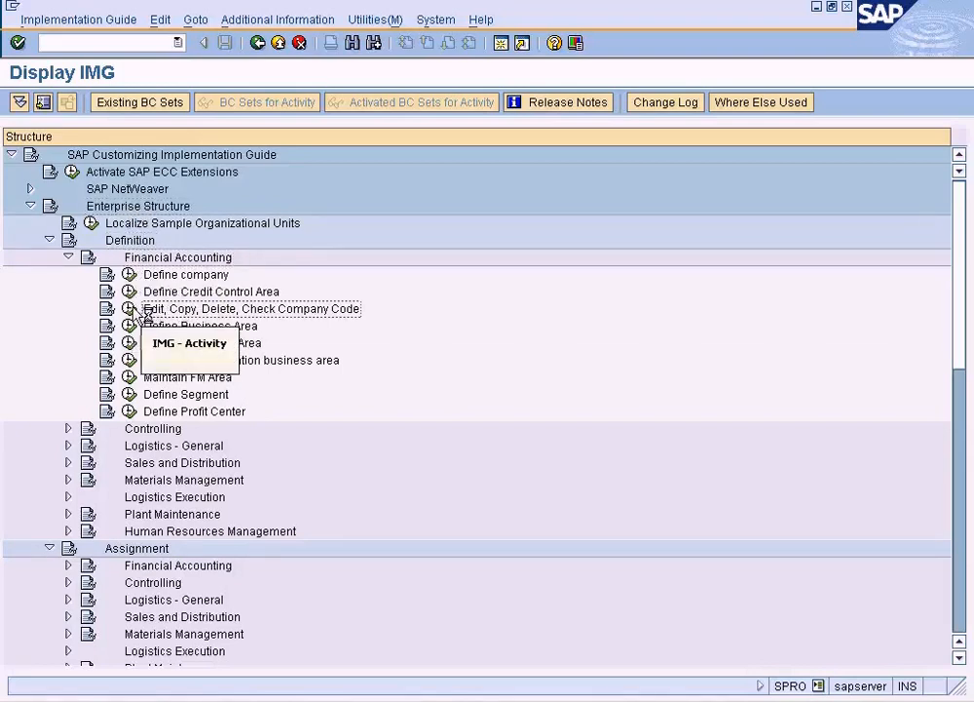
{"action": "left_click", "coordinate": [131, 309]}
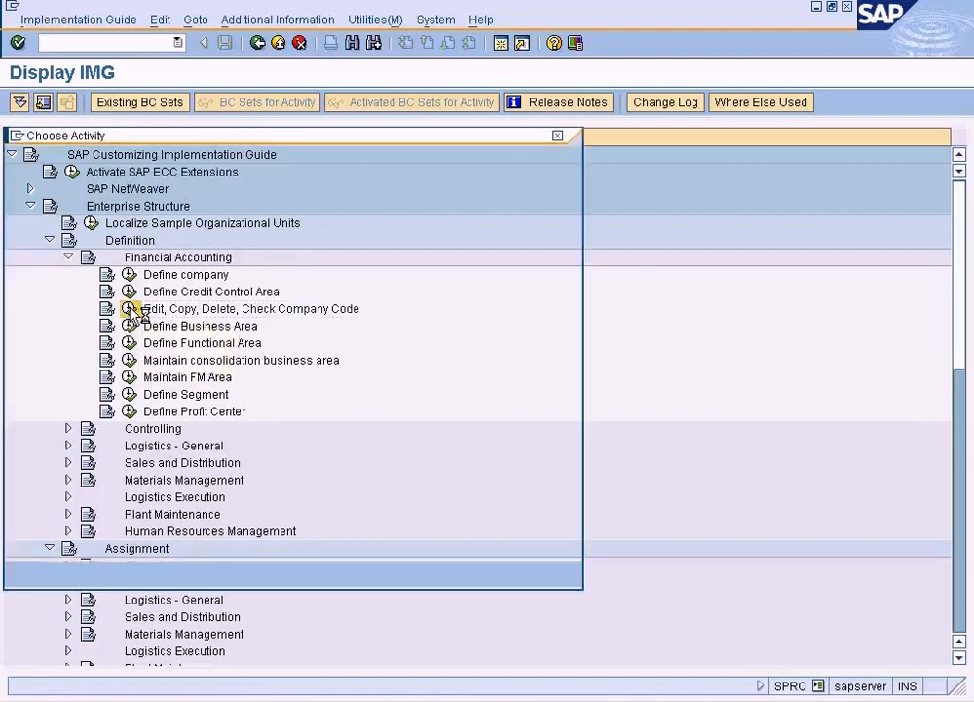
{"action": "left_click", "coordinate": [181, 223]}
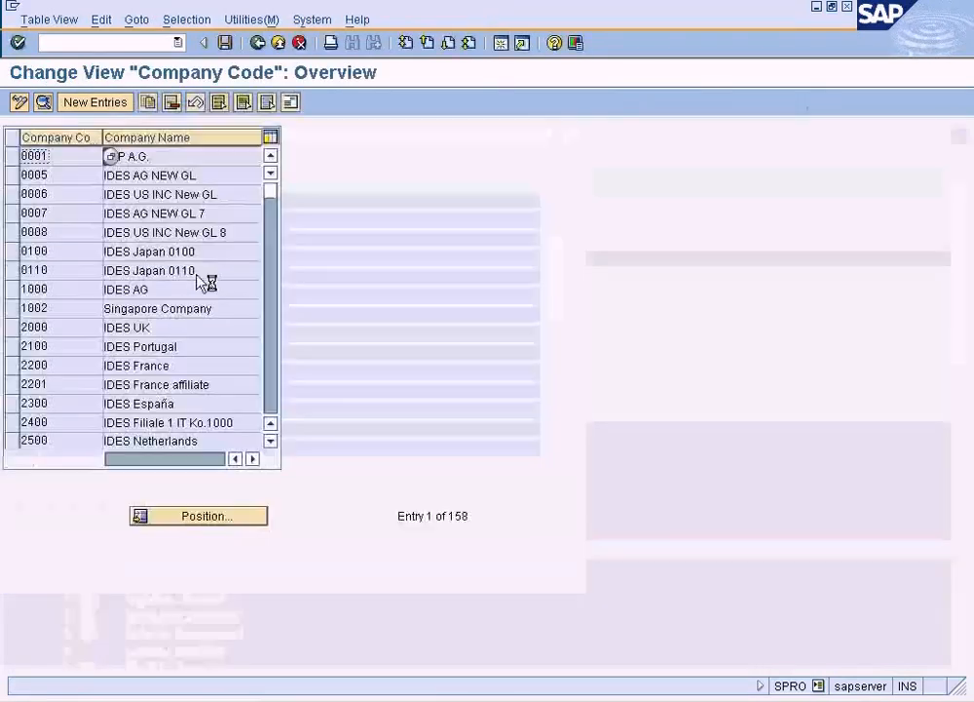
Position the company code table on TES2, check its details, and return to the customizing guide
{"action": "left_click", "coordinate": [210, 514]}
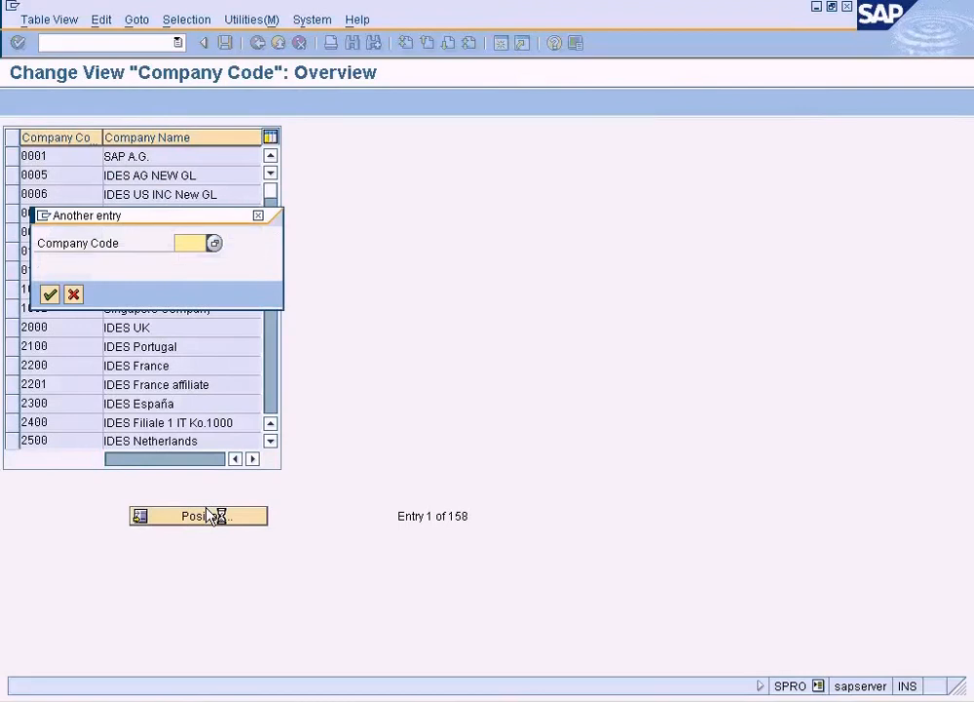
{"action": "key", "text": "Return"}
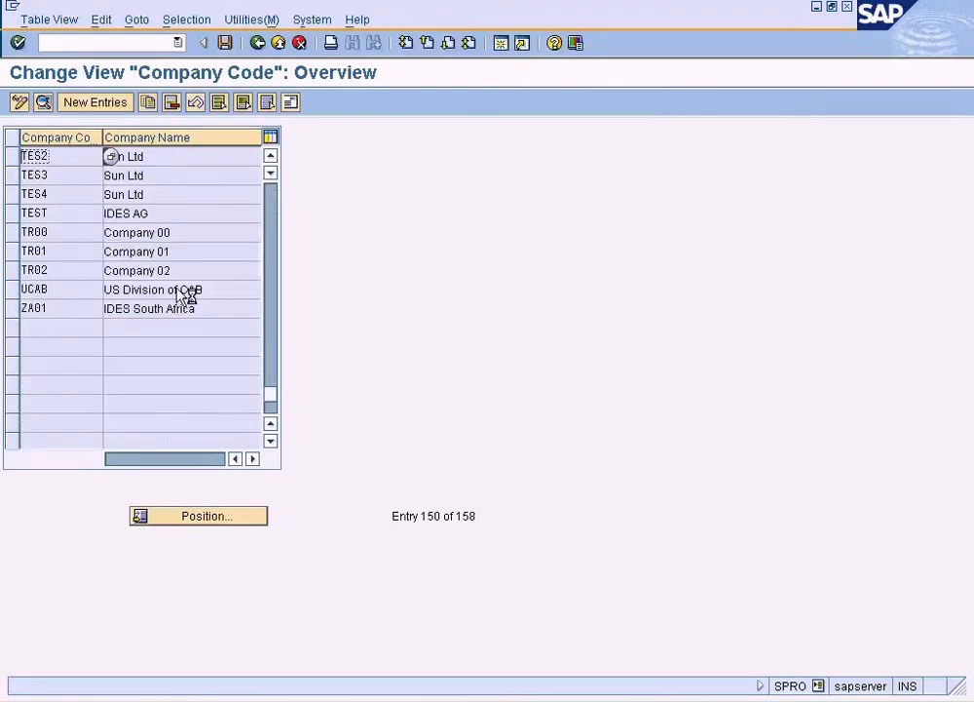
{"action": "double_click", "coordinate": [161, 158]}
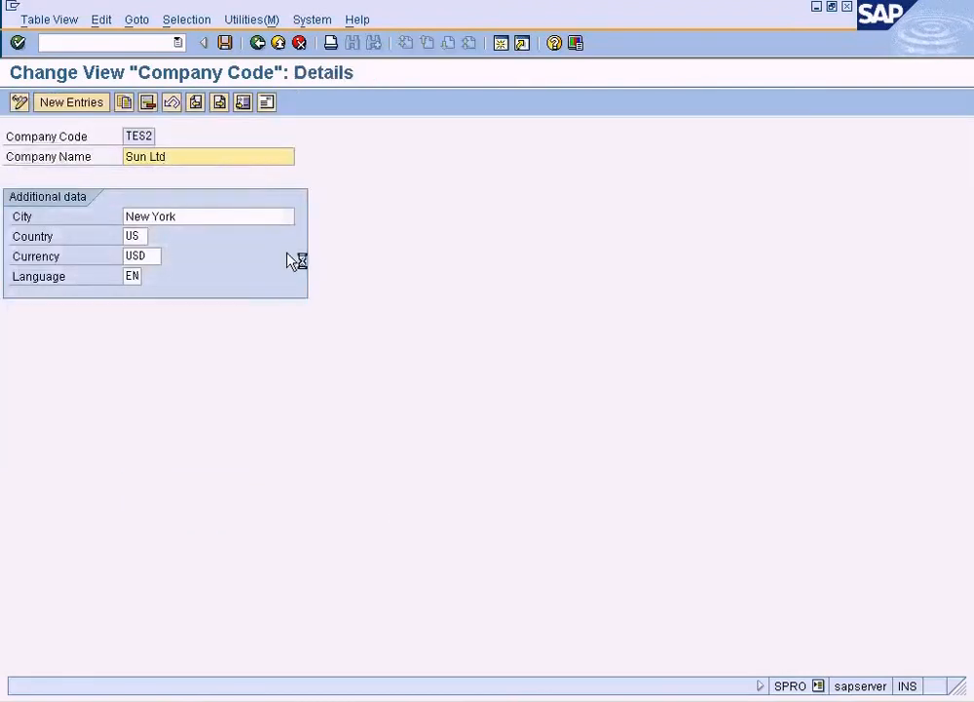
{"action": "left_click", "coordinate": [259, 43]}
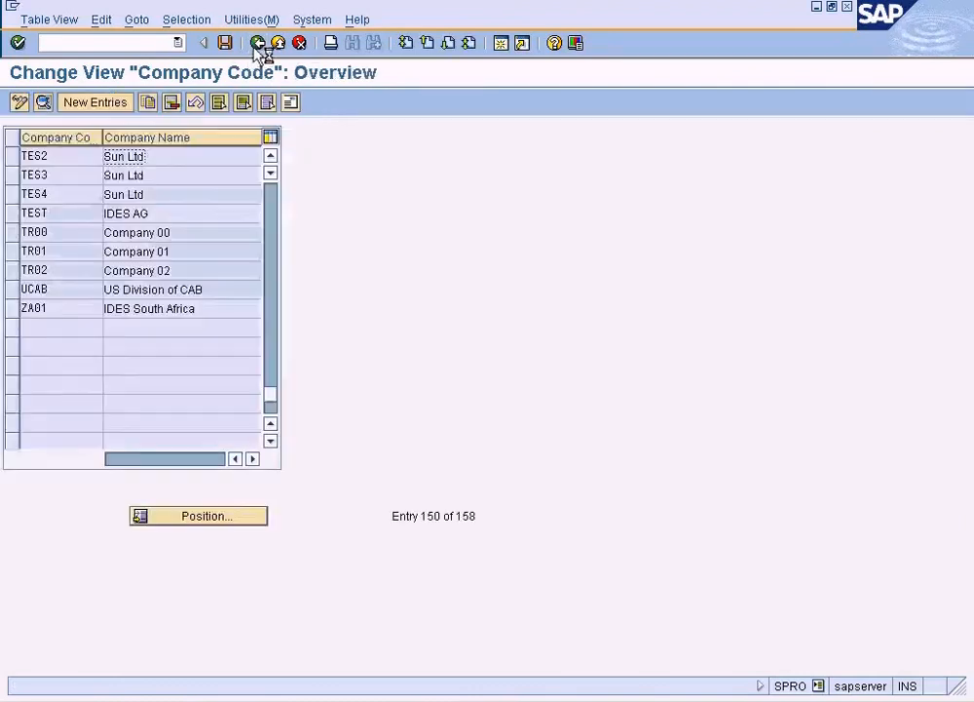
{"action": "left_click", "coordinate": [259, 44]}
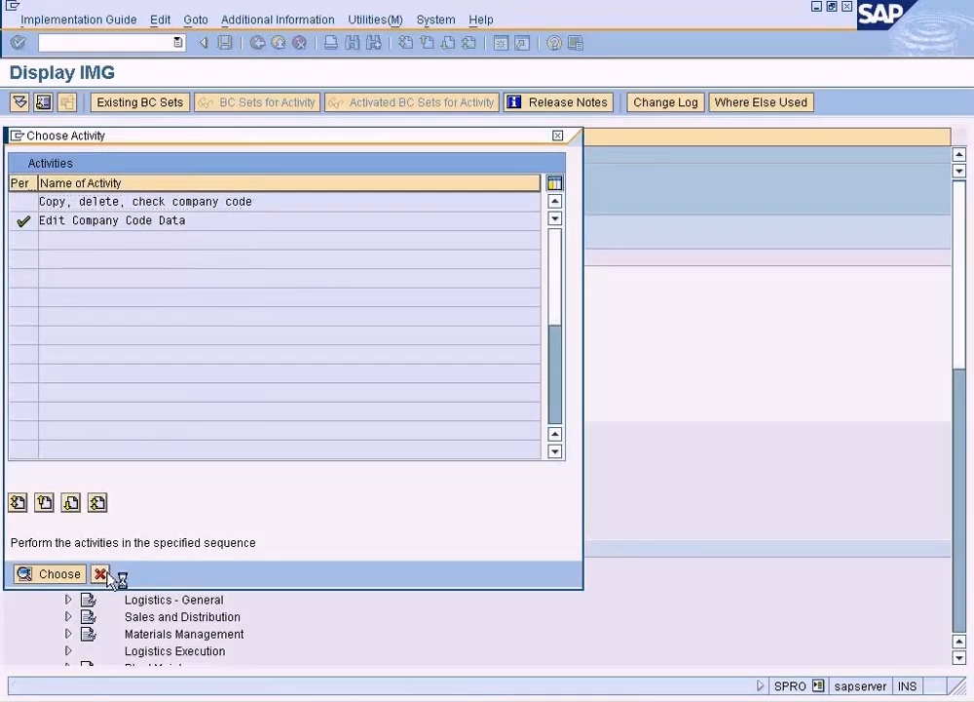
{"action": "left_click", "coordinate": [100, 574]}
Open the Enter Global Parameters activity for company codes under the Financial Accounting Global Settings
{"action": "left_click", "coordinate": [50, 241]}
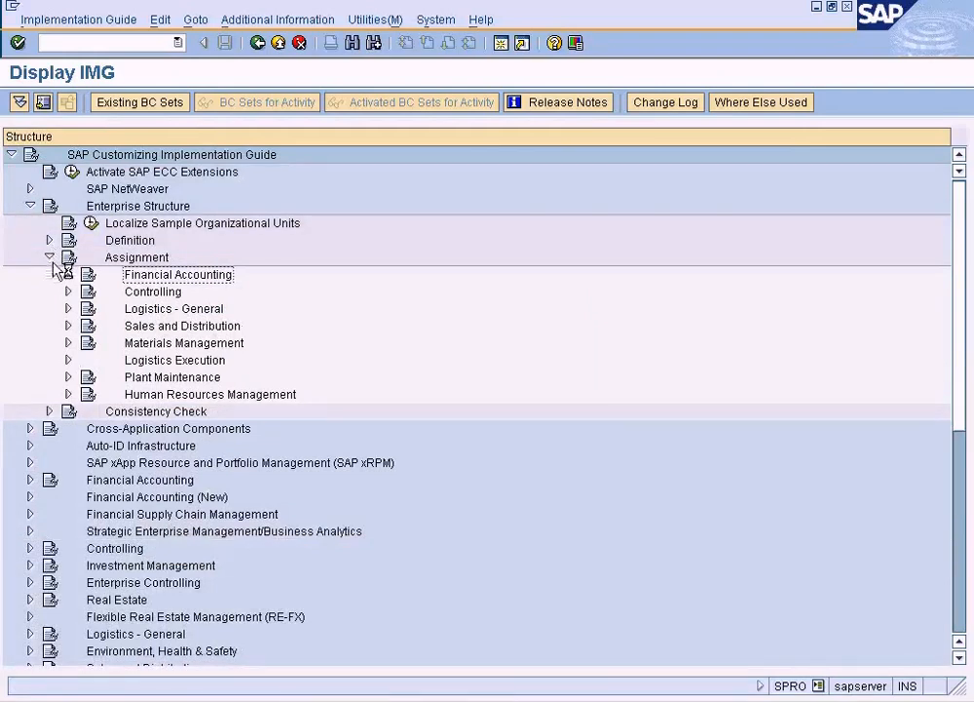
{"action": "left_click", "coordinate": [30, 206]}
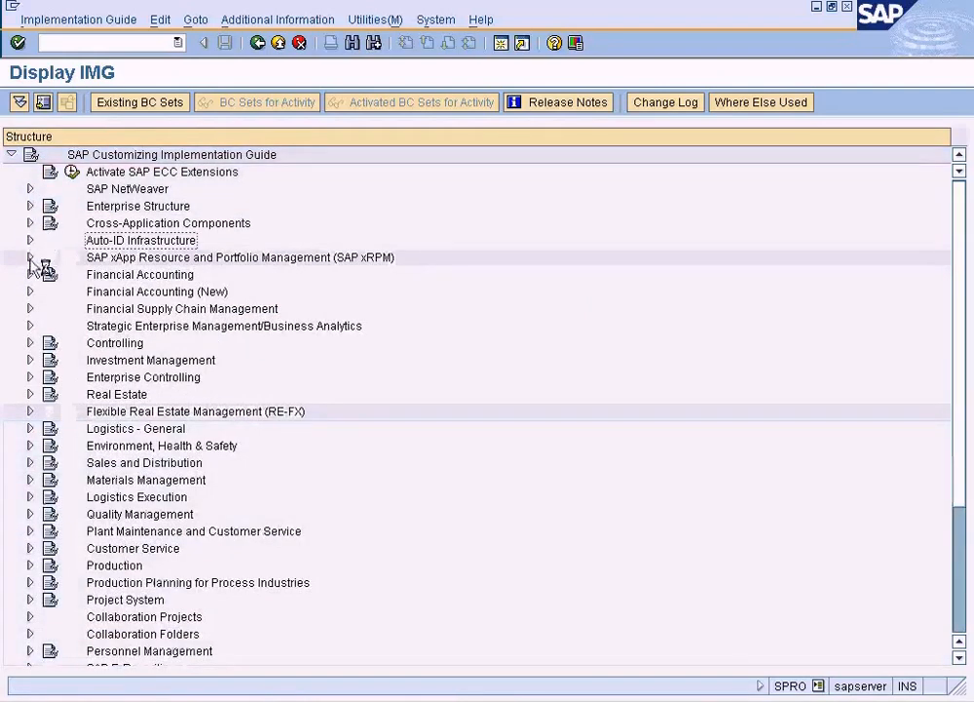
{"action": "left_click", "coordinate": [31, 274]}
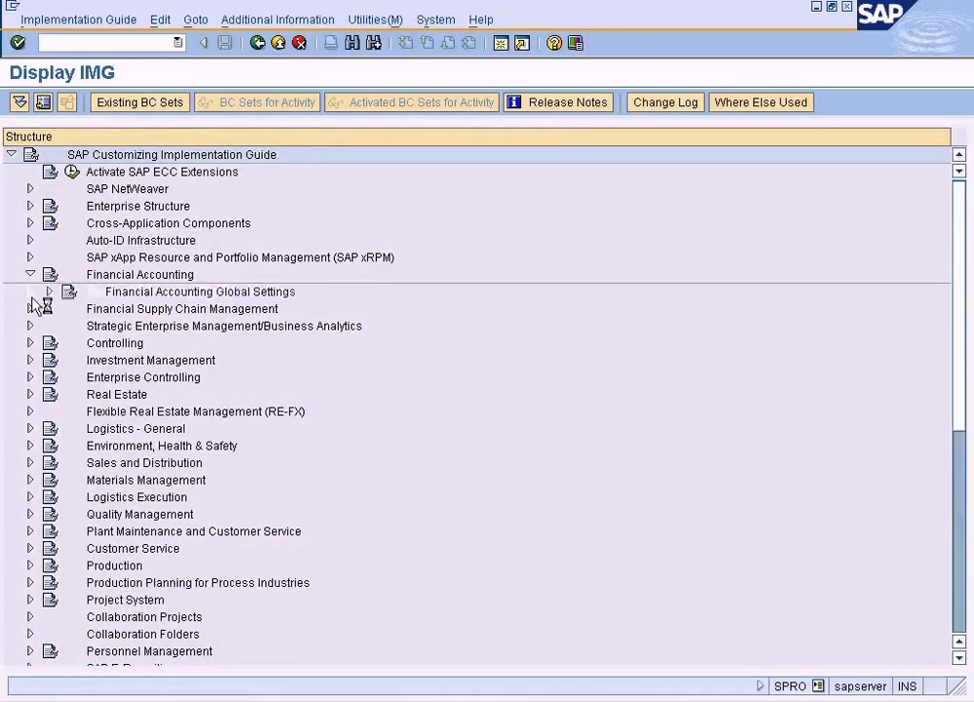
{"action": "left_click", "coordinate": [50, 291]}
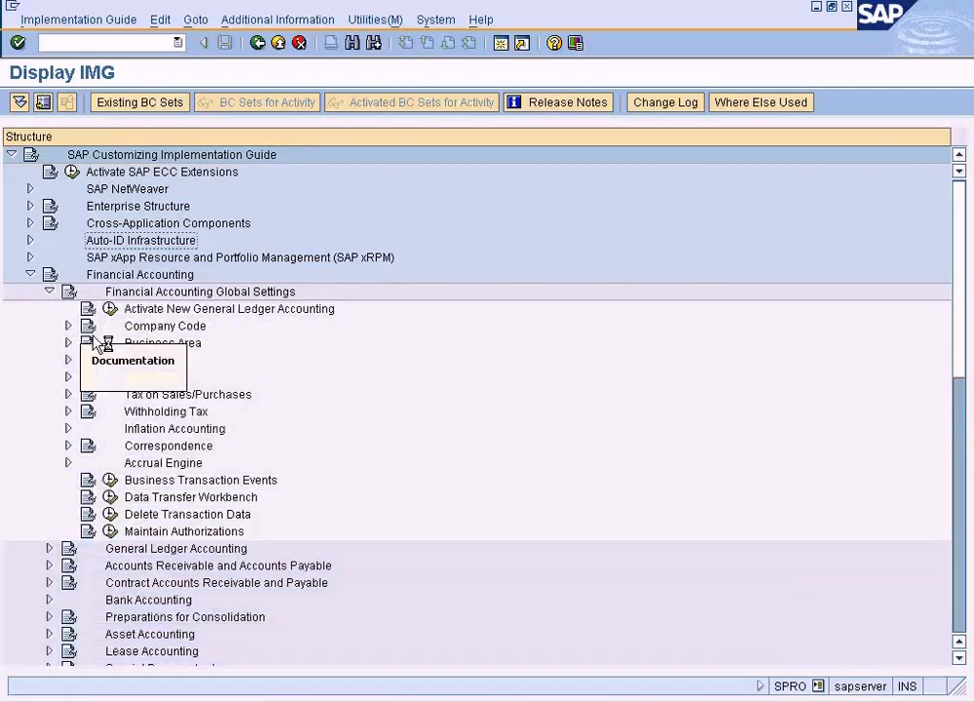
{"action": "left_click", "coordinate": [69, 325]}
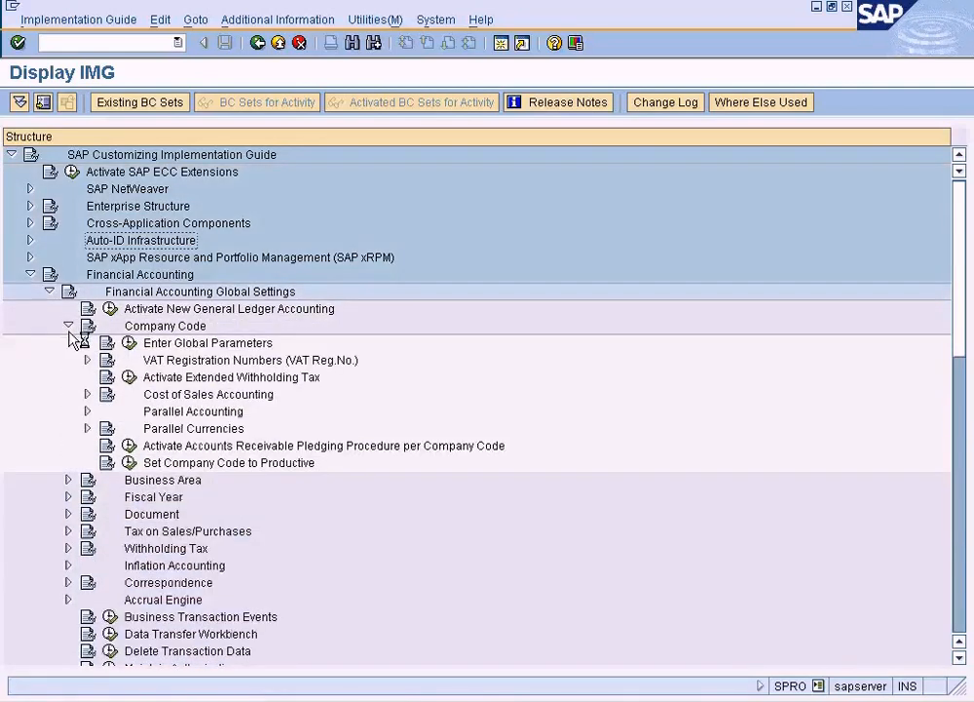
{"action": "left_click", "coordinate": [130, 342]}
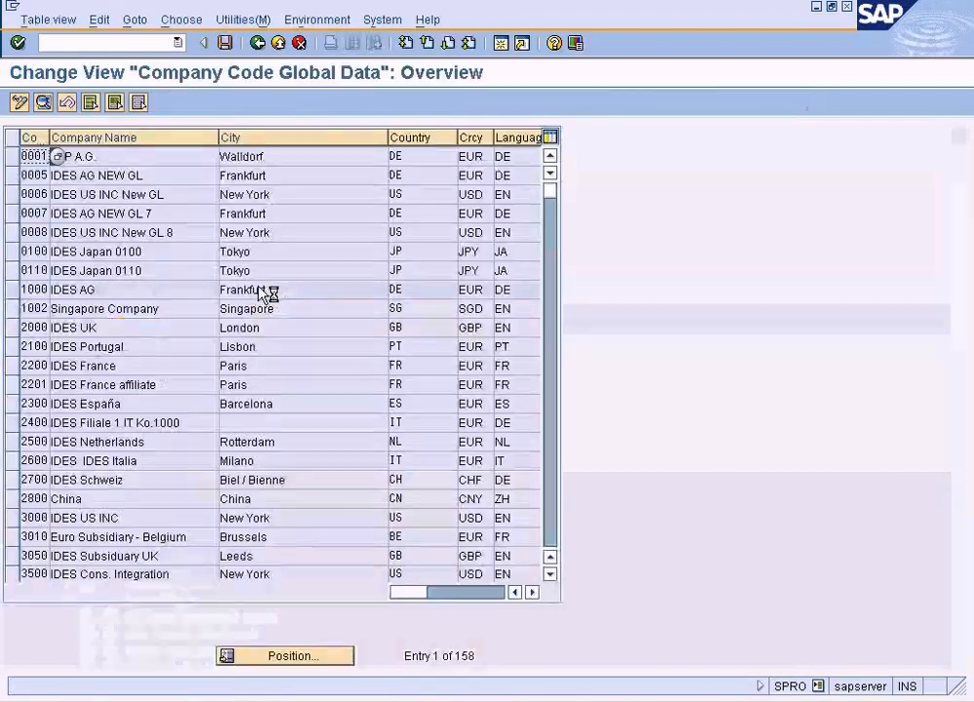
Position the table on company code TES2, deactivate its business area financial statements in the details, and save
{"action": "left_click", "coordinate": [292, 655]}
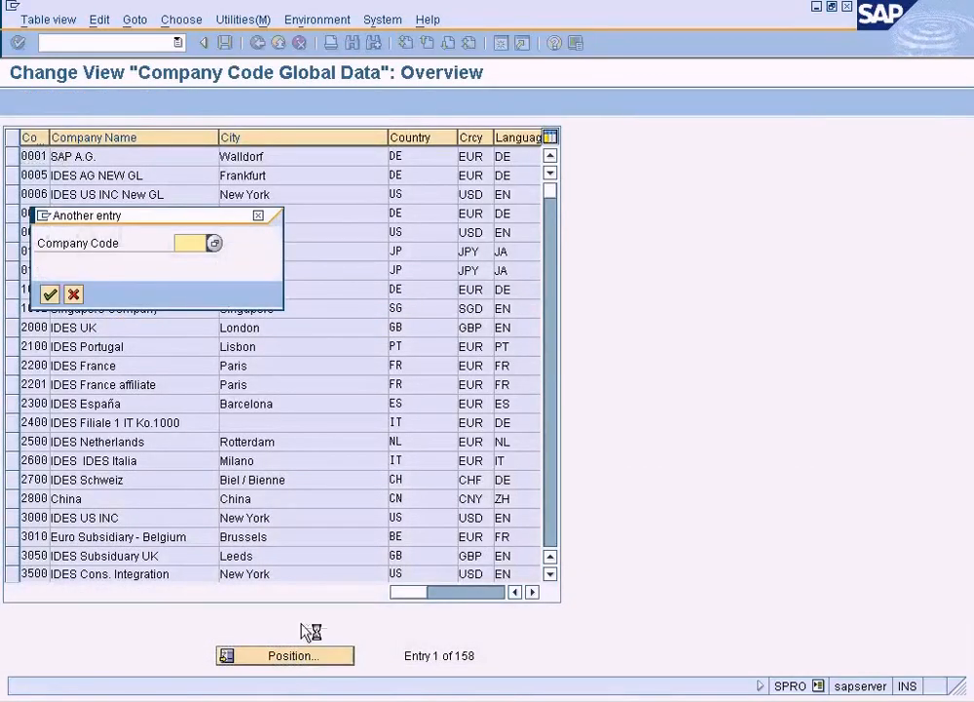
{"action": "type", "text": "test"}
{"action": "key", "text": "BackSpace"}
{"action": "type", "text": "2"}
{"action": "key", "text": "Return"}
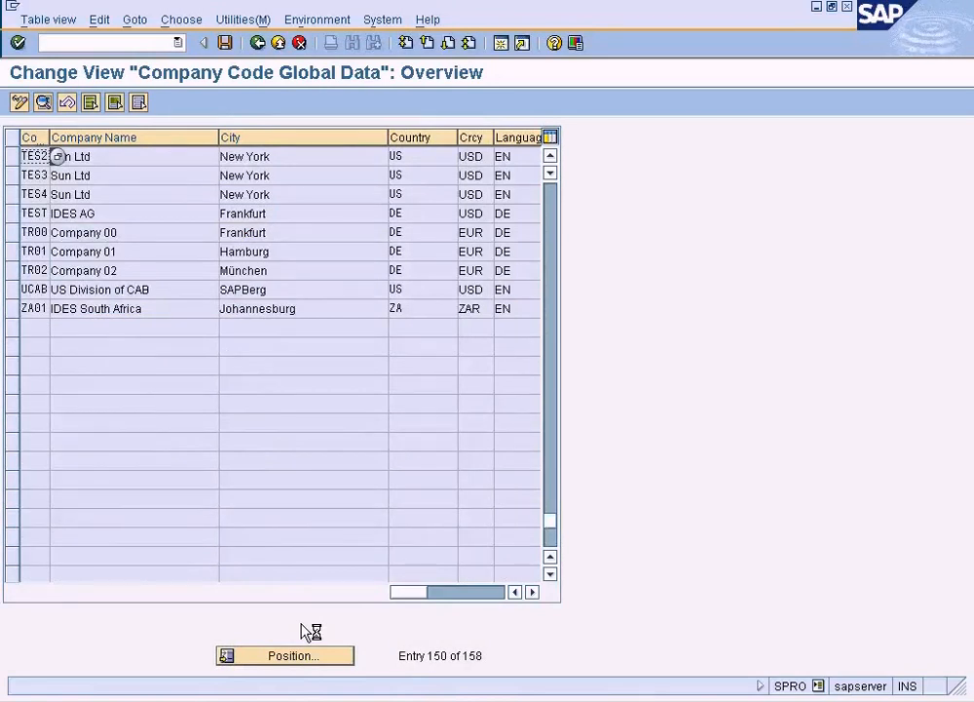
{"action": "double_click", "coordinate": [195, 160]}
{"action": "left_click", "coordinate": [322, 336]}
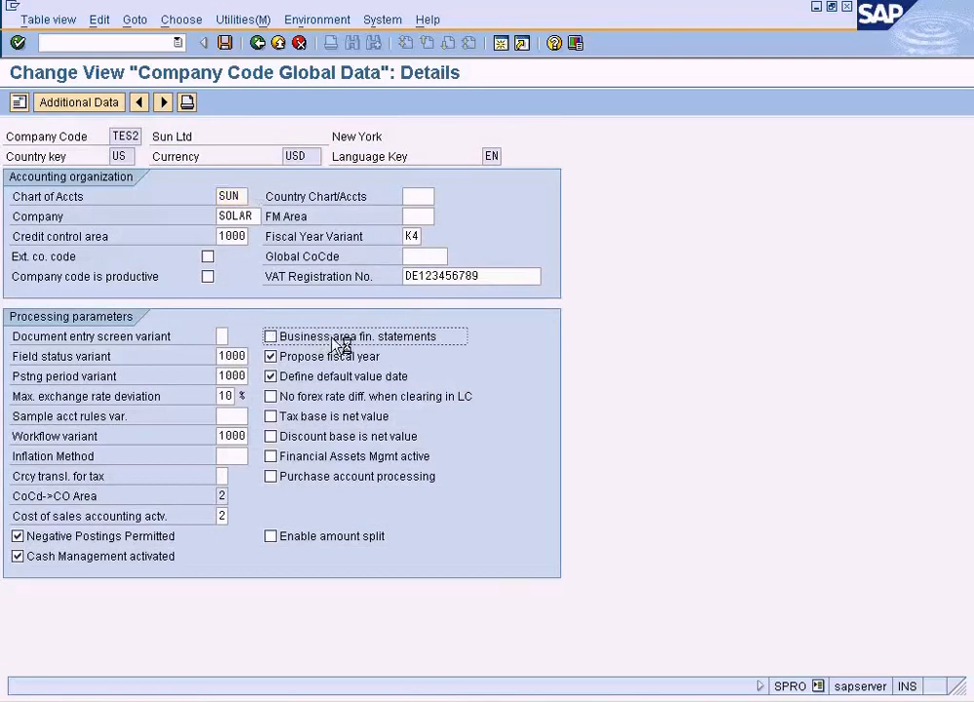
{"action": "left_click", "coordinate": [225, 42]}
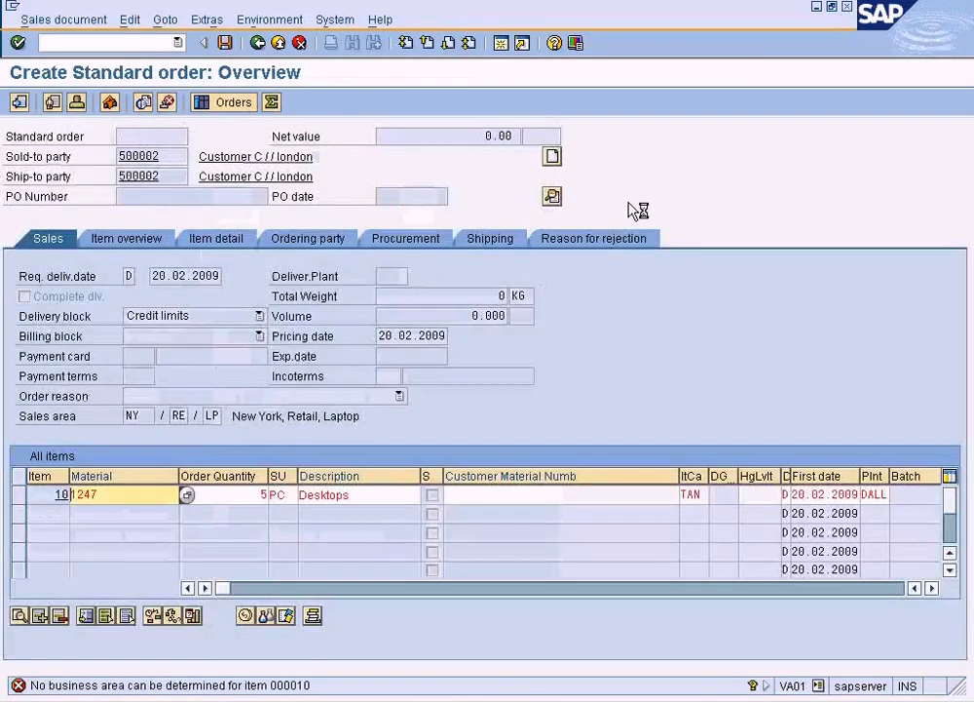
Try saving the standard order, cancel the incomplete-document dialog, save again and choose to edit the incomplete data
{"action": "left_click", "coordinate": [227, 44]}
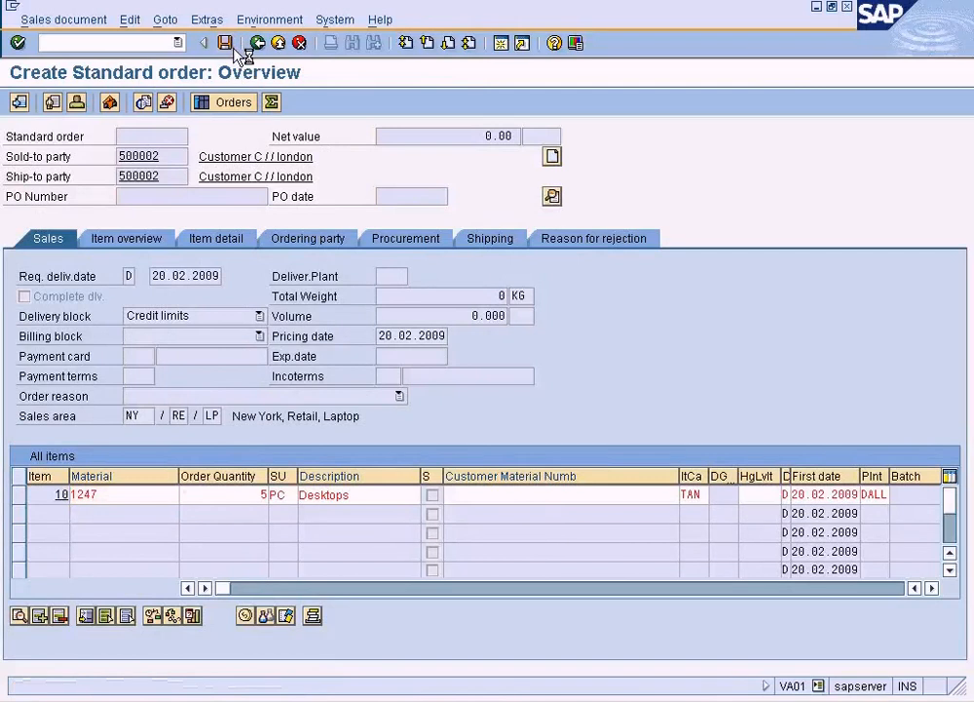
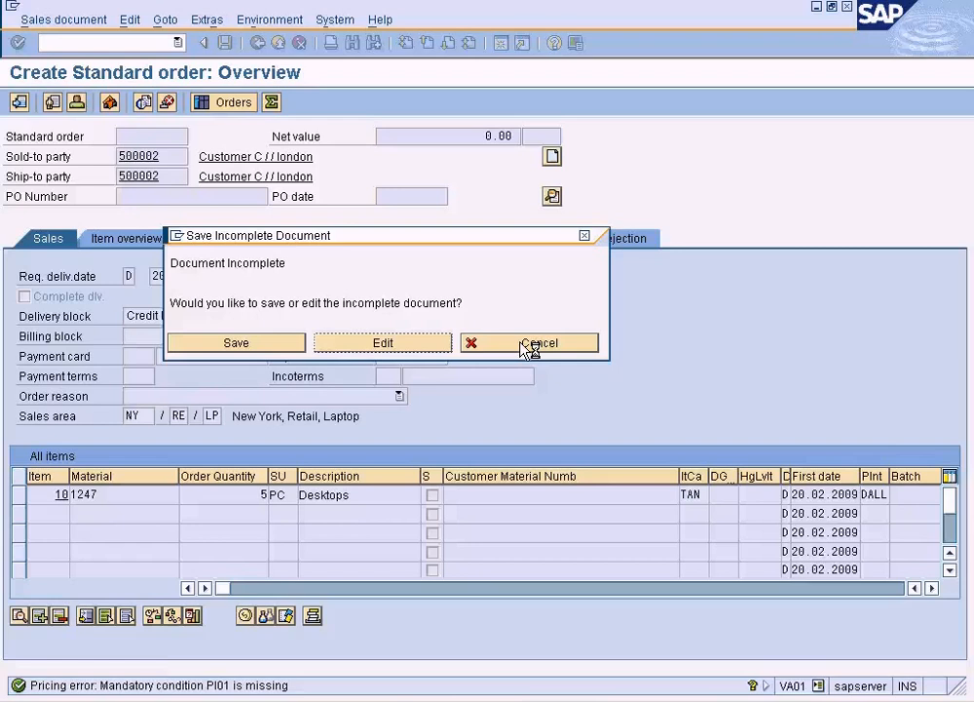
{"action": "left_click", "coordinate": [521, 343]}
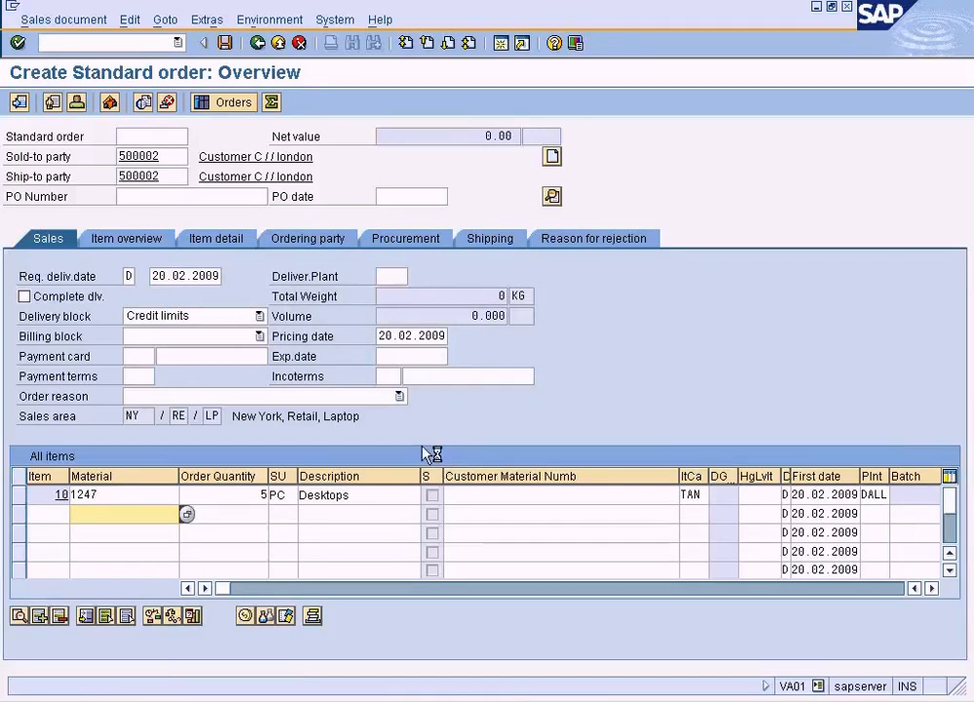
{"action": "left_click", "coordinate": [225, 43]}
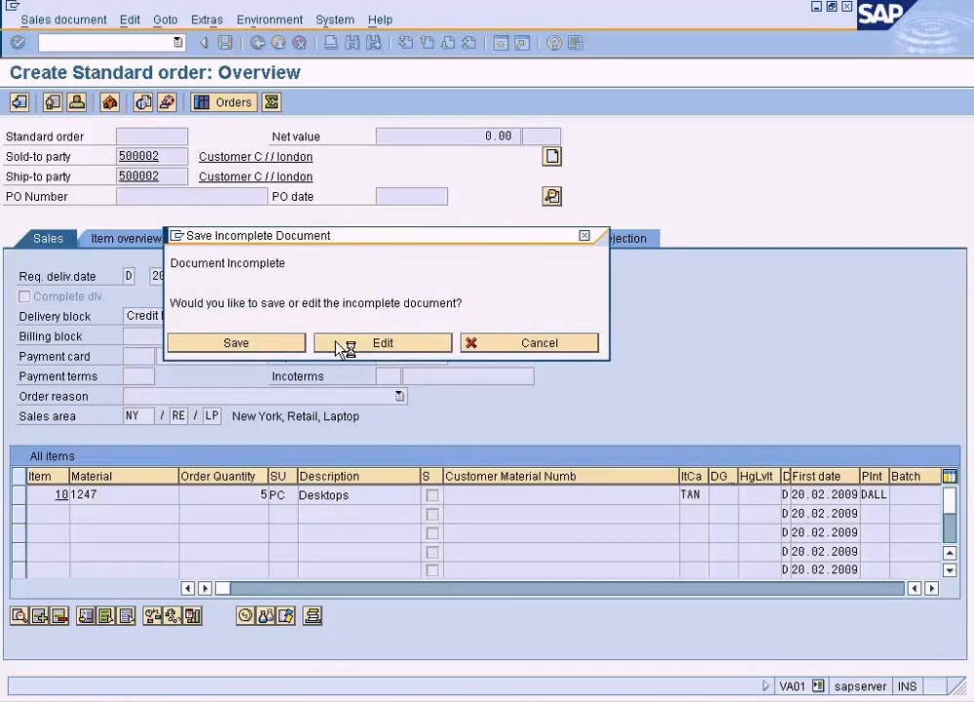
{"action": "left_click", "coordinate": [341, 346]}
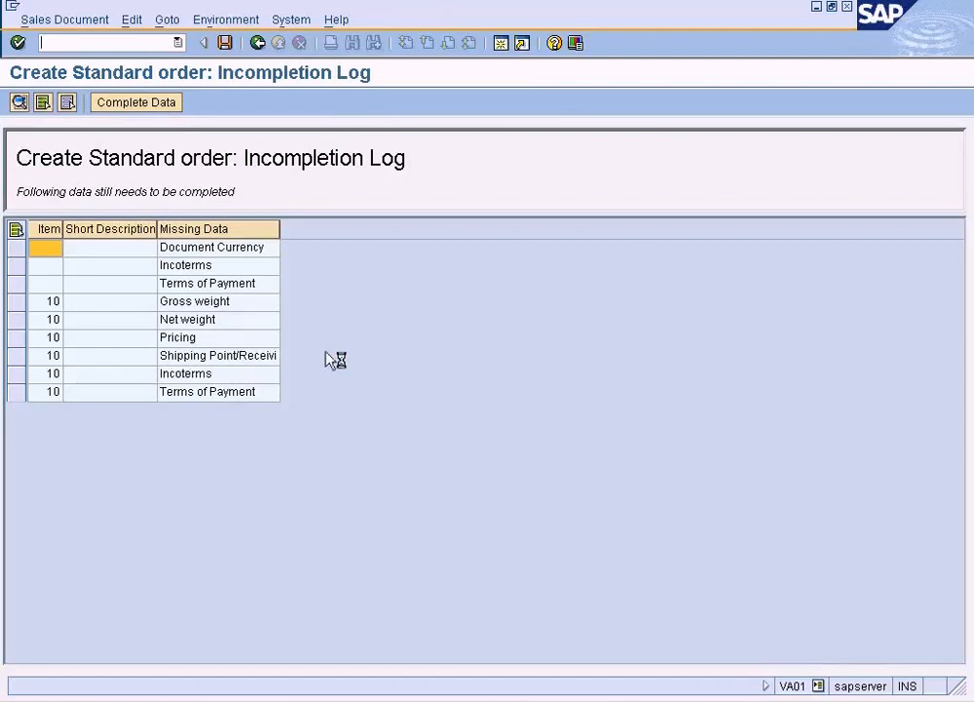
Call up the missing pricing data of item 10, read the long text of the pricing error, and close it
{"action": "left_click", "coordinate": [189, 340]}
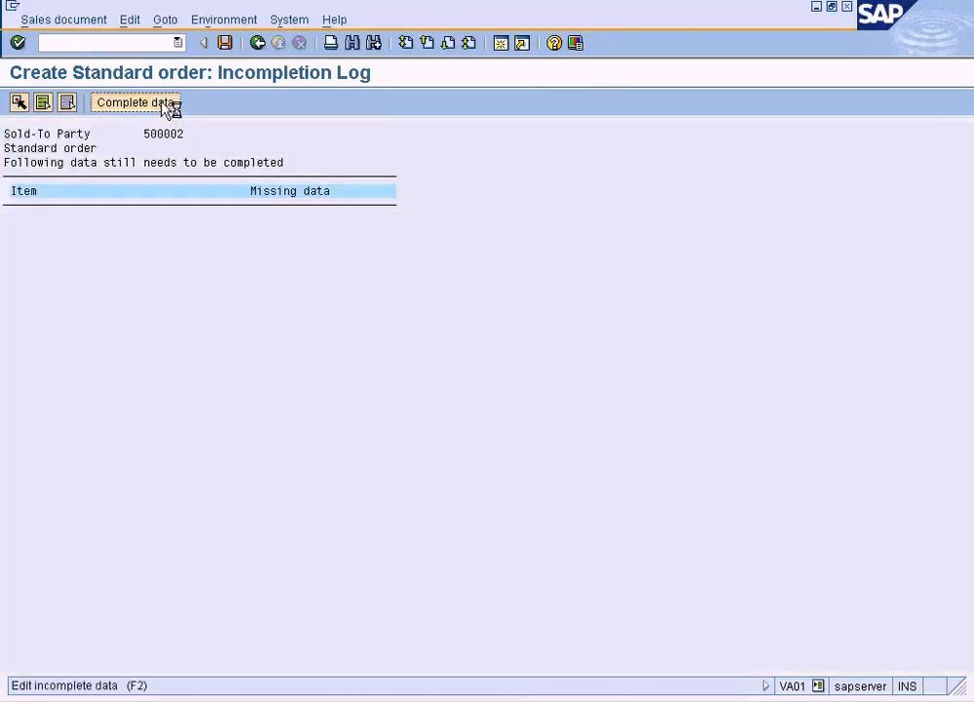
{"action": "left_click", "coordinate": [163, 103]}
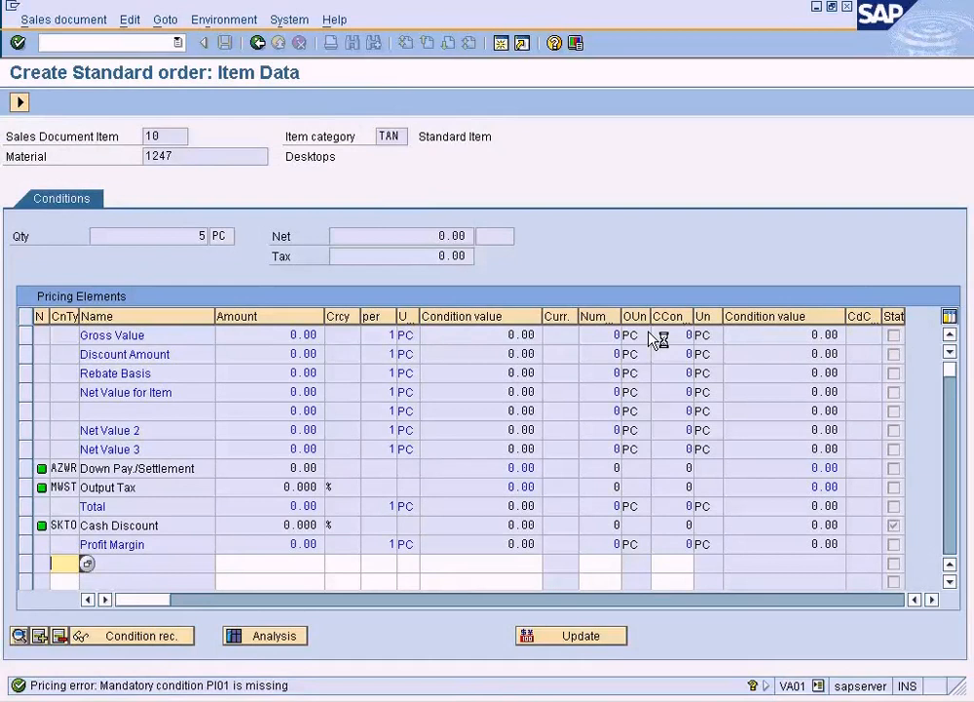
{"action": "double_click", "coordinate": [238, 688]}
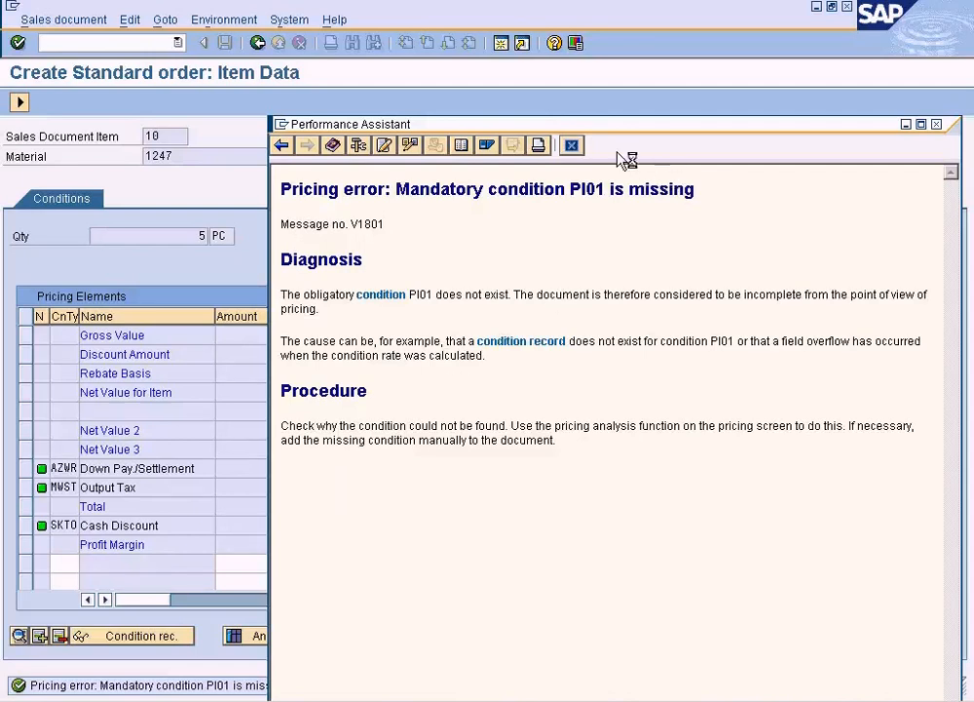
{"action": "left_click", "coordinate": [571, 147]}
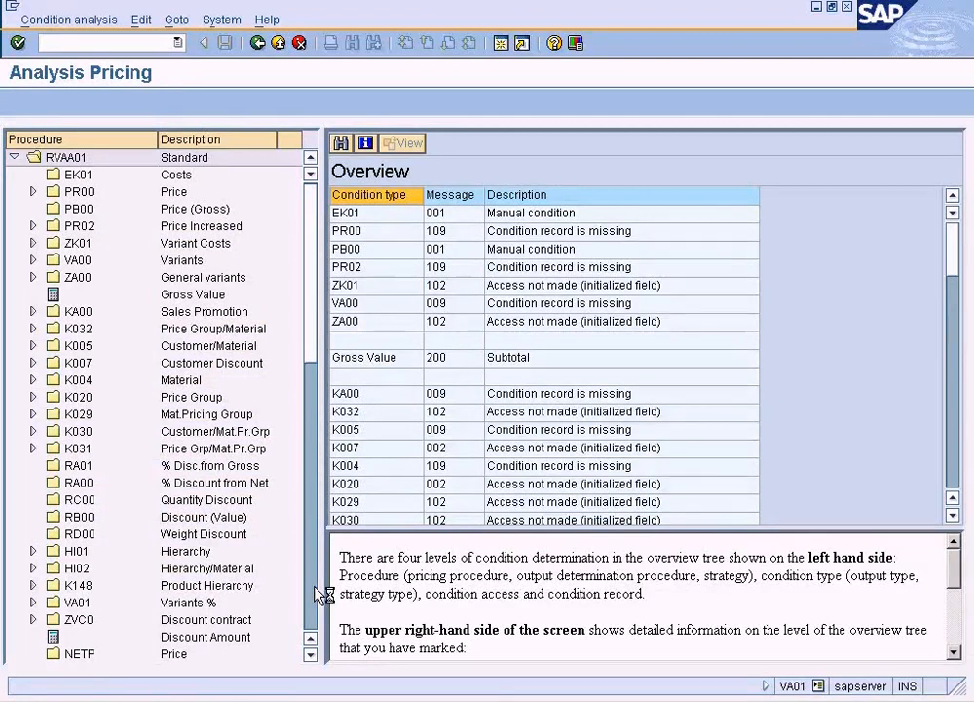
Examine condition type PI01 and its access 10 in the pricing analysis, and return to the incompletion log
{"action": "left_click", "coordinate": [314, 593]}
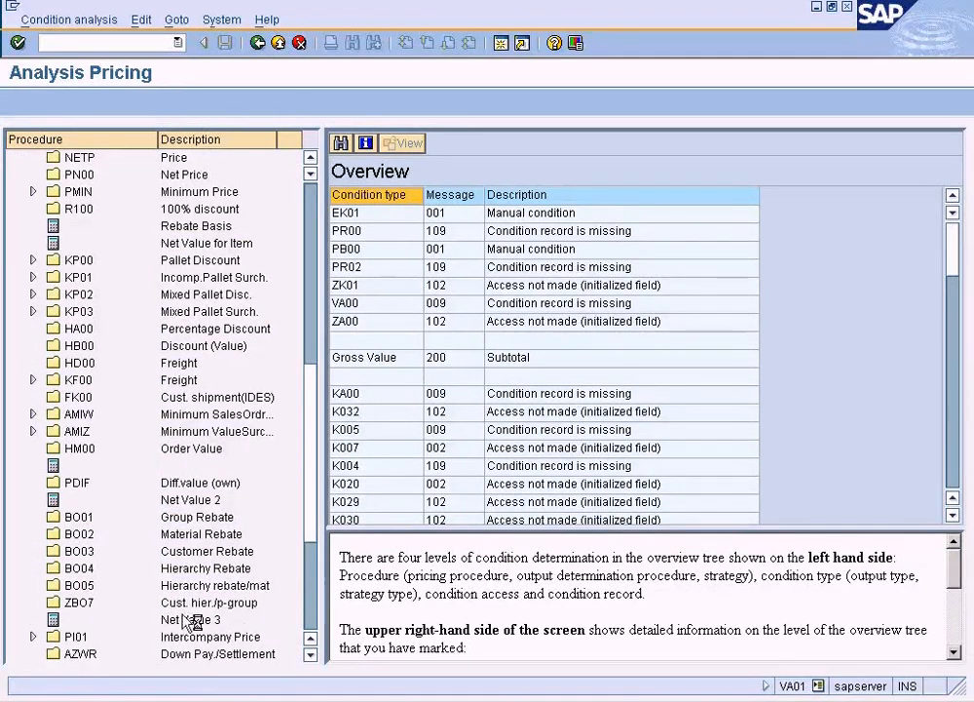
{"action": "left_click", "coordinate": [33, 637]}
{"action": "left_click", "coordinate": [310, 654]}
{"action": "left_click", "coordinate": [310, 654]}
{"action": "left_click", "coordinate": [310, 654]}
{"action": "left_click", "coordinate": [310, 654]}
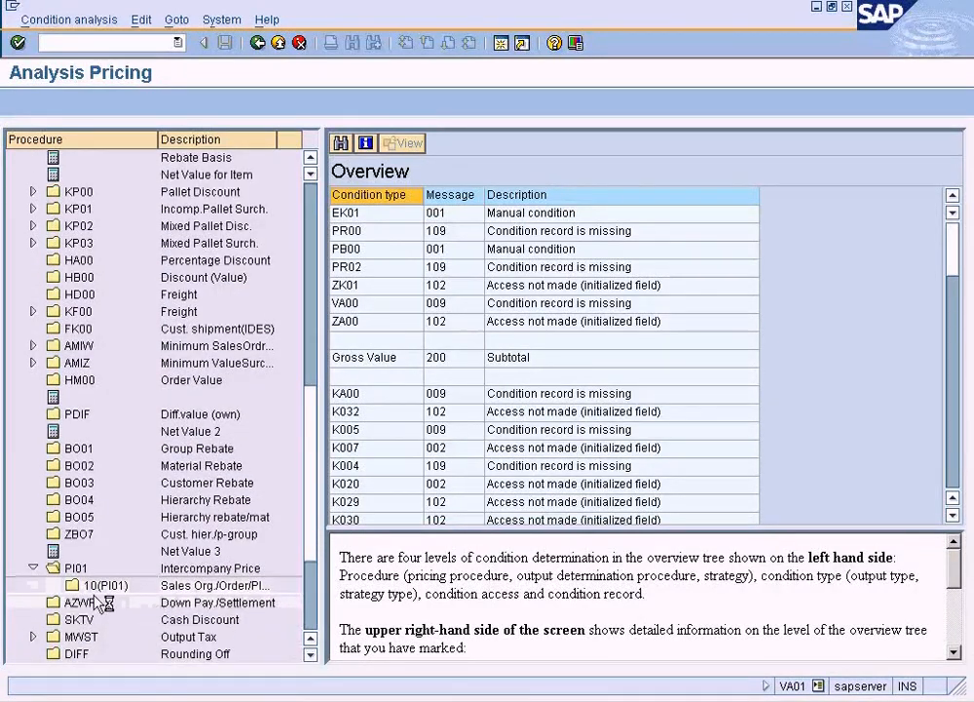
{"action": "left_click", "coordinate": [88, 575]}
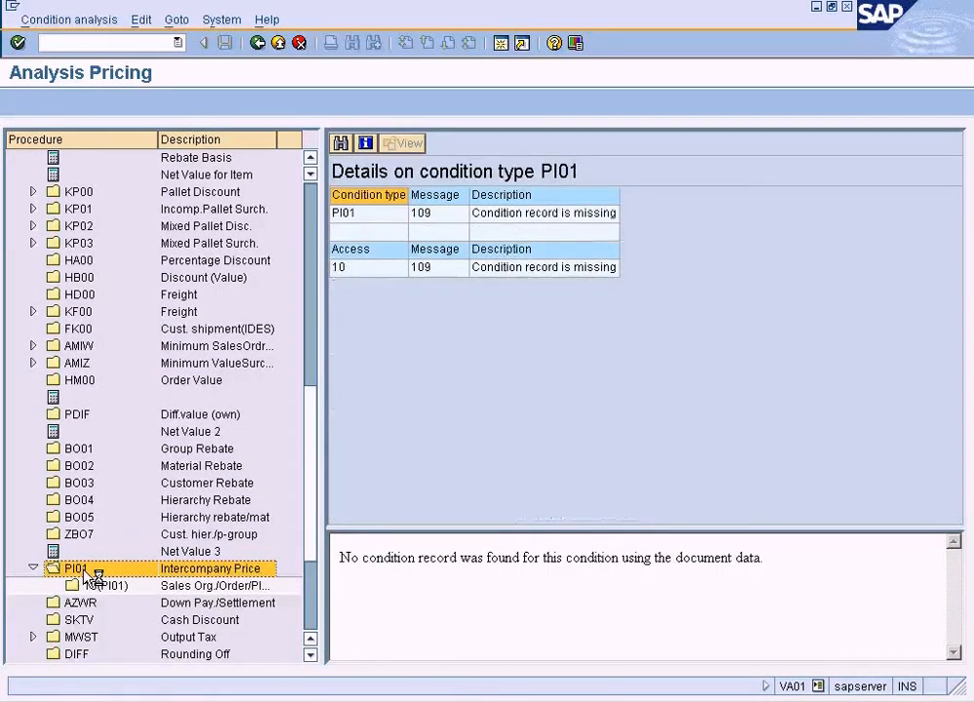
{"action": "left_click", "coordinate": [100, 585]}
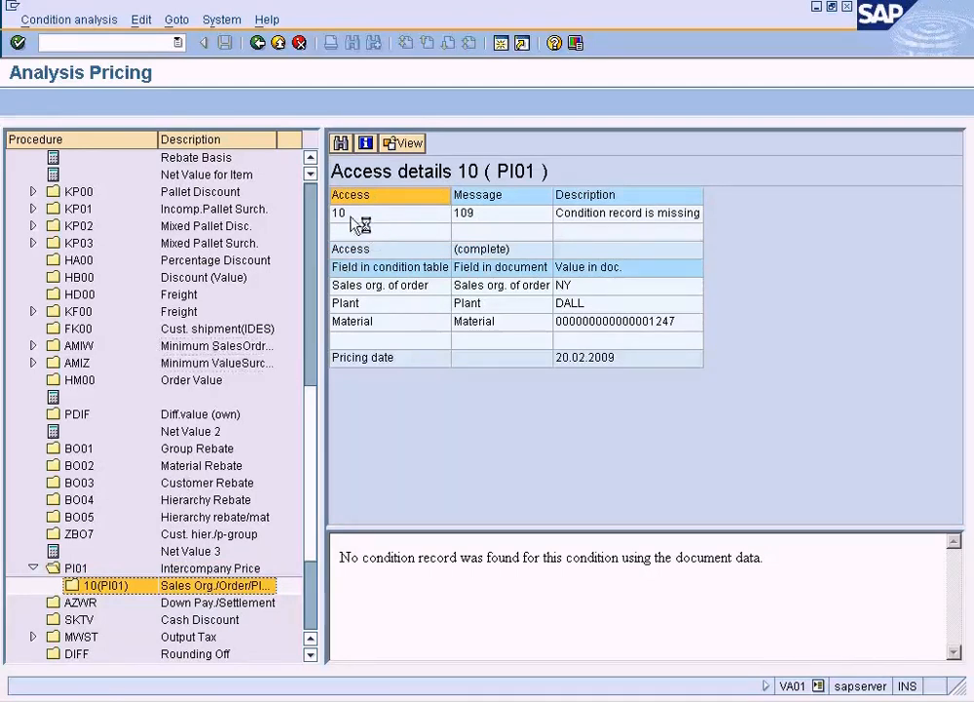
{"action": "left_click", "coordinate": [259, 43]}
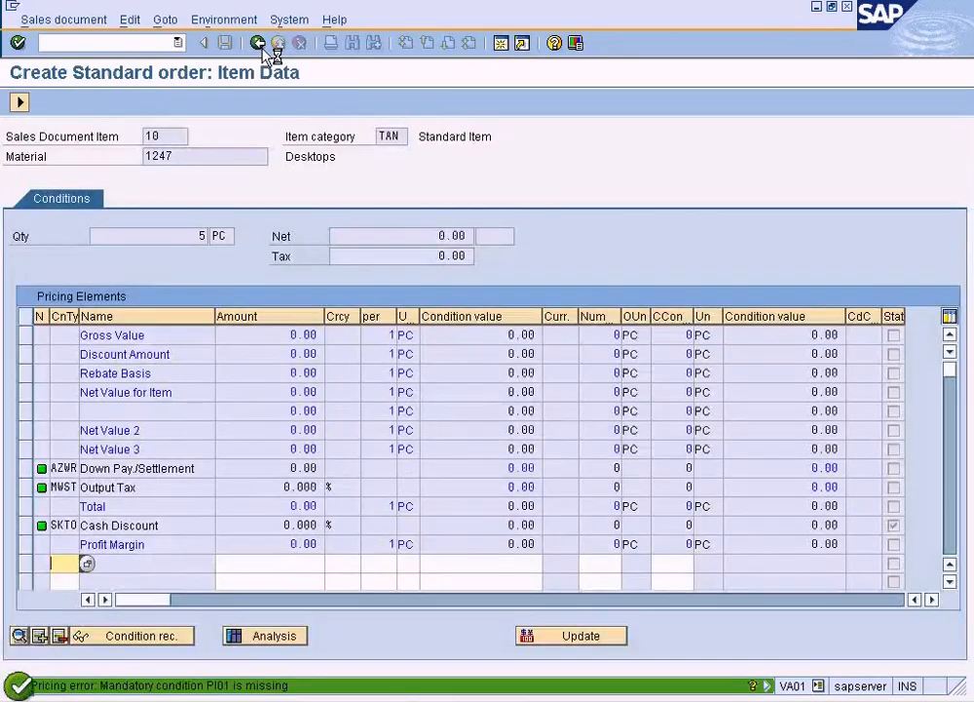
{"action": "left_click", "coordinate": [259, 44]}
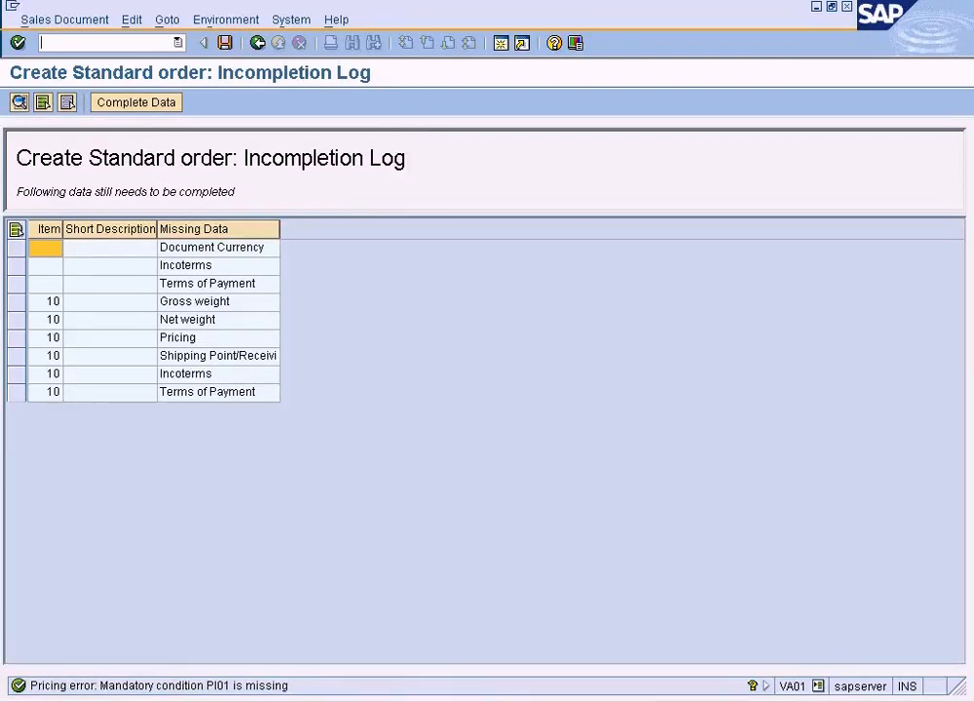
Open a new session, run transaction /nspro, and display the SAP Reference IMG
{"action": "left_click", "coordinate": [520, 44]}
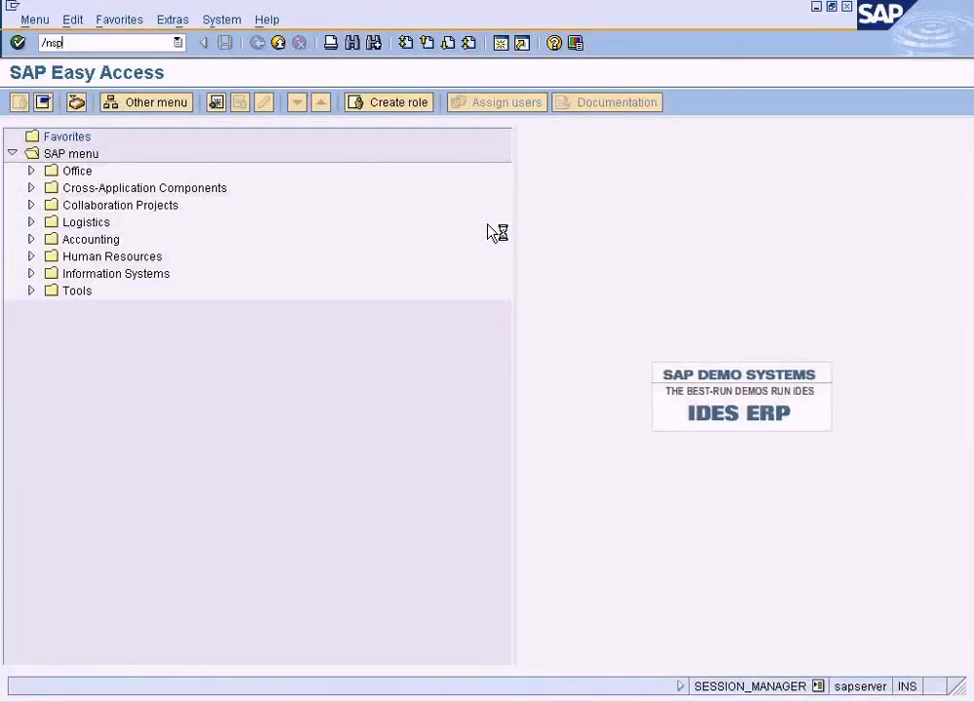
{"action": "type", "text": "/nspro"}
{"action": "key", "text": "Return"}
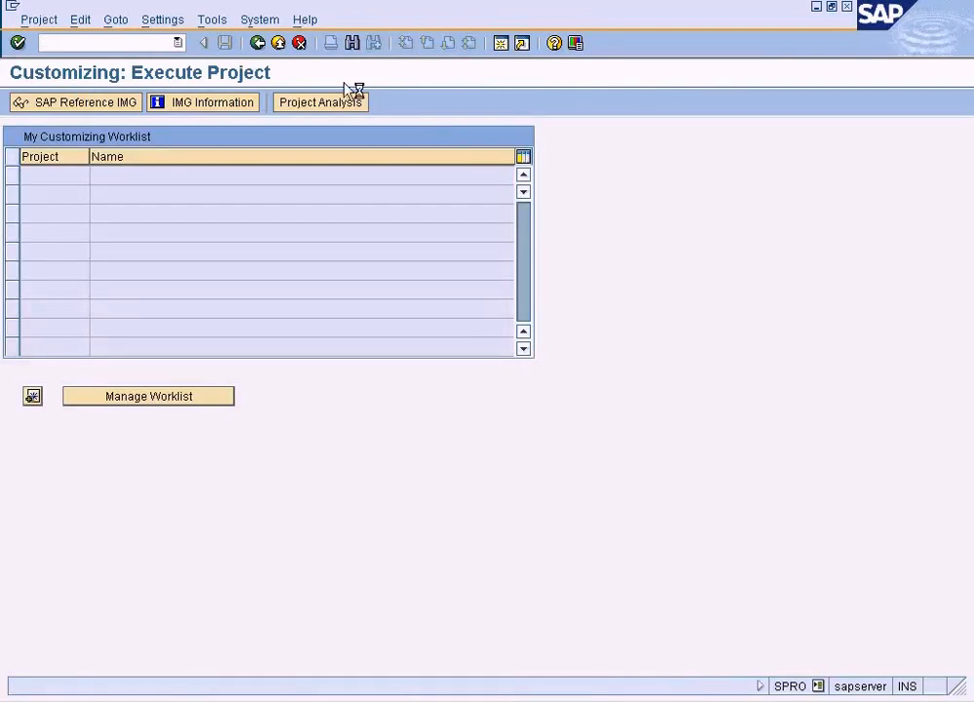
{"action": "left_click", "coordinate": [126, 103]}
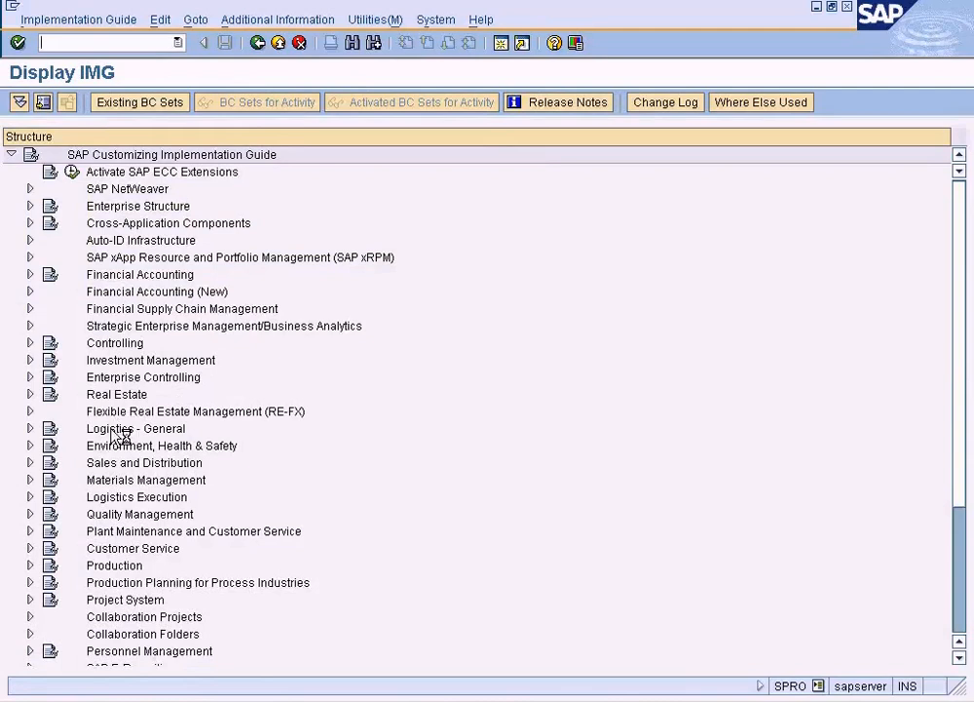
Open the pricing procedure determination table through Define And Assign Pricing Procedures in the Sales and Distribution pricing control settings
{"action": "left_click", "coordinate": [30, 463]}
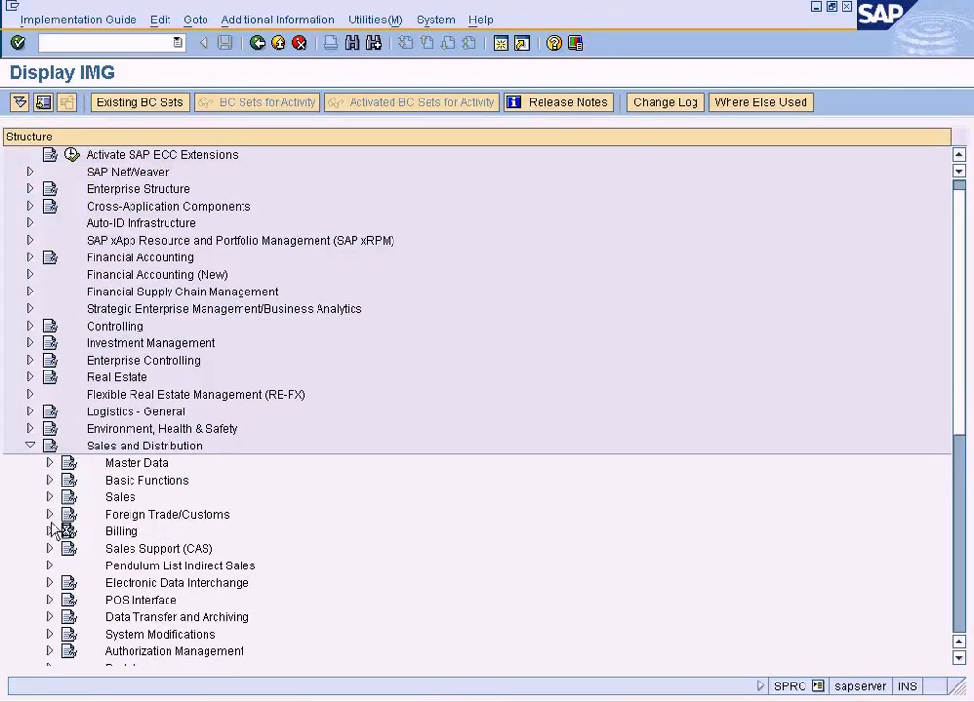
{"action": "left_click", "coordinate": [49, 480]}
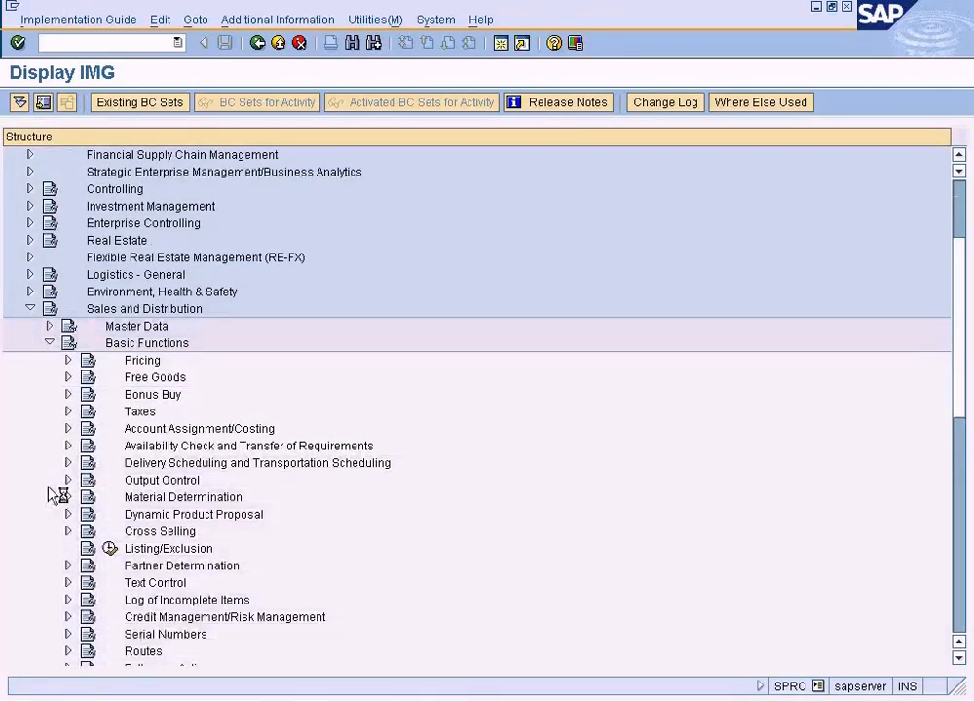
{"action": "left_click", "coordinate": [69, 361]}
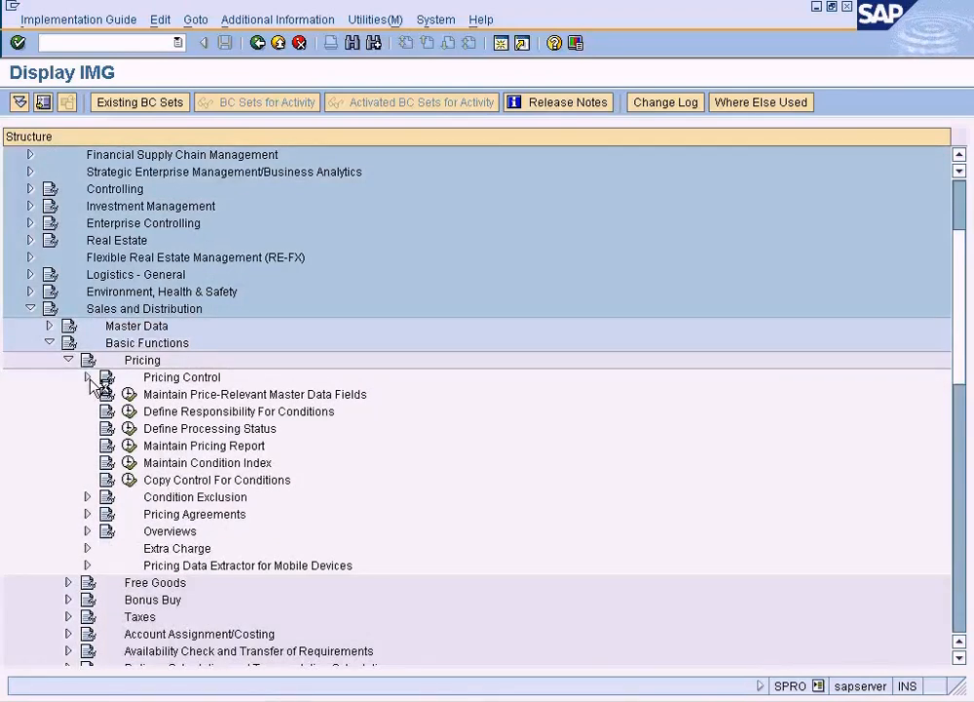
{"action": "left_click", "coordinate": [88, 377]}
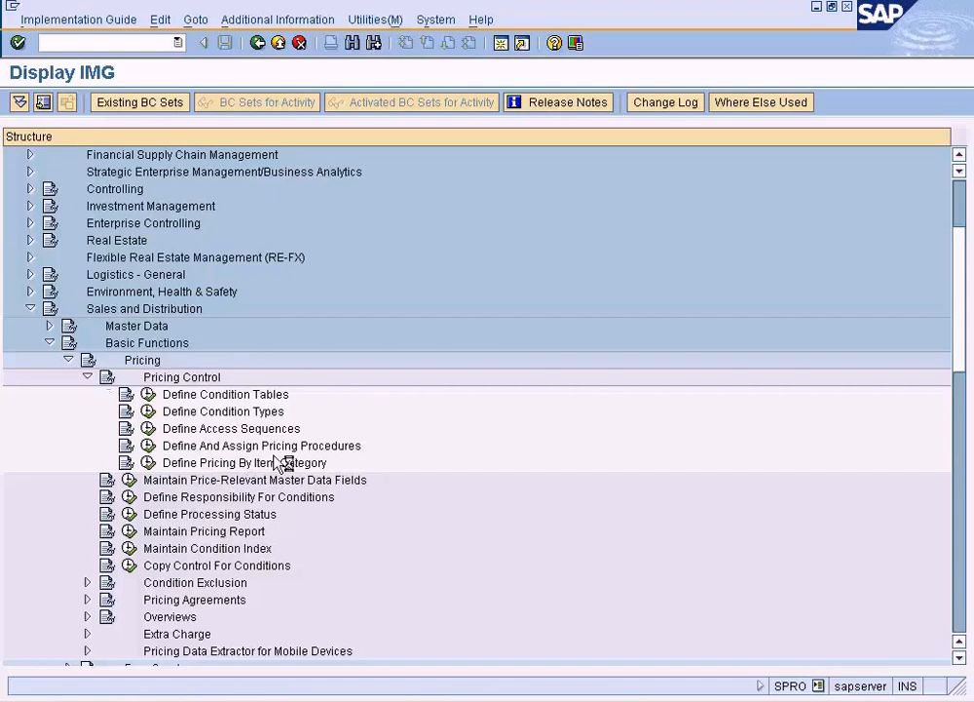
{"action": "left_click", "coordinate": [151, 445]}
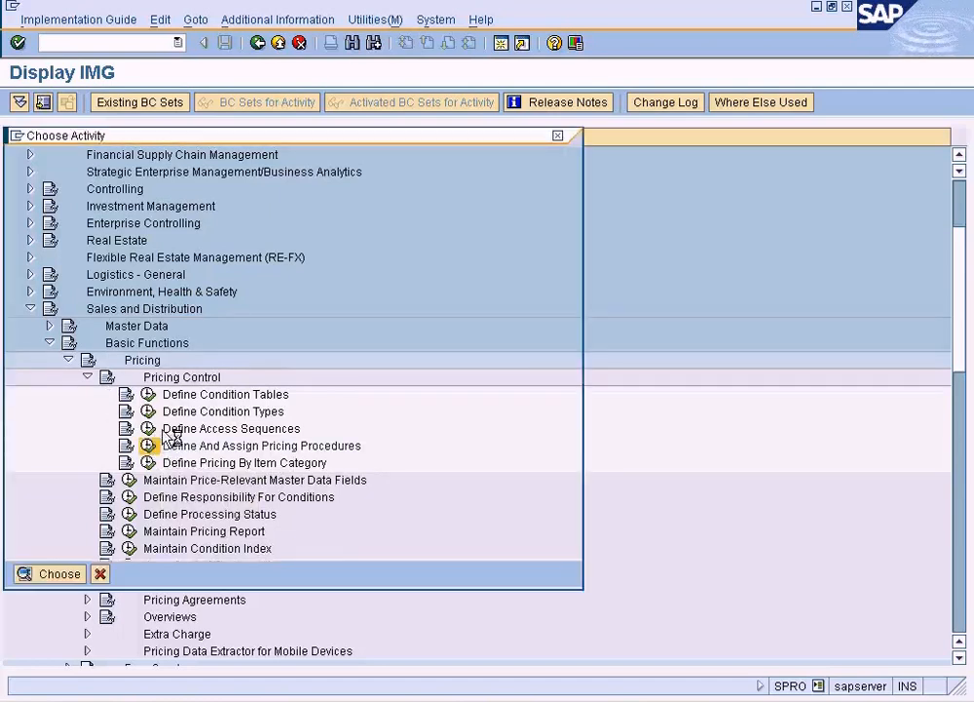
{"action": "double_click", "coordinate": [243, 298]}
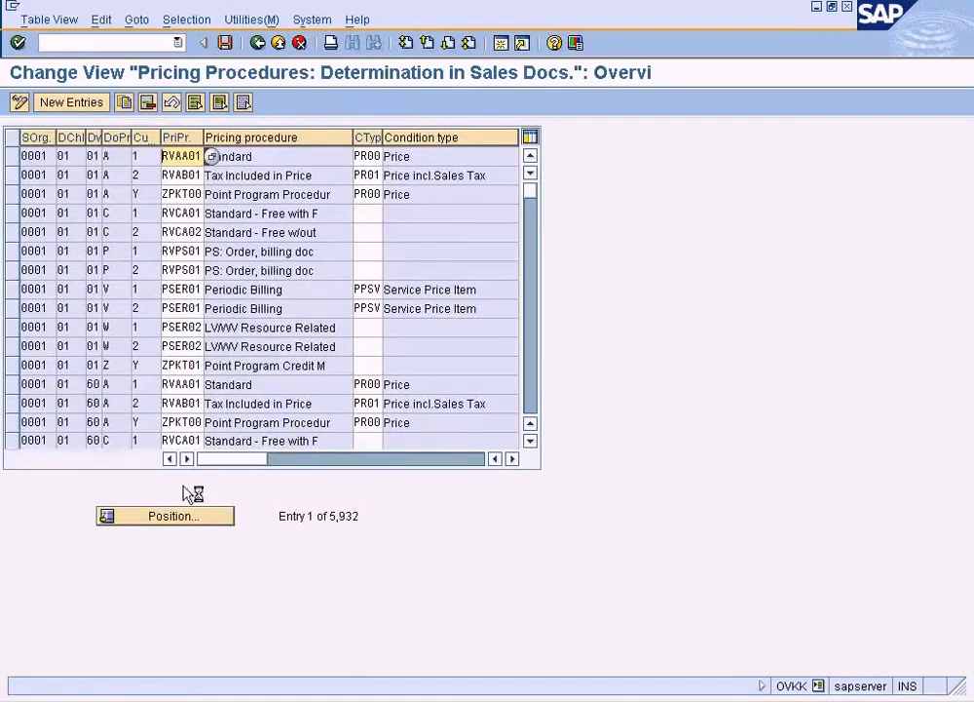
Find sales organization NY in the pricing procedure determination table, check its assigned pricing procedure, and leave the table
{"action": "left_click", "coordinate": [185, 516]}
{"action": "type", "text": "ny"}
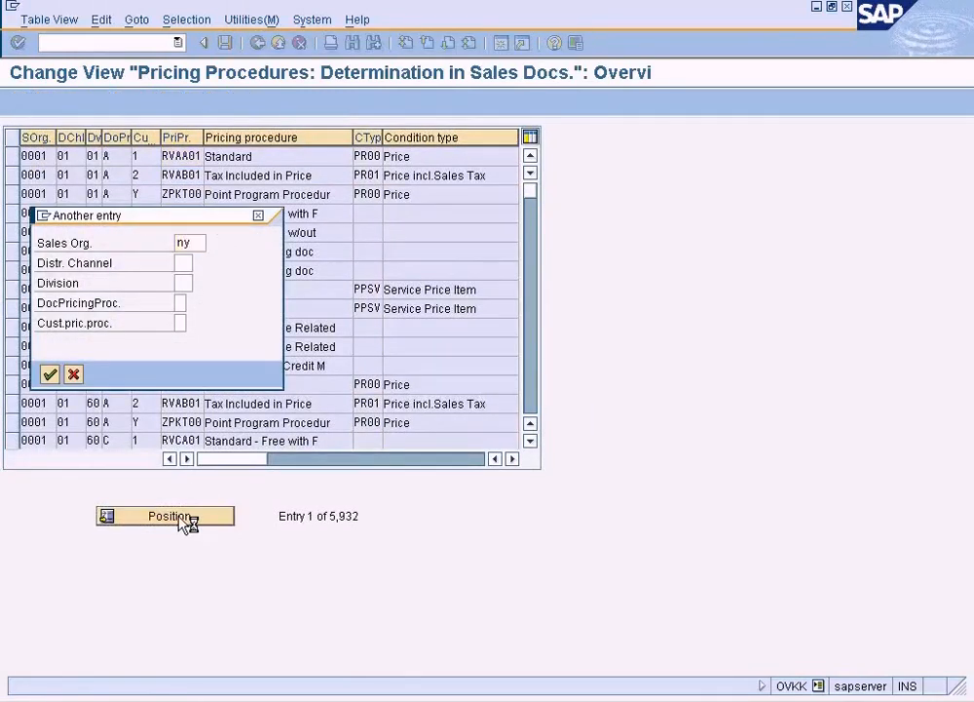
{"action": "key", "text": "Return"}
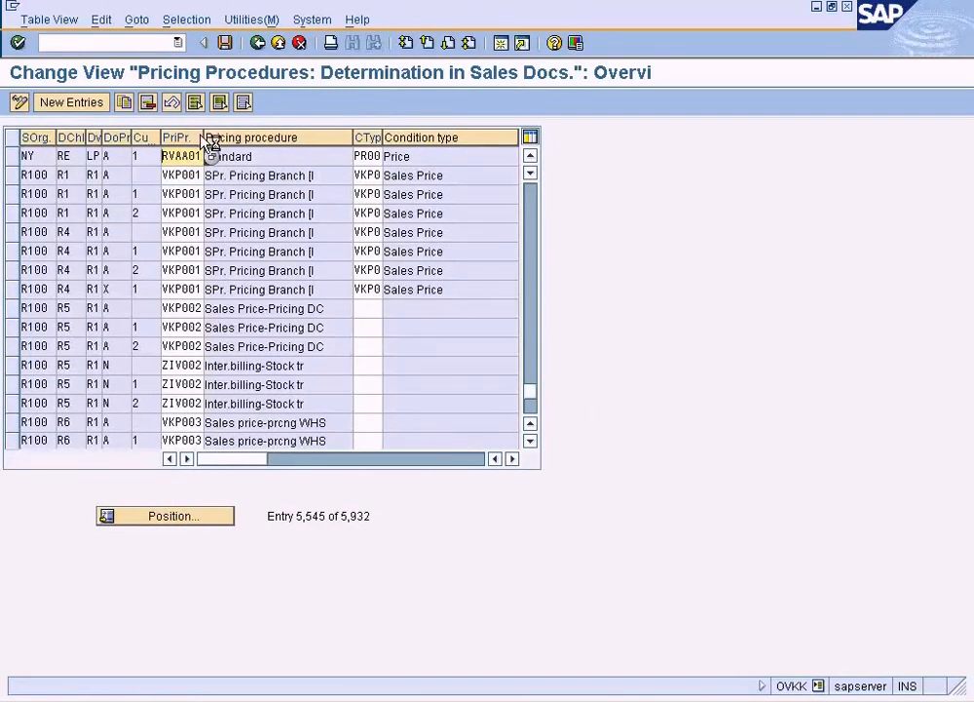
{"action": "left_click_drag", "start_coordinate": [207, 142], "coordinate": [290, 143]}
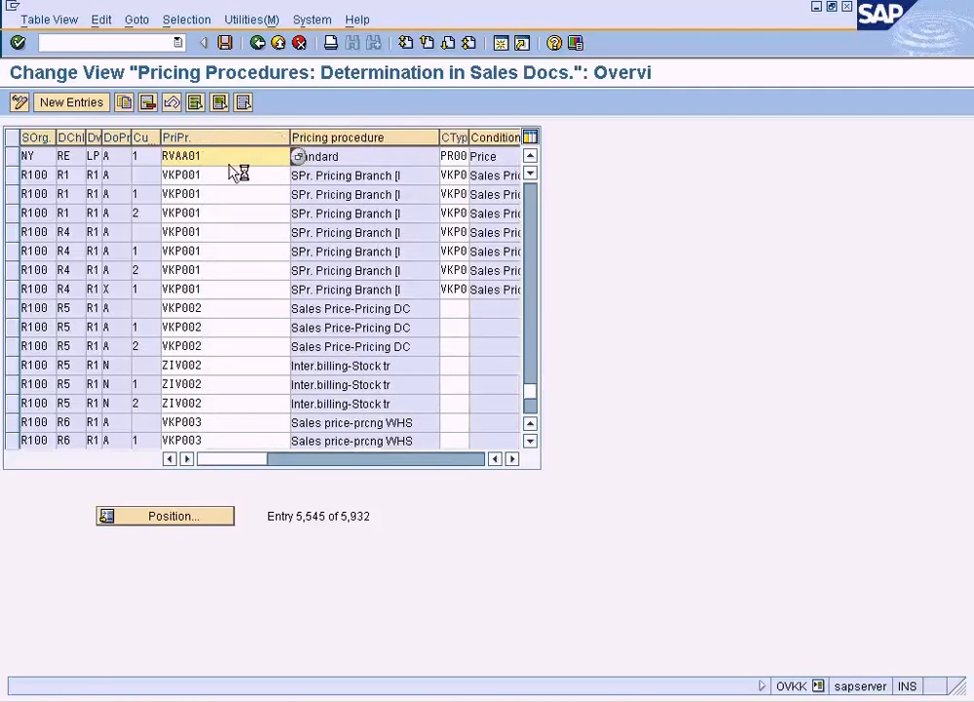
{"action": "double_click", "coordinate": [167, 157]}
{"action": "left_click", "coordinate": [258, 43]}
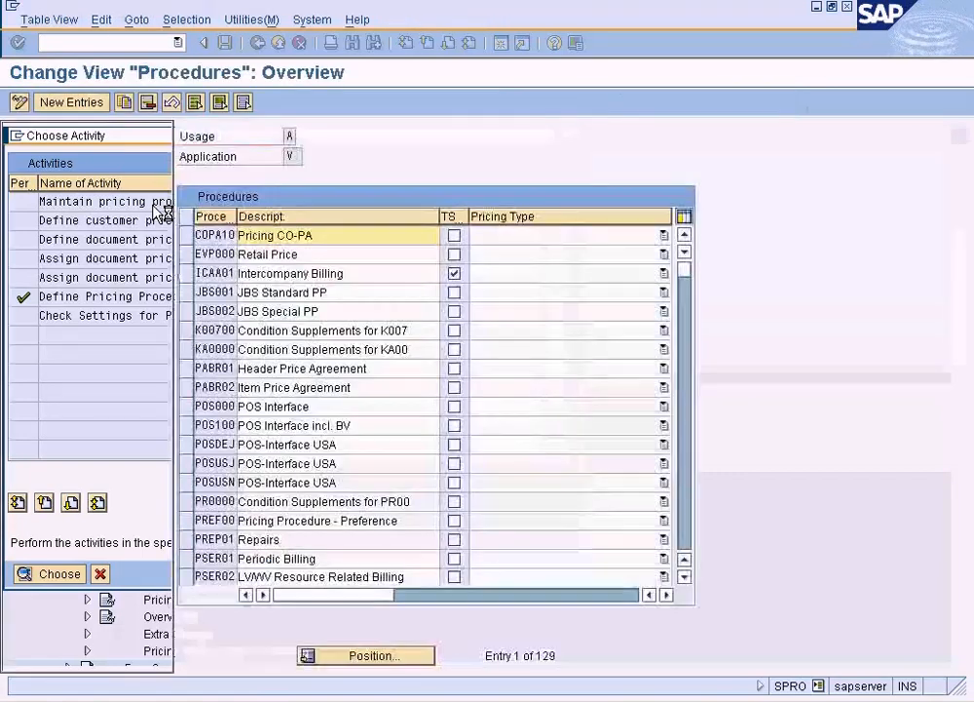
Find procedure RVAA01 under the pricing procedure maintenance activity and display its control data
{"action": "left_click", "coordinate": [375, 656]}
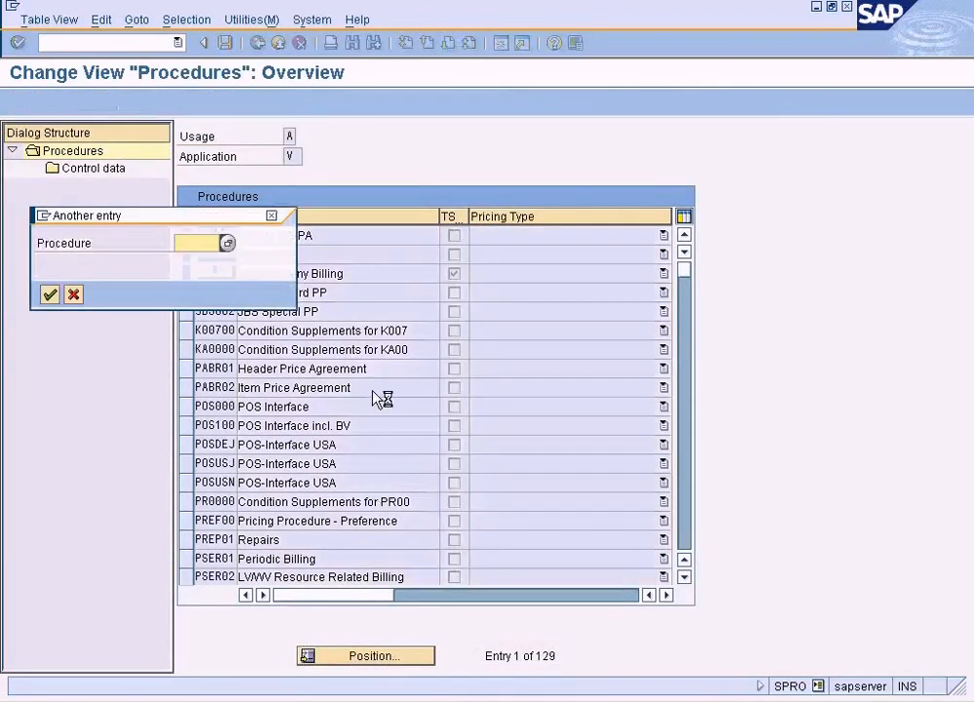
{"action": "type", "text": "RVAA01"}
{"action": "left_click", "coordinate": [57, 293]}
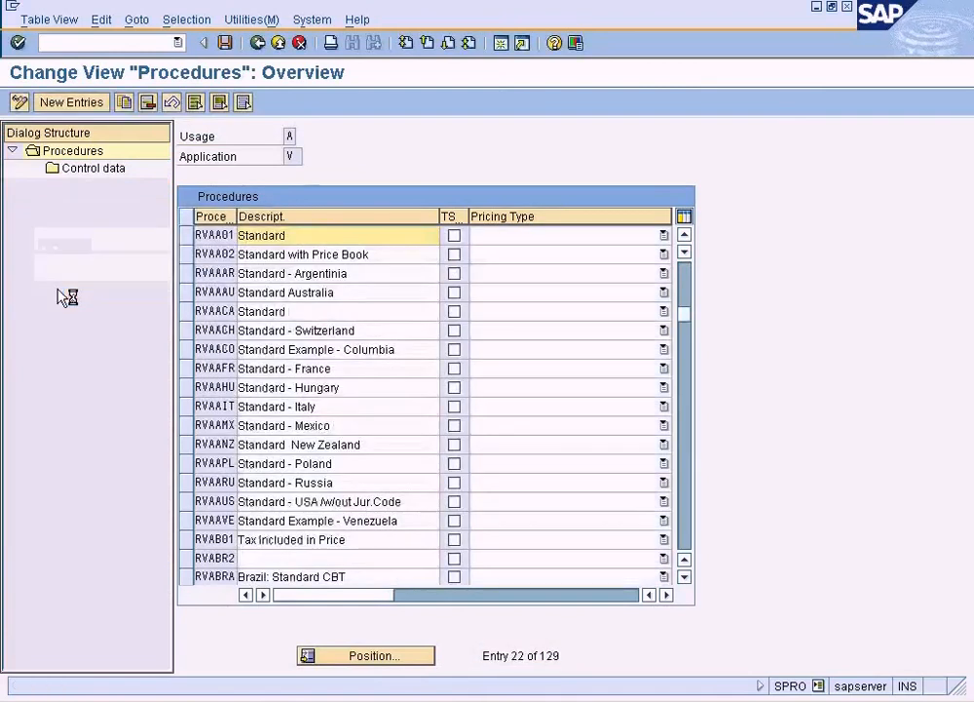
{"action": "left_click", "coordinate": [192, 238]}
{"action": "double_click", "coordinate": [119, 172]}
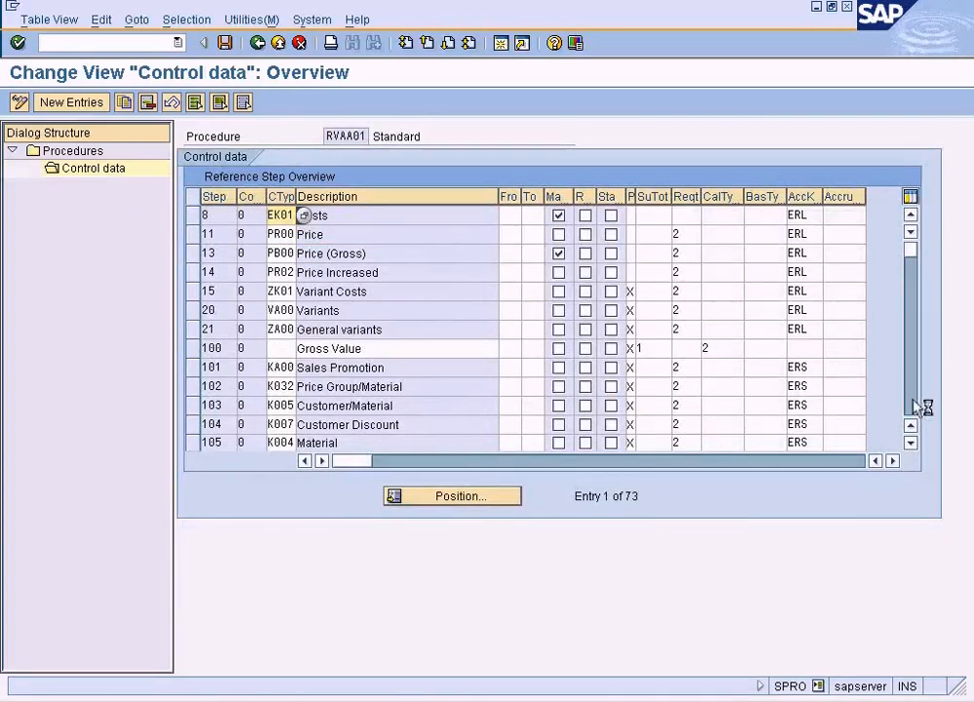
Locate condition type PI01 Intercompany Price in the RVAA01 control data and select its row
{"action": "left_click", "coordinate": [918, 402]}
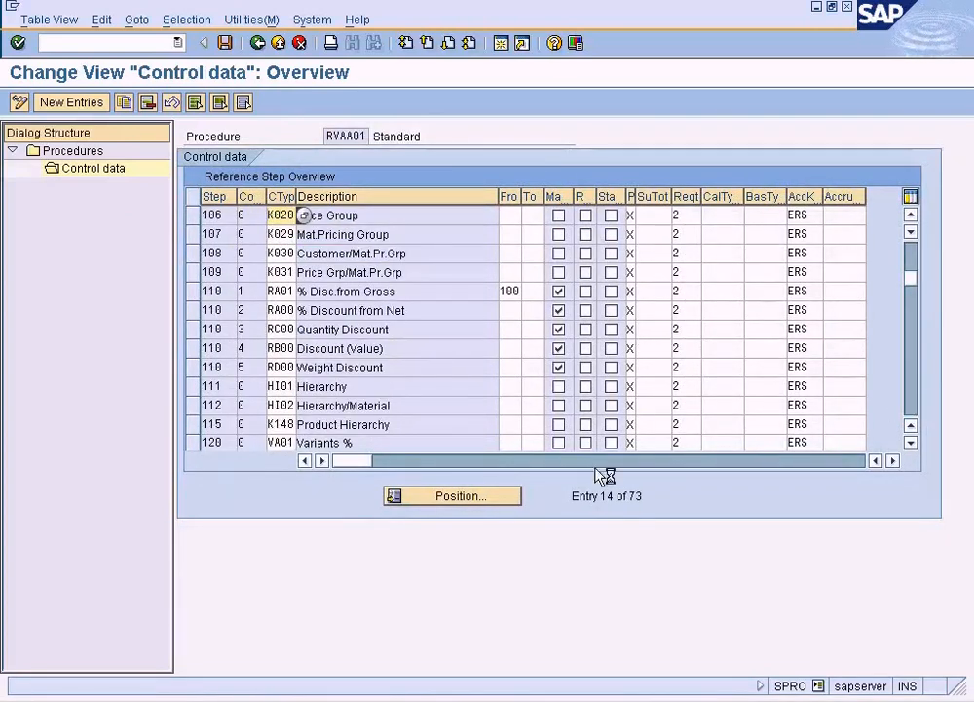
{"action": "left_click", "coordinate": [448, 497]}
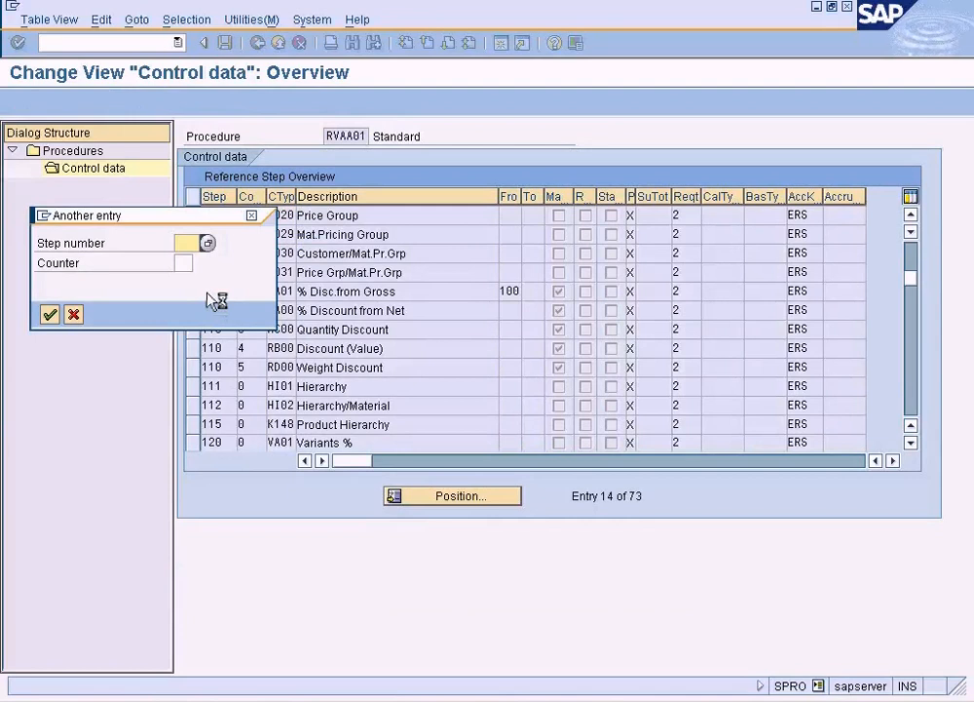
{"action": "left_click", "coordinate": [75, 314]}
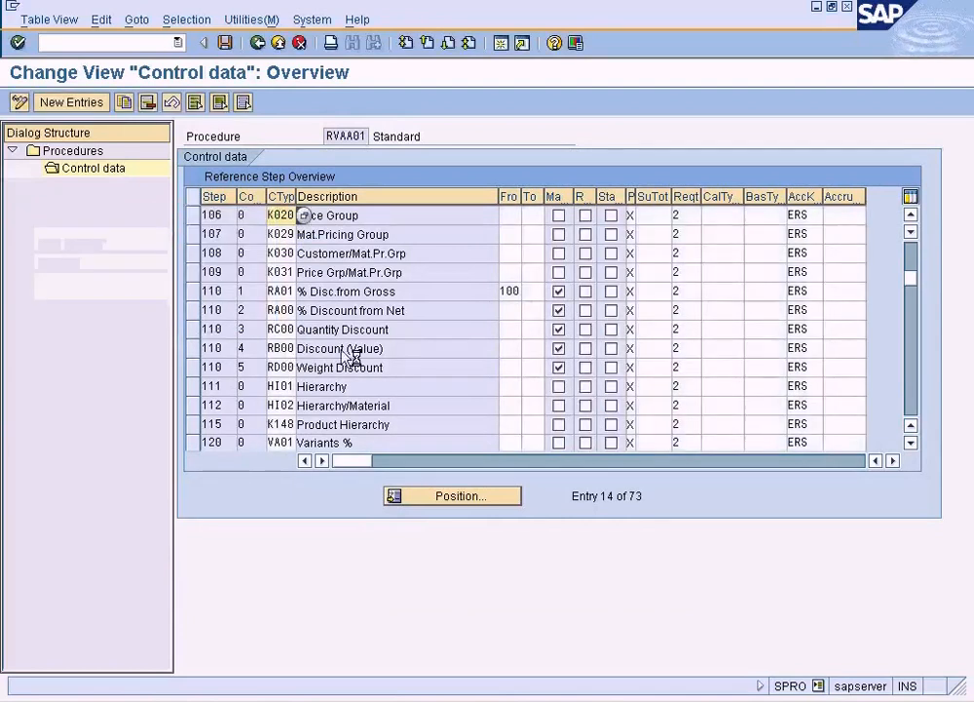
{"action": "left_click", "coordinate": [913, 401]}
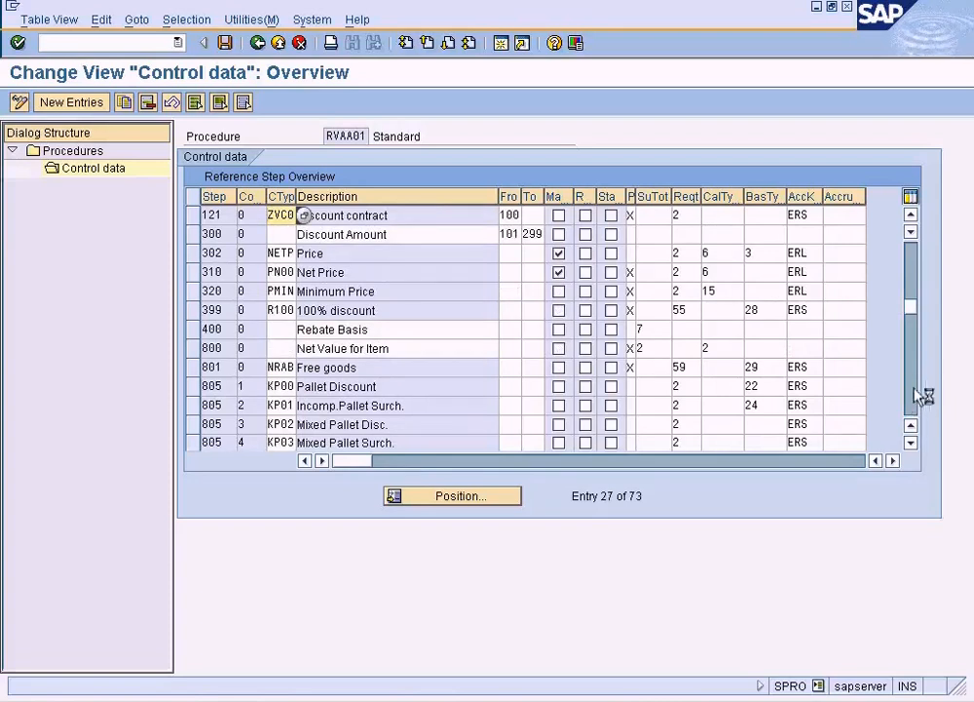
{"action": "left_click", "coordinate": [921, 397]}
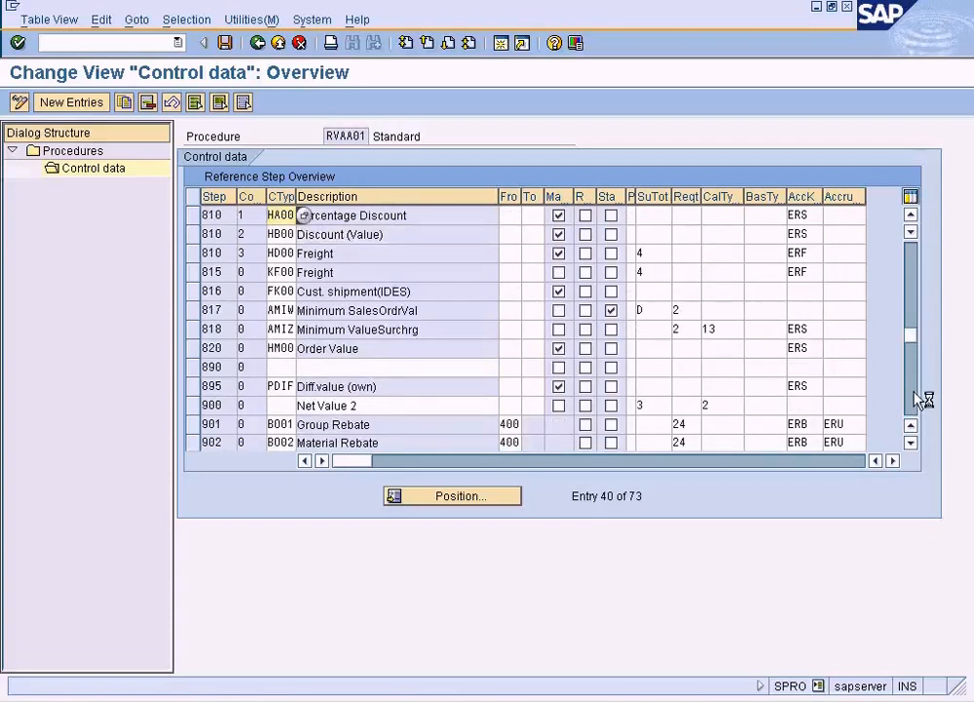
{"action": "left_click", "coordinate": [921, 398]}
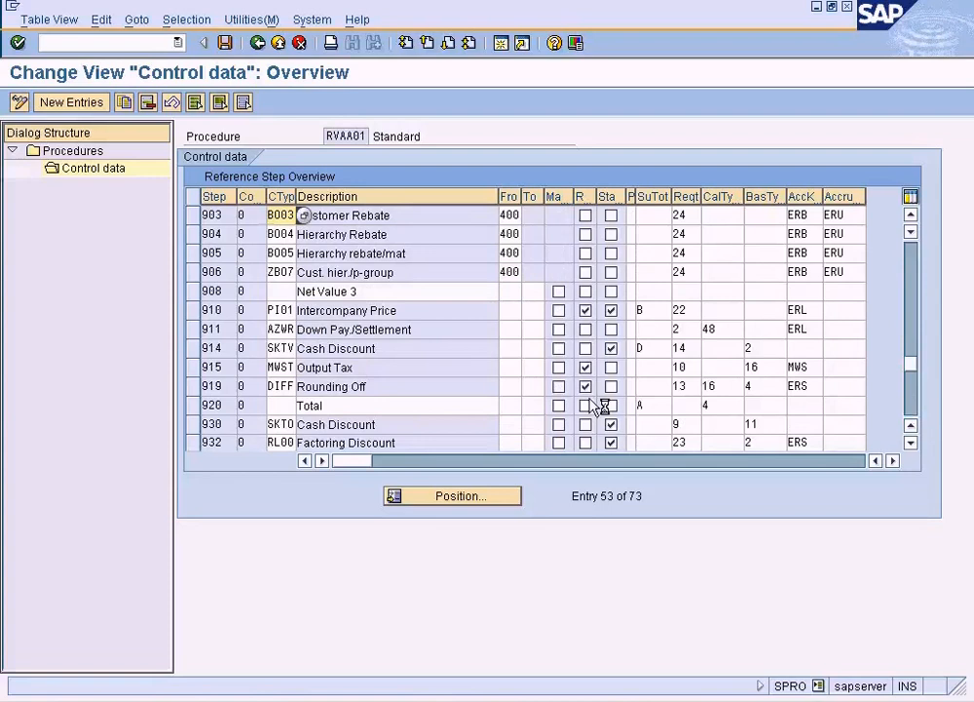
{"action": "left_click", "coordinate": [194, 309]}
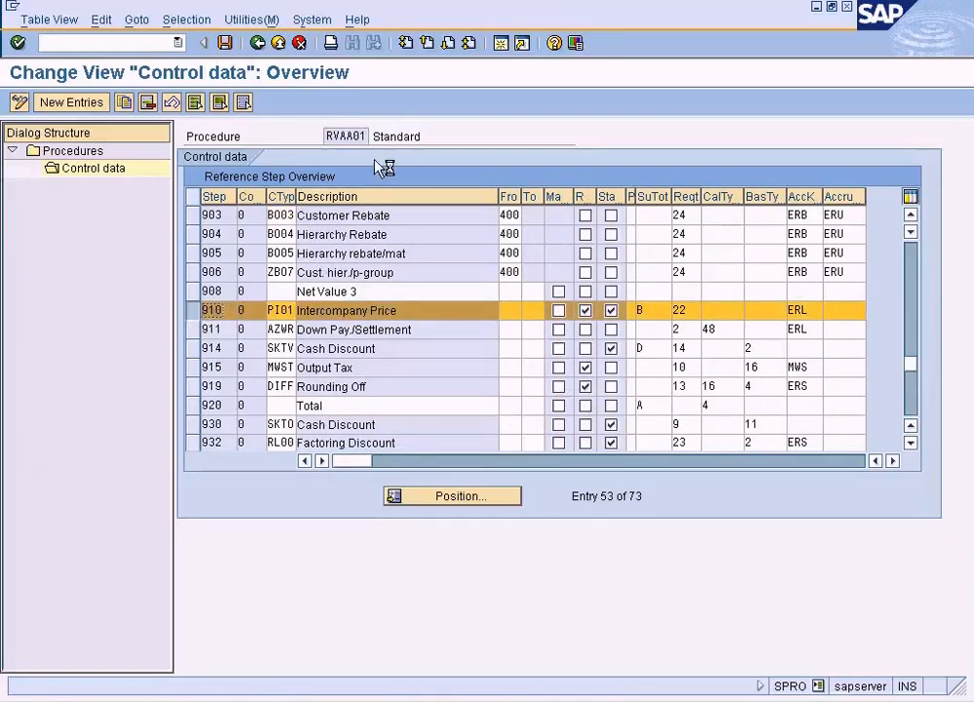
Highlight the procedure name and widen the Required and Statistics columns to examine the PI01 settings
{"action": "double_click", "coordinate": [337, 136]}
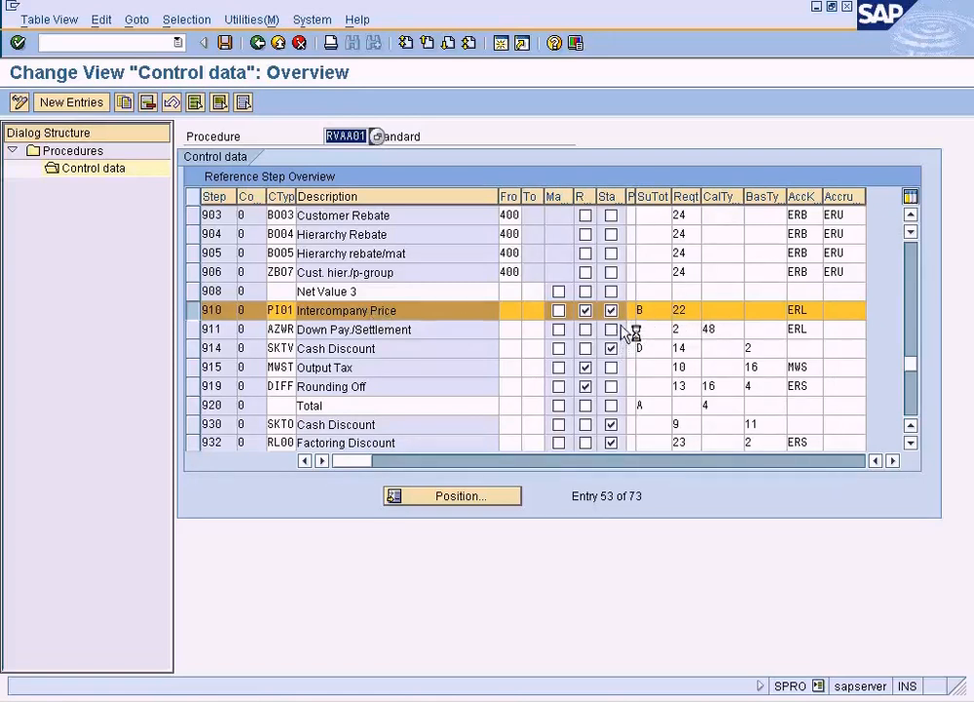
{"action": "left_click_drag", "start_coordinate": [629, 199], "coordinate": [672, 200]}
{"action": "left_click_drag", "start_coordinate": [597, 198], "coordinate": [624, 200]}
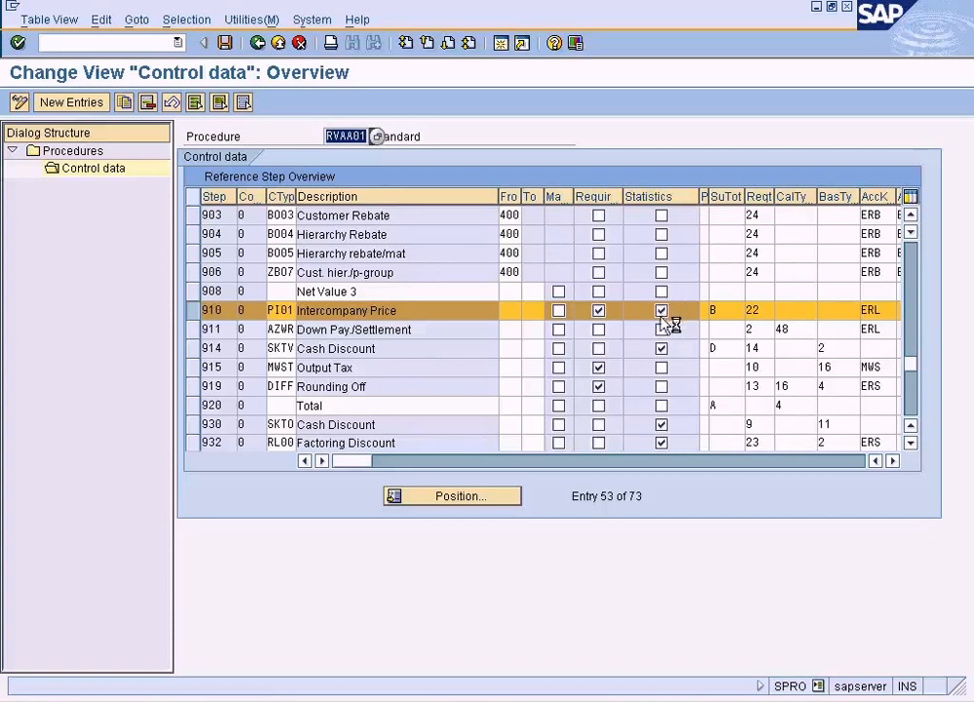
Switch to the Inter-company sales diagram in Paint, review the selling company code, and return to the SAP control data session
{"action": "left_click", "coordinate": [462, 700]}
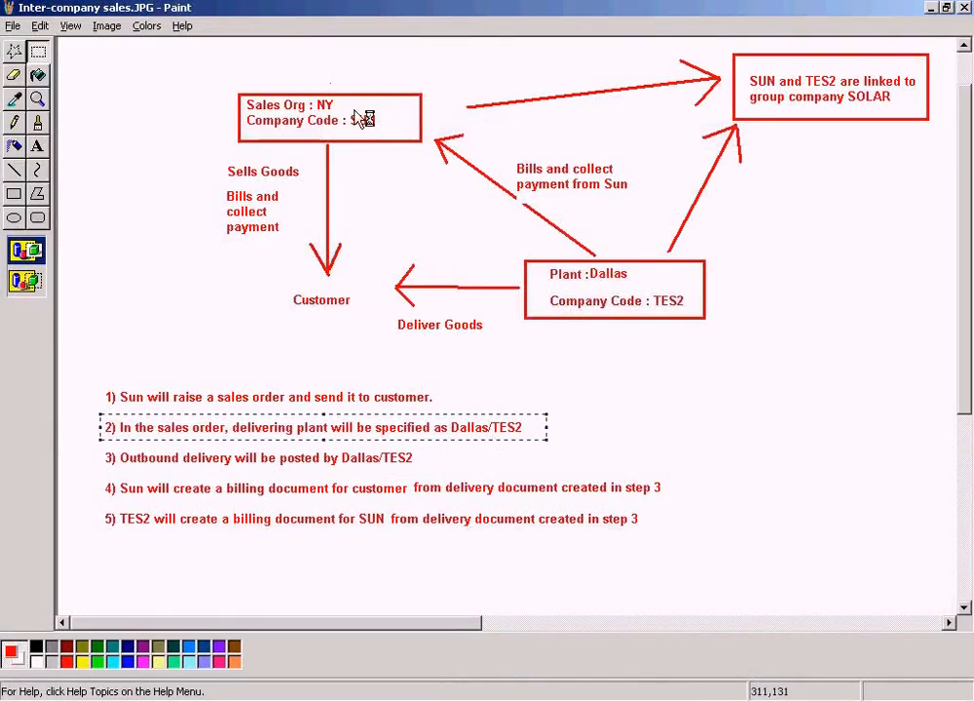
{"action": "left_click", "coordinate": [276, 699]}
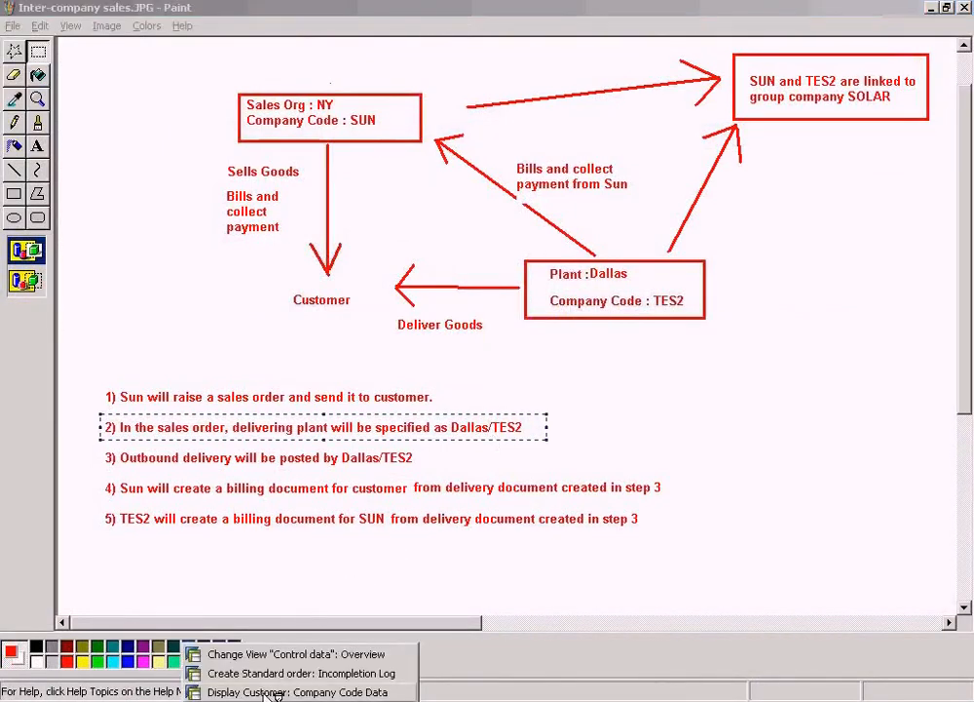
{"action": "left_click", "coordinate": [292, 656]}
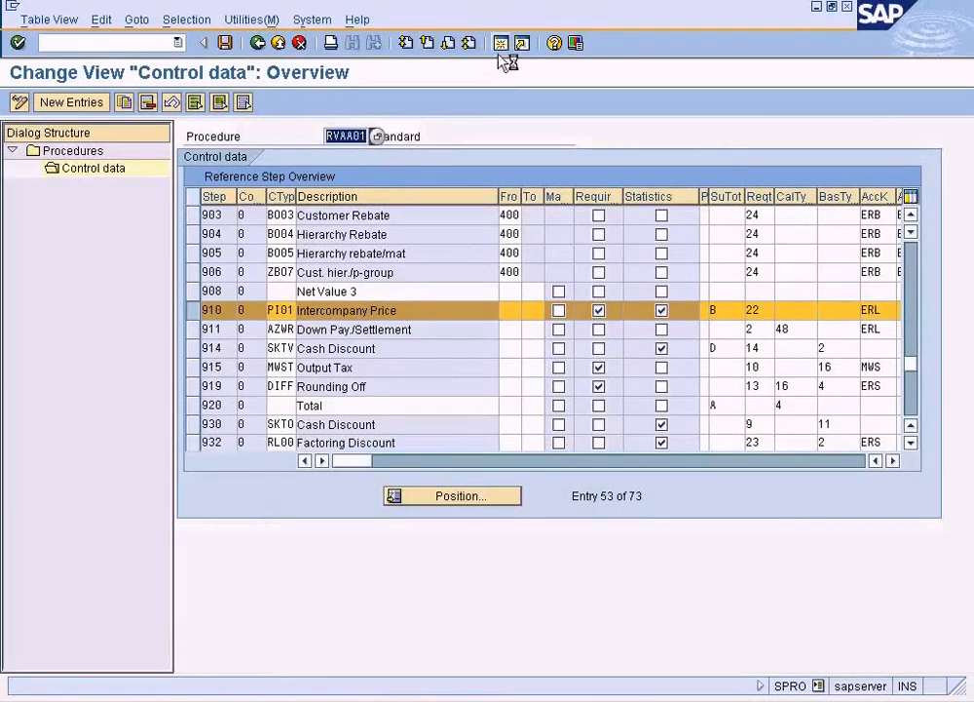
Leave the pricing procedure control data and the implementation guide, returning to SAP Easy Access
{"action": "left_click", "coordinate": [276, 43]}
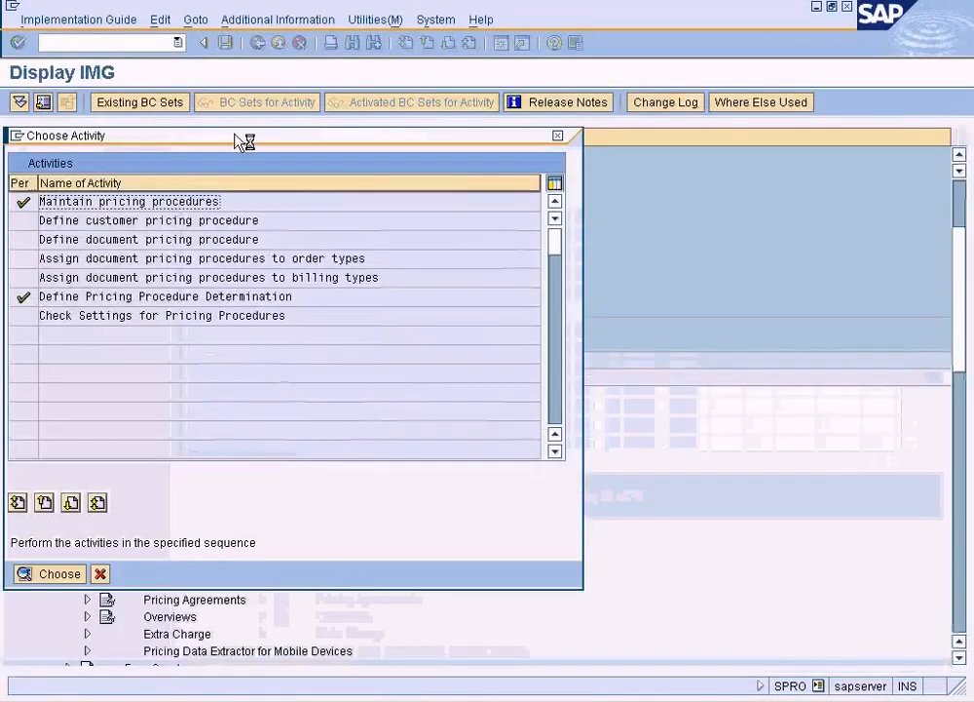
{"action": "left_click", "coordinate": [106, 573]}
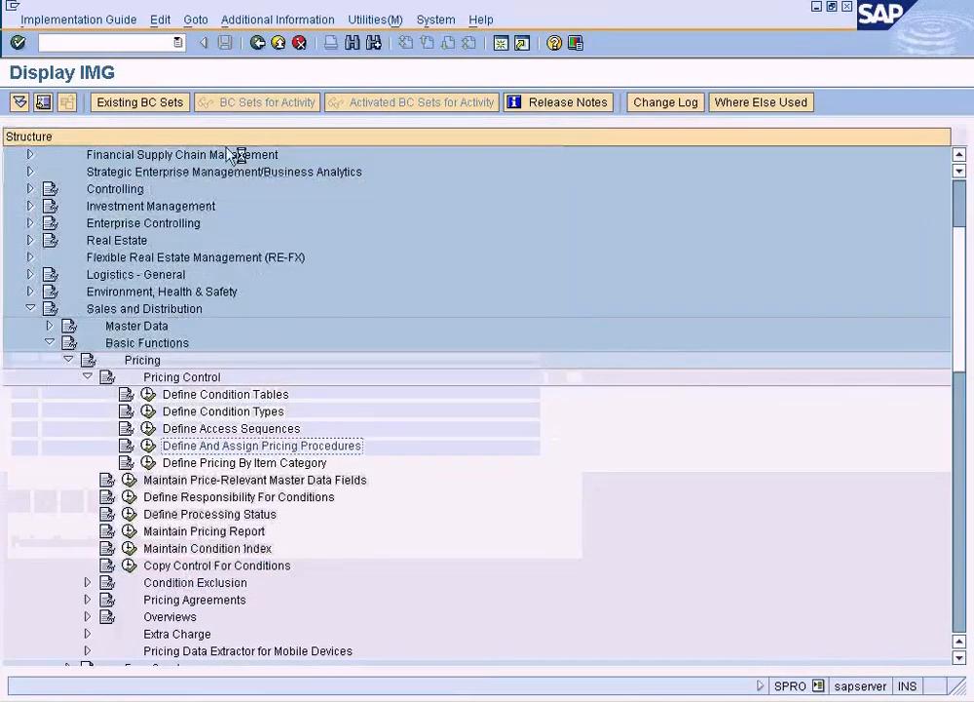
{"action": "left_click", "coordinate": [282, 46]}
{"action": "left_click", "coordinate": [281, 47]}
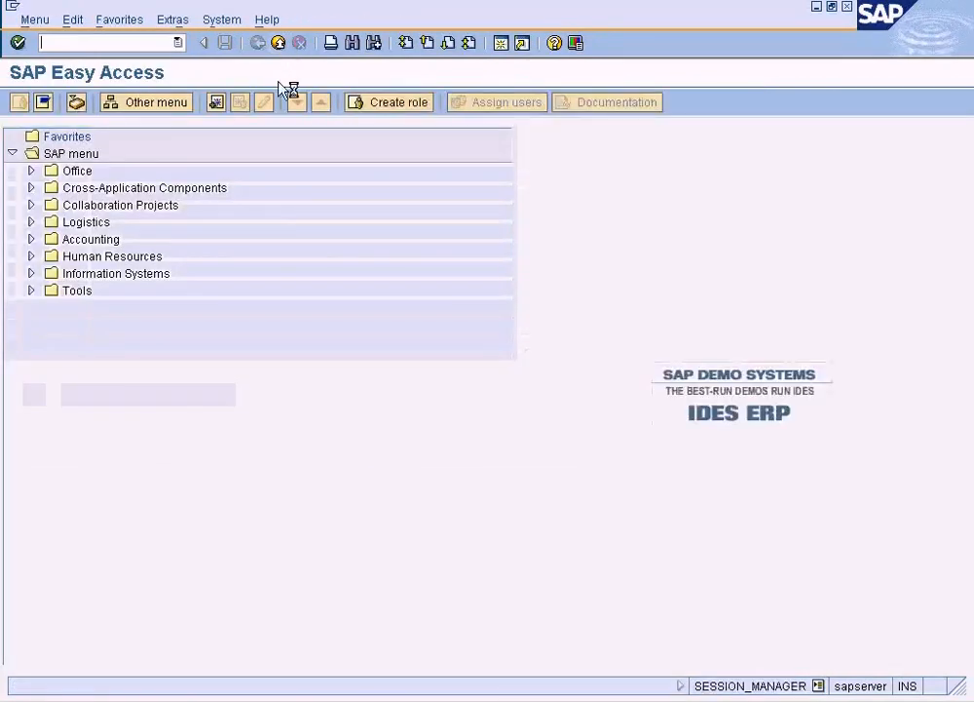
Open the creation of condition records from the Sales and Distribution master data
{"action": "left_click", "coordinate": [30, 222]}
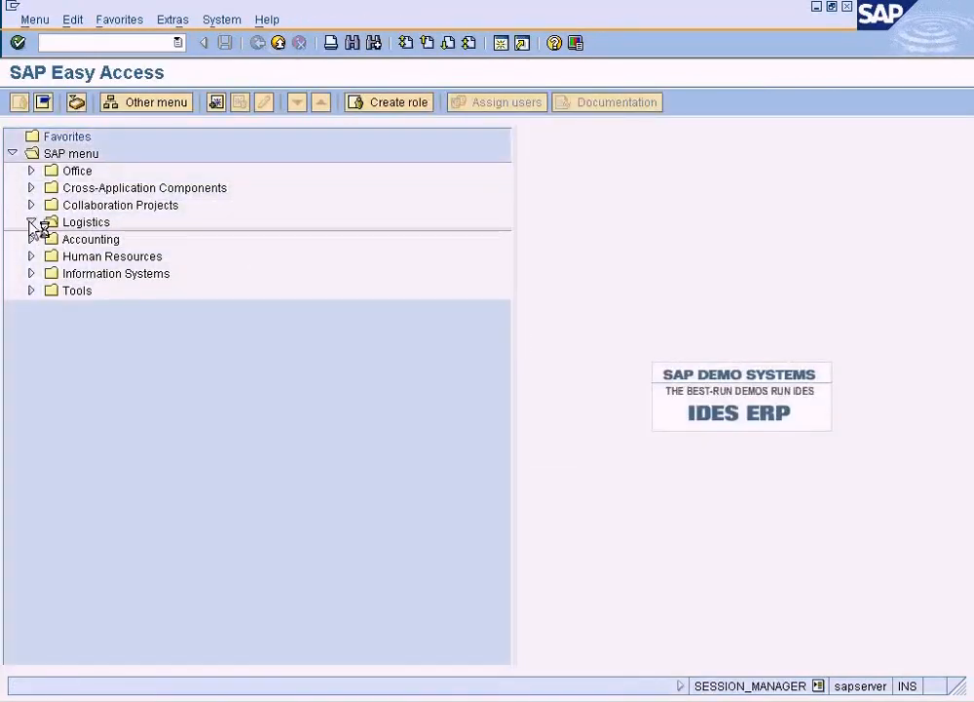
{"action": "left_click", "coordinate": [50, 257]}
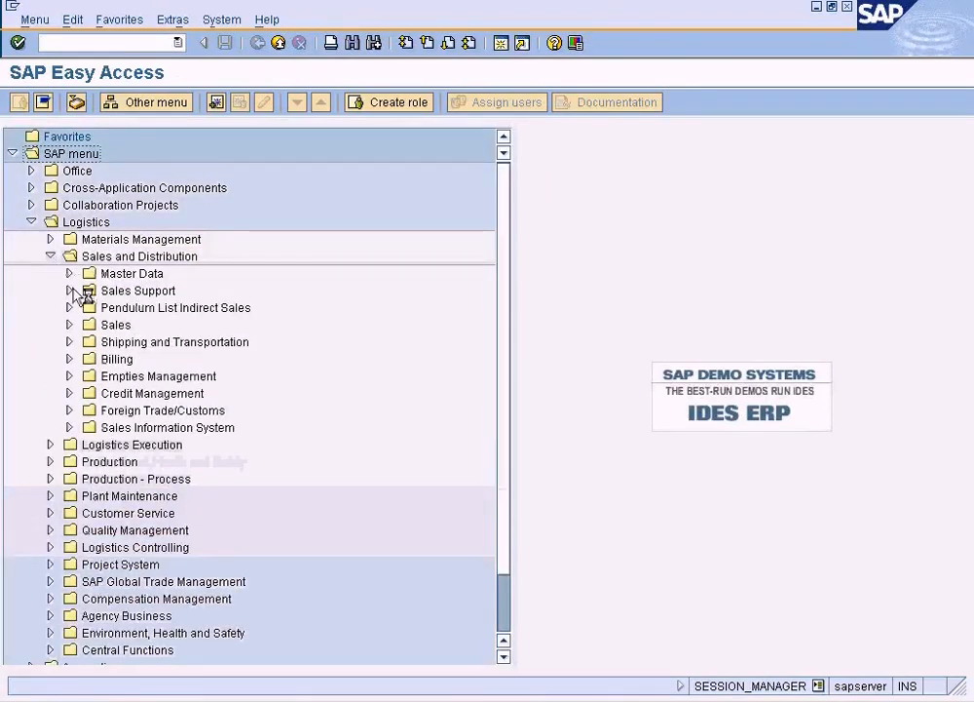
{"action": "left_click", "coordinate": [69, 274]}
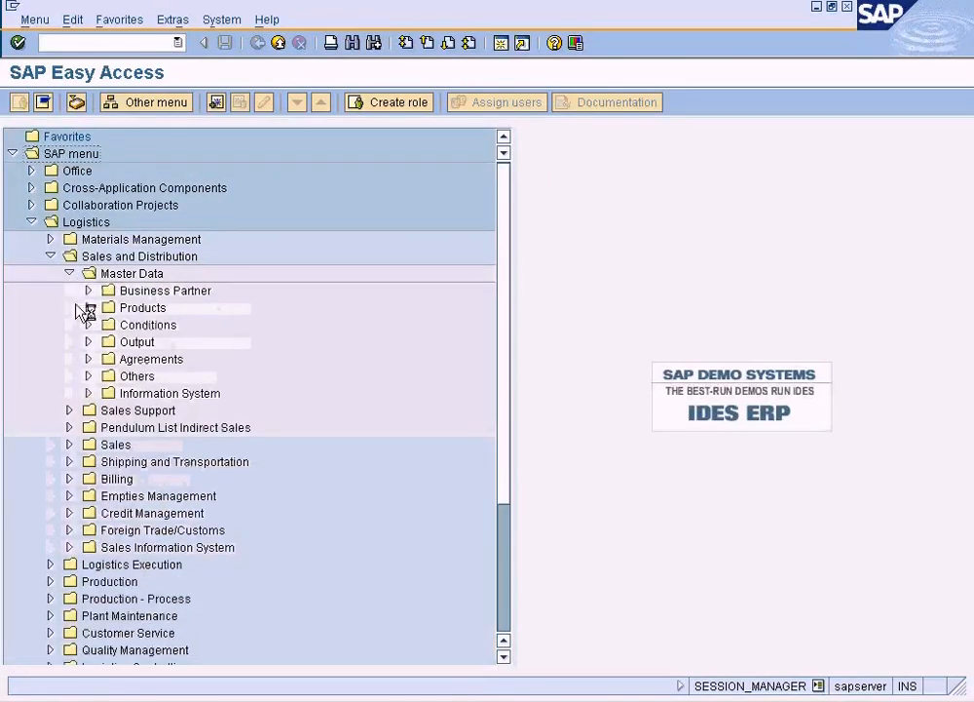
{"action": "left_click", "coordinate": [88, 324]}
{"action": "double_click", "coordinate": [146, 342]}
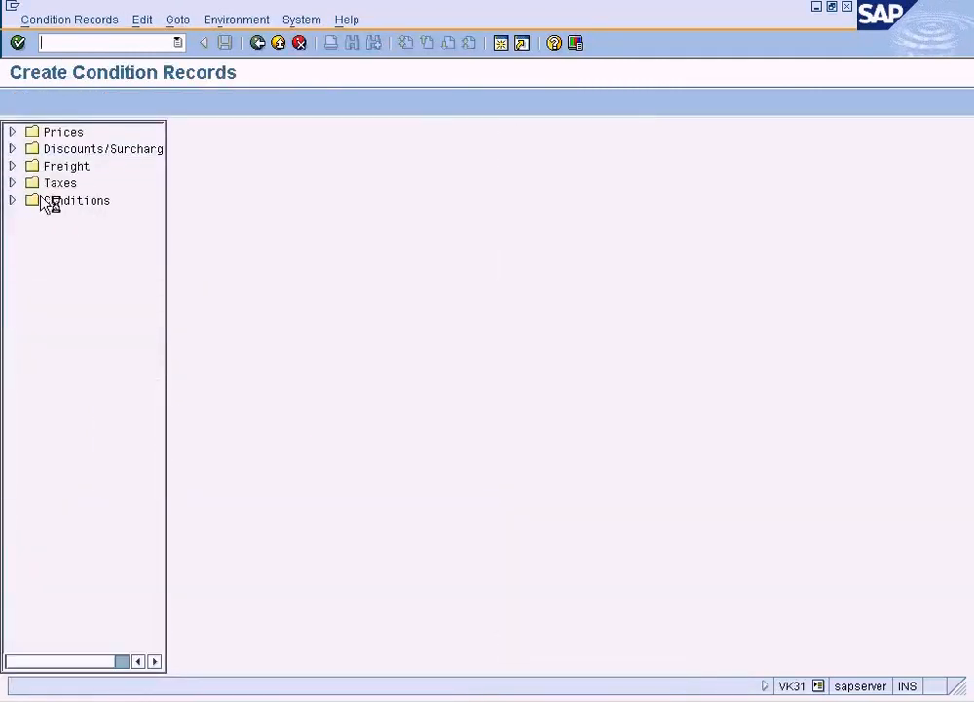
Open individual prices and bring up fast entry for customer/material with release status
{"action": "left_click", "coordinate": [13, 200]}
{"action": "left_click", "coordinate": [13, 200]}
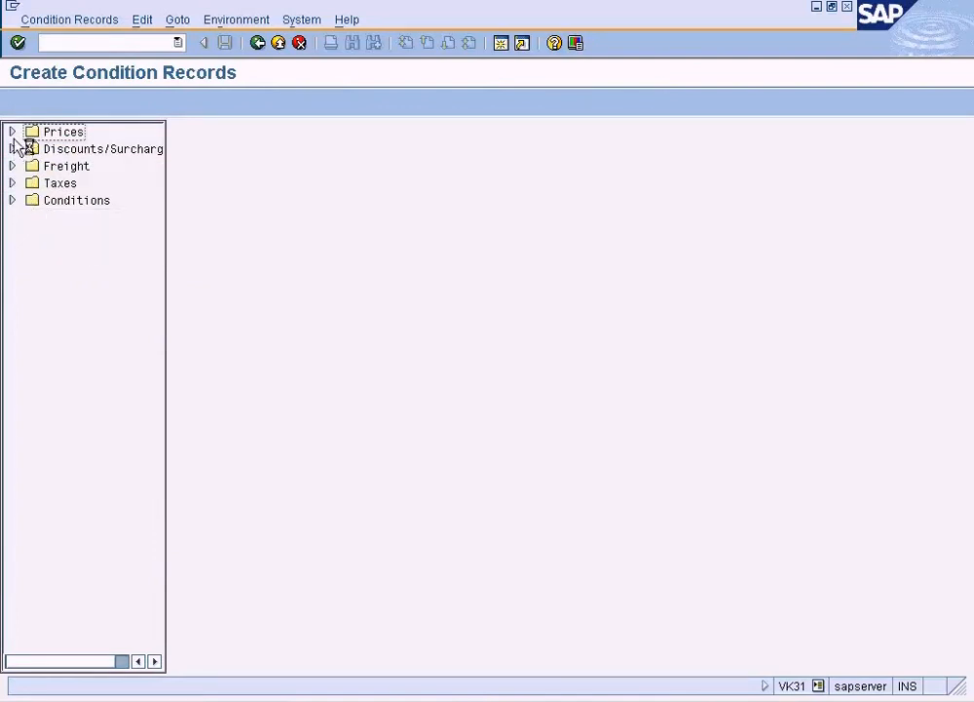
{"action": "left_click", "coordinate": [11, 132]}
{"action": "double_click", "coordinate": [121, 183]}
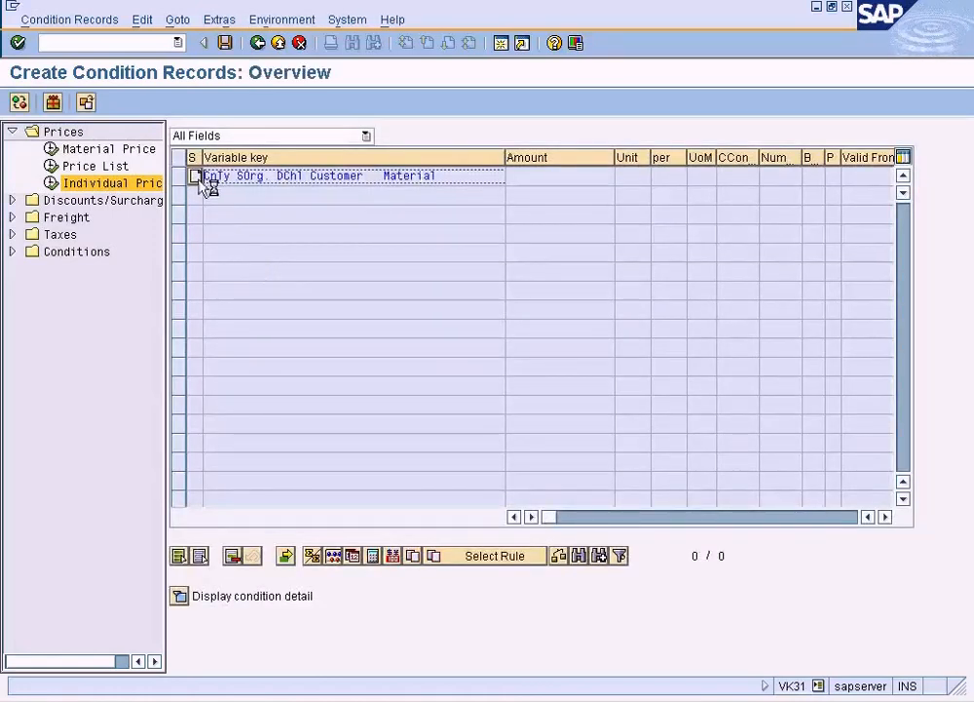
{"action": "double_click", "coordinate": [205, 180]}
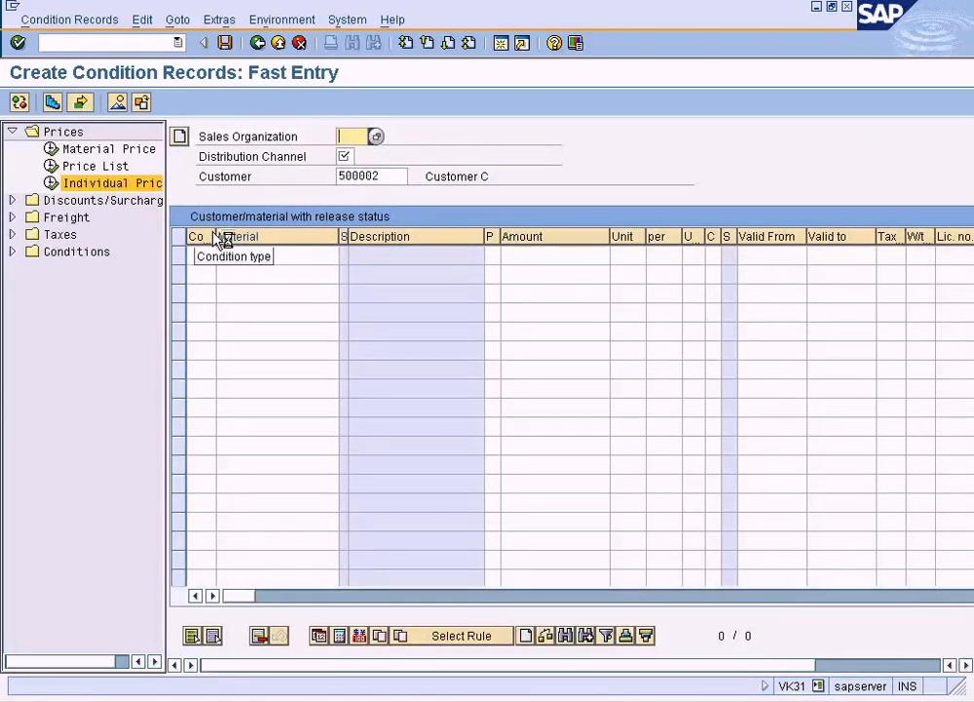
Widen the Condition type column and enter RE as the distribution channel for the condition record
{"action": "left_click_drag", "start_coordinate": [218, 238], "coordinate": [290, 240]}
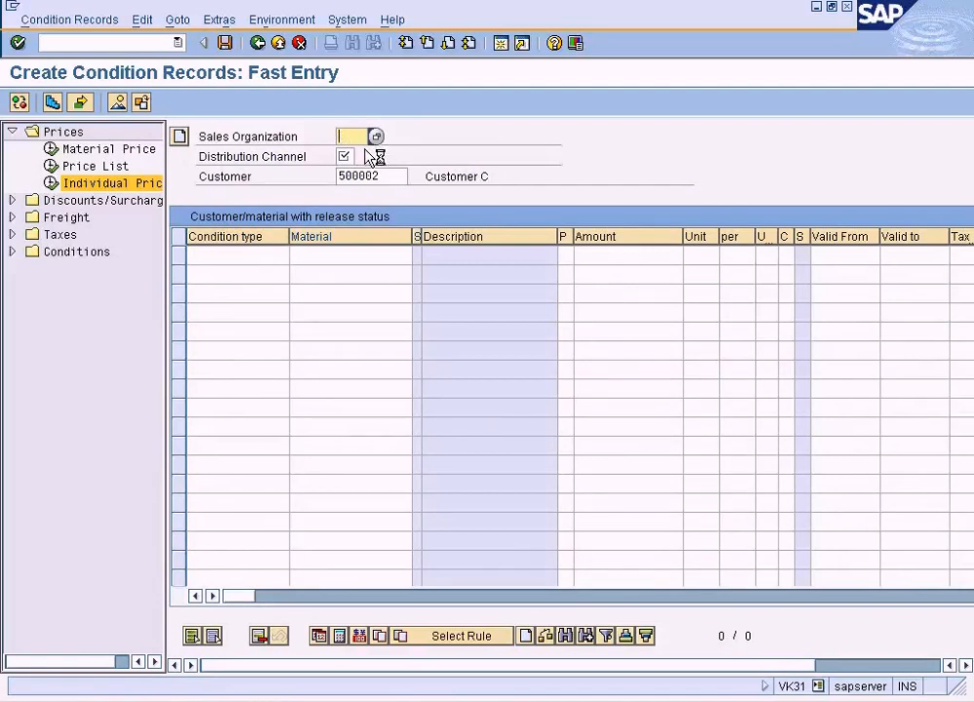
{"action": "type", "text": "RE"}
{"action": "left_click", "coordinate": [394, 178]}
Review the Inter-company sales diagram in Paint and switch back to the standard order's incompletion log in SAP
{"action": "left_click", "coordinate": [461, 698]}
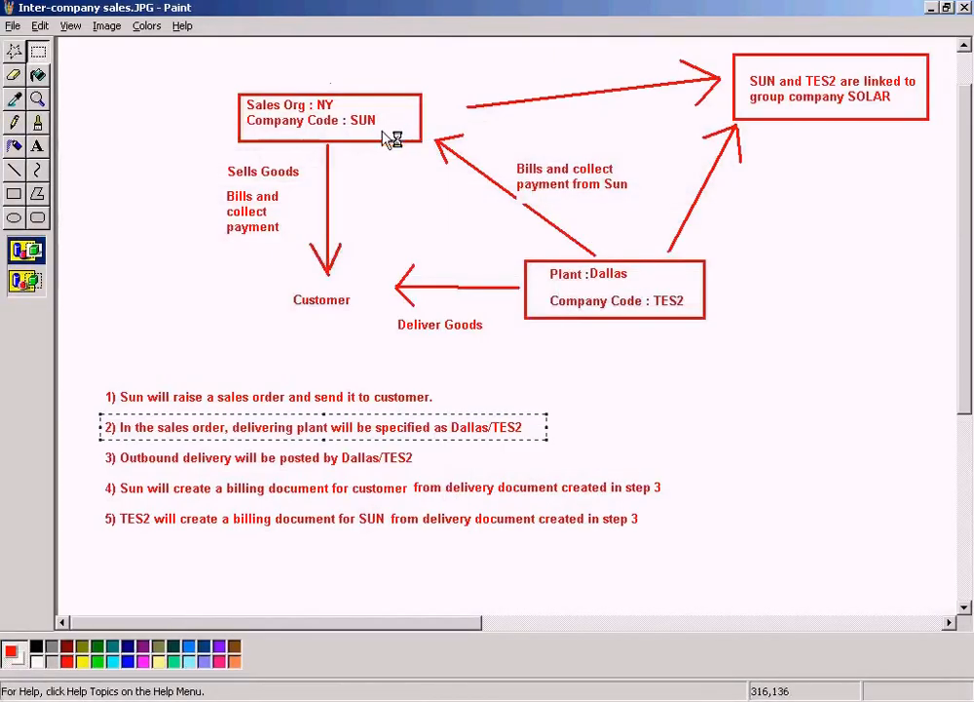
{"action": "left_click", "coordinate": [332, 694]}
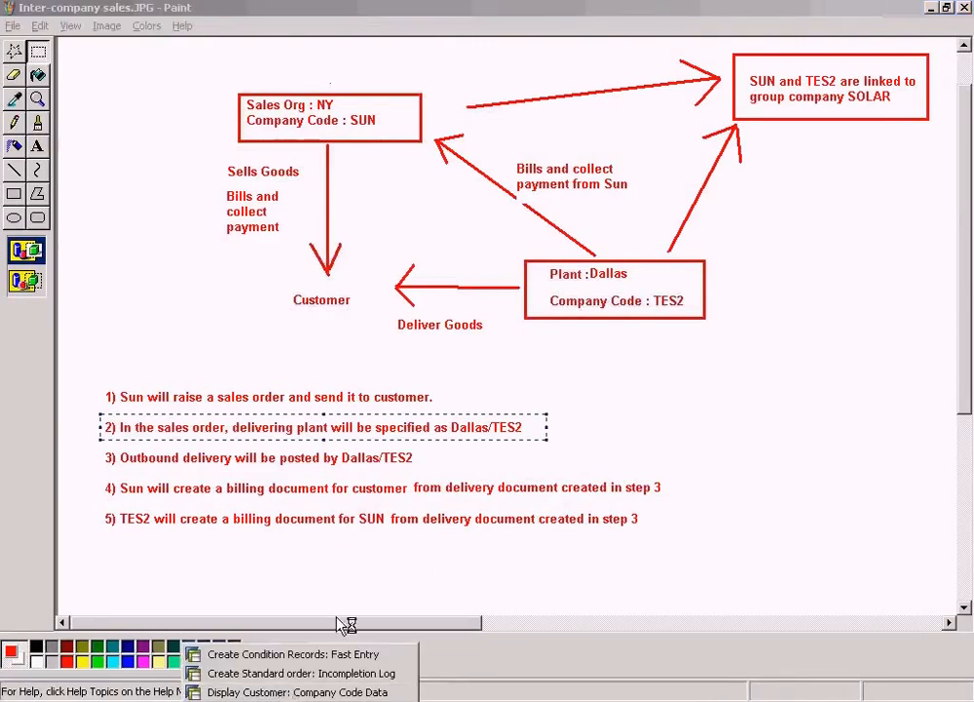
{"action": "left_click", "coordinate": [292, 674]}
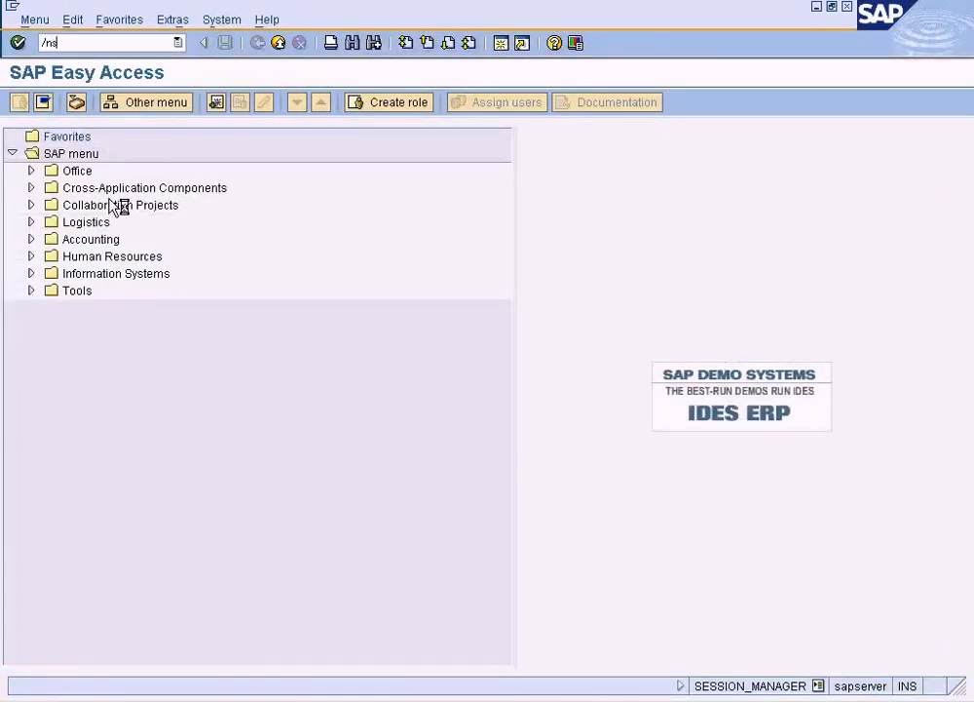
Open Define Internal Customer Number By Sales Organization in the Customizing guide, under Sales and Distribution, Billing, Intercompany Billing
{"action": "key", "text": "Return"}
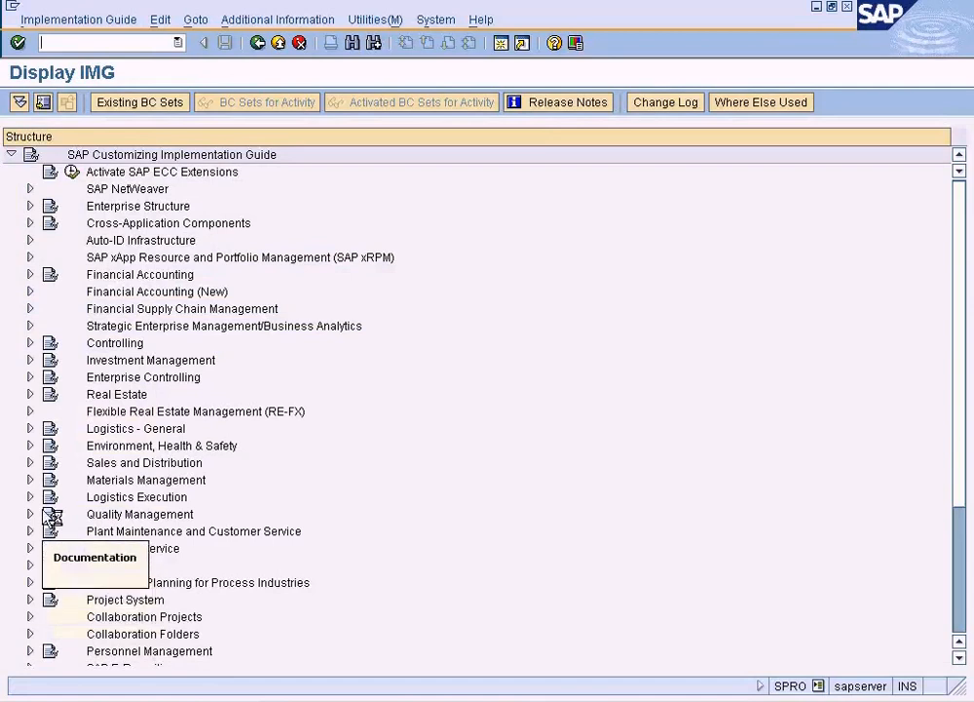
{"action": "left_click", "coordinate": [31, 462]}
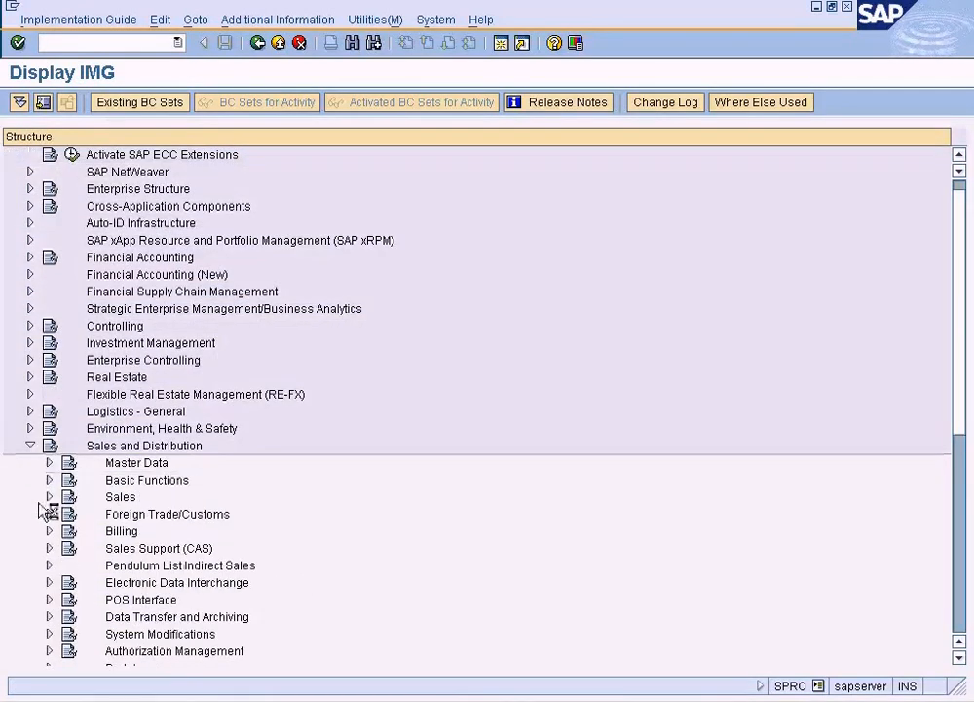
{"action": "left_click", "coordinate": [48, 531]}
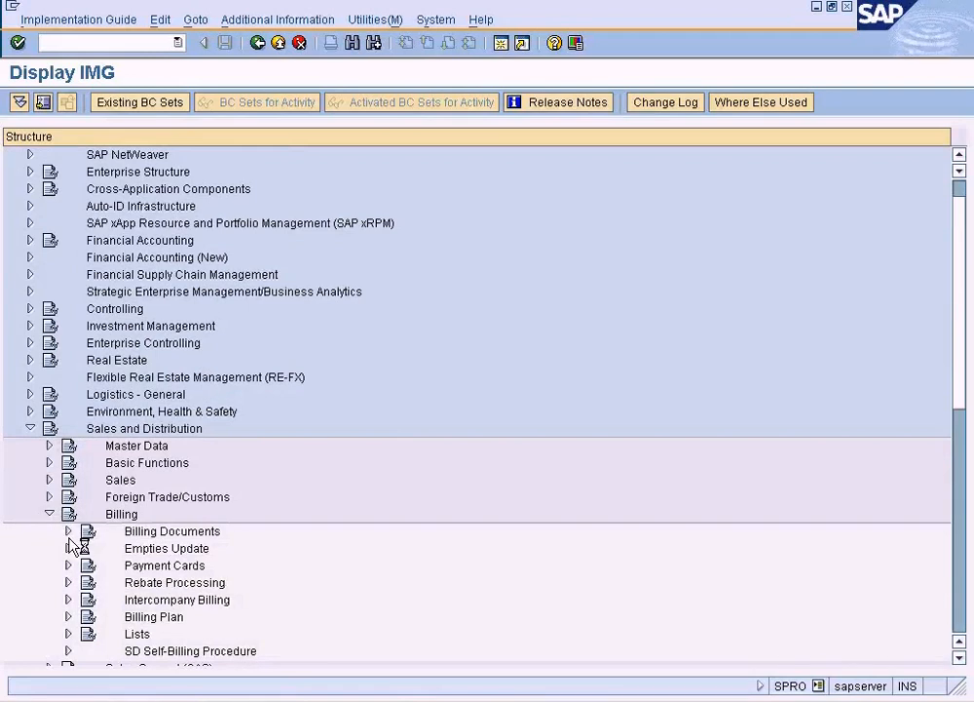
{"action": "left_click", "coordinate": [68, 599]}
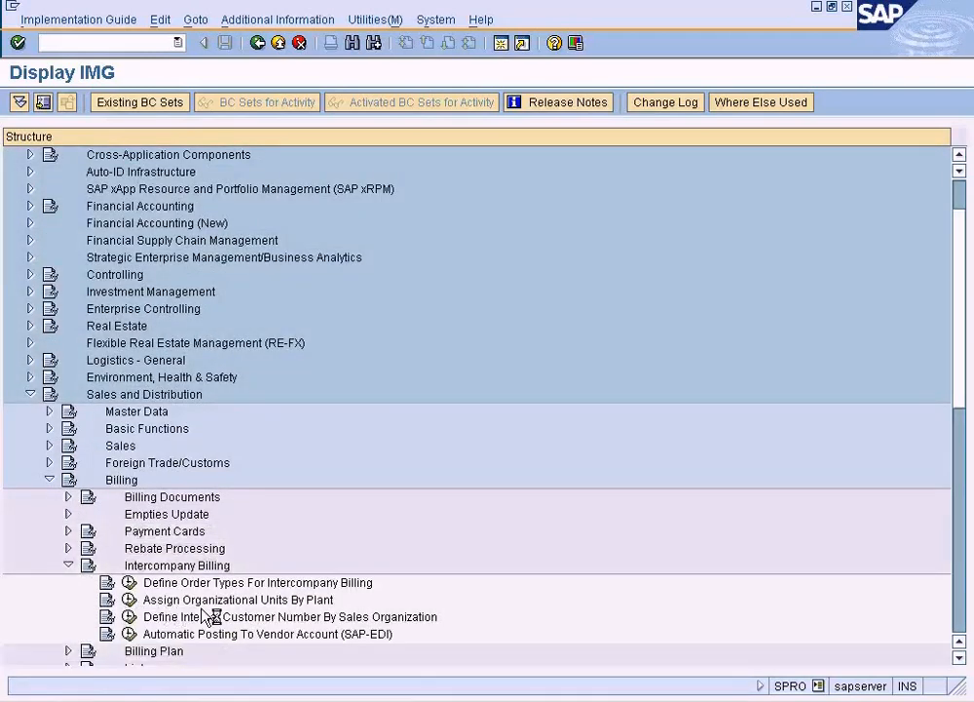
{"action": "left_click", "coordinate": [259, 620]}
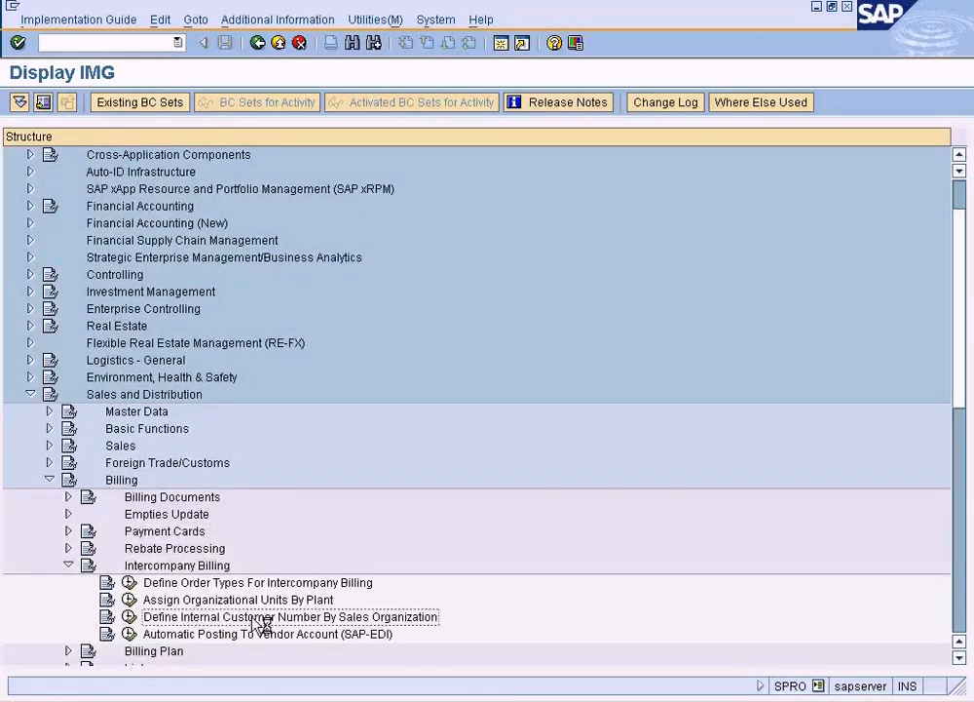
{"action": "left_click", "coordinate": [129, 617]}
Position the inter-company billing view at sales organization NY and select its internal customer number
{"action": "left_click", "coordinate": [271, 515]}
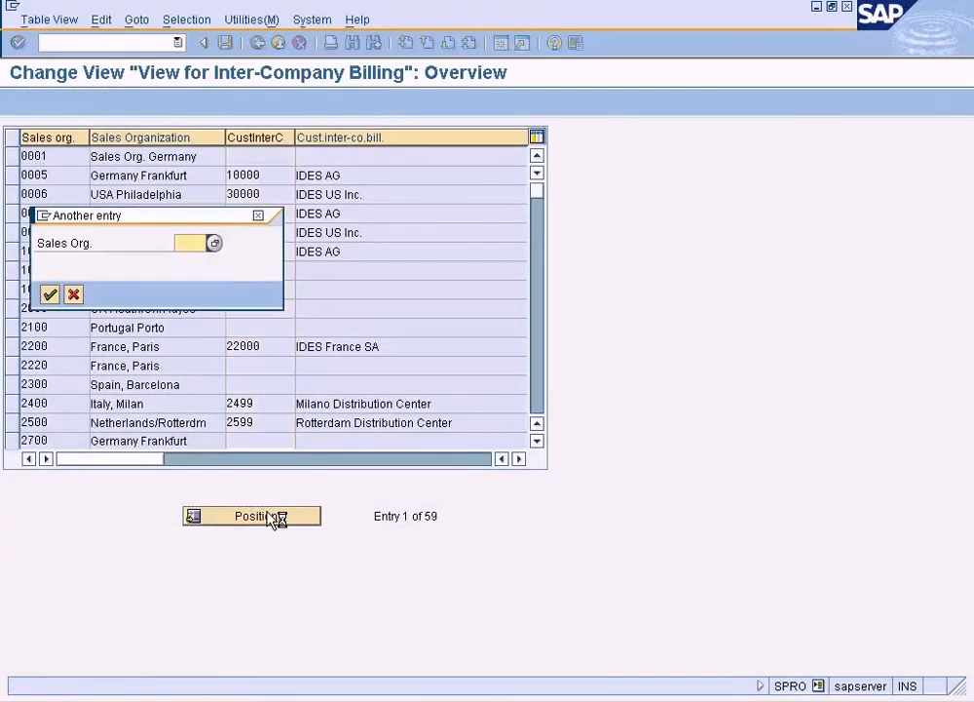
{"action": "type", "text": "ny"}
{"action": "key", "text": "Return"}
{"action": "left_click", "coordinate": [272, 155]}
{"action": "left_click_drag", "start_coordinate": [283, 159], "coordinate": [242, 180]}
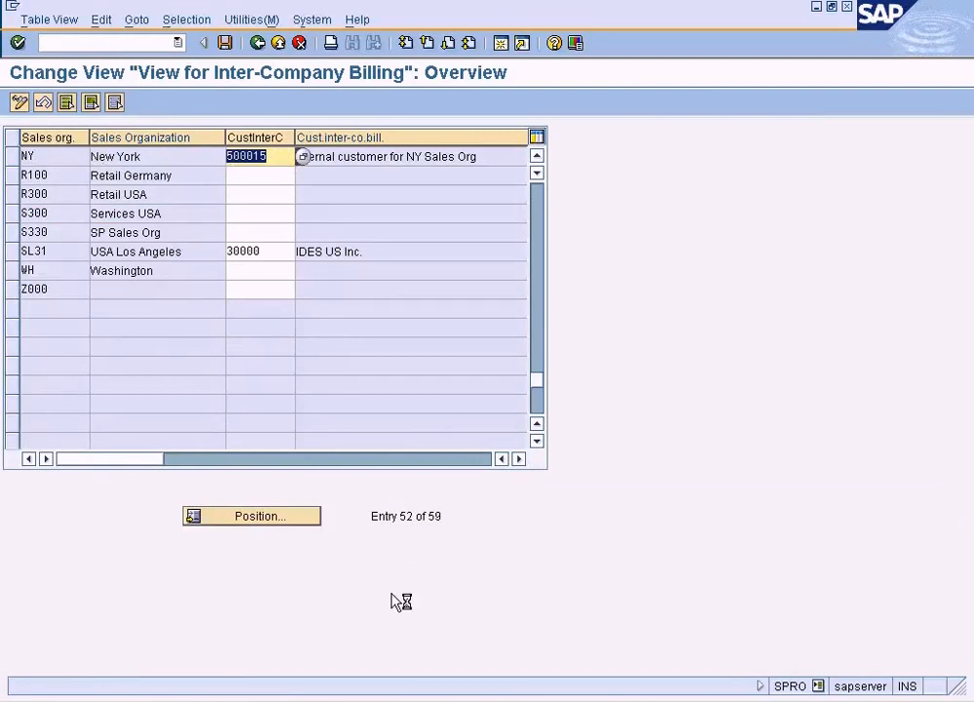
Return to the condition record fast entry, enter NY's internal customer number and look up the condition types for individual prices
{"action": "left_click", "coordinate": [285, 658]}
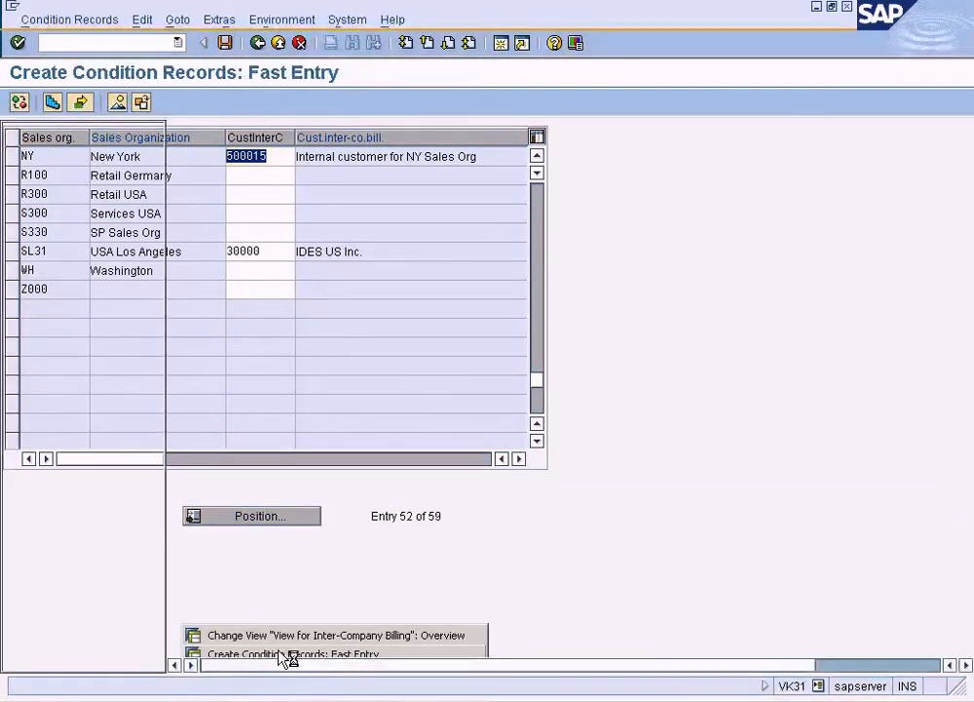
{"action": "left_click", "coordinate": [260, 257]}
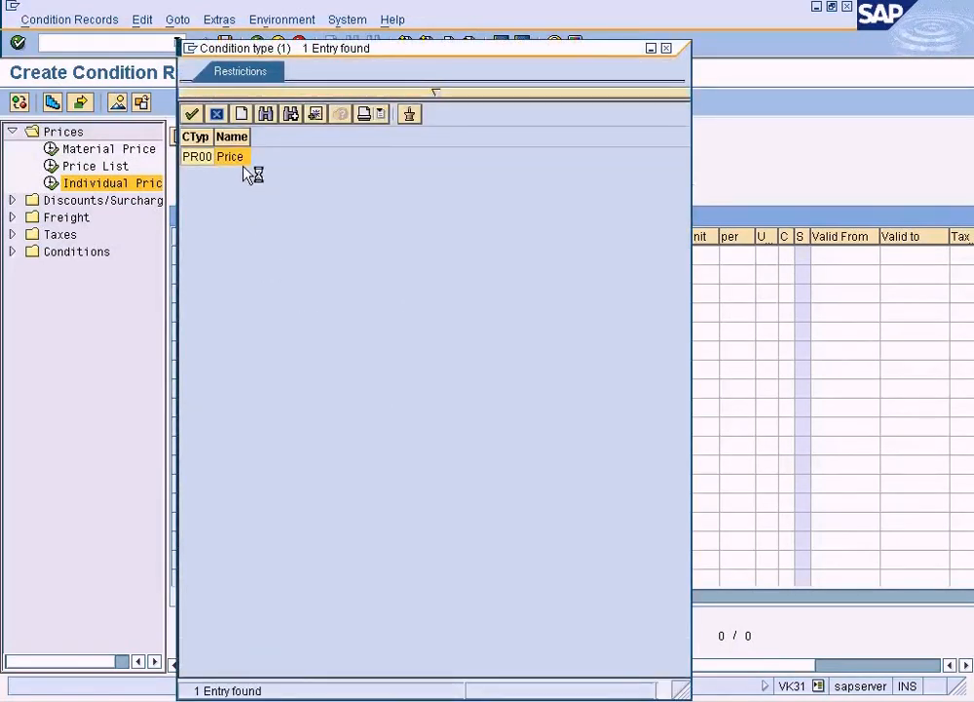
{"action": "left_click", "coordinate": [667, 49]}
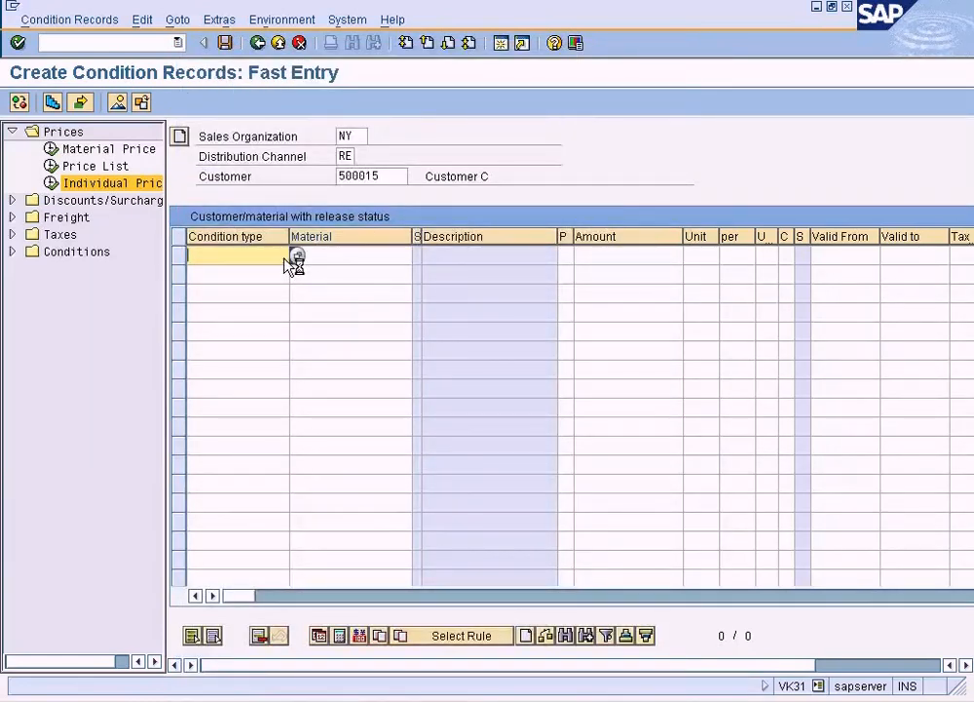
Open the customer/material with release status fast entry from the conditions by customer and look up its condition types
{"action": "double_click", "coordinate": [32, 251]}
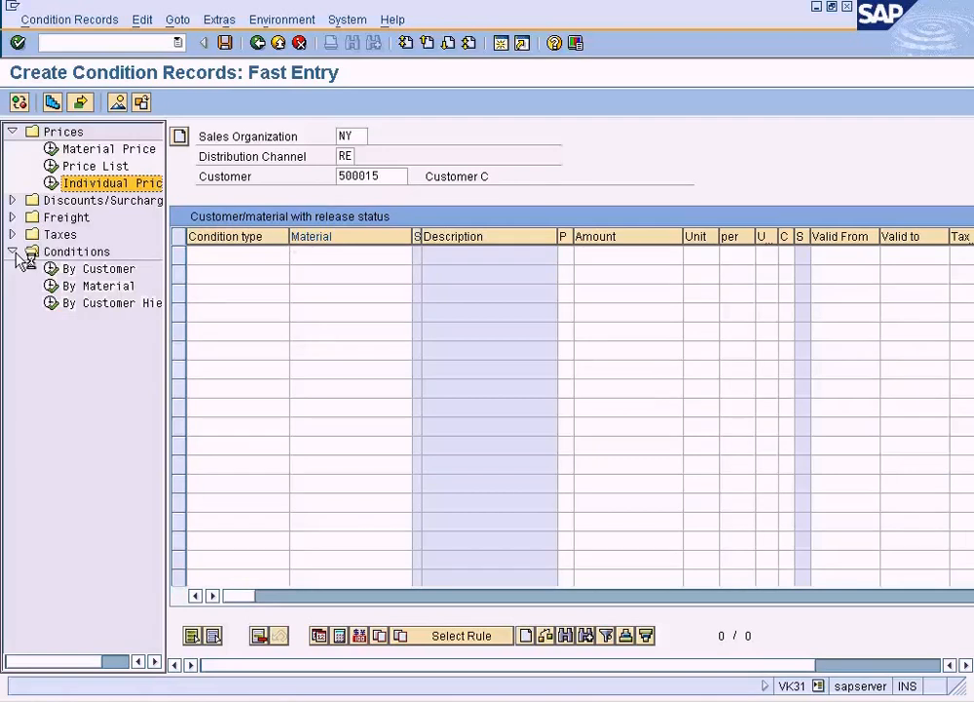
{"action": "double_click", "coordinate": [104, 271]}
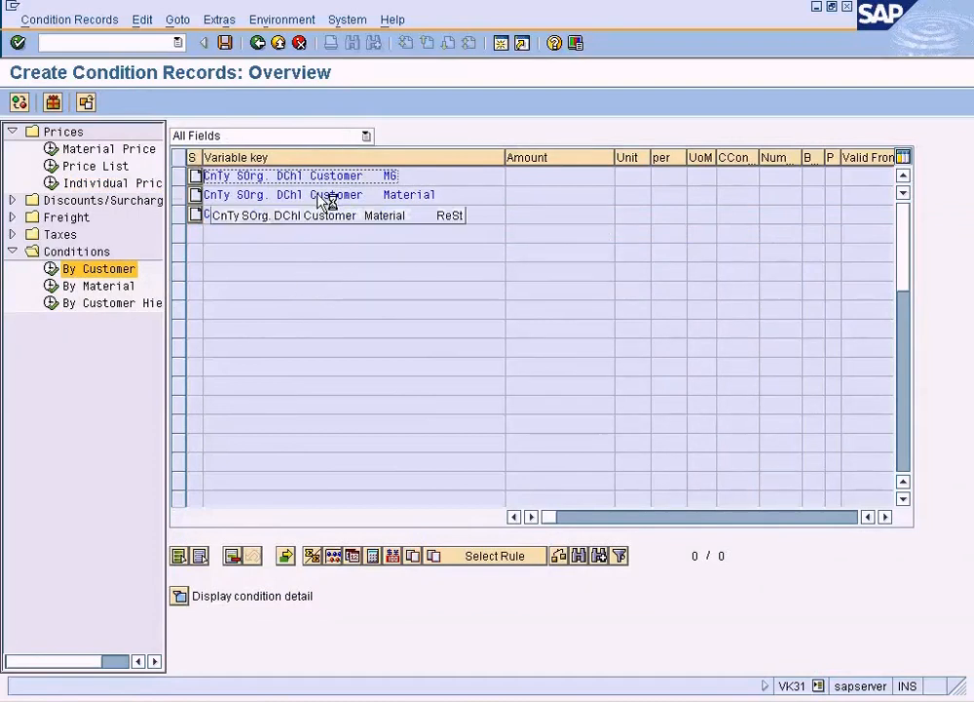
{"action": "double_click", "coordinate": [196, 211]}
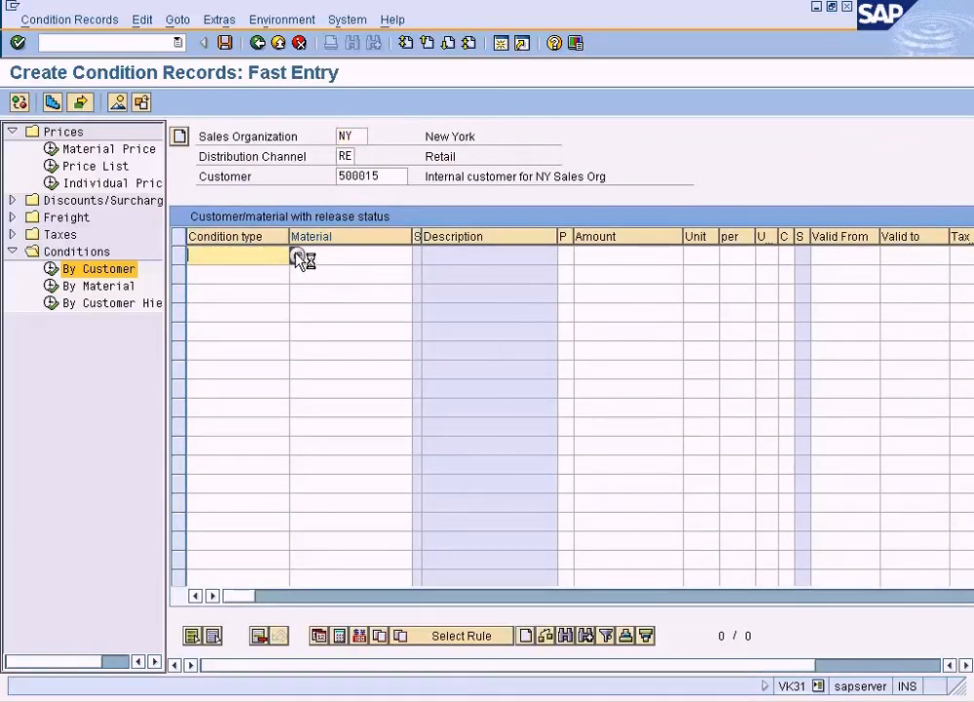
{"action": "key", "text": "F4"}
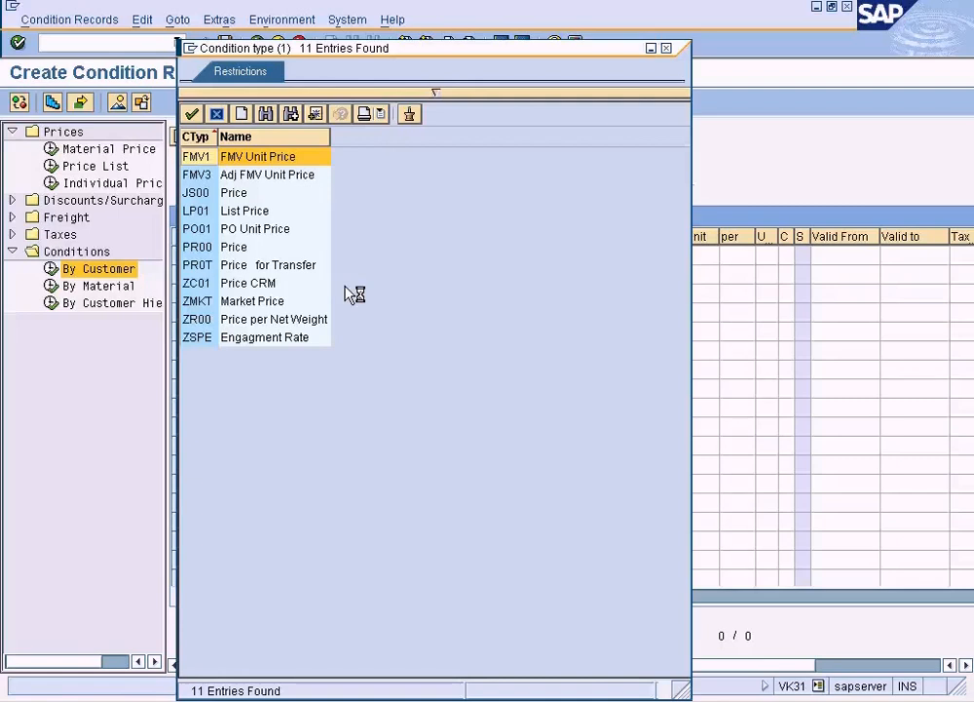
{"action": "left_click", "coordinate": [667, 49]}
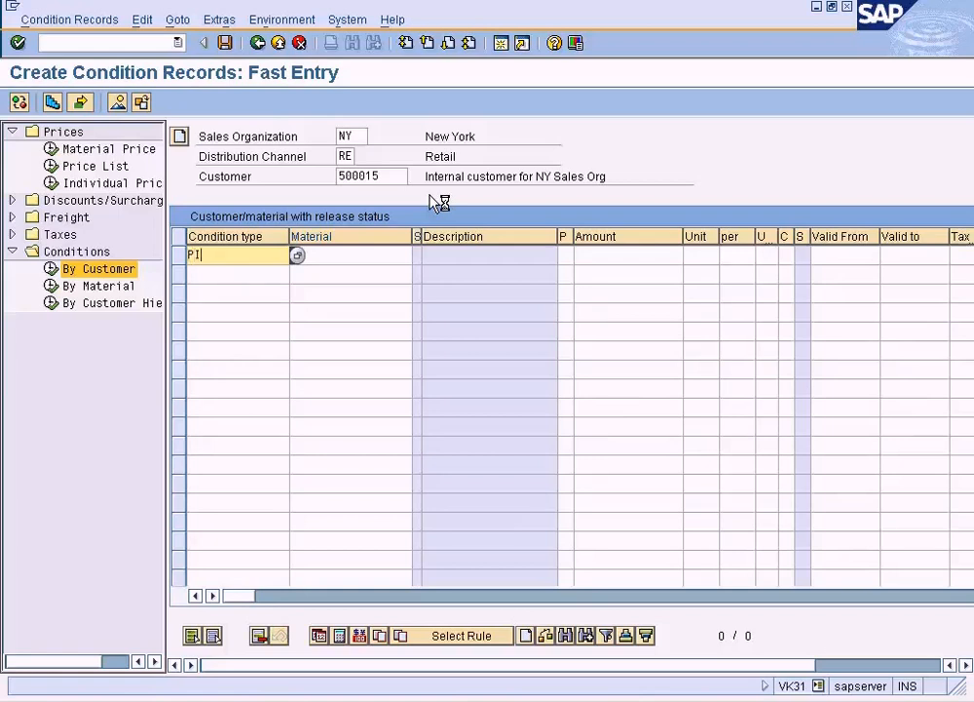
Try to save a PI01 condition record for material 1247 with amount 2 and recheck the allowed condition types
{"action": "key", "text": "Tab"}
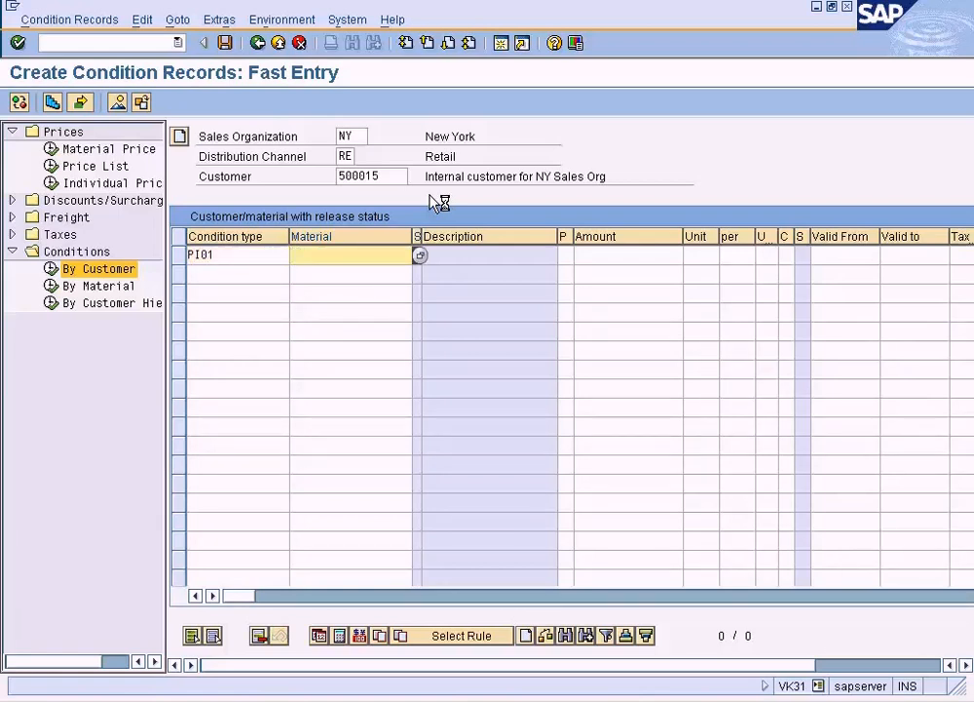
{"action": "type", "text": "1247"}
{"action": "left_click", "coordinate": [629, 257]}
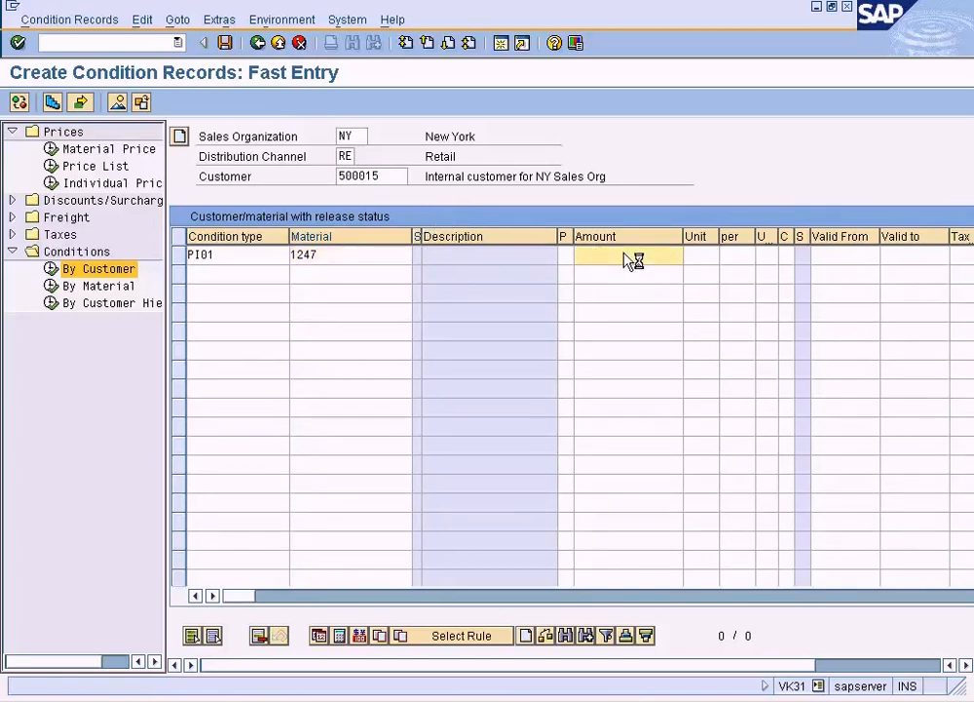
{"action": "left_click", "coordinate": [228, 45]}
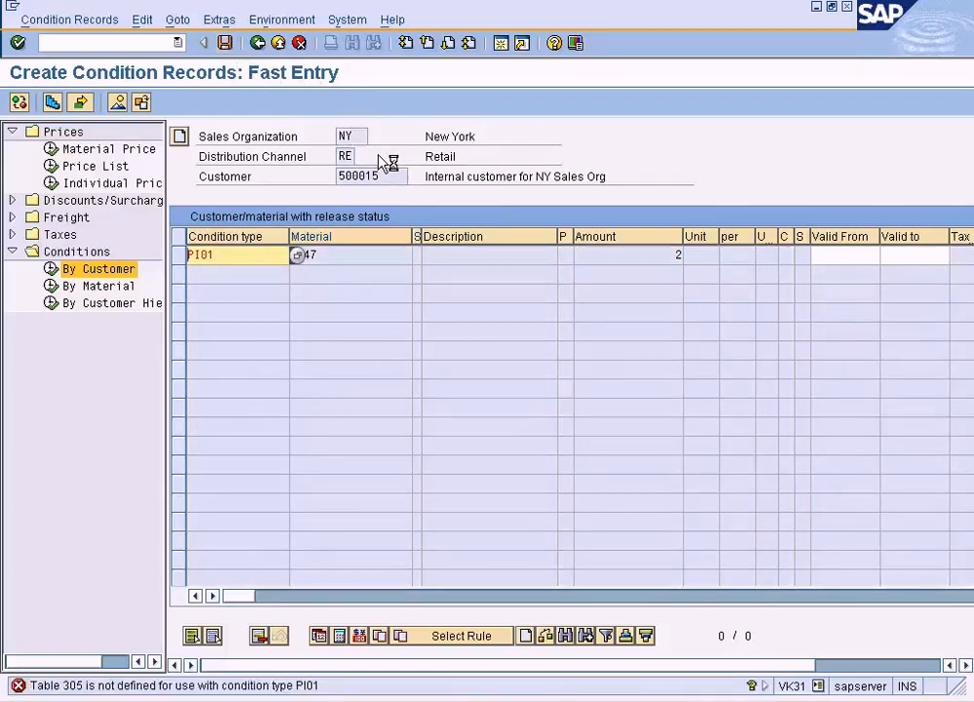
{"action": "left_click", "coordinate": [296, 255]}
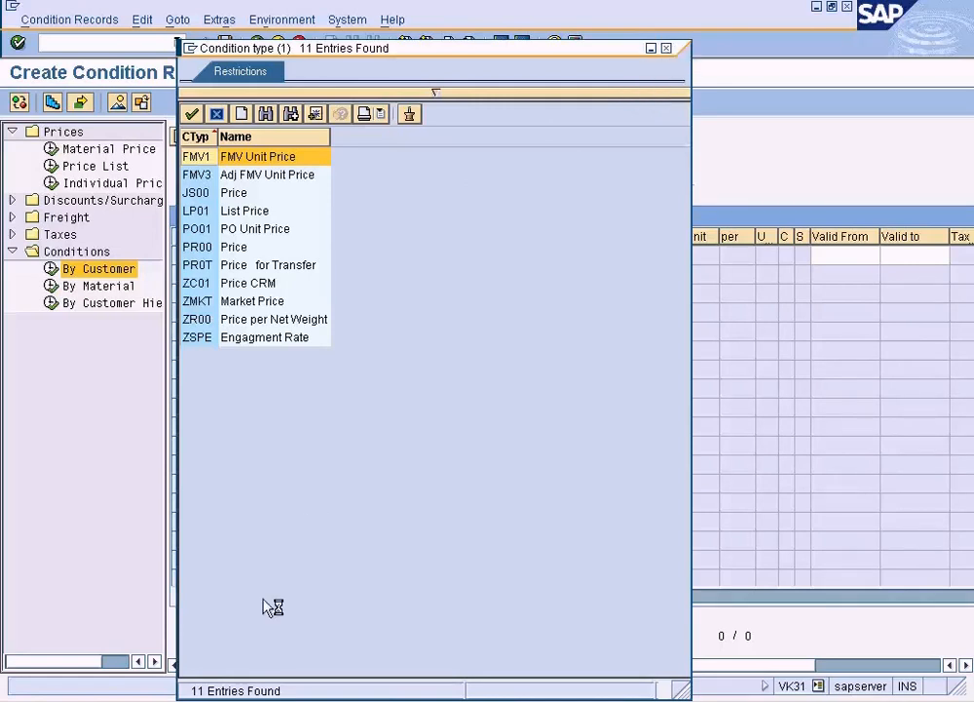
{"action": "left_click", "coordinate": [667, 48]}
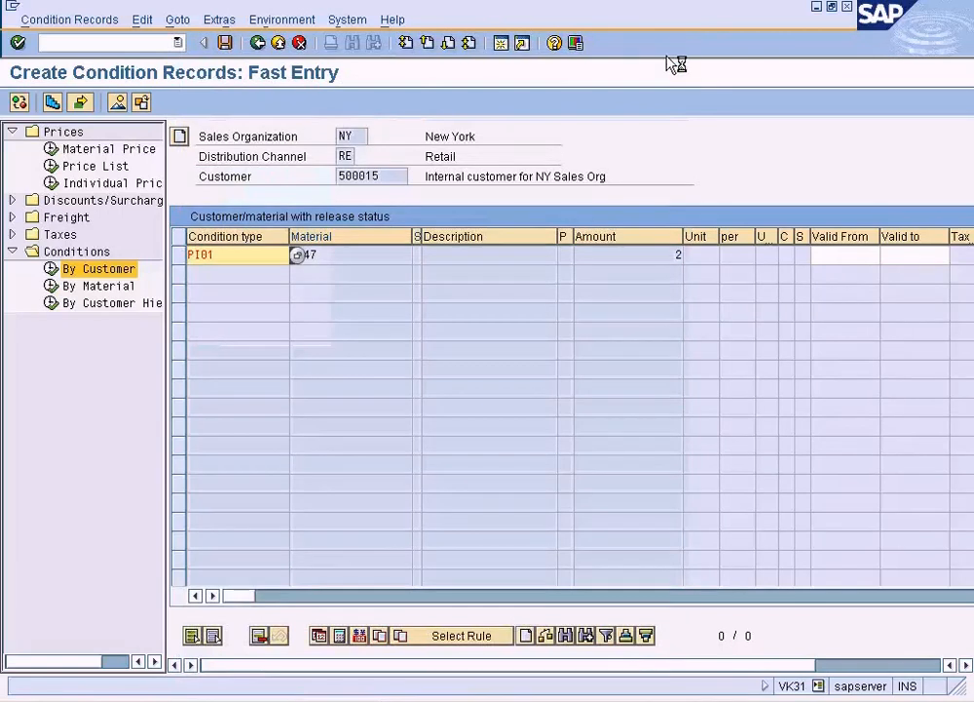
Switch back to the standard order's incompletion log and open the missing pricing data of item 10
{"action": "left_click", "coordinate": [221, 697]}
{"action": "left_click", "coordinate": [263, 677]}
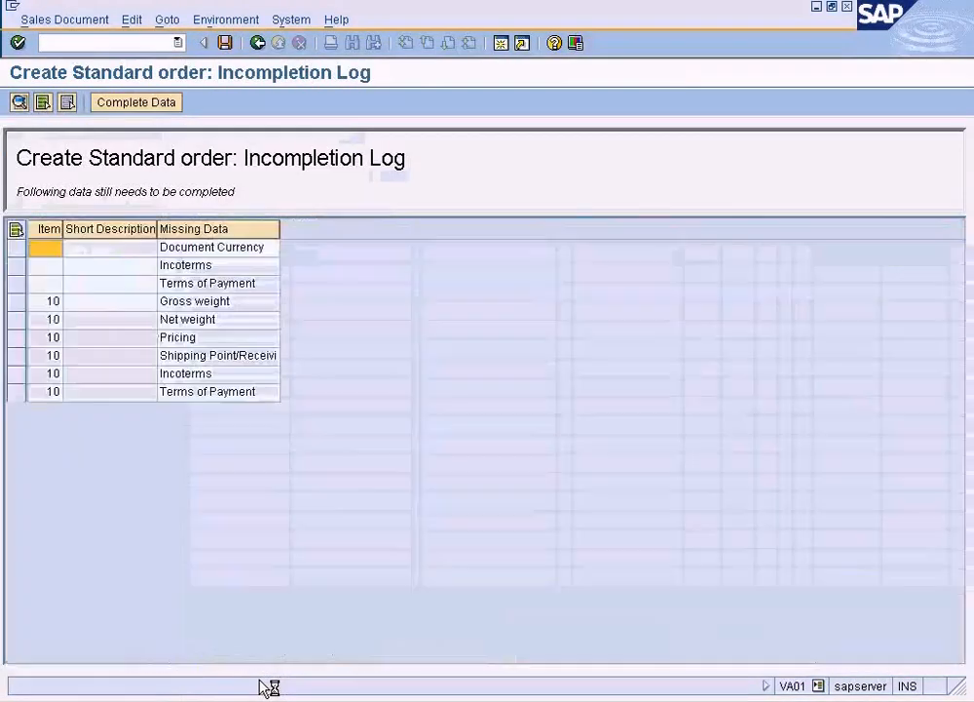
{"action": "left_click", "coordinate": [21, 338]}
{"action": "left_click", "coordinate": [155, 105]}
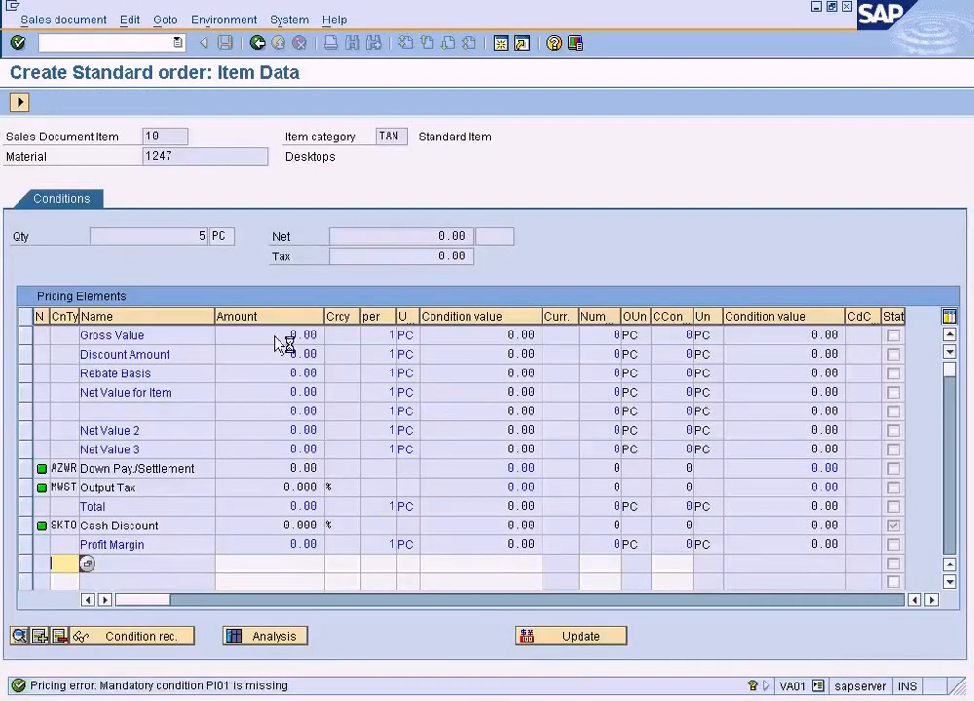
Add condition type PI01 with an amount of 3 to item 10's pricing elements and continue to the incompletion log
{"action": "left_click", "coordinate": [92, 562]}
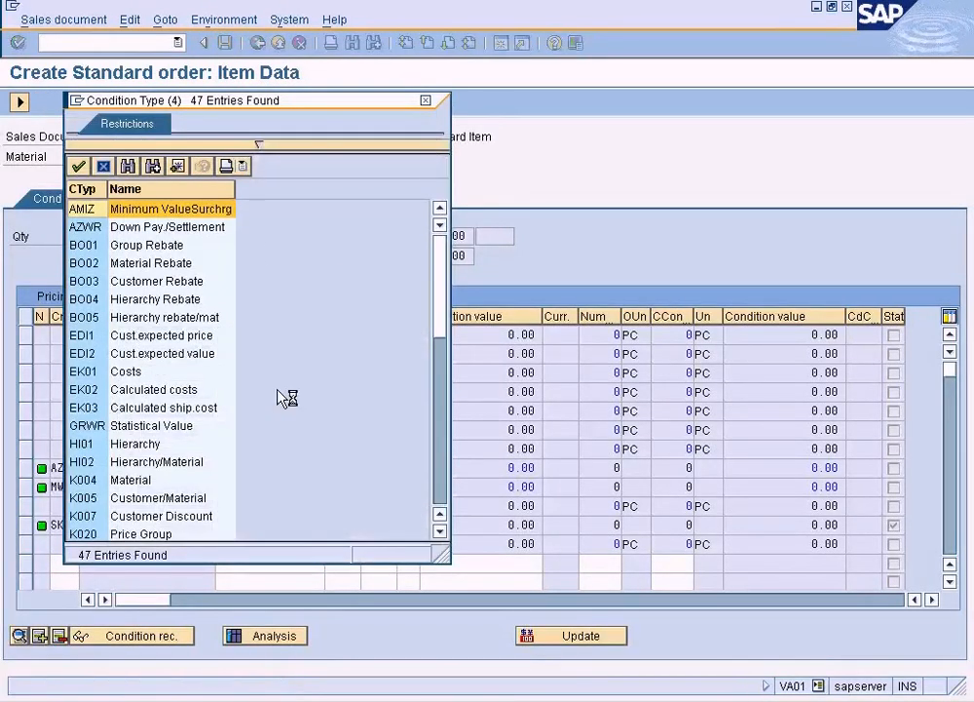
{"action": "left_click", "coordinate": [440, 476]}
{"action": "left_click", "coordinate": [192, 468]}
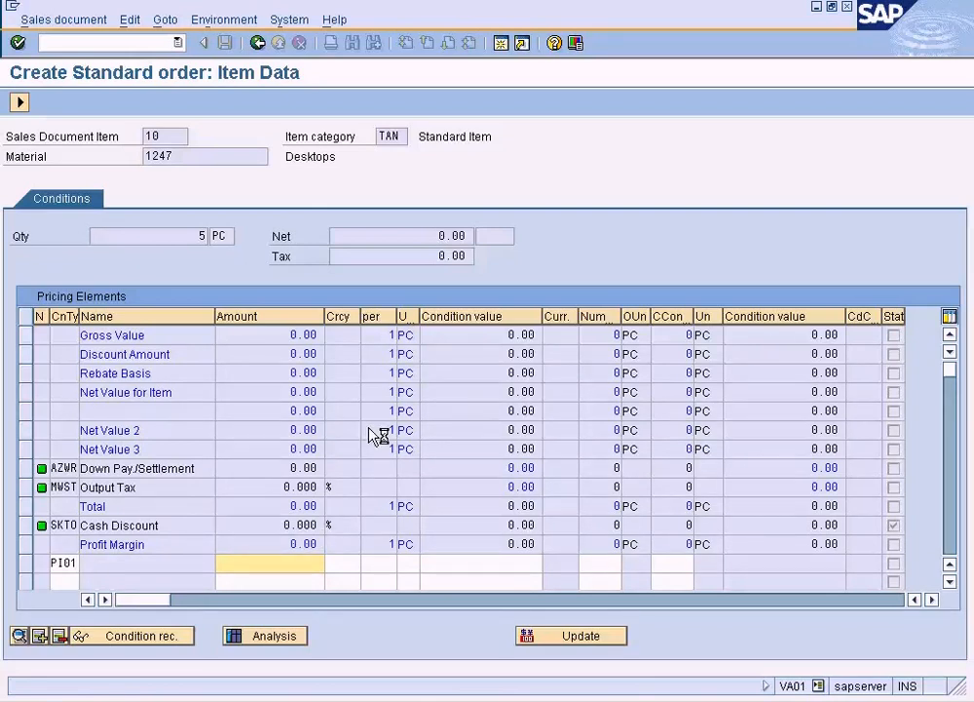
{"action": "type", "text": "3"}
{"action": "left_click", "coordinate": [20, 103]}
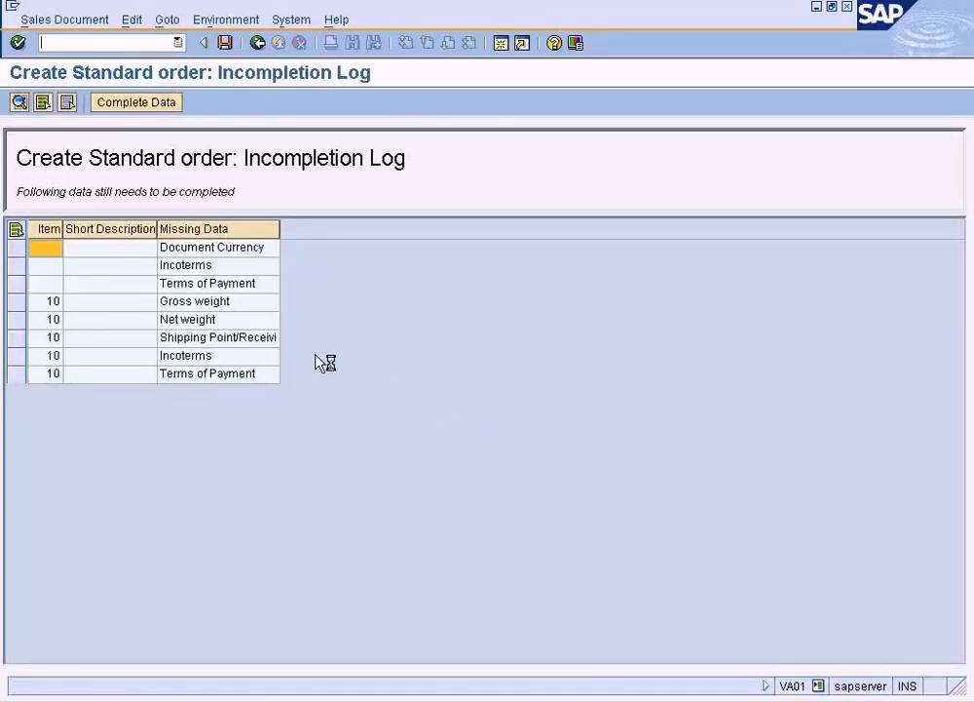
Check the missing document currency entry from the incompletion log and return to the order overview
{"action": "left_click", "coordinate": [17, 250]}
{"action": "left_click", "coordinate": [160, 107]}
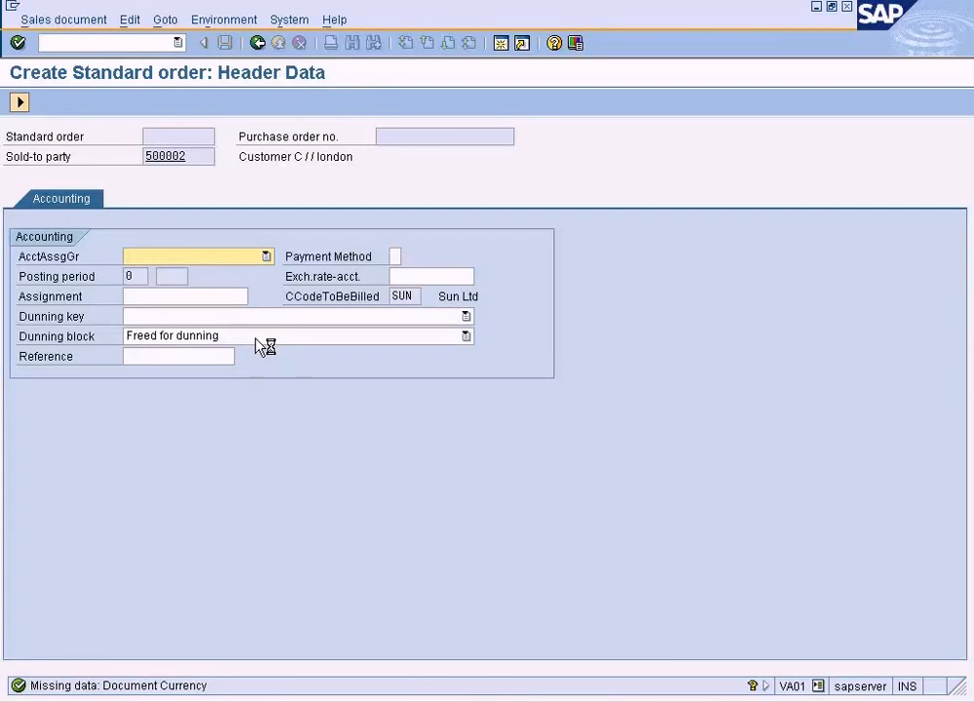
{"action": "left_click", "coordinate": [259, 44]}
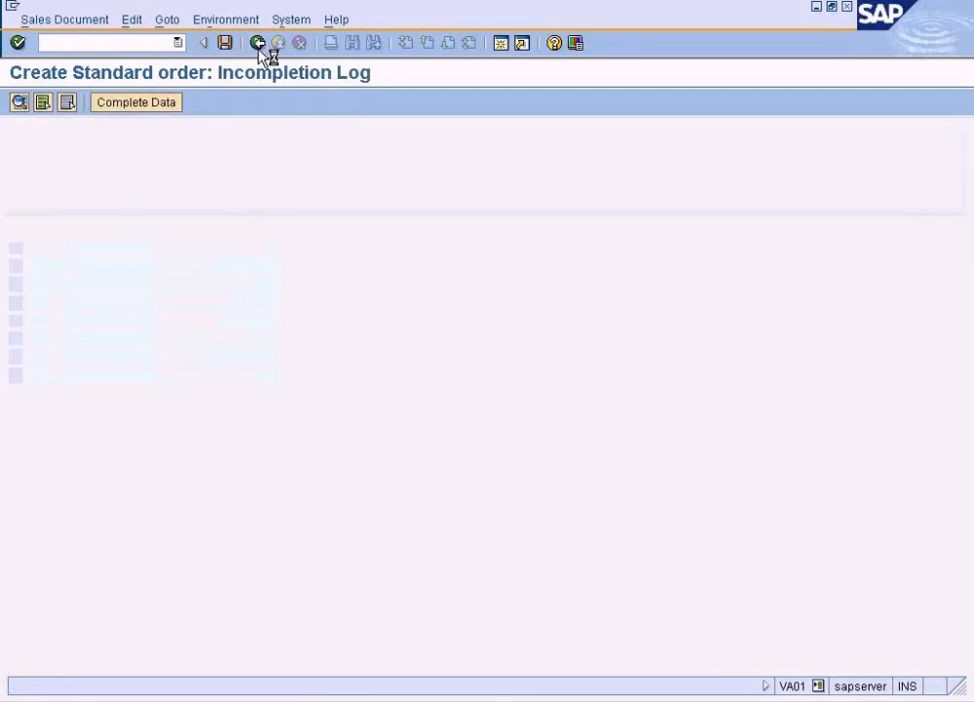
{"action": "left_click", "coordinate": [259, 44]}
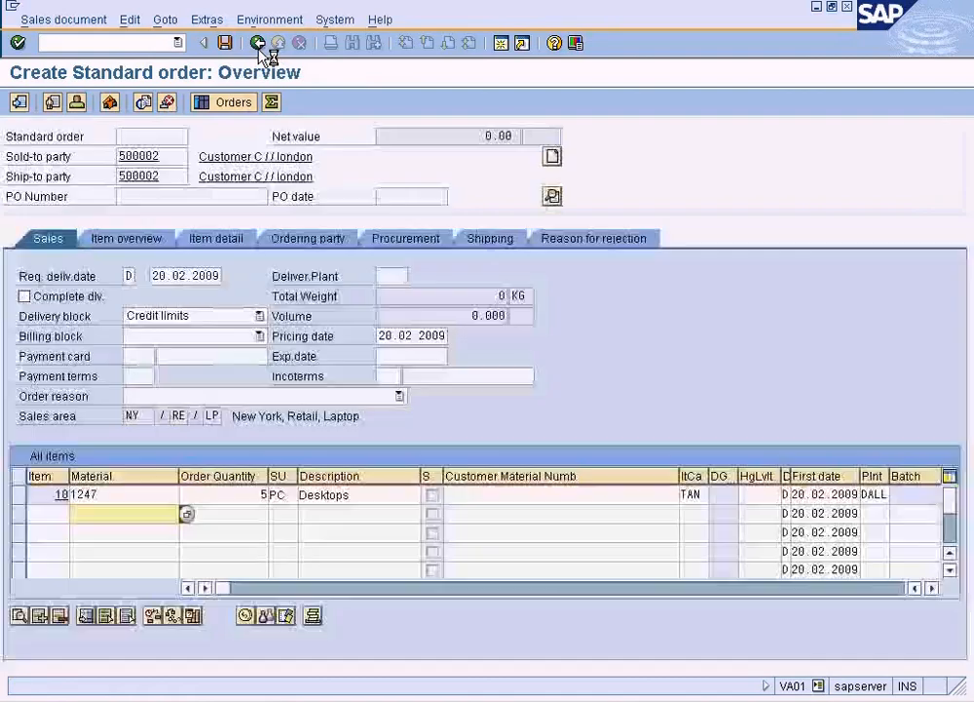
Set the document currency to USD in the order's header sales data and return to the overview
{"action": "left_click", "coordinate": [168, 21]}
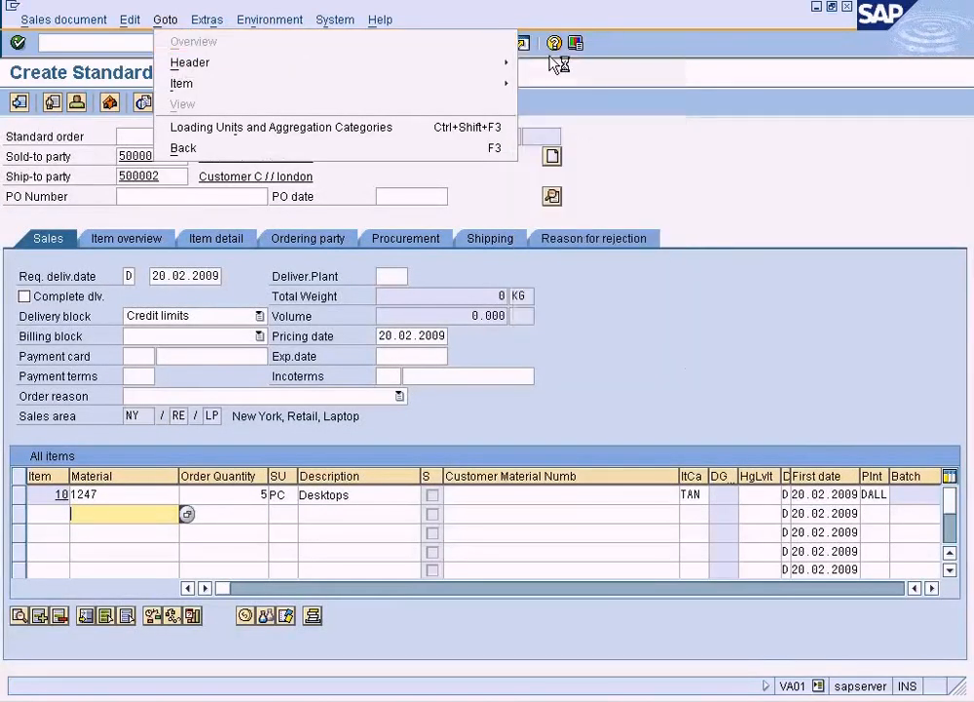
{"action": "left_click", "coordinate": [524, 61]}
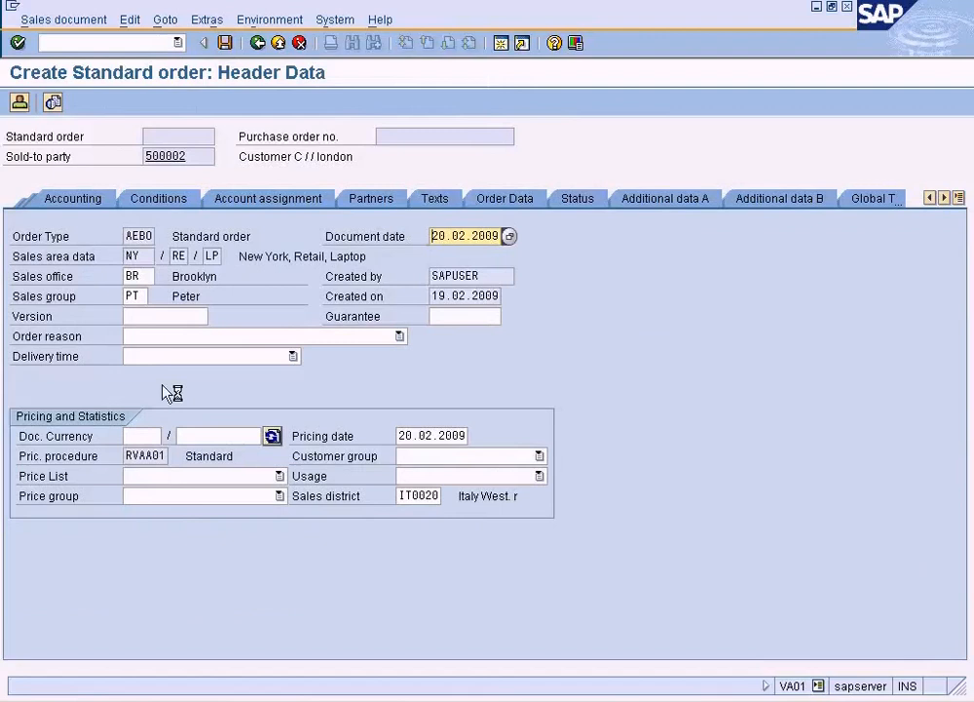
{"action": "left_click", "coordinate": [143, 437]}
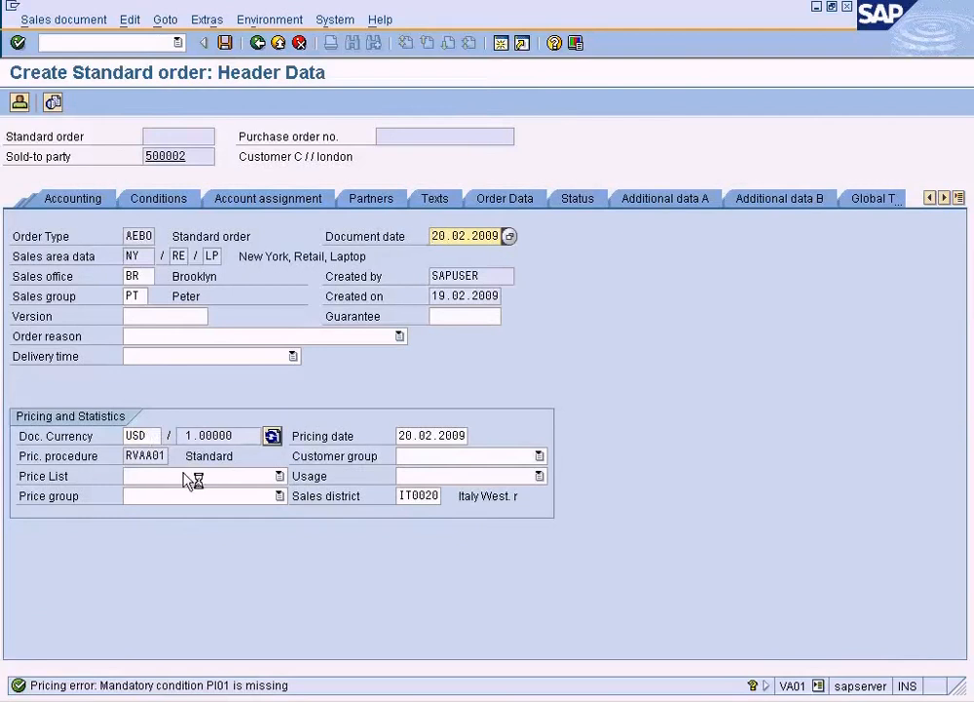
{"action": "left_click", "coordinate": [257, 42]}
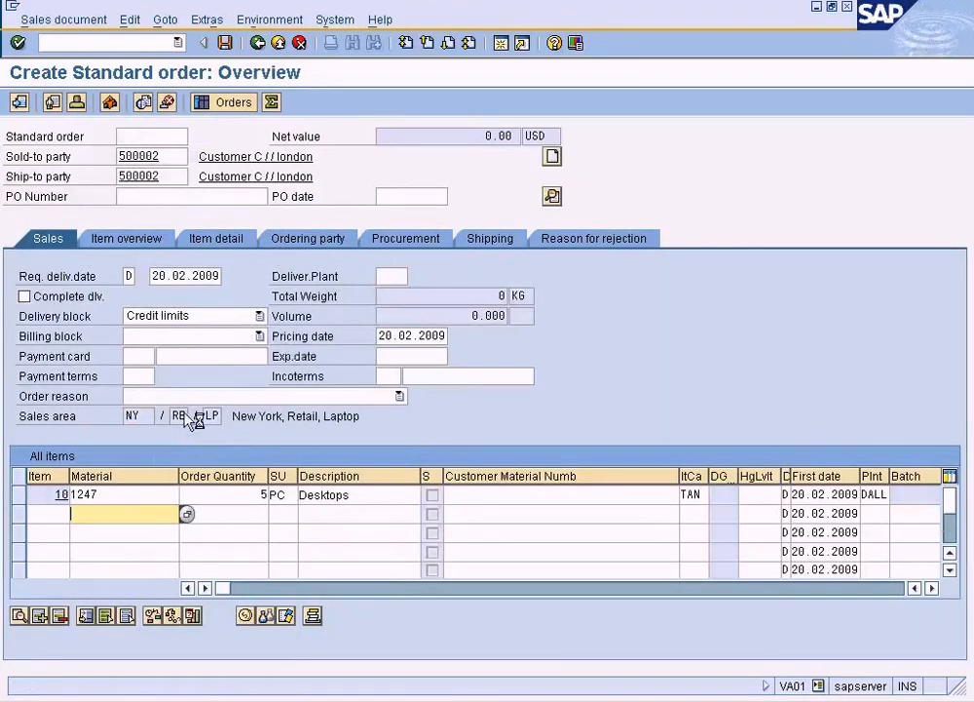
Open the pricing conditions of the item for material 1247 and read the help on the missing PI01 condition message
{"action": "left_click", "coordinate": [139, 495]}
{"action": "left_click", "coordinate": [243, 614]}
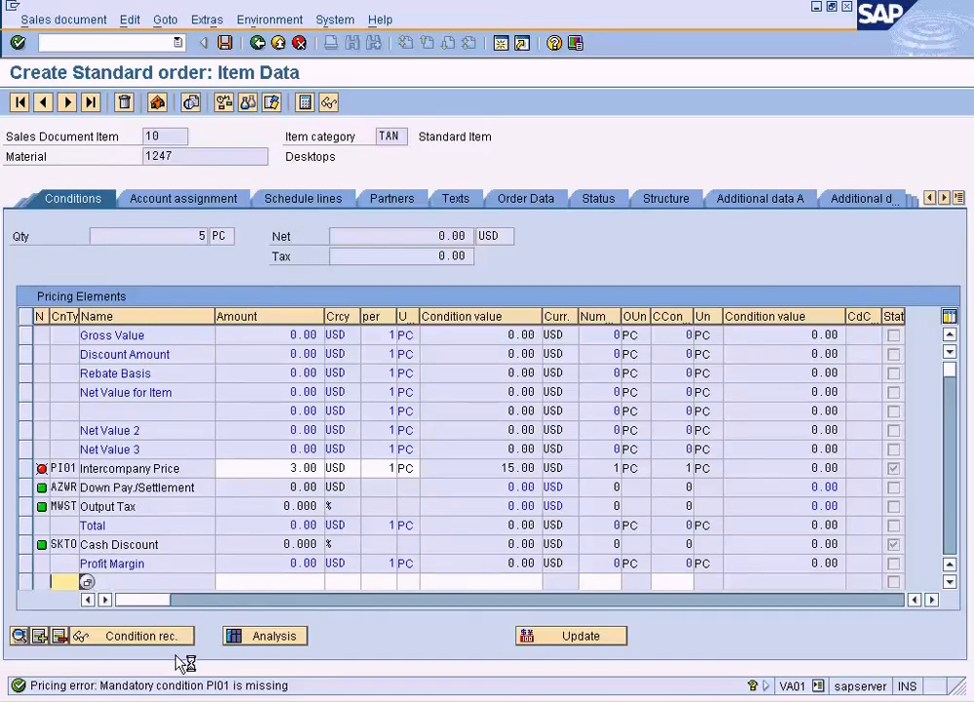
{"action": "left_click", "coordinate": [174, 685]}
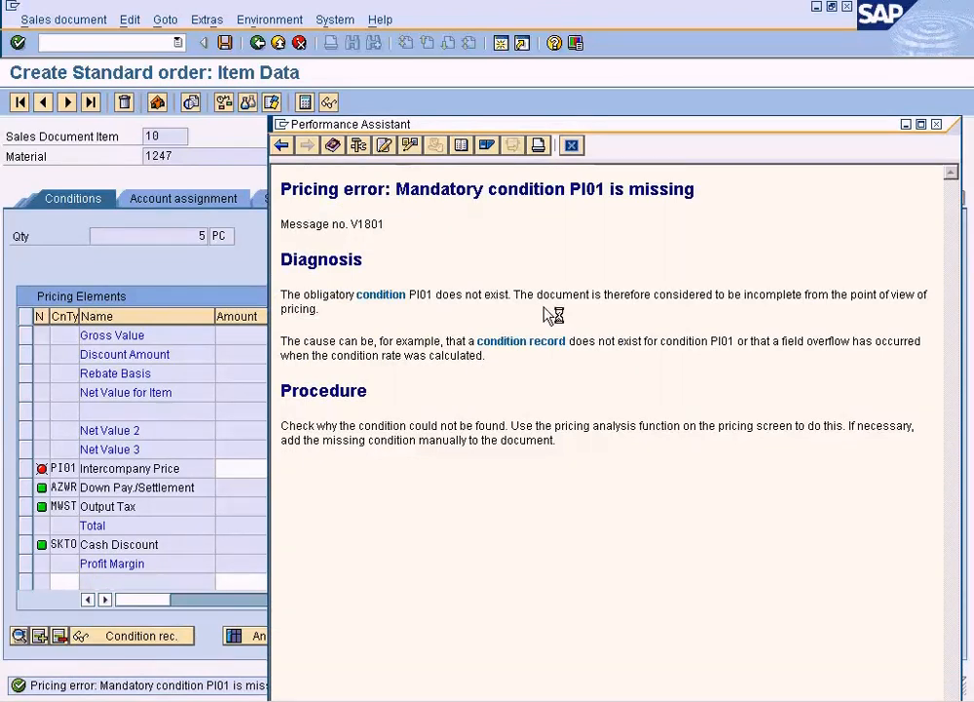
{"action": "left_click", "coordinate": [572, 145]}
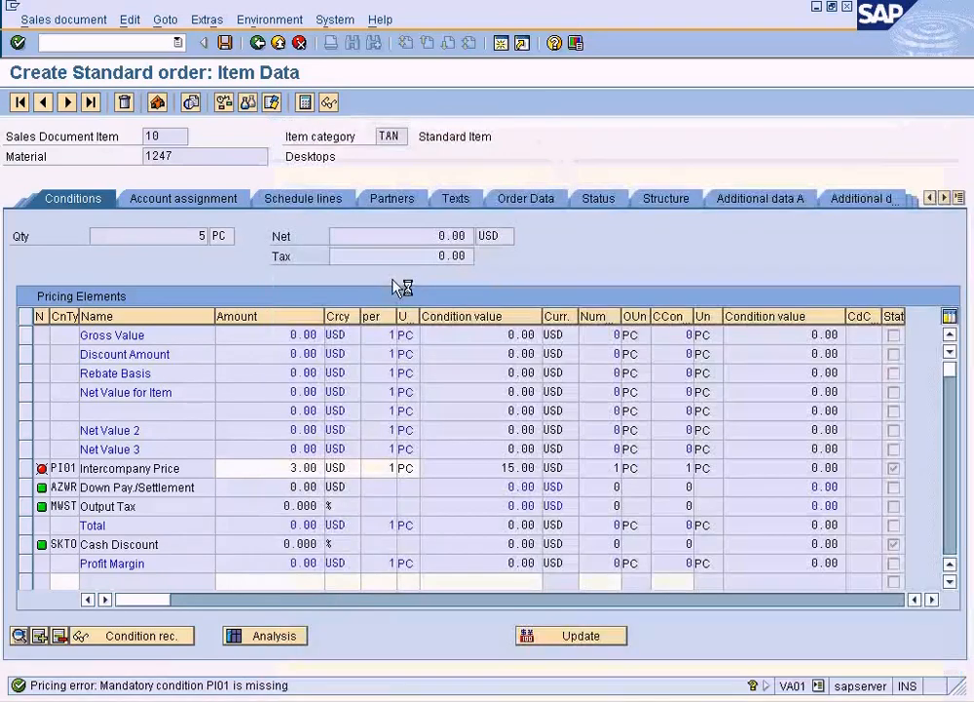
Run the pricing analysis from the PI01 Intercompany Price line and show the details on condition type PI01 in procedure RVAA01
{"action": "left_click", "coordinate": [26, 468]}
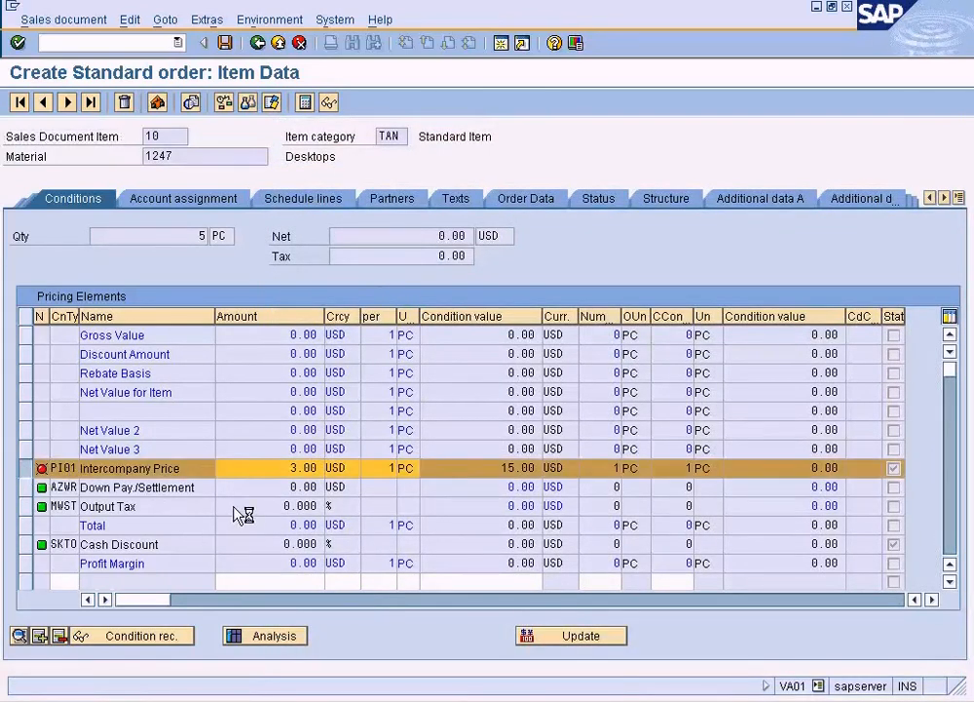
{"action": "left_click", "coordinate": [256, 637]}
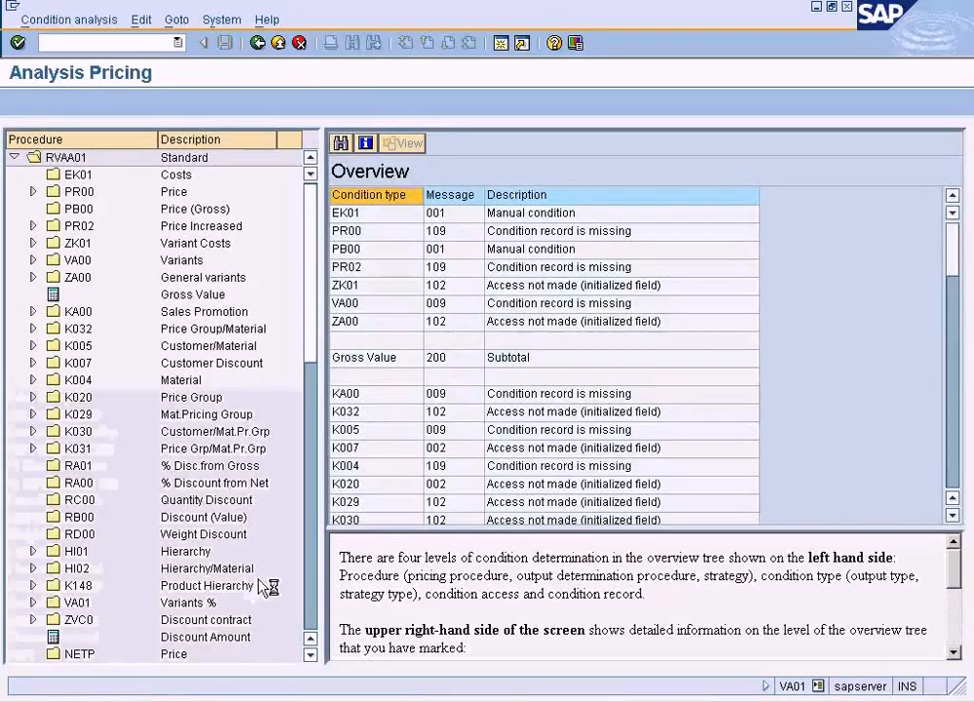
{"action": "left_click", "coordinate": [312, 600]}
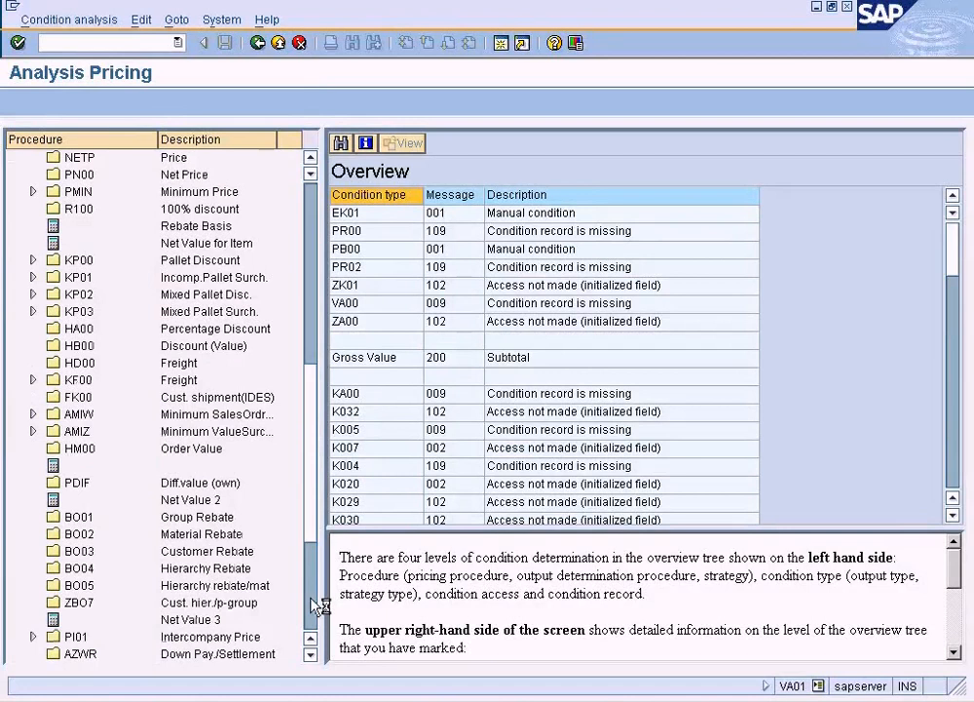
{"action": "left_click", "coordinate": [33, 636]}
{"action": "left_click", "coordinate": [78, 638]}
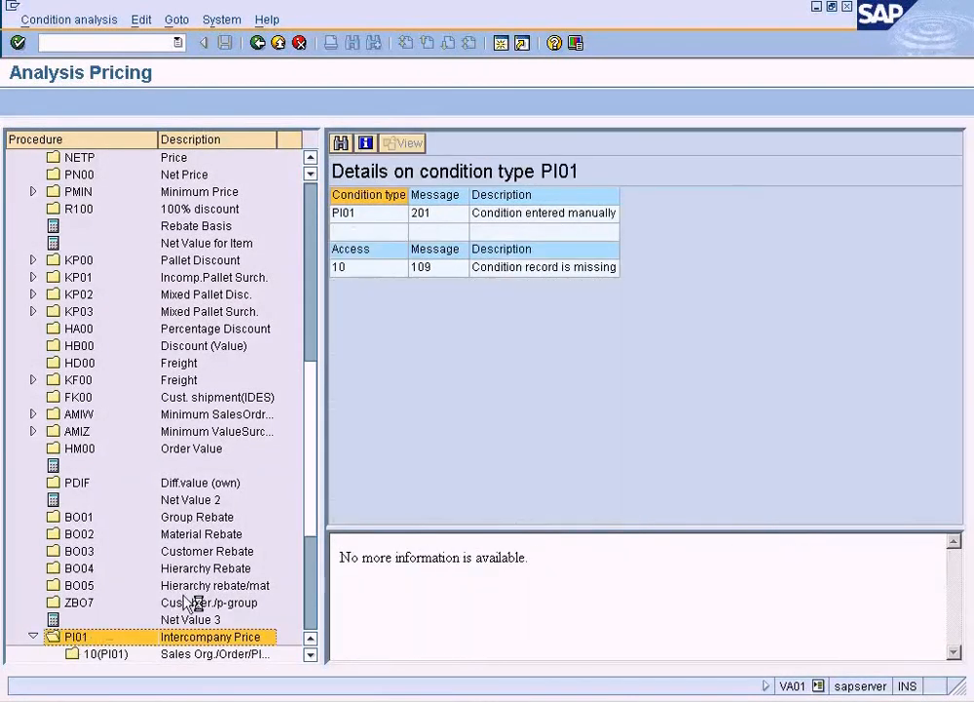
Examine the details of access 10 under PI01, including the document fields used to search for the condition record
{"action": "left_click", "coordinate": [313, 656]}
{"action": "left_click", "coordinate": [313, 656]}
{"action": "left_click", "coordinate": [312, 655]}
{"action": "left_click", "coordinate": [312, 655]}
{"action": "left_click", "coordinate": [176, 586]}
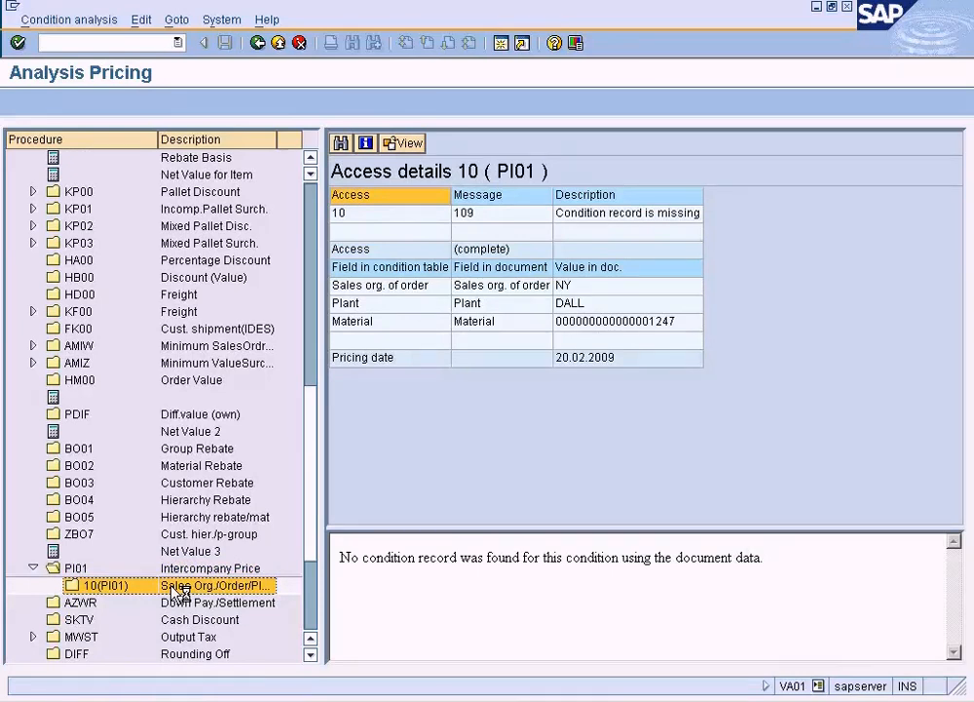
Recheck the message on condition type PI01 in the analysis and return to the PI01 amount in the item's pricing conditions
{"action": "left_click", "coordinate": [180, 572]}
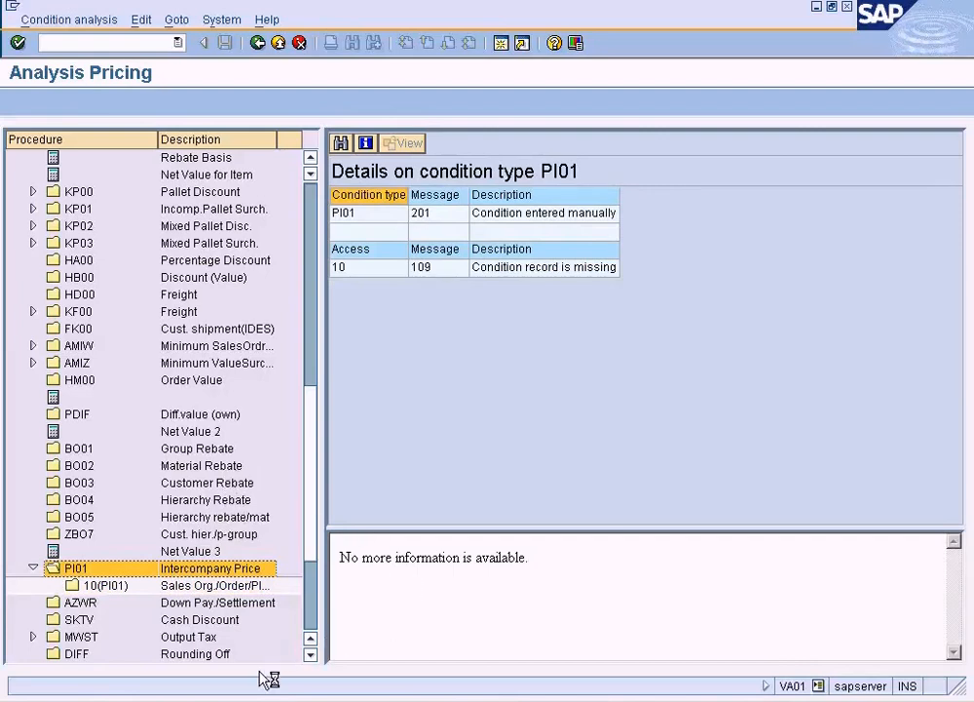
{"action": "left_click", "coordinate": [263, 700]}
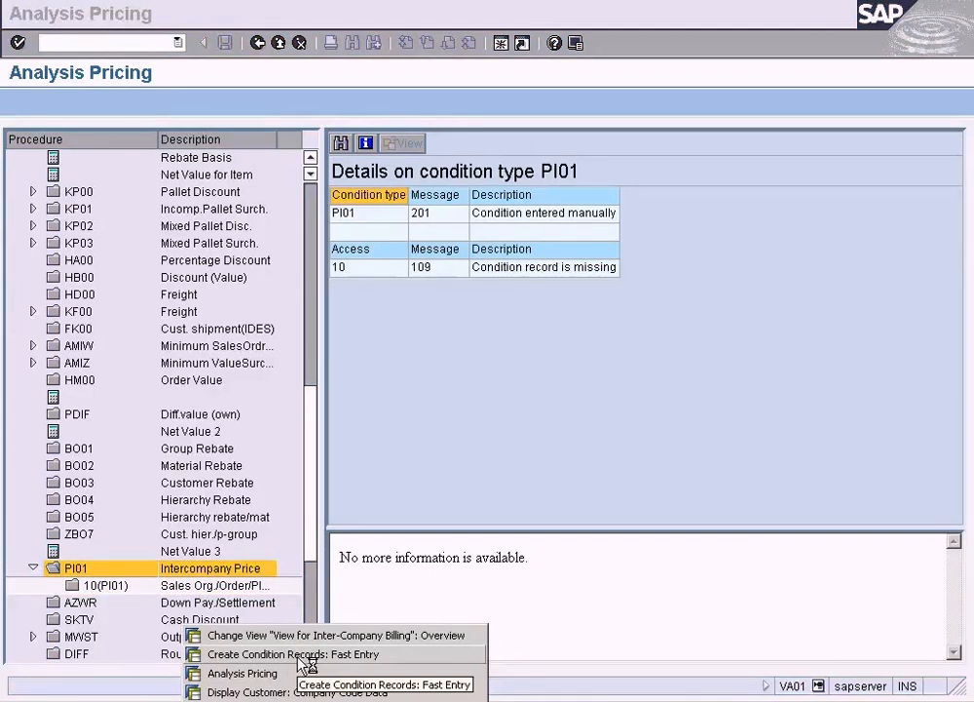
{"action": "left_click", "coordinate": [299, 673]}
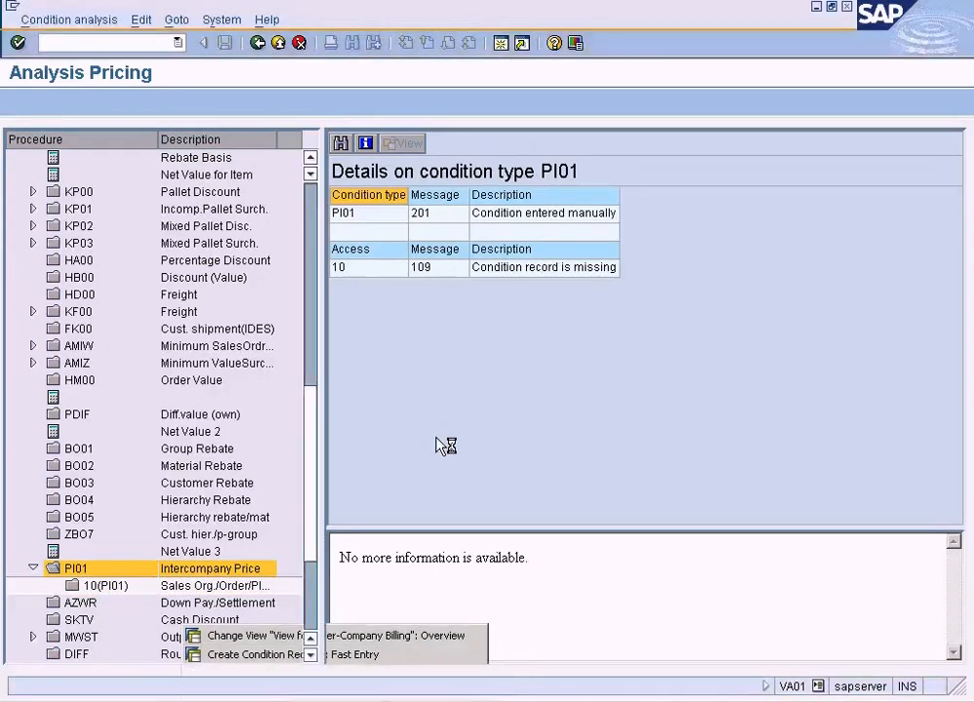
{"action": "left_click", "coordinate": [447, 215]}
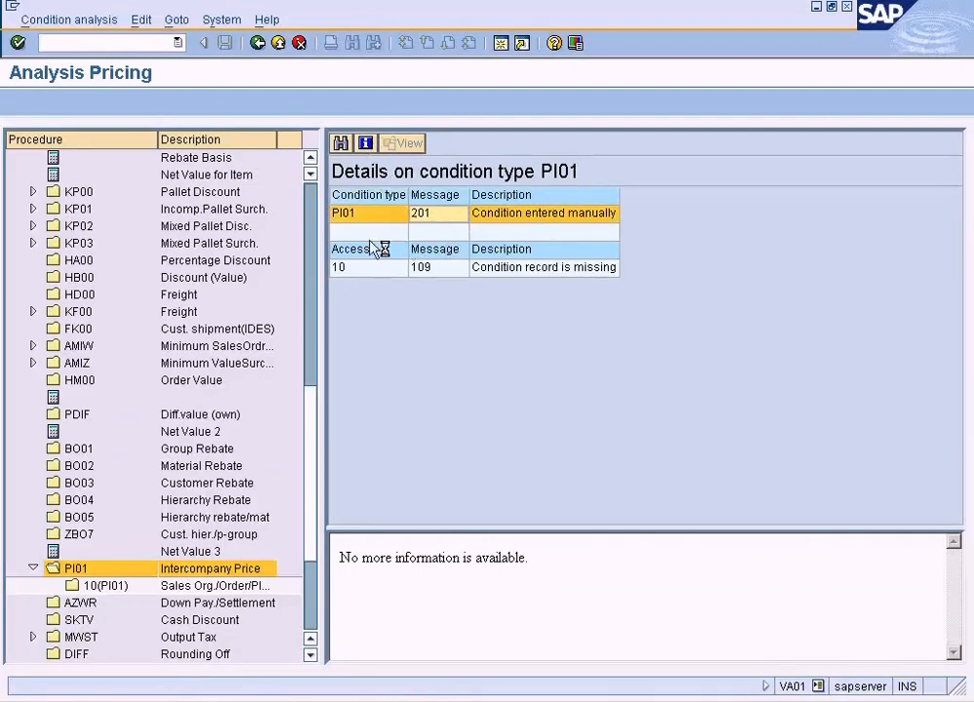
{"action": "left_click", "coordinate": [257, 43]}
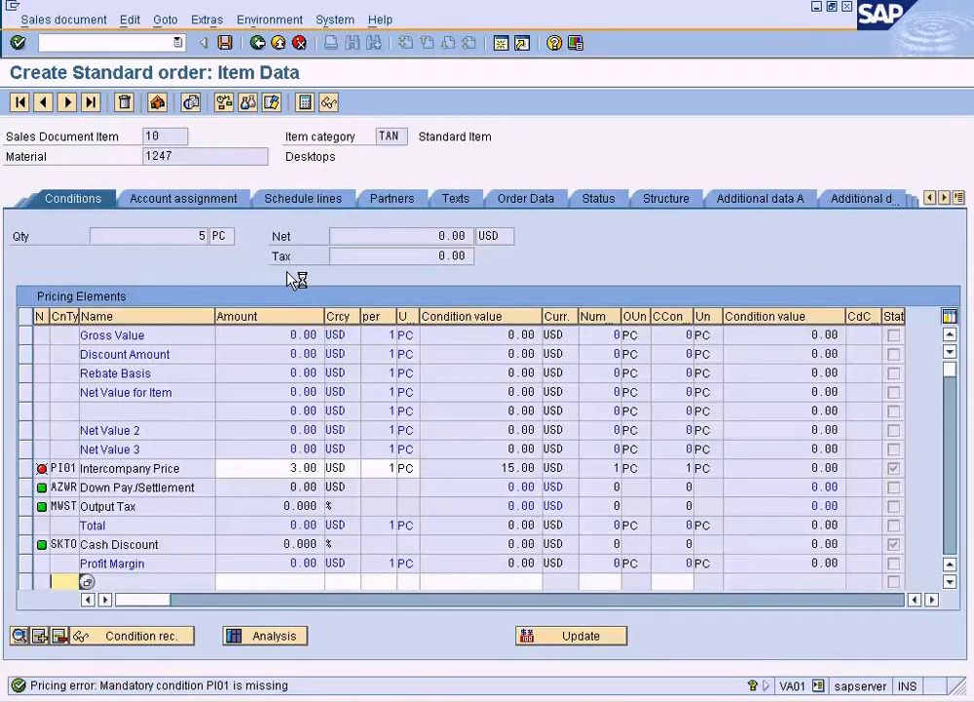
{"action": "left_click", "coordinate": [286, 470]}
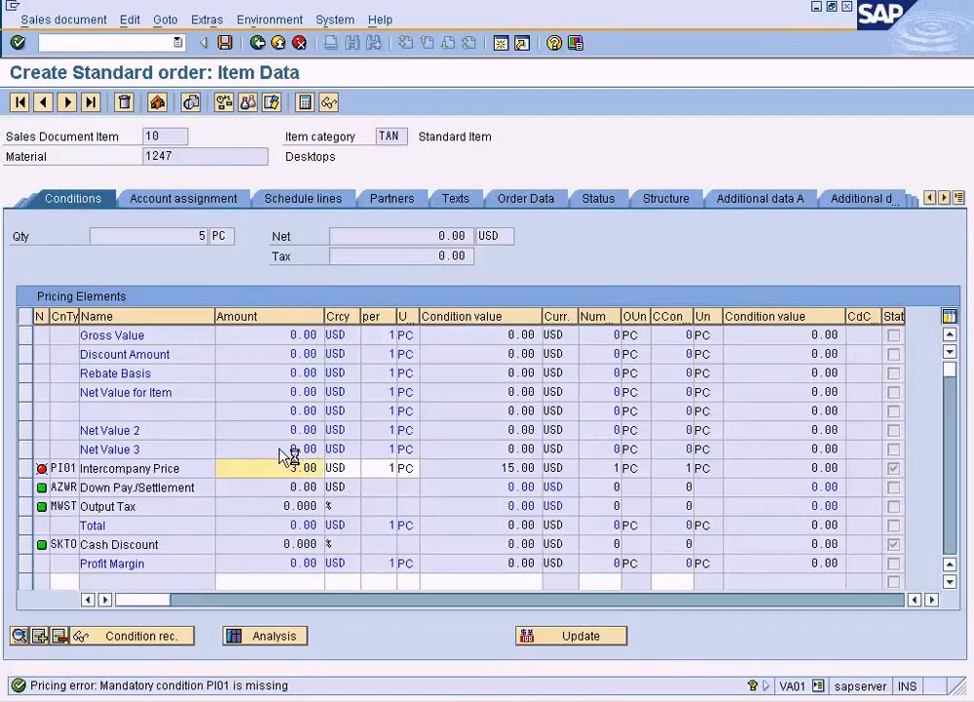